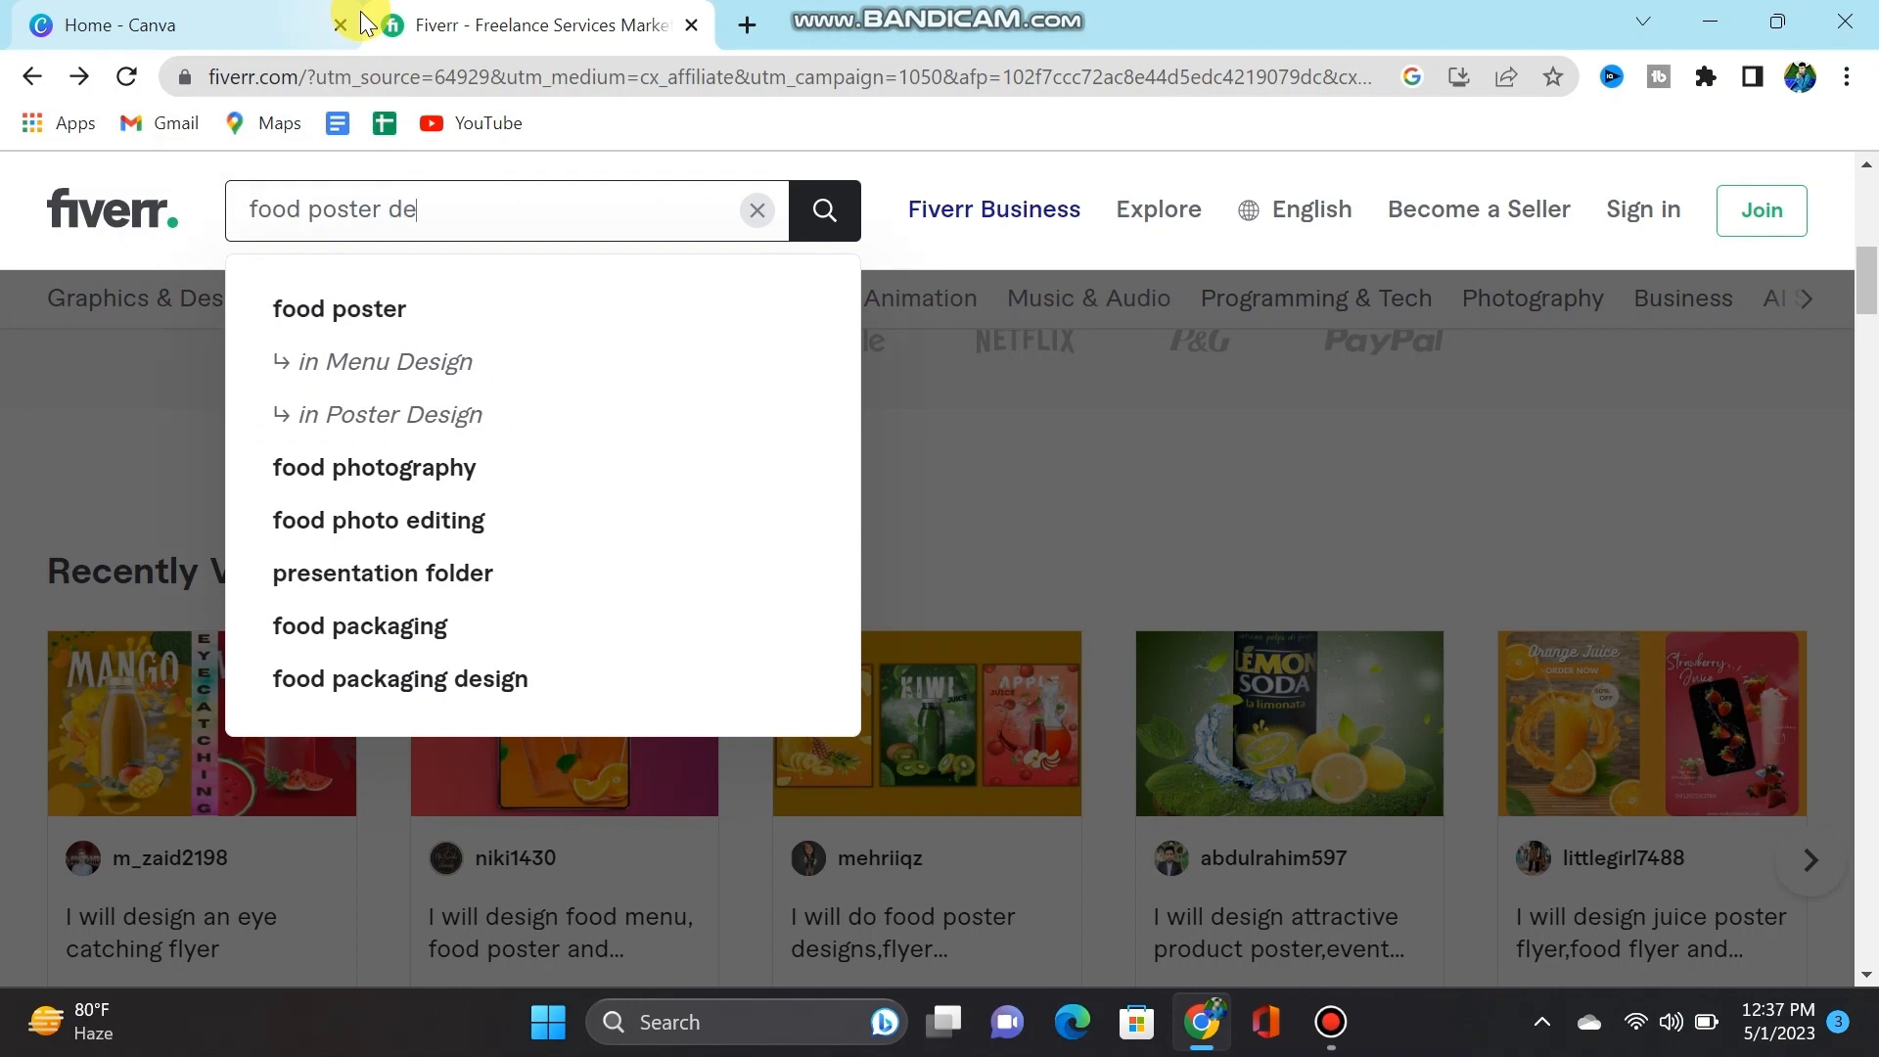
Step: Search Fiverr for "food poster design"
type("sign")
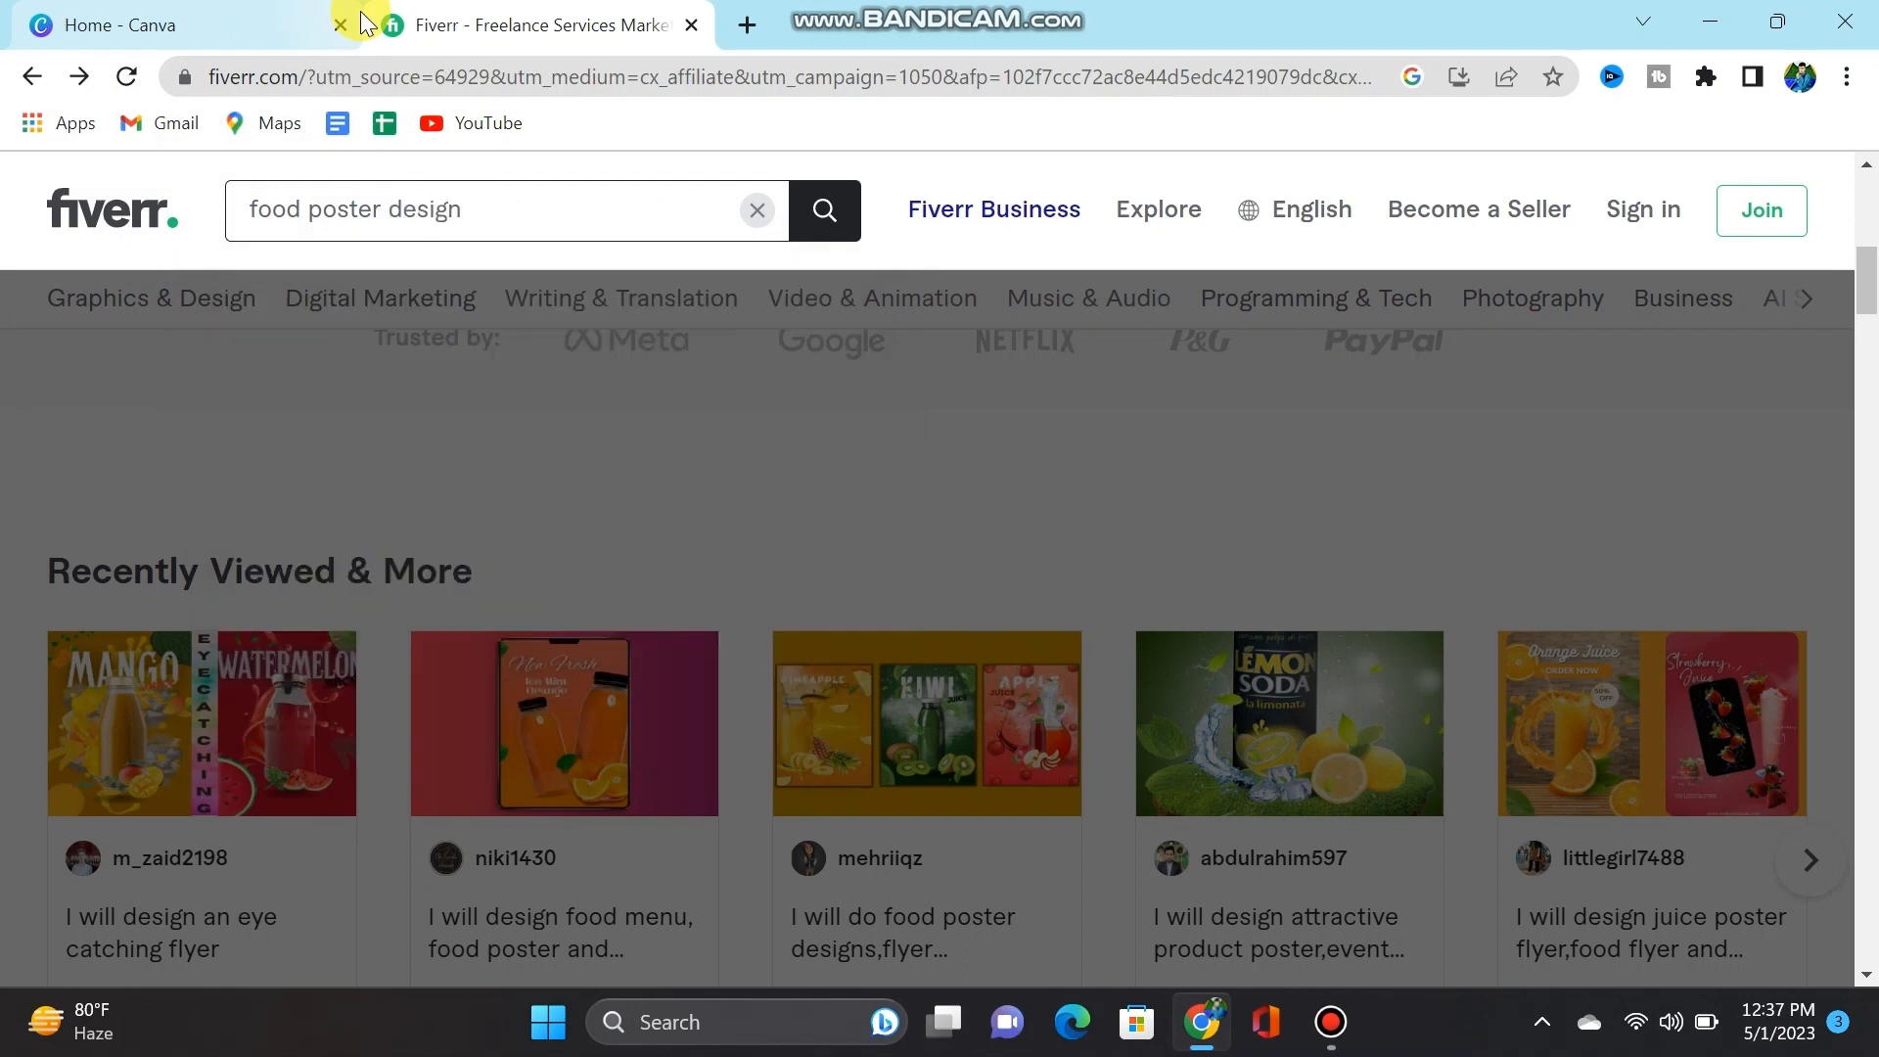
key("Return")
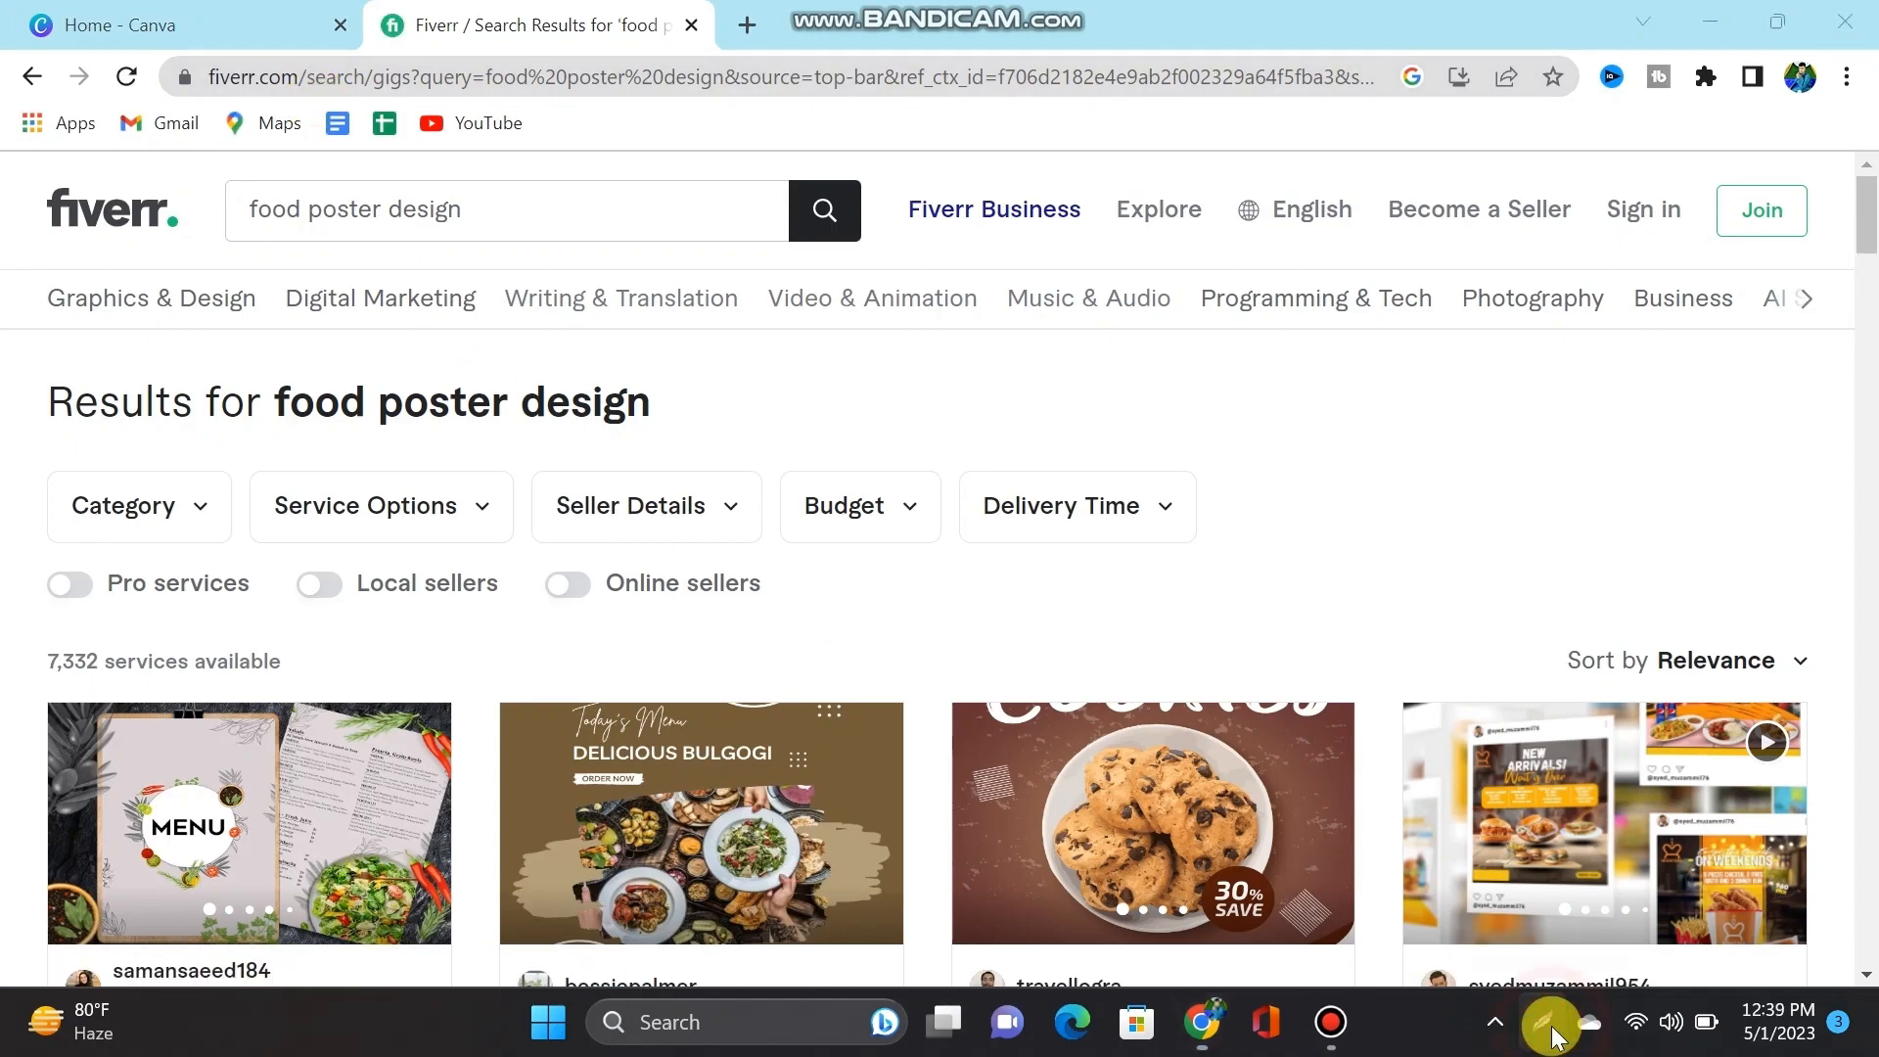
Step: Outline the available services count with a red rectangle in a screen capture, and discard the capture
left_click(1543, 1022)
left_click_drag(3, 598, 471, 739)
left_click(495, 519)
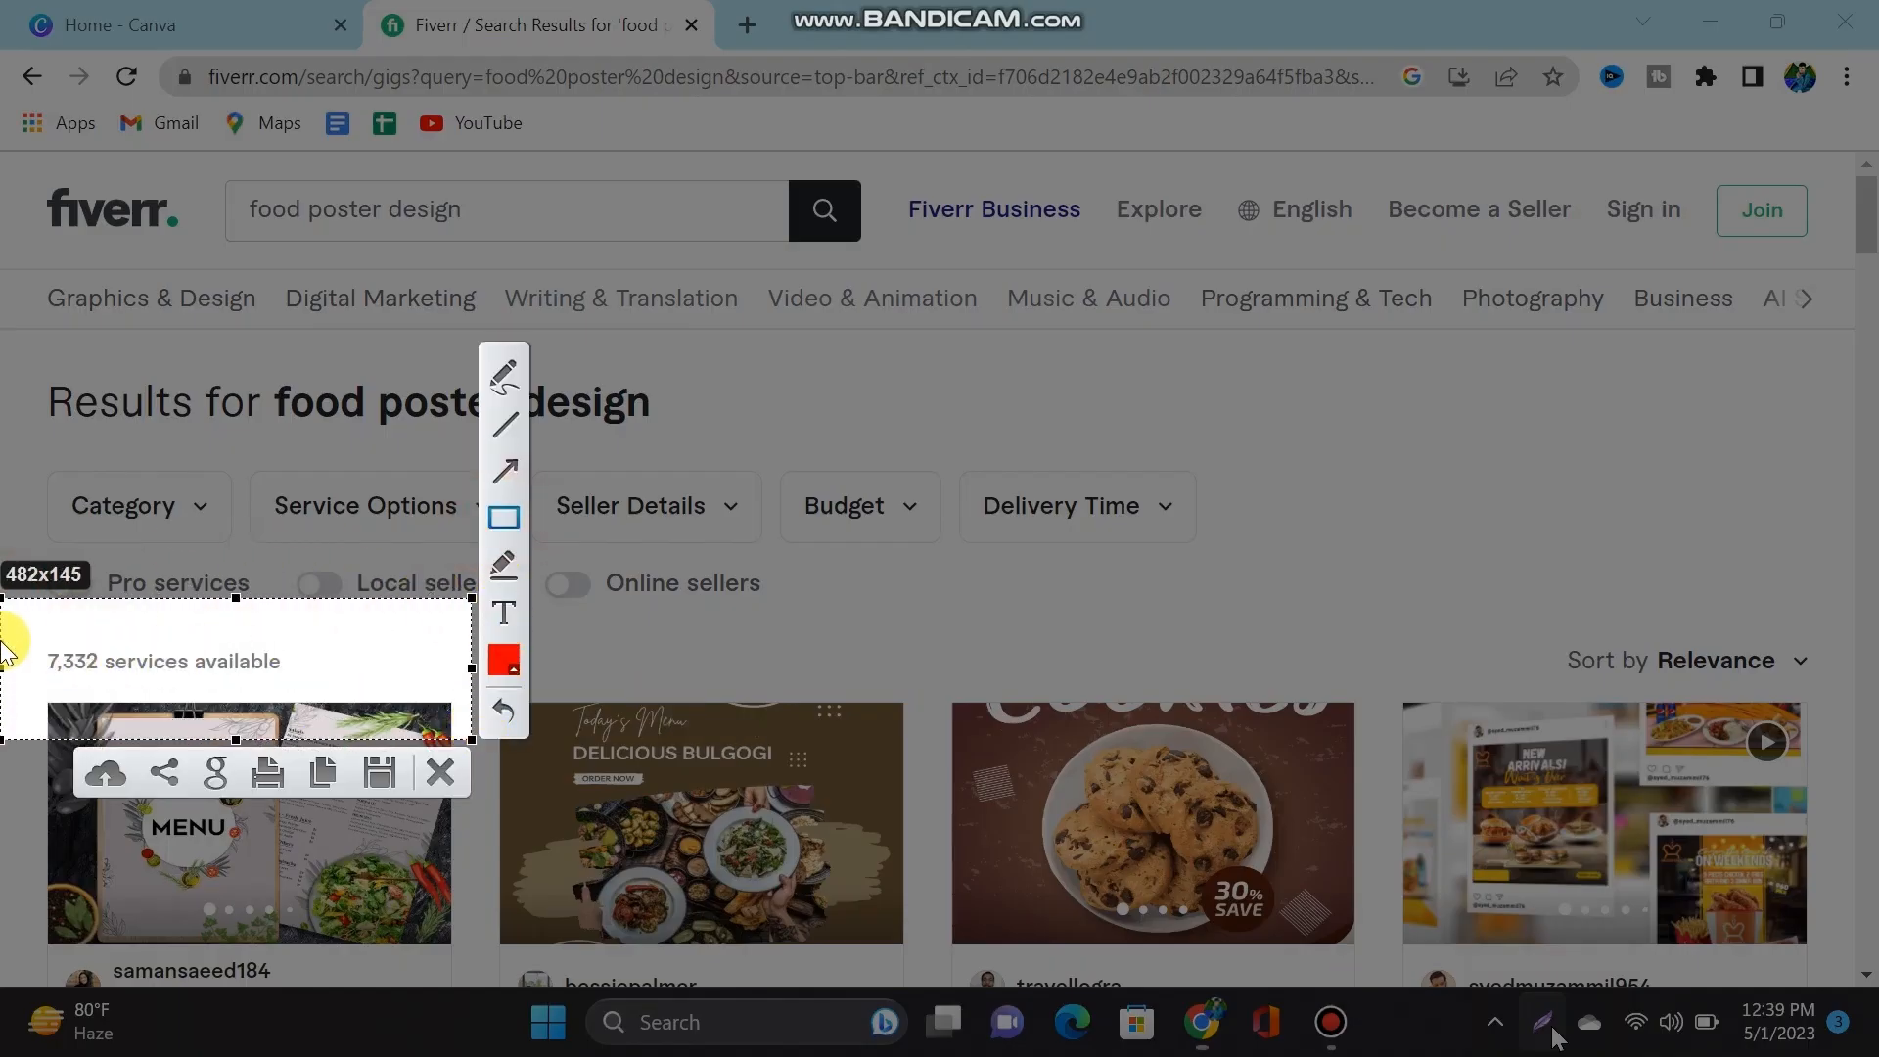
left_click_drag(39, 629, 343, 689)
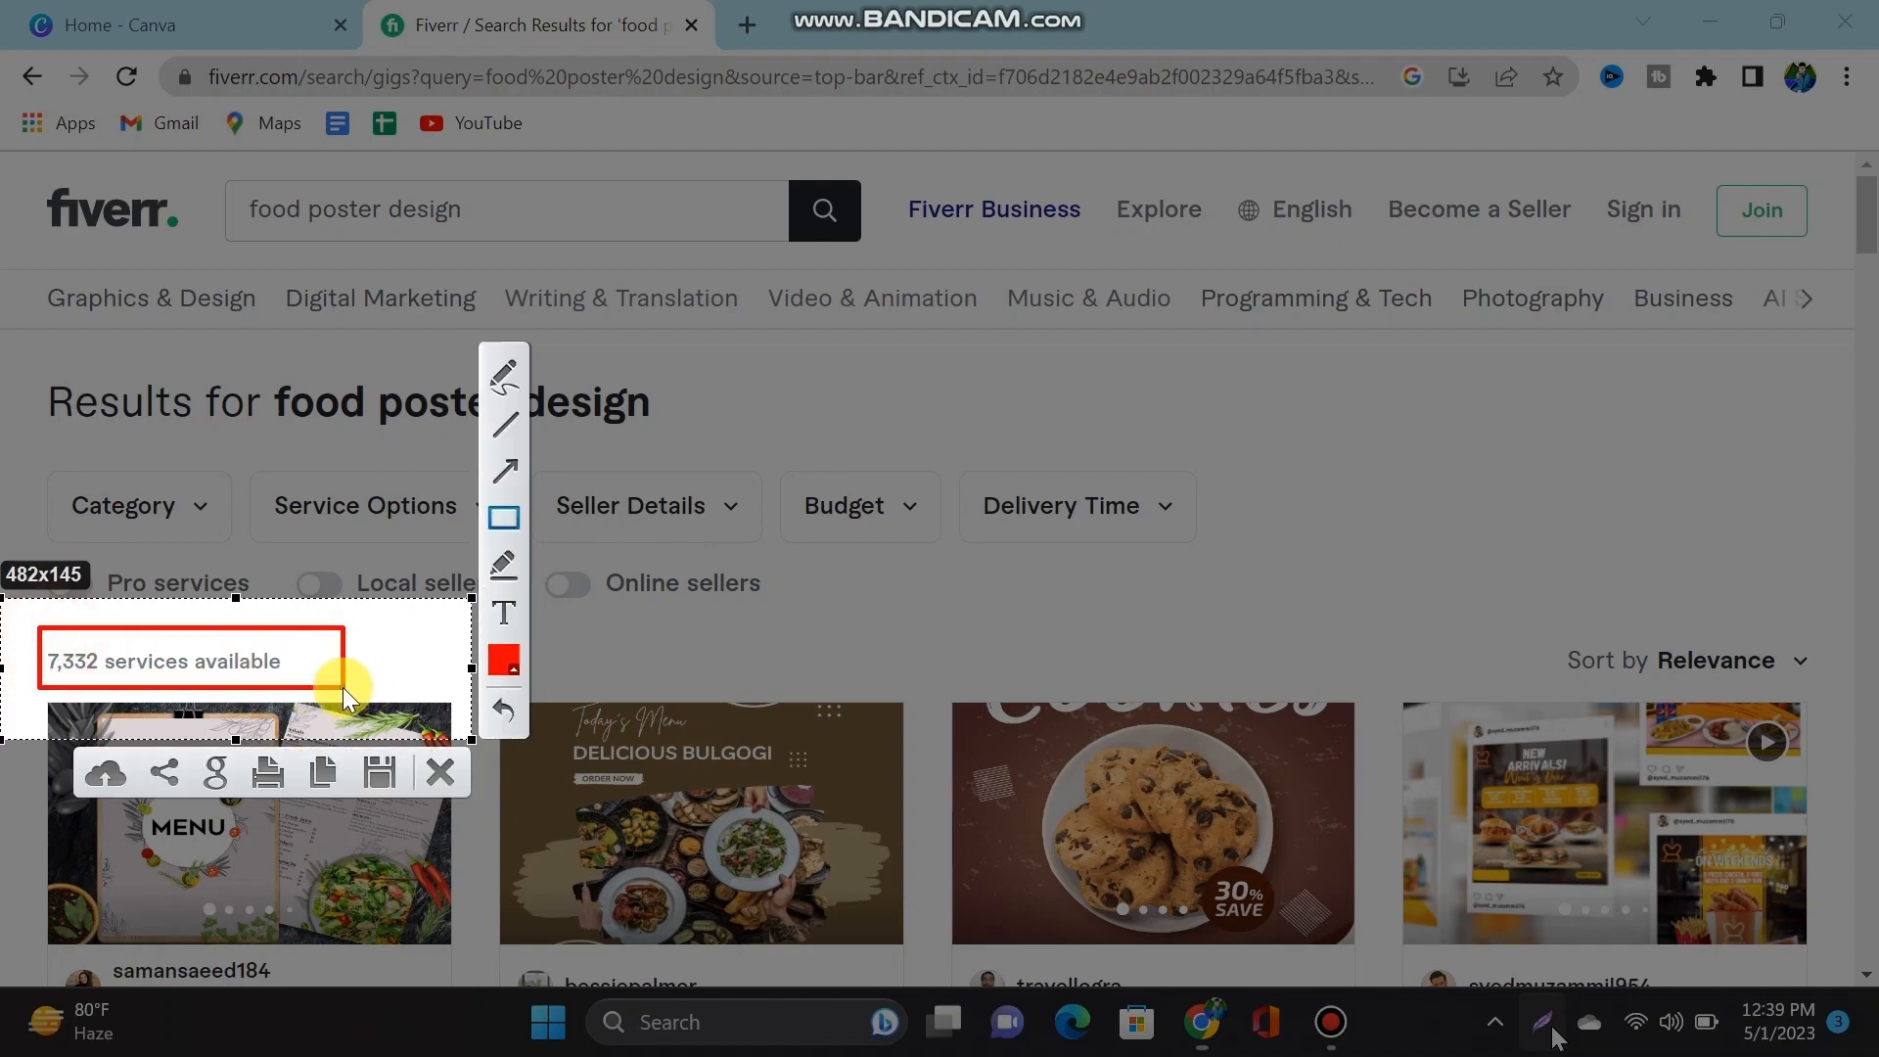
left_click(442, 780)
Step: Browse the first page of food poster design gigs and go to results page 2
scroll(914, 571, "down", 5)
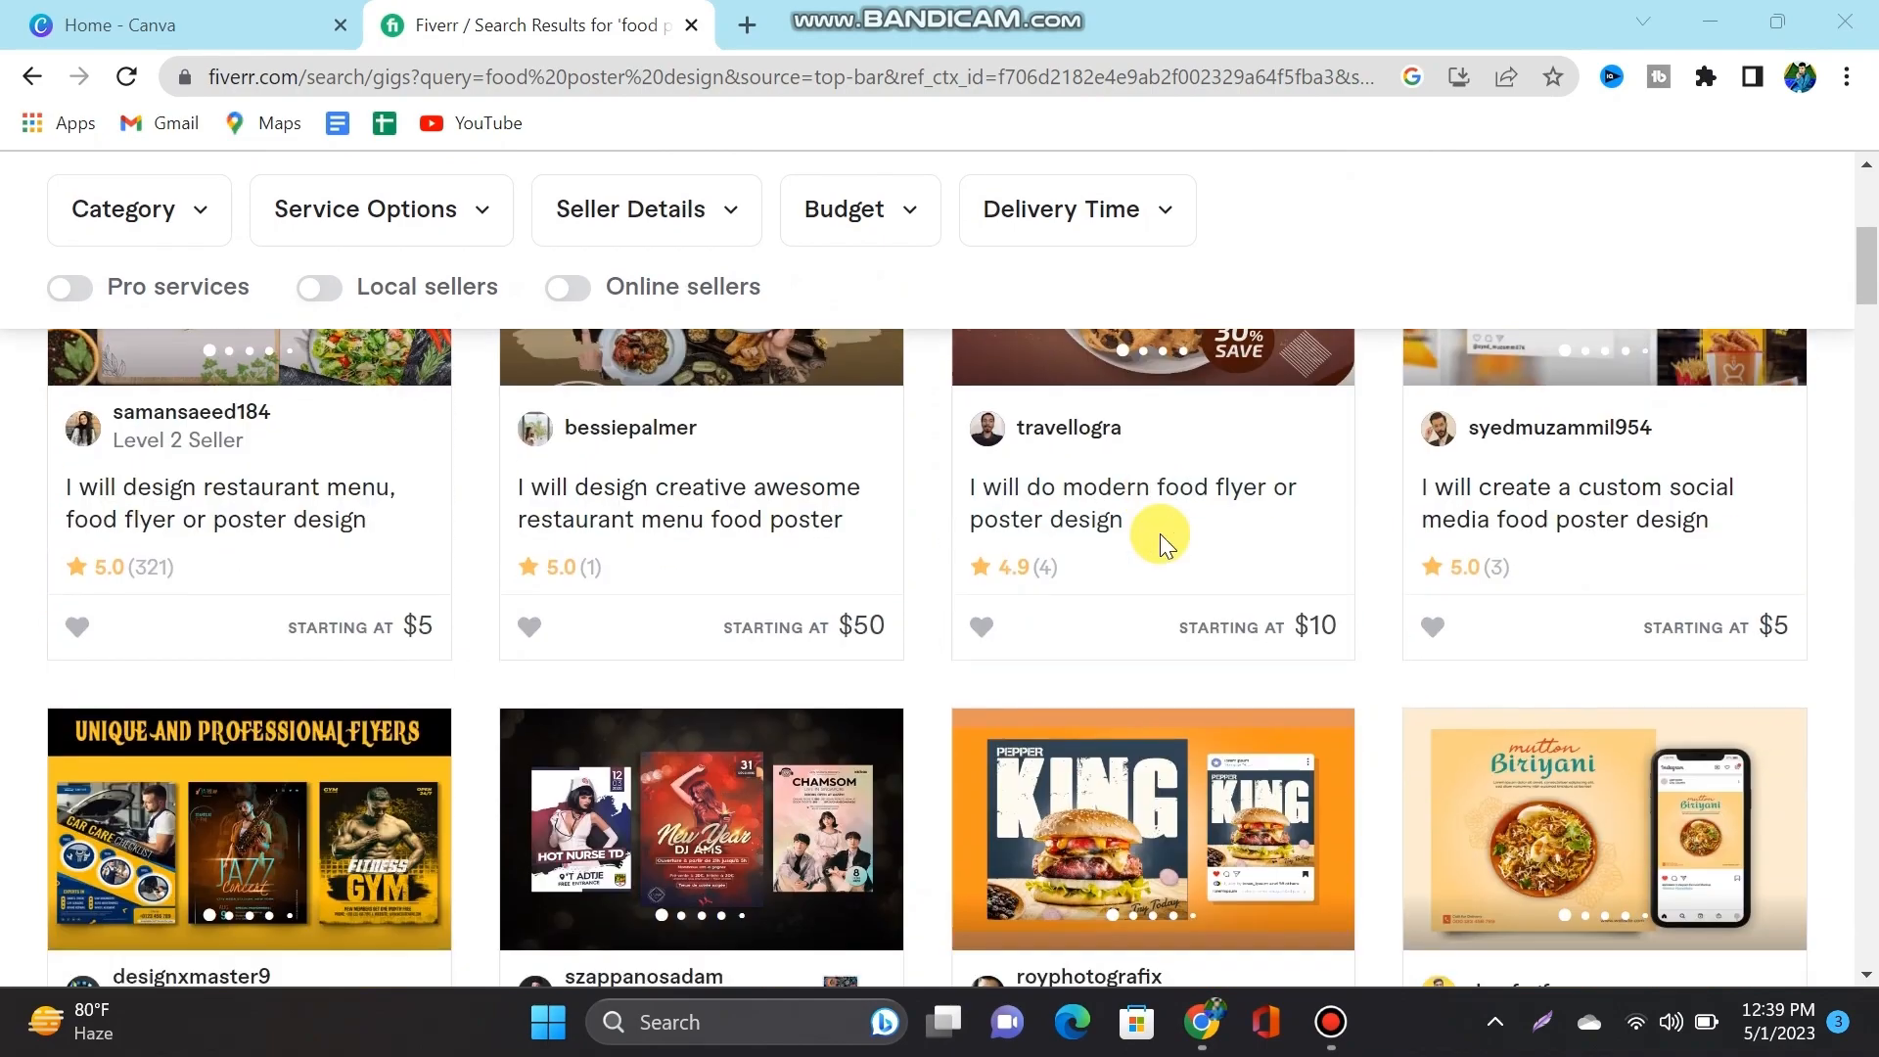
scroll(1160, 535, "down", 10)
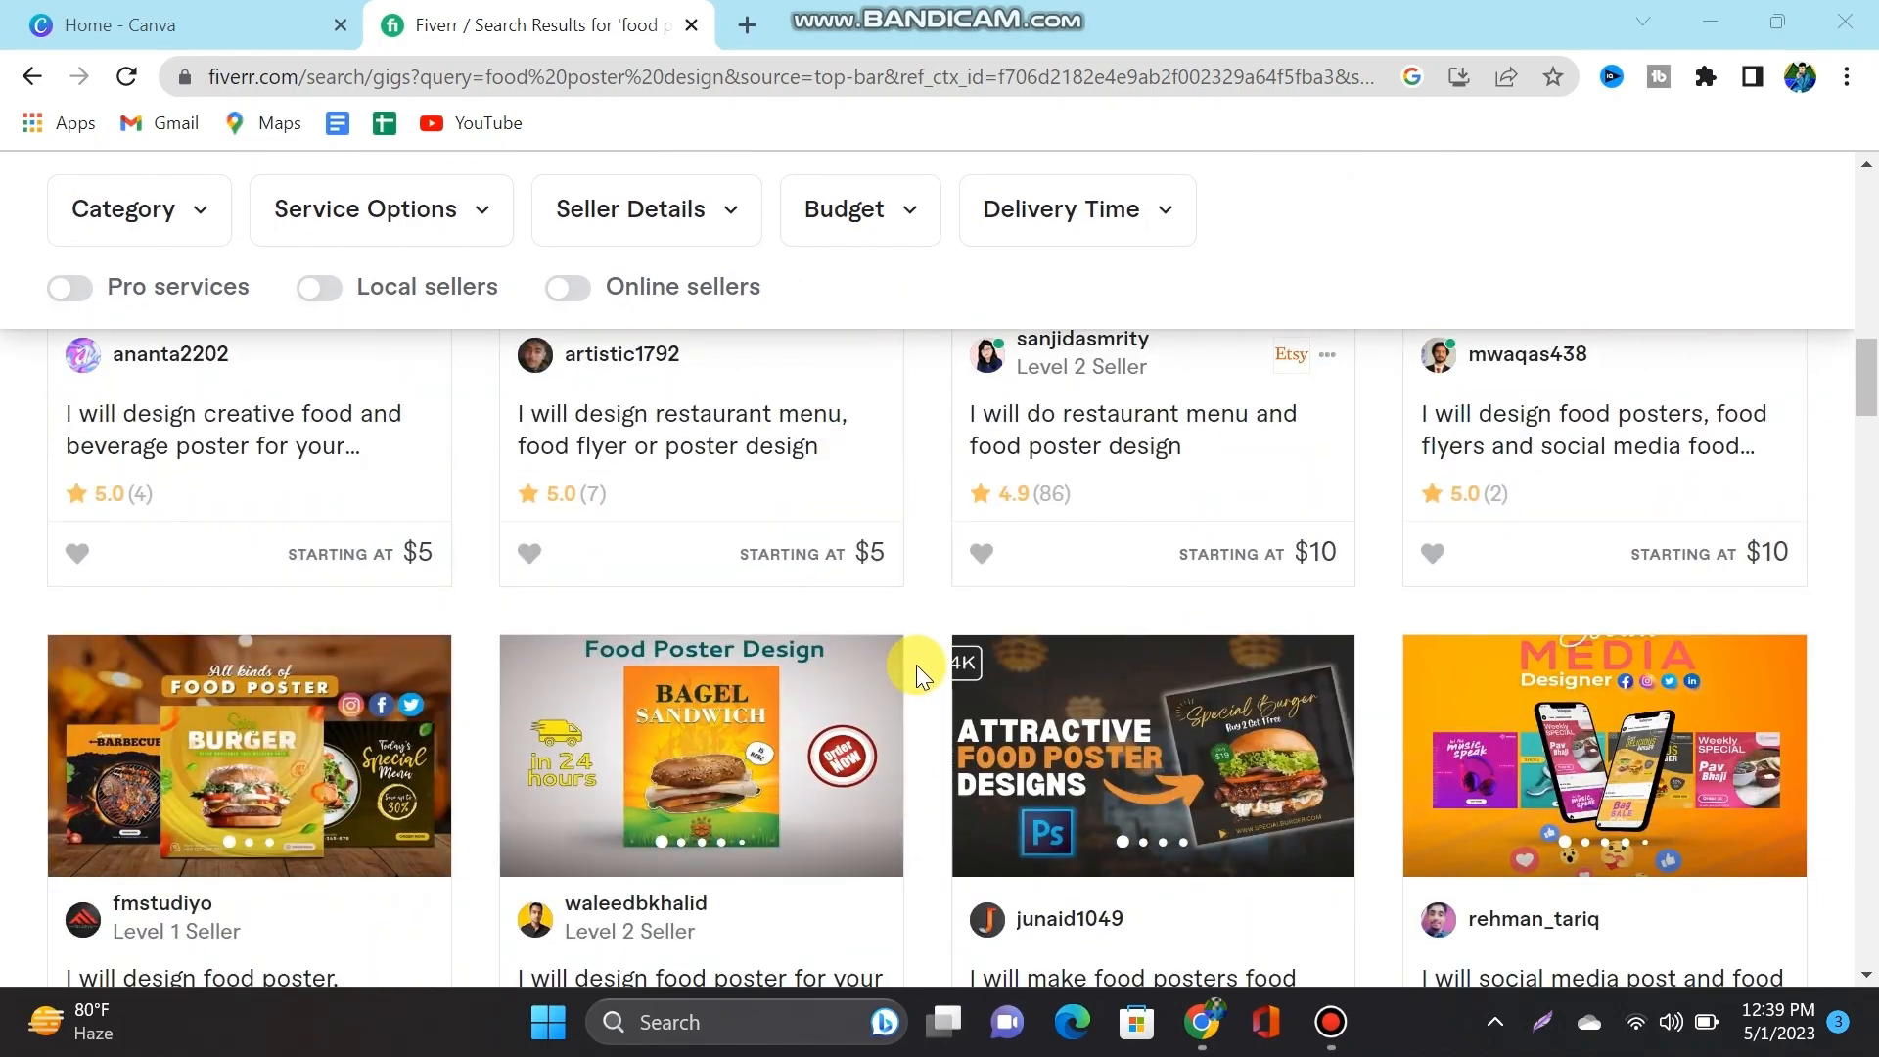
scroll(915, 665, "down", 12)
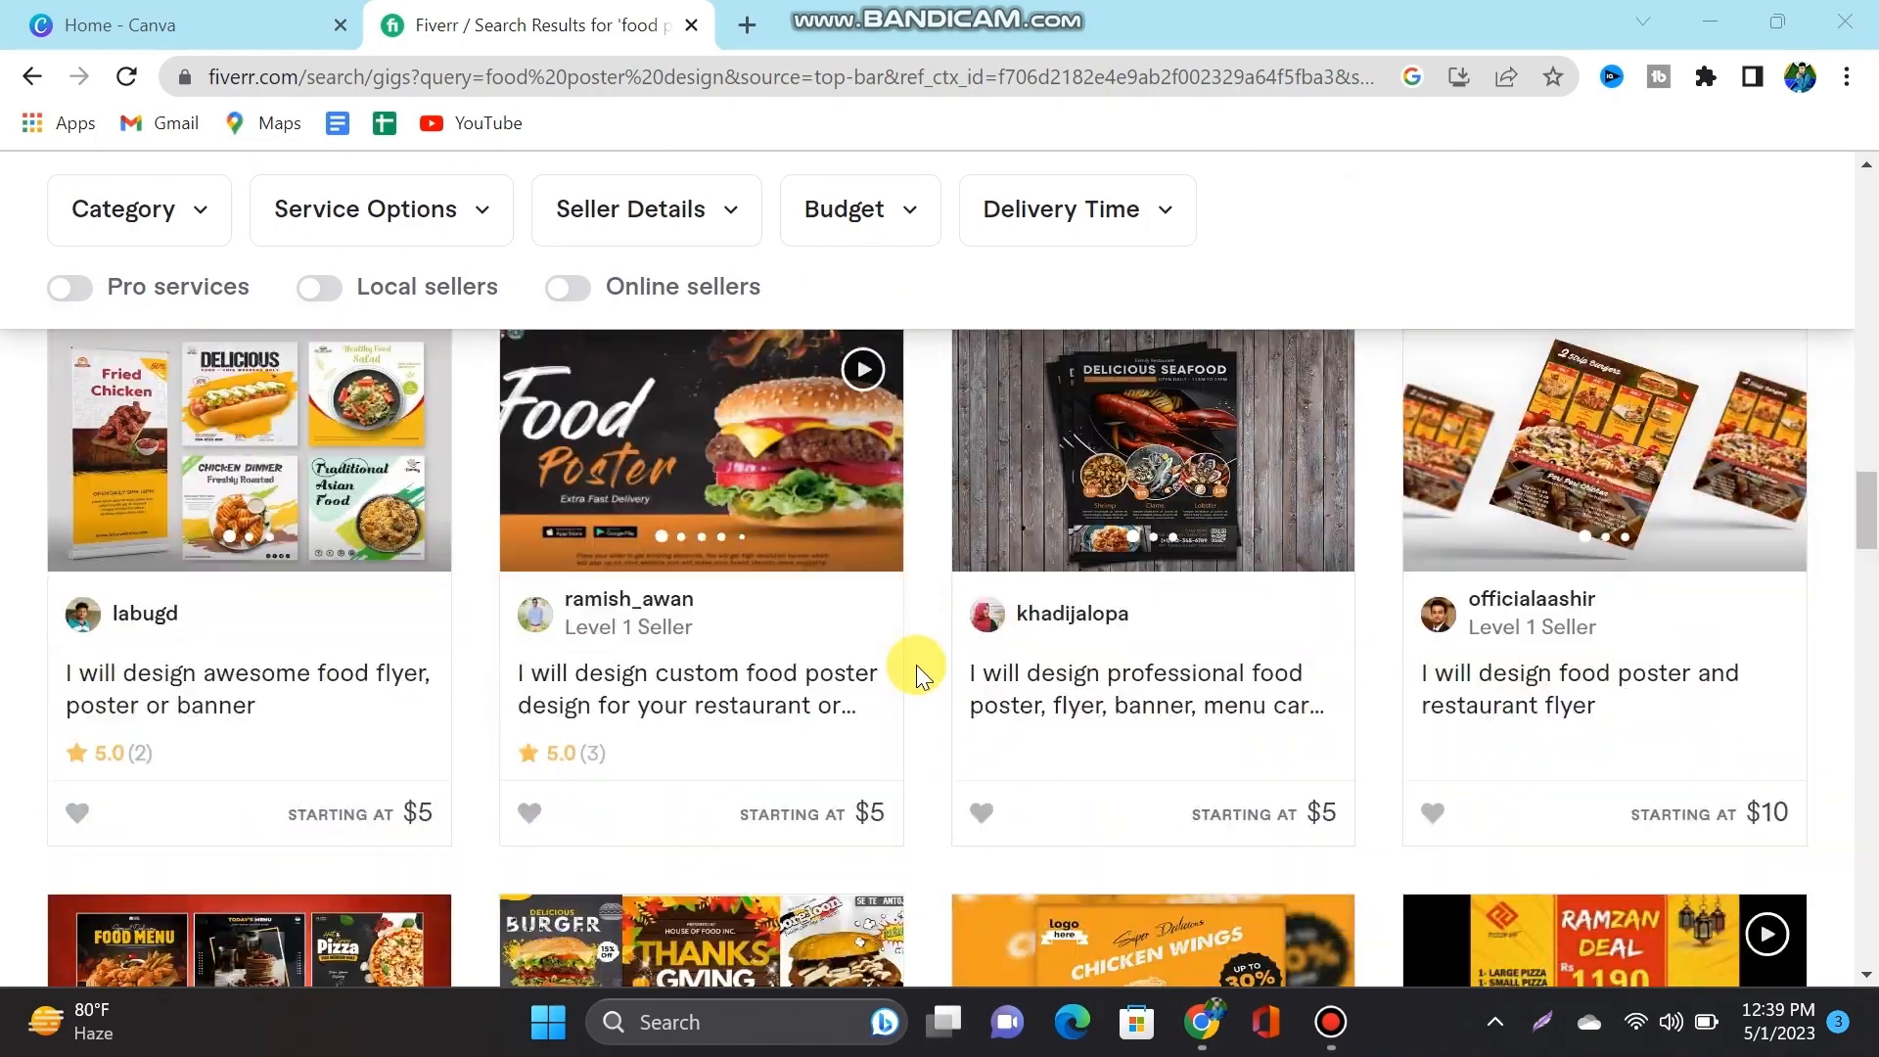
scroll(916, 665, "down", 10)
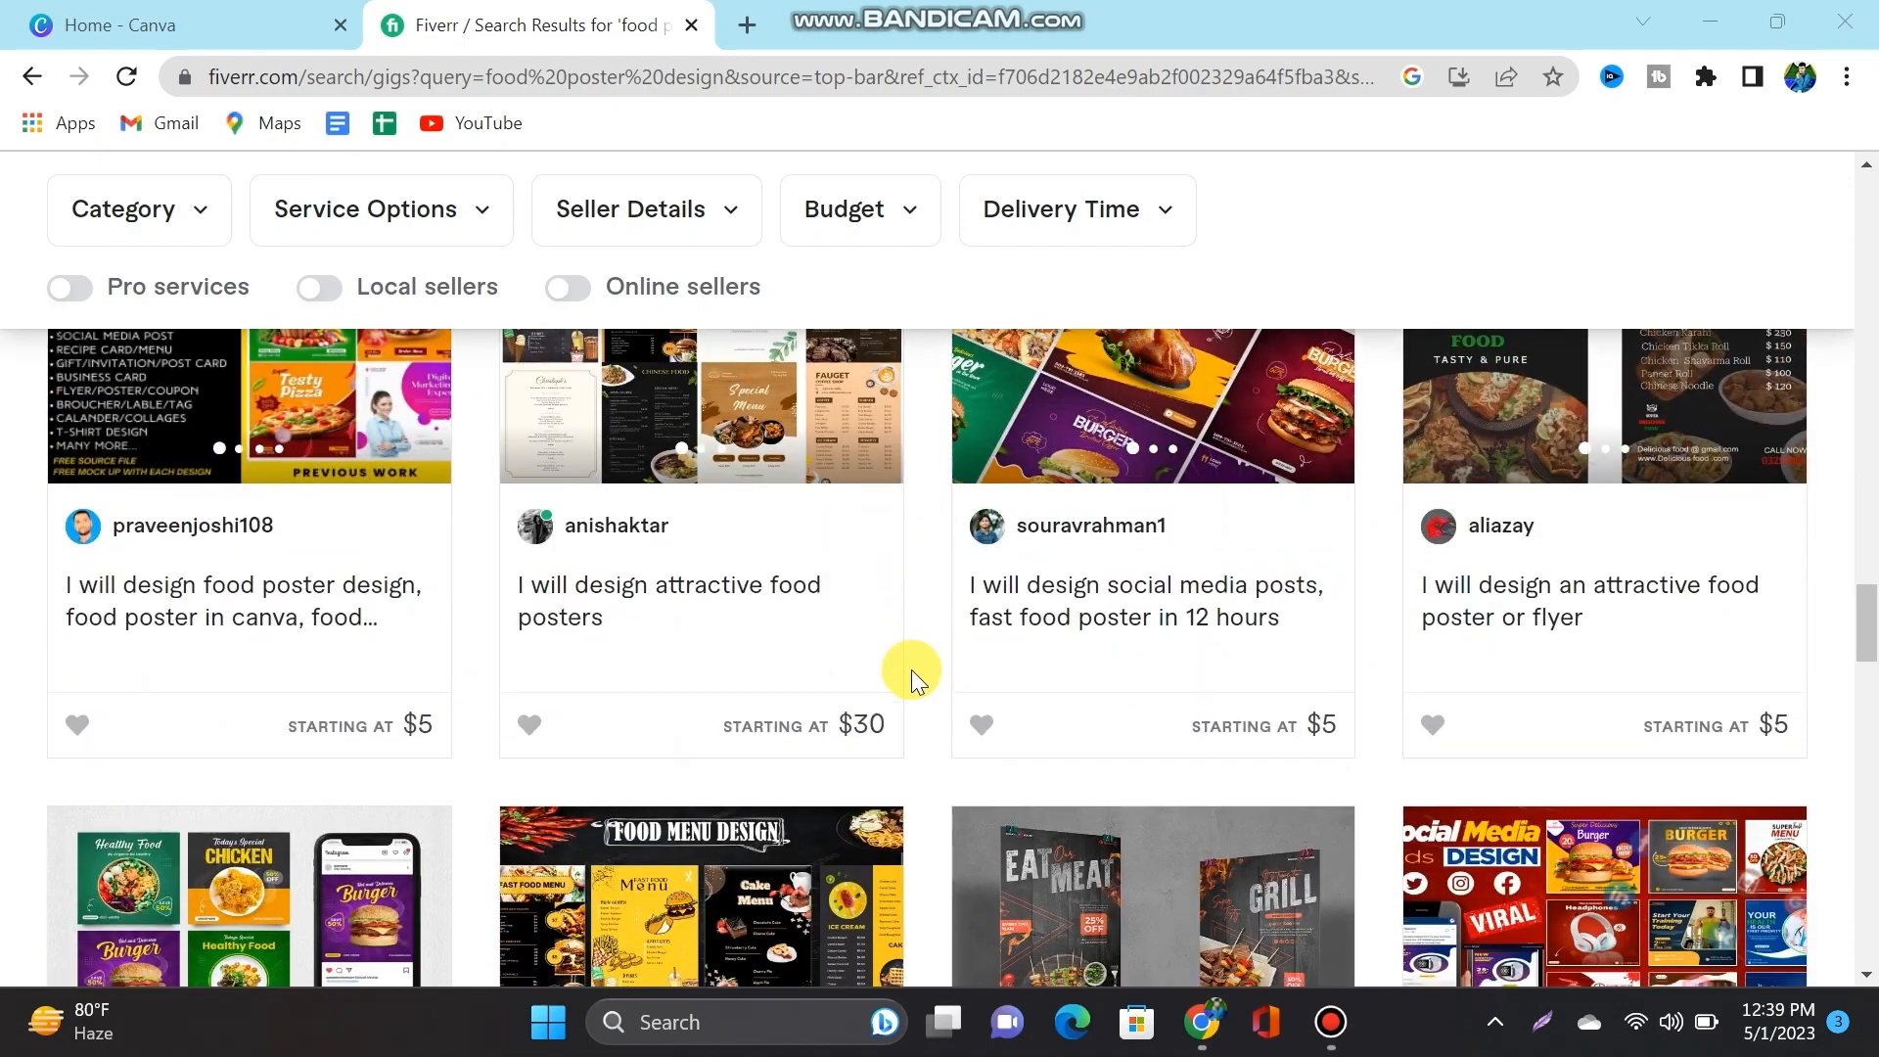
scroll(912, 669, "down", 10)
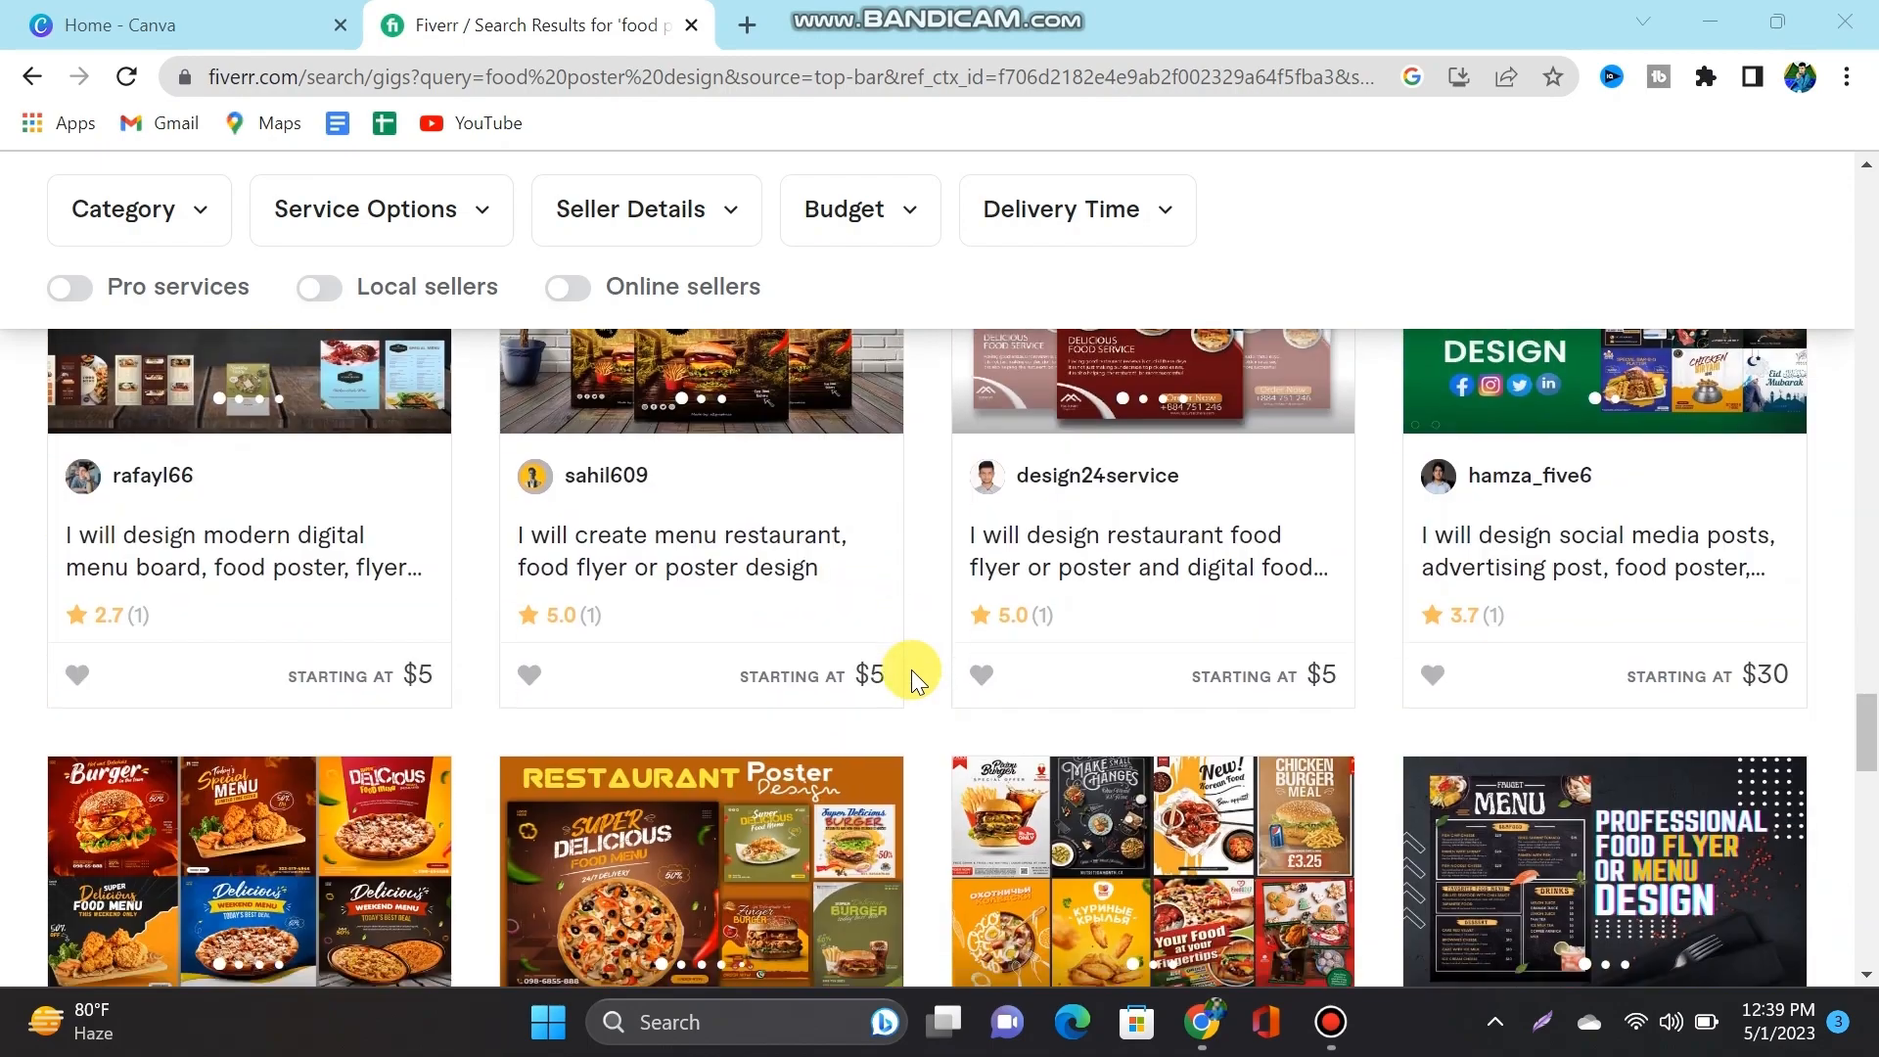
scroll(912, 669, "down", 8)
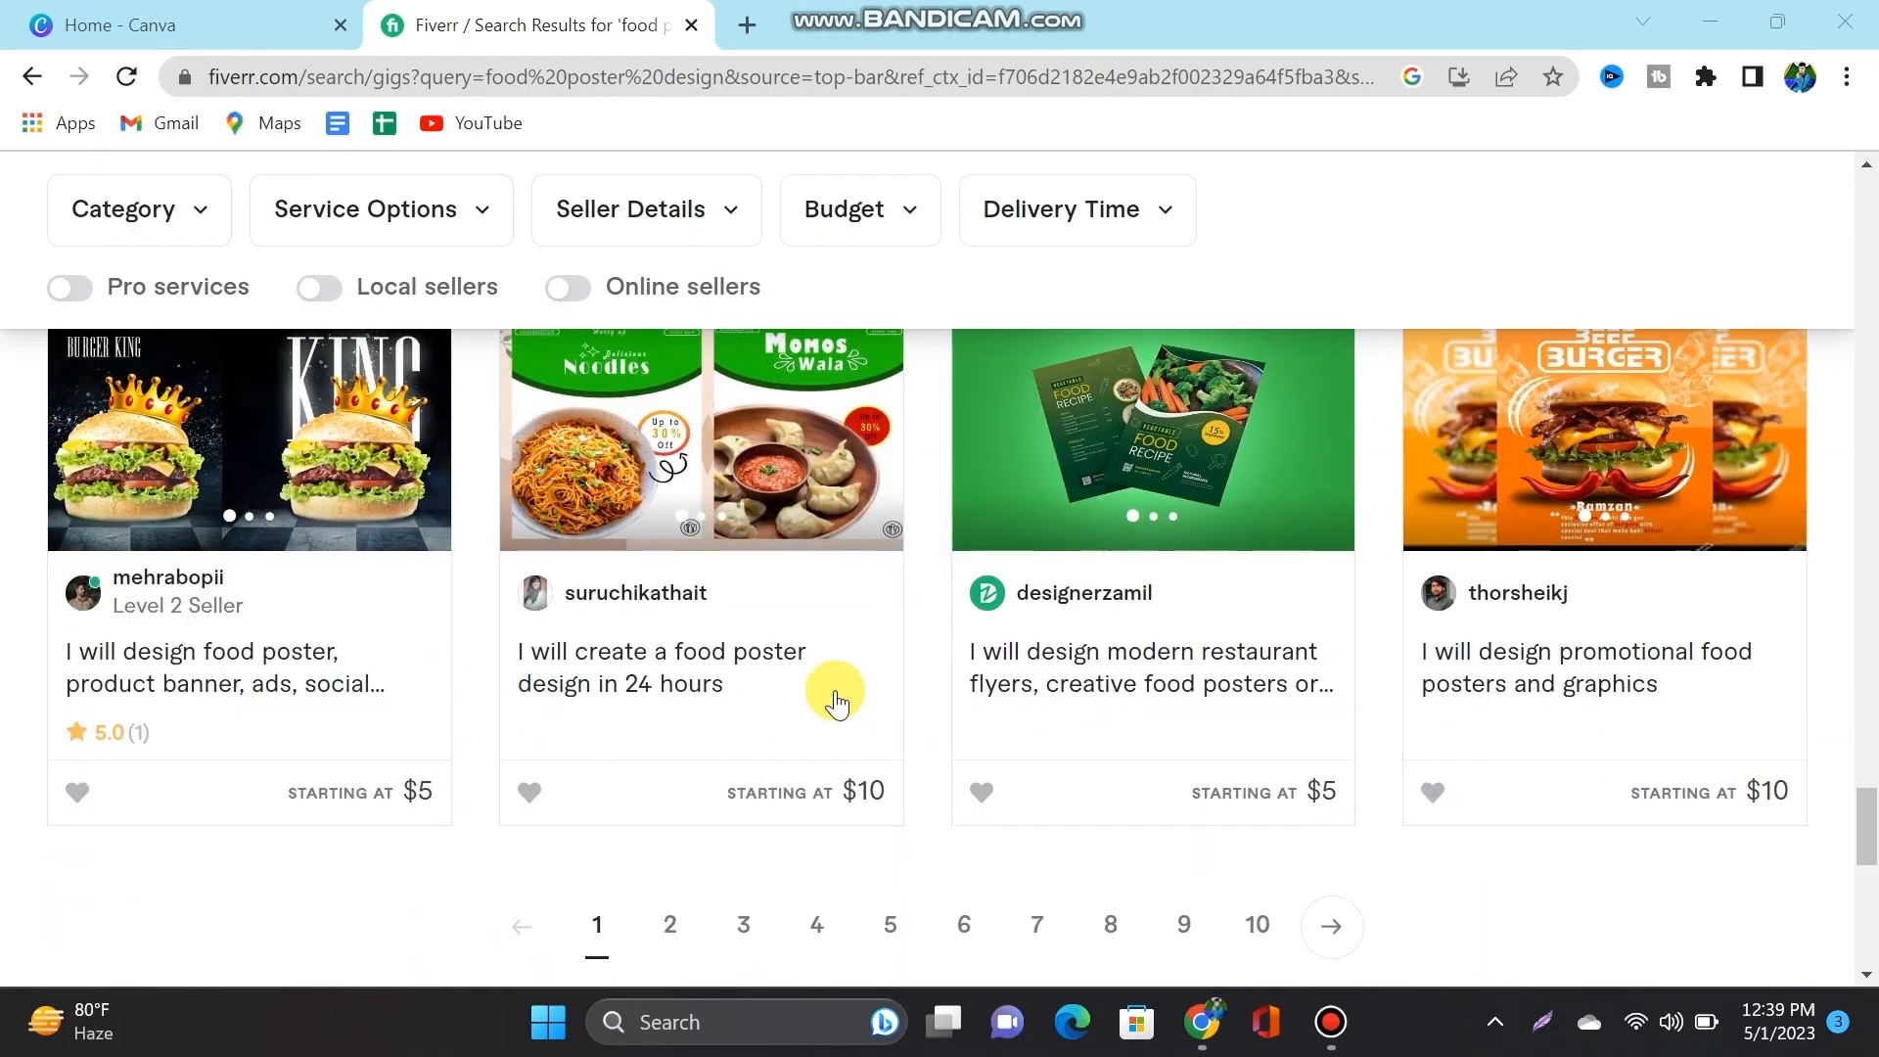
left_click(671, 924)
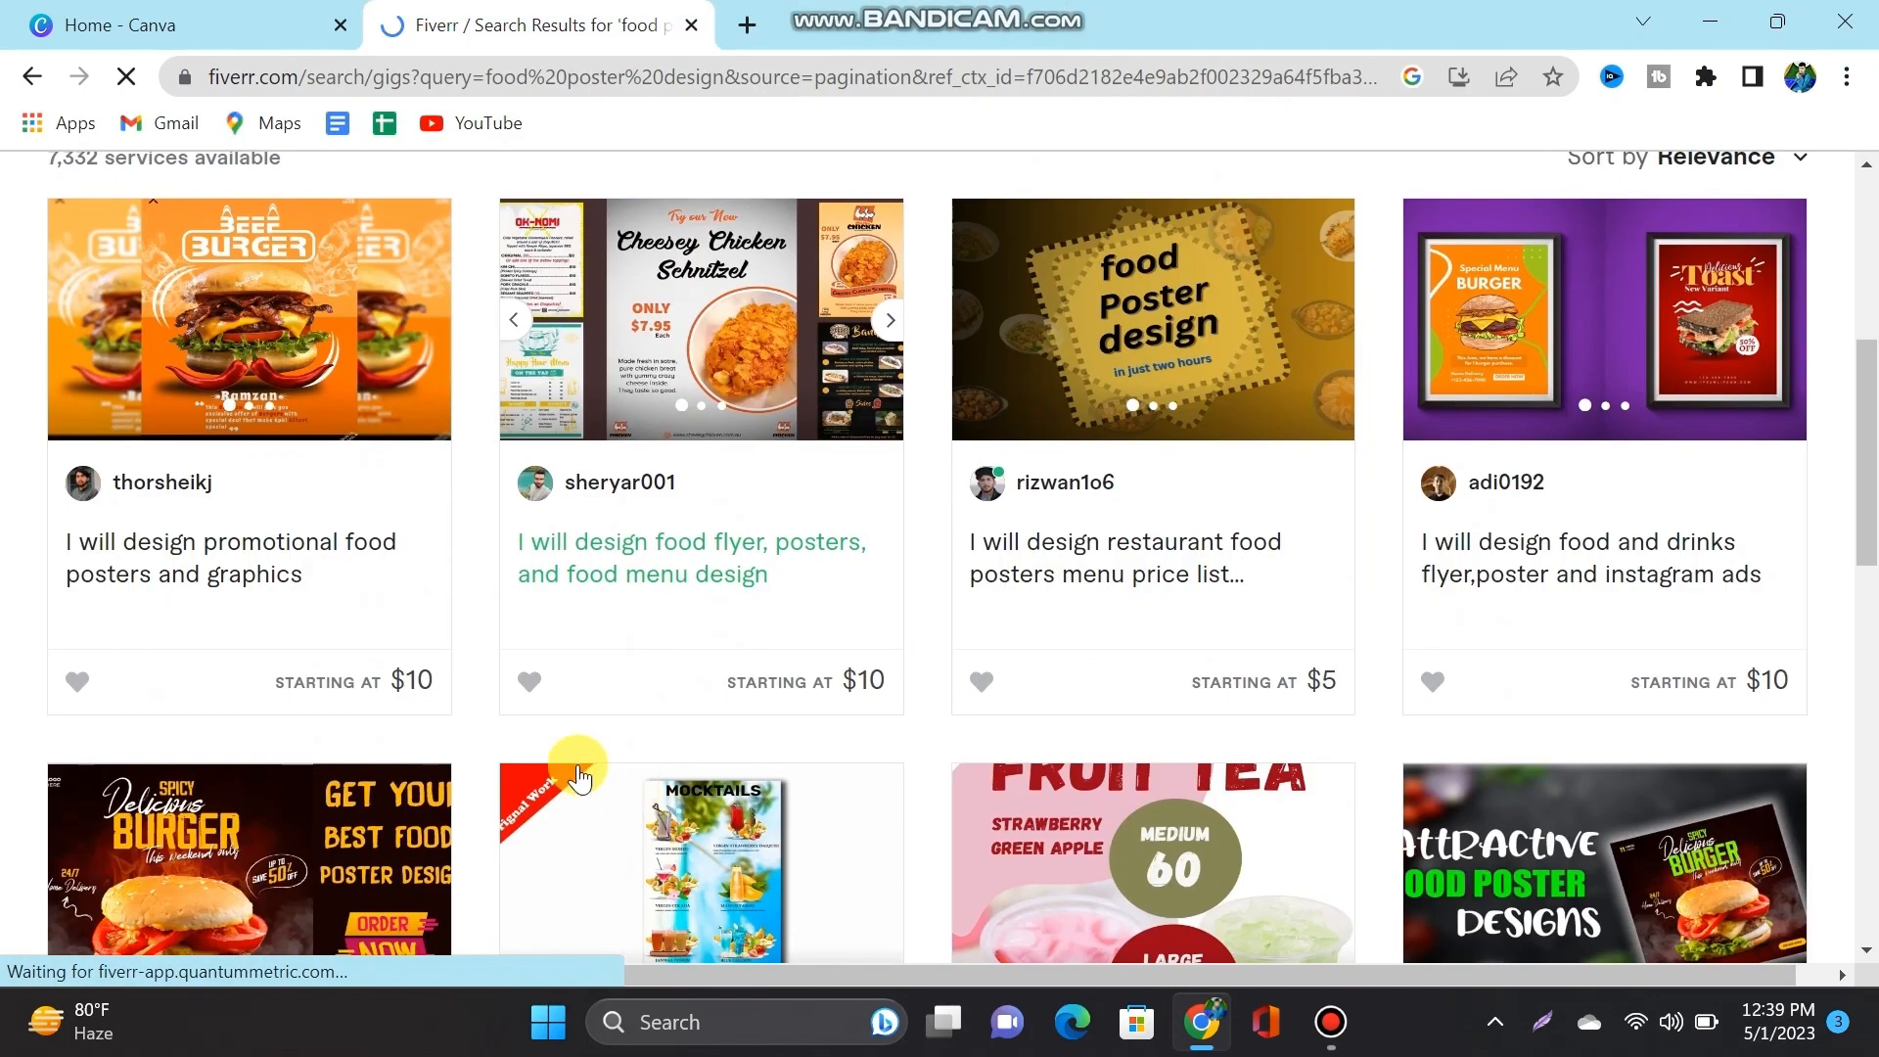
Step: Open the food poster gig showing pineapple, kiwi and apple juice posters and view its gallery images enlarged
scroll(925, 772, "down", 5)
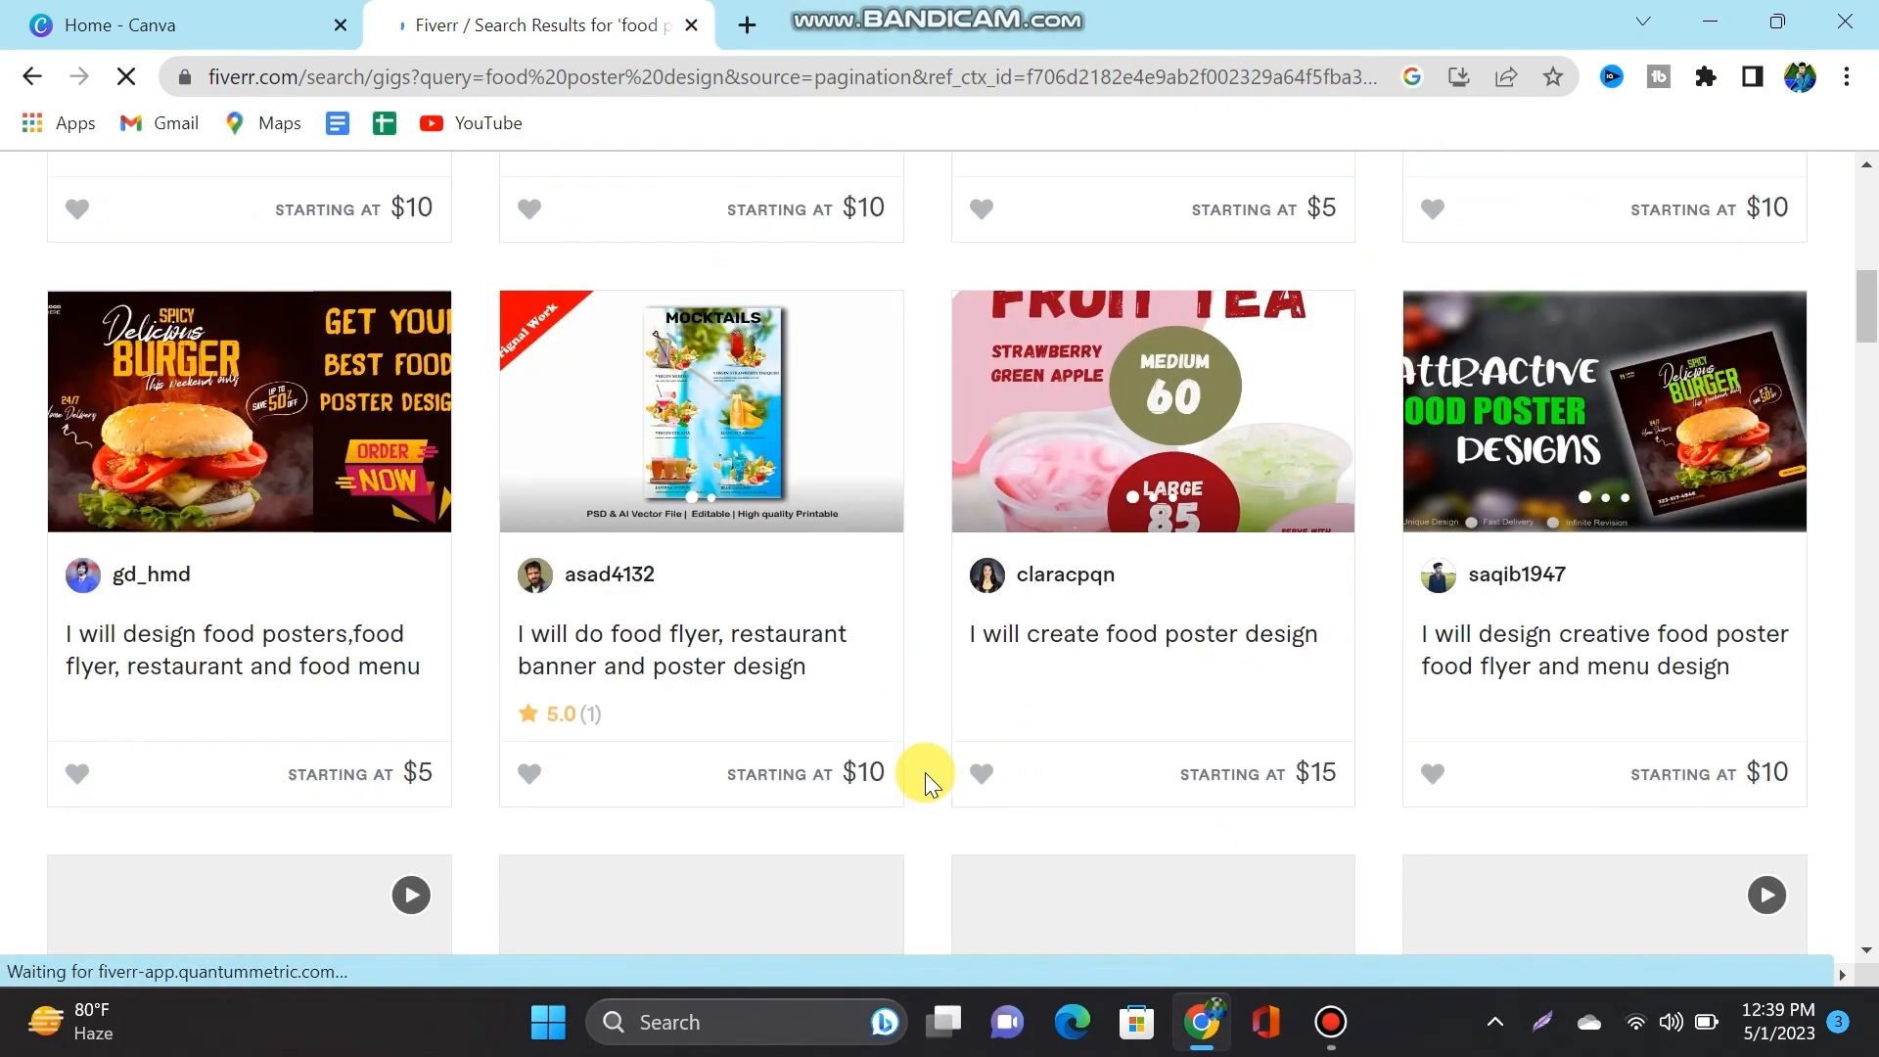
scroll(1008, 771, "down", 2)
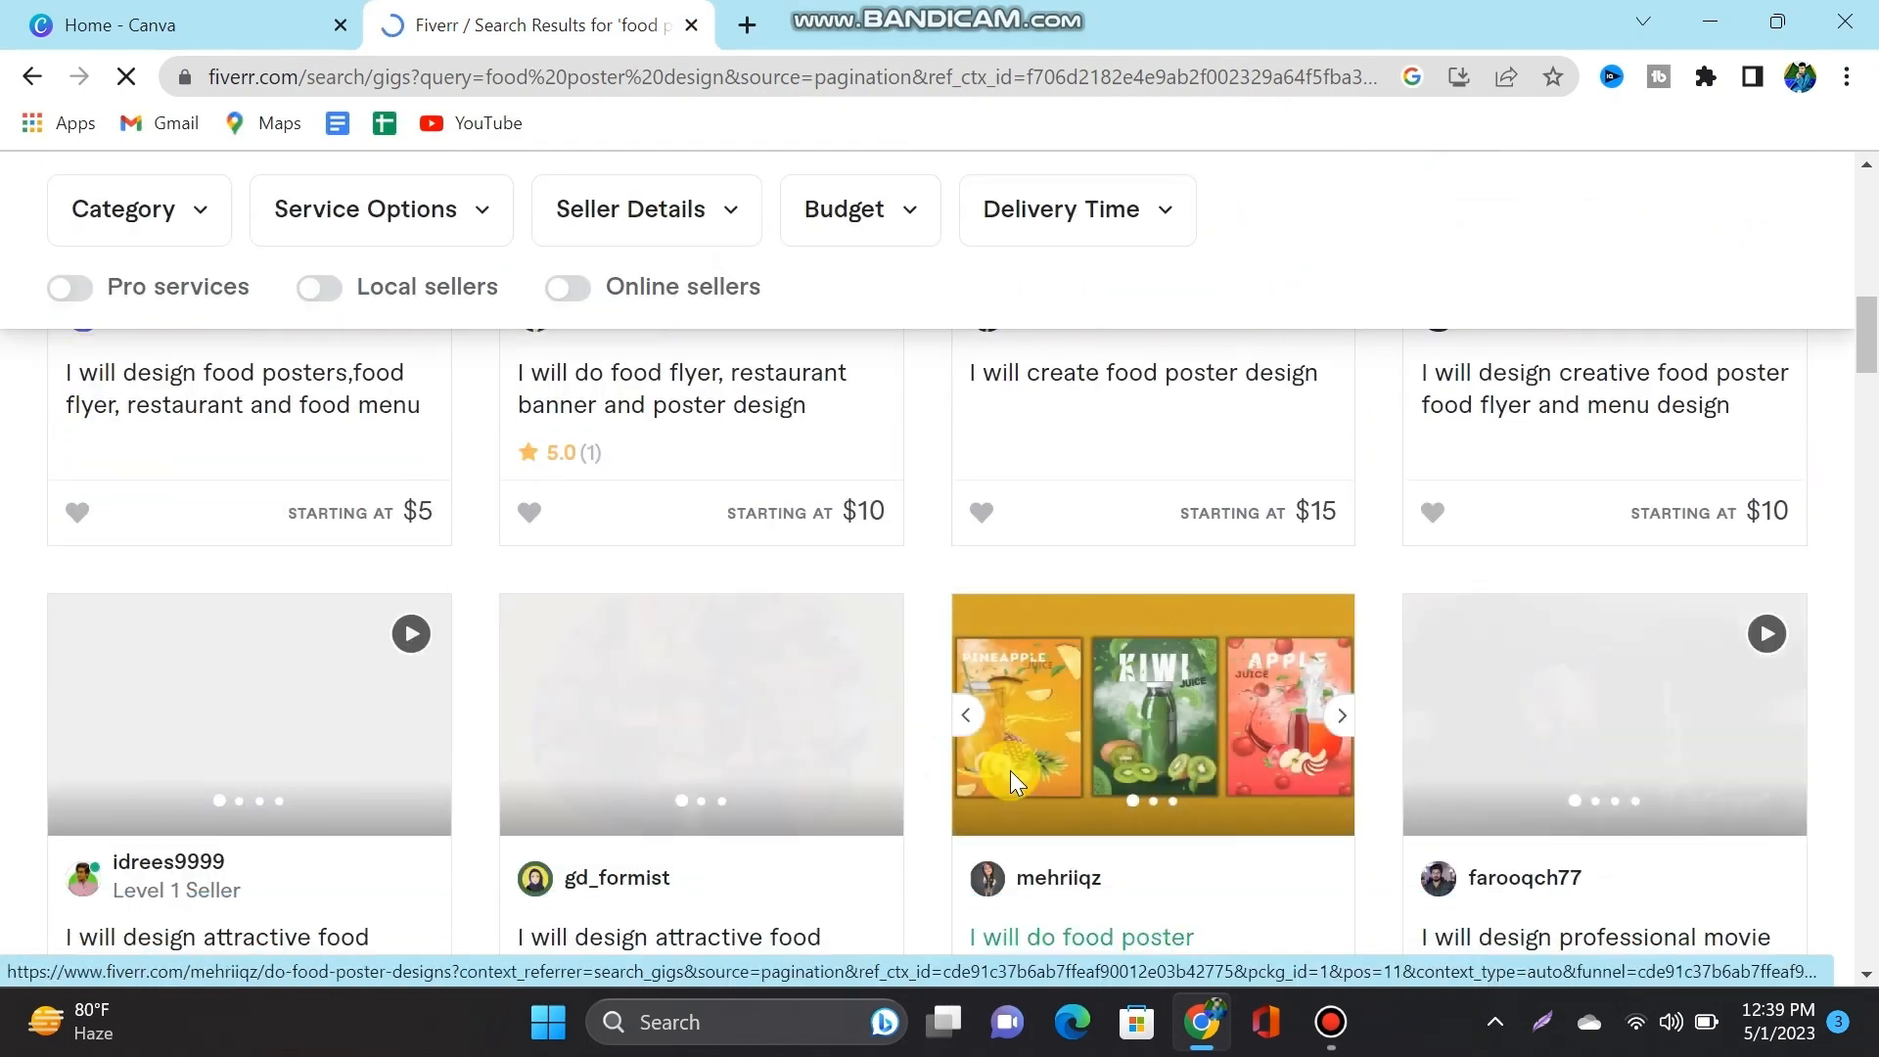
scroll(1027, 773, "down", 2)
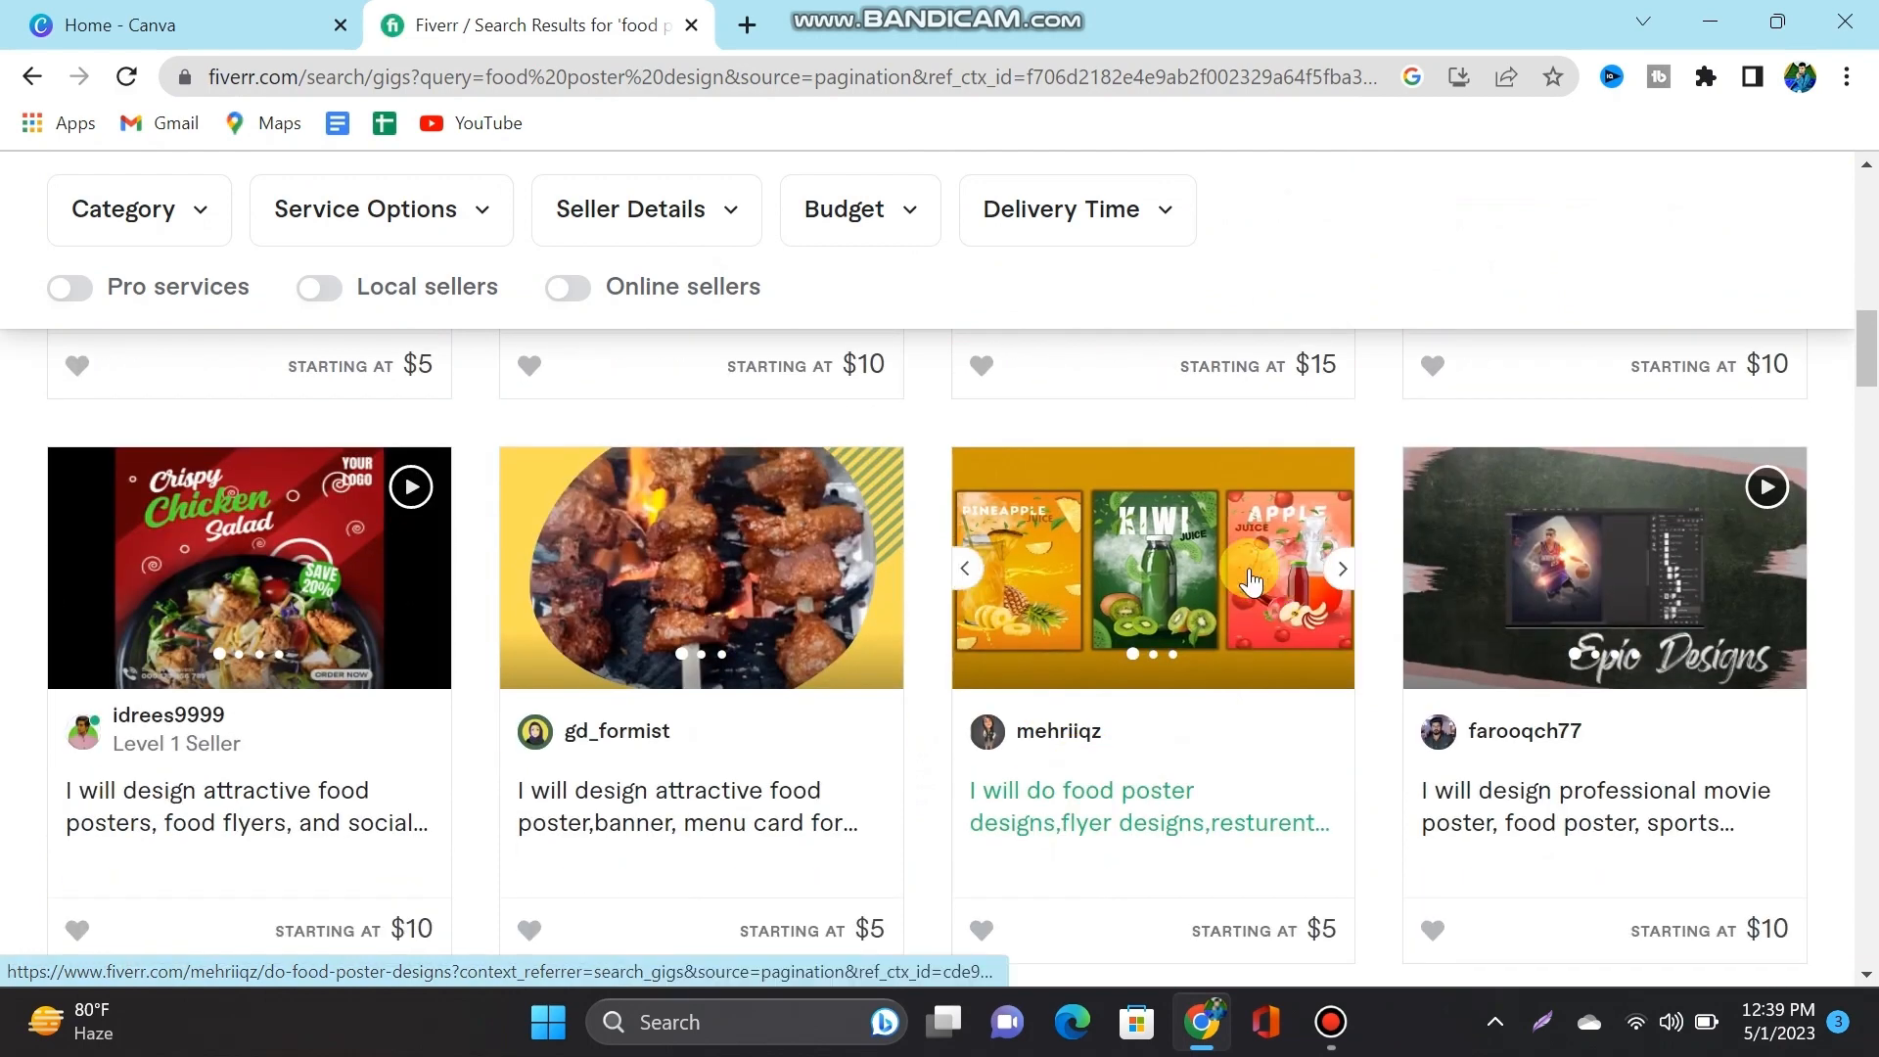
left_click(1241, 575)
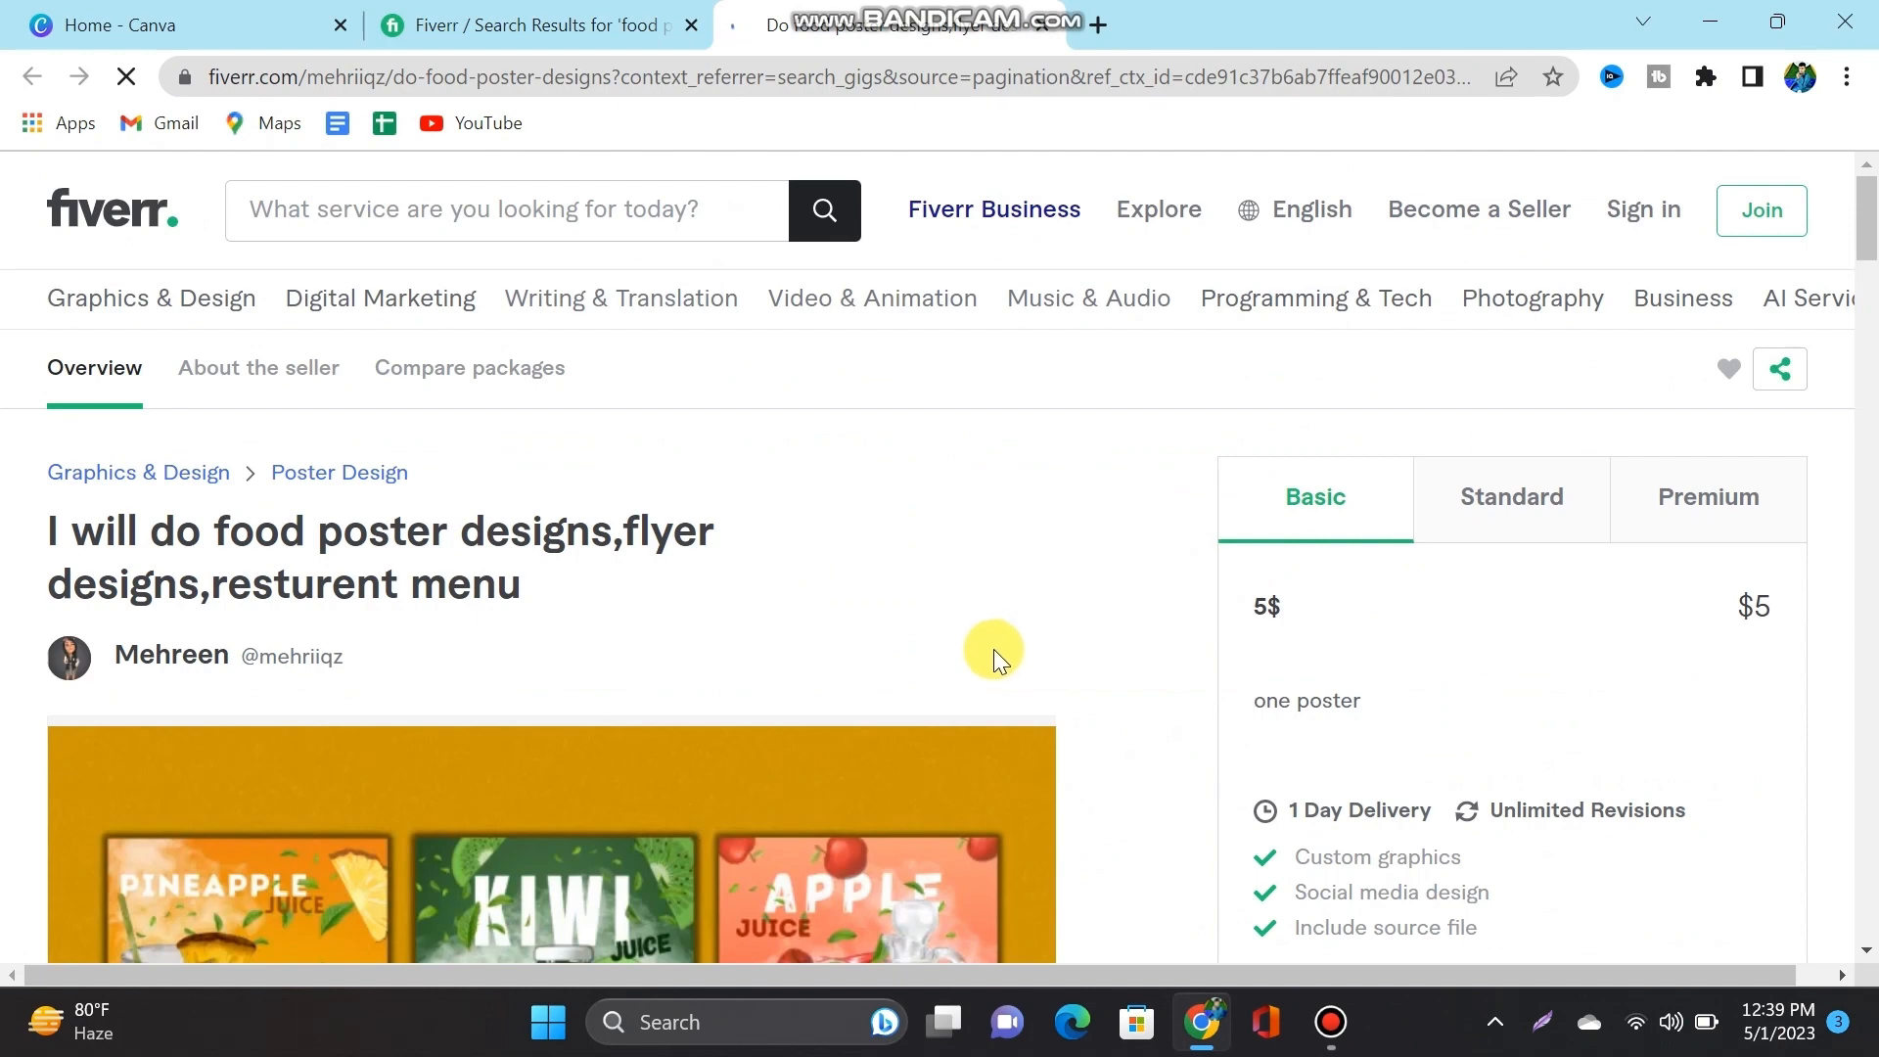
scroll(992, 650, "down", 4)
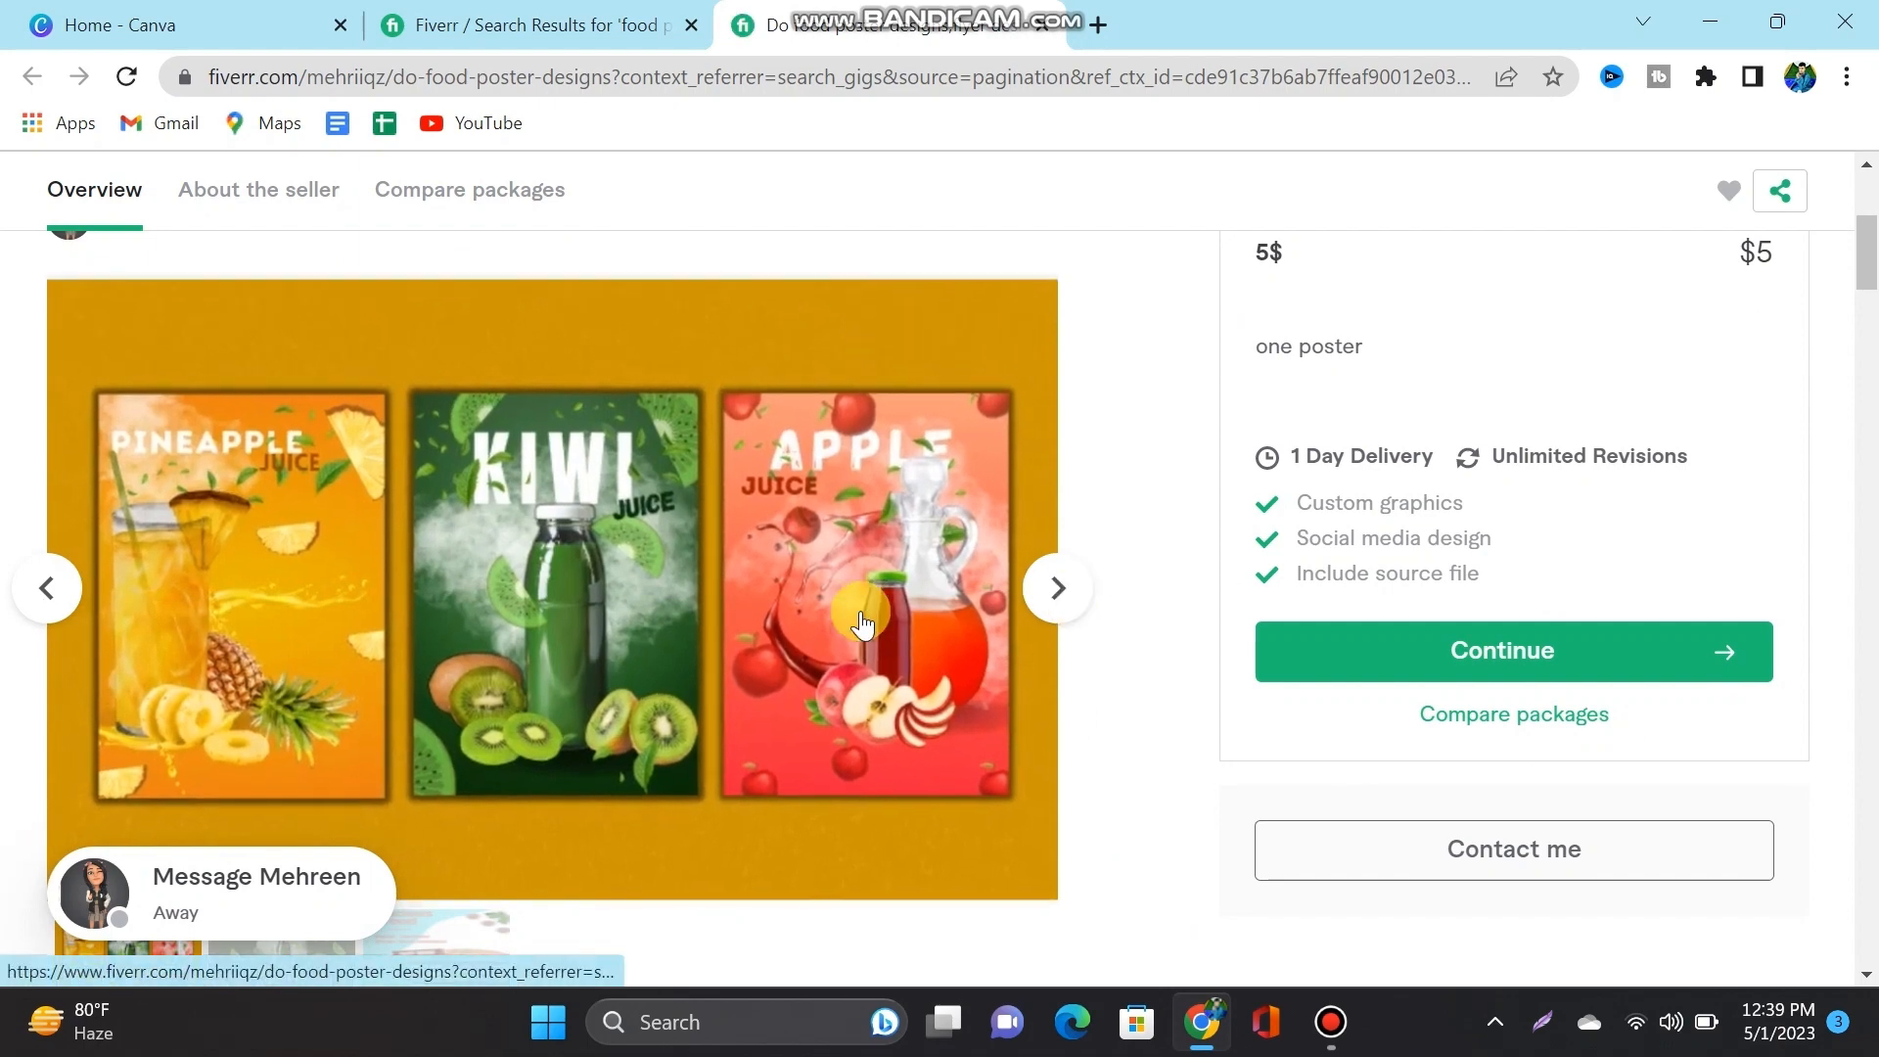
left_click(860, 610)
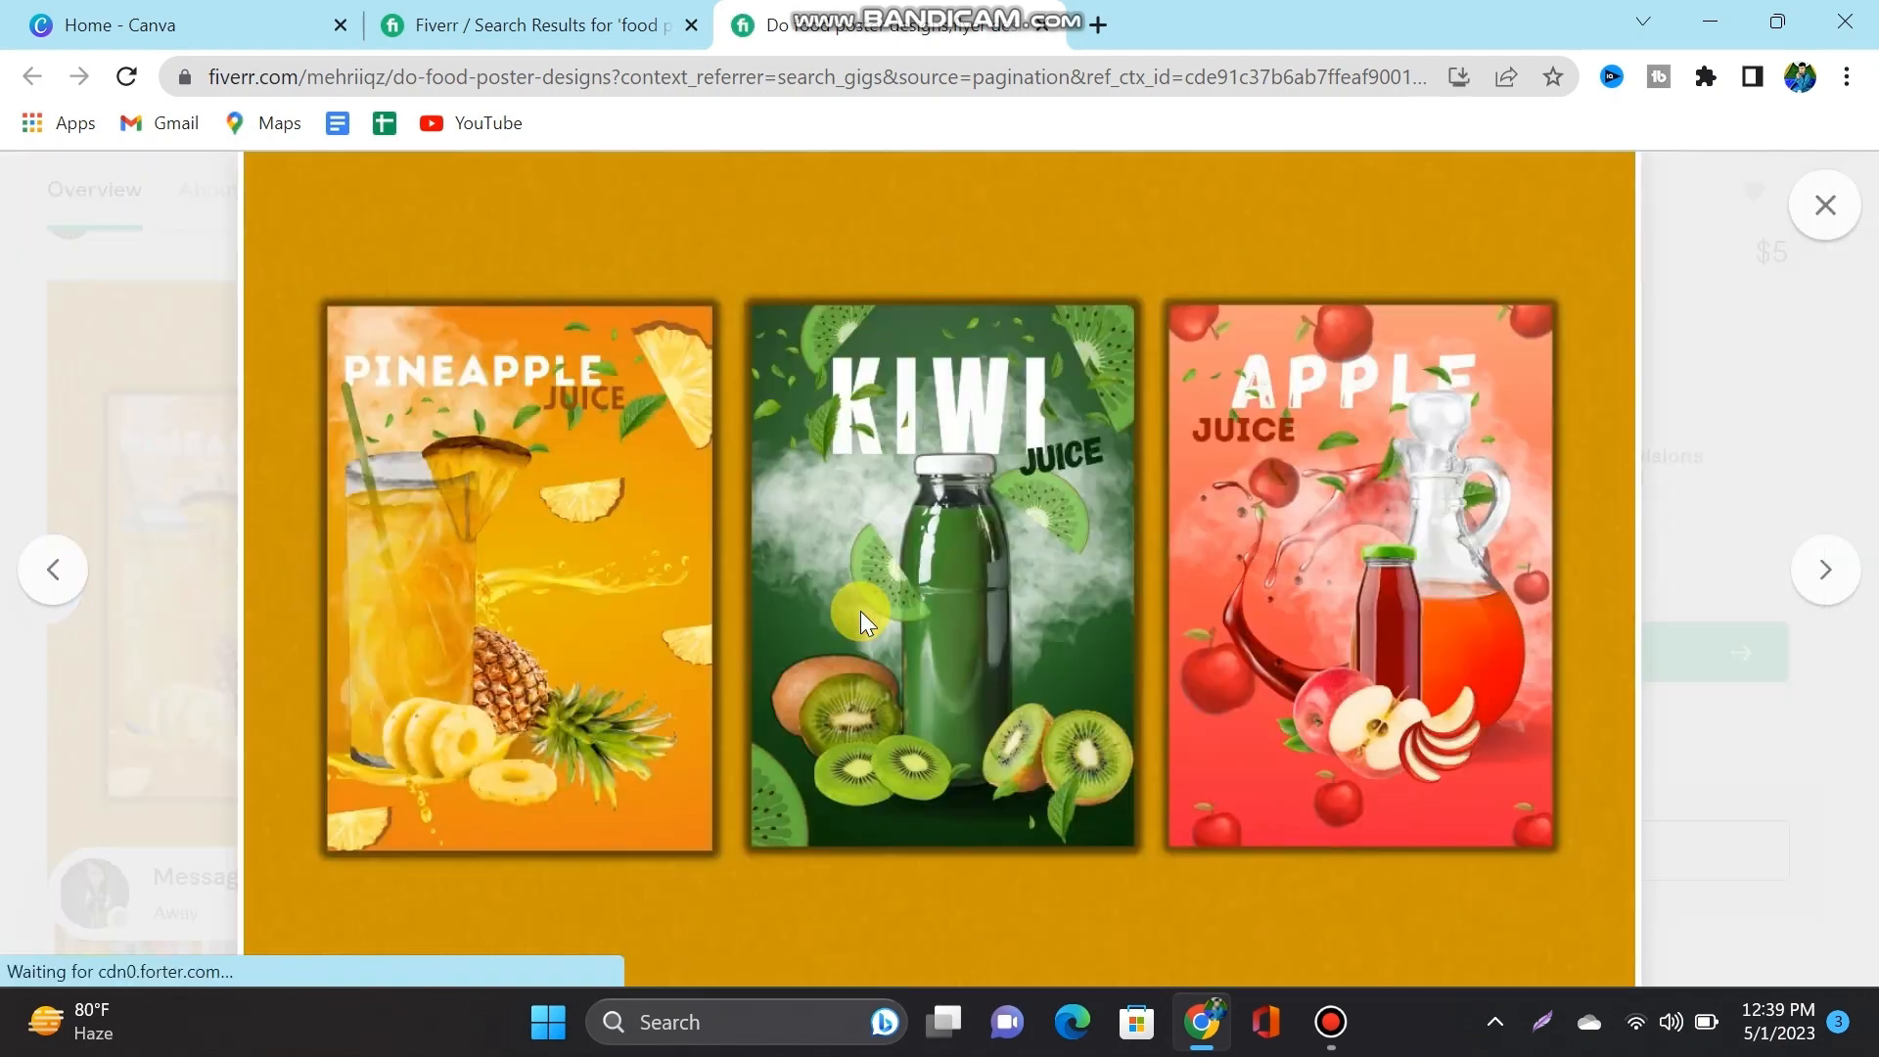
left_click(1828, 577)
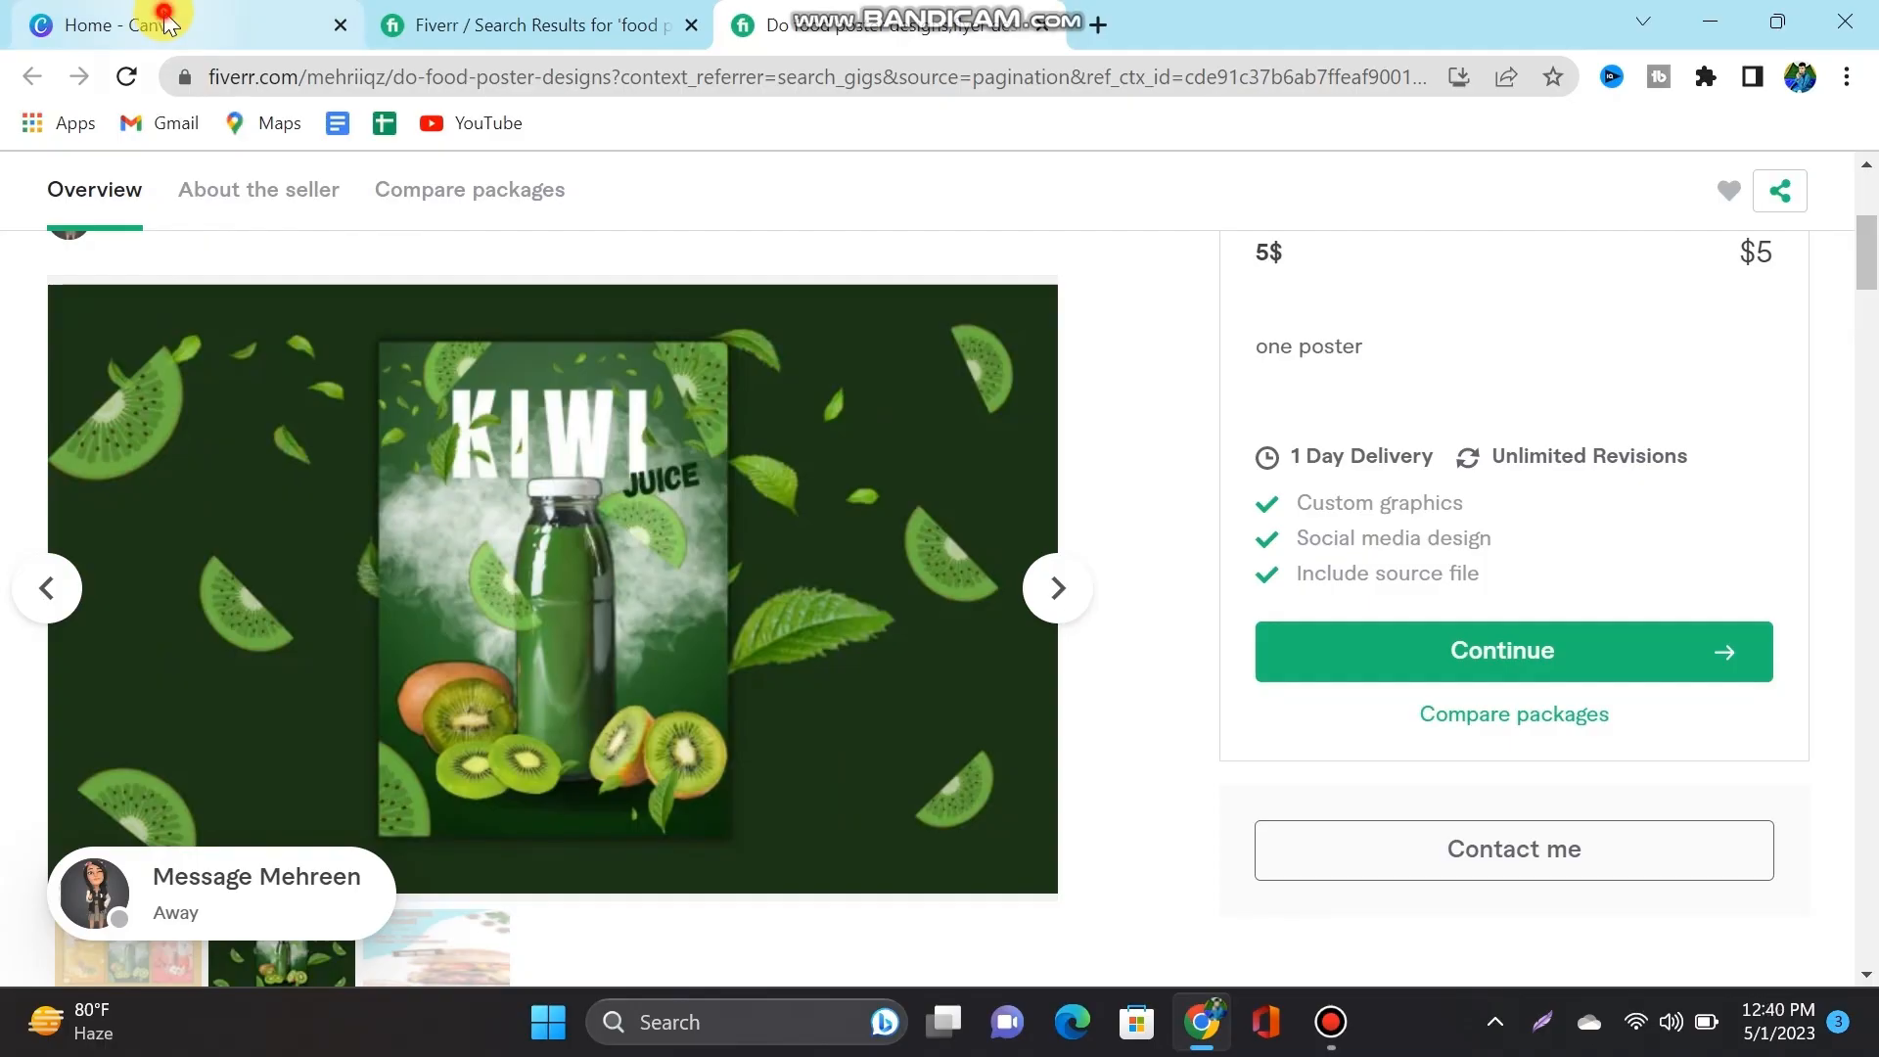
Step: Switch to Canva and create a new custom-size design 24 in wide and 36 in high
left_click(161, 22)
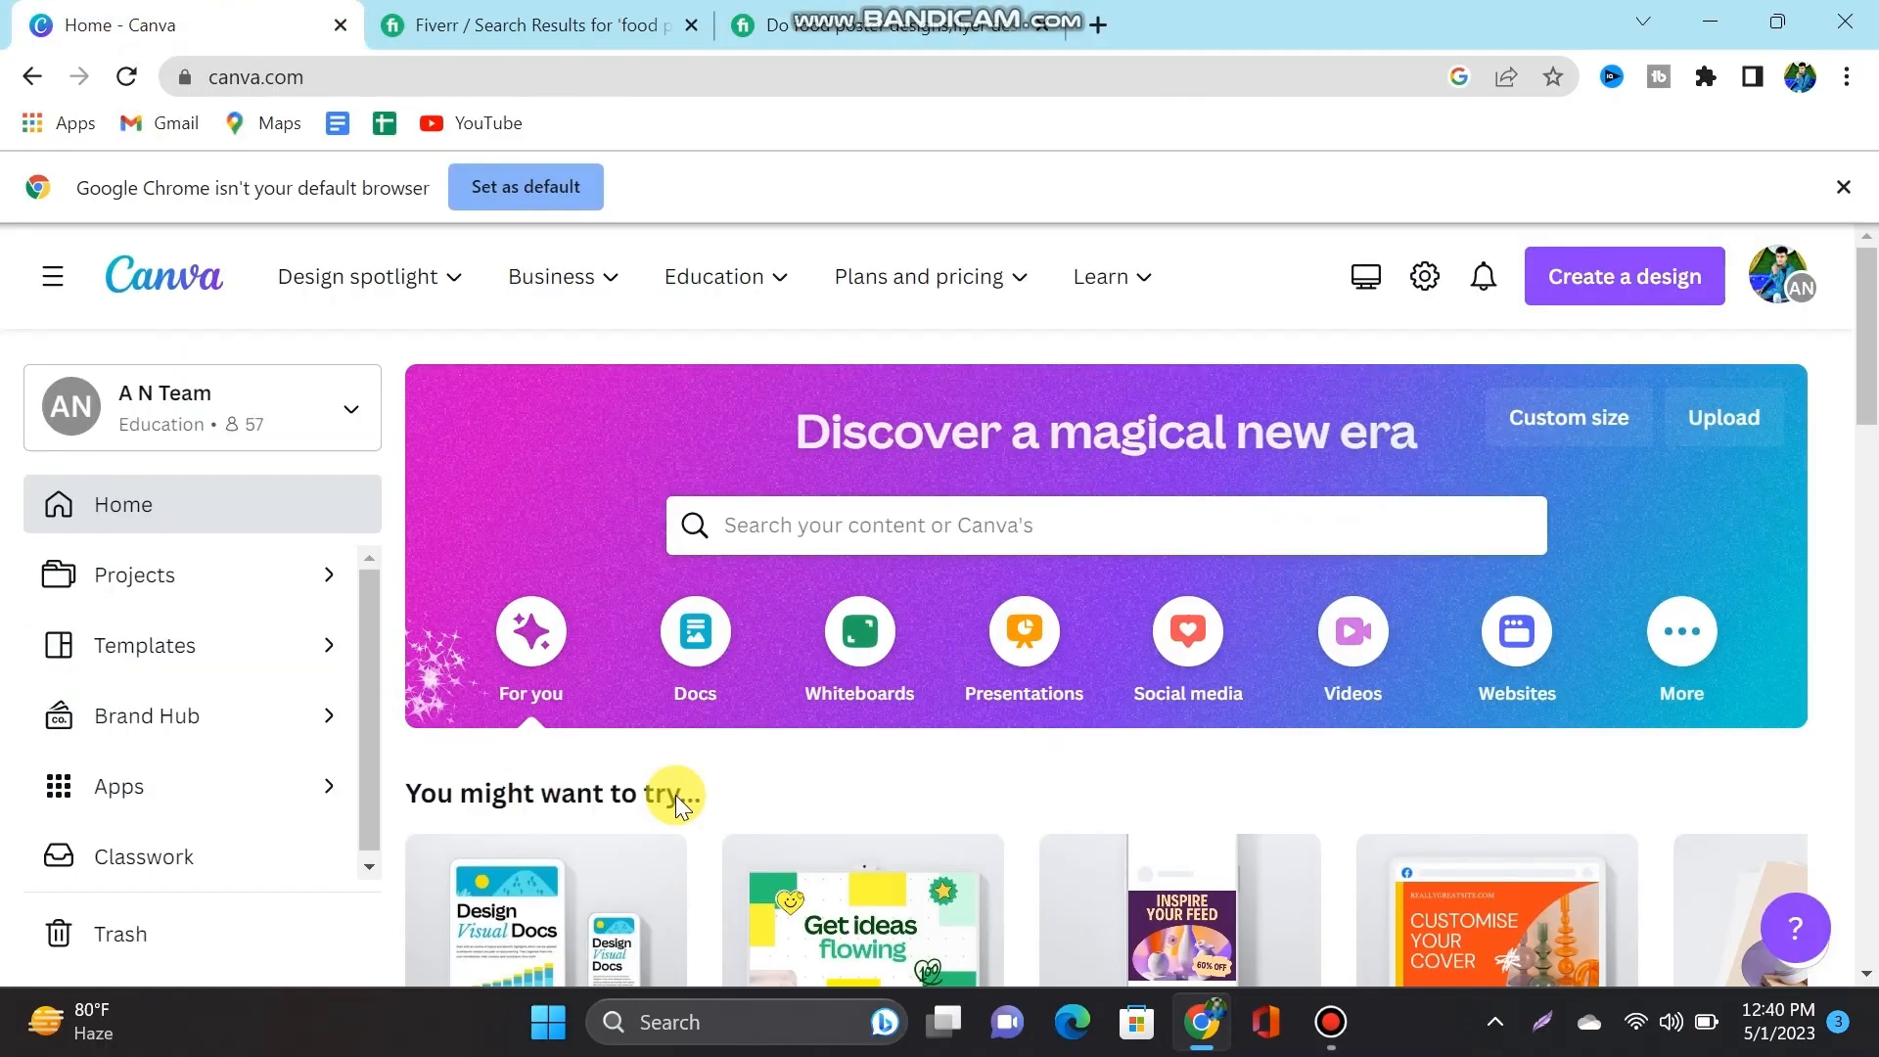
left_click(1625, 285)
left_click(1277, 848)
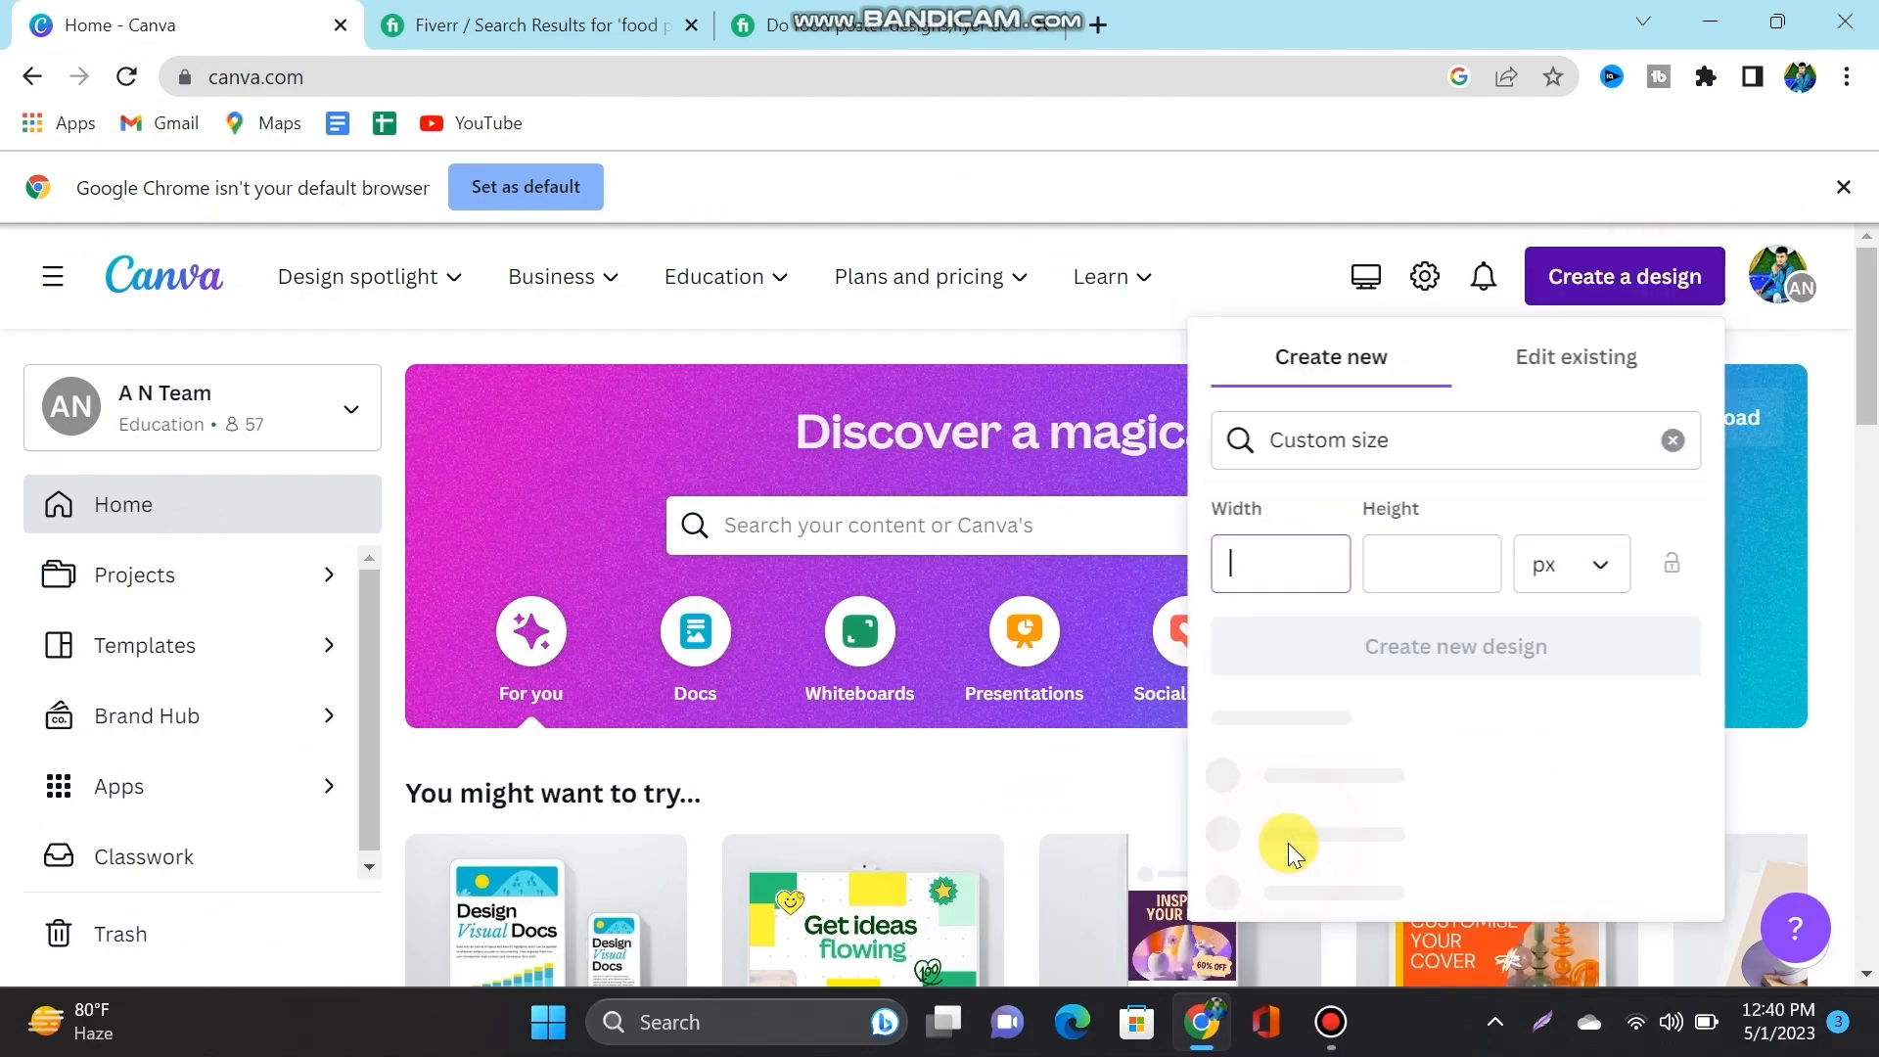
left_click(1601, 577)
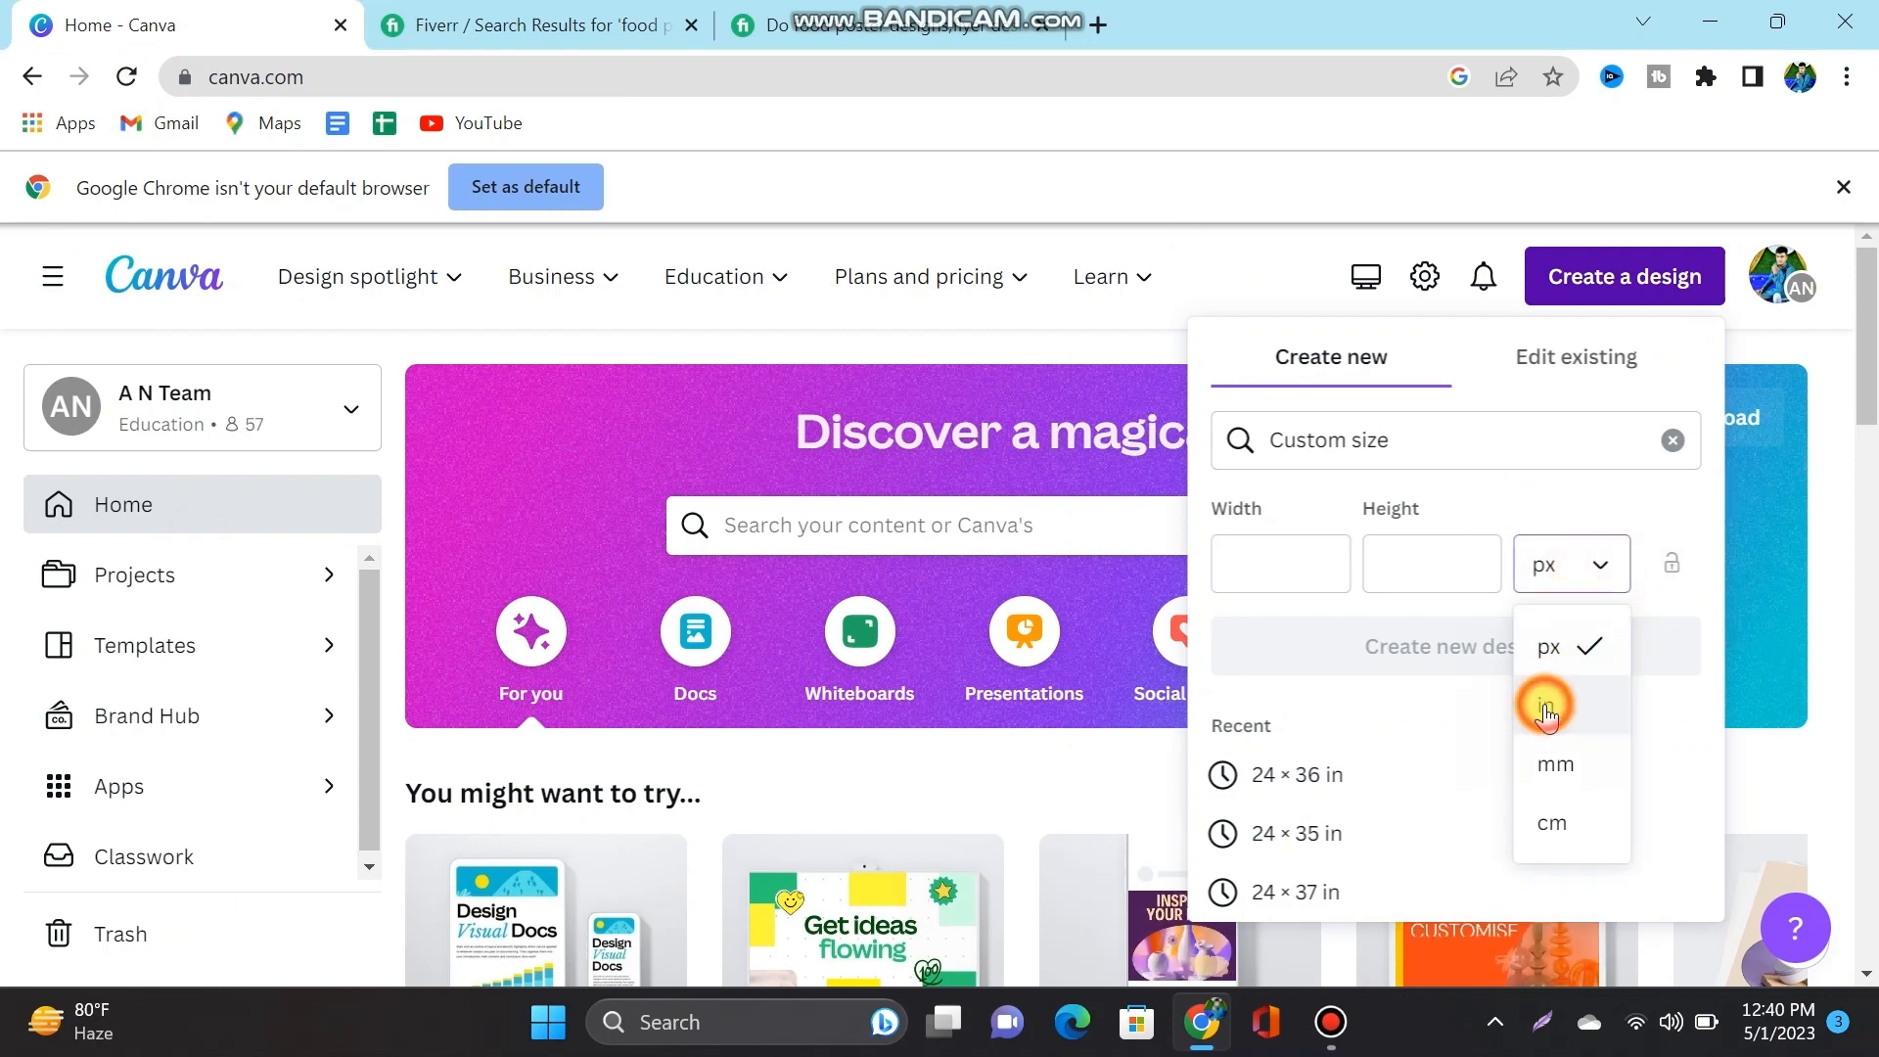
left_click(1543, 703)
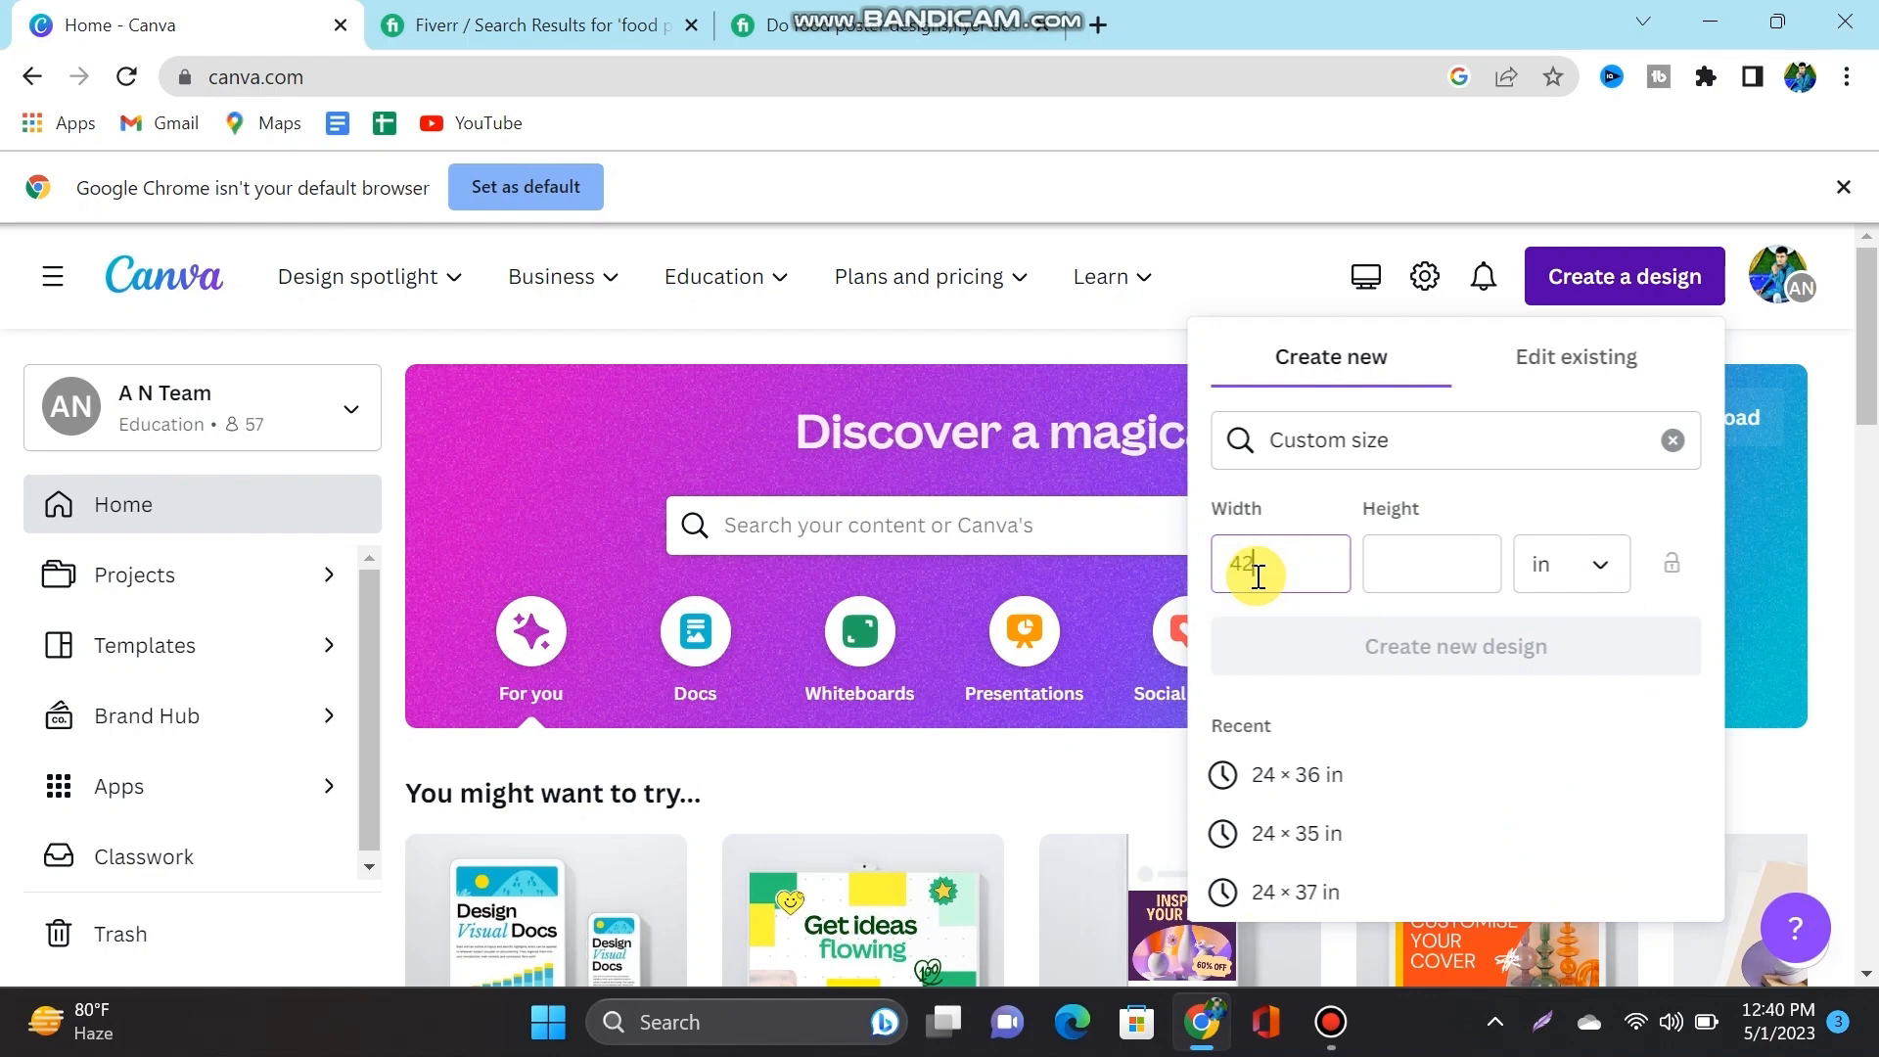
key("BackSpace")
key("BackSpace")
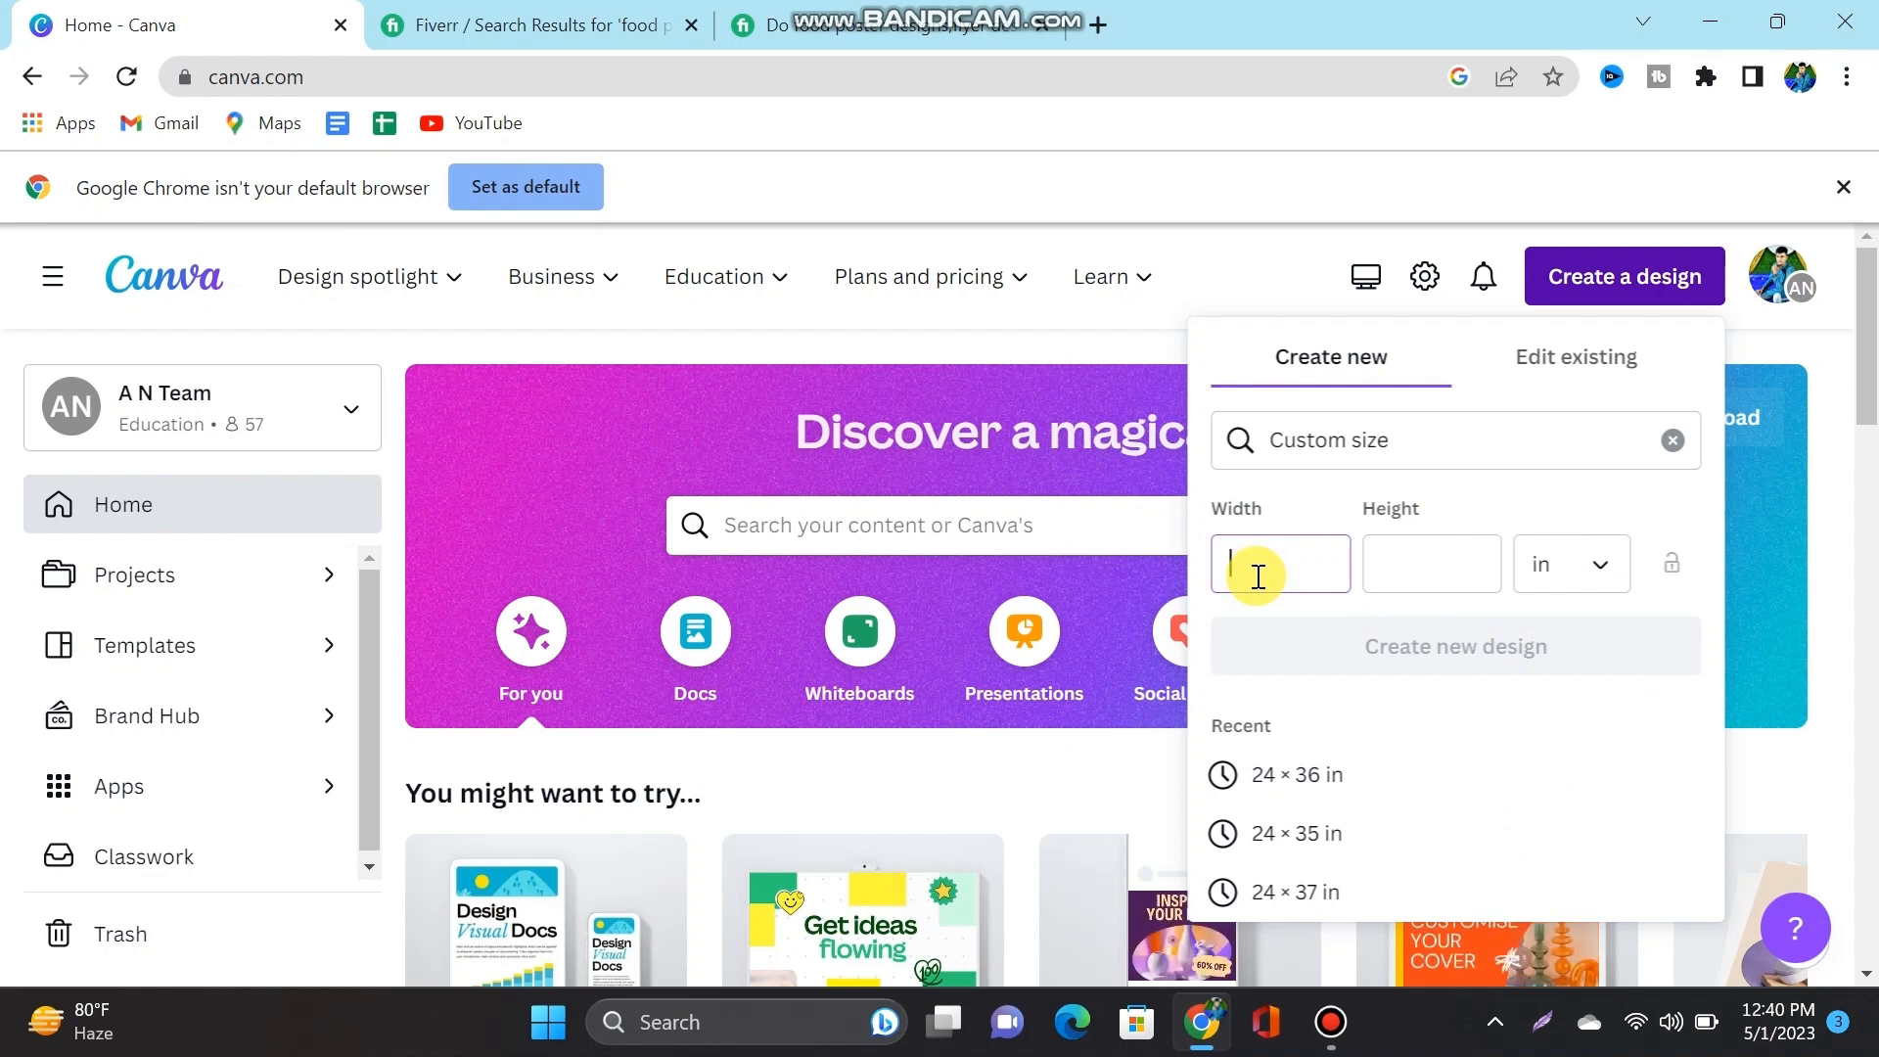
type("24")
left_click(1439, 552)
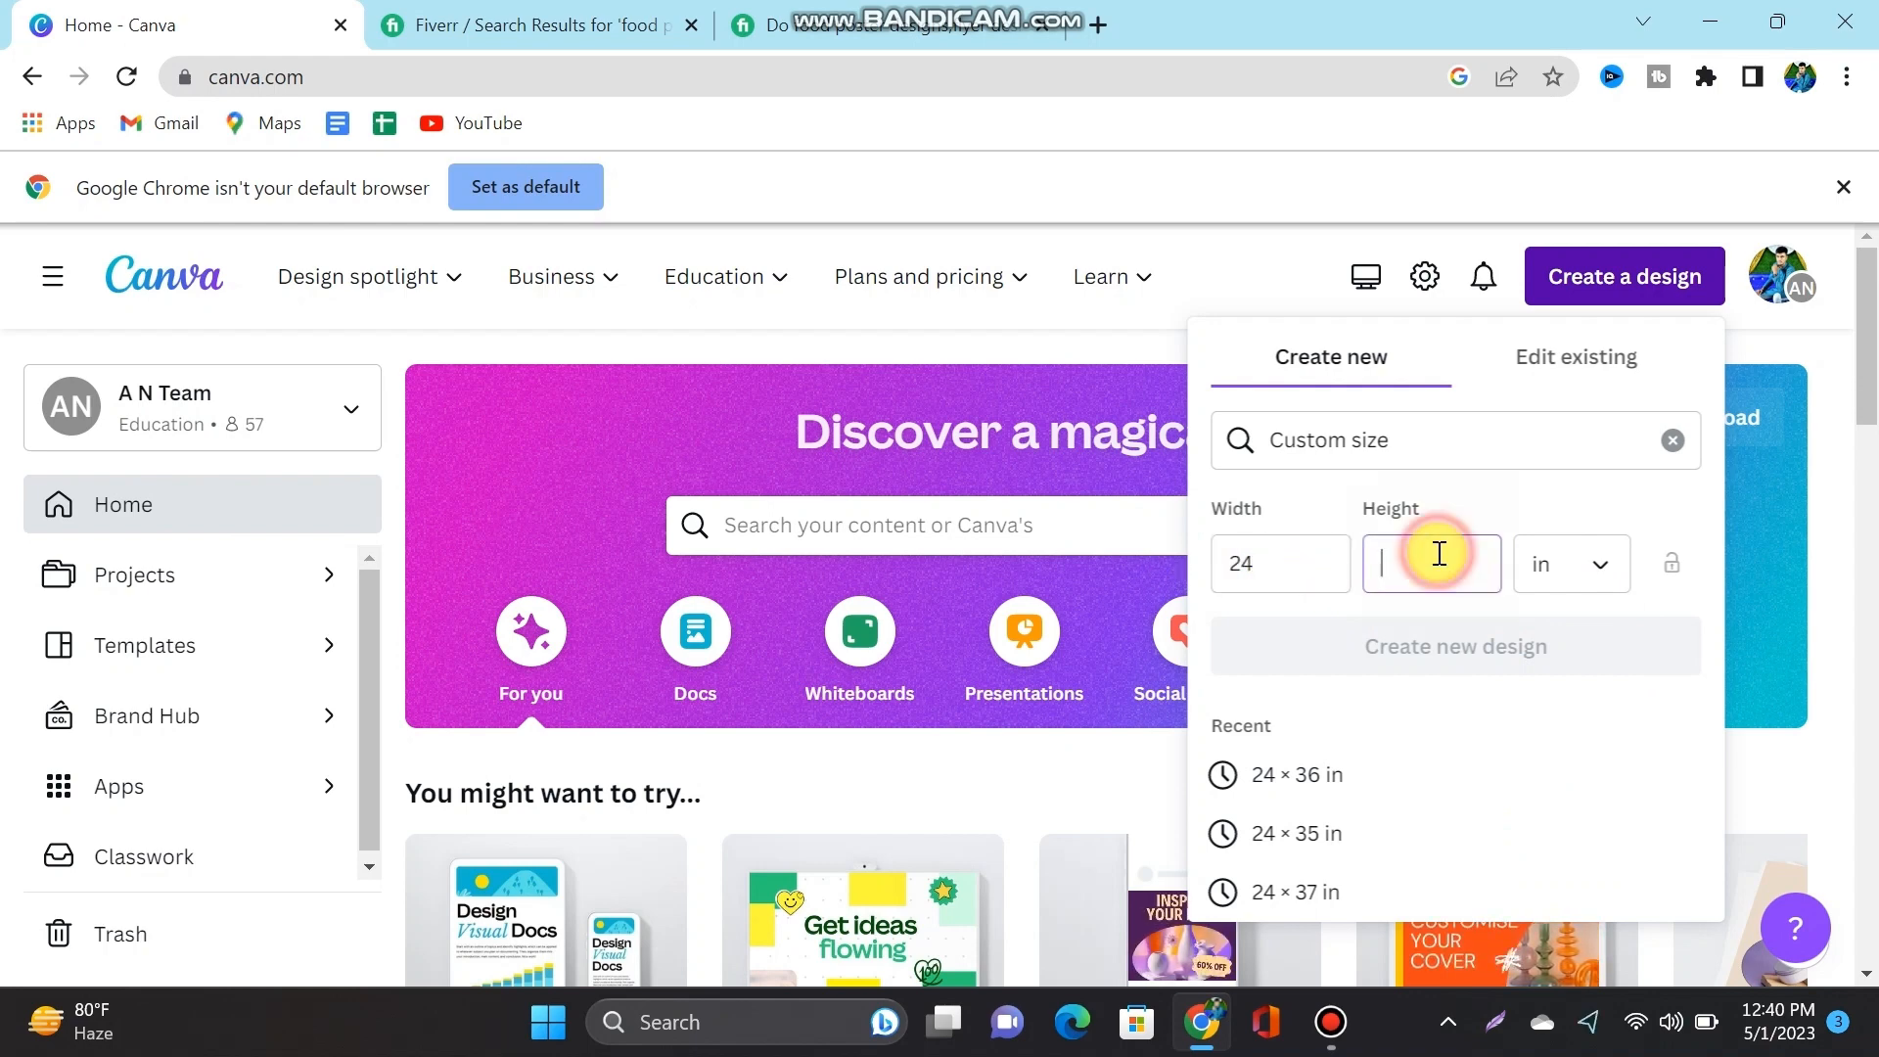
type("36")
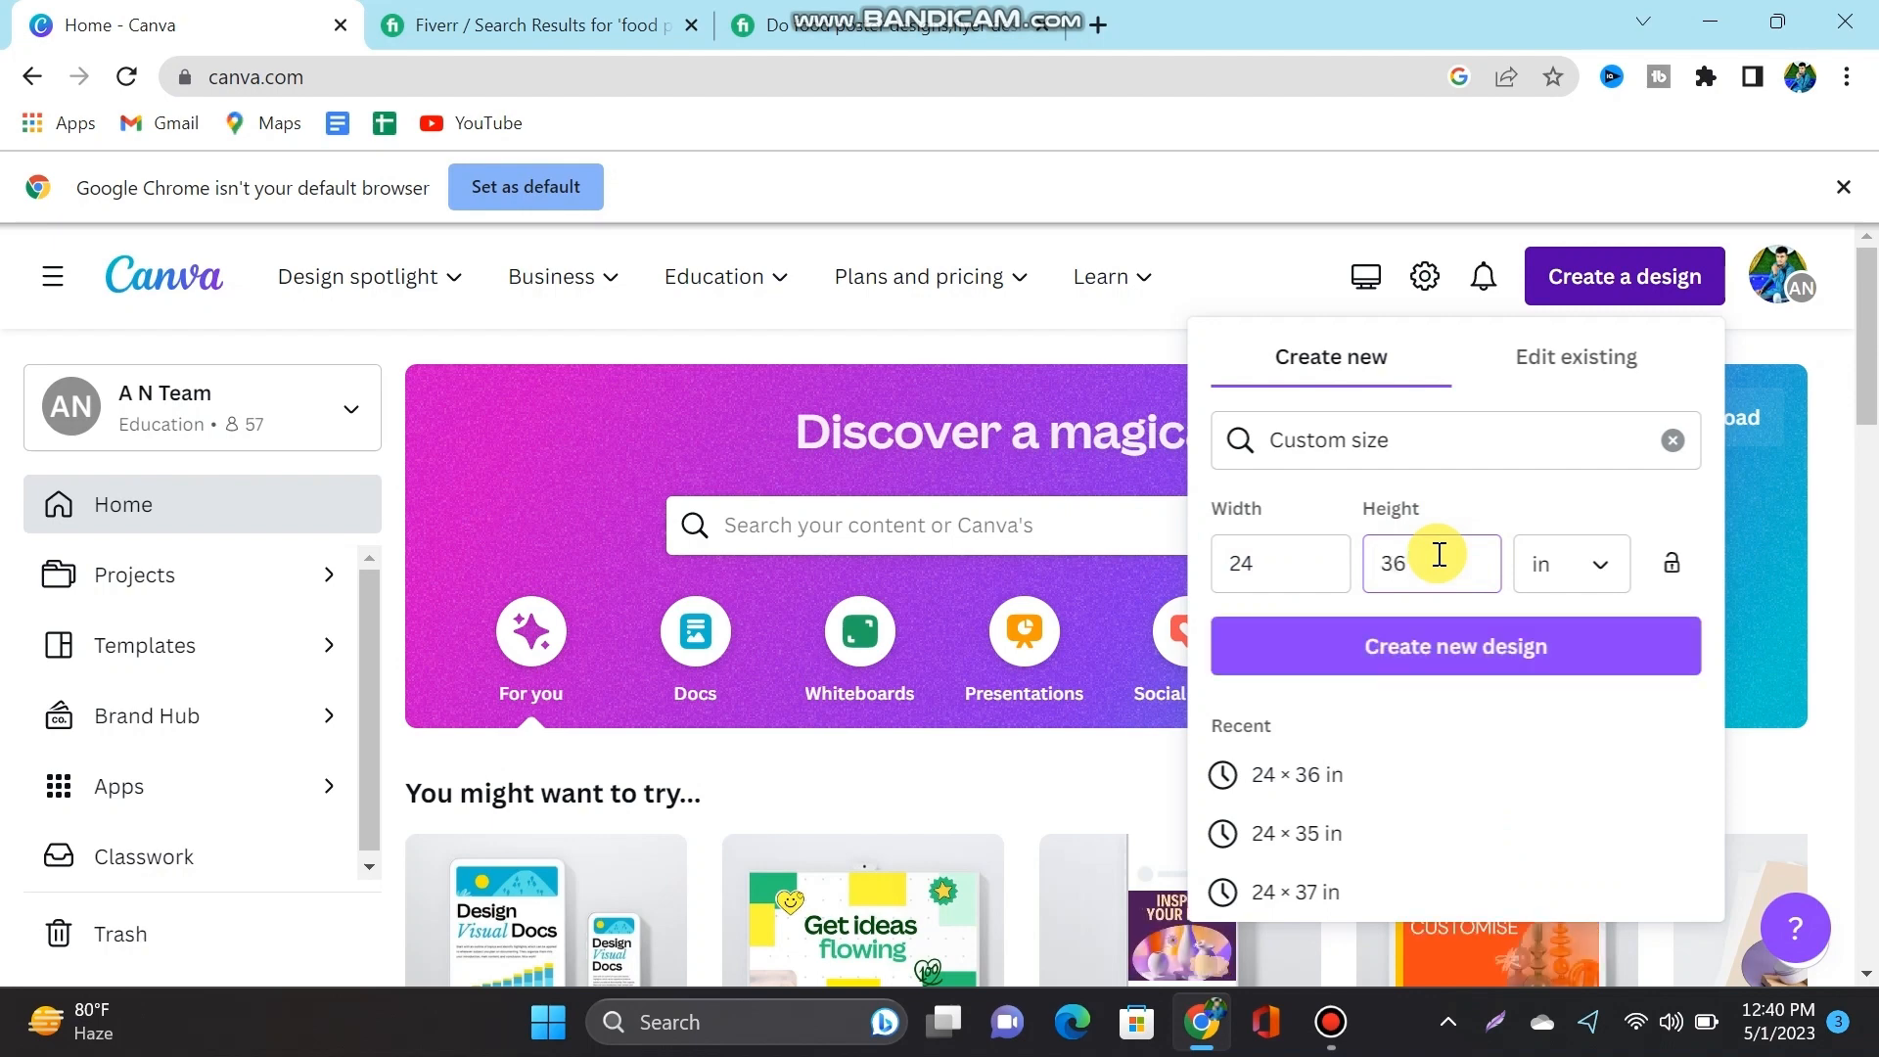
key("Return")
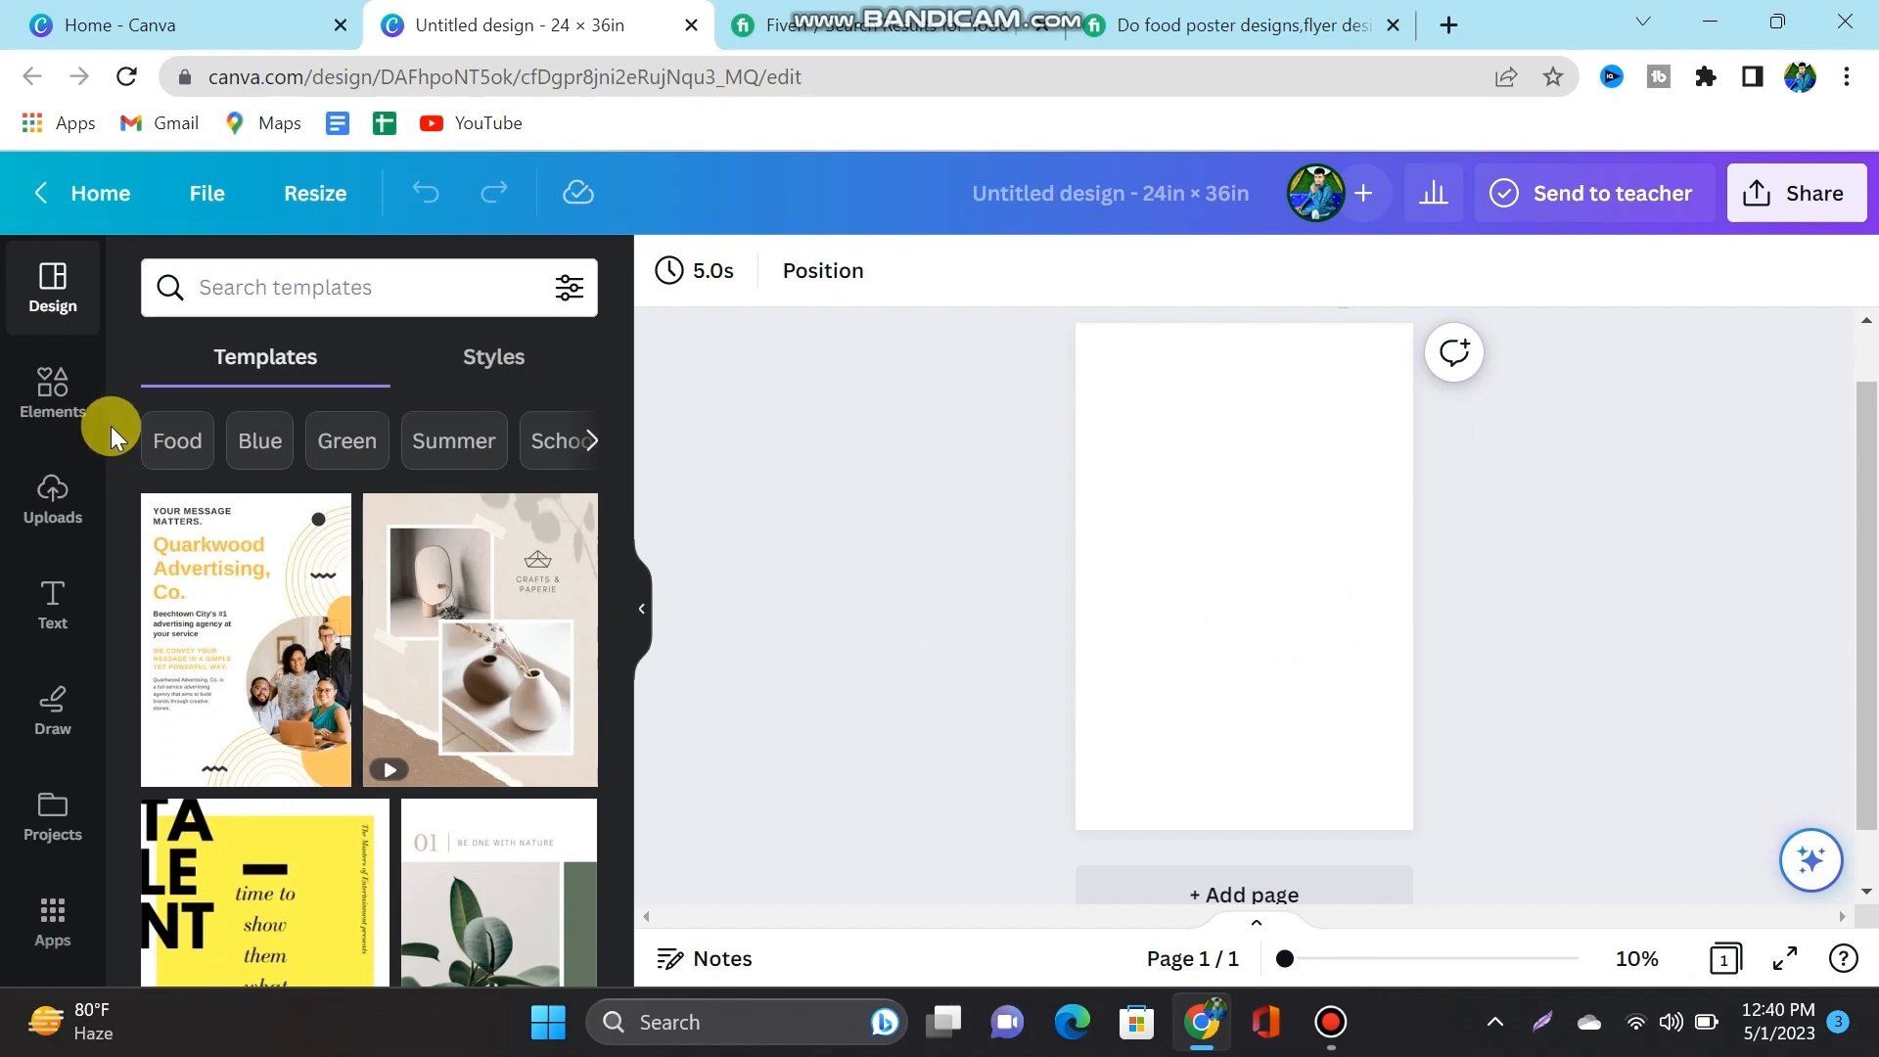
Step: Search the elements for "orange juice buttole", show all photos, and add the orange juice bottle photo to the page
left_click(29, 397)
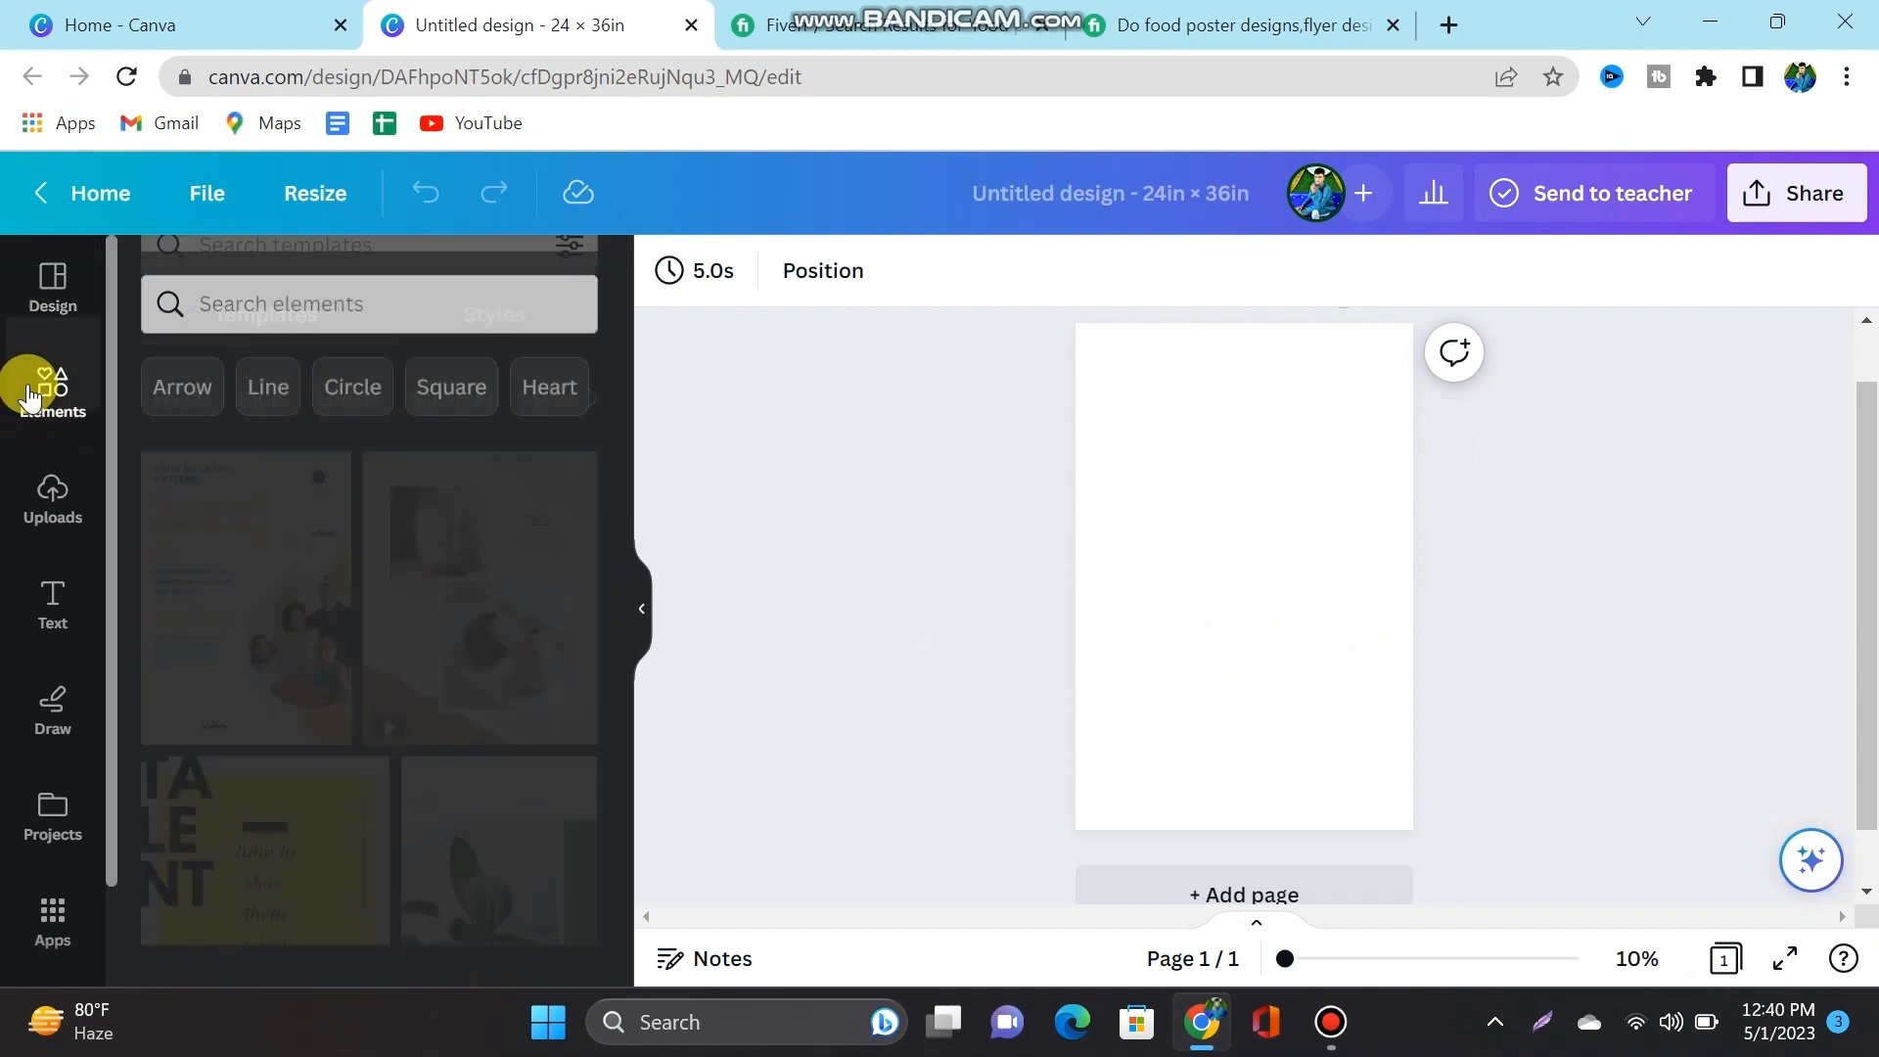
left_click(218, 297)
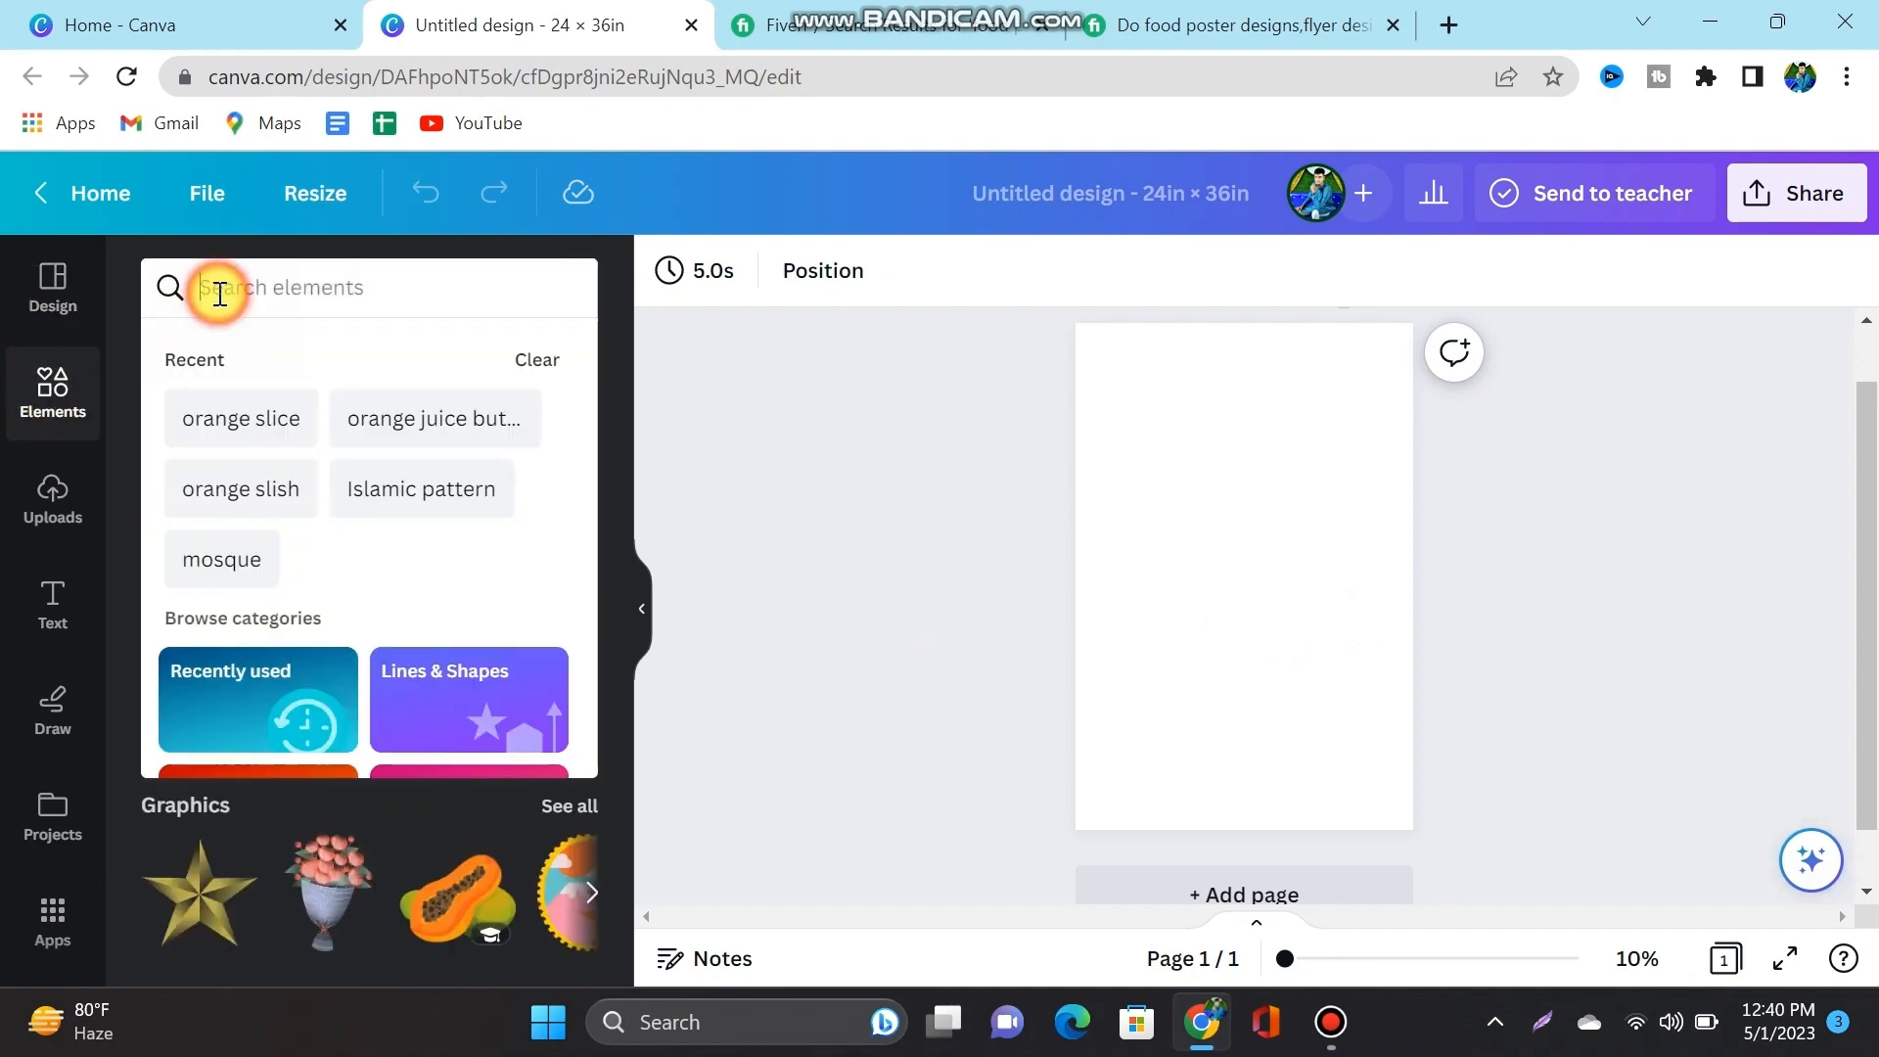
type("orange")
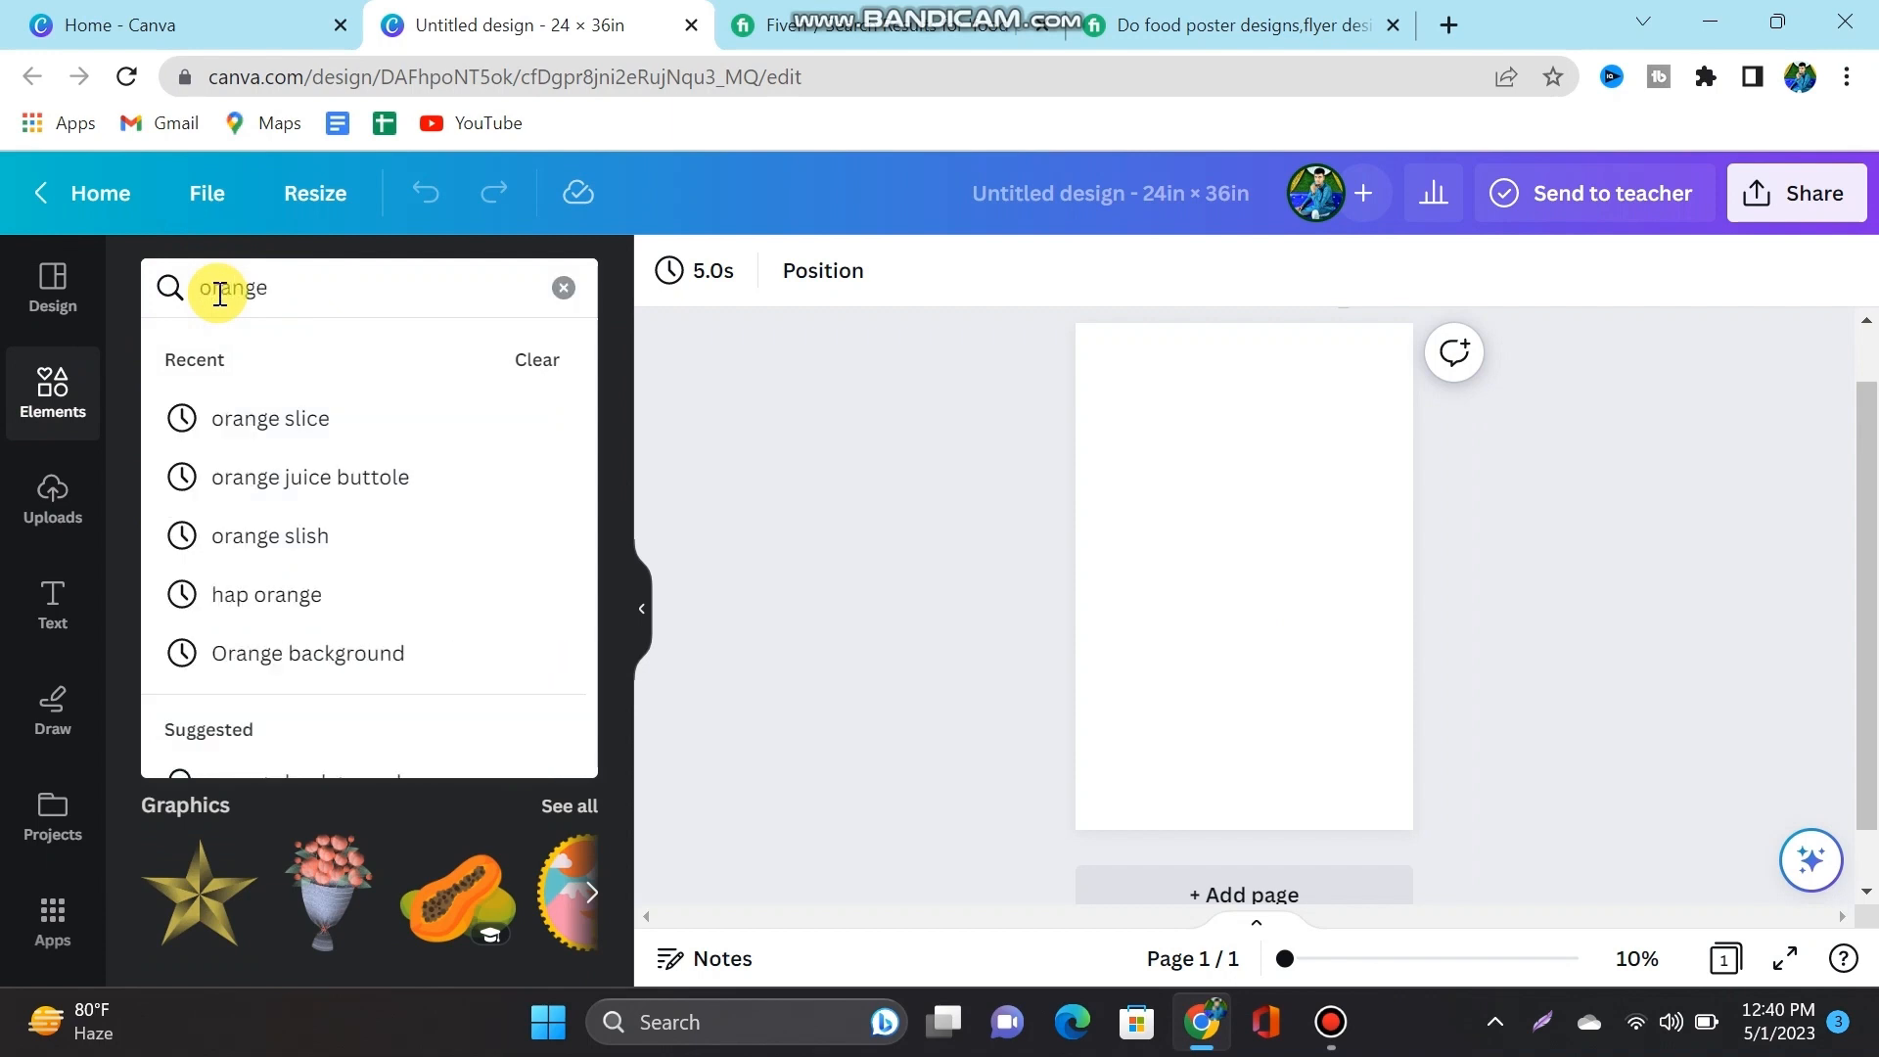
left_click(388, 478)
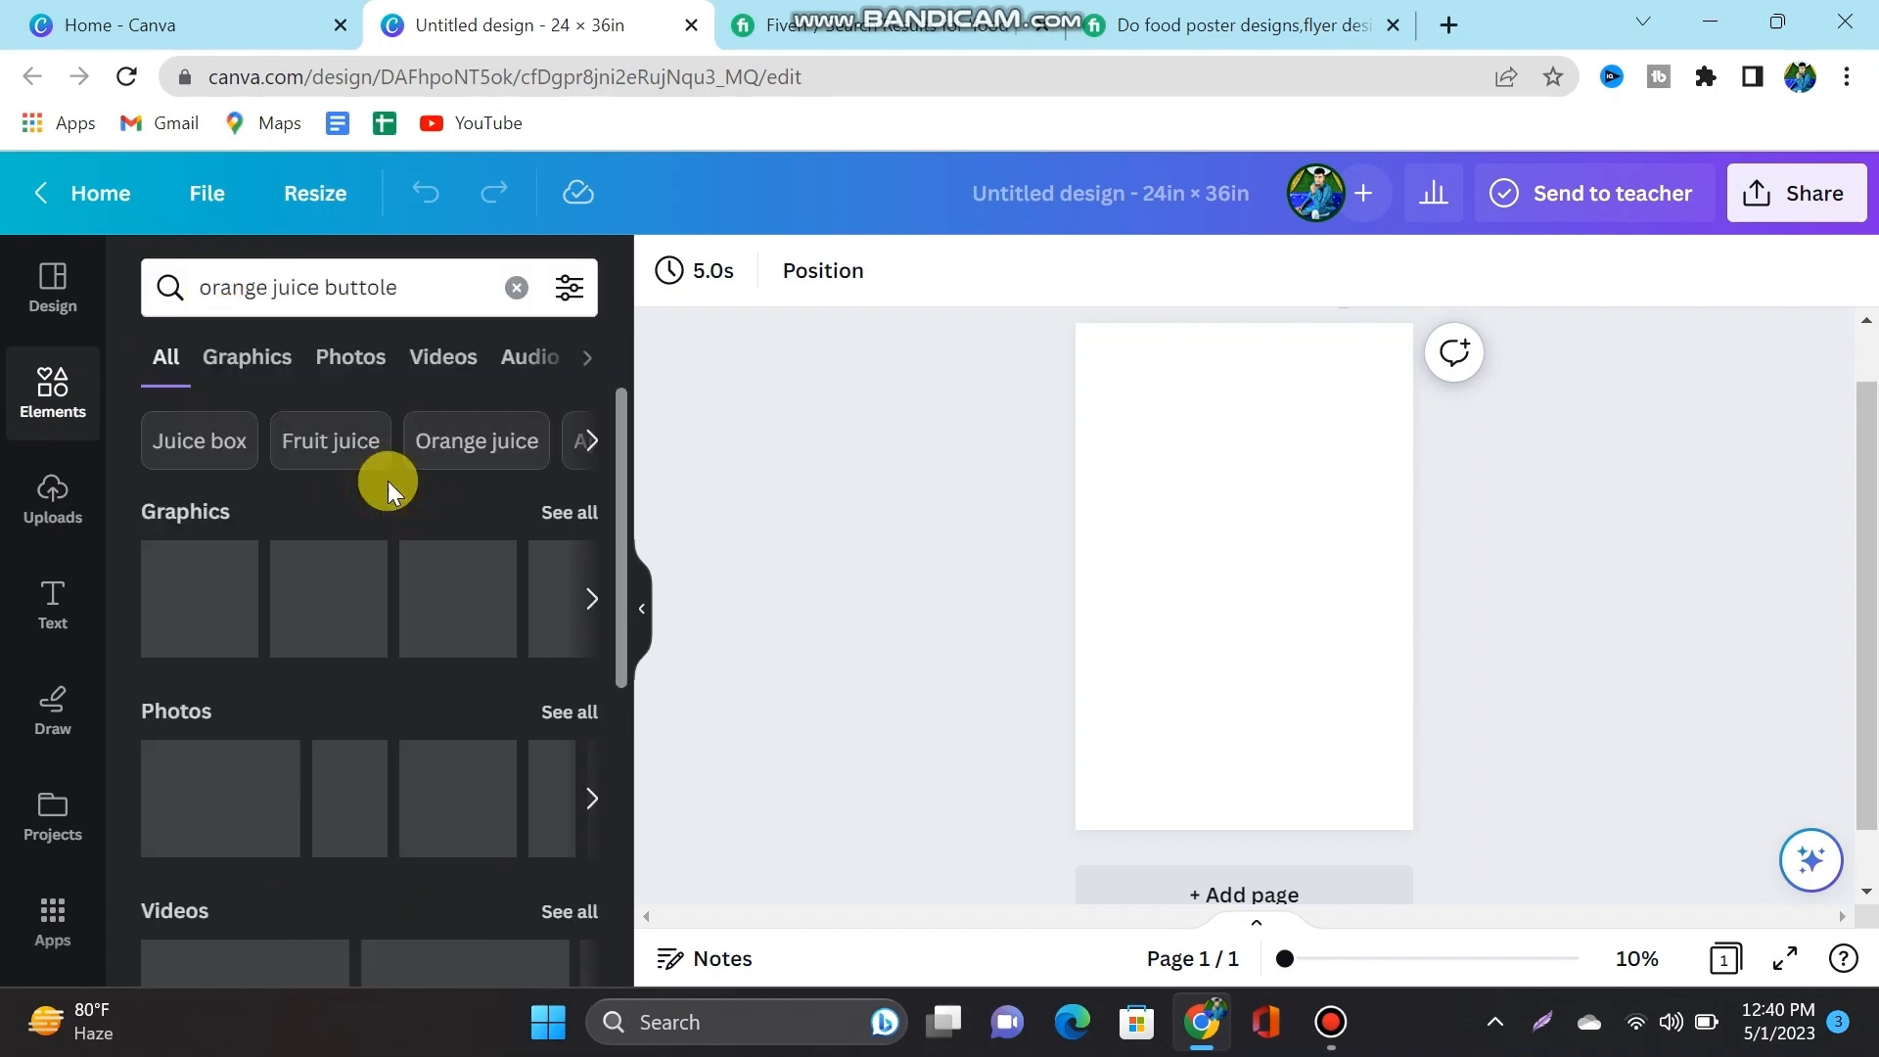
left_click(572, 711)
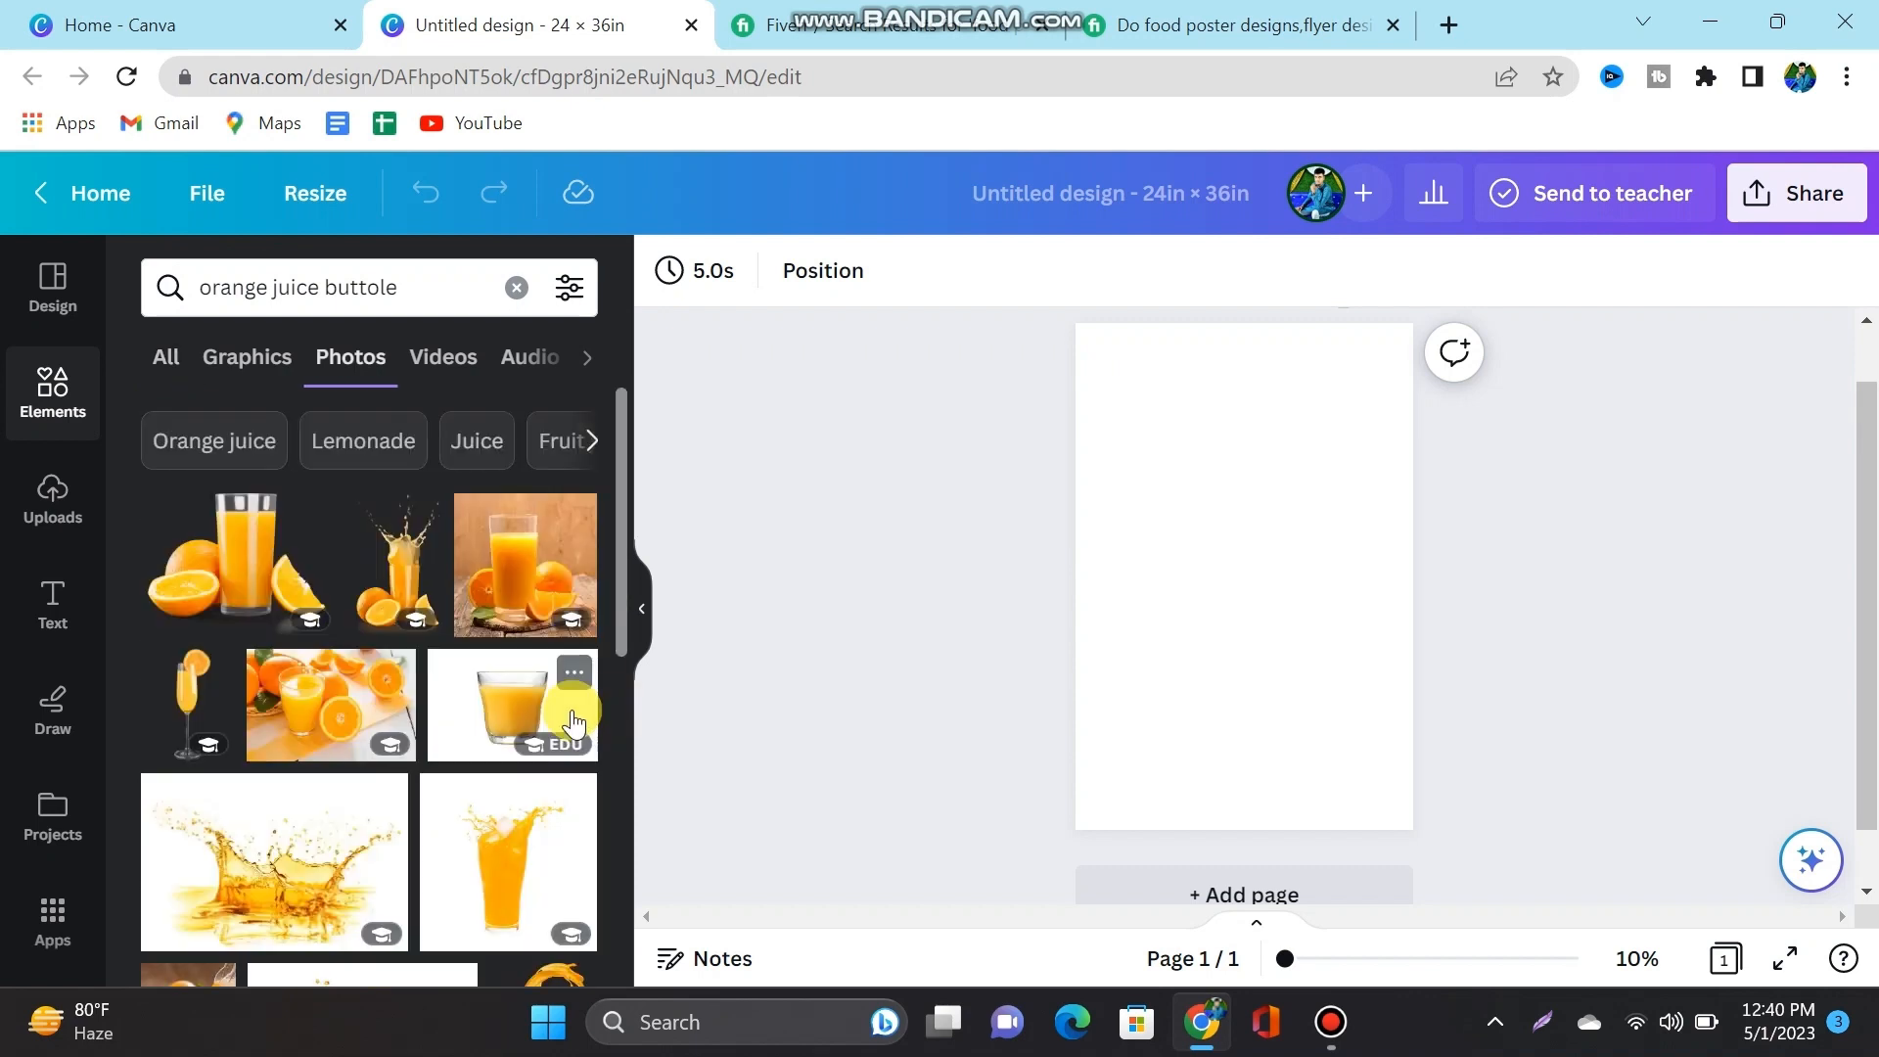
scroll(573, 722, "down", 5)
scroll(572, 724, "down", 10)
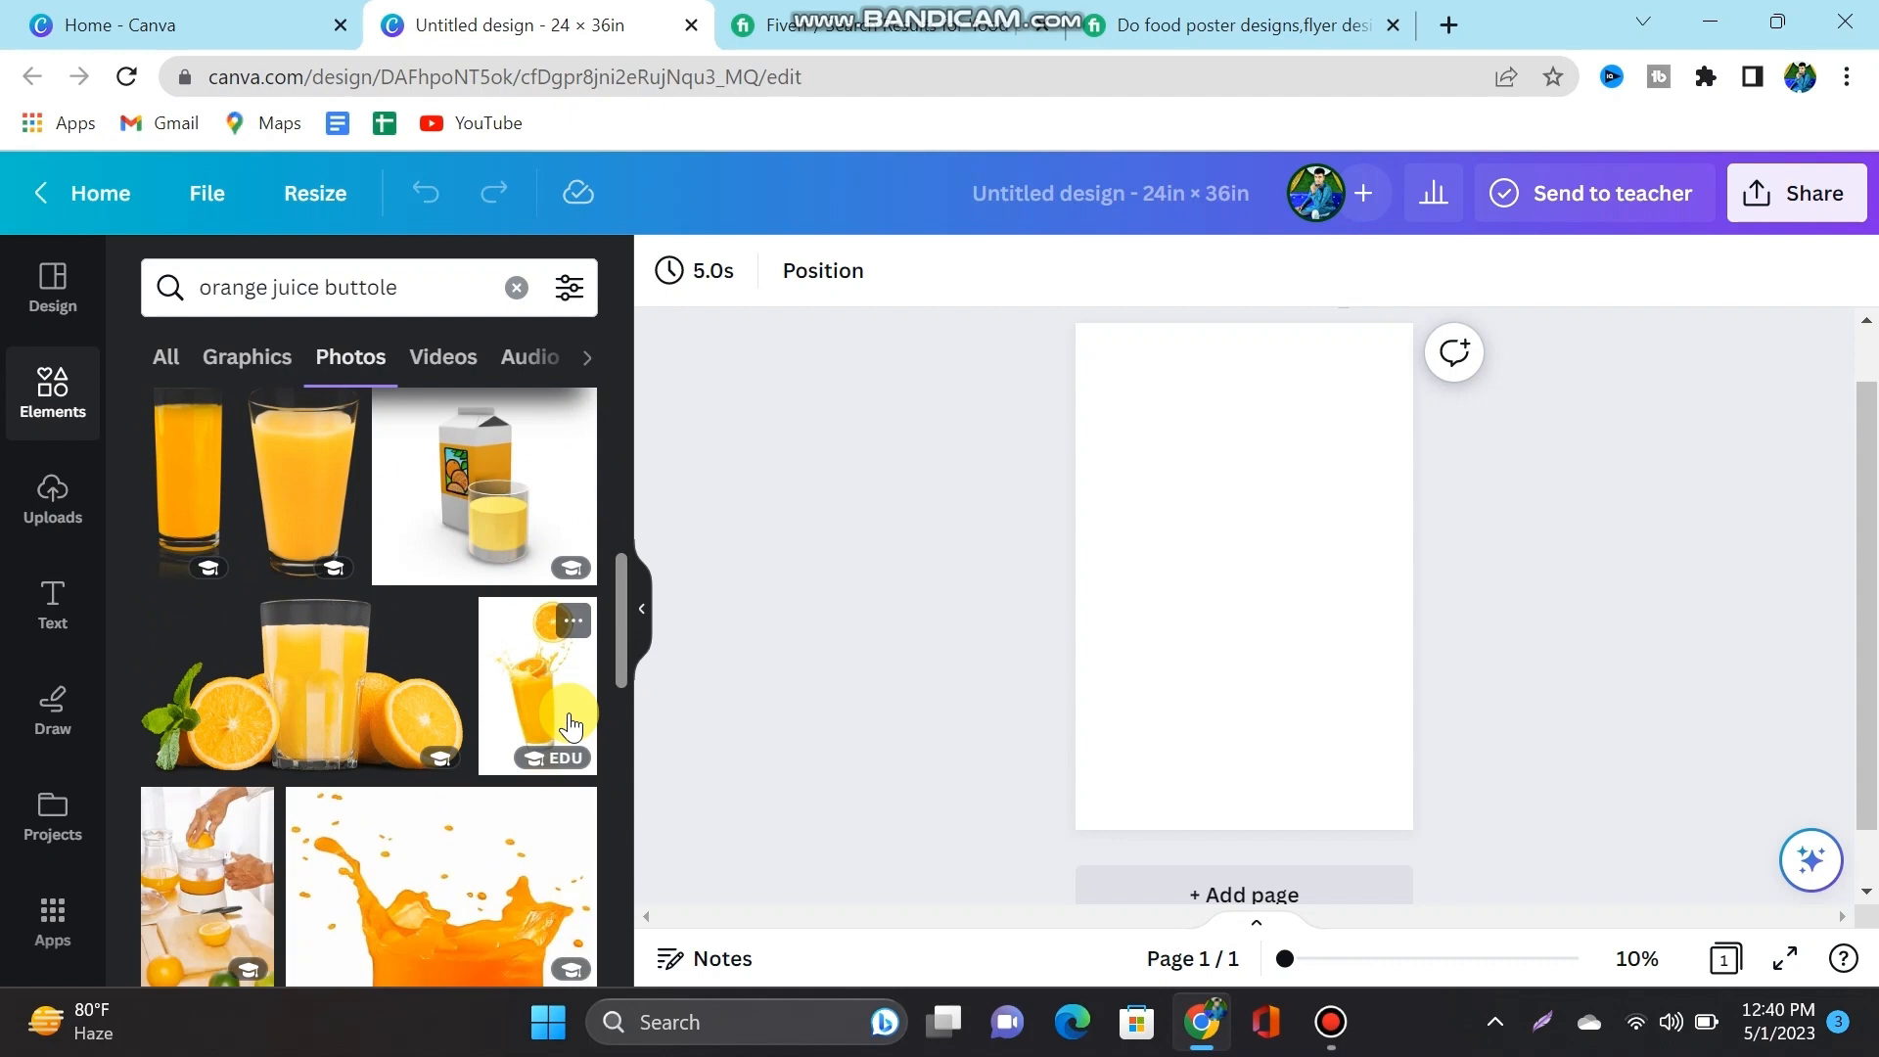
left_click(468, 759)
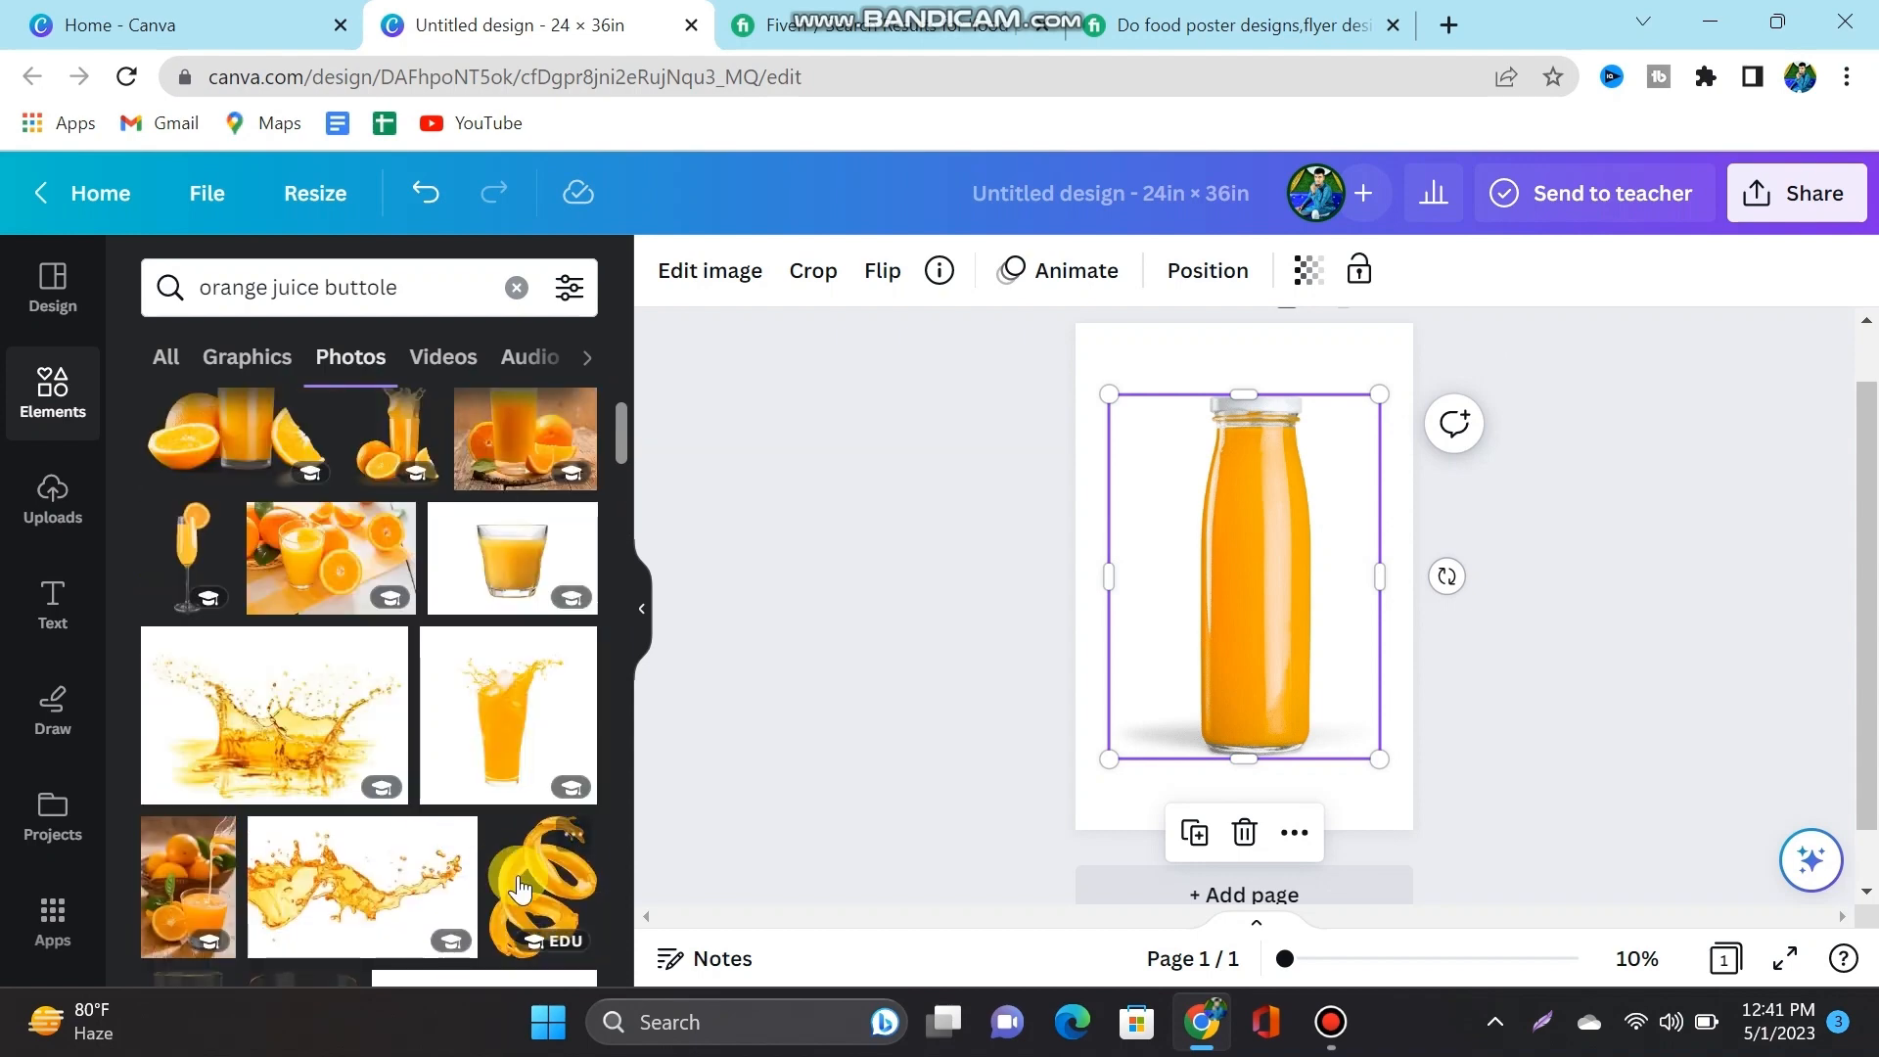
Step: Add the spiral orange juice splash photo, rotate it counterclockwise, and position it around the bottle
left_click(518, 890)
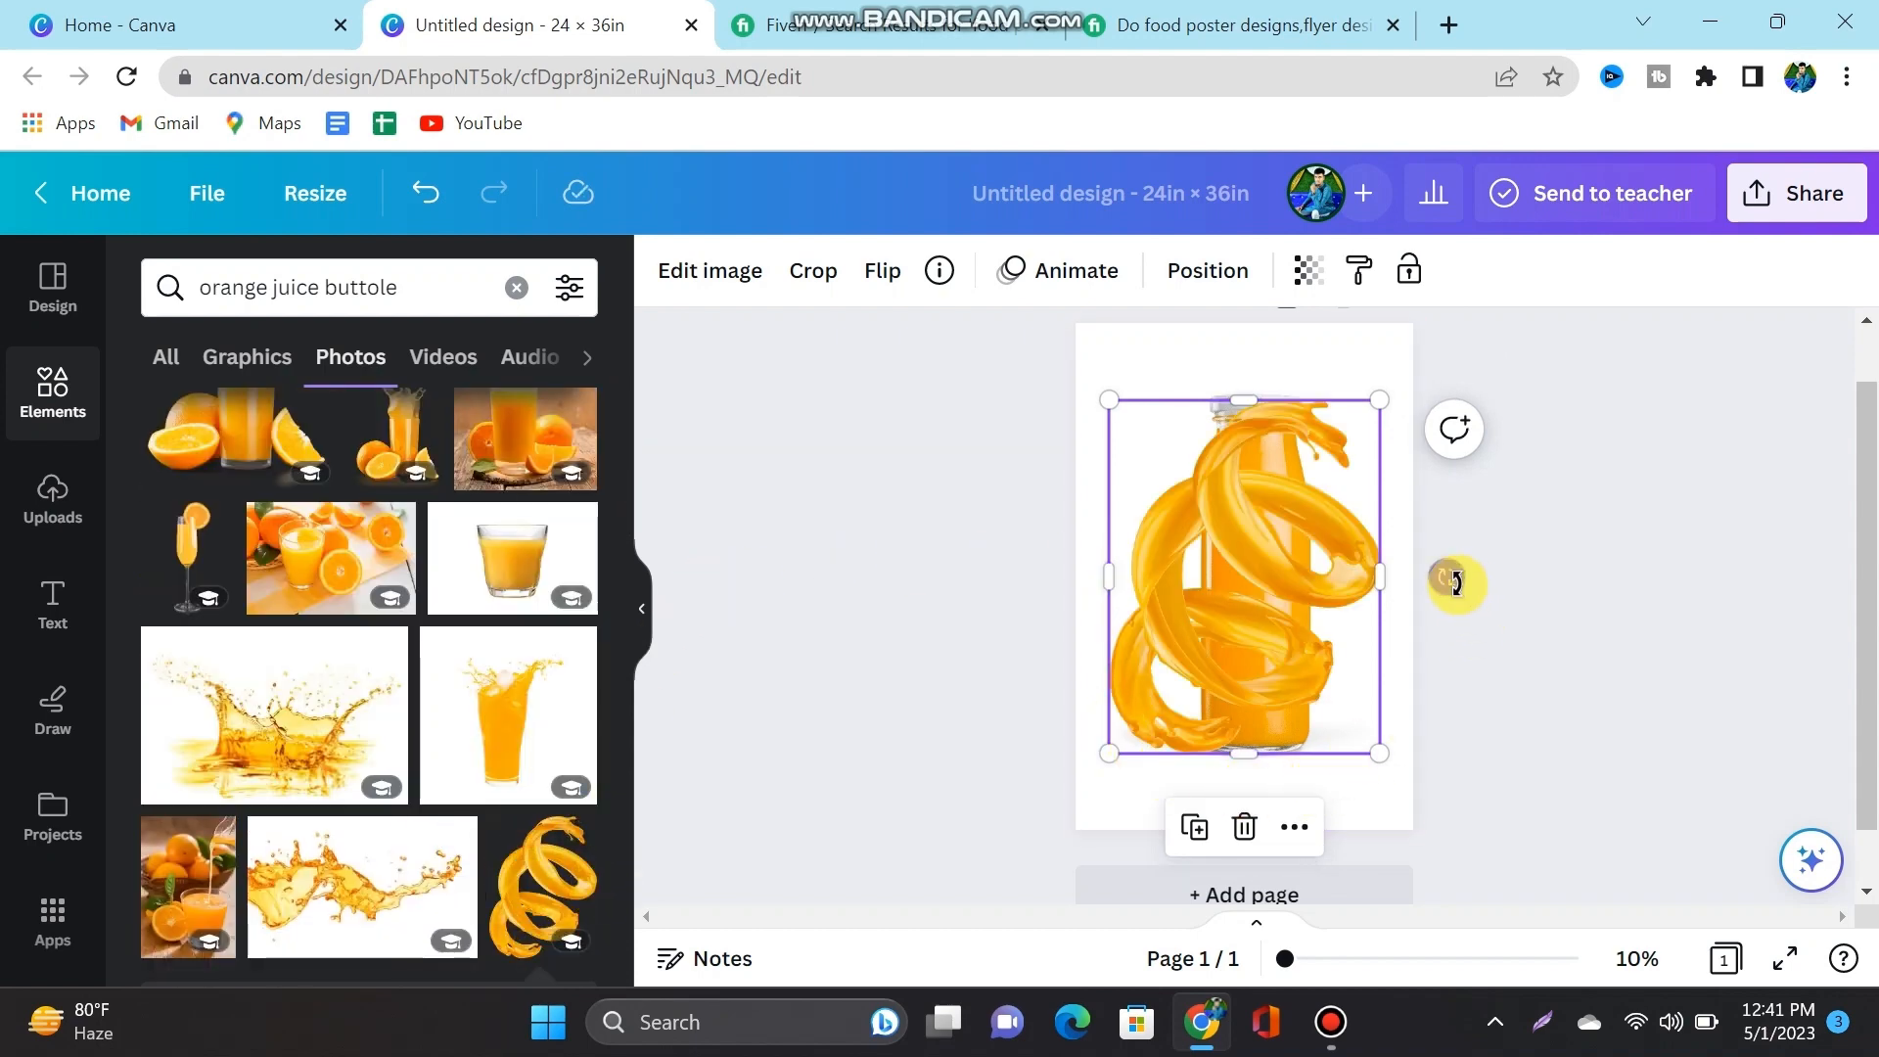
left_click_drag(1456, 581, 1477, 483)
left_click_drag(1301, 646, 1305, 612)
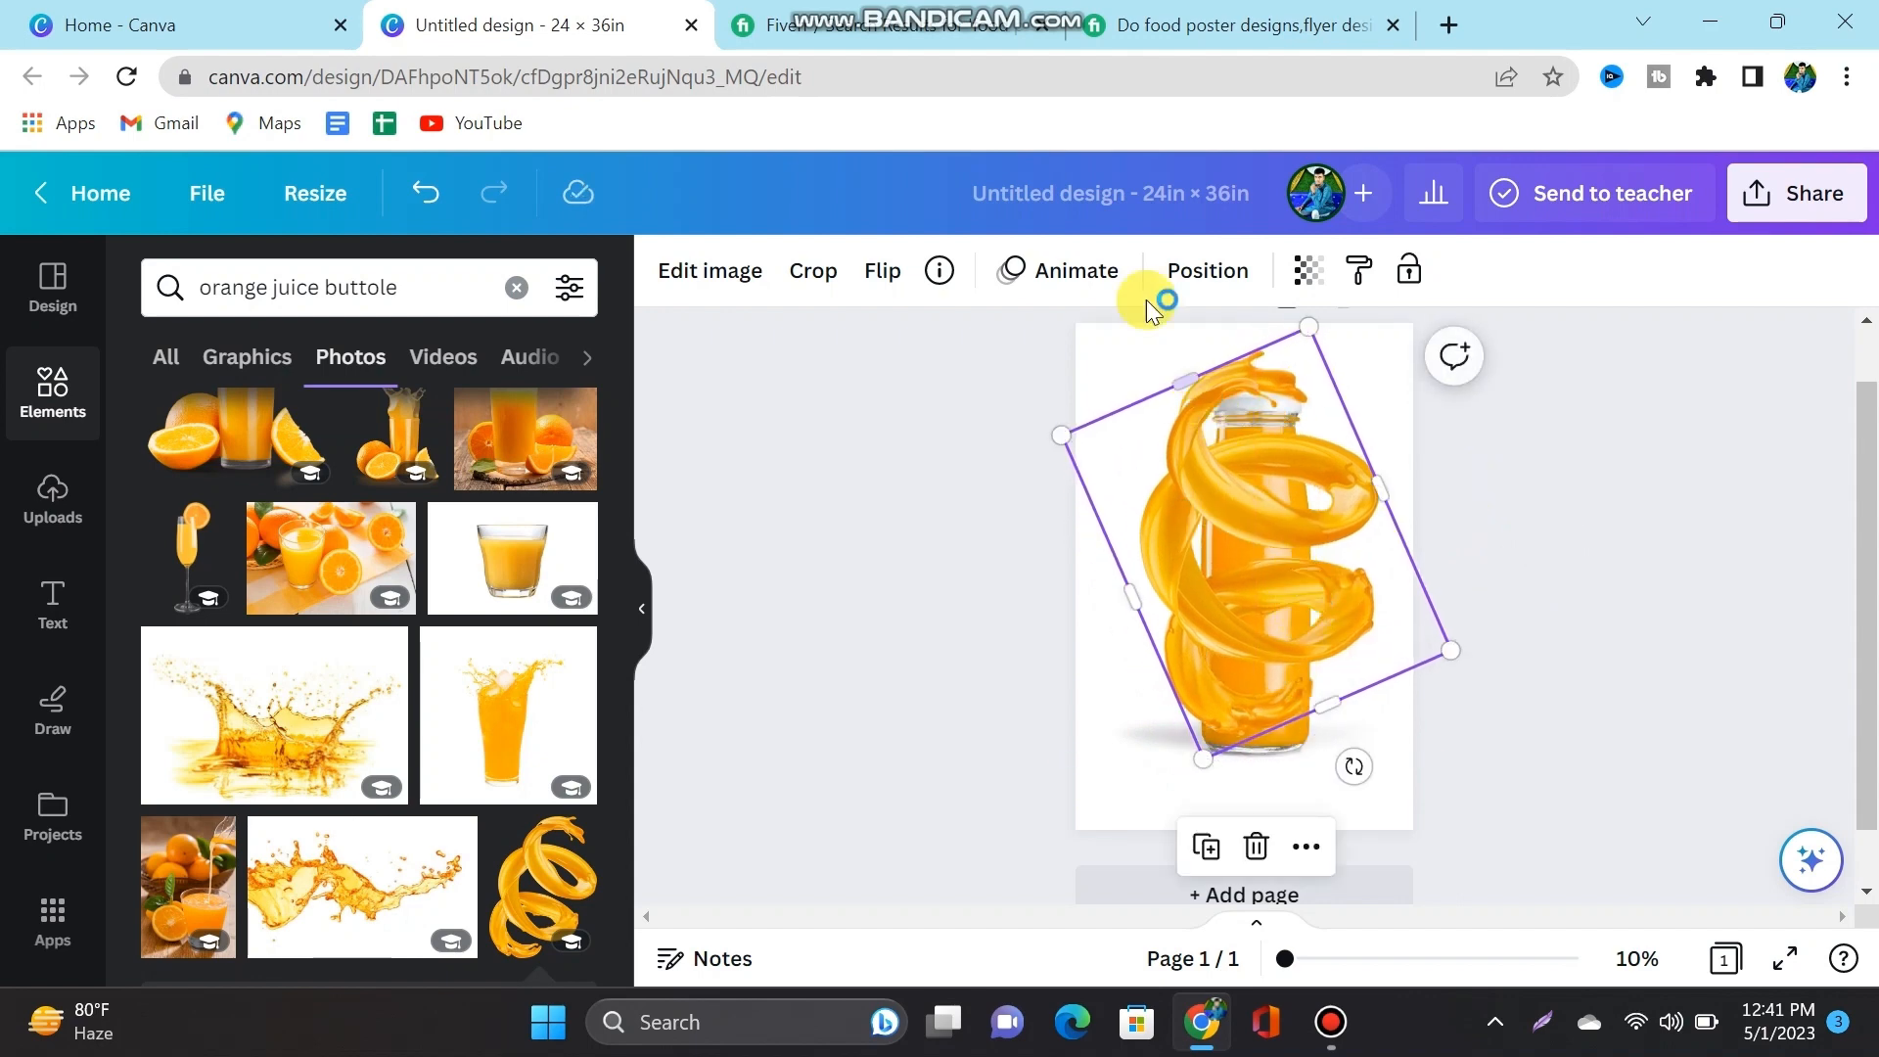
Step: Send the spiral juice splash one layer backward so it sits behind the orange juice bottle
left_click(1203, 273)
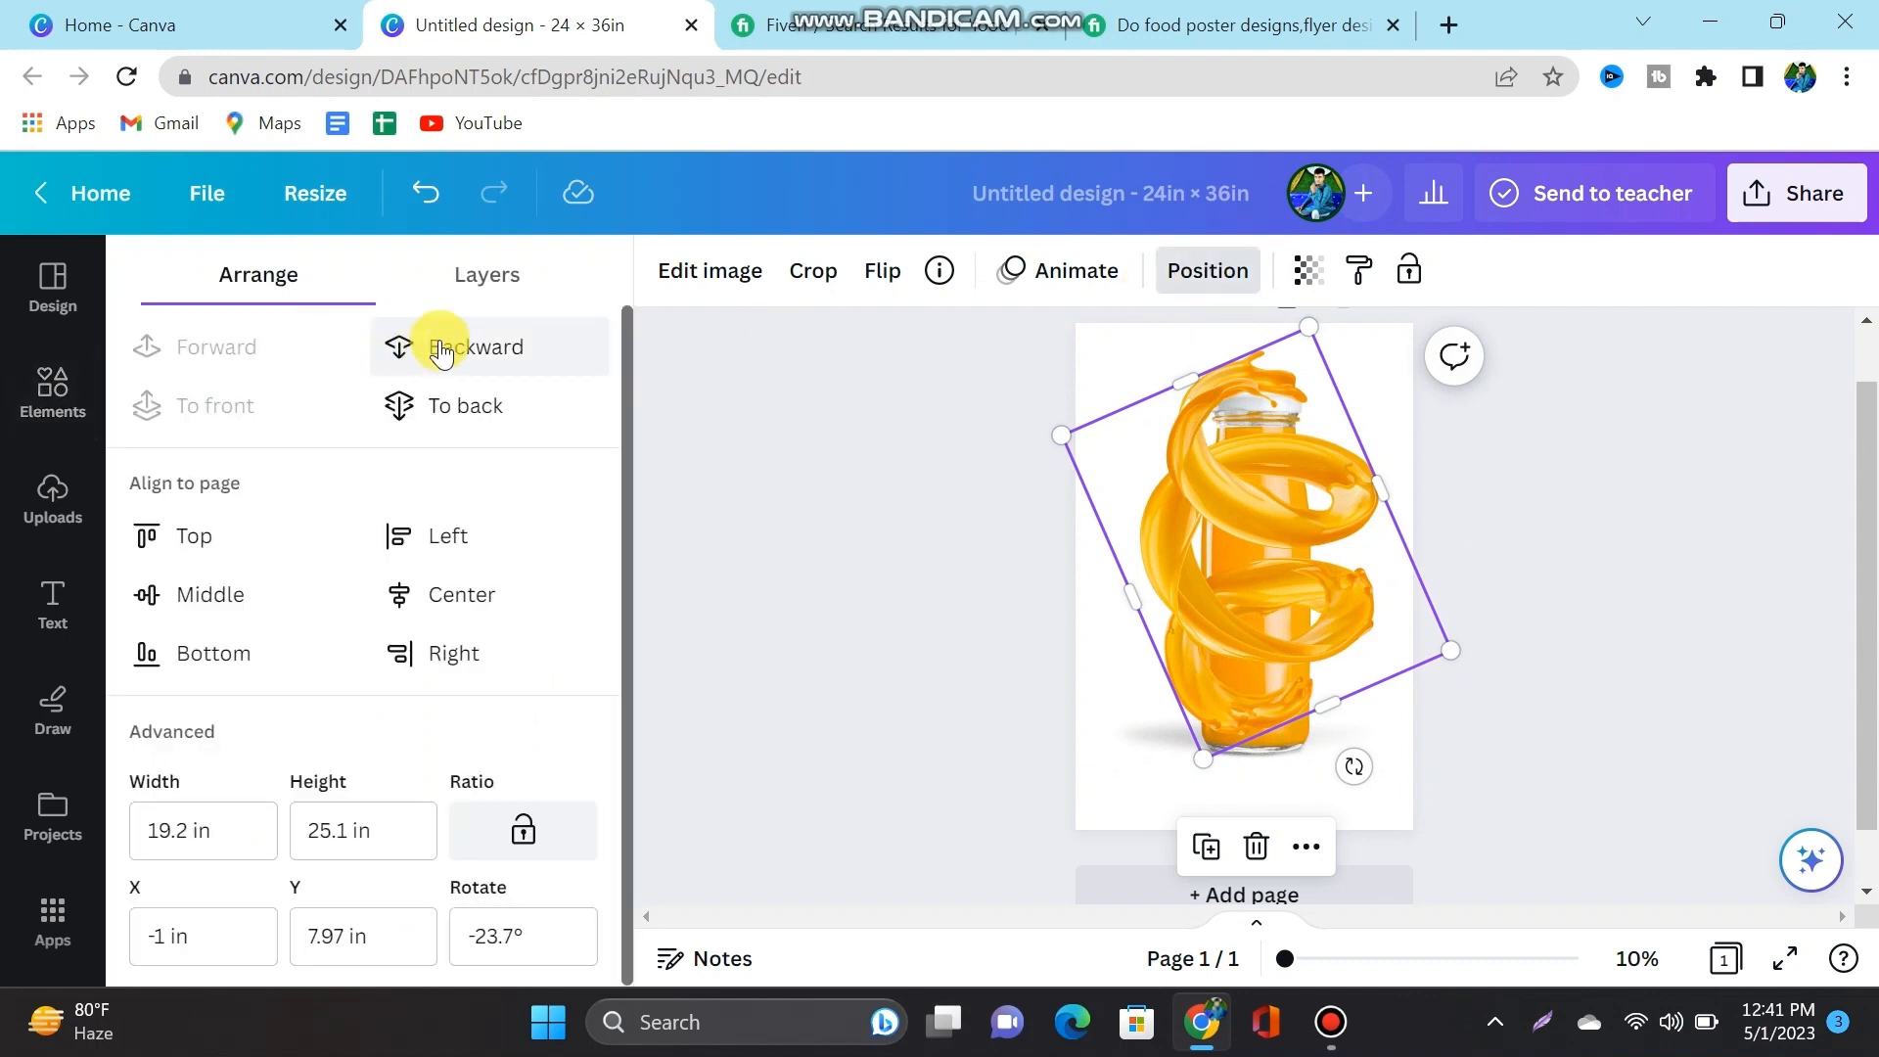
left_click(479, 348)
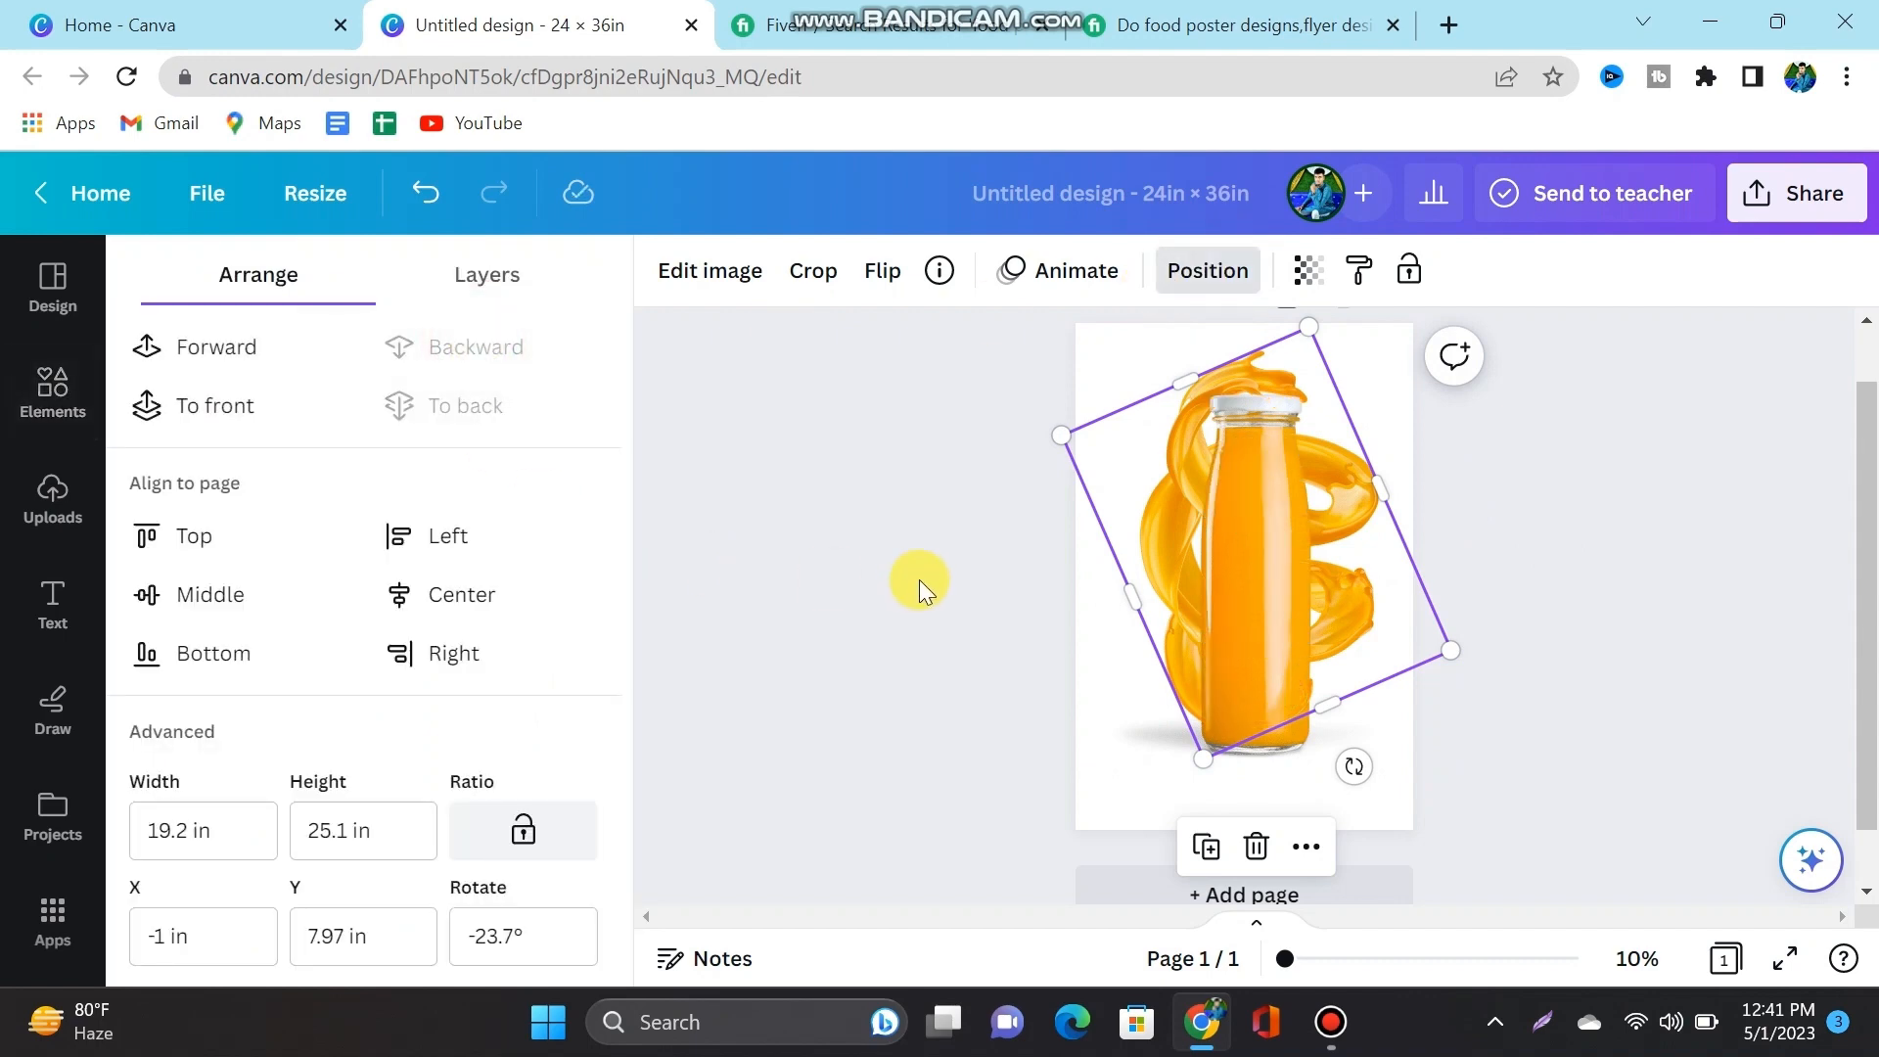
left_click(919, 580)
left_click(931, 743)
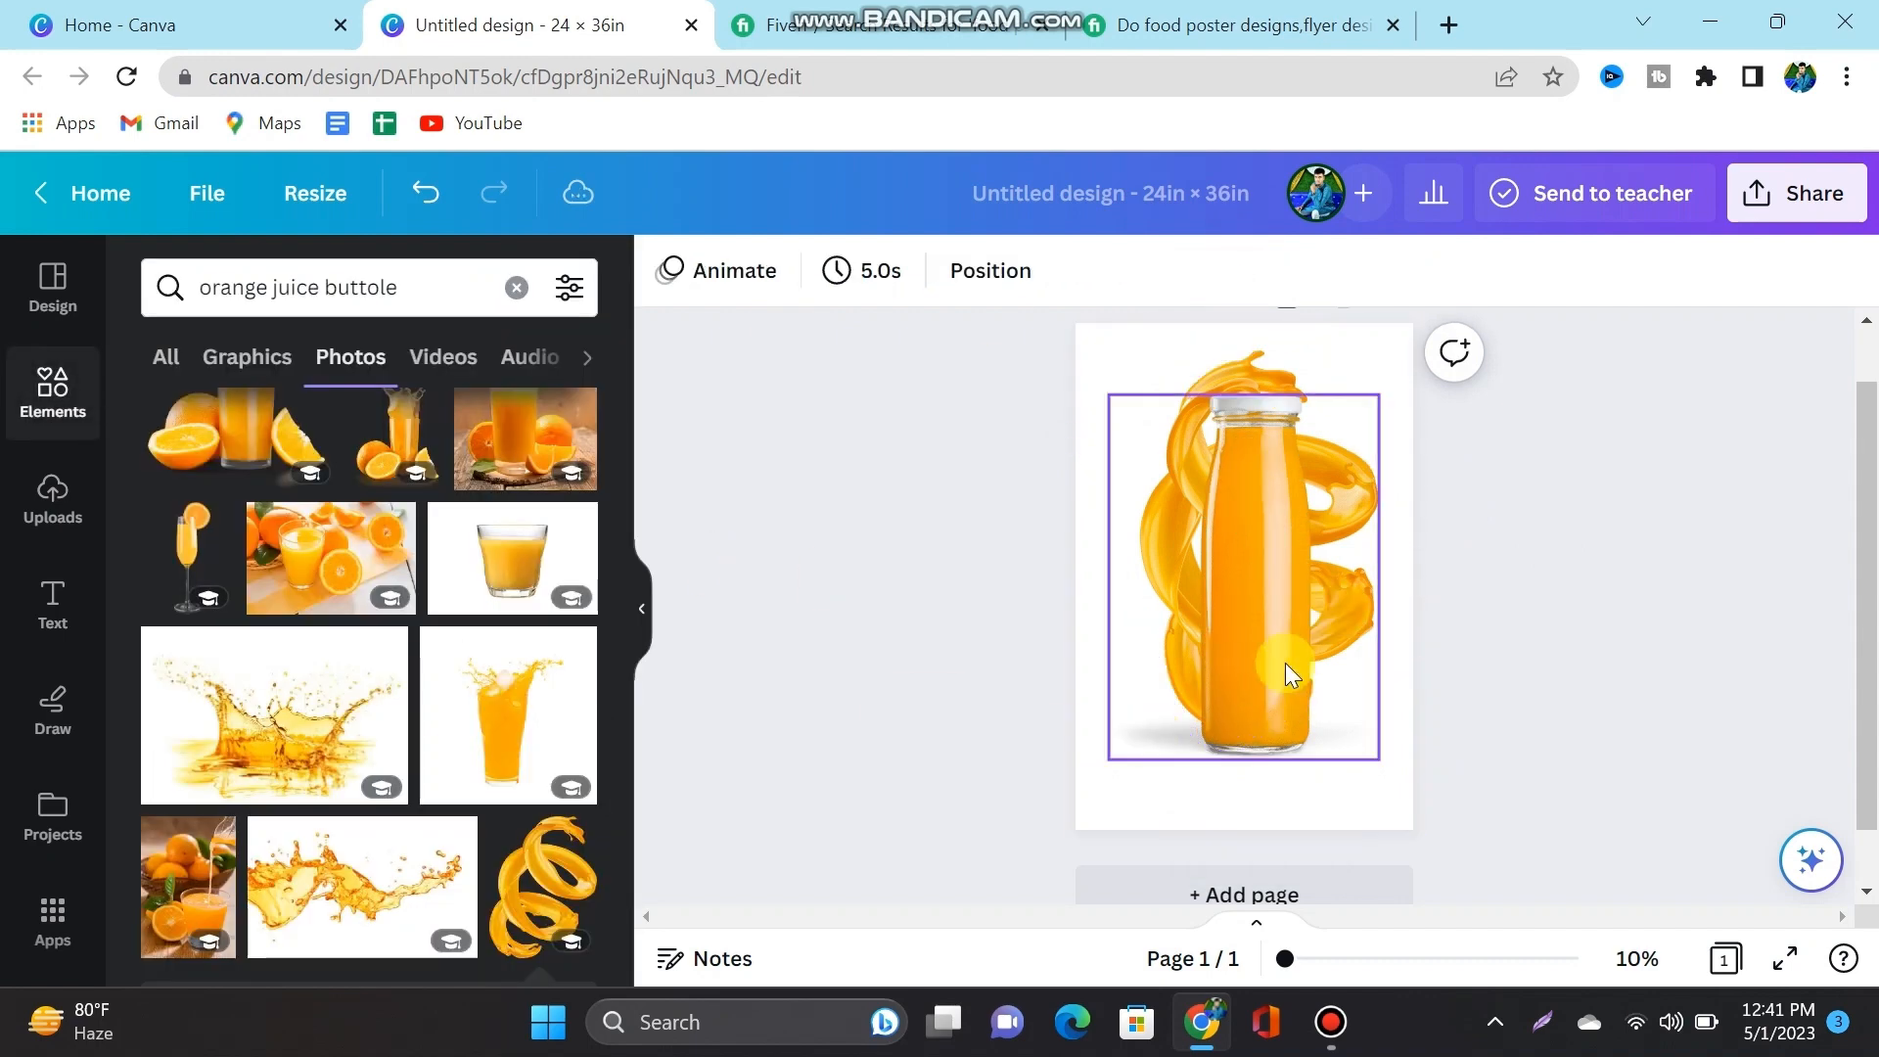
Step: Shrink the bottle photo slightly to about 18.5 in wide and 25 in high, and slightly enlarge the spiral splash behind it
left_click(1283, 643)
left_click_drag(1370, 395, 1370, 414)
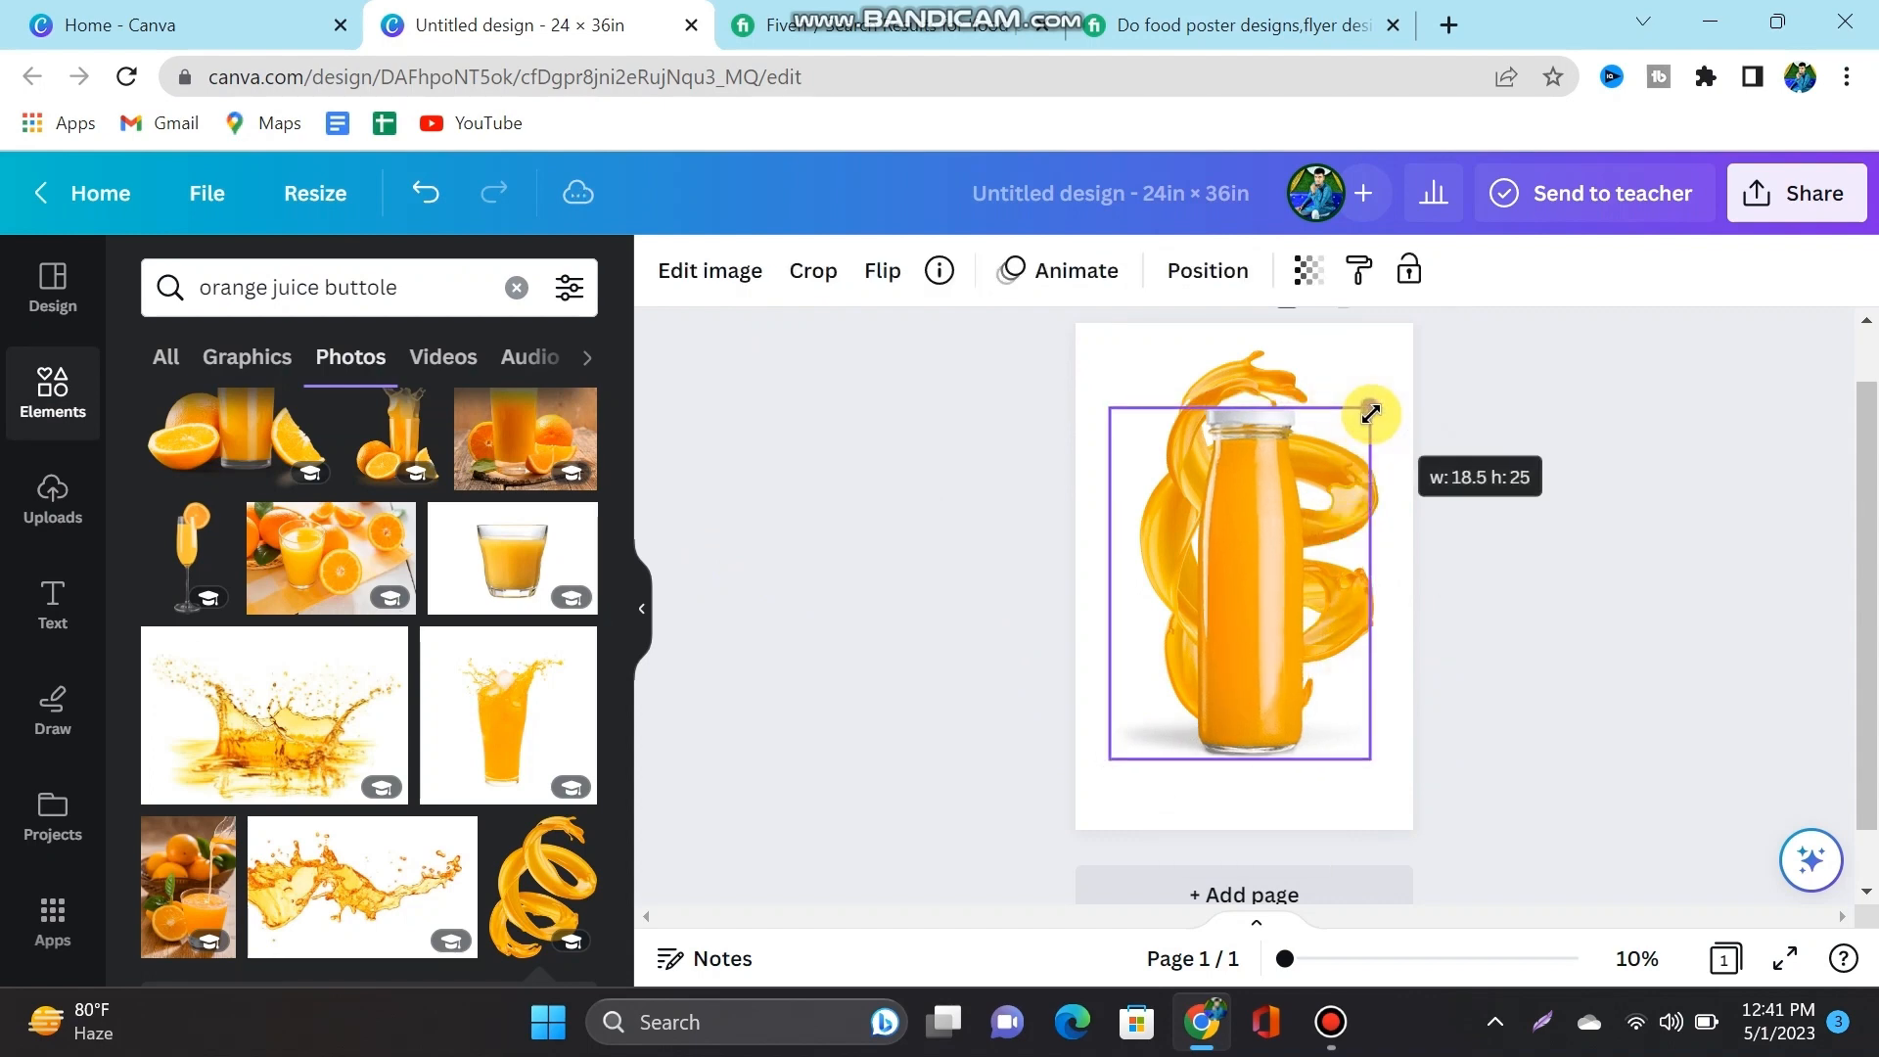
left_click(971, 694)
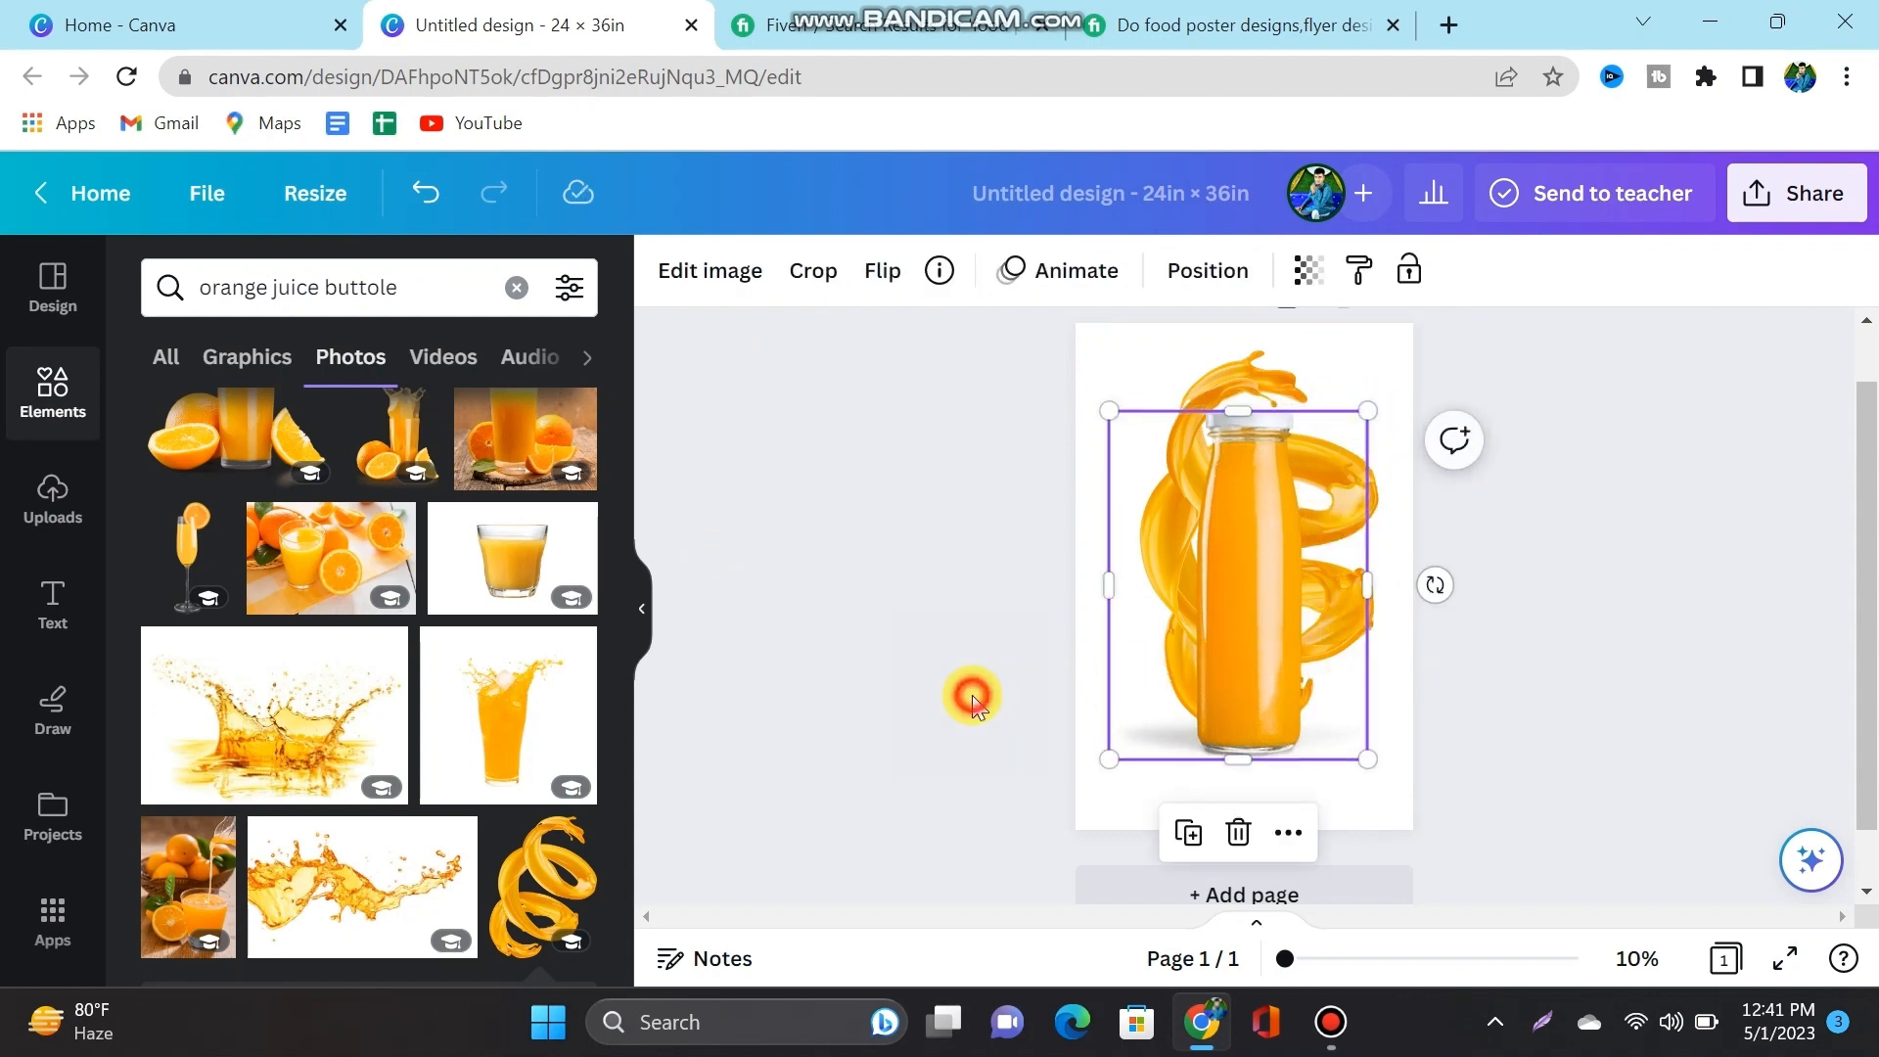
left_click(1206, 396)
left_click_drag(1207, 767, 1201, 773)
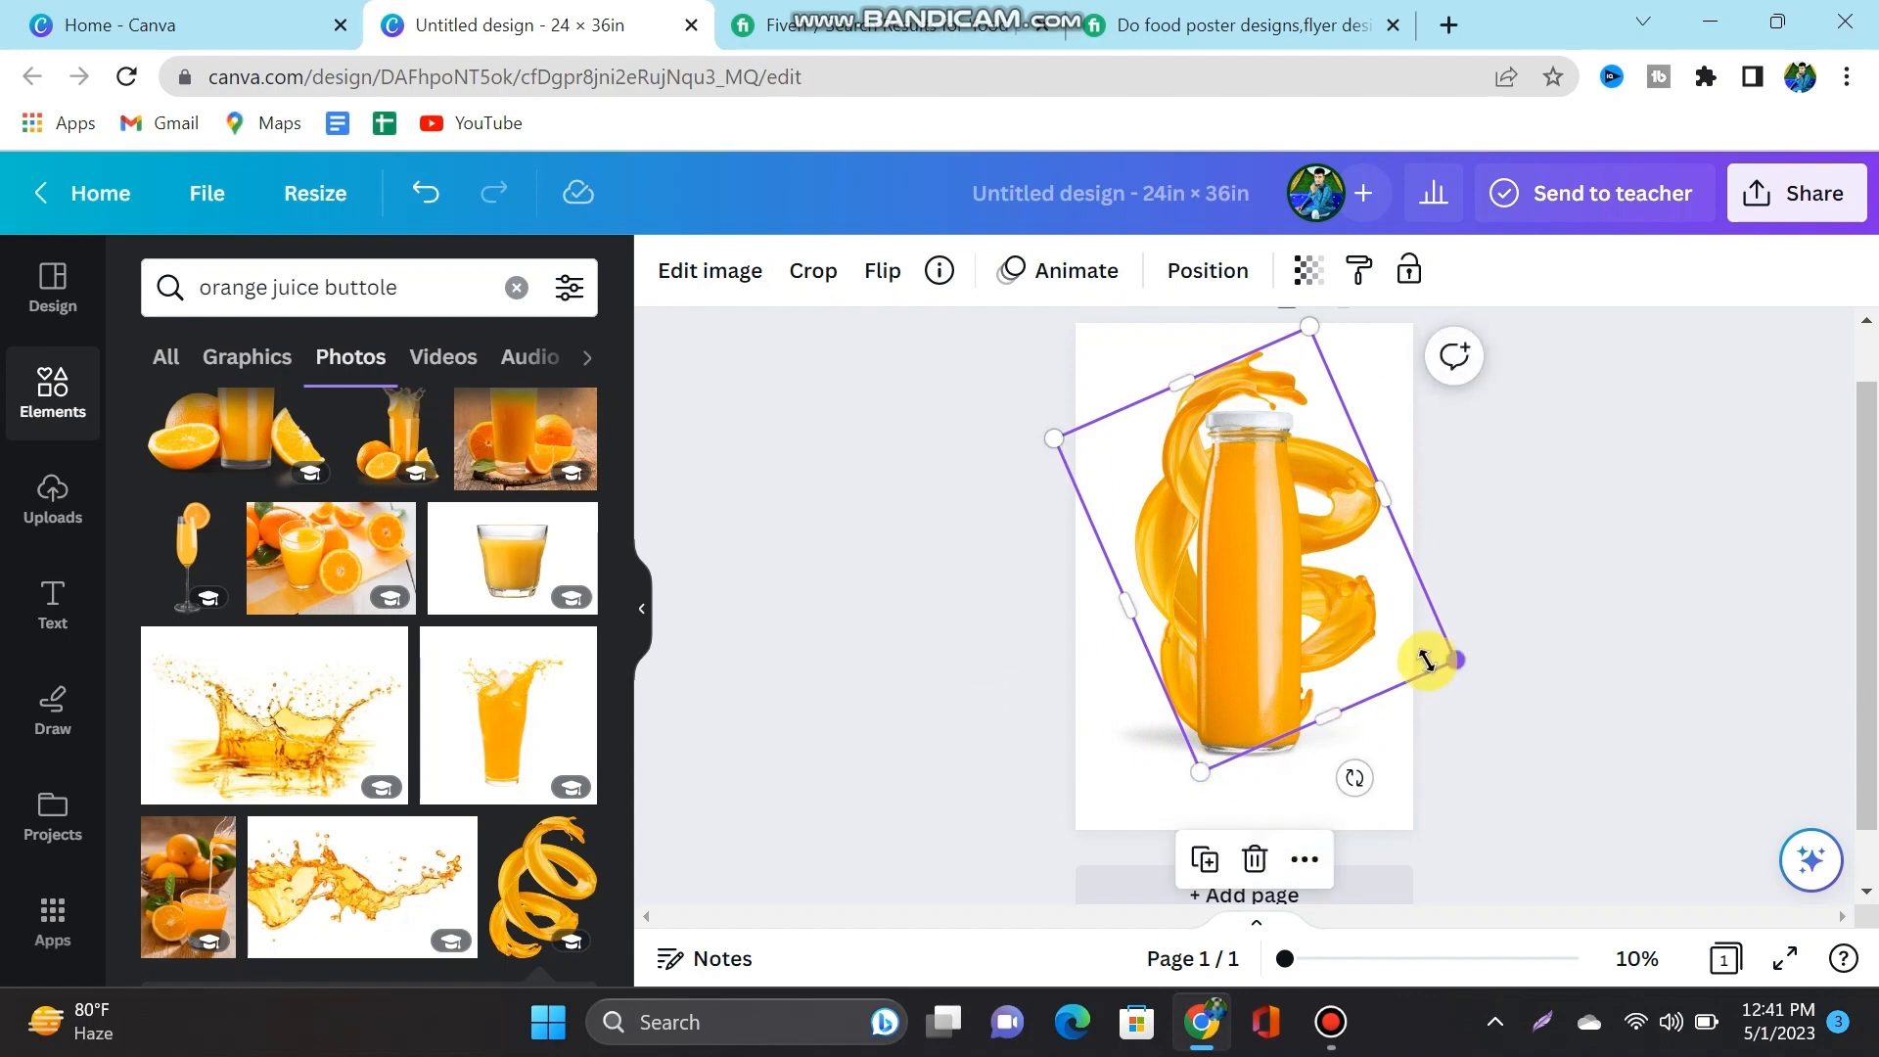
Step: Select the bottle and splash together, scale them down, and center them on the page
left_click_drag(1106, 362, 1367, 472)
left_click_drag(1455, 325, 1416, 406)
left_click_drag(1258, 574, 1248, 589)
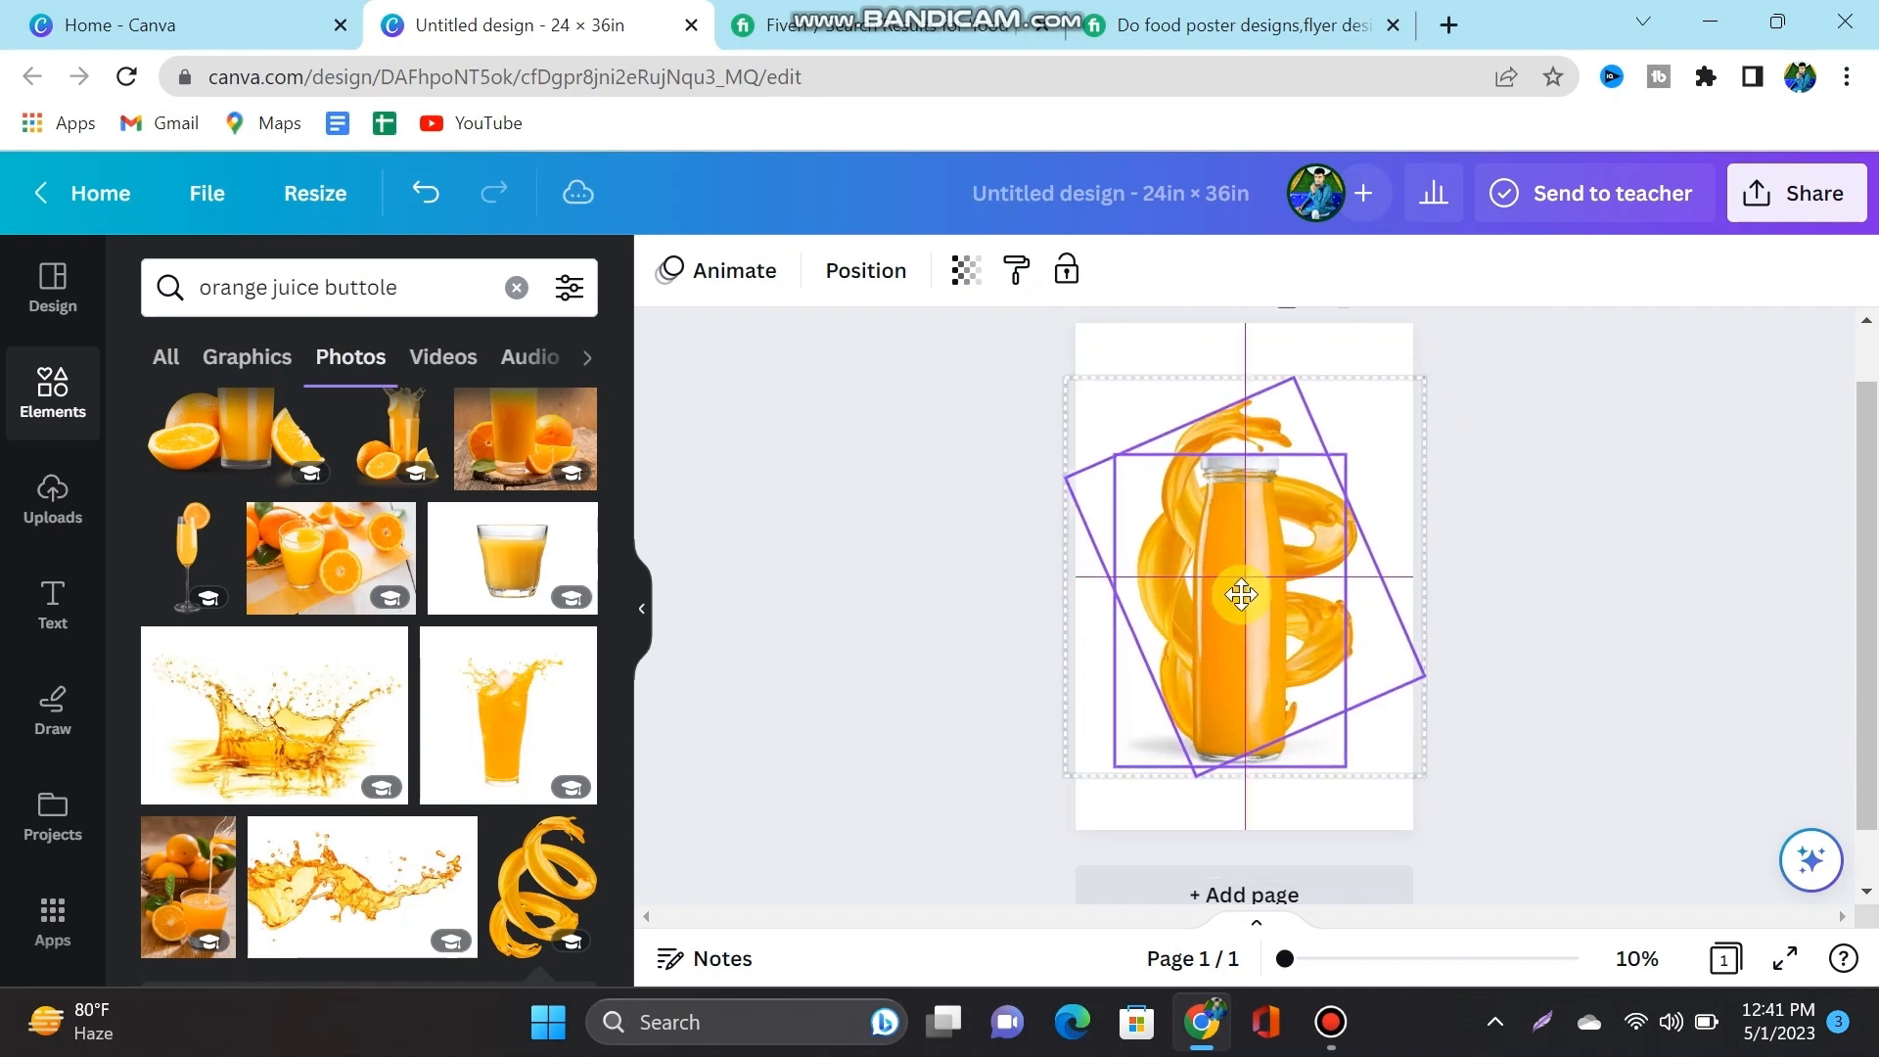
left_click(1585, 648)
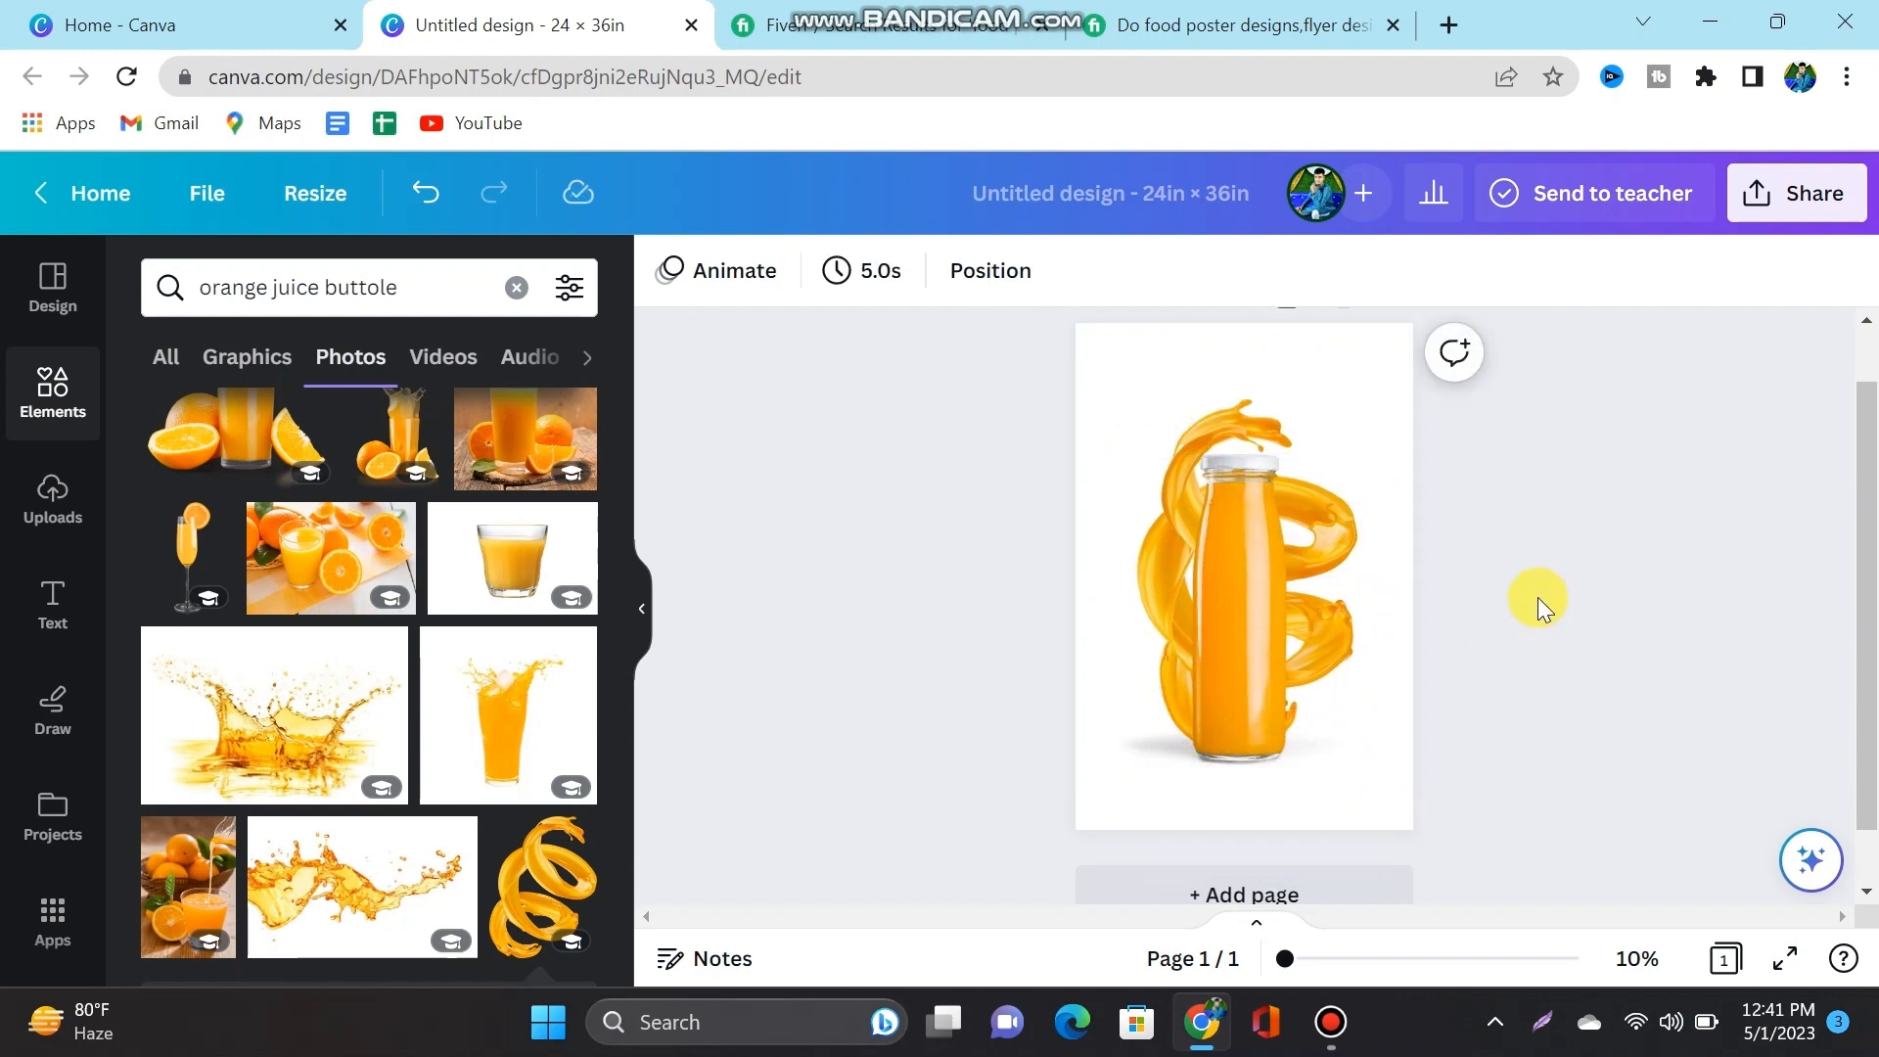
Step: Replace the element search with "orange slice" and show all matching photos
left_click(516, 287)
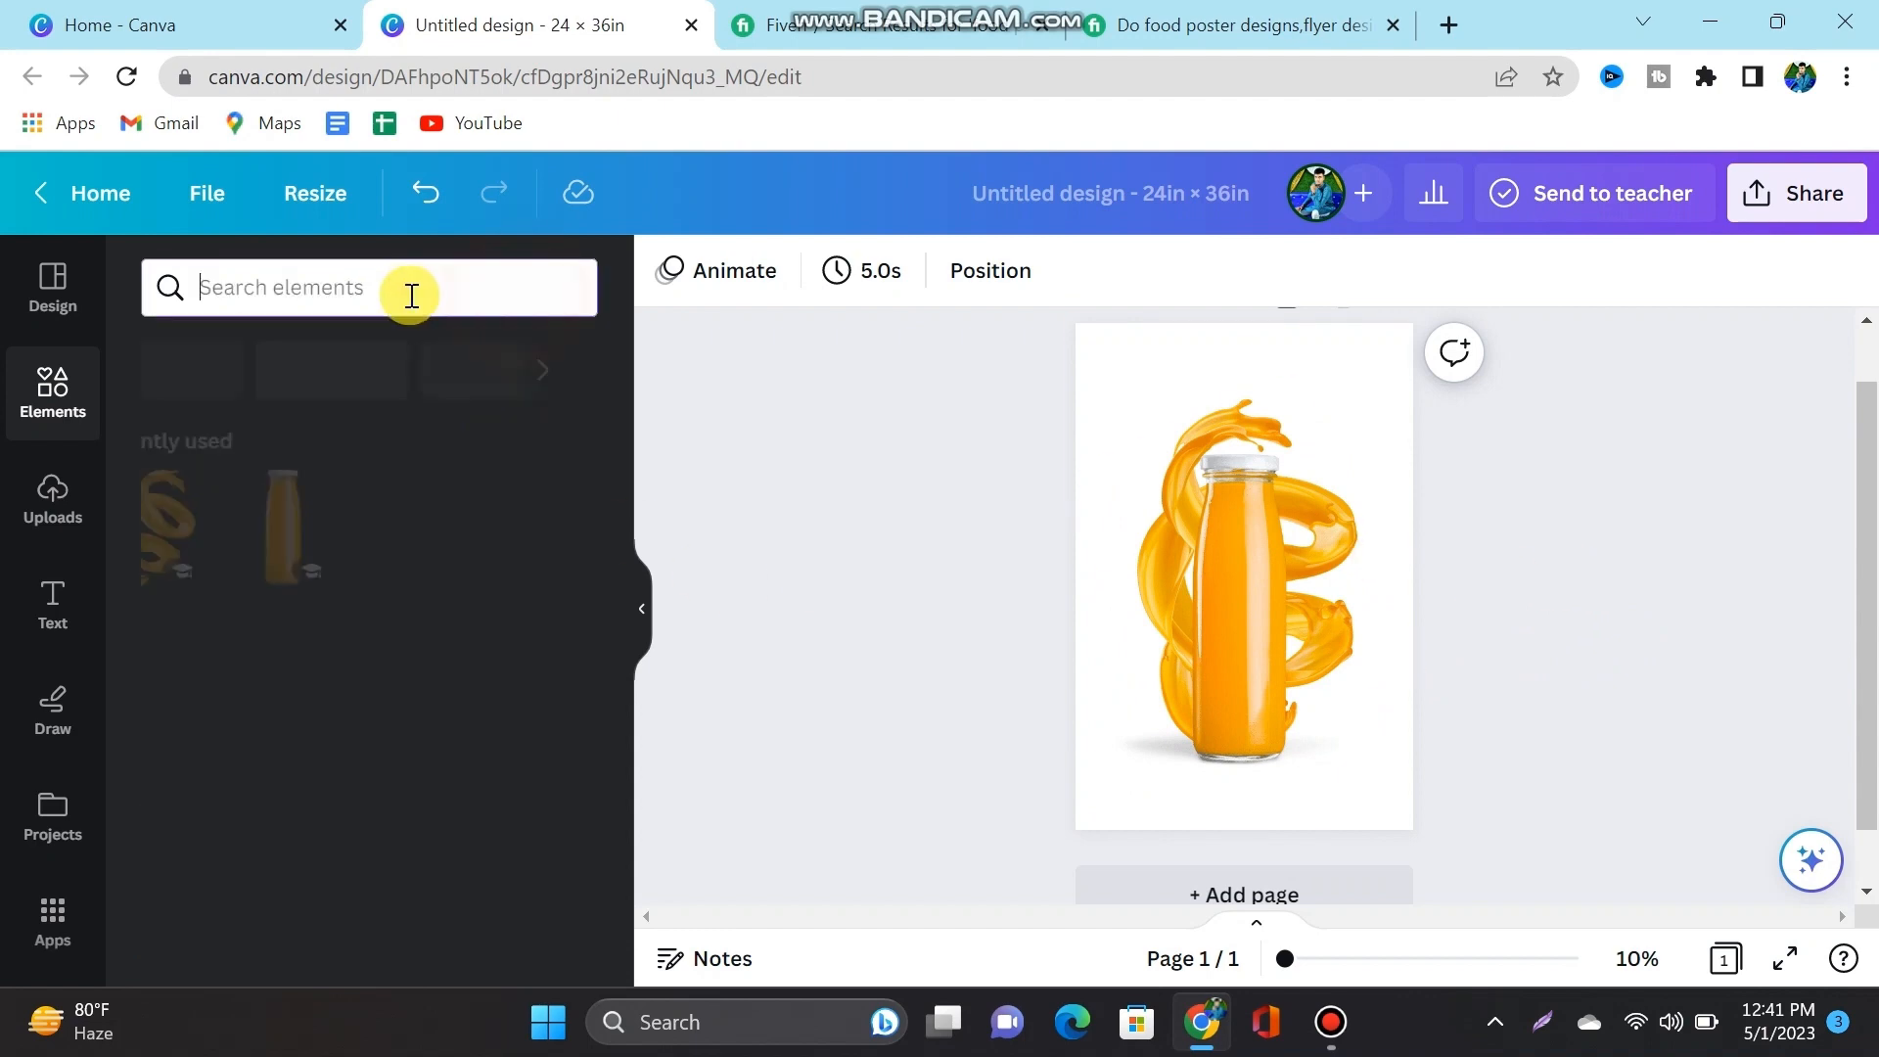
left_click(372, 291)
type("orange")
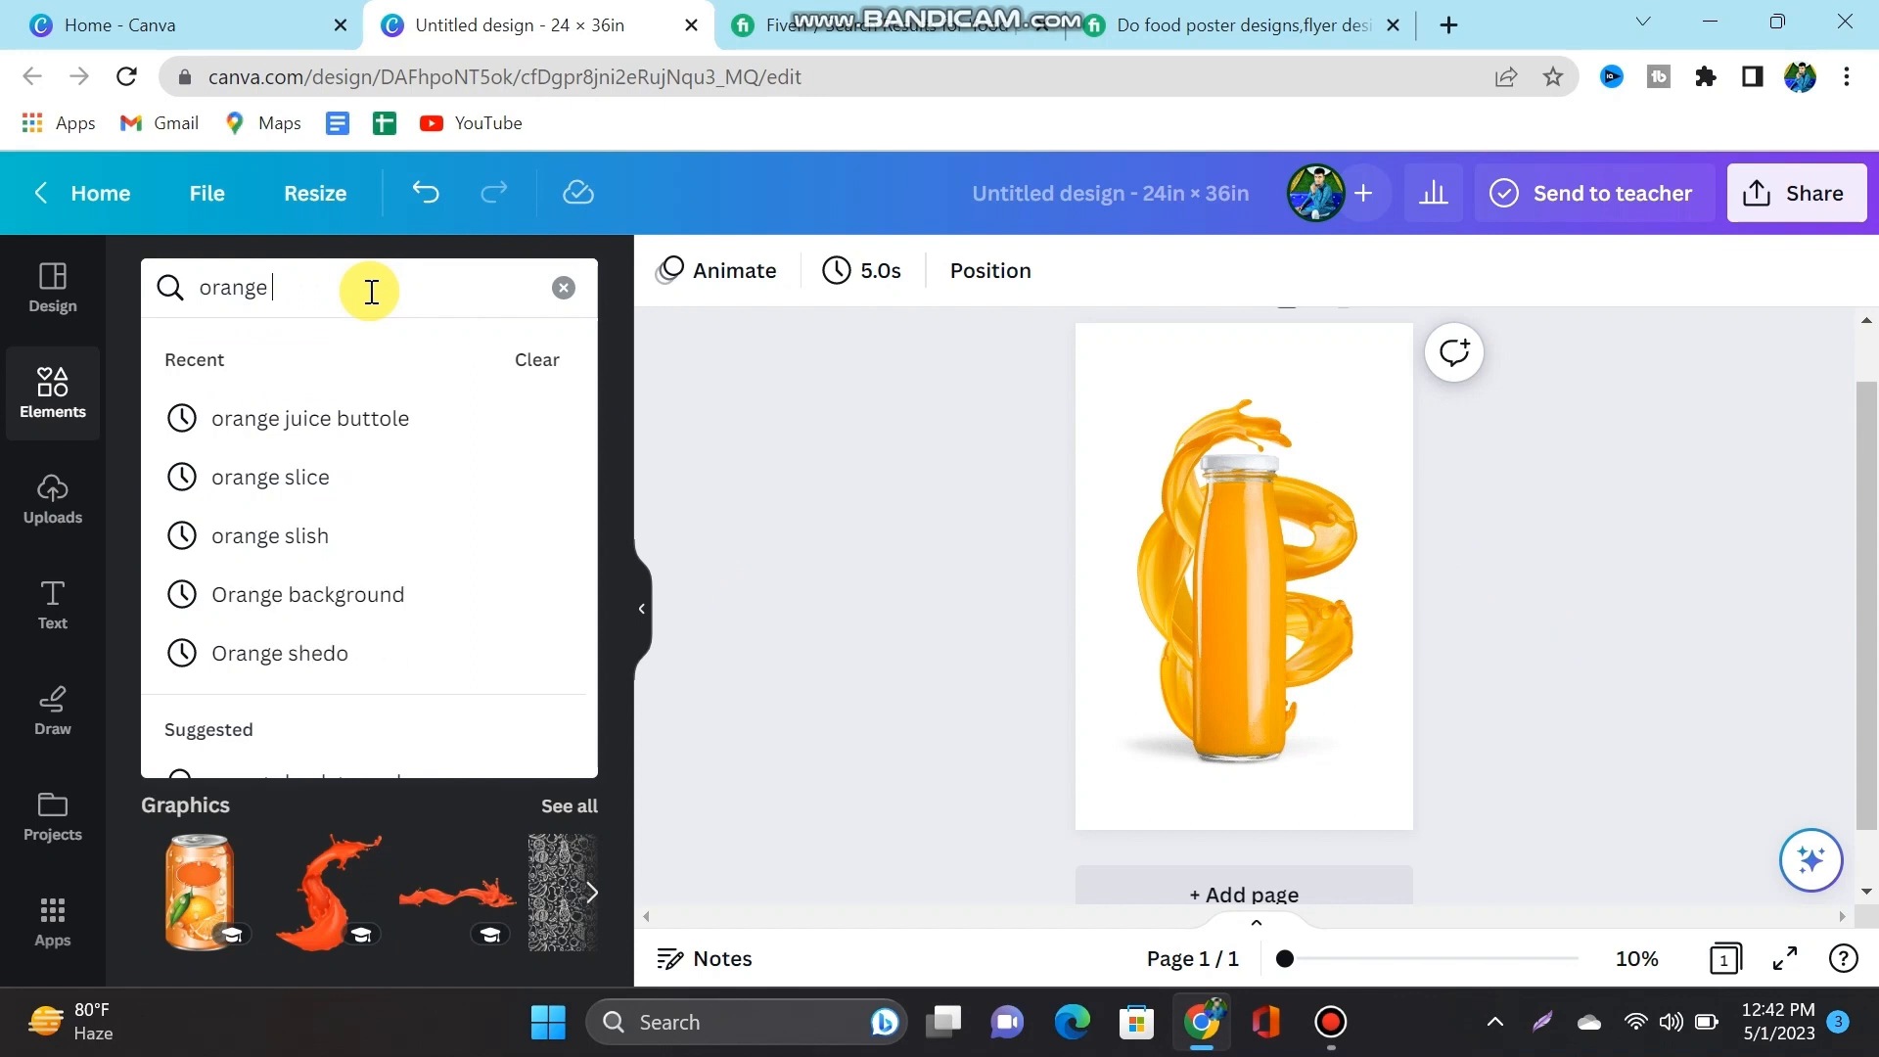
left_click(285, 475)
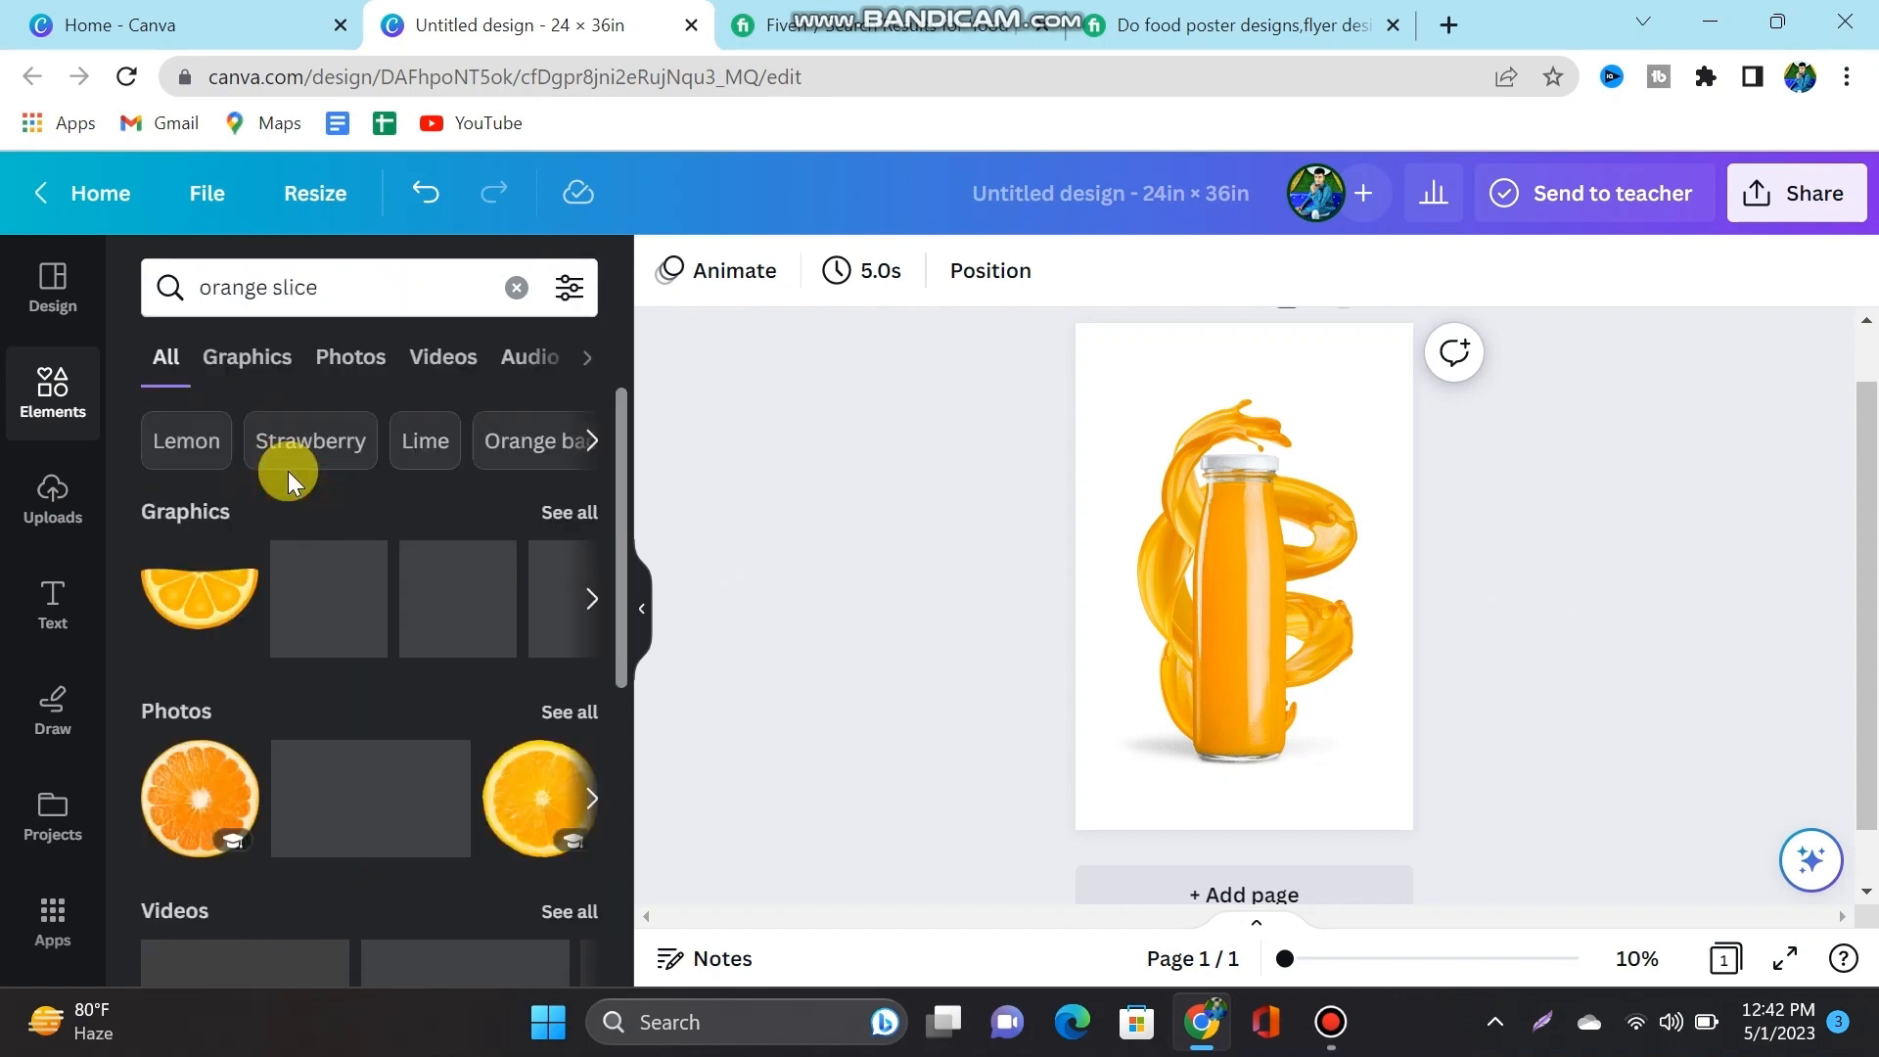
left_click(568, 710)
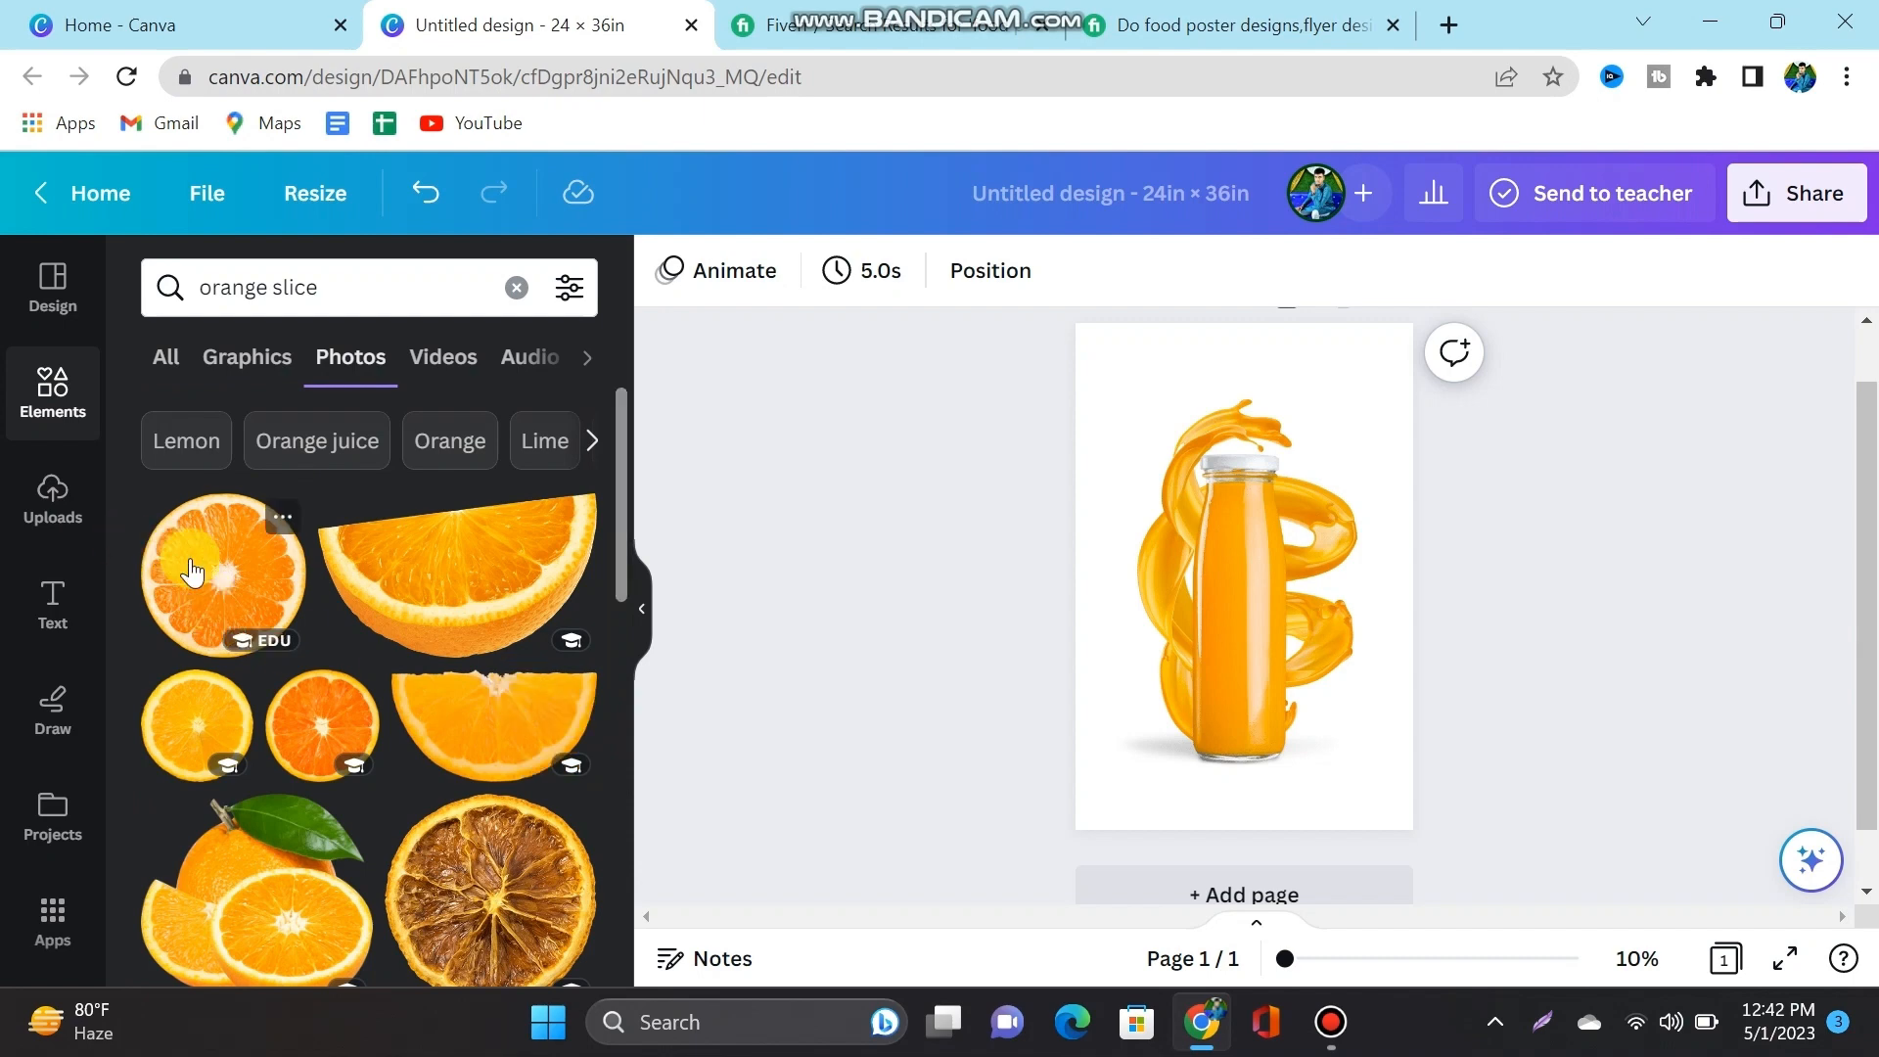
Step: Add the round deep-orange slice photo, shrink and rotate it about 45°, and place it partly over the page's lower-left corner
left_click(192, 572)
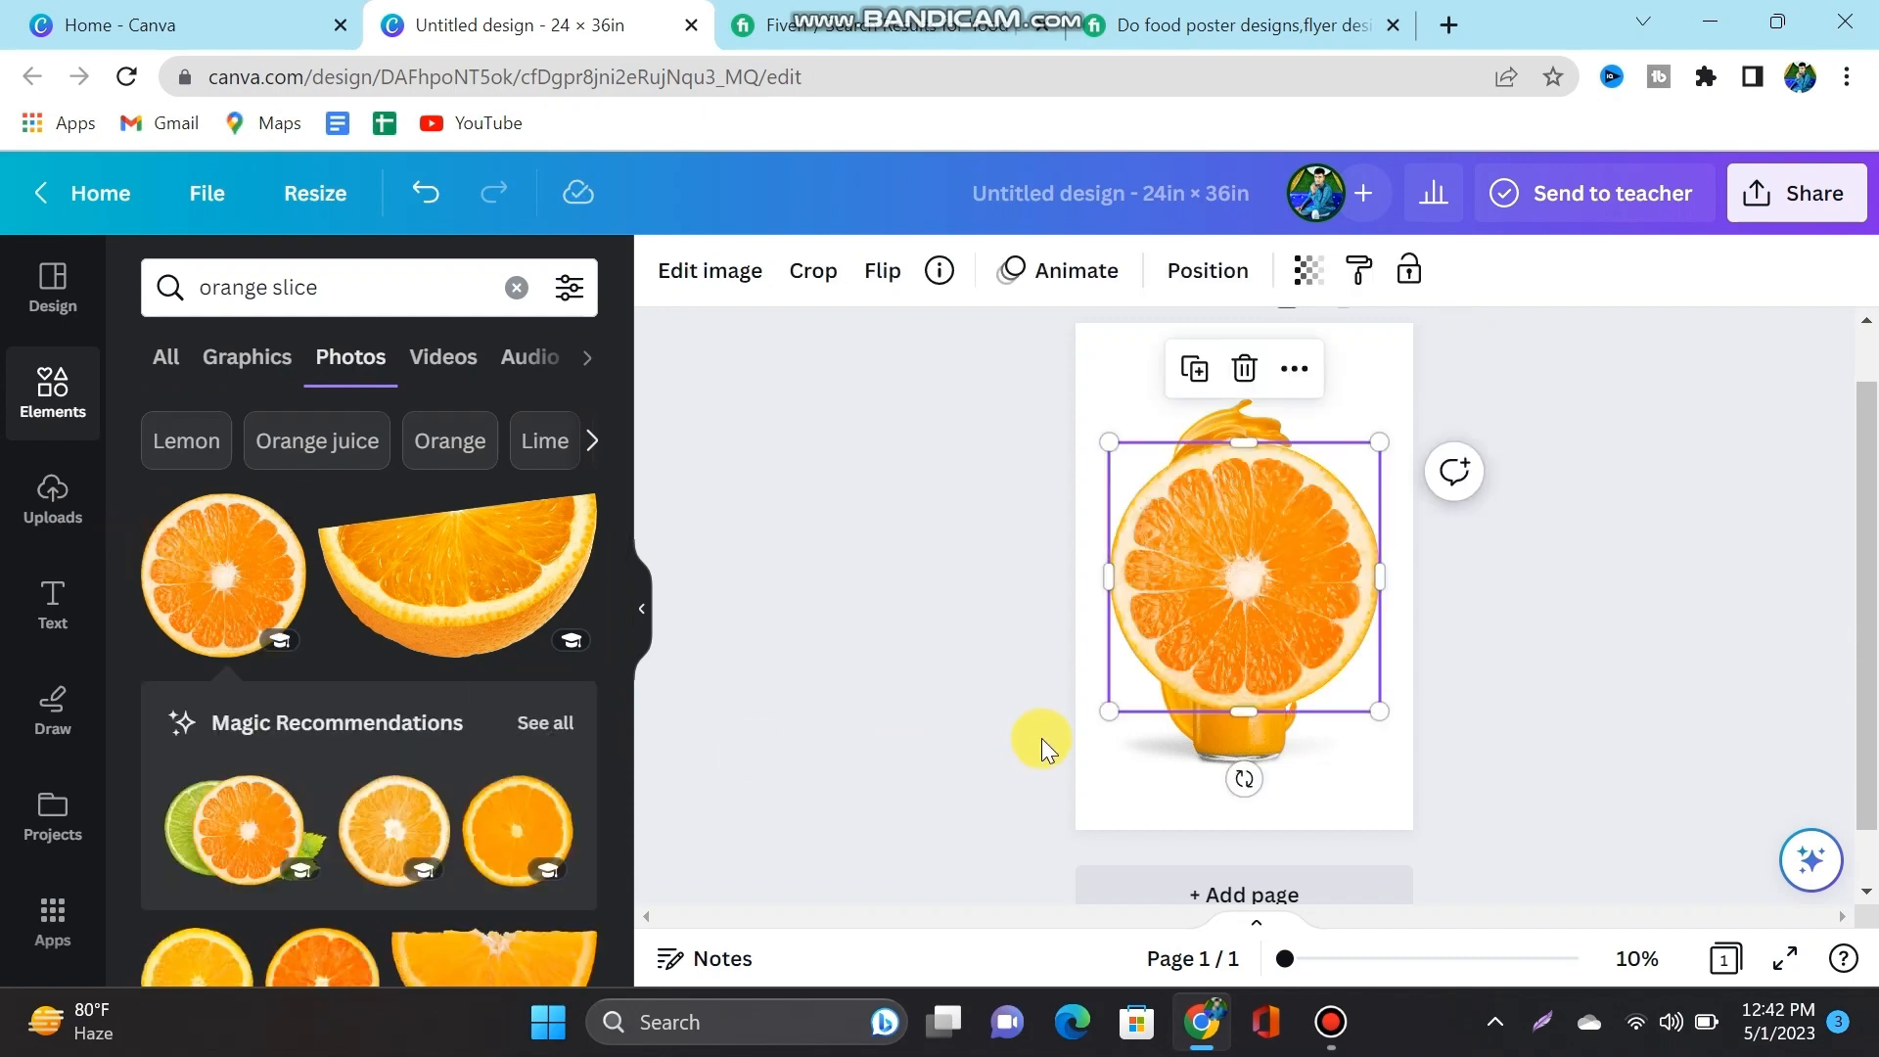
left_click_drag(1377, 443, 1252, 624)
left_click_drag(1162, 780, 1243, 739)
left_click_drag(1180, 667, 1103, 801)
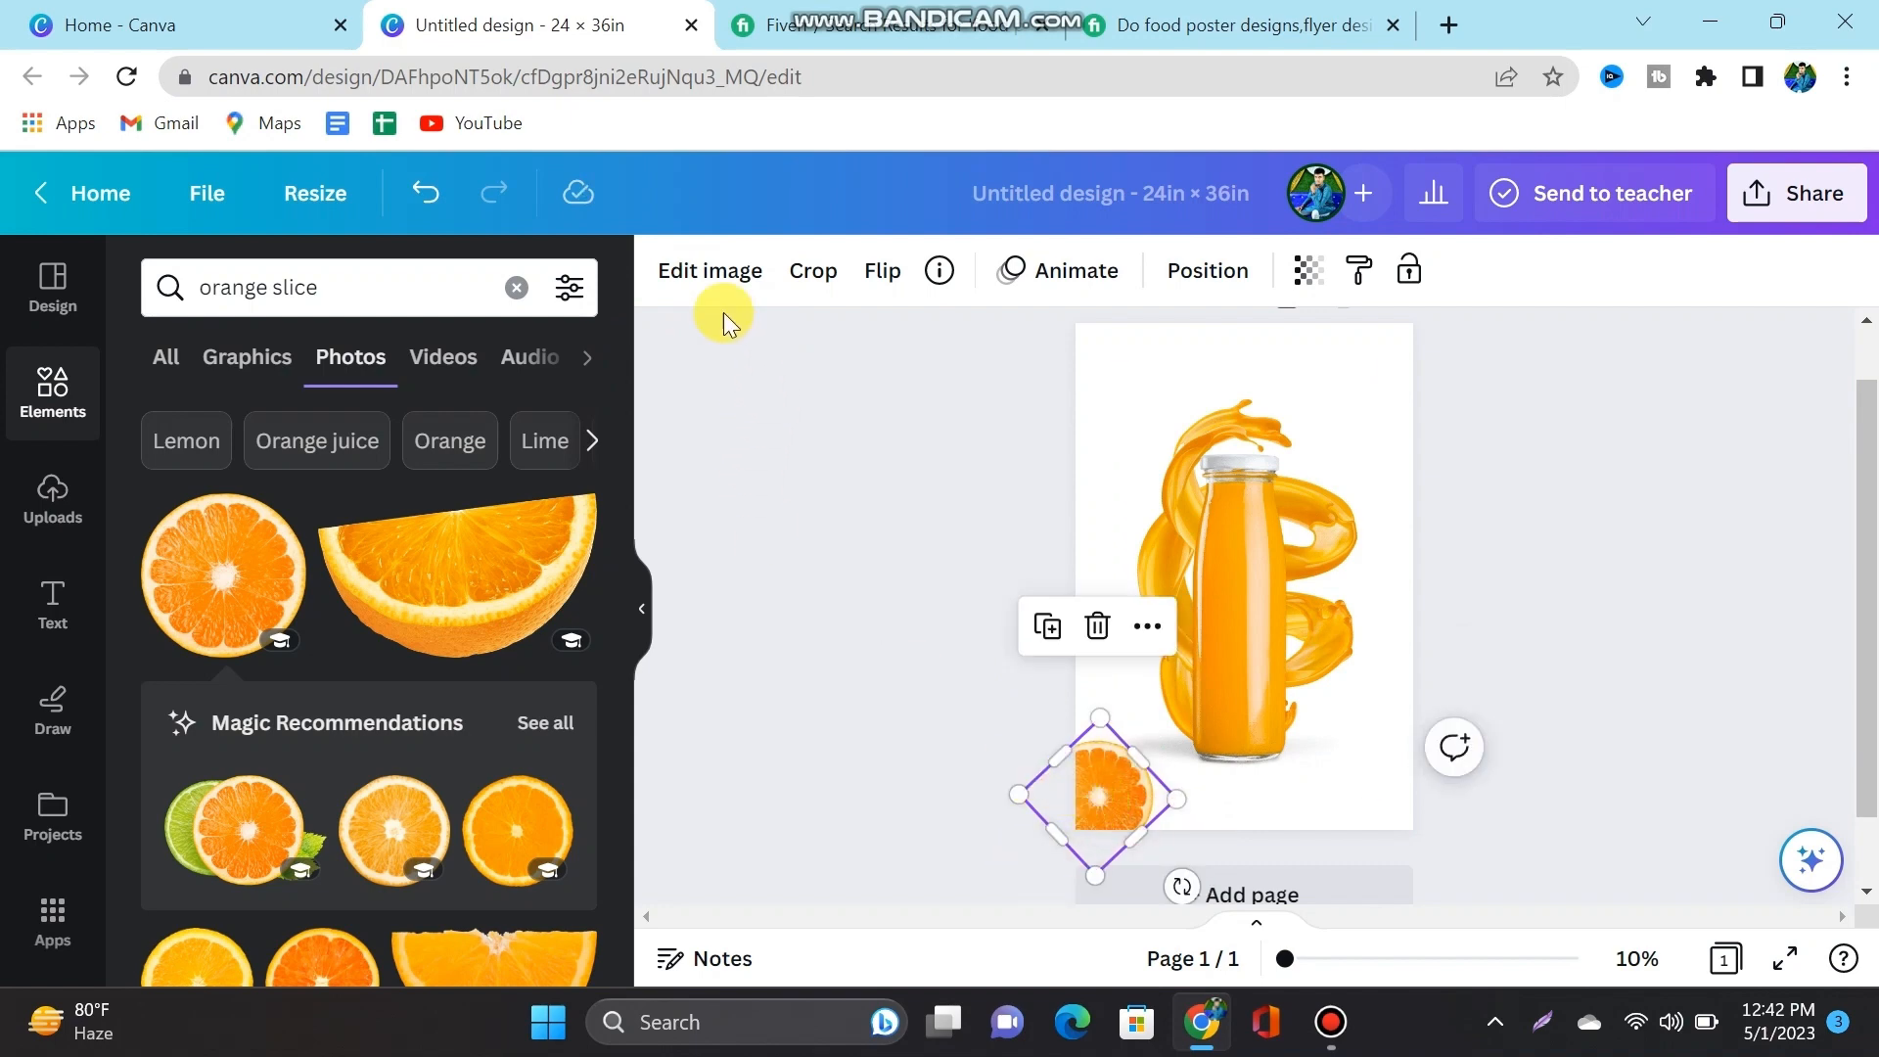
Step: Blur the corner orange slice by brushing over it with intensity 5, spread 10 and brush size 81, and apply the effect
left_click(720, 277)
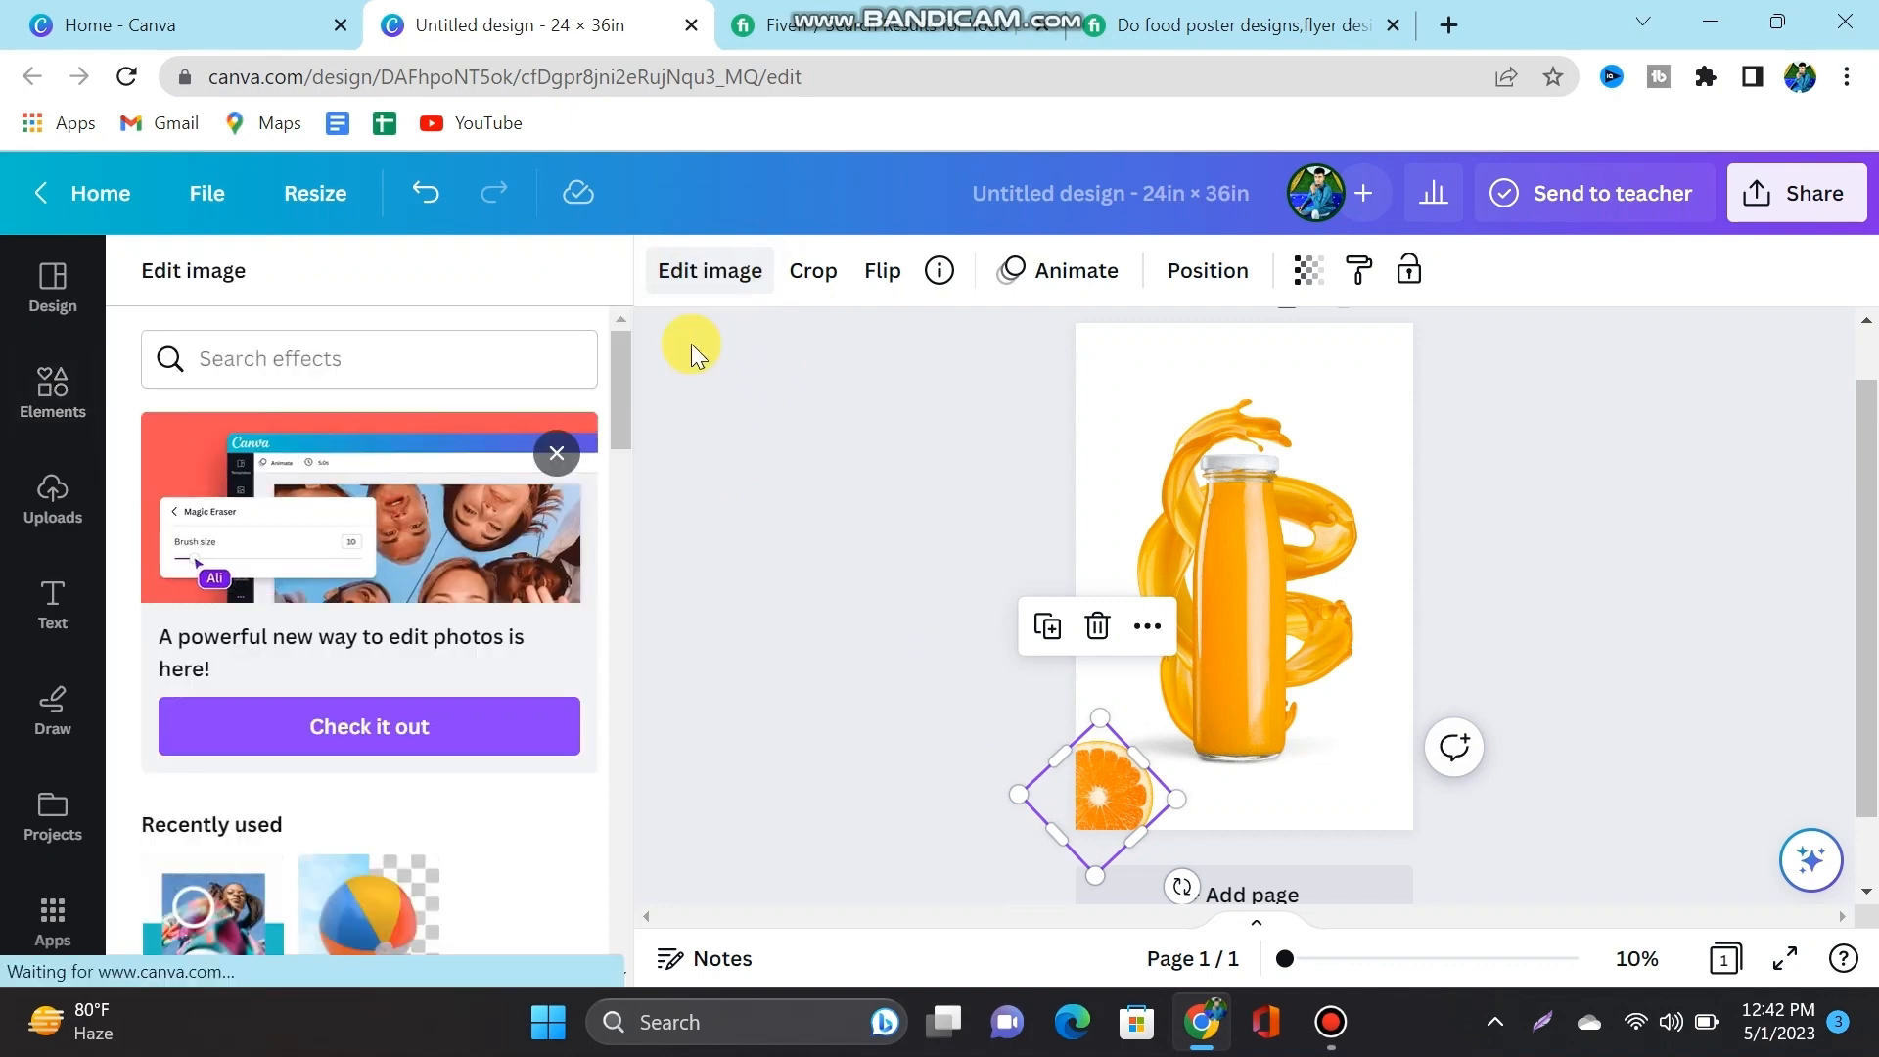
scroll(284, 752, "down", 2)
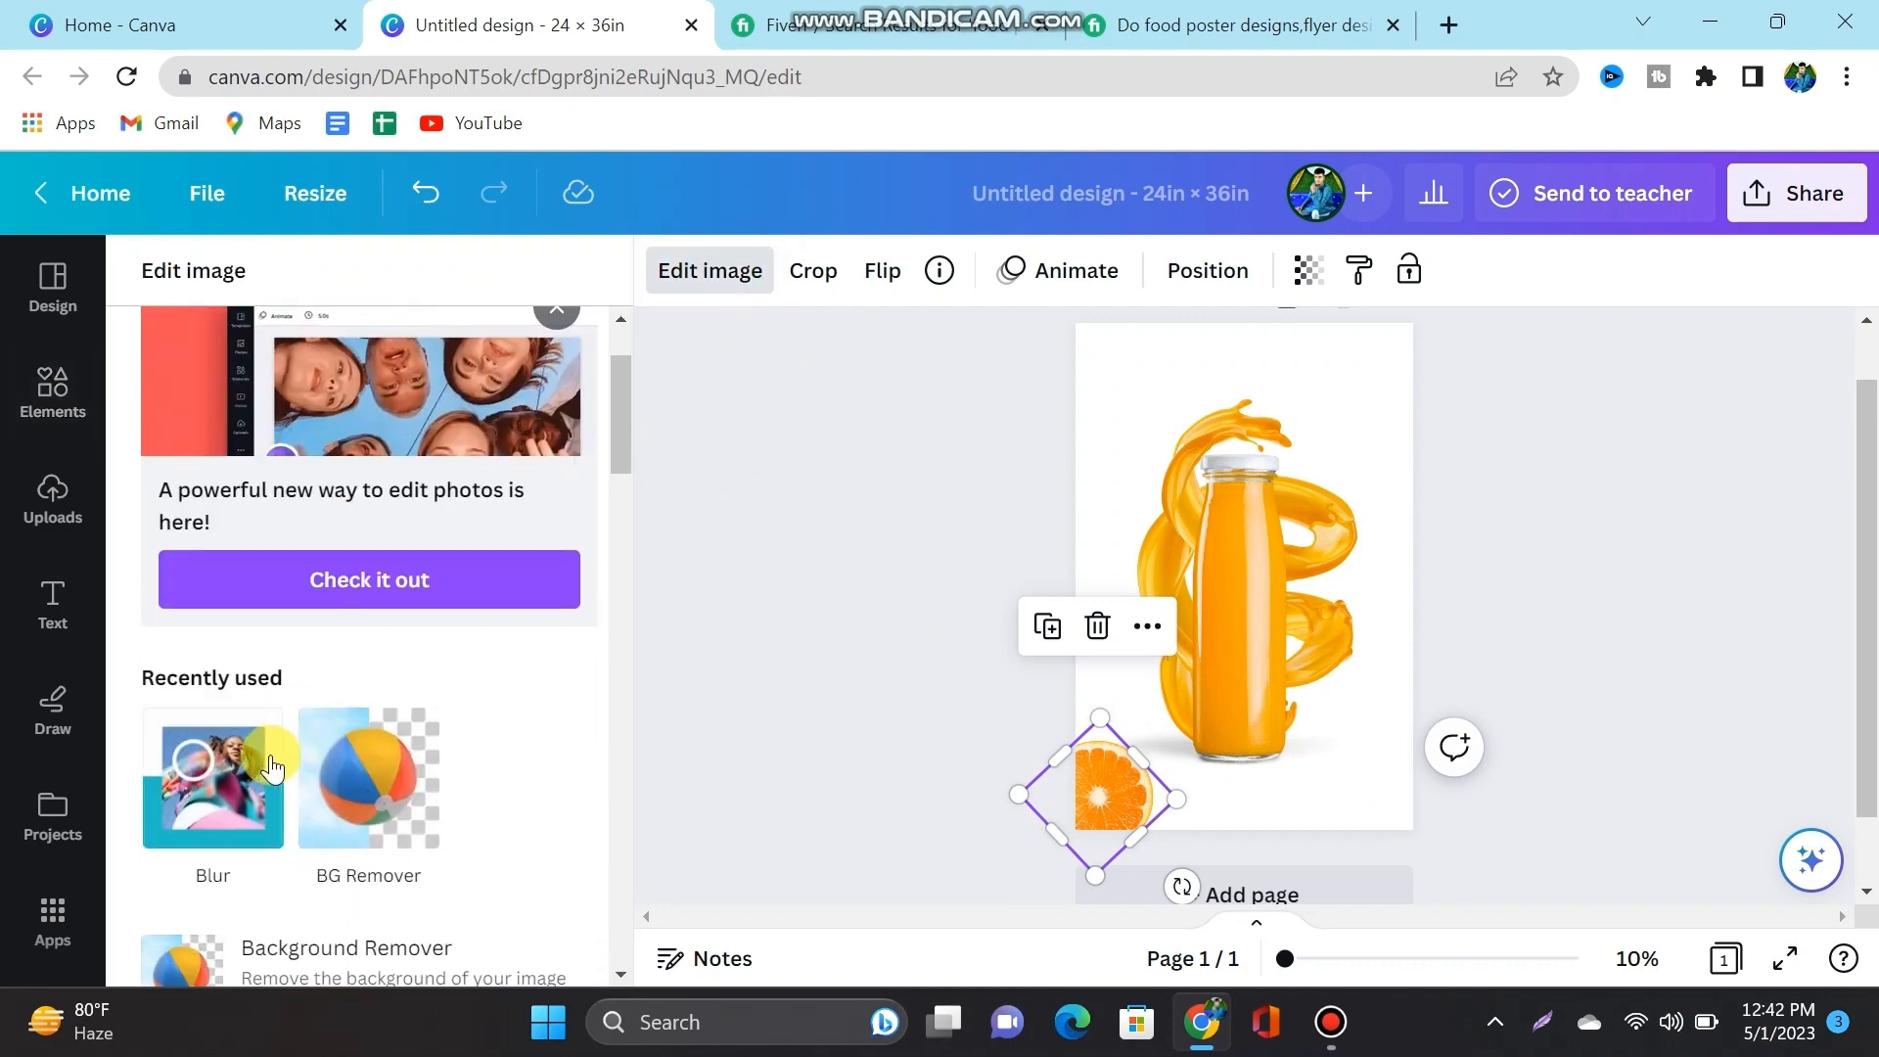
left_click(223, 810)
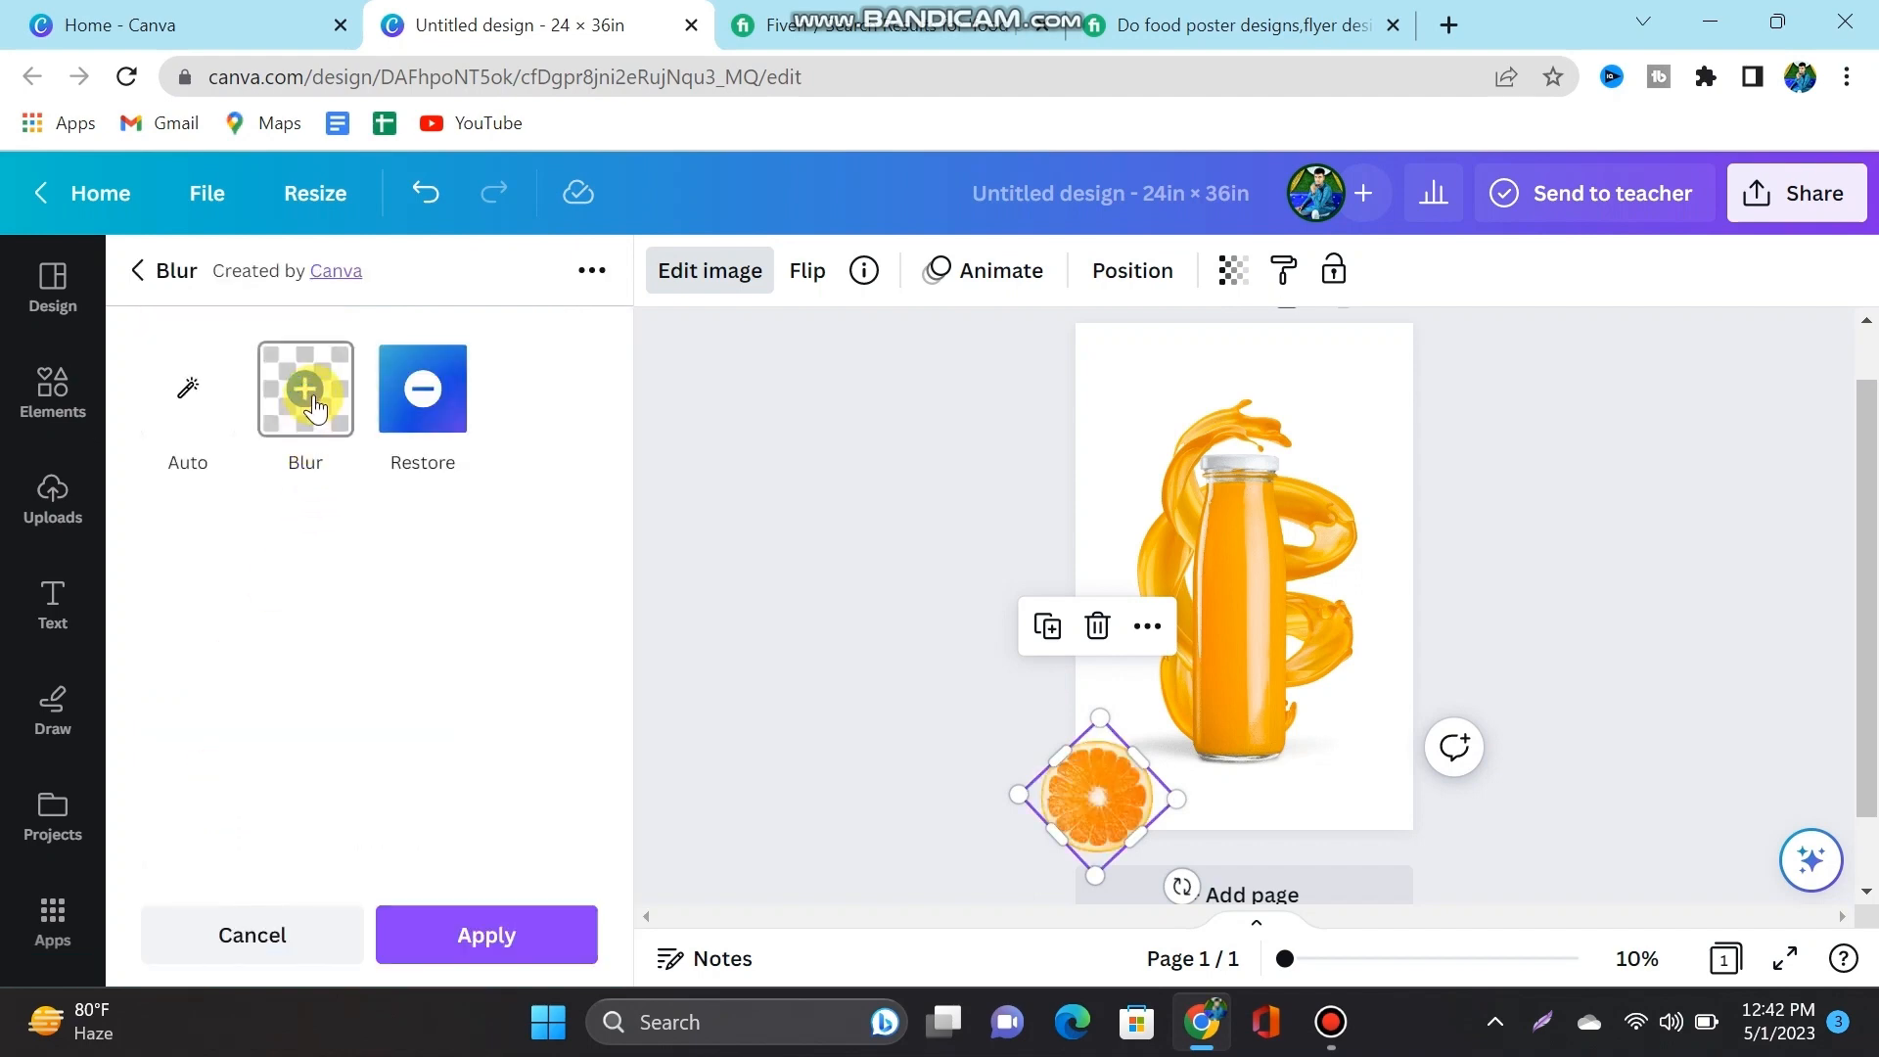
left_click(311, 403)
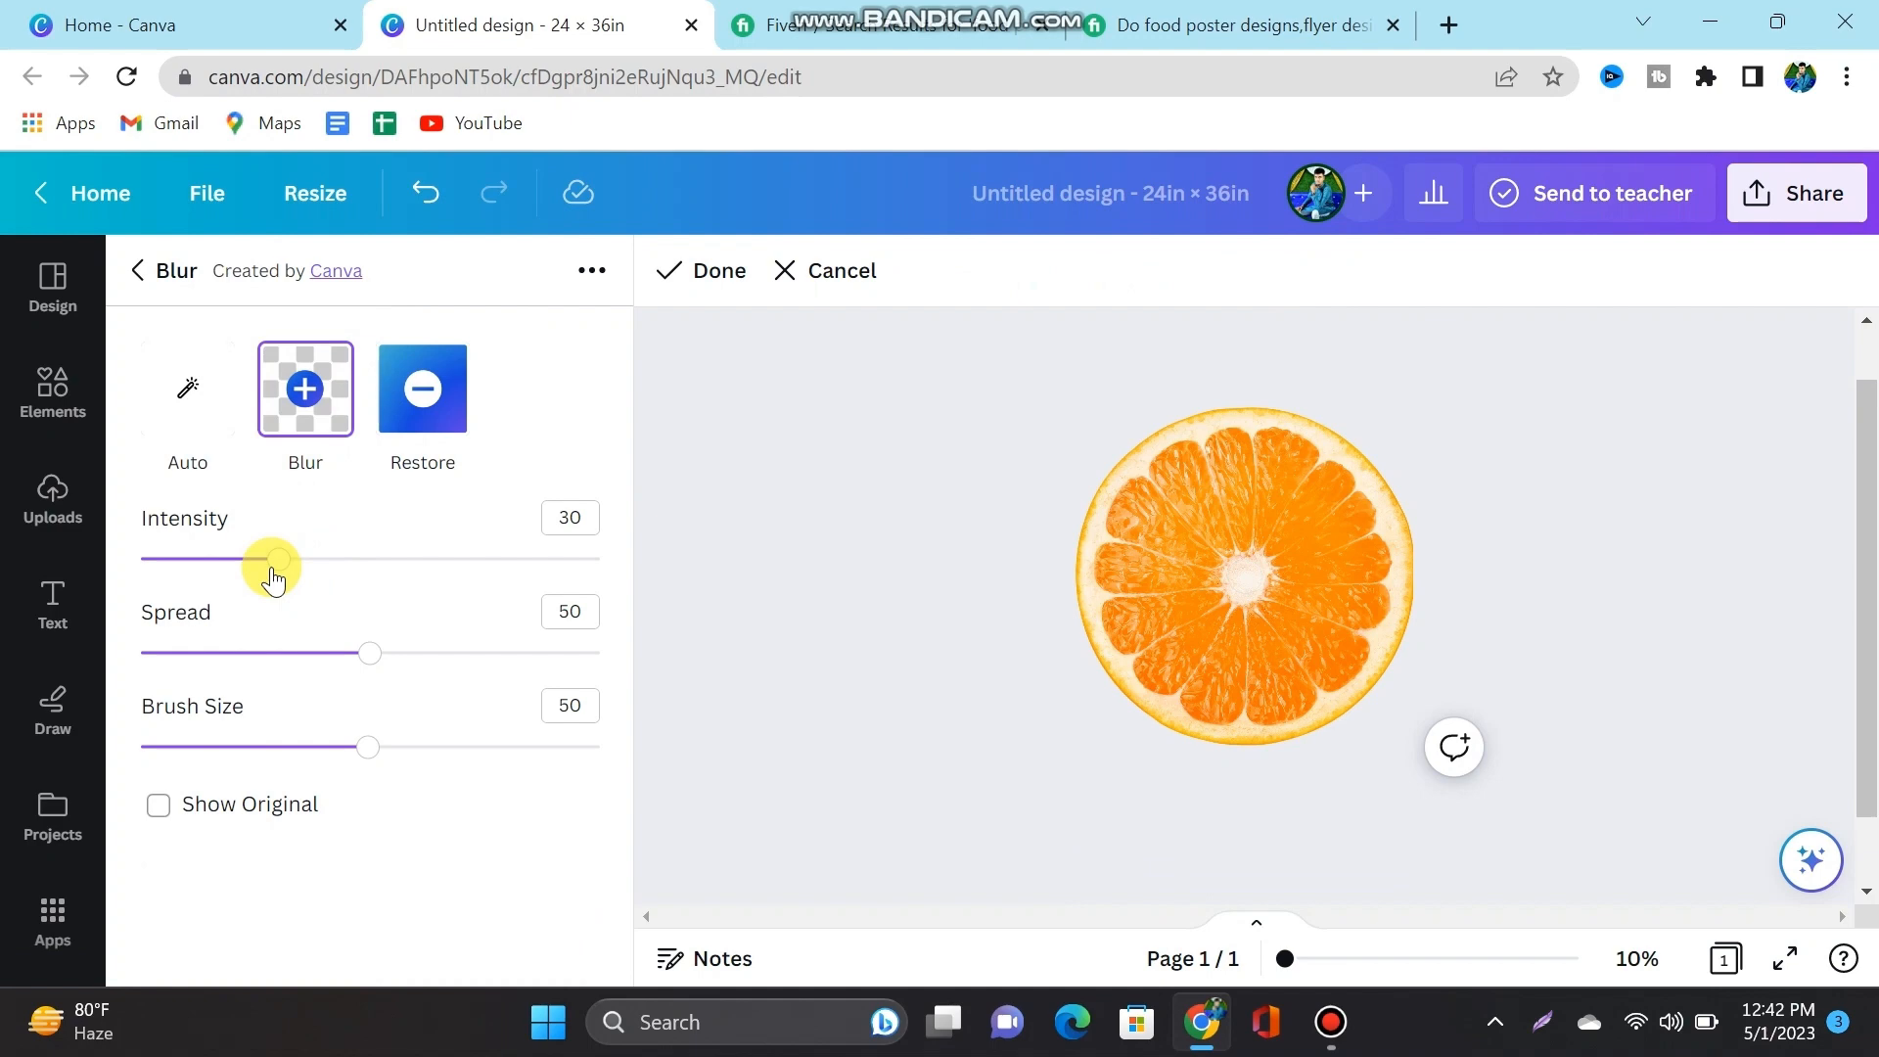
left_click_drag(270, 568, 164, 599)
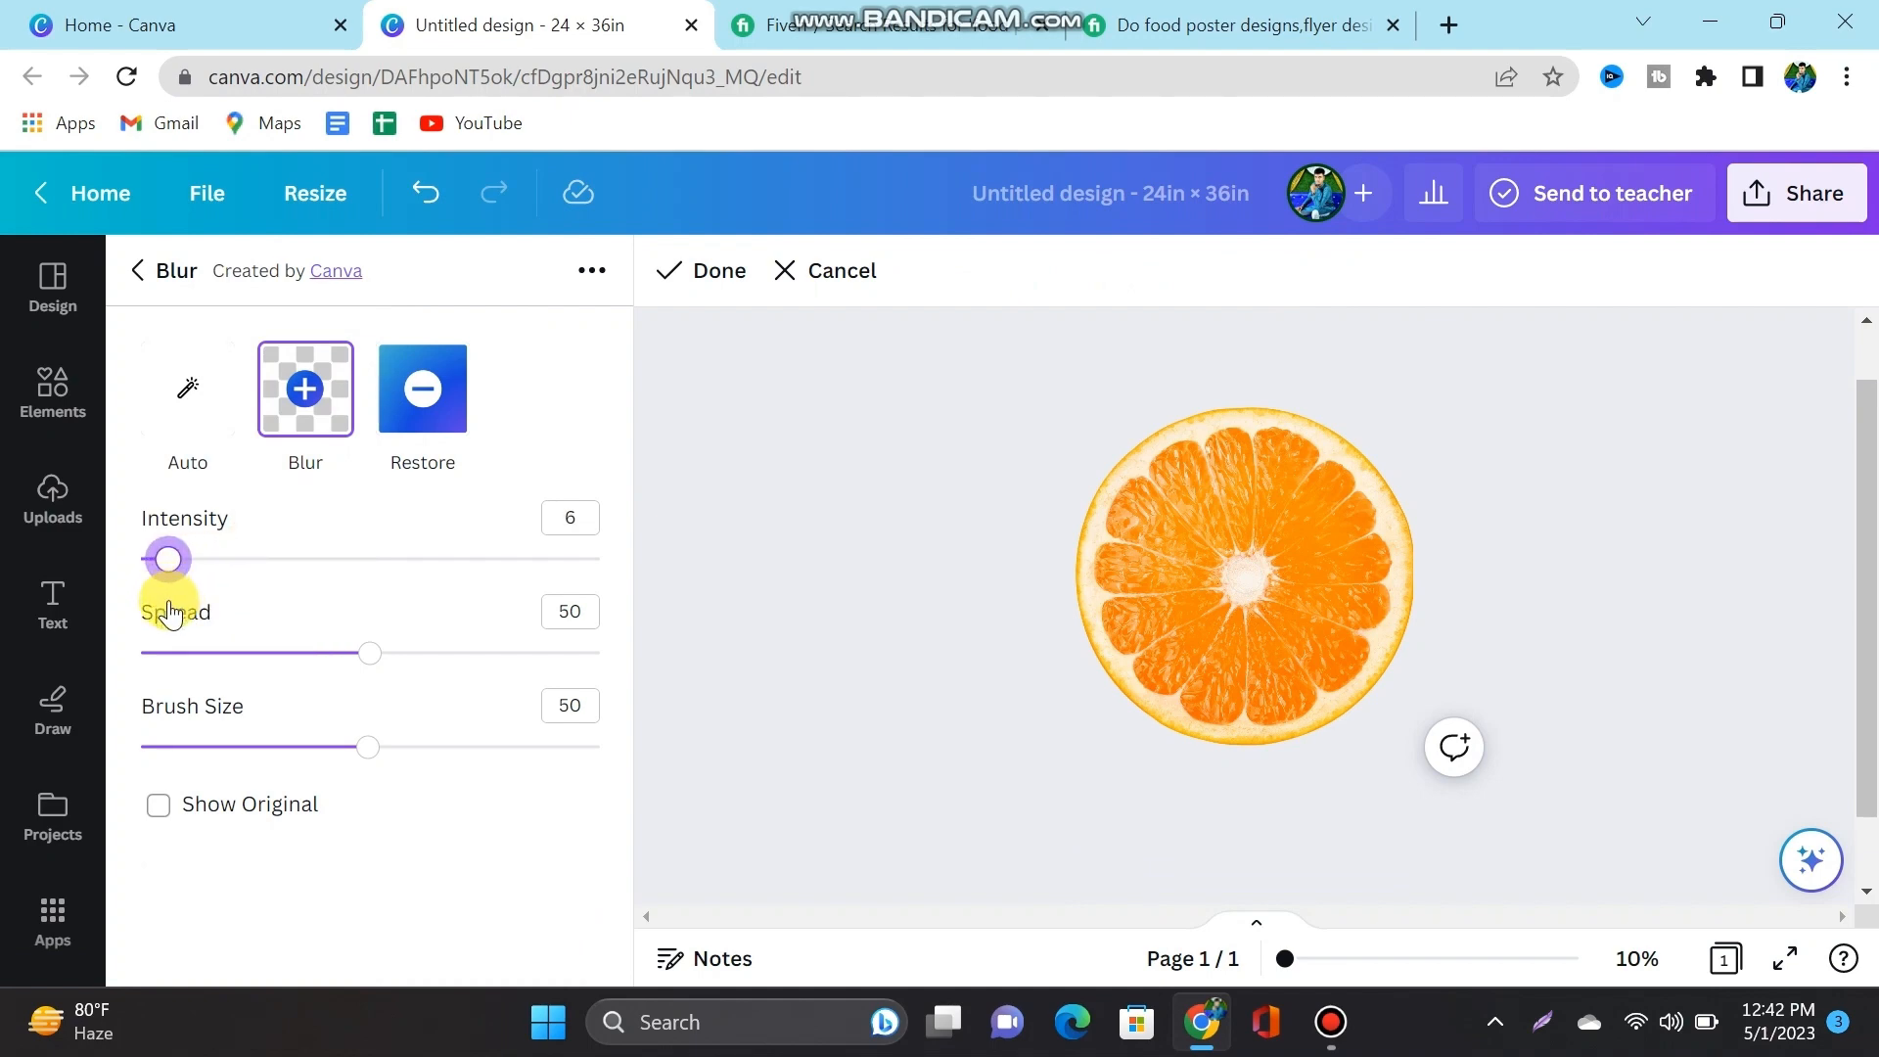
left_click_drag(369, 652, 191, 685)
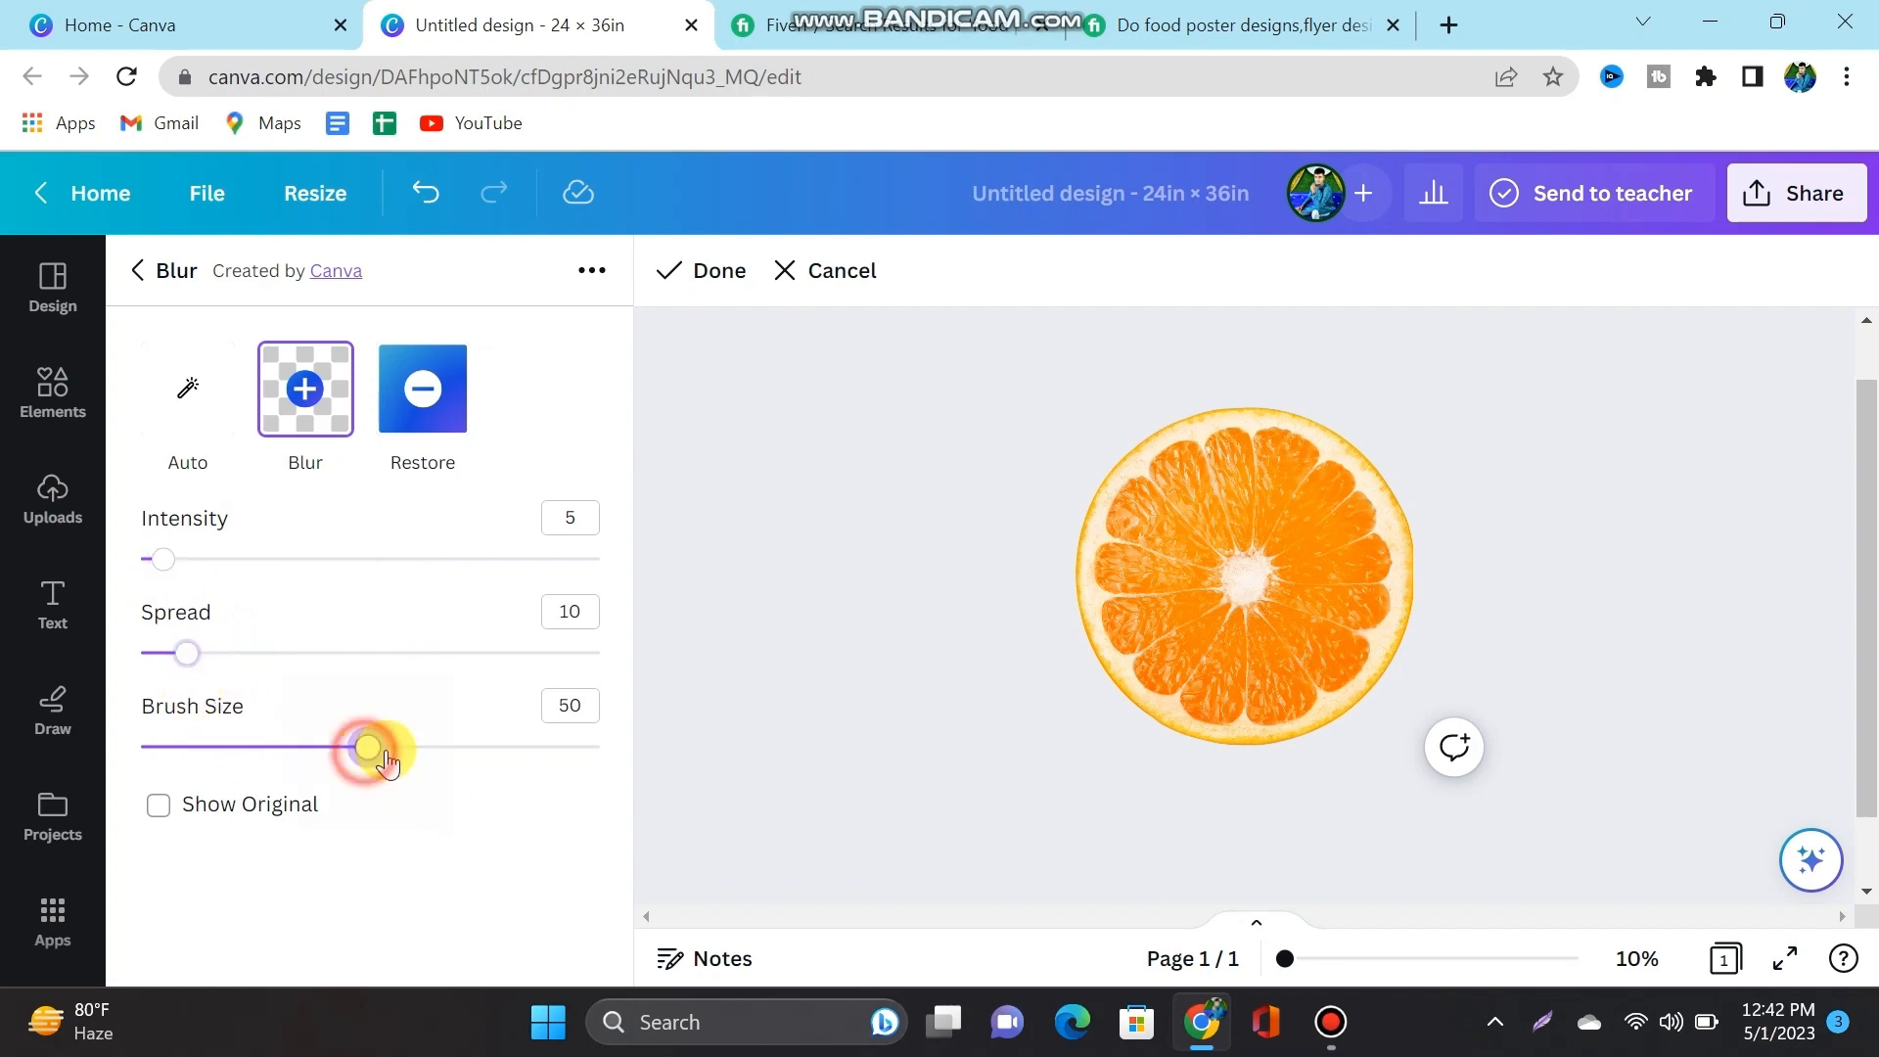
left_click_drag(368, 749, 512, 753)
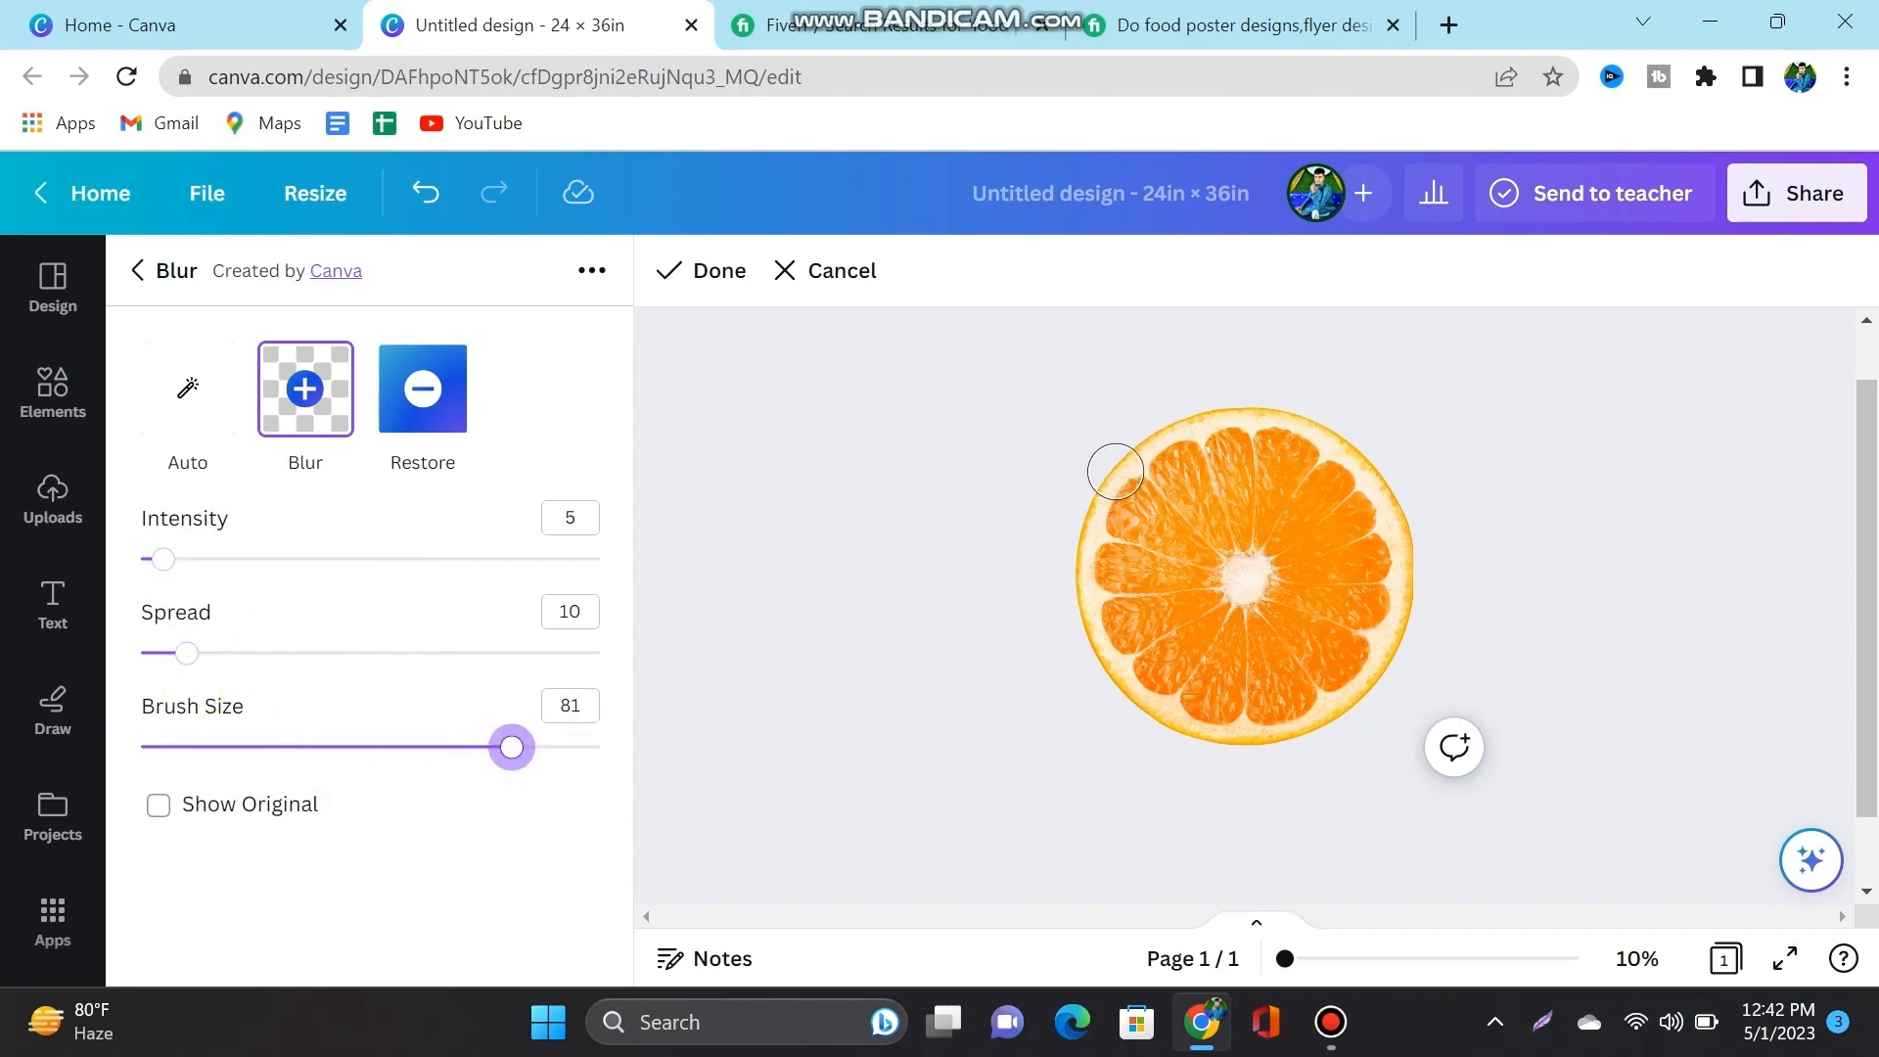
mouse_move(1114, 471)
left_mouse_down()
mouse_move(1326, 408)
mouse_move(1441, 426)
mouse_move(1252, 492)
mouse_move(1239, 574)
mouse_move(1374, 523)
mouse_move(1074, 651)
mouse_move(1366, 604)
mouse_move(1195, 678)
mouse_move(1085, 674)
mouse_move(1272, 725)
left_mouse_up()
left_click_drag(1093, 715, 1254, 706)
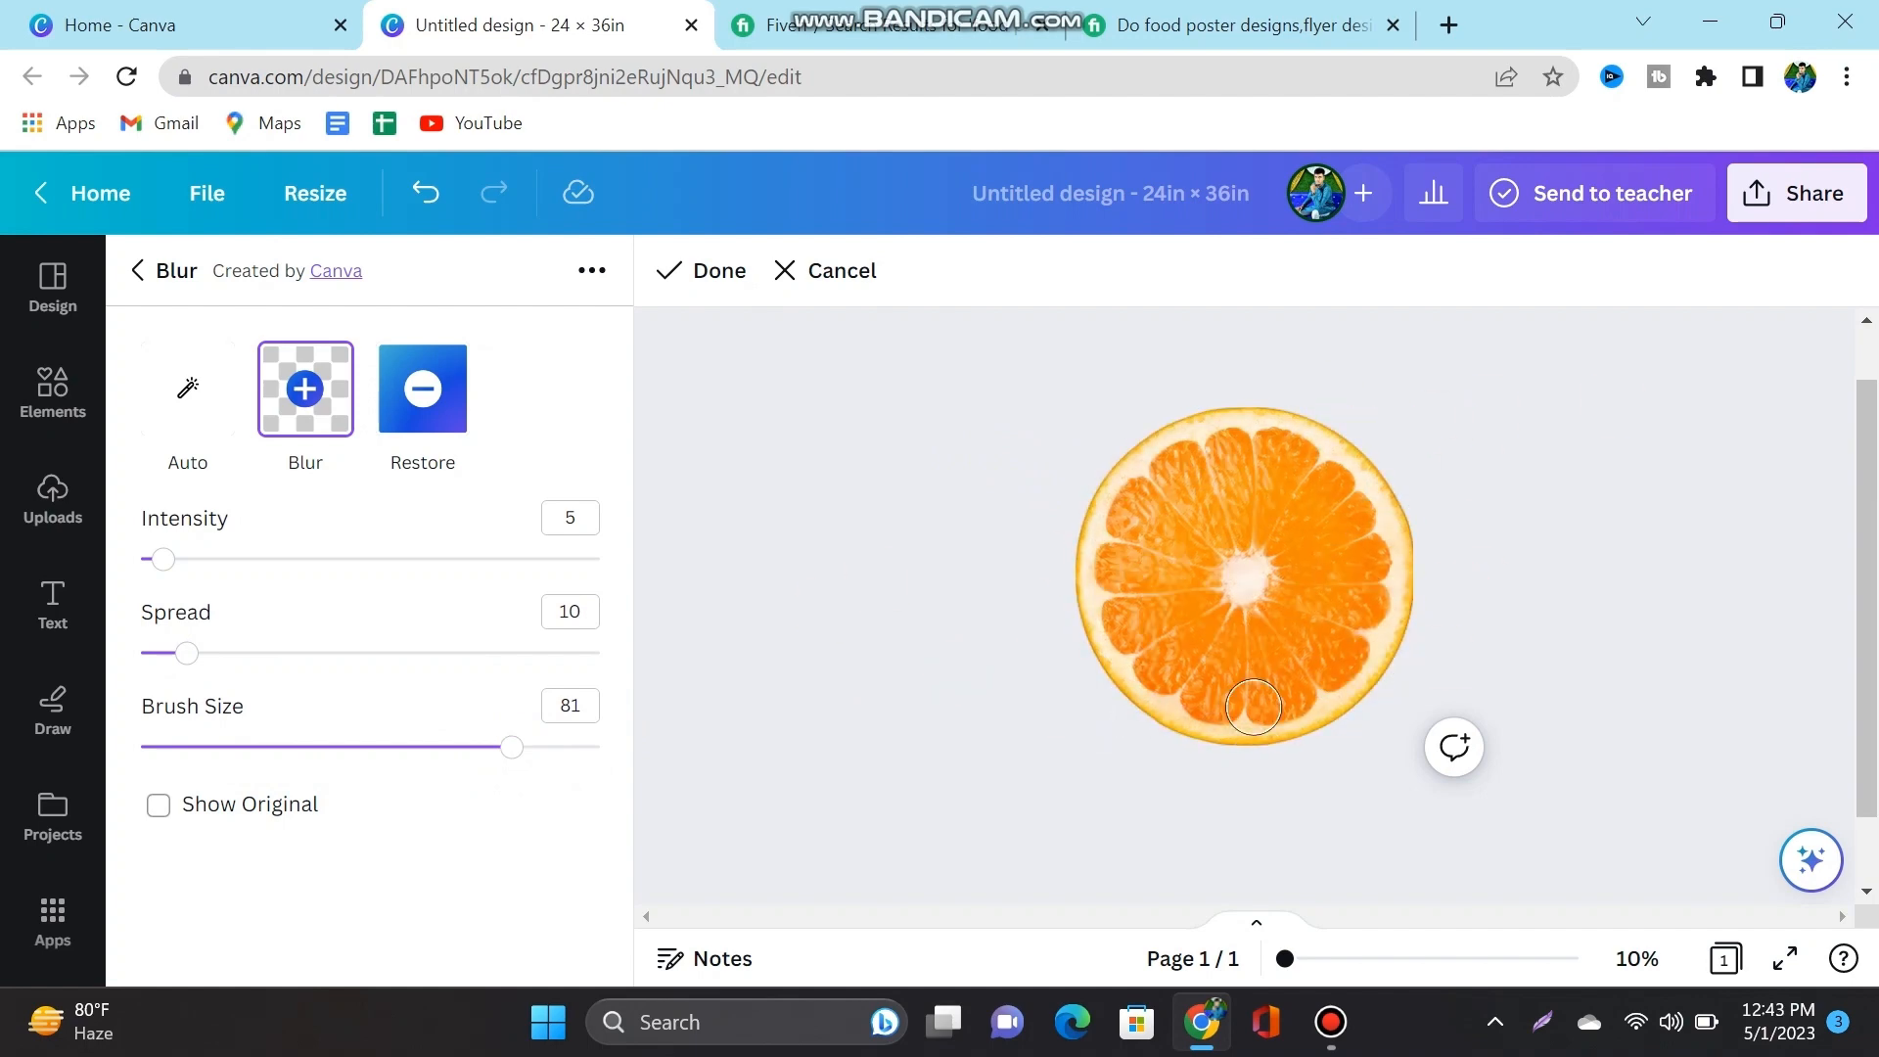
left_click(688, 281)
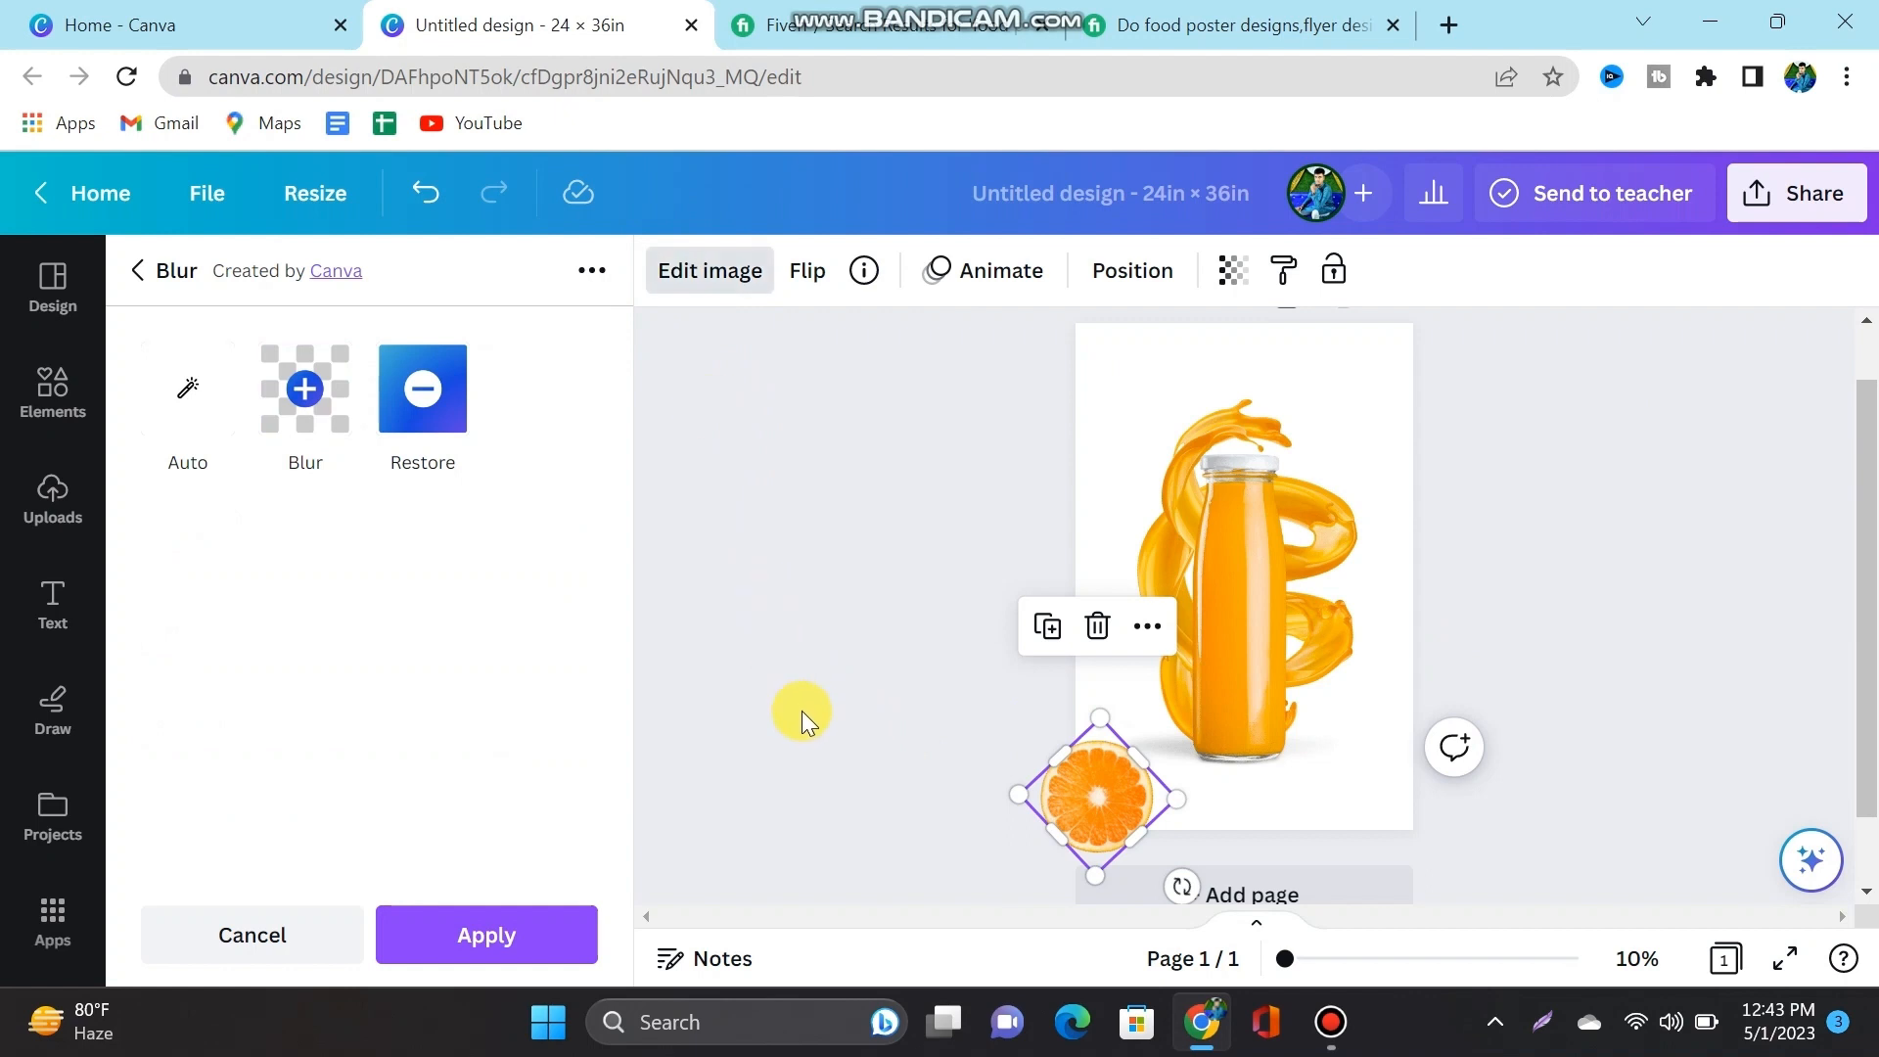
left_click(534, 941)
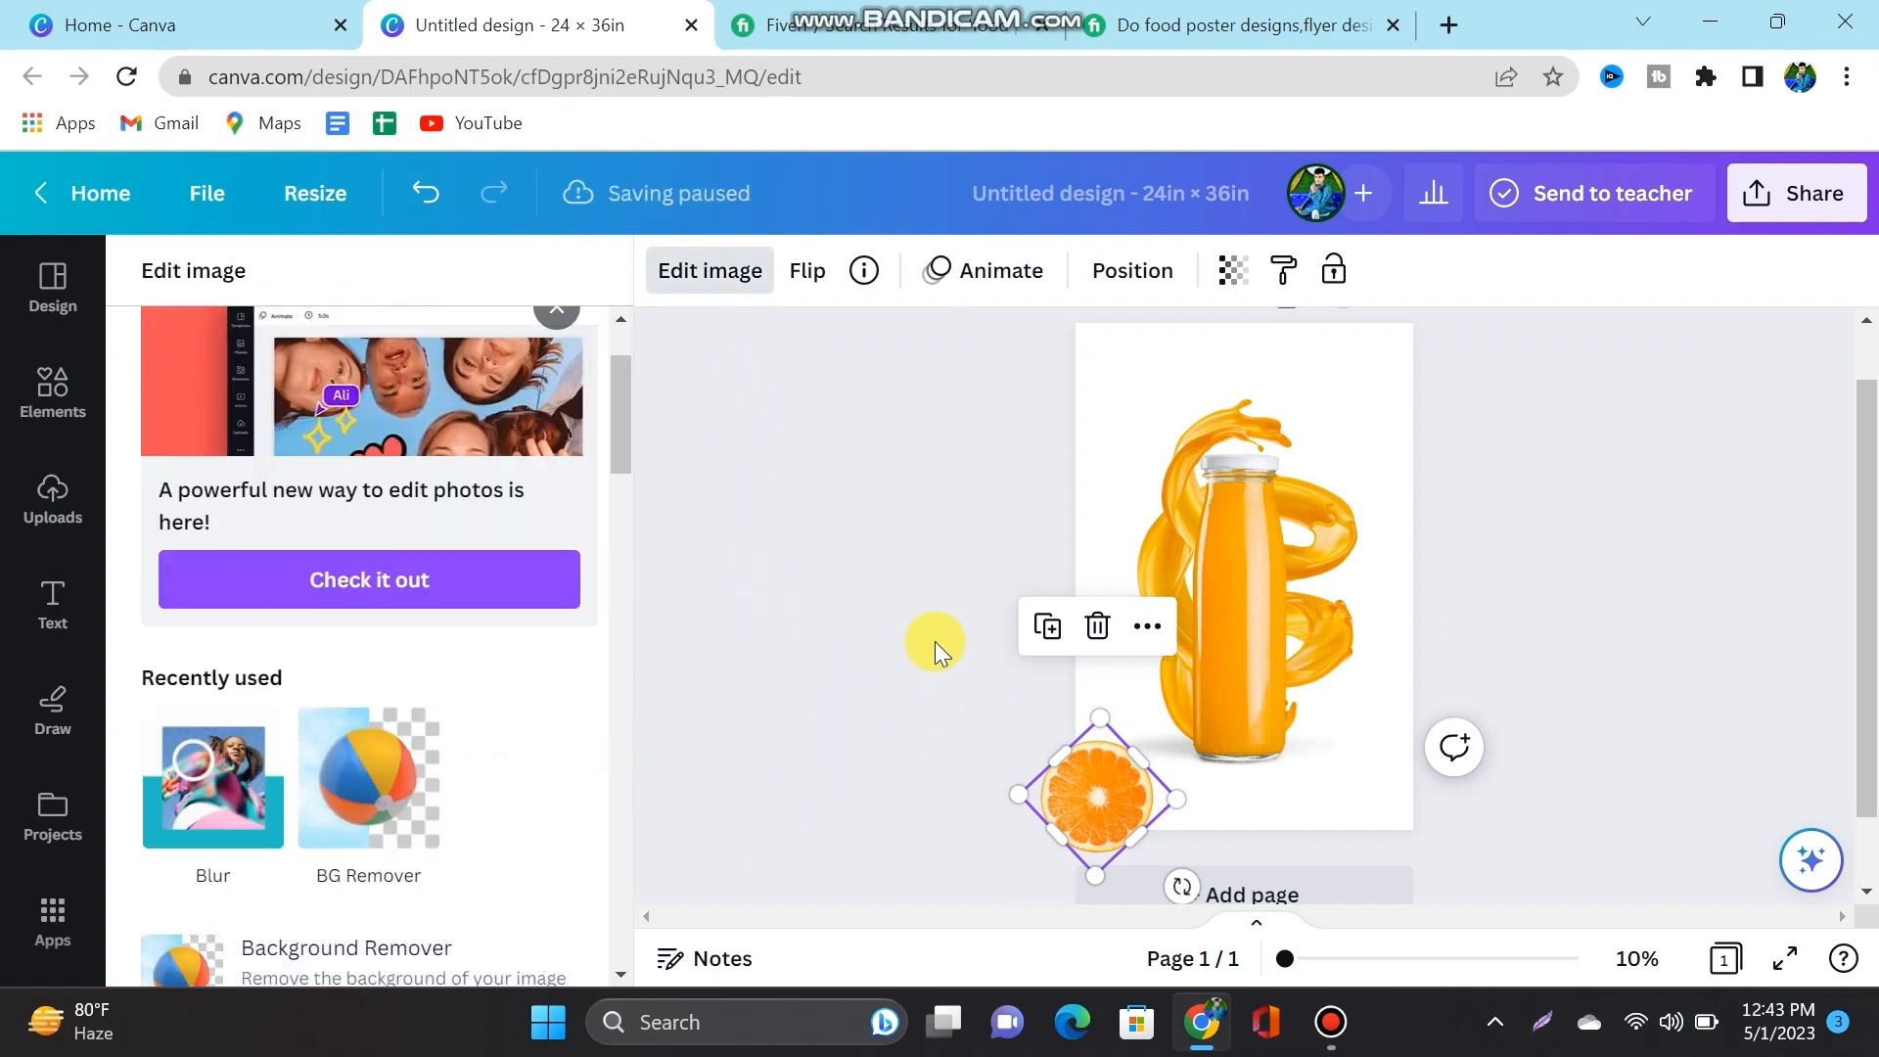
Step: Return to the elements, repeat the recent "orange slice" search, and show all its photos
left_click(49, 386)
left_click(222, 290)
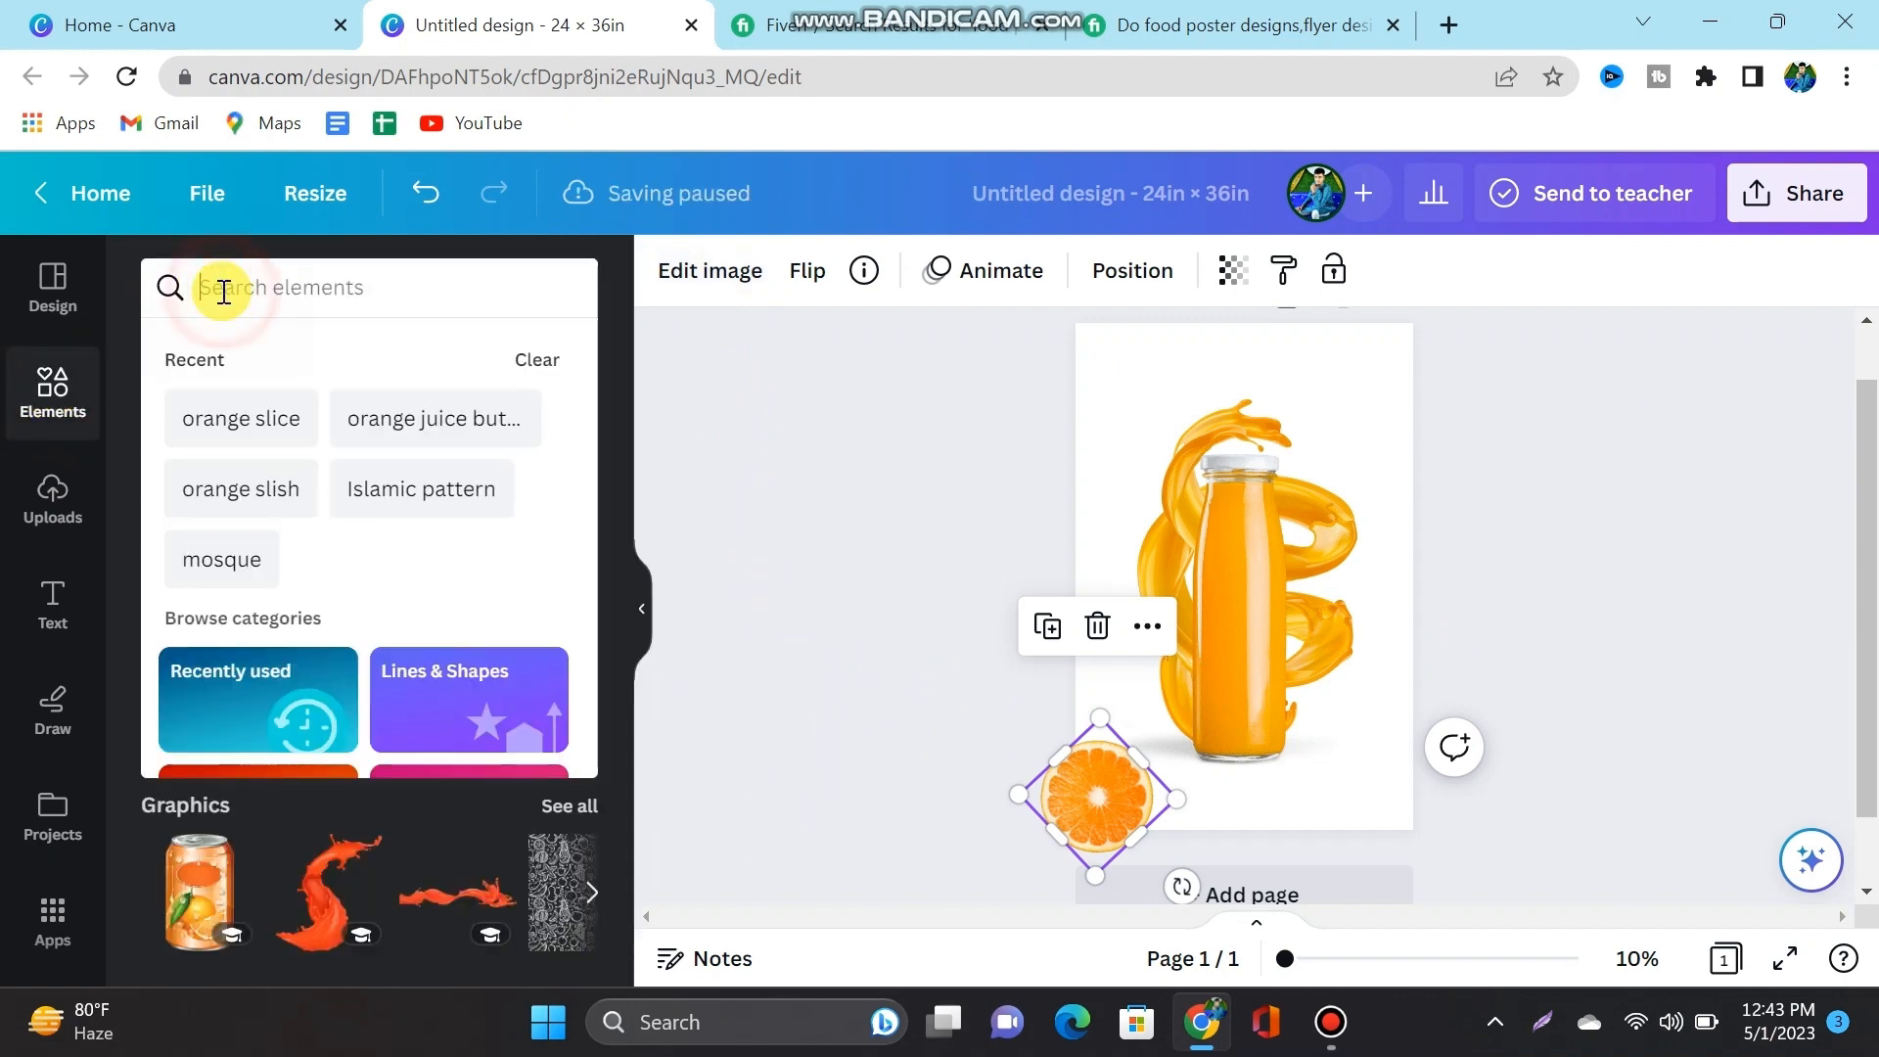
left_click(250, 401)
left_click(573, 704)
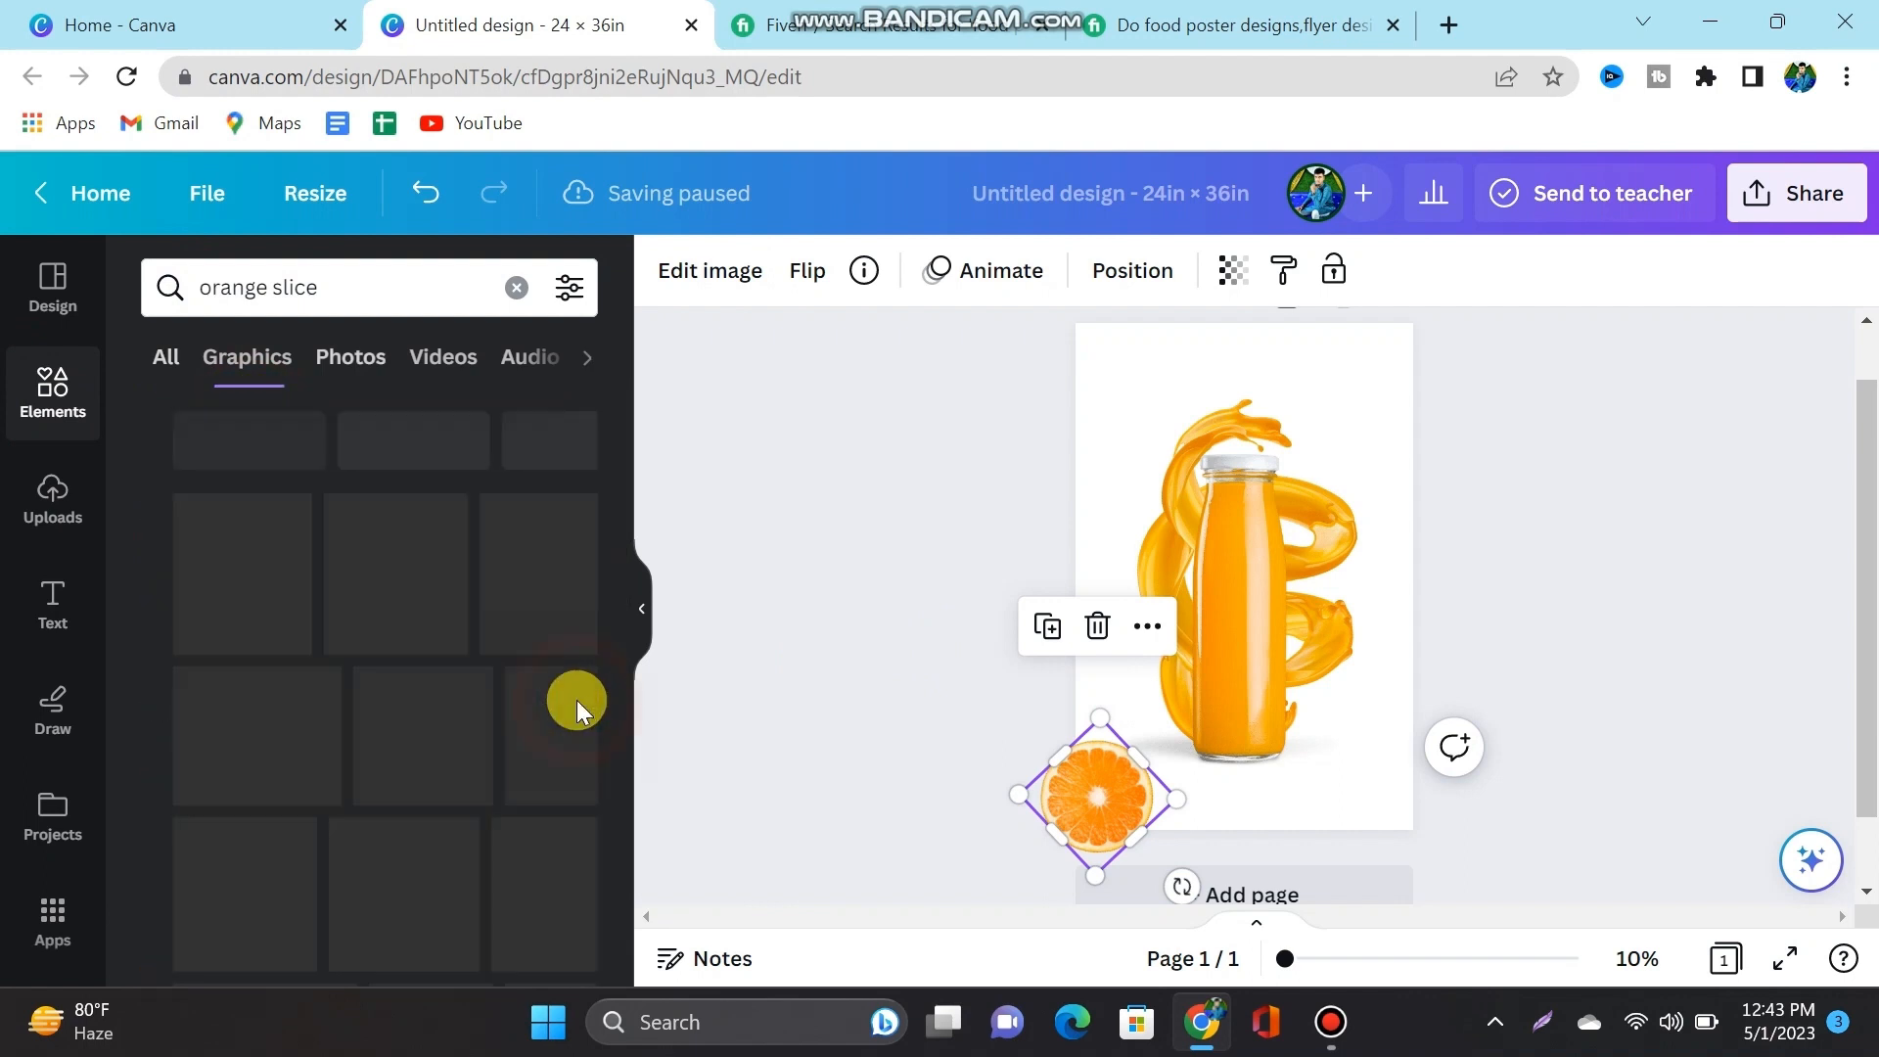
Step: Add the round yellow-orange slice photo, shrink and rotate it, and place it partly over the page's right edge beside the bottle top
left_click(186, 714)
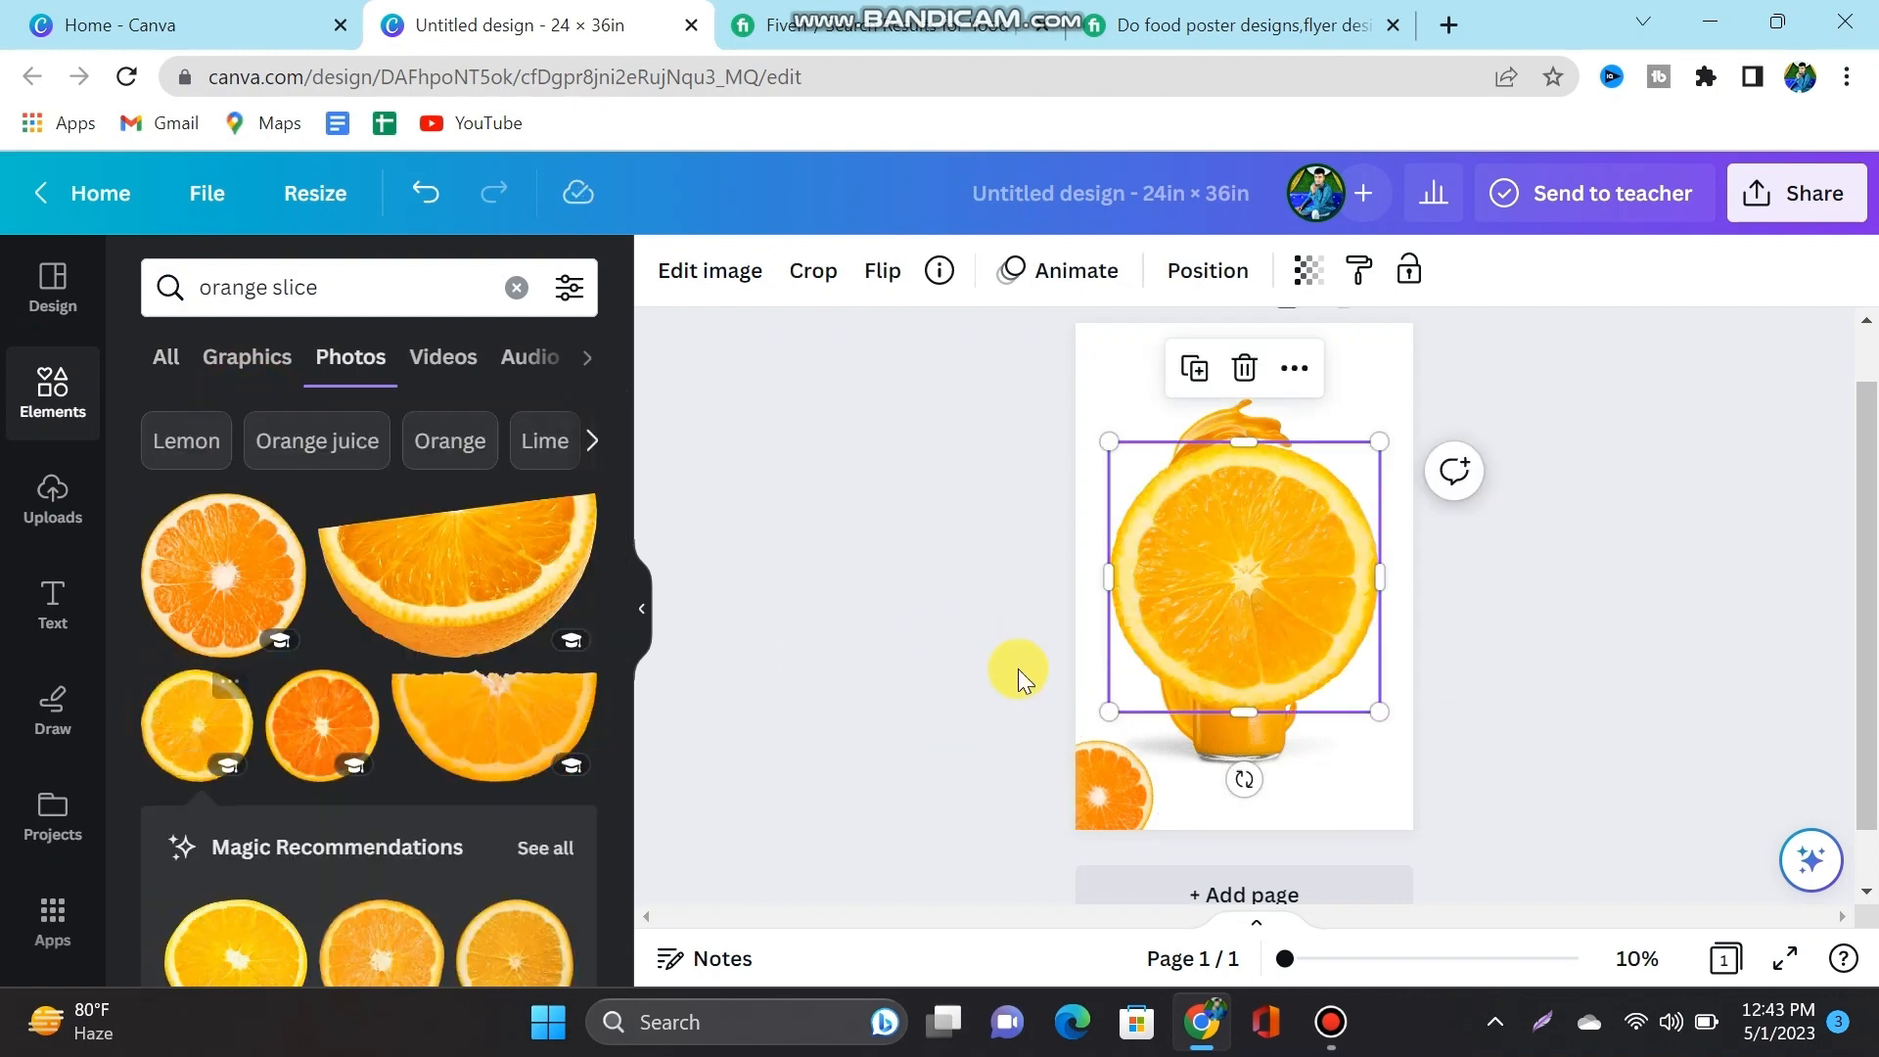
left_click_drag(1113, 448, 1342, 500)
left_click_drag(1321, 607, 1380, 600)
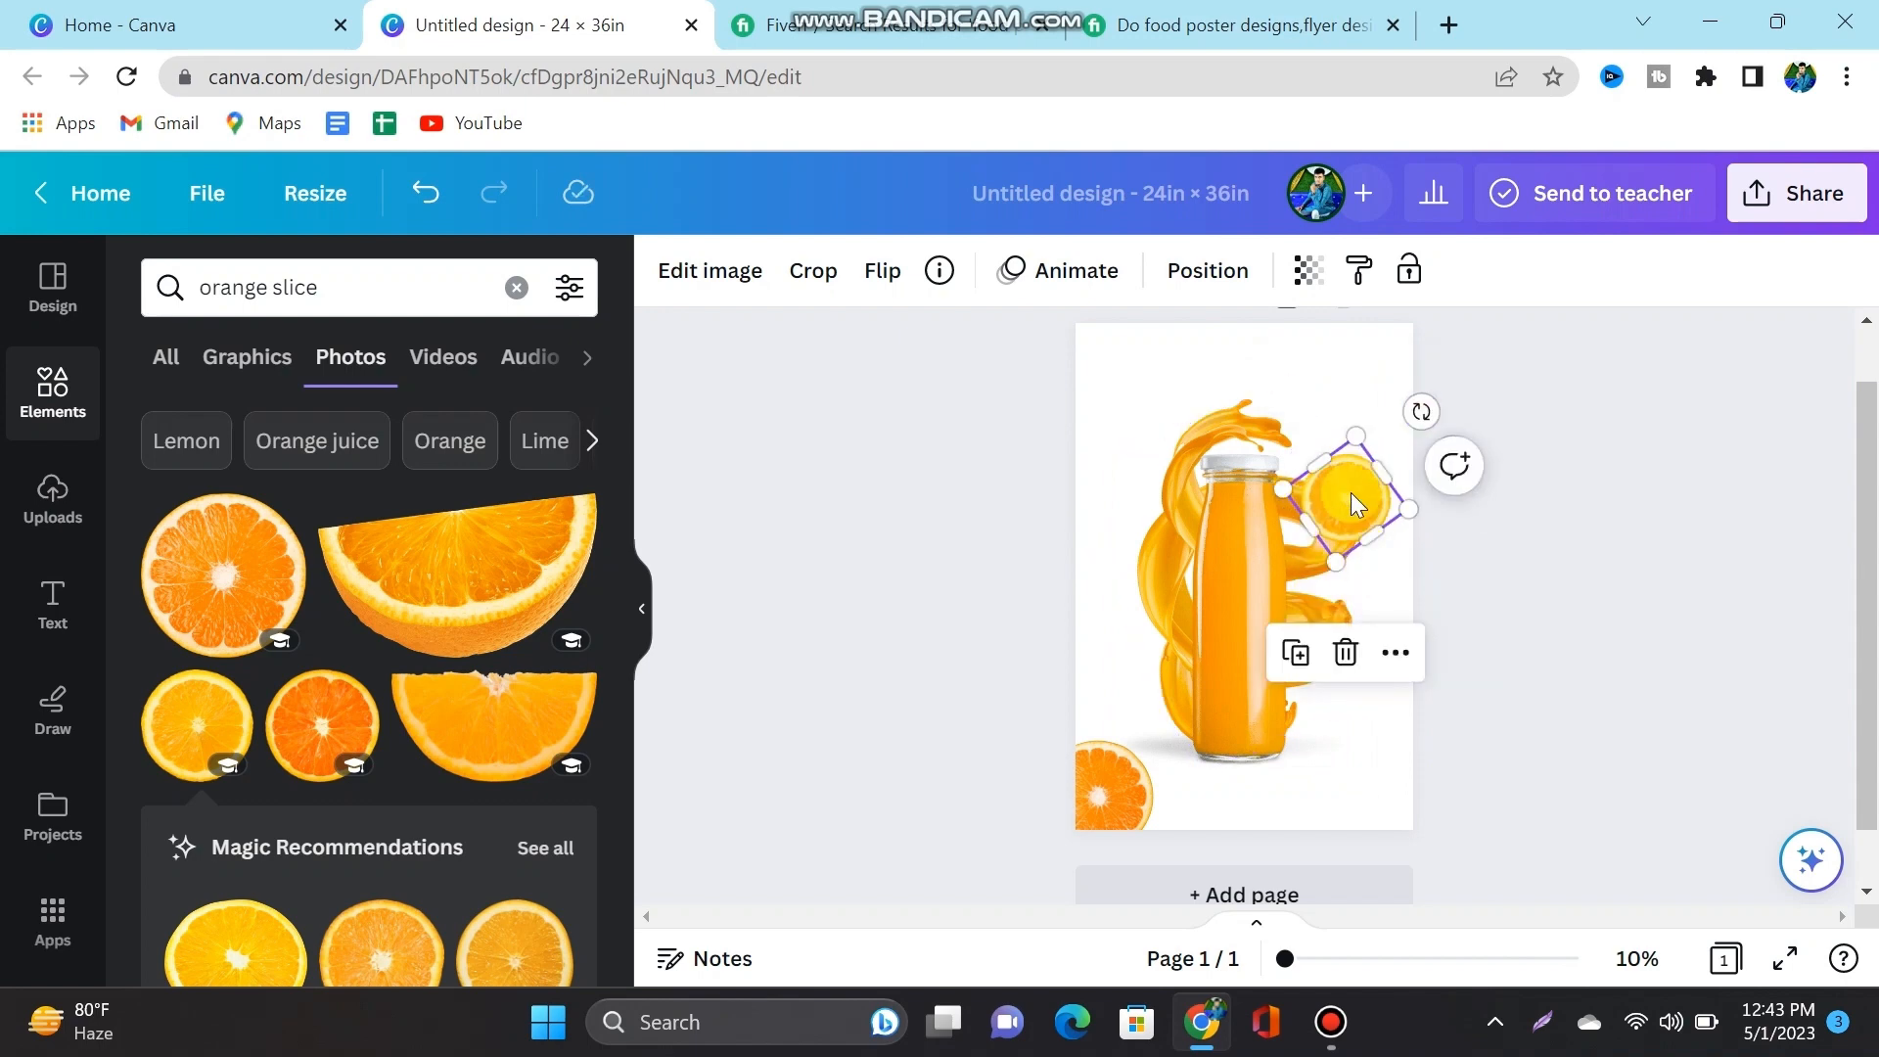
left_click_drag(1355, 504, 1394, 473)
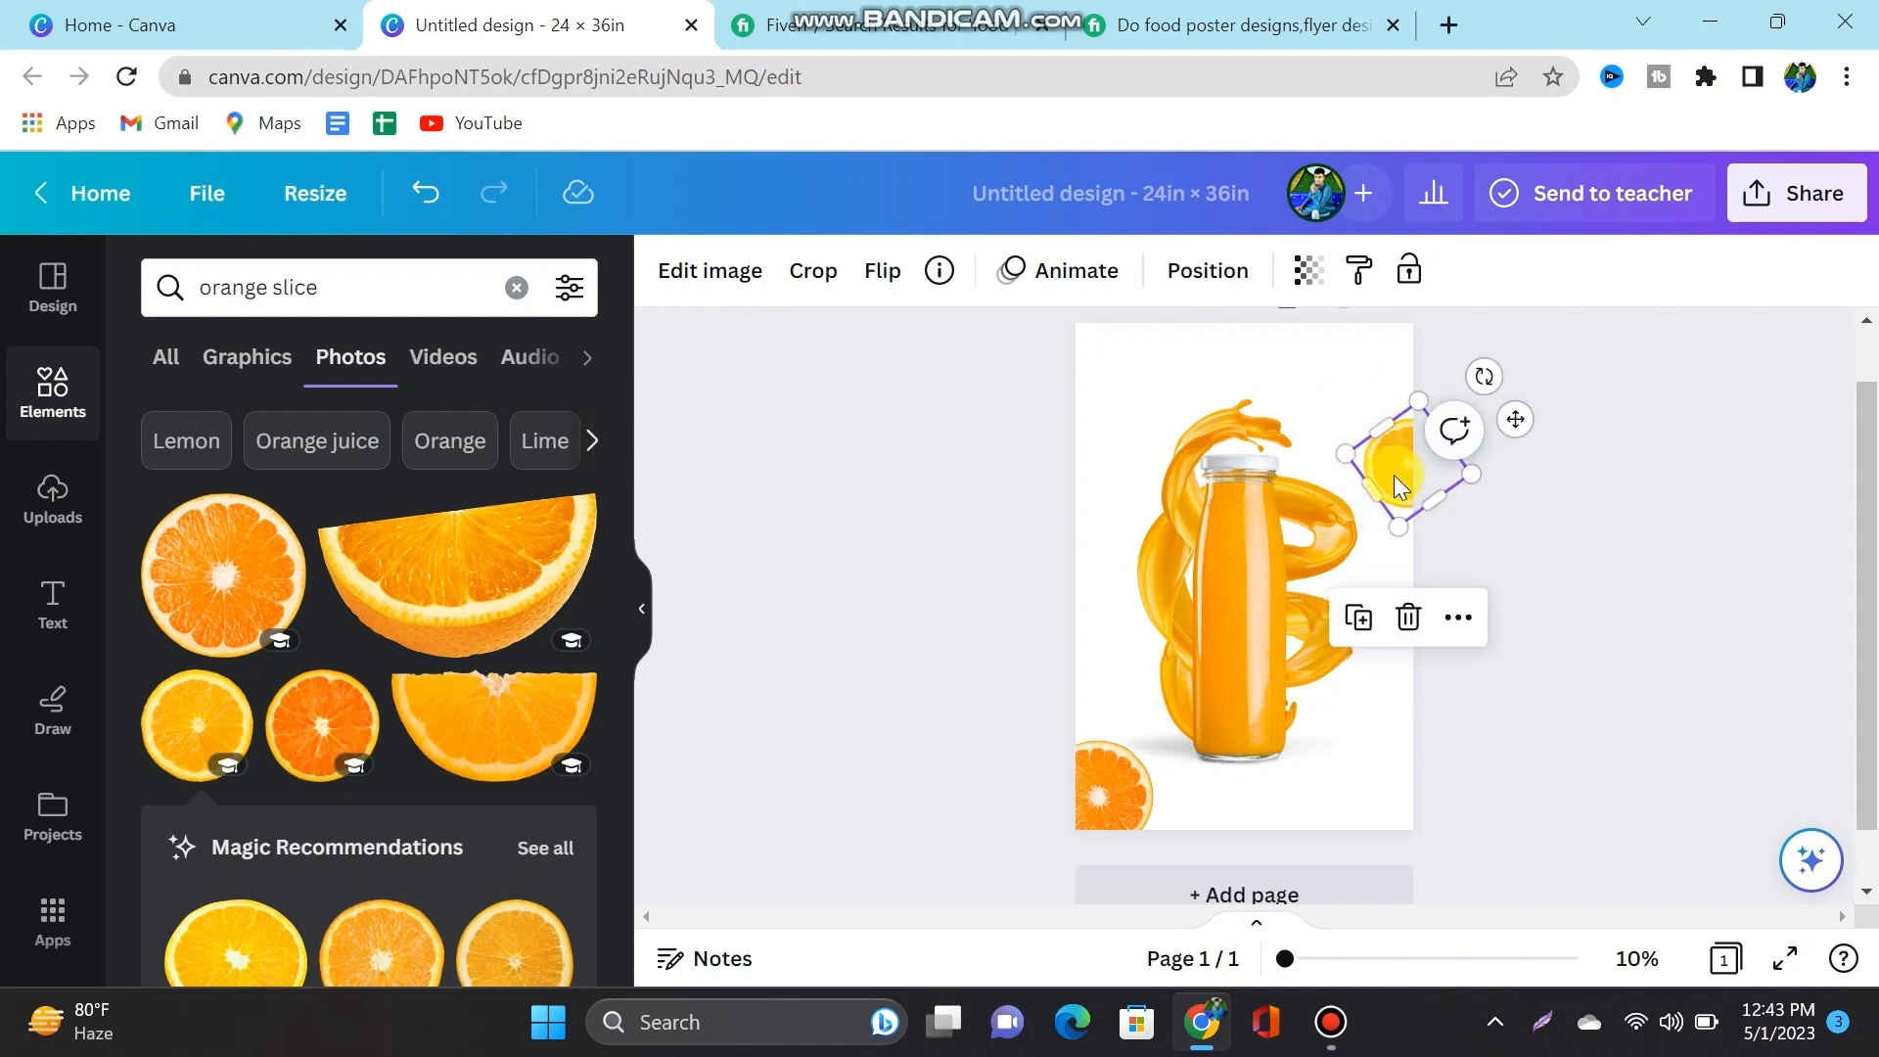
Step: Duplicate the yellow-orange slice, shrink the copy, and place it near the page's upper-left corner
left_click(1360, 619)
left_click_drag(1405, 464, 1137, 398)
left_click_drag(1149, 332, 1134, 374)
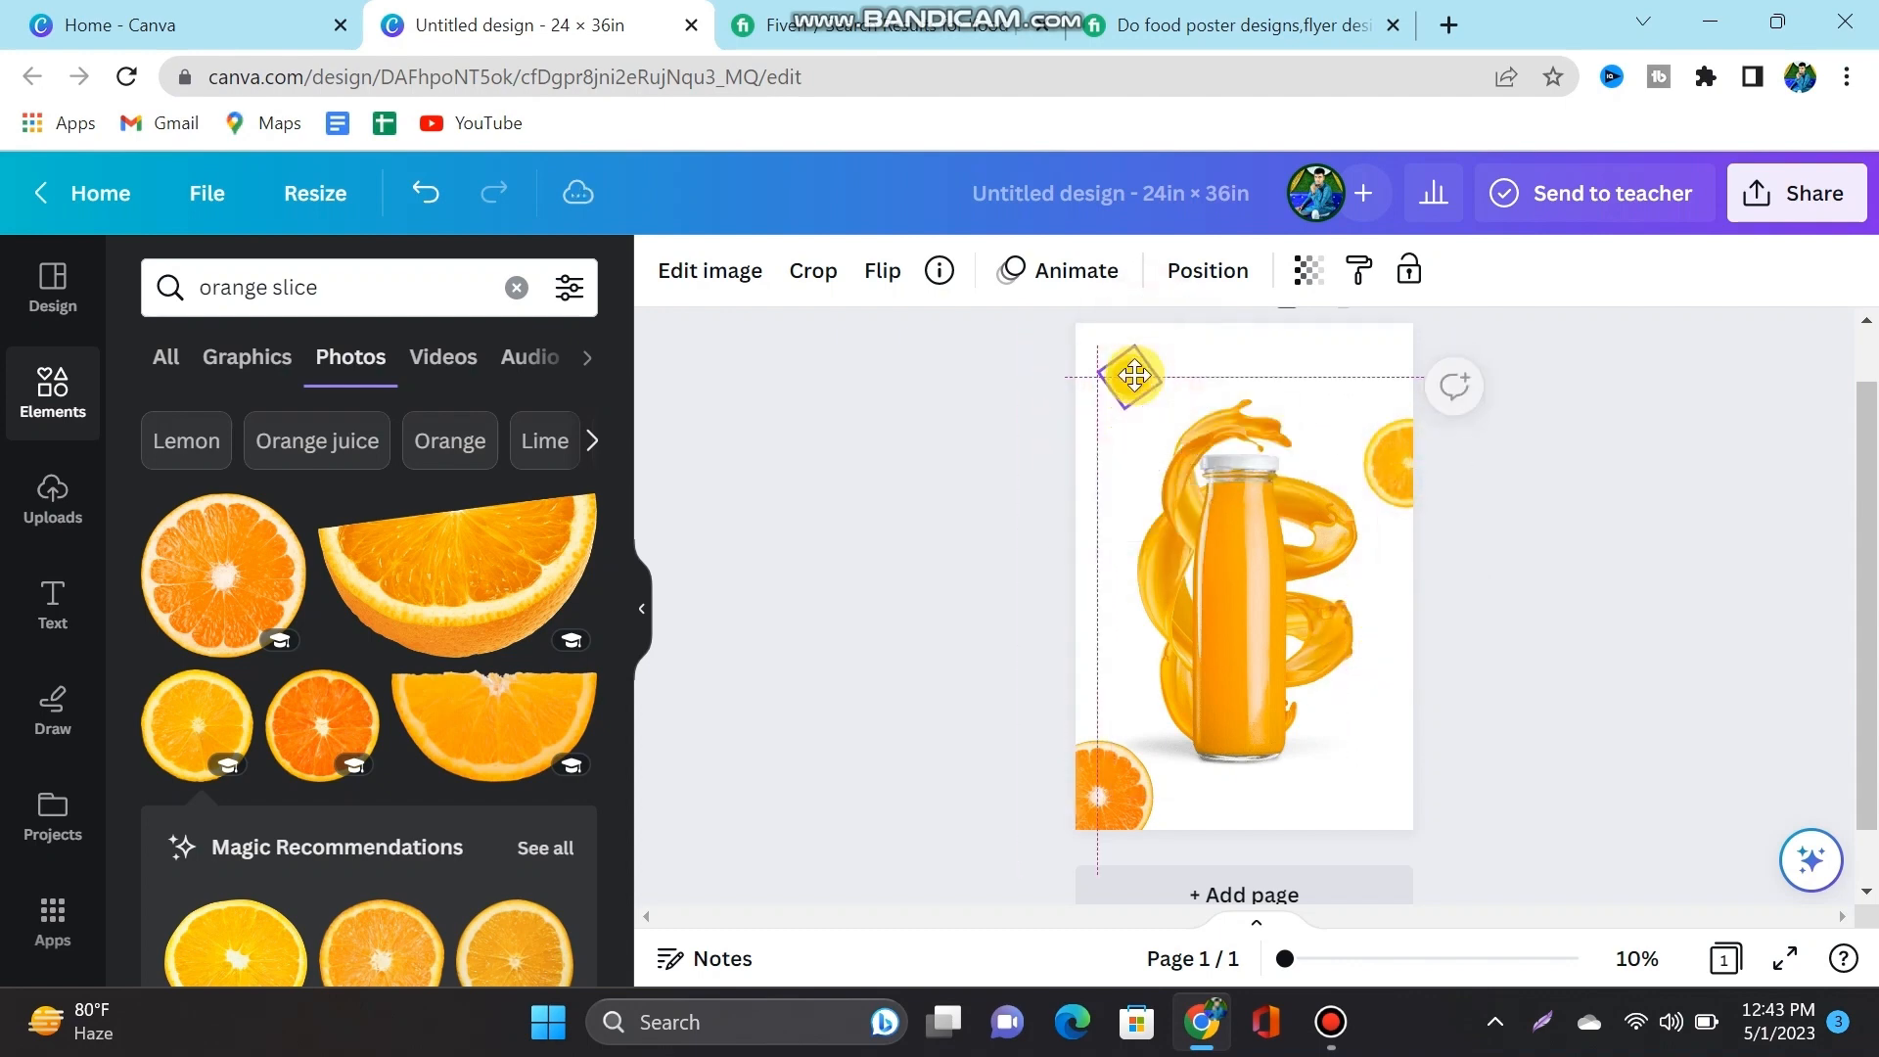
left_click(995, 462)
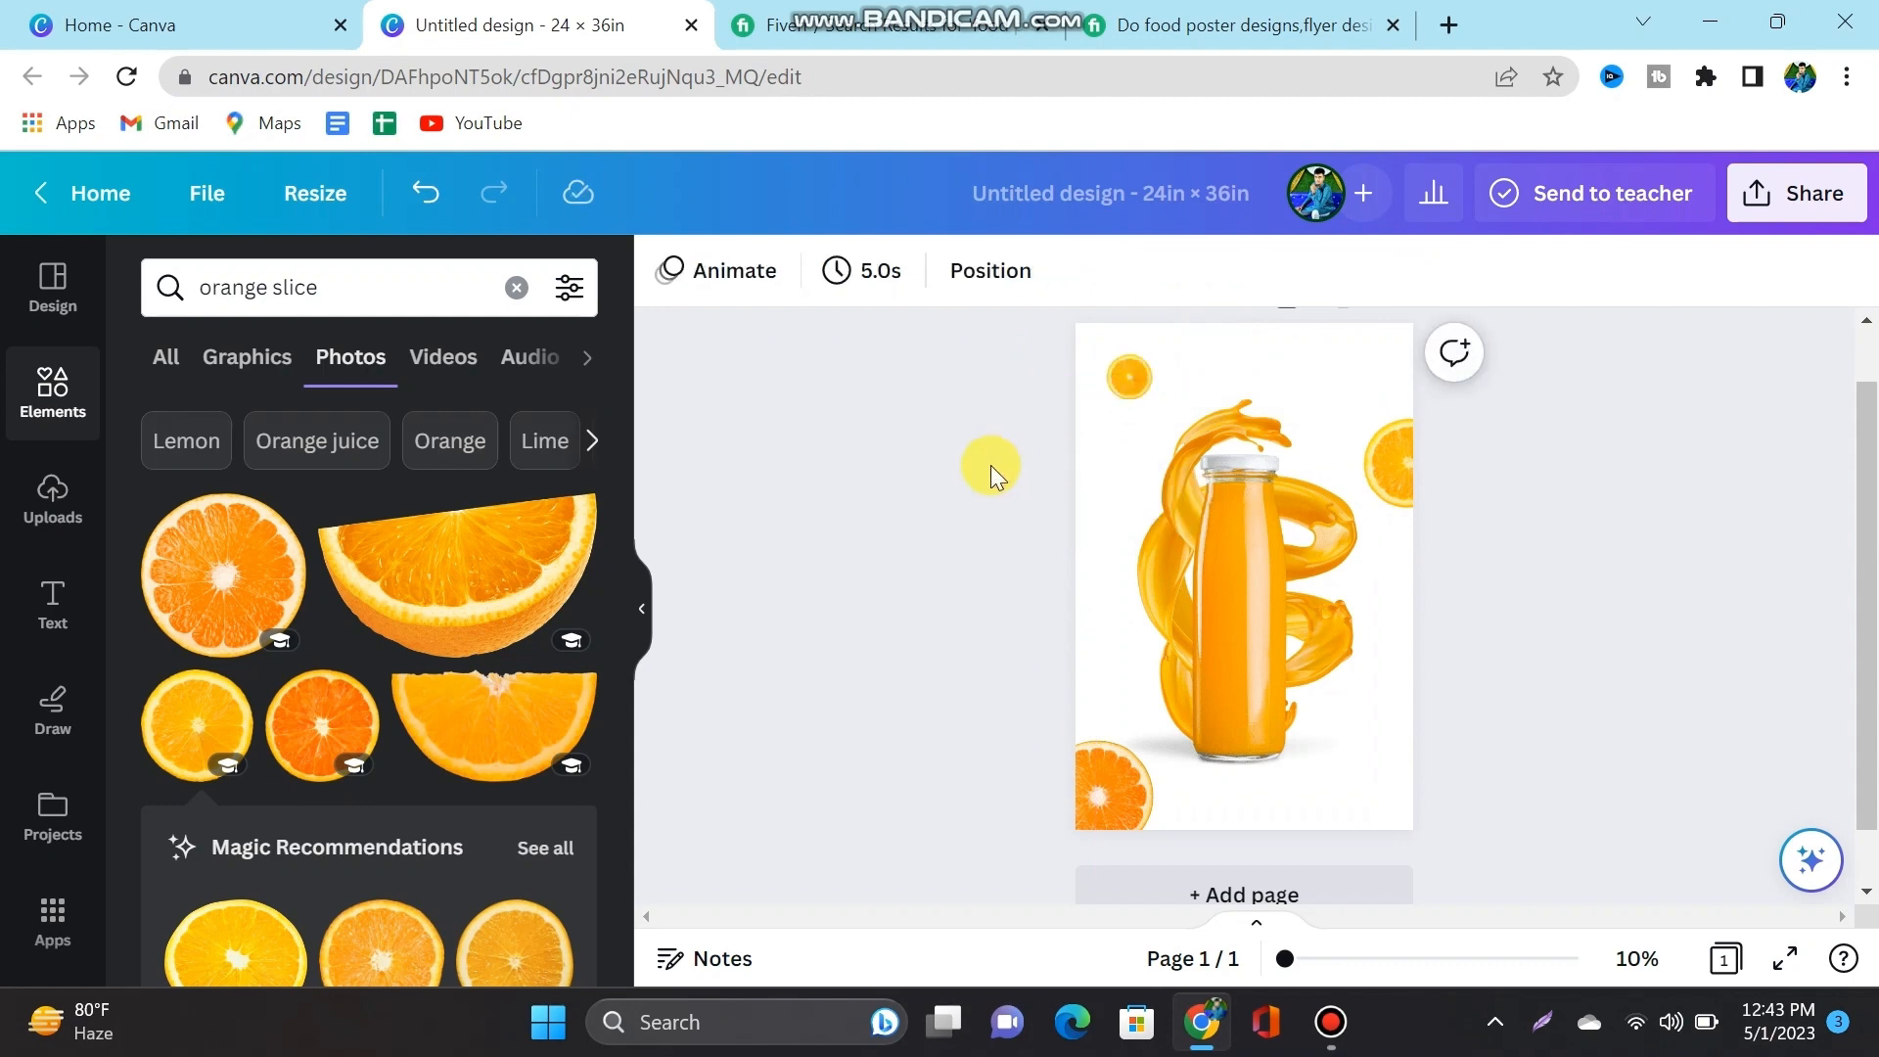
Step: Set the page background to the orange #DF7D00 by sampling the color from the juice splash
left_click(1106, 415)
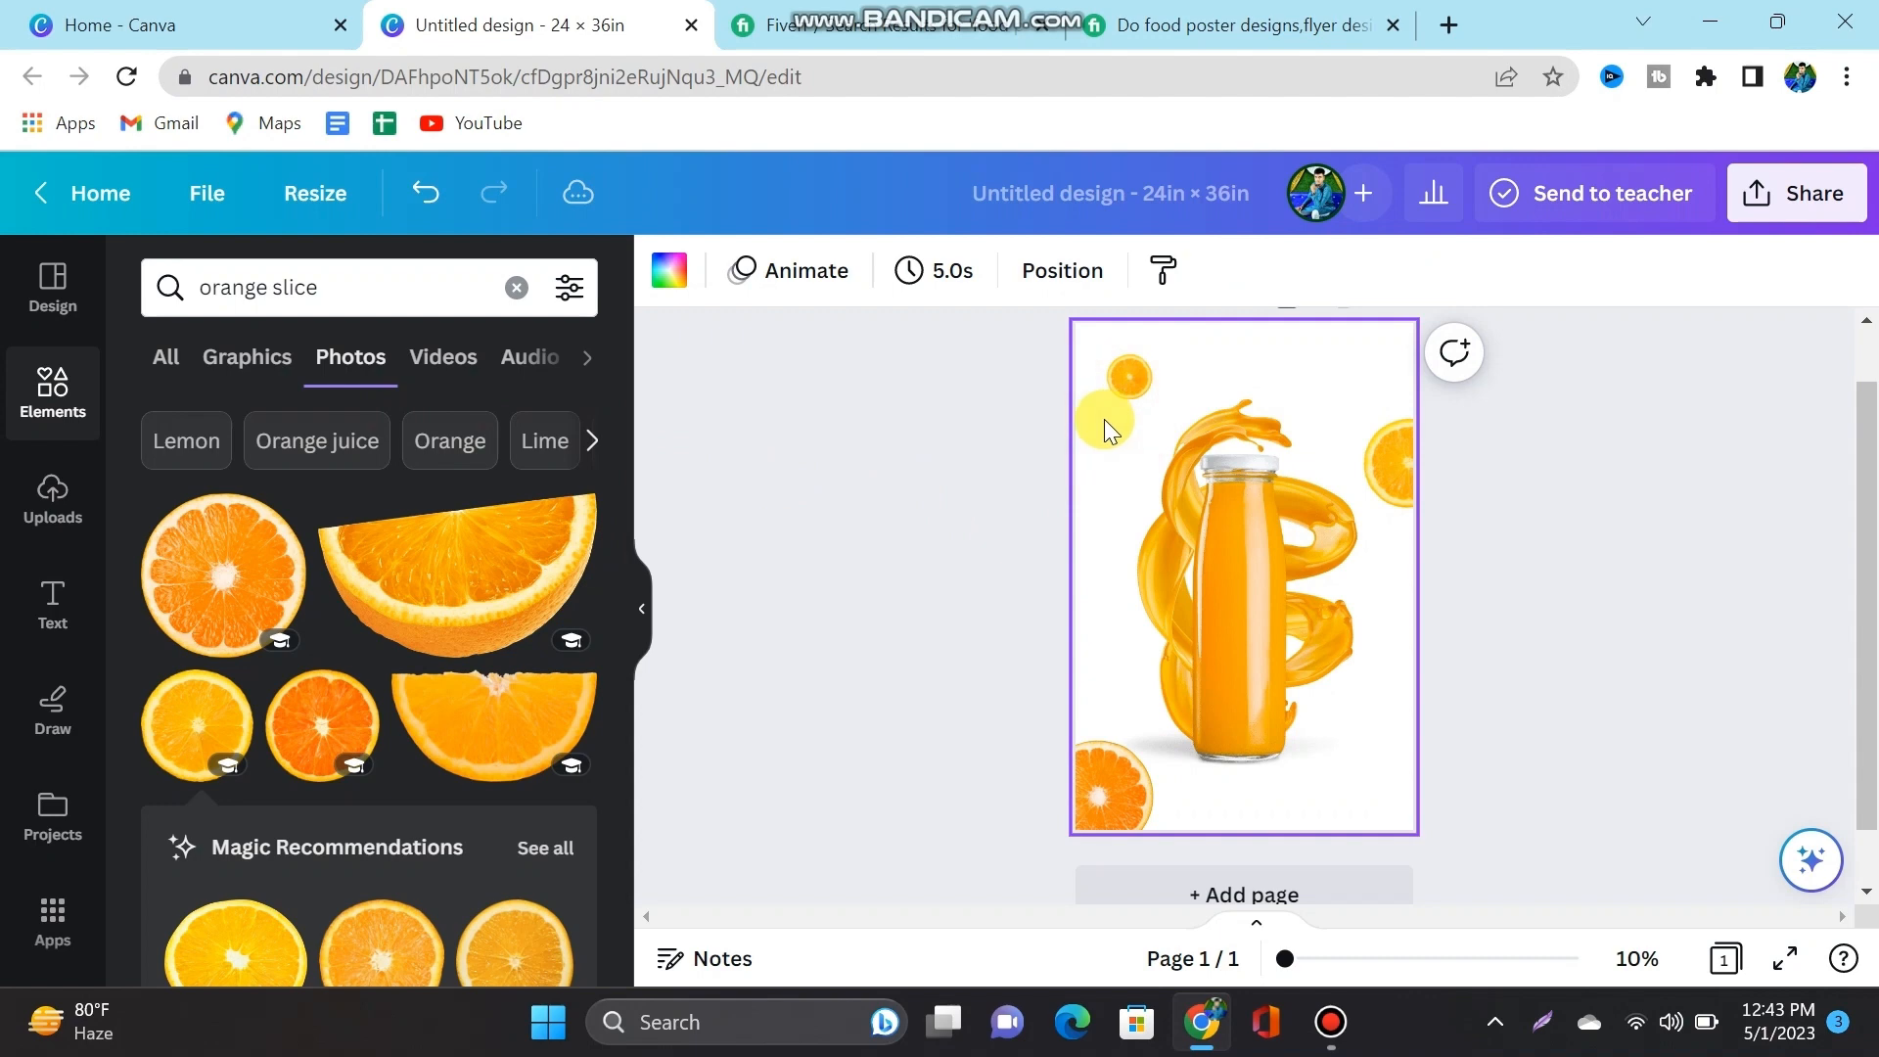
left_click(673, 277)
left_click(167, 448)
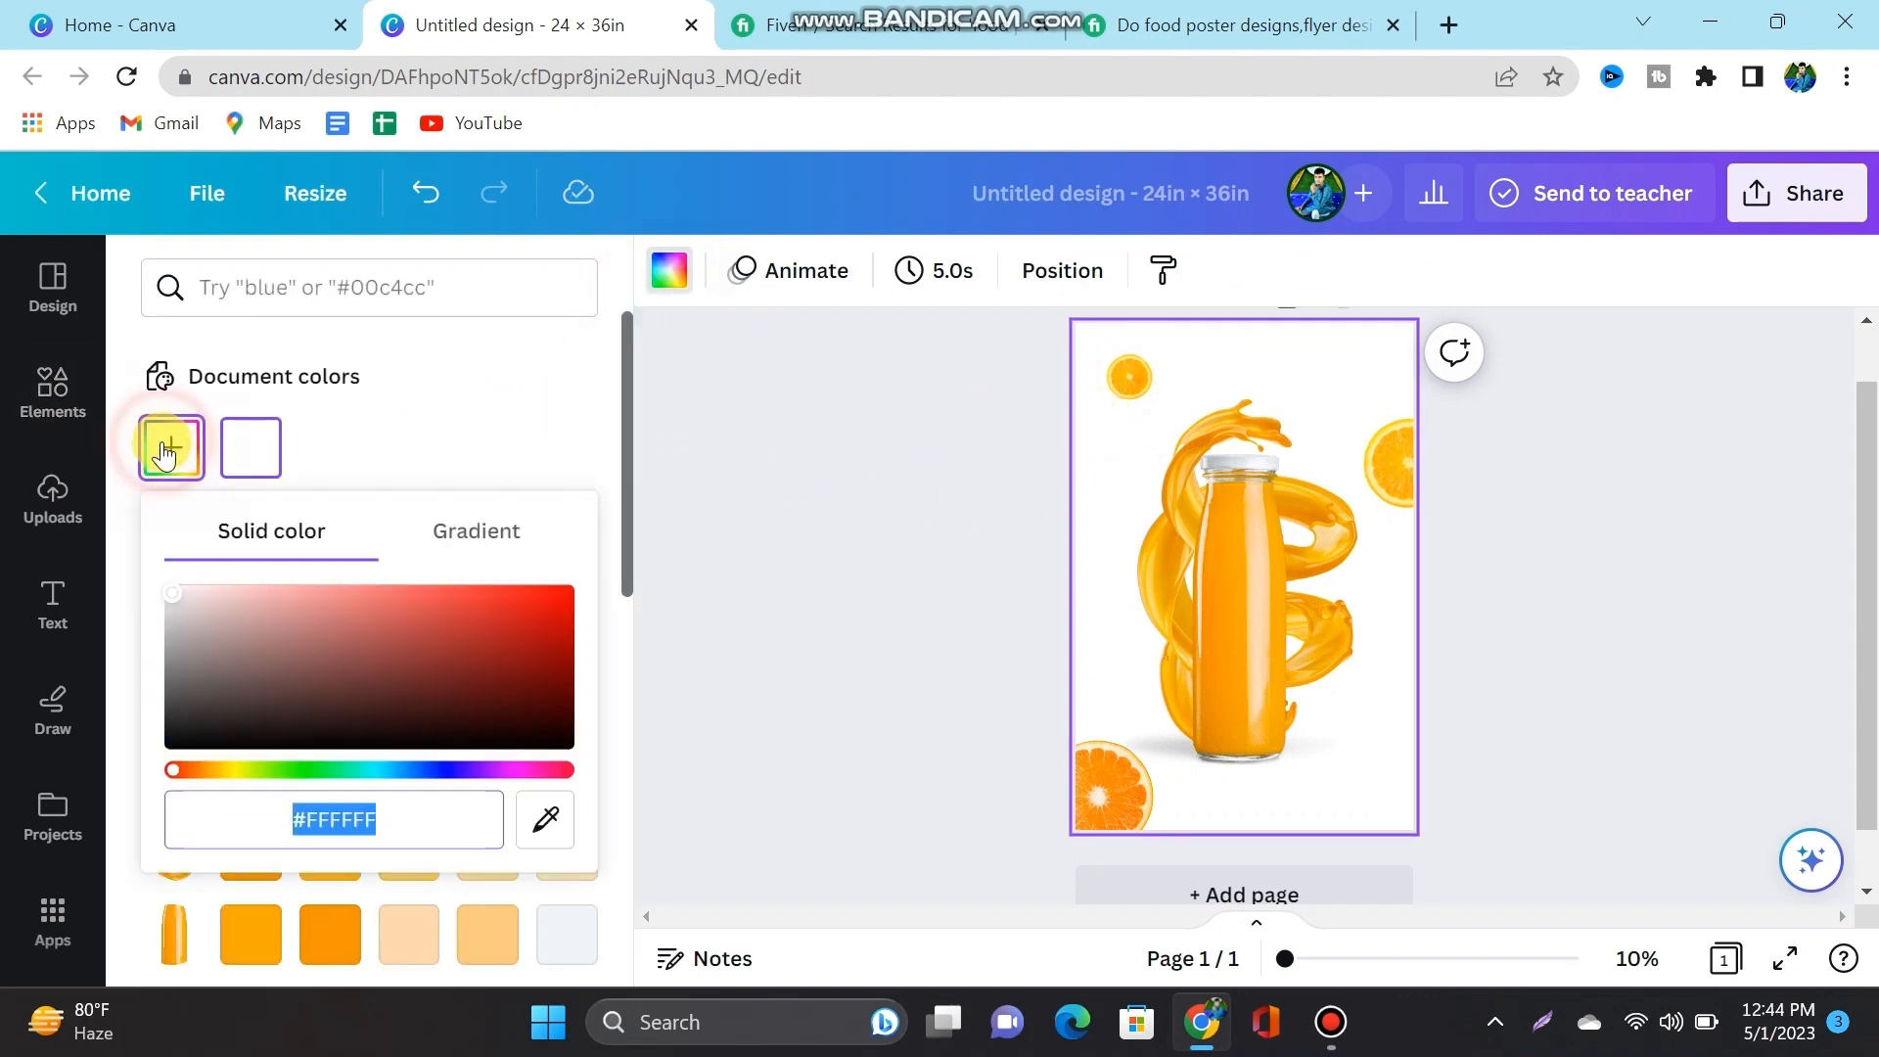
left_click(544, 823)
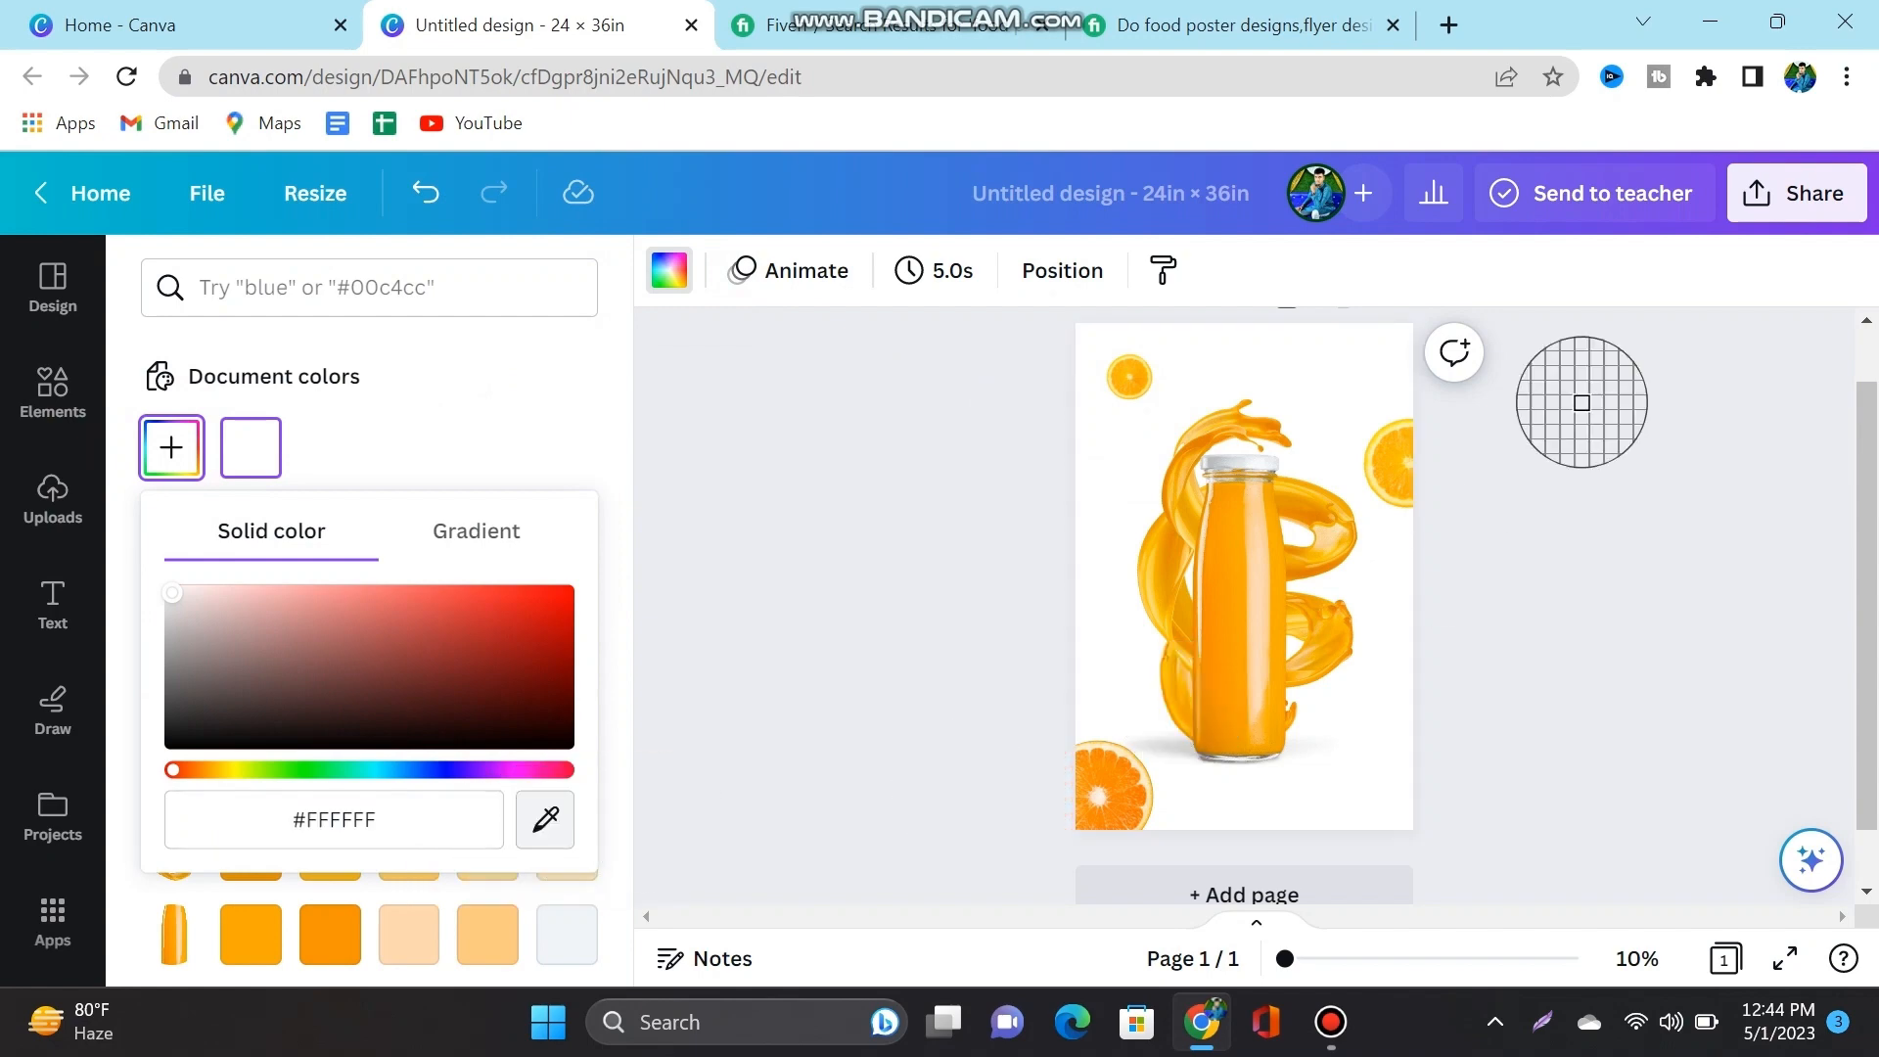
left_click(1271, 427)
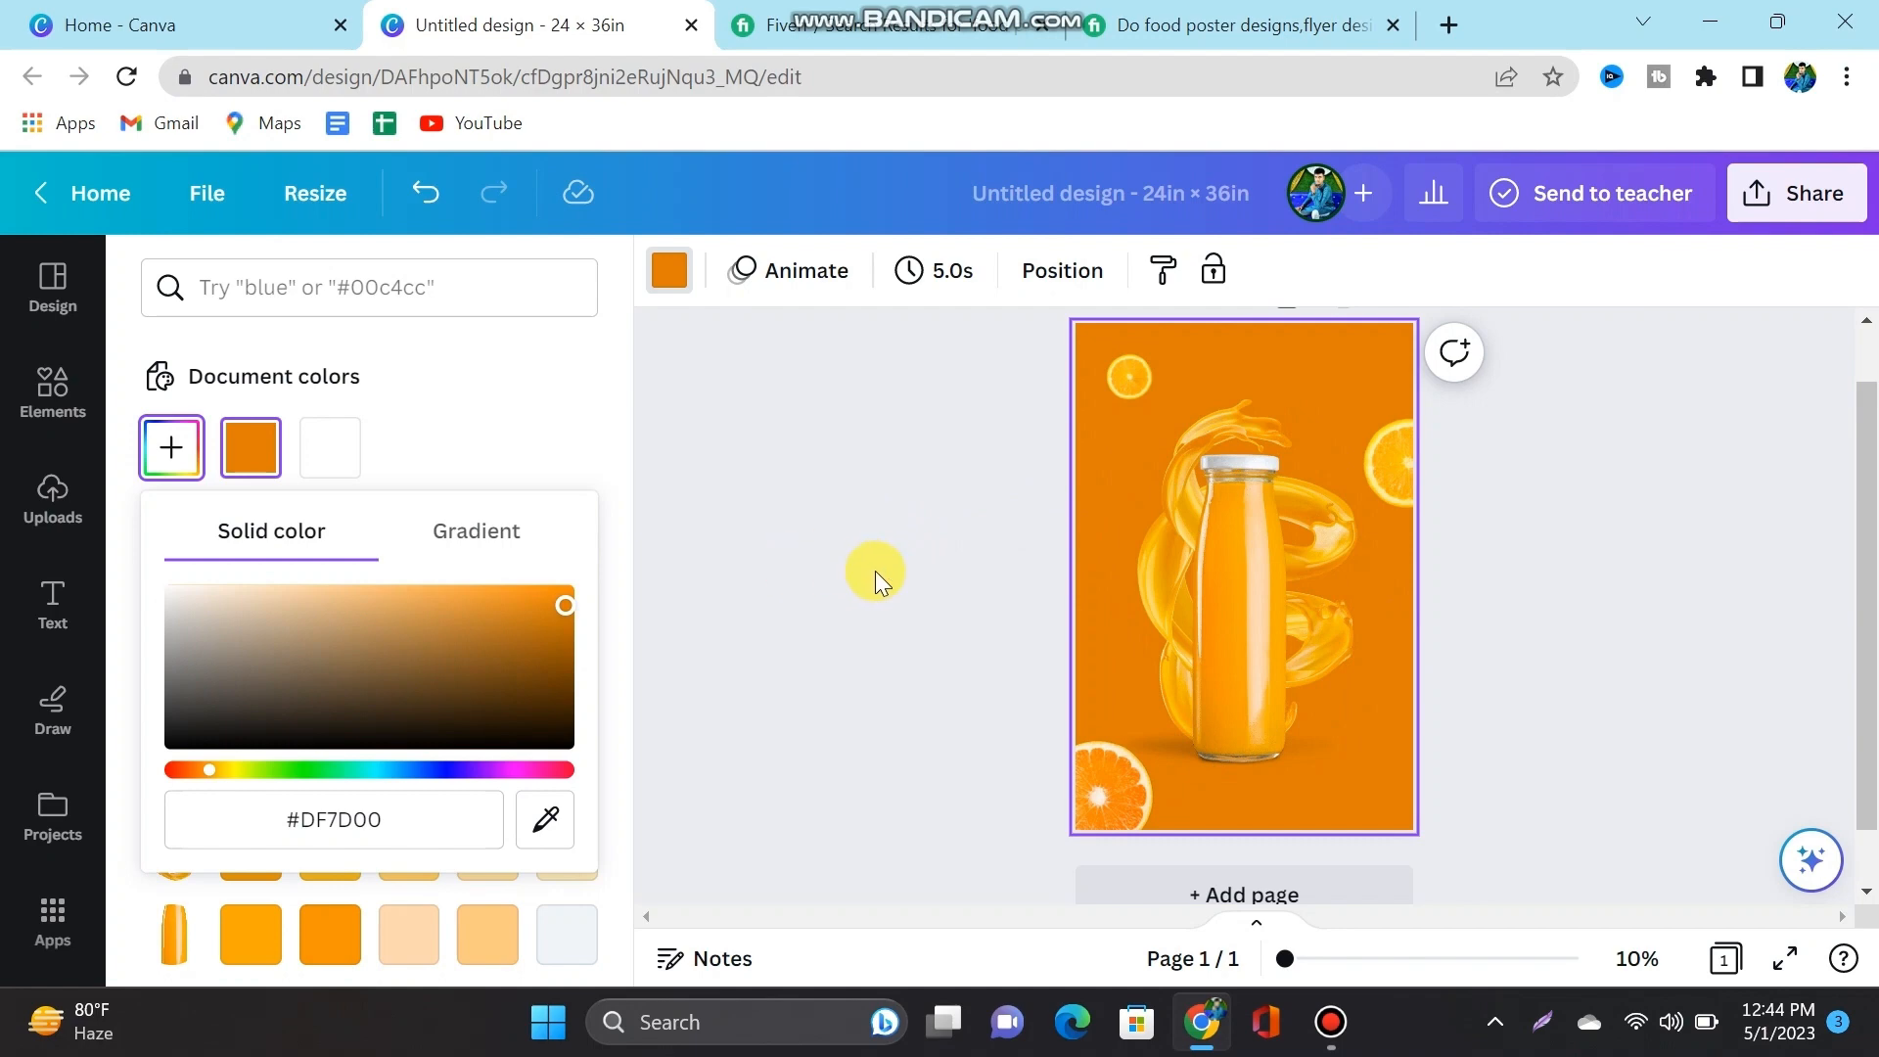
Step: Finish the background color edit, return to the elements, and search for "orange"
left_click(986, 595)
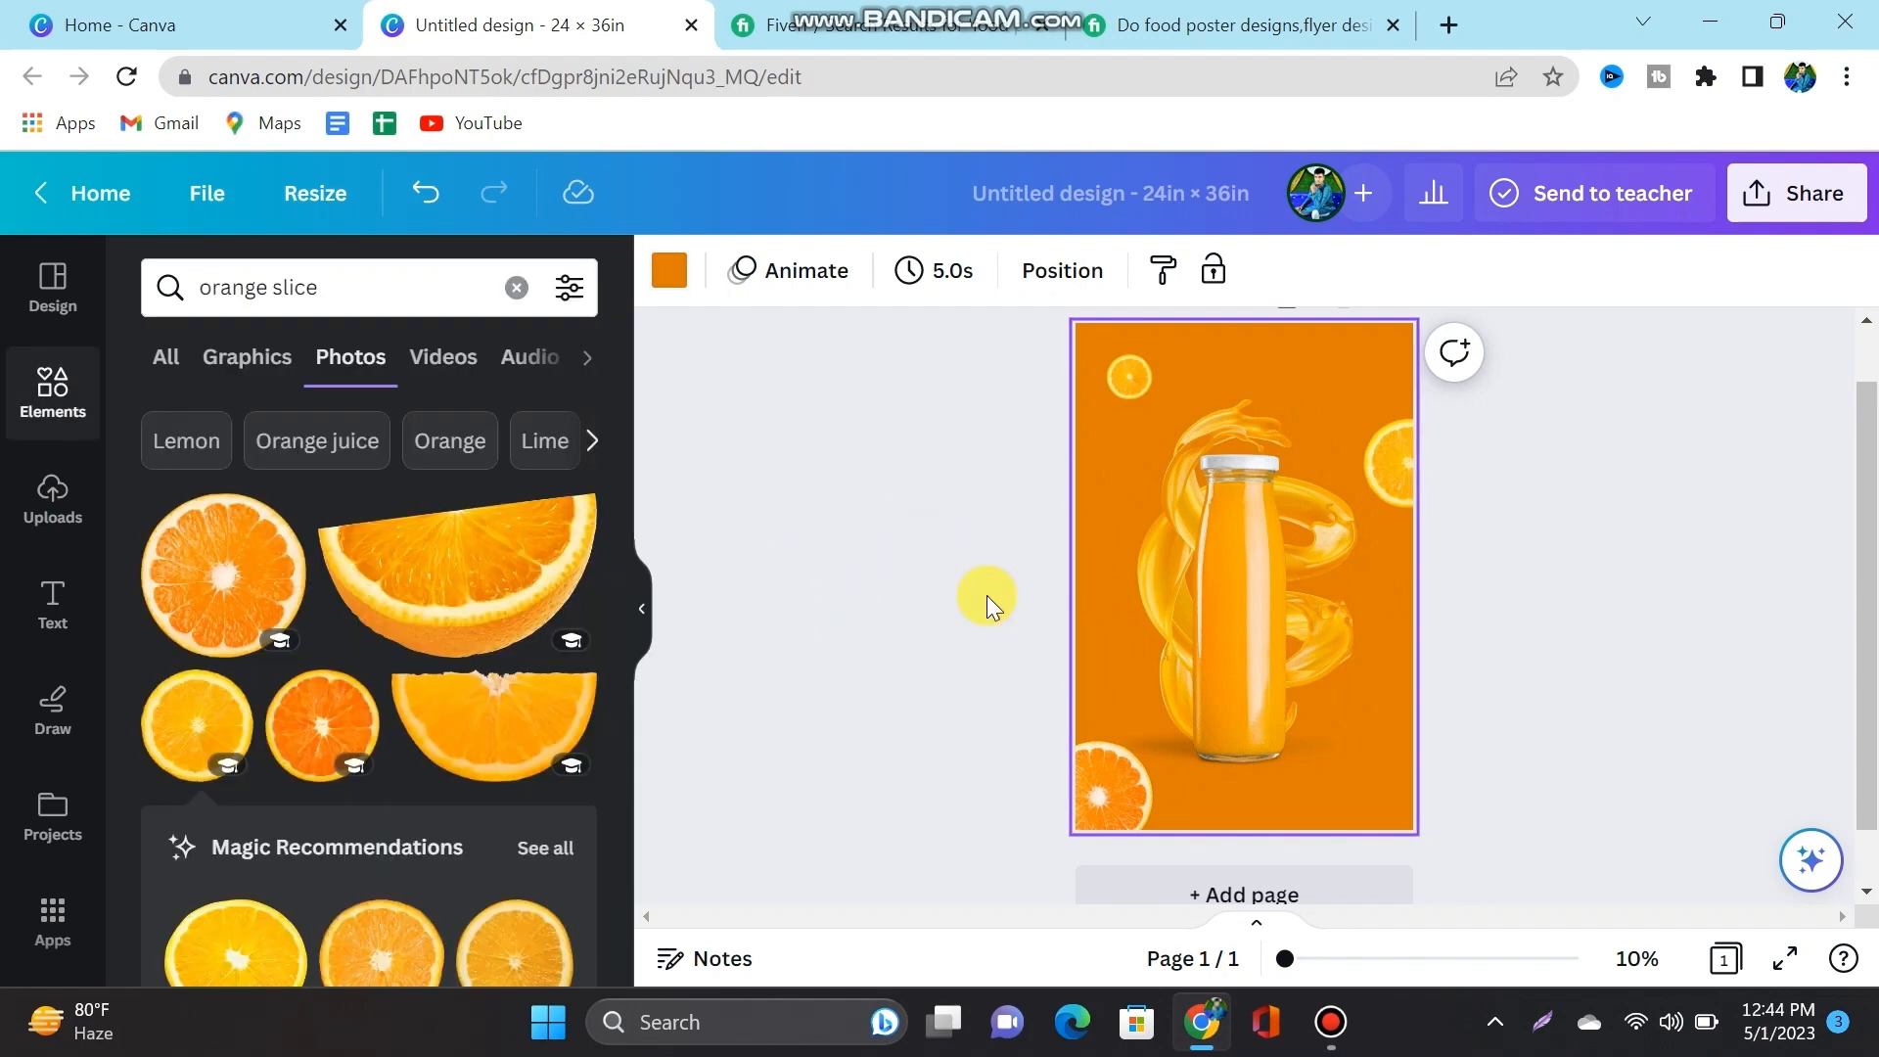
left_click(1004, 618)
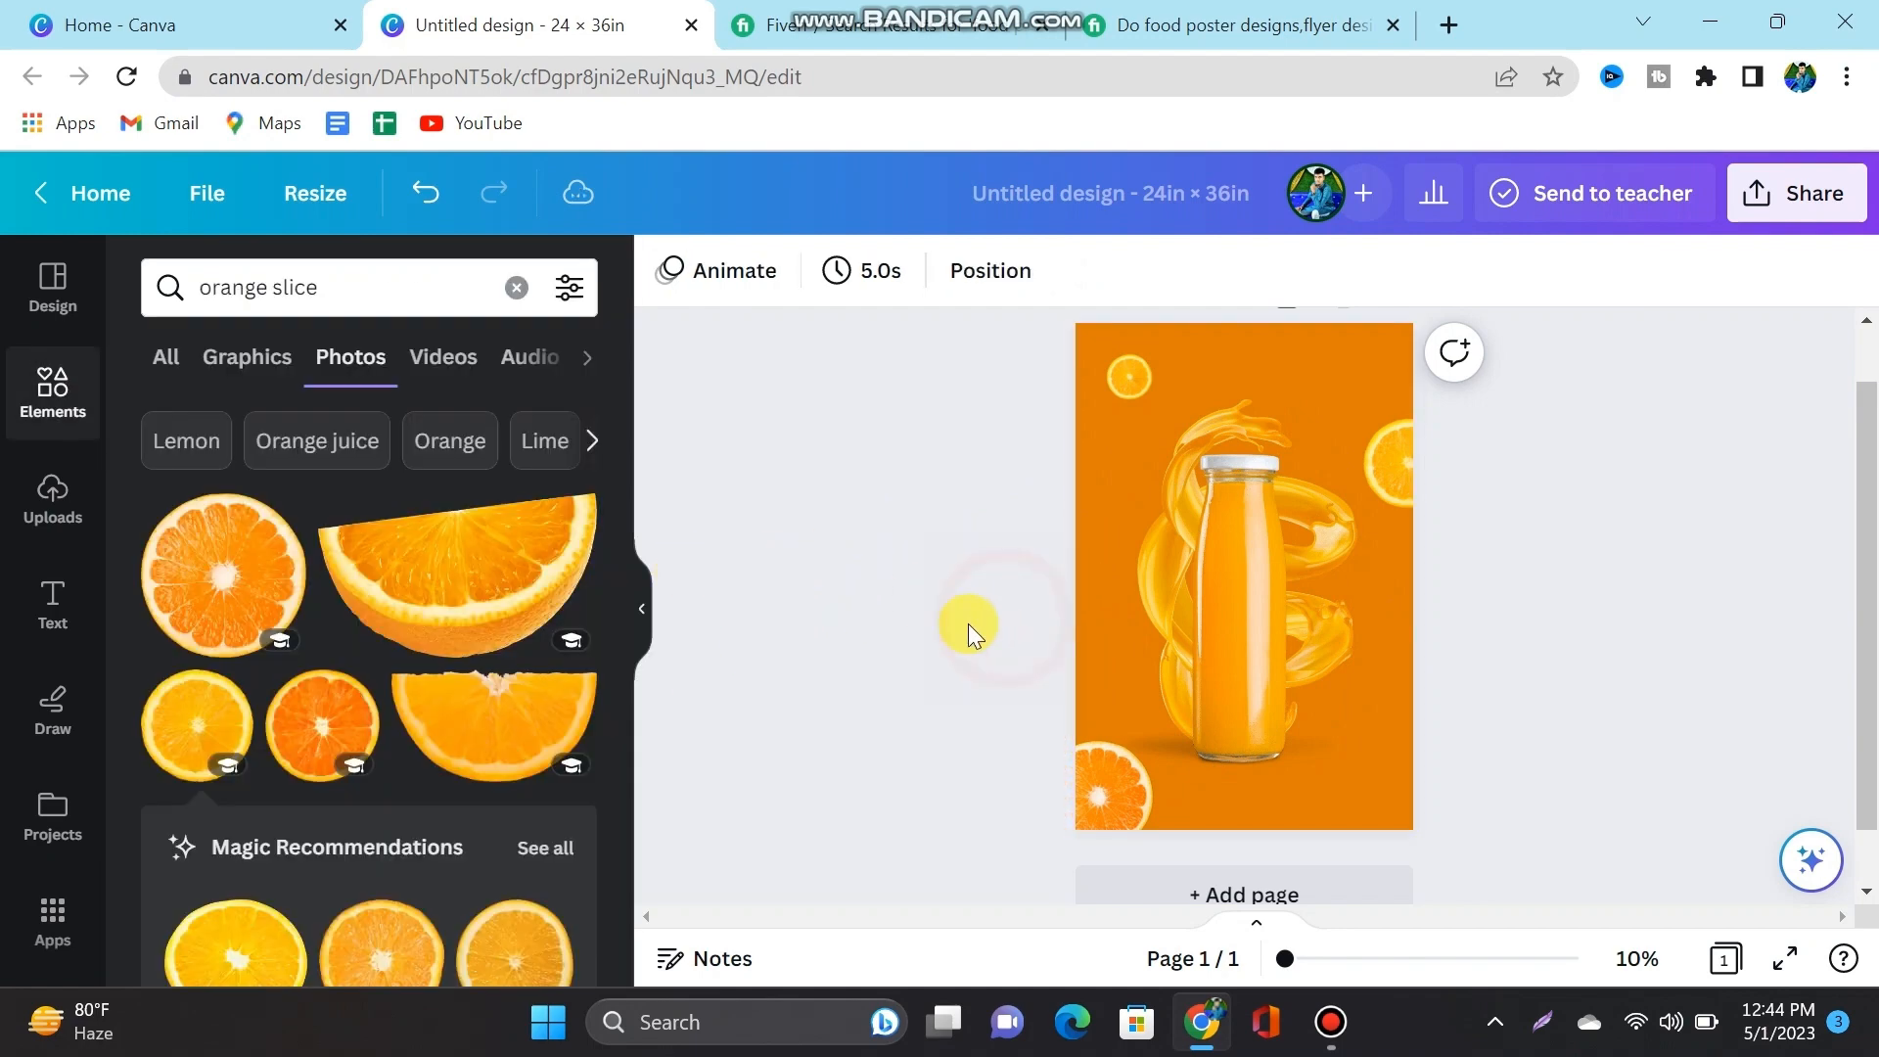
left_click(44, 401)
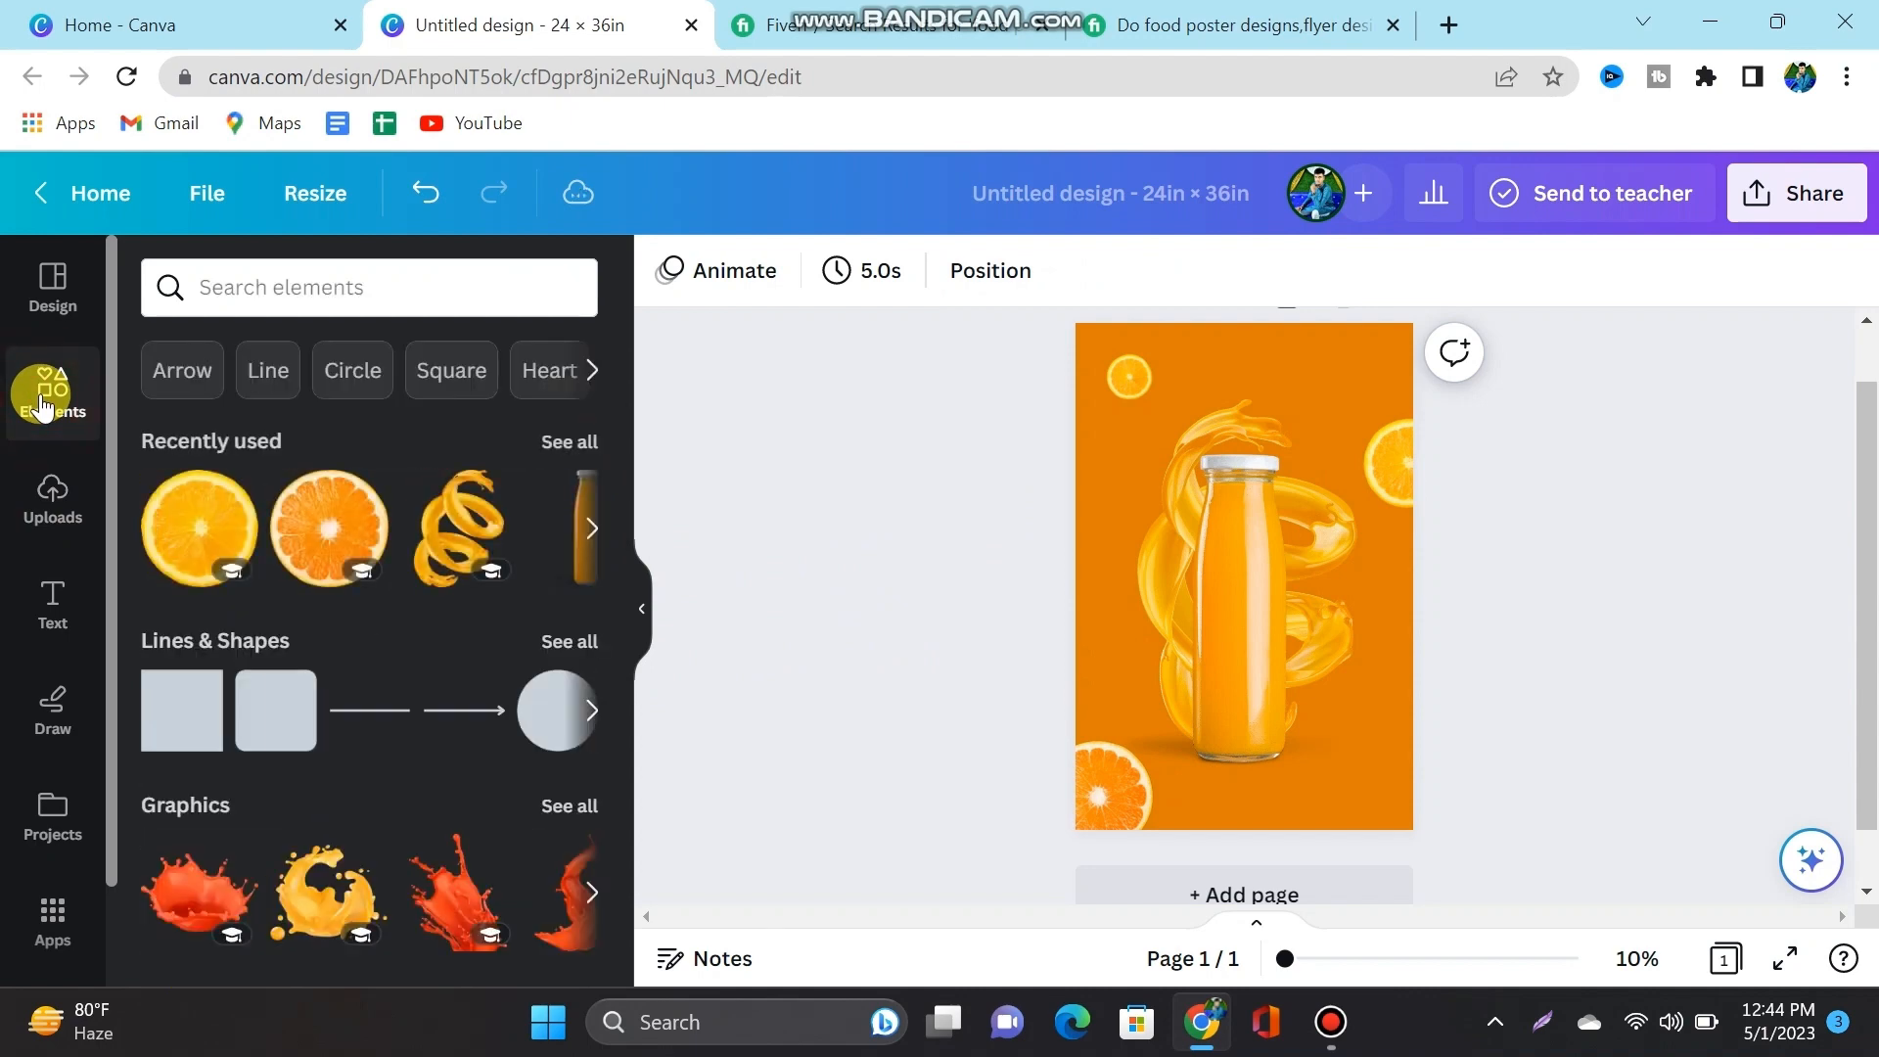
left_click(290, 289)
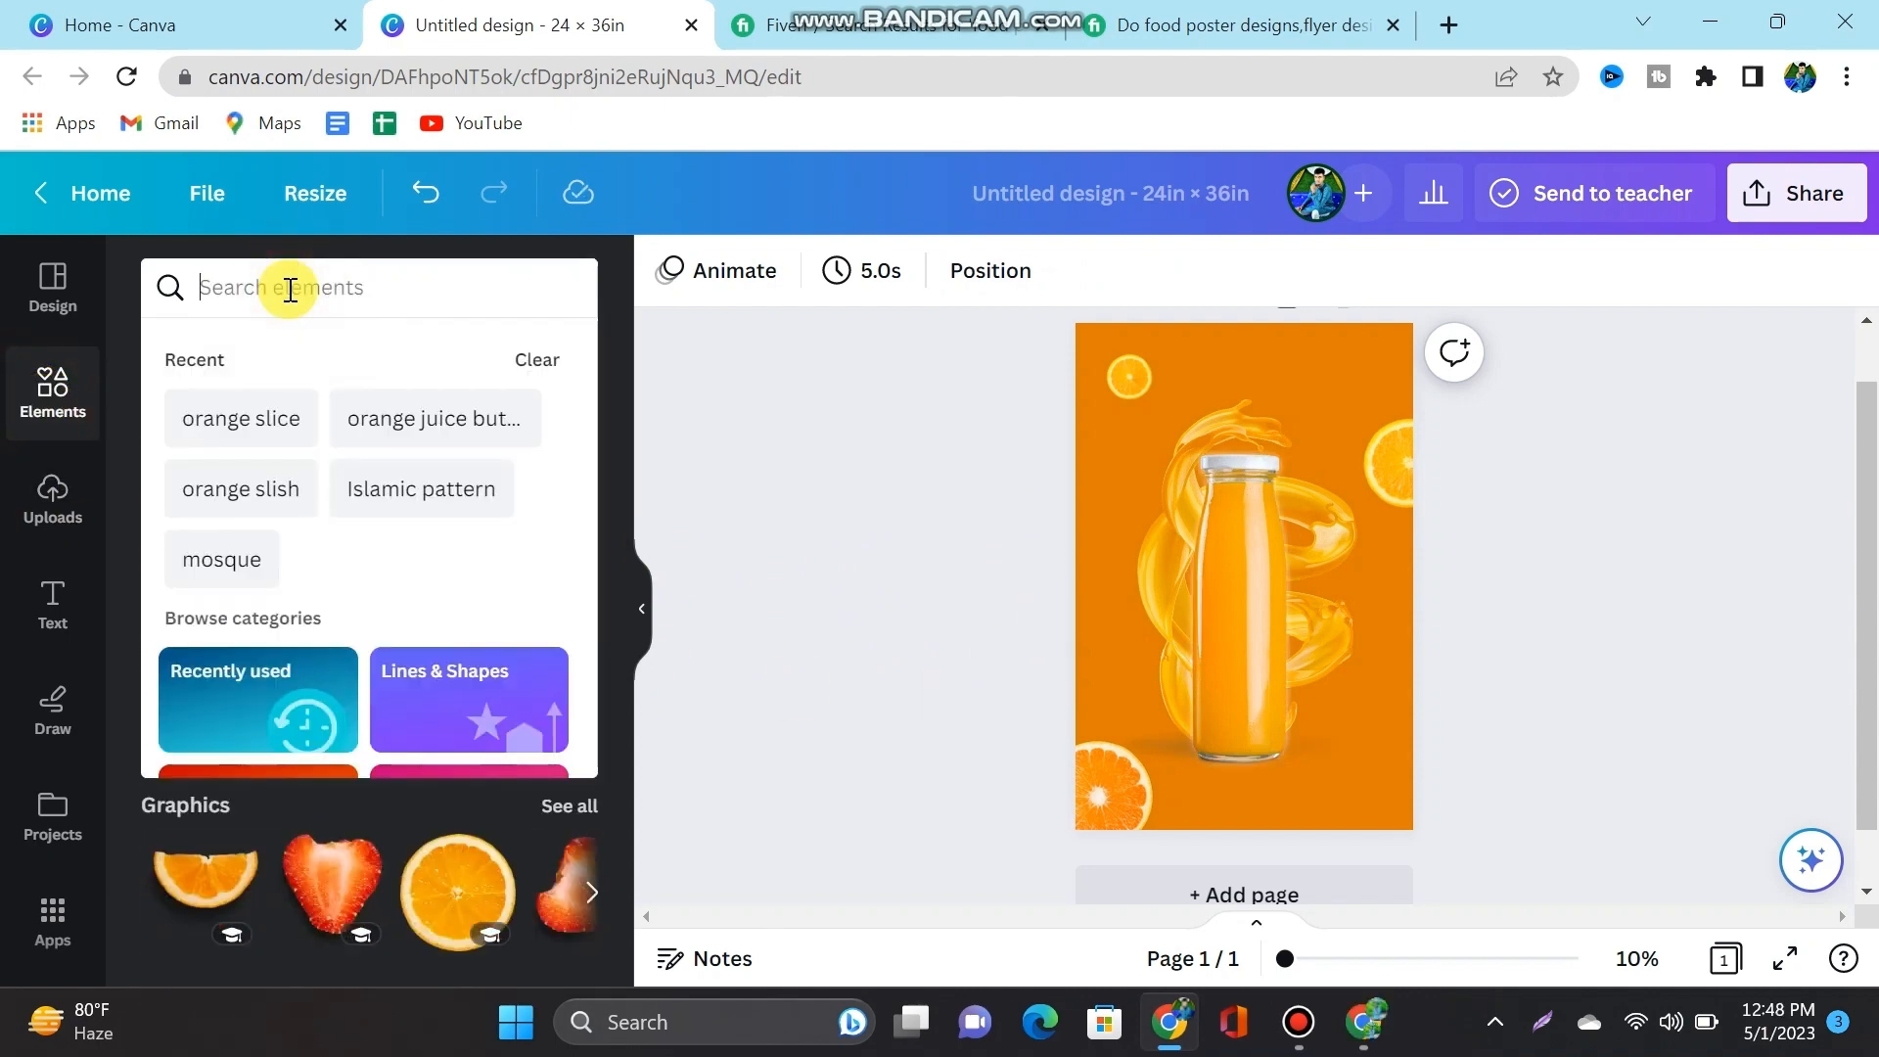
type("orange")
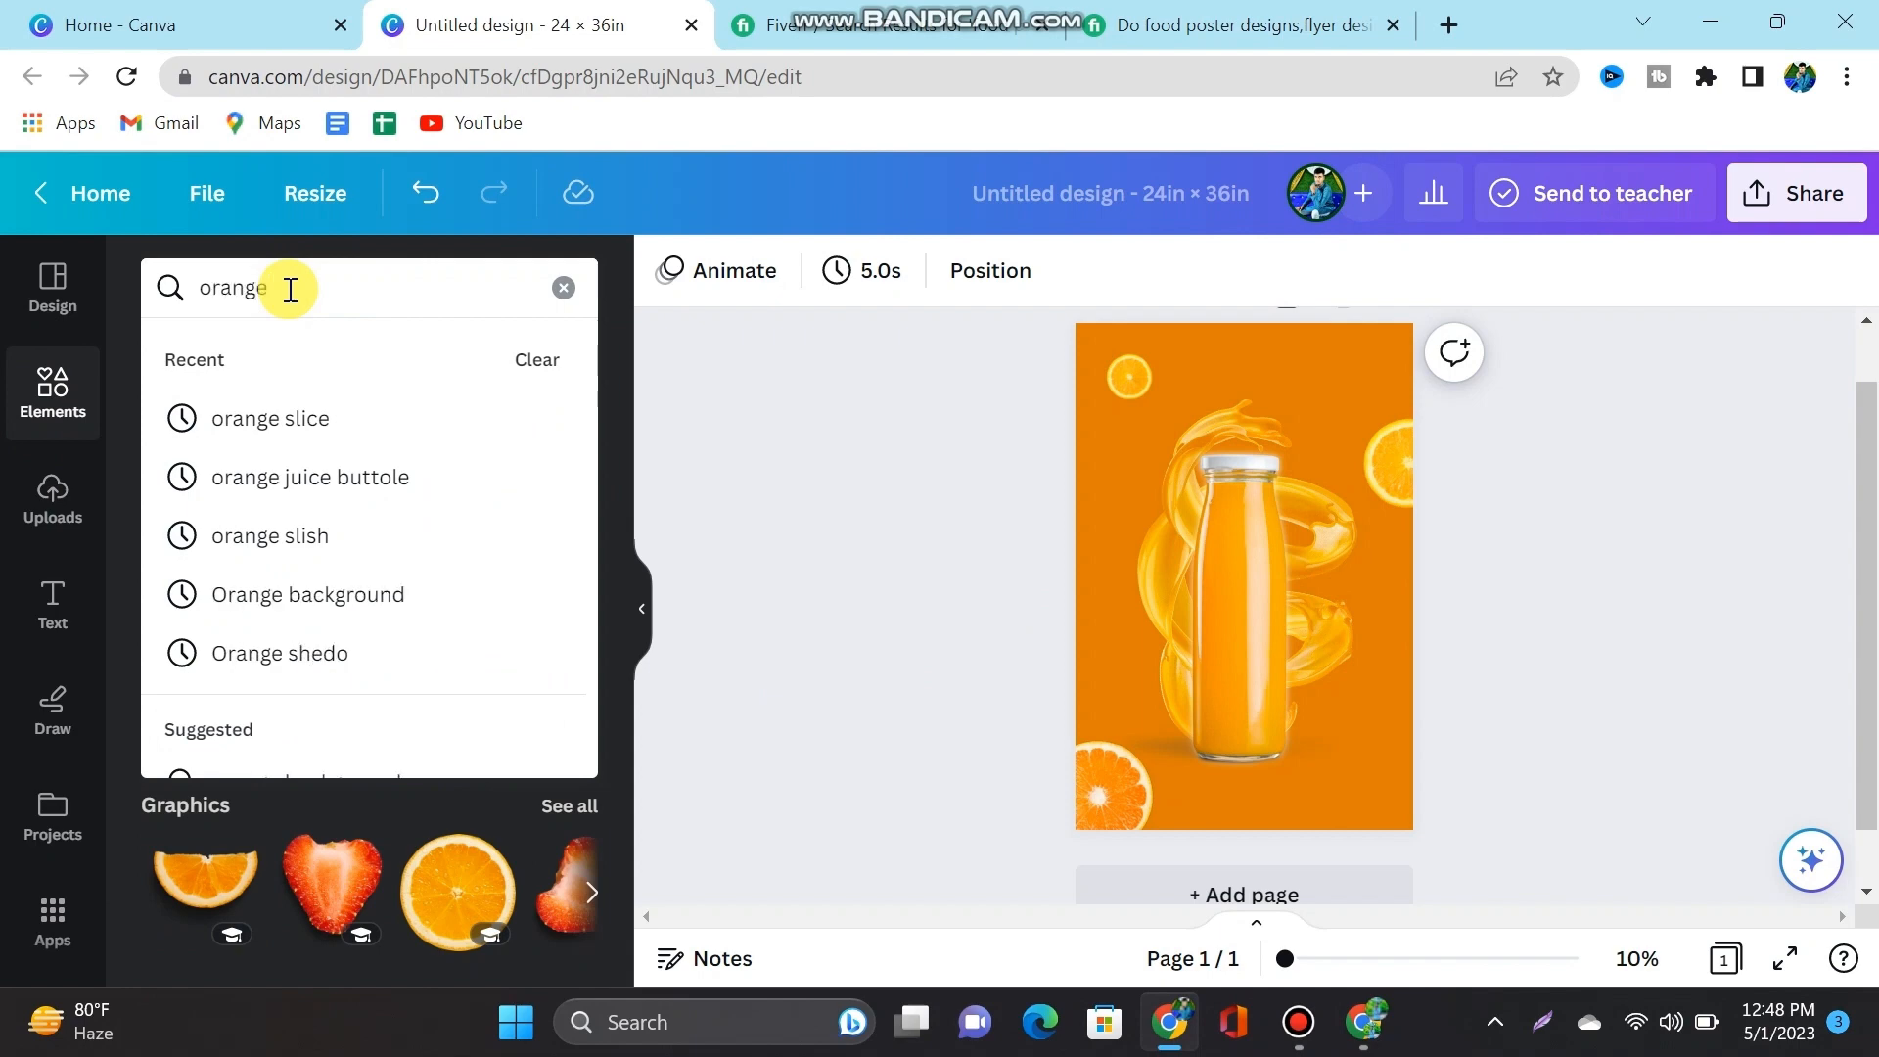
key("Return")
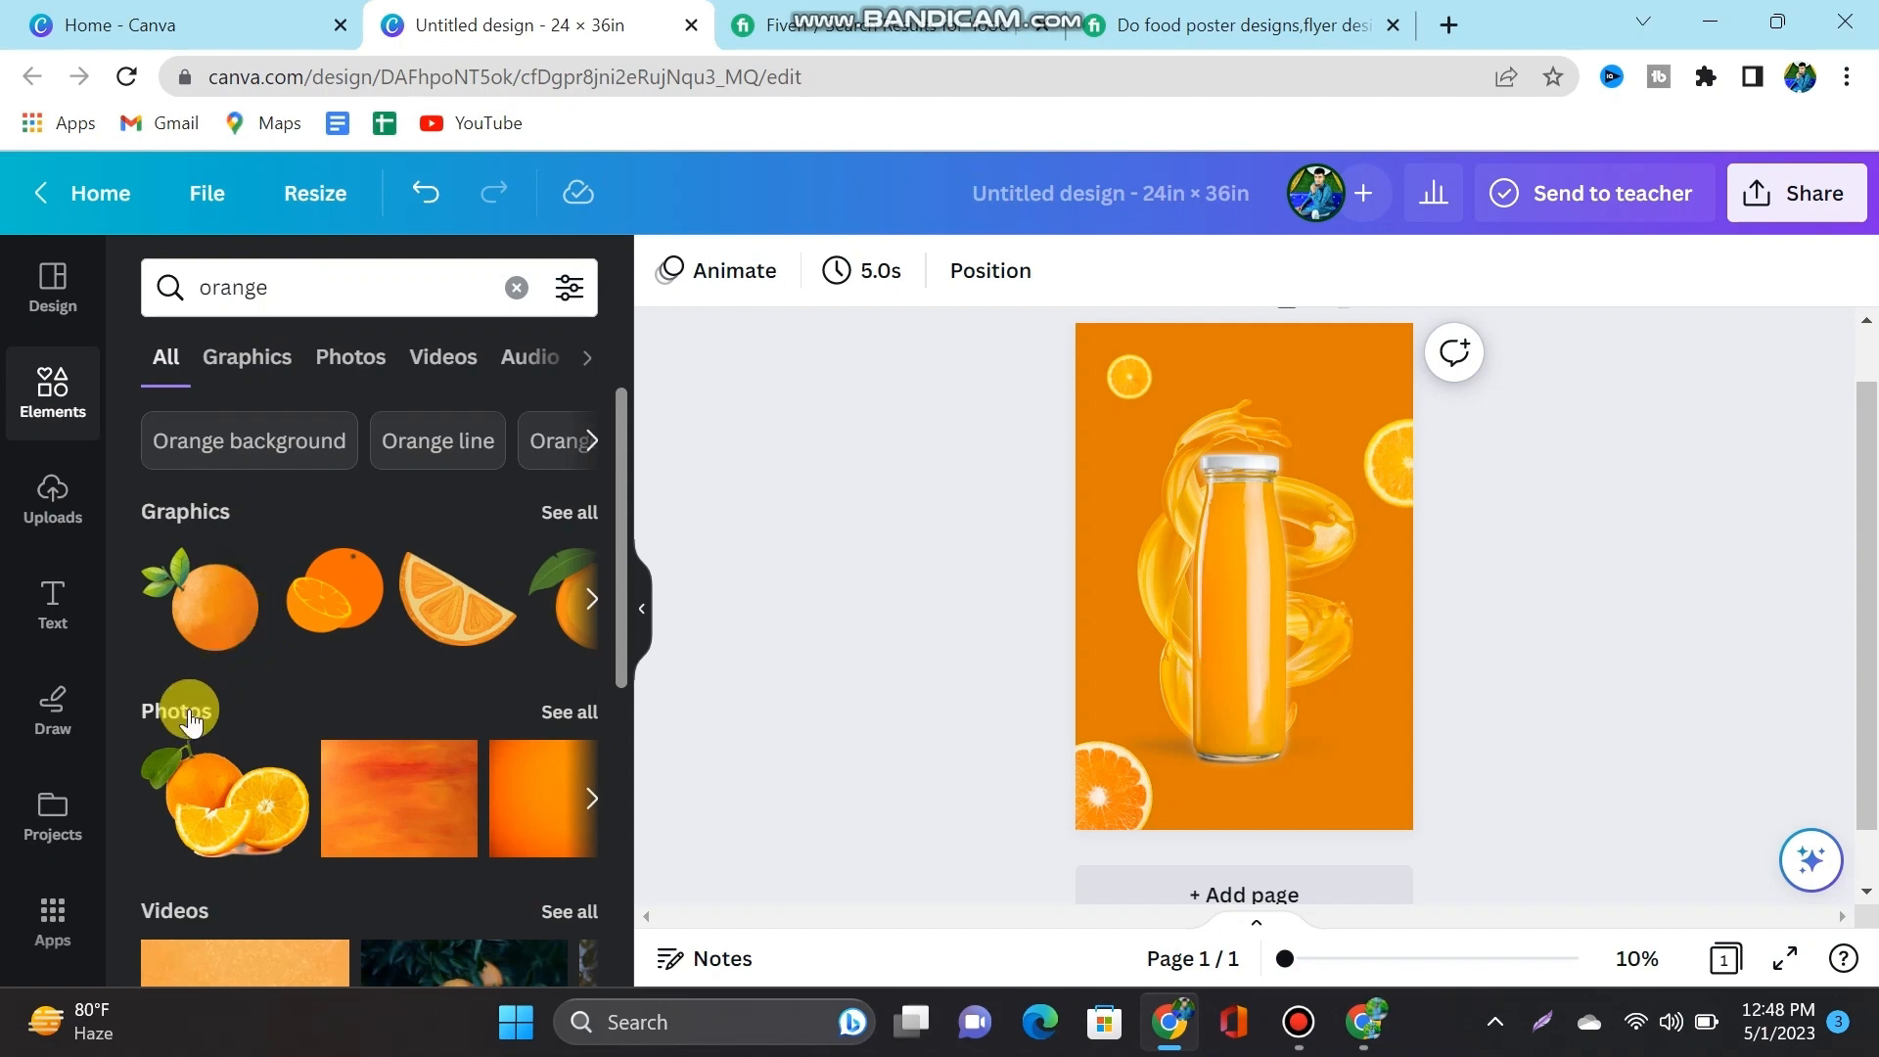
Step: Add the whole-and-cut oranges photo, shrink it, place it at the bottle's lower-right base, and nudge the page's lower-left orange slice inward
left_click(225, 797)
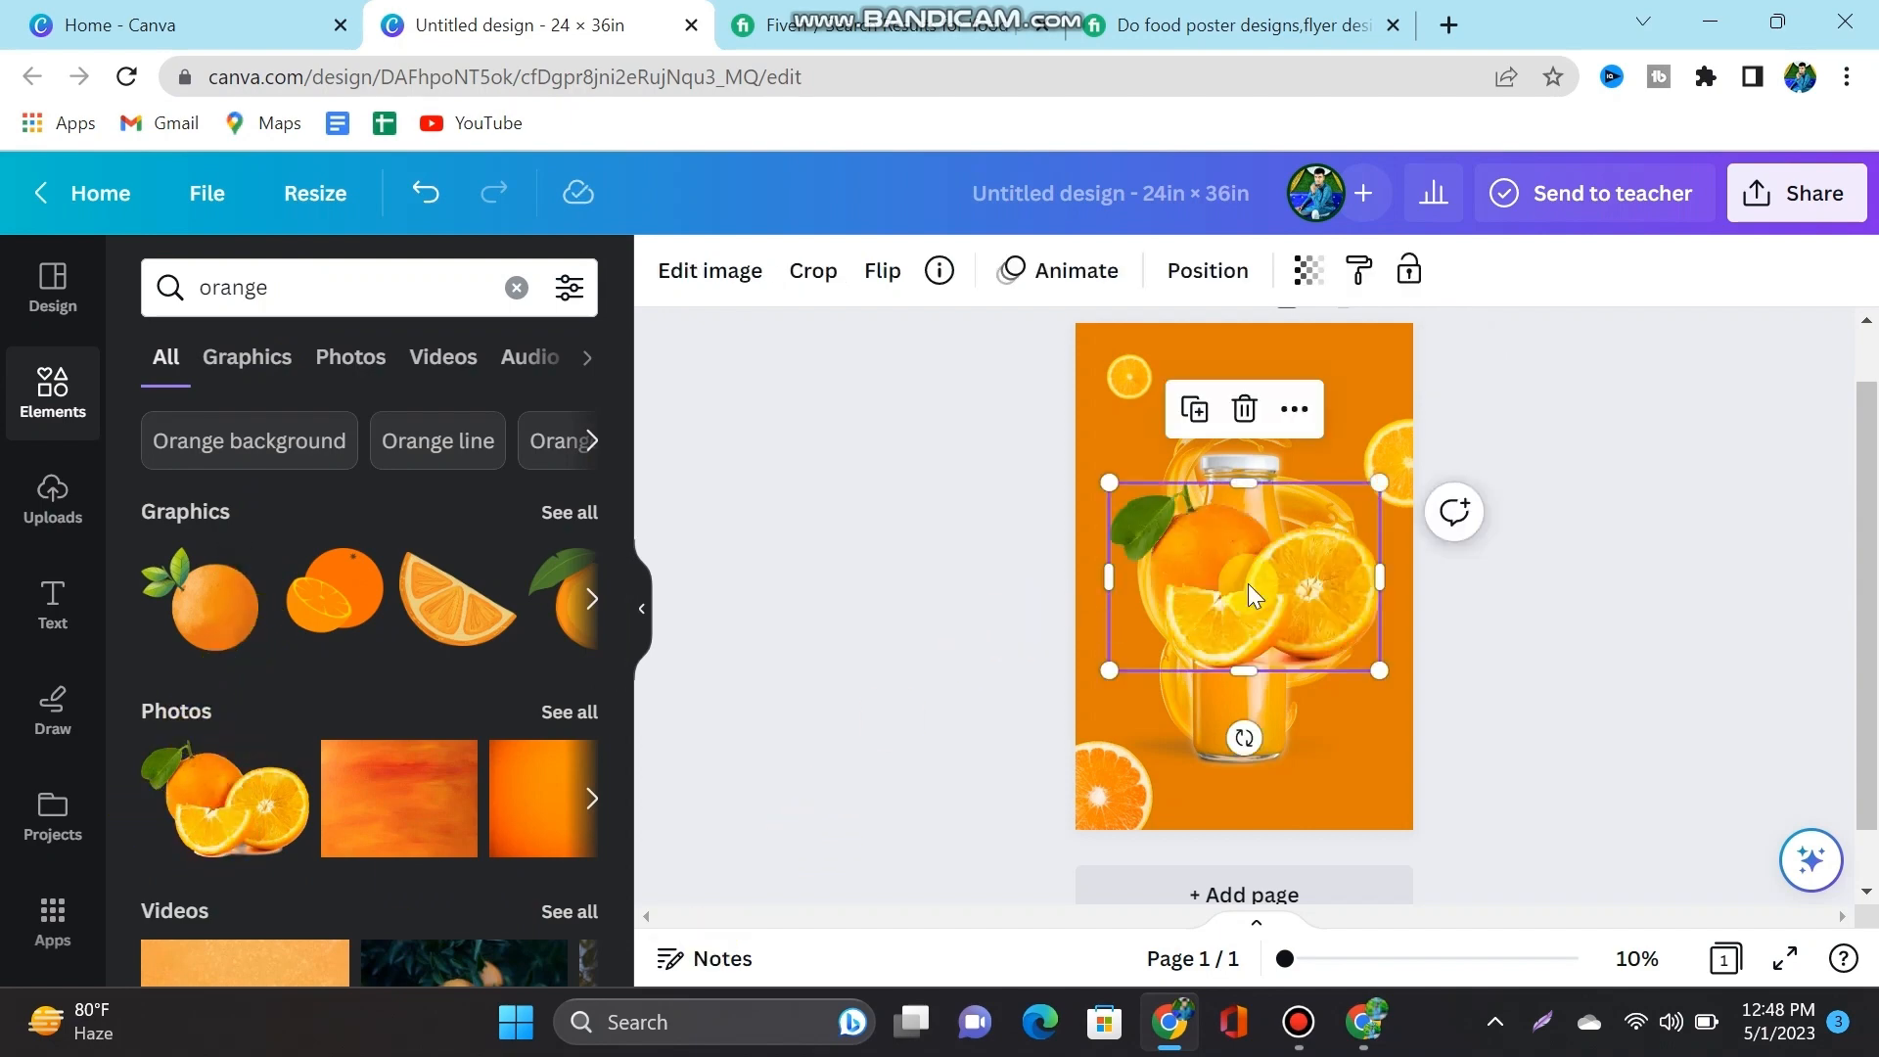
left_click_drag(1380, 481, 1245, 755)
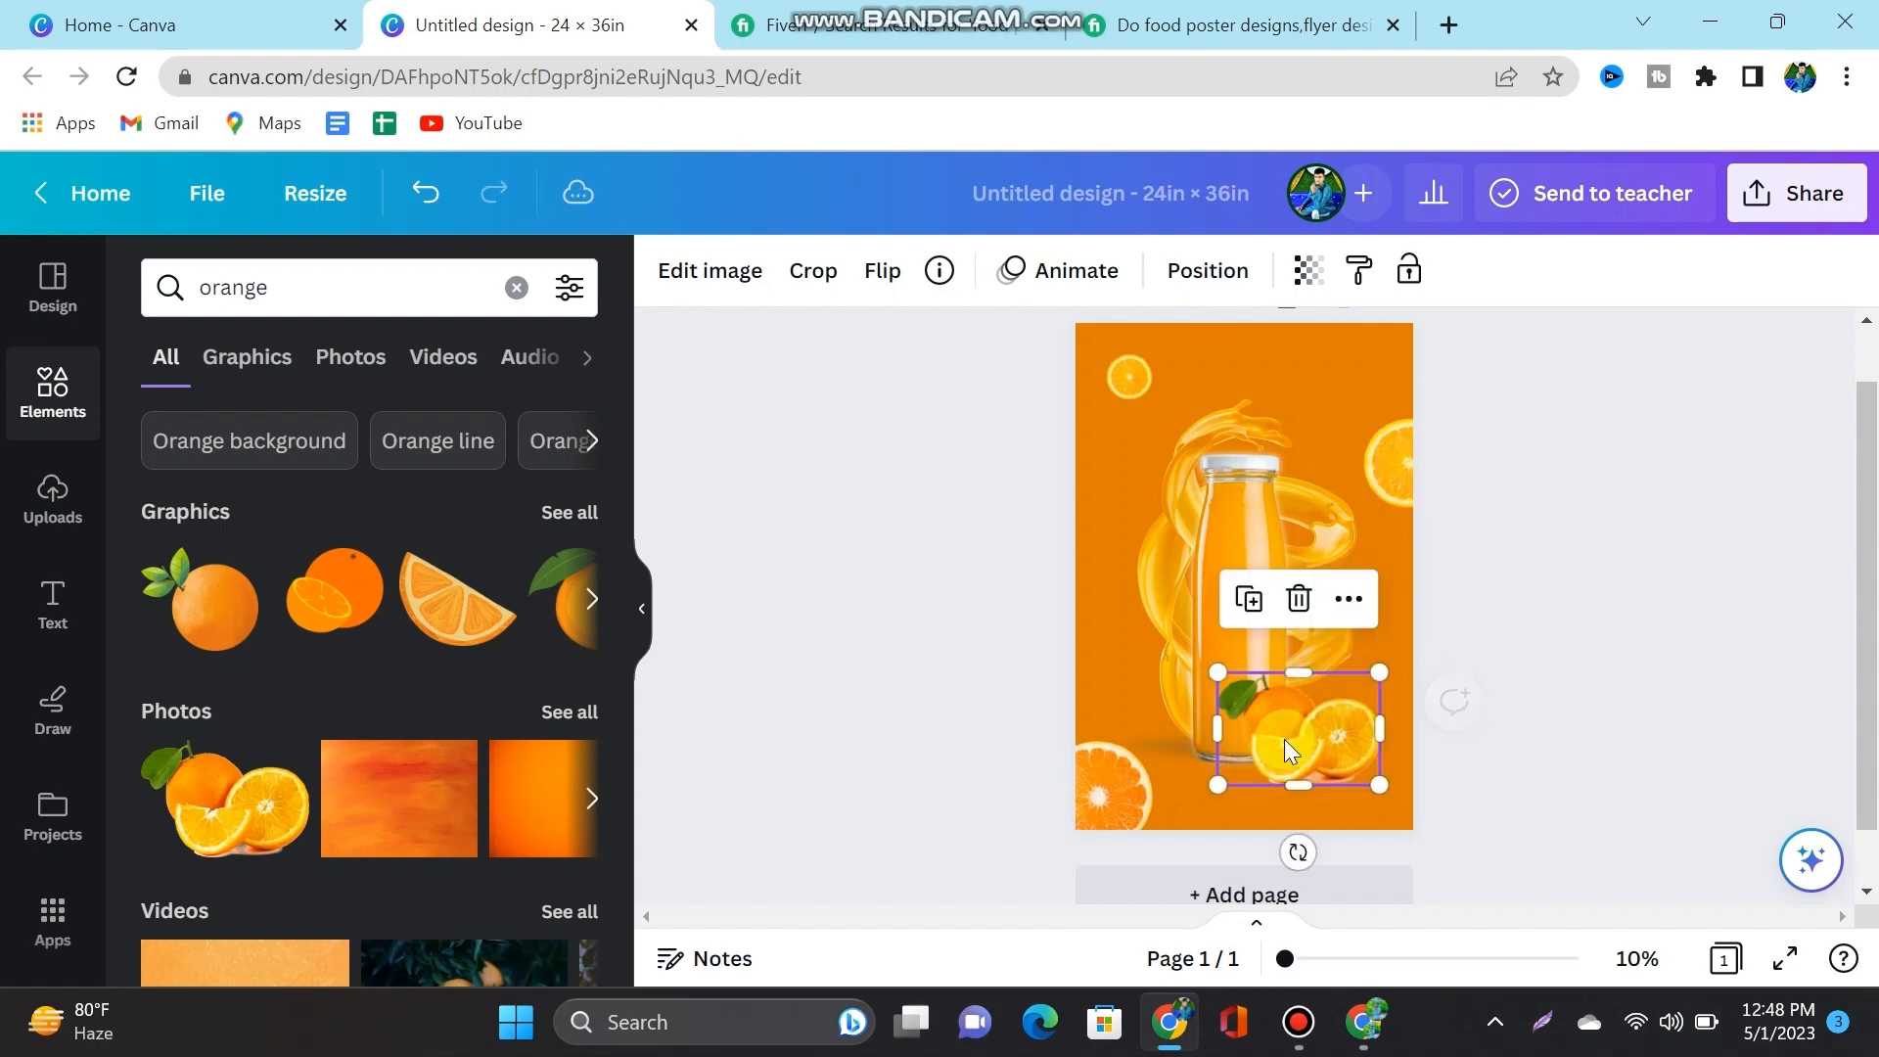
left_click(1031, 741)
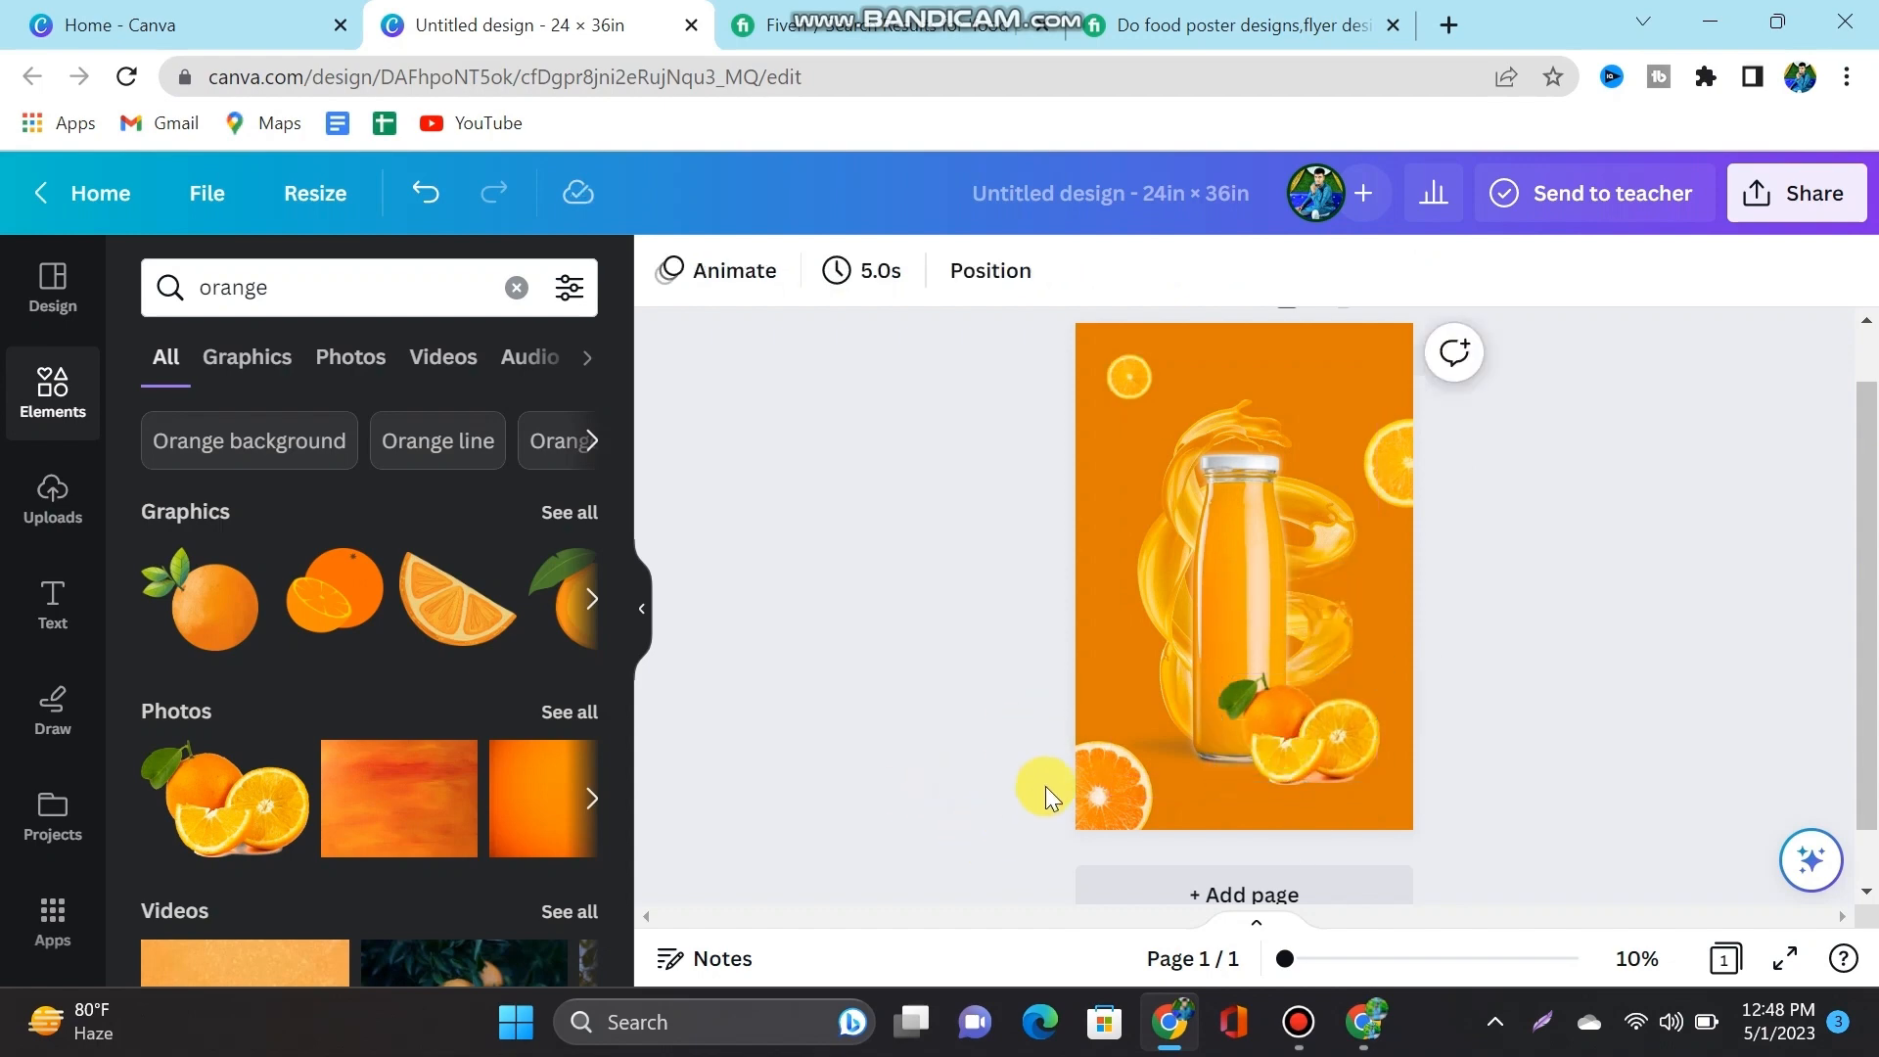
left_click_drag(1092, 794, 1101, 790)
left_click(920, 806)
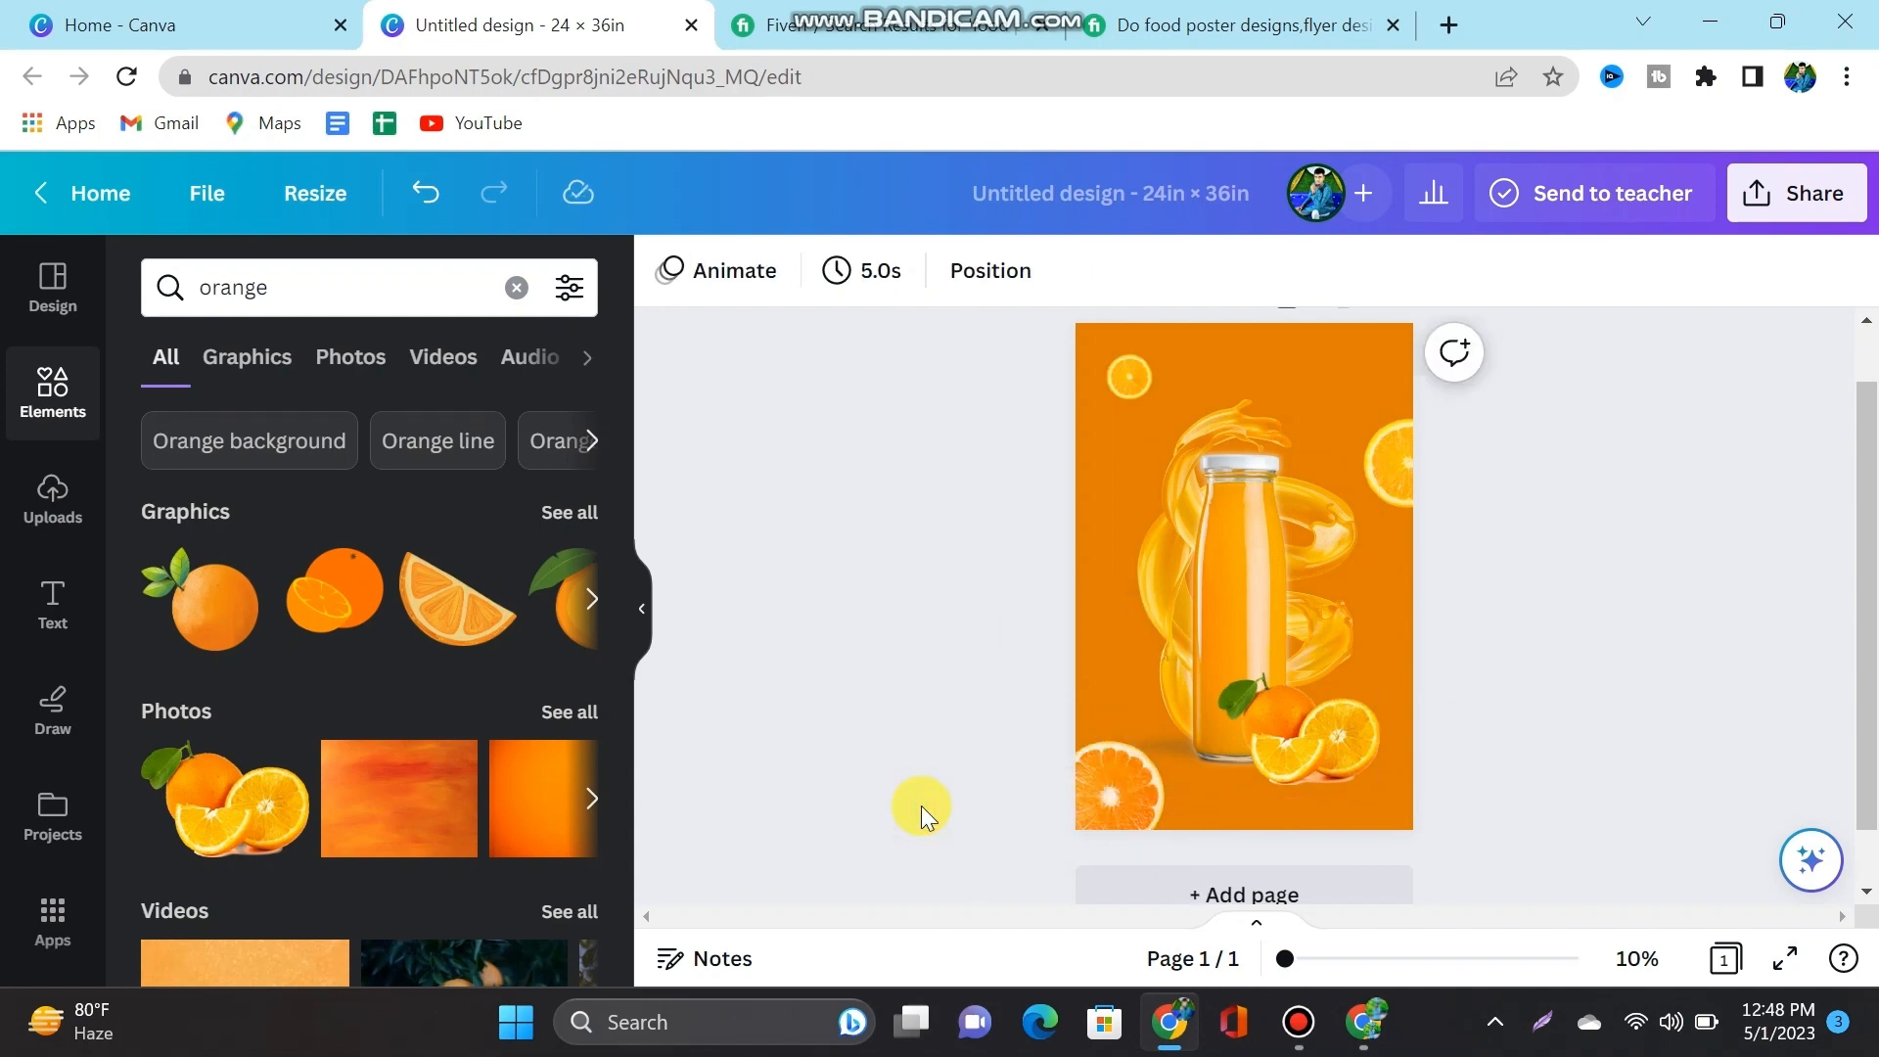
Step: Clear the current search, find "White smoke" elements, and show all the graphics
left_click(514, 291)
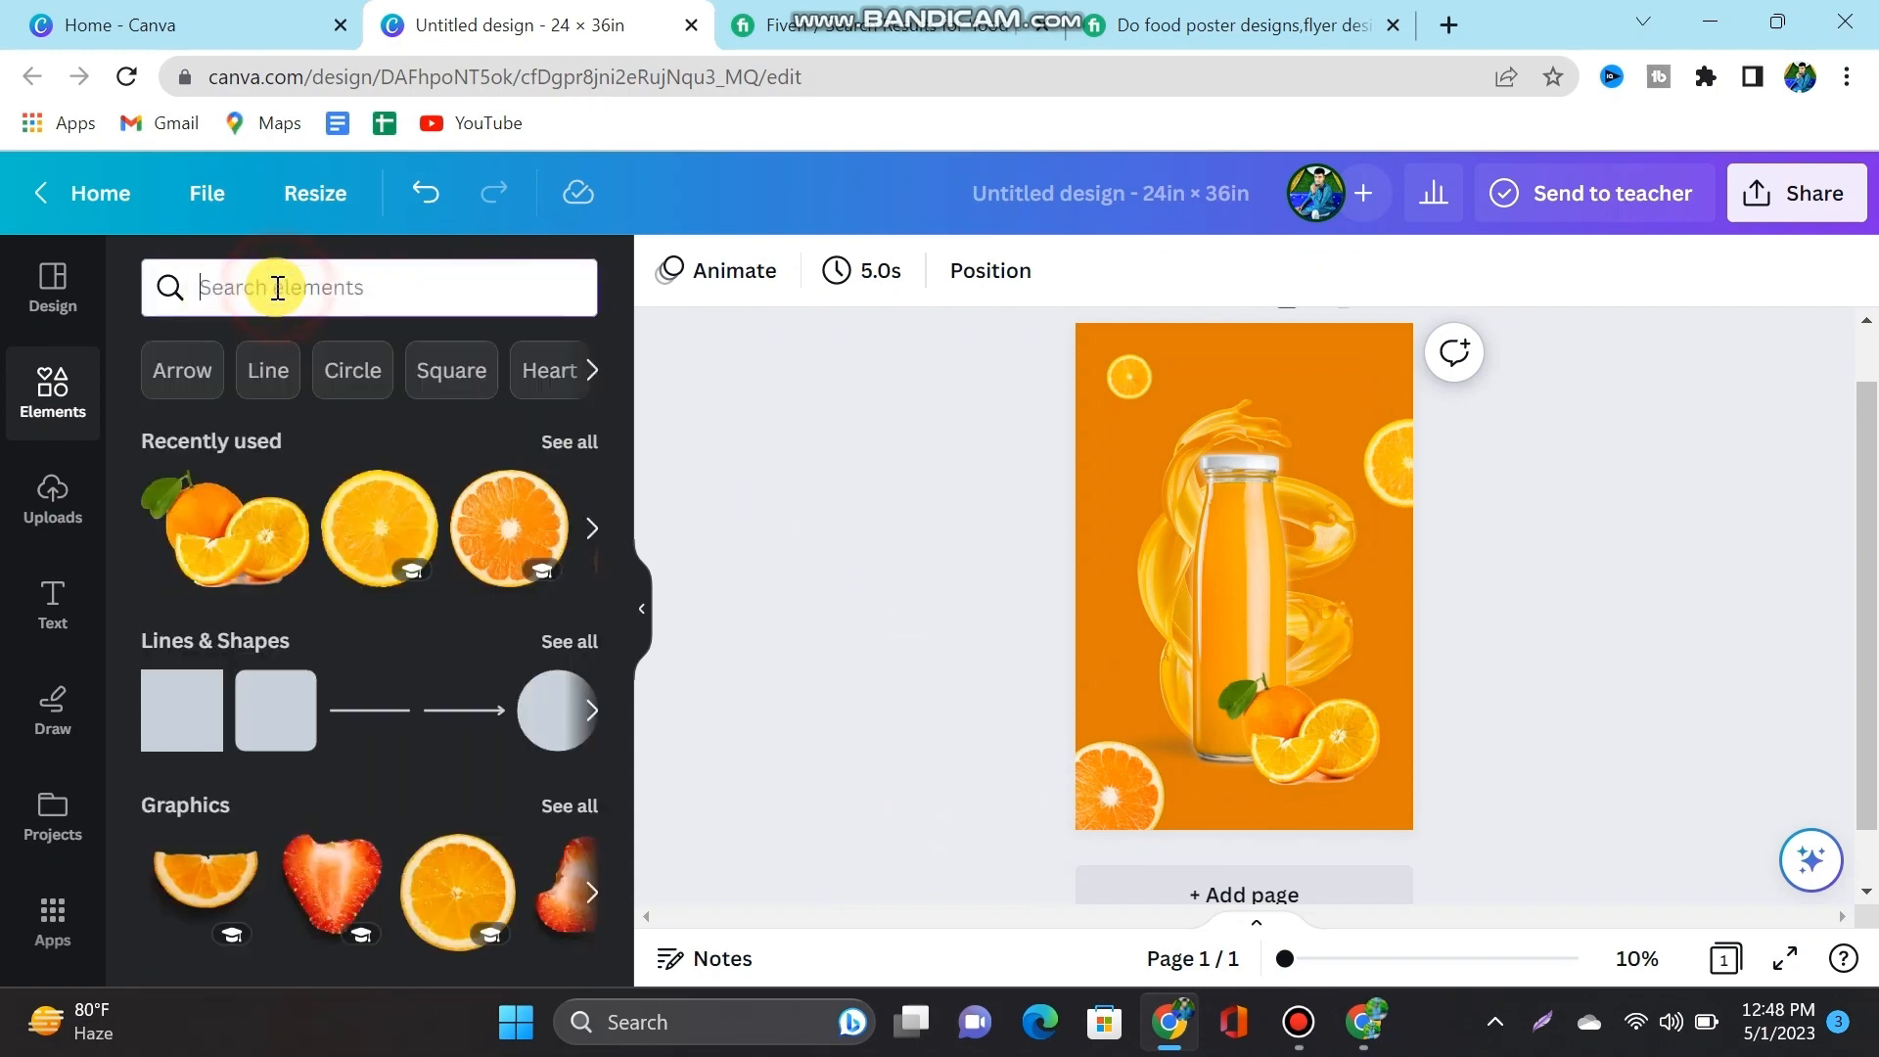
left_click(252, 284)
type("white")
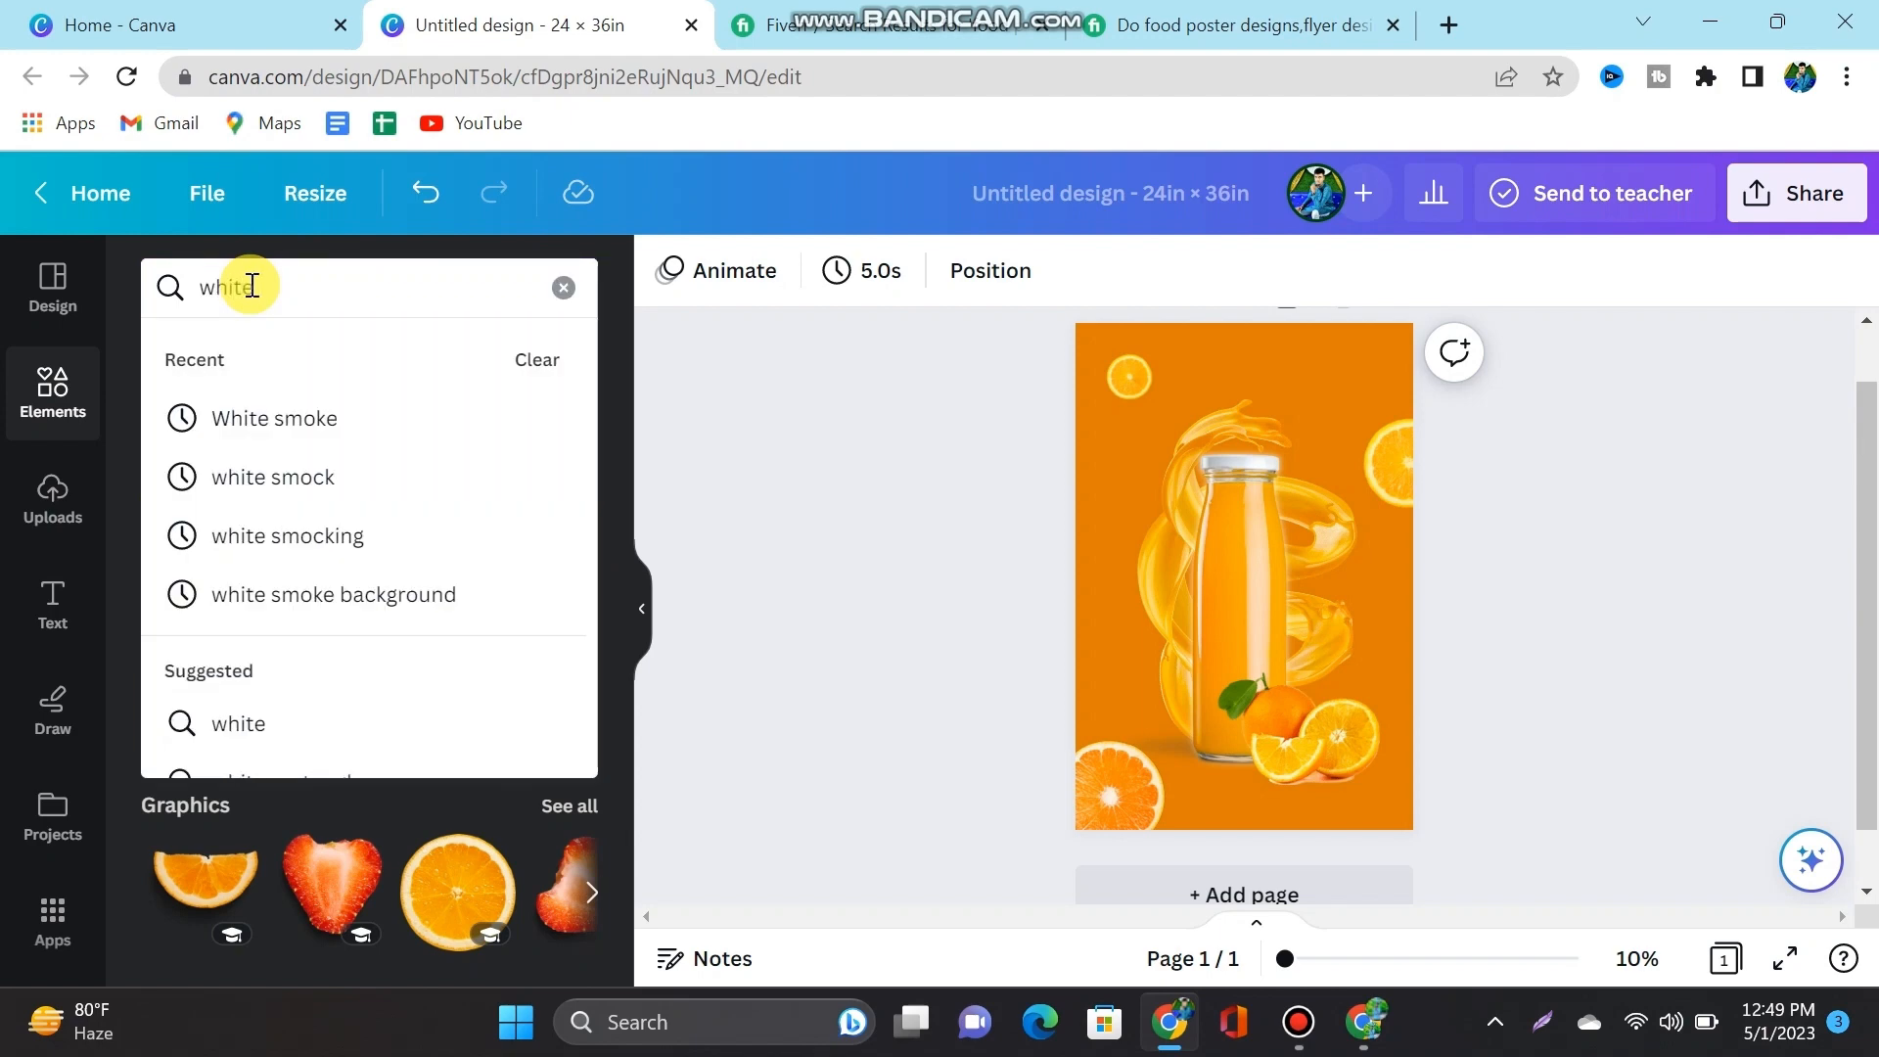
left_click(372, 411)
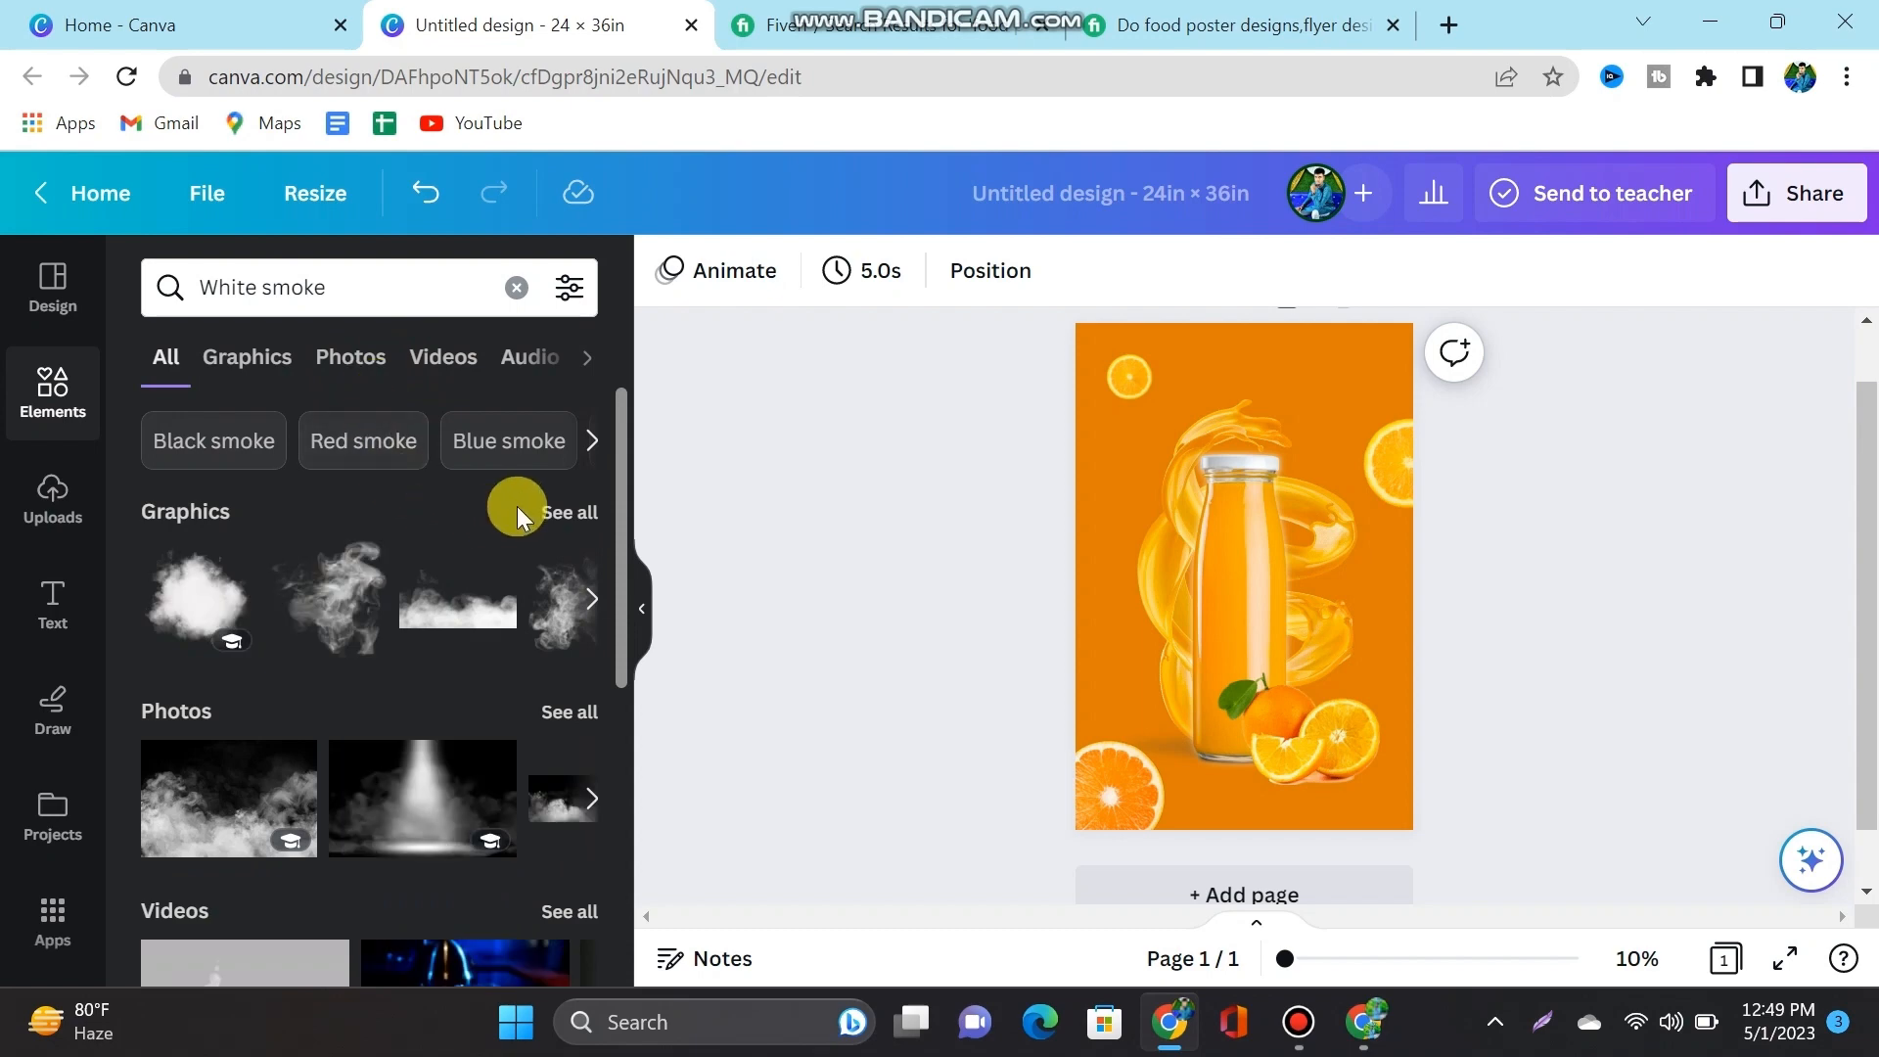
left_click(568, 515)
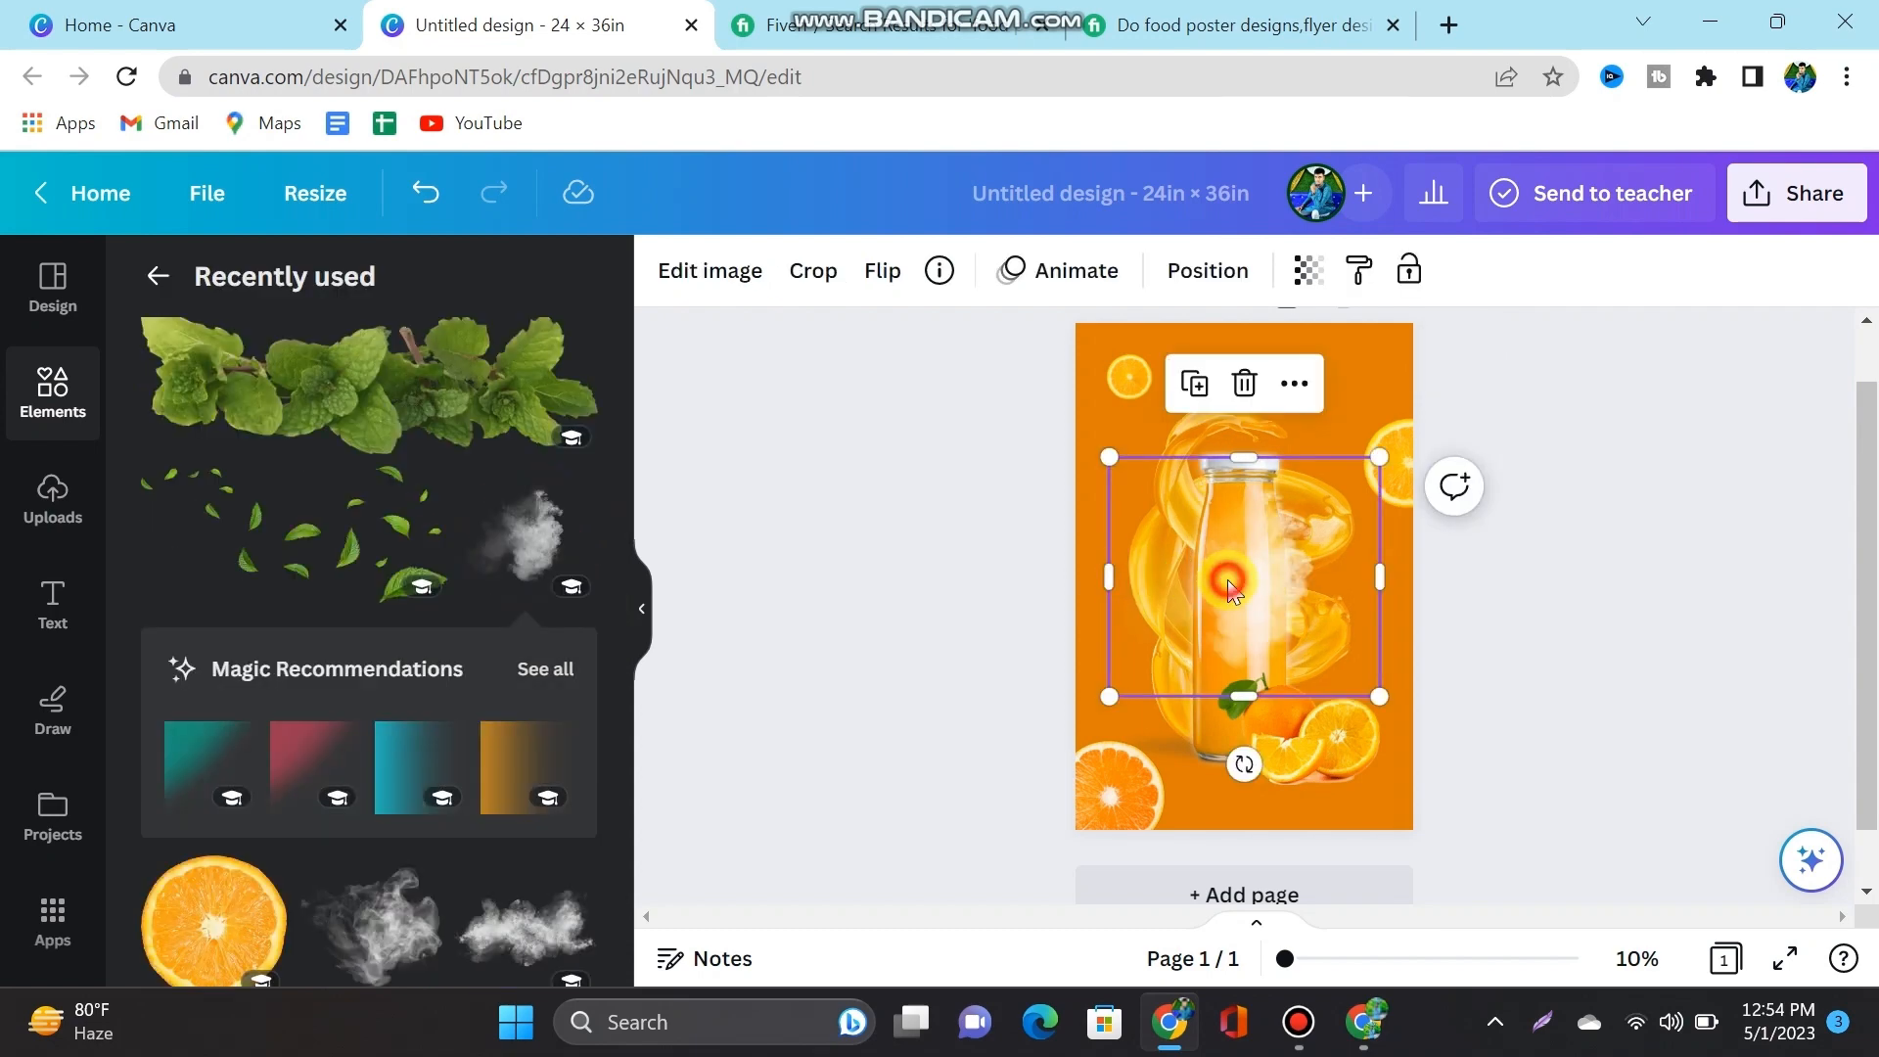
Step: Move the white smoke puff to the right side of the bottle and send it to the back
left_click_drag(1227, 579, 1311, 577)
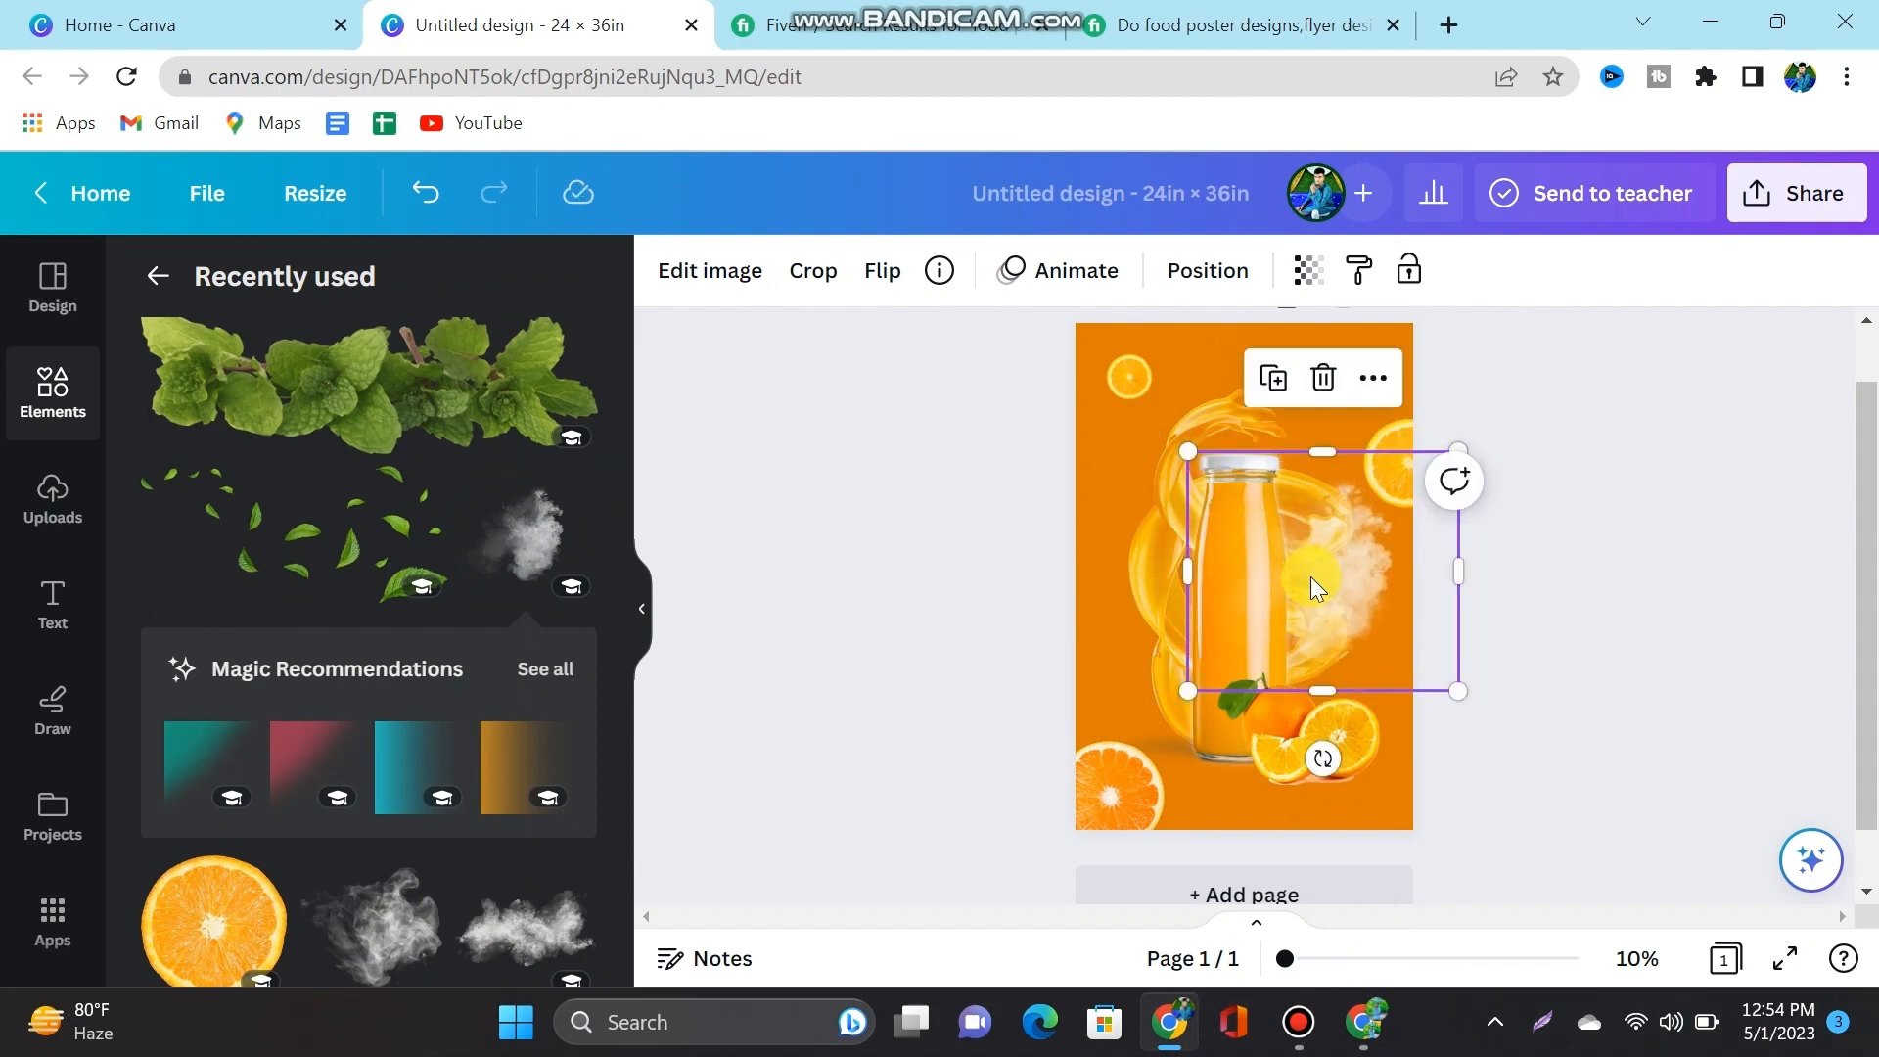
left_click(1186, 282)
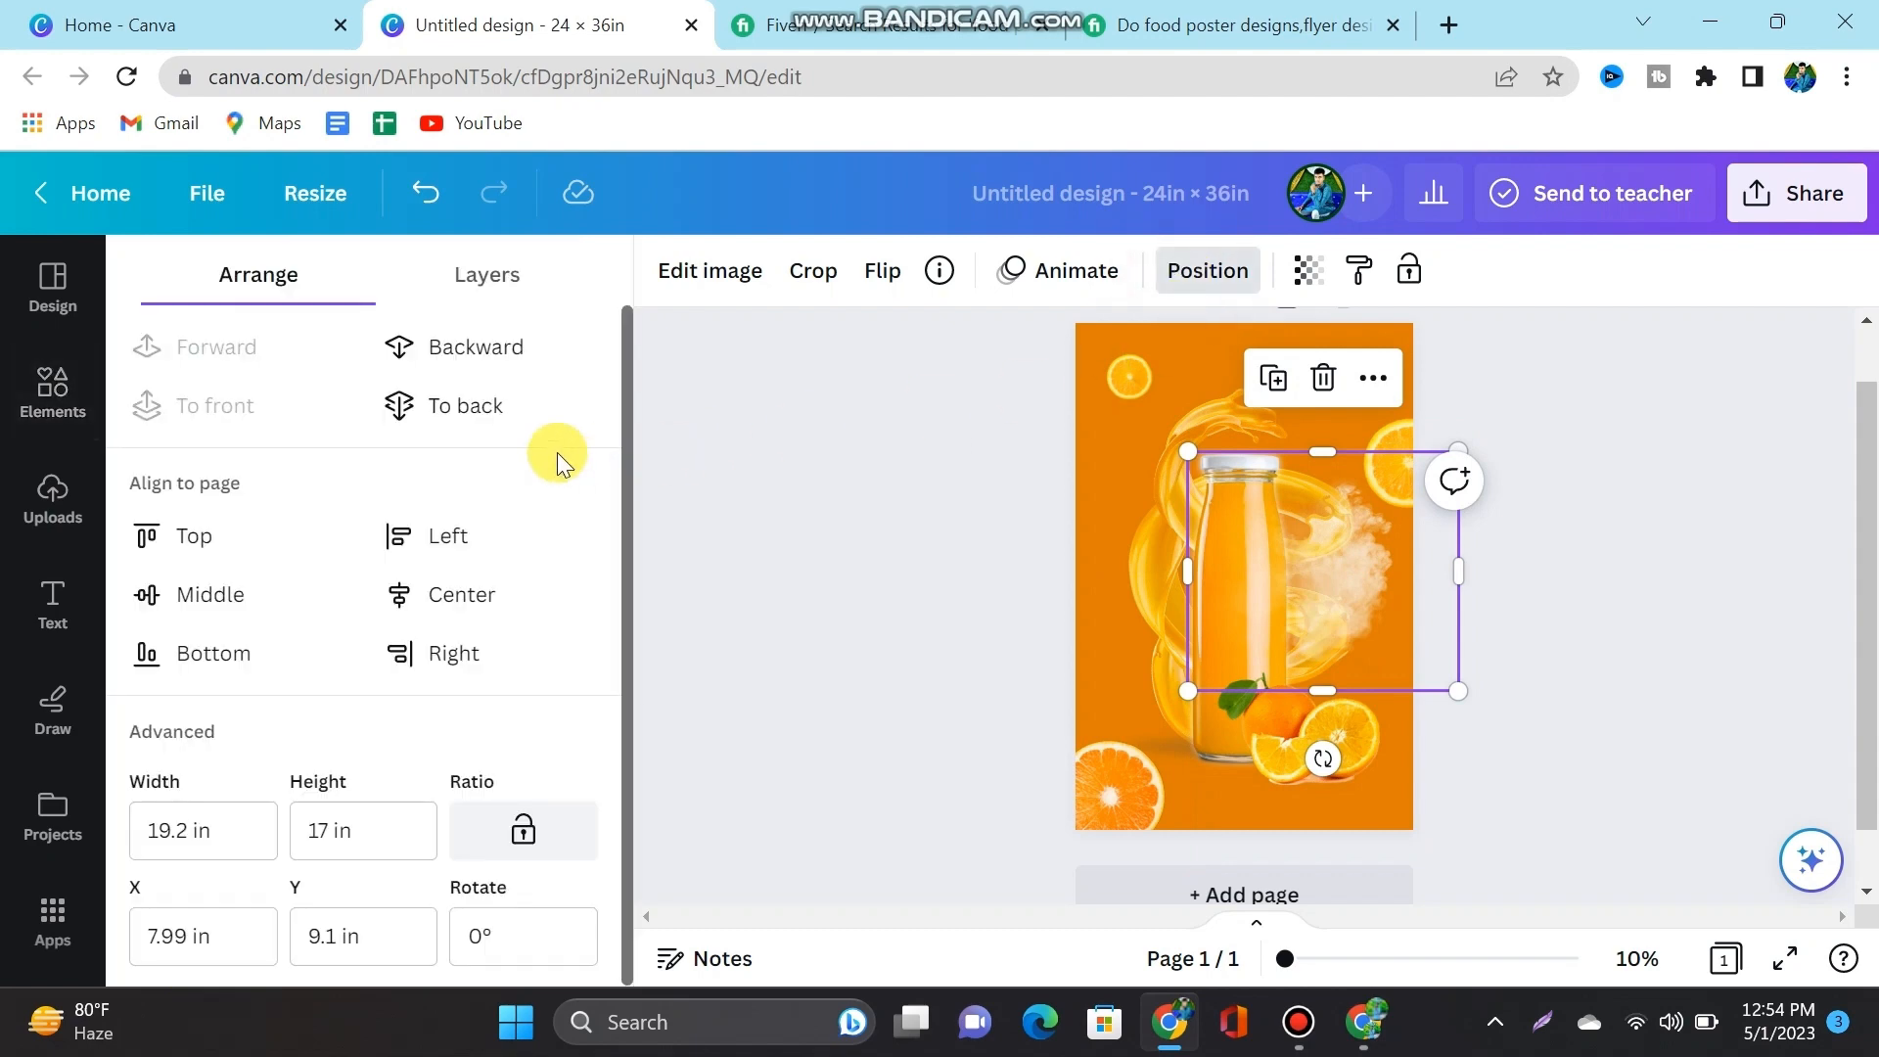
left_click(509, 409)
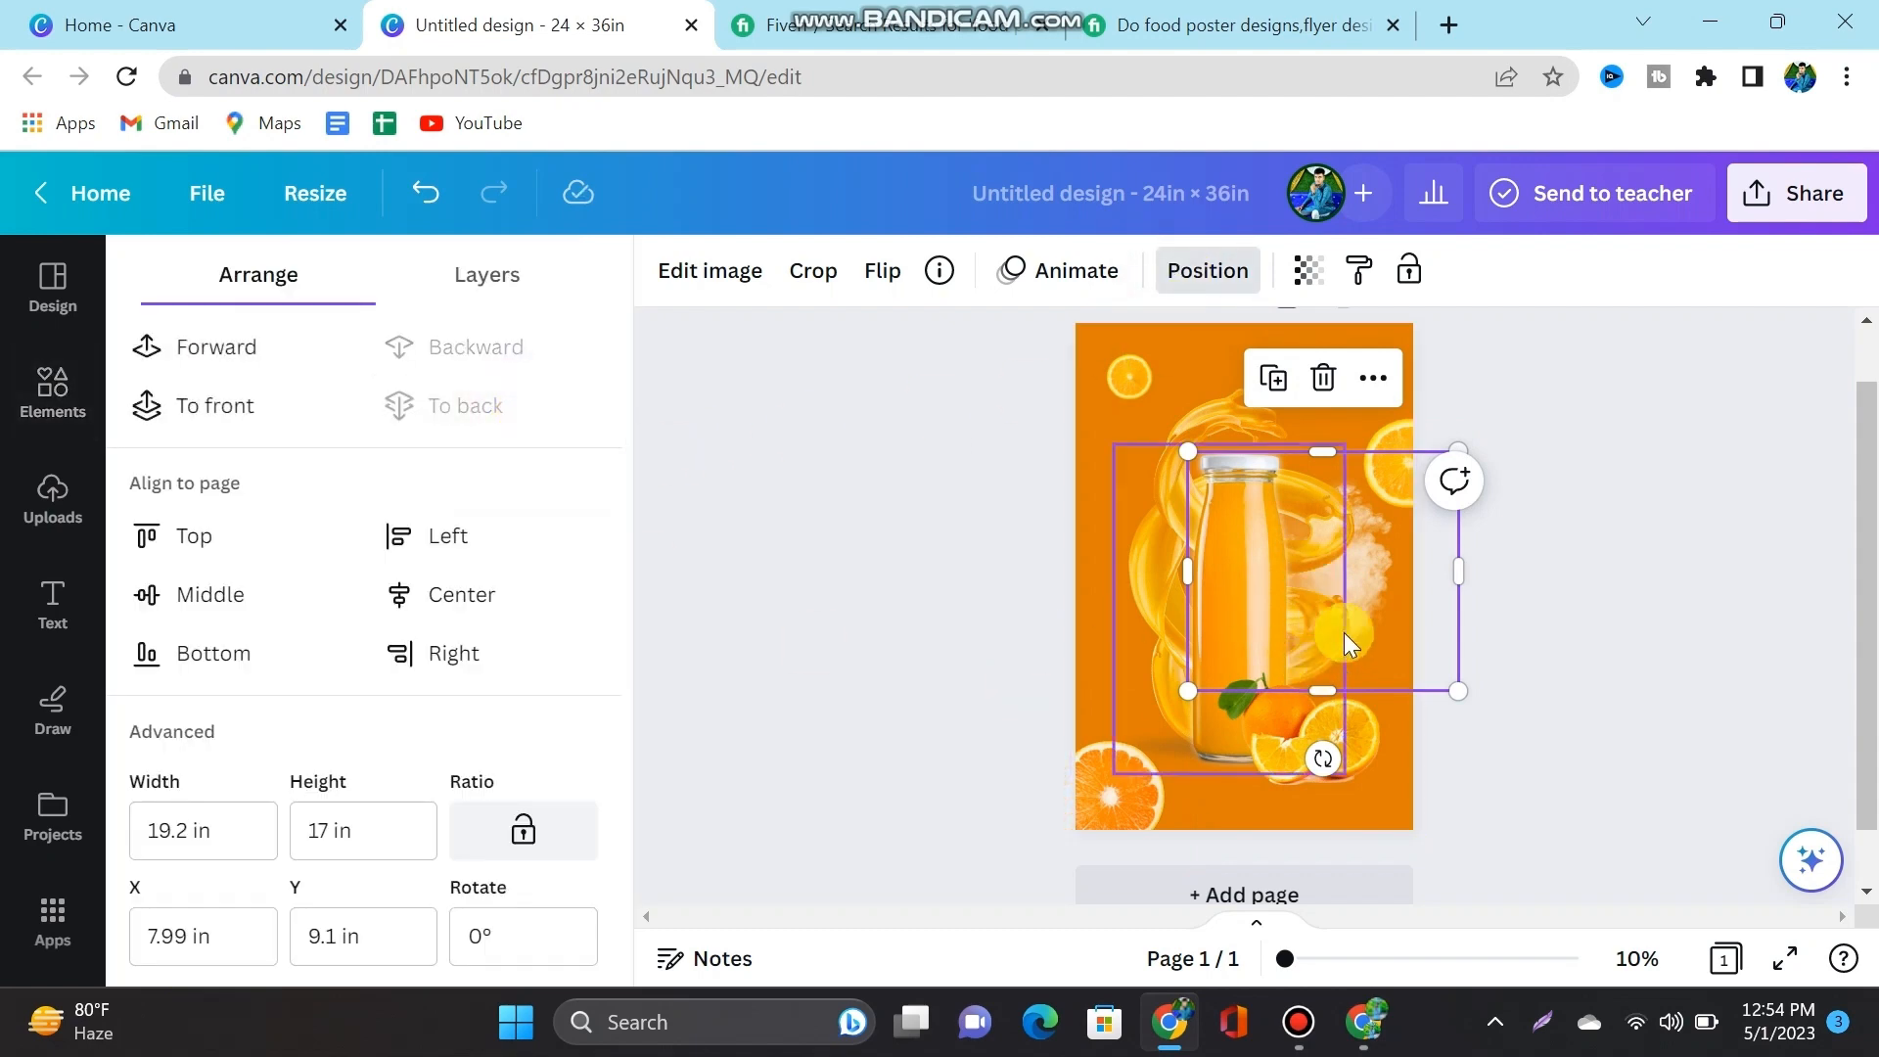
Step: Duplicate the smoke, place the copy at the bottle's upper left, flip it horizontally, and send it to the back
left_click(1273, 377)
left_click_drag(1384, 650, 1152, 570)
left_click(883, 270)
left_click(990, 345)
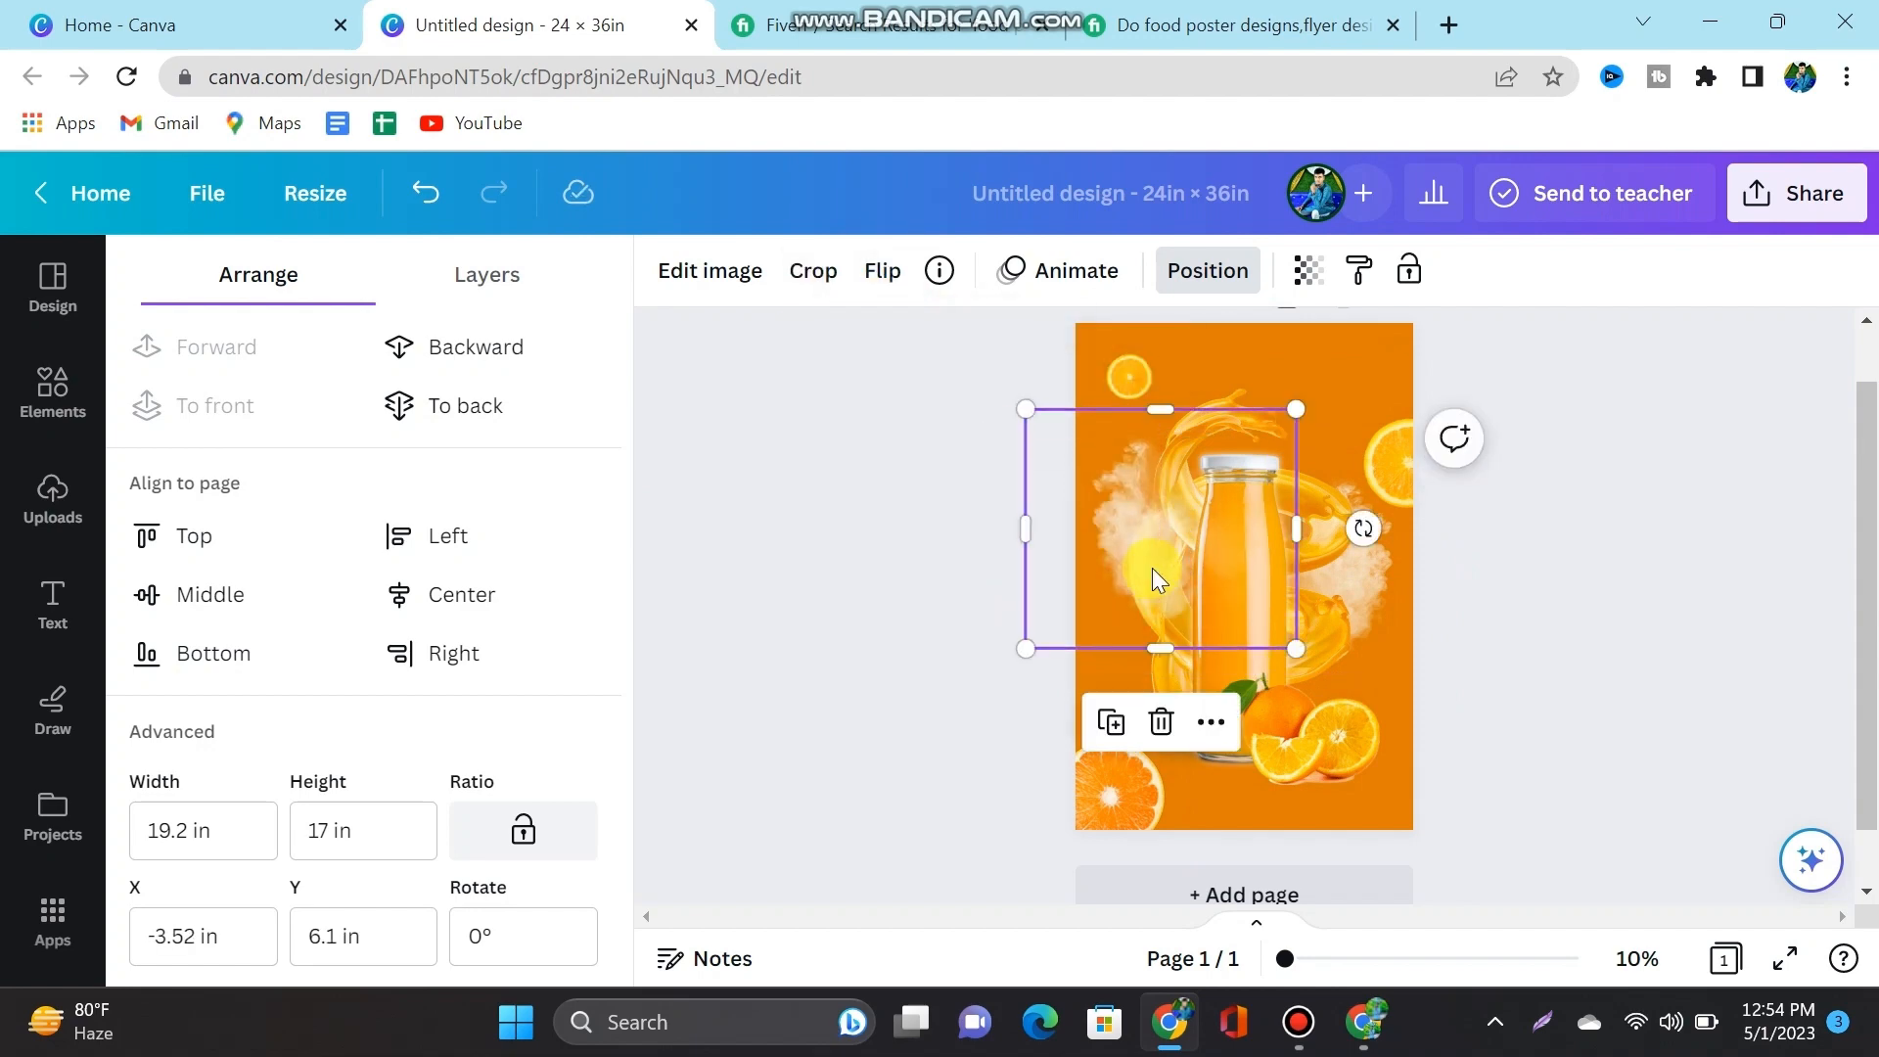
left_click(1203, 270)
left_click(1203, 270)
left_click(465, 405)
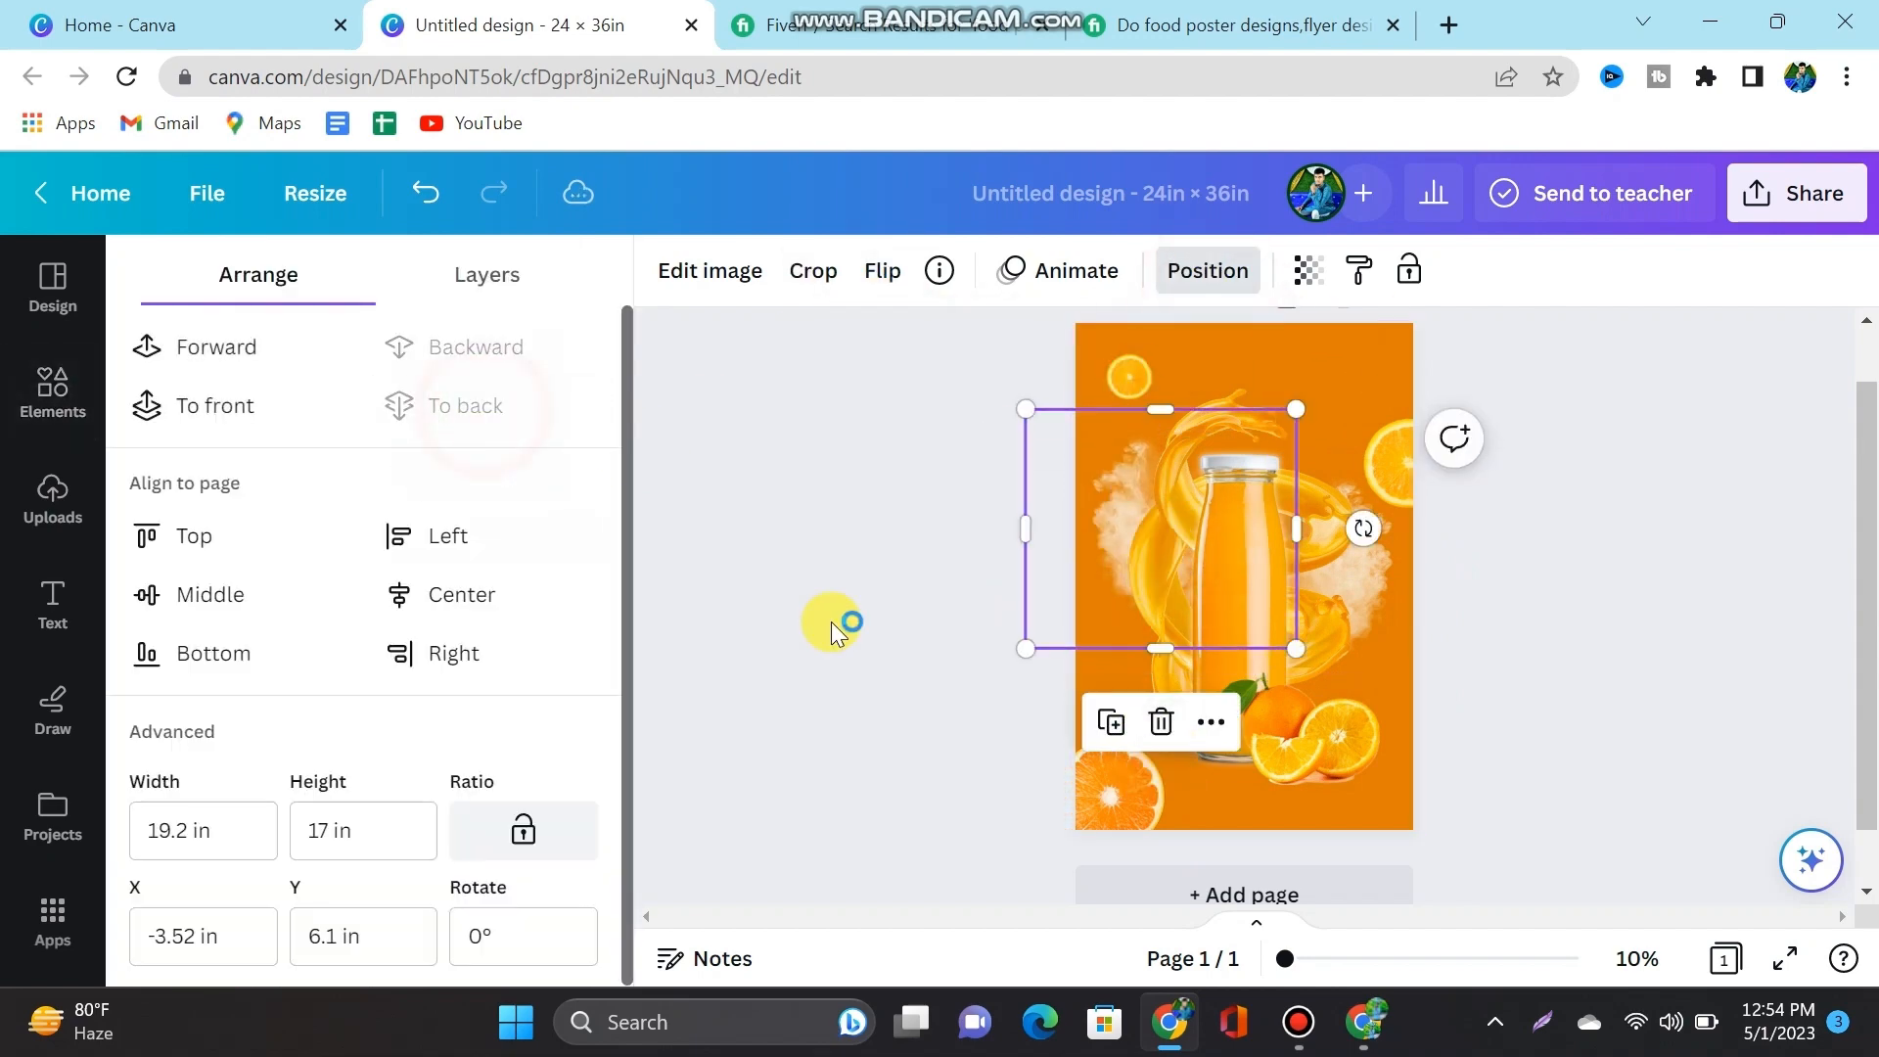
Step: Duplicate the left smoke, flip the copy horizontally, place it at the bottle's lower right, and send it to the back
left_click(1107, 726)
left_click_drag(1207, 546, 1196, 679)
left_click_drag(1174, 577, 1378, 577)
left_click(871, 271)
left_click(956, 349)
left_click_drag(1341, 657, 1302, 645)
left_click(509, 409)
left_click(1354, 585)
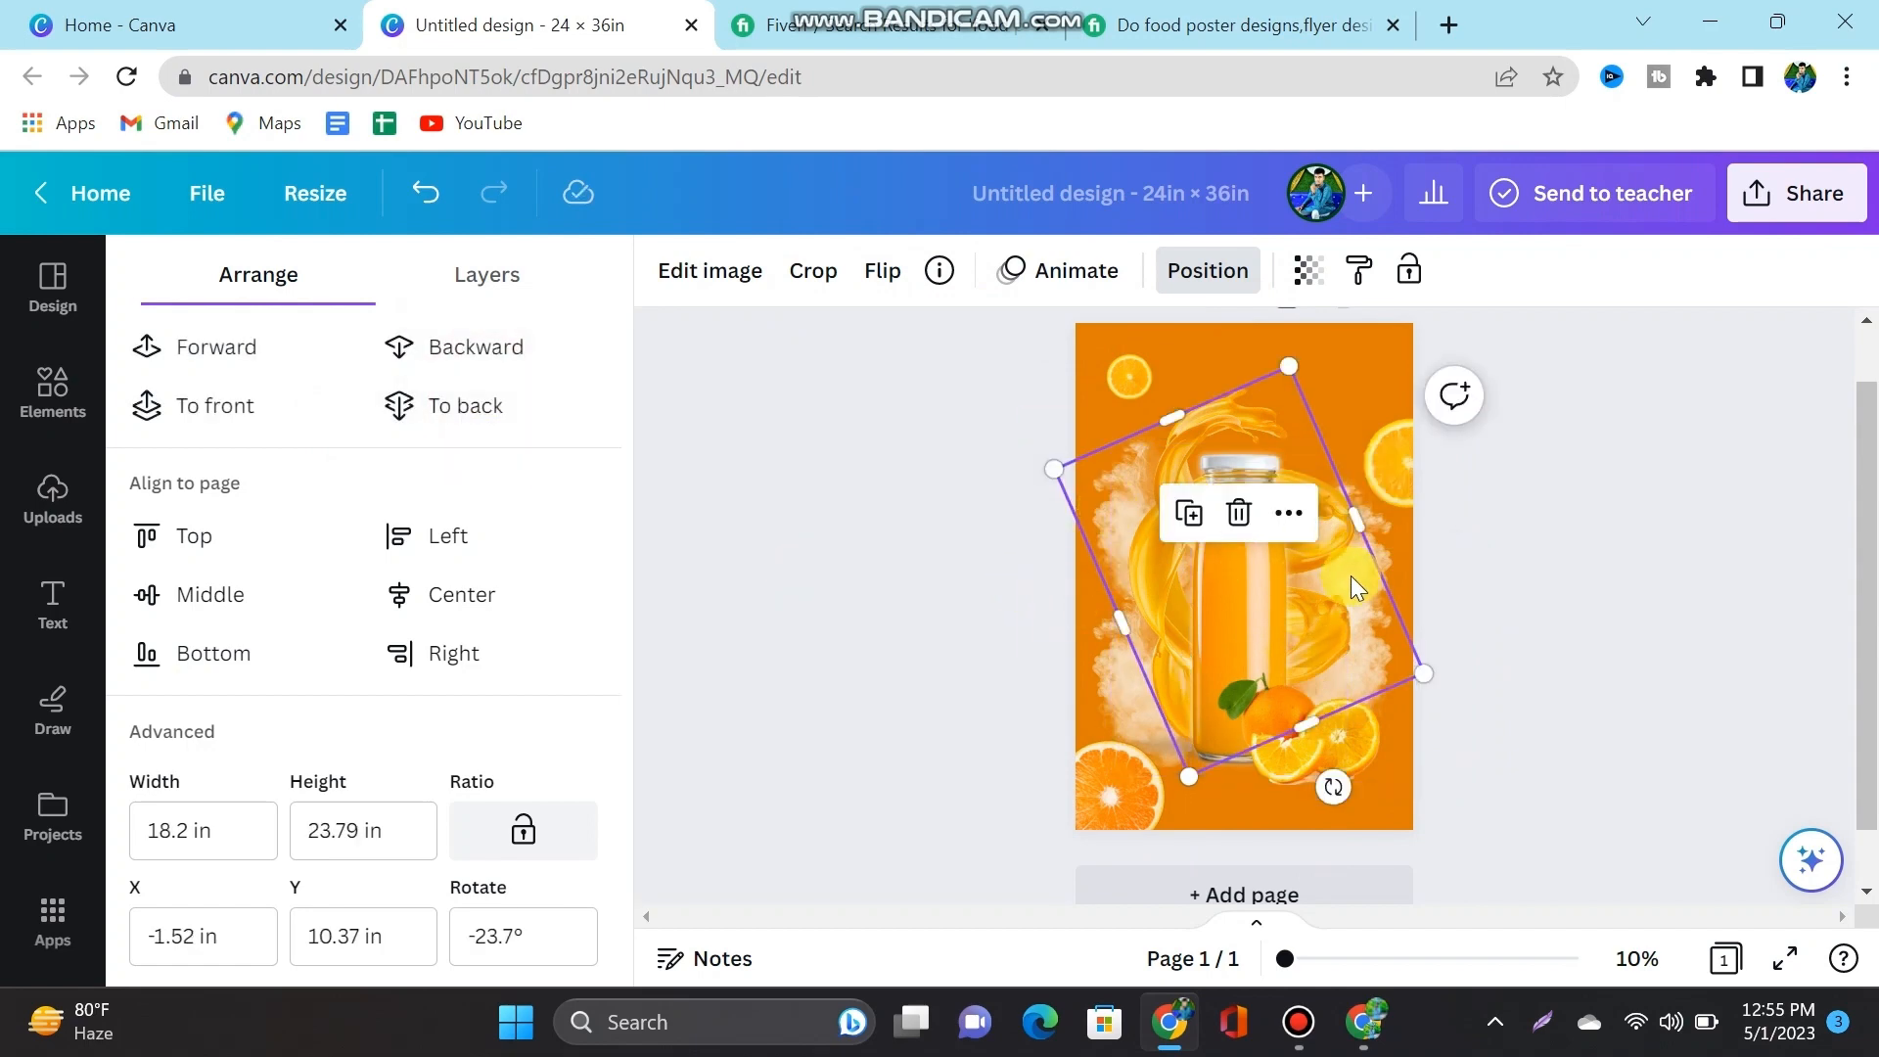
Step: Duplicate the lower-right smoke, mirror the copy horizontally at the bottle's lower left, and send it to the back
left_click(1388, 631)
left_click(1271, 381)
left_click_drag(1407, 626, 1166, 598)
left_click(879, 279)
left_click(974, 350)
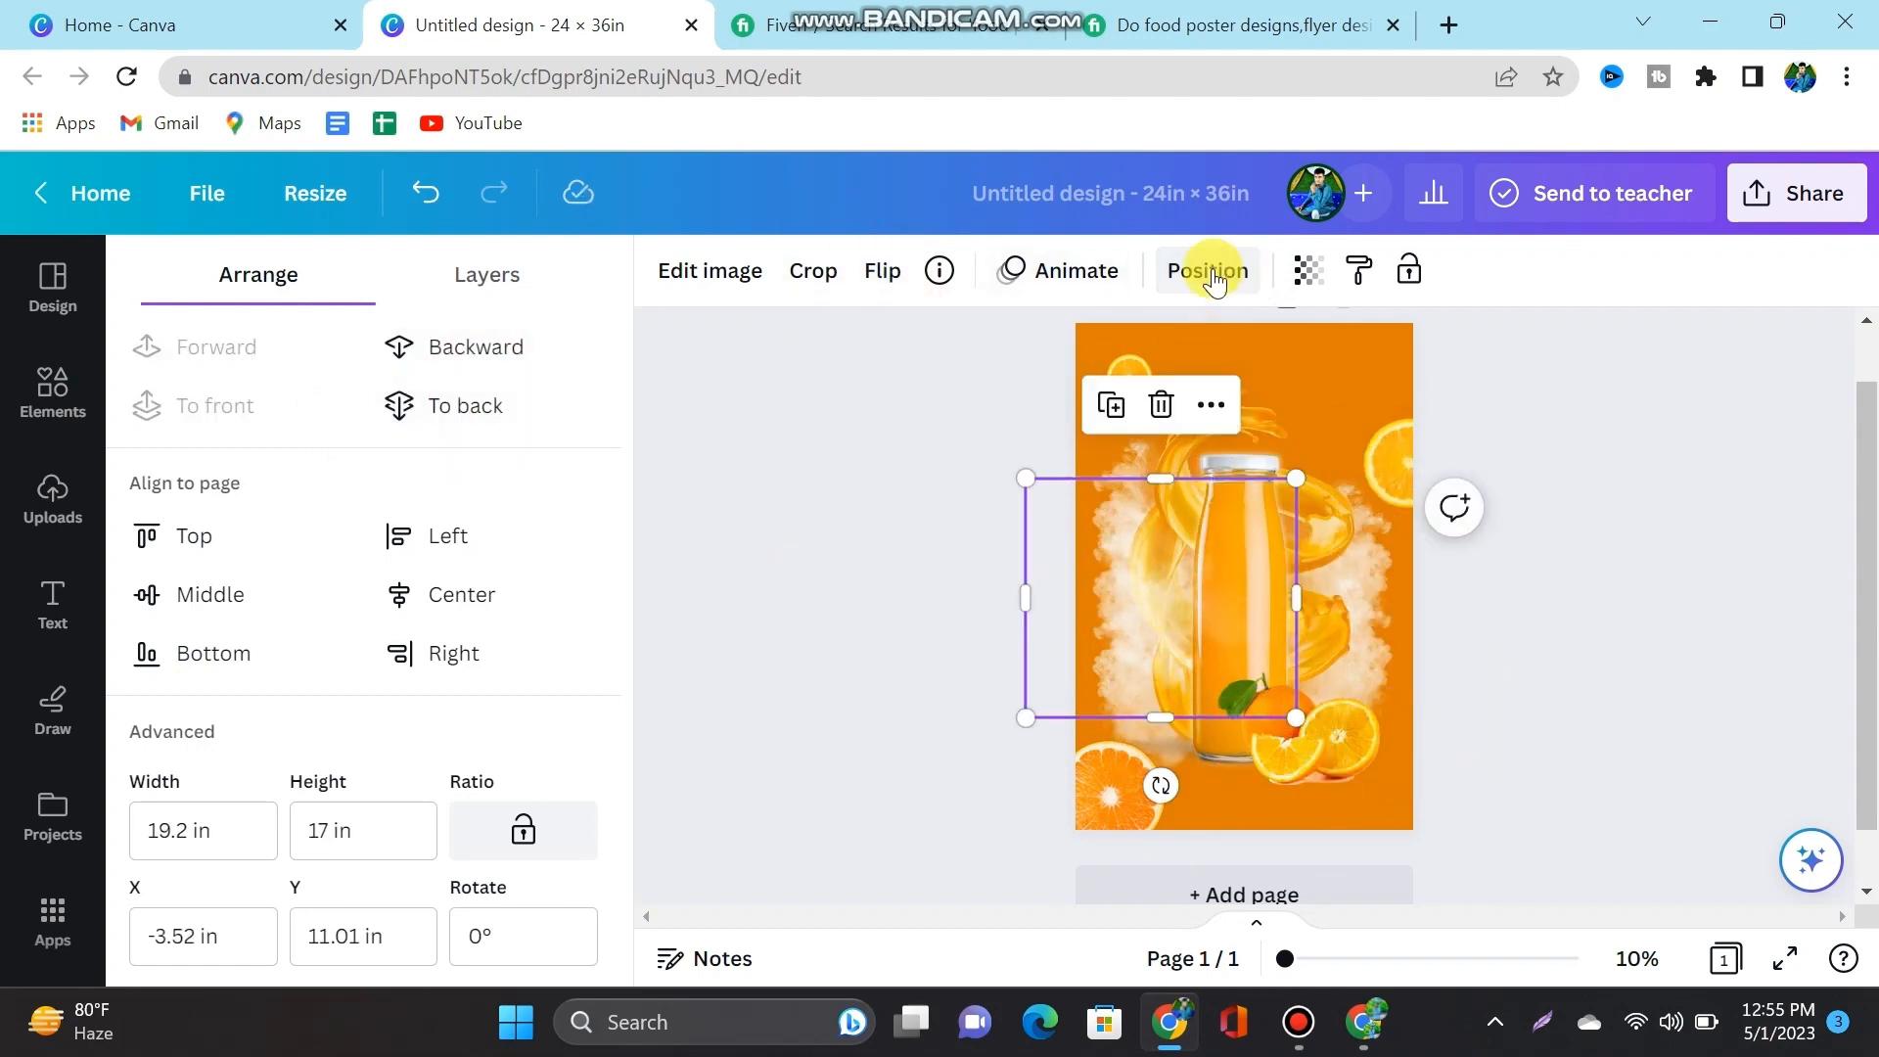
left_click(489, 409)
Step: Duplicate the smoke again, rotate the copy to about 141.9°, place it at the bottle's upper right, and send it to the back
left_click(1111, 397)
left_click_drag(1034, 621, 1252, 474)
left_click_drag(1422, 476, 1258, 511)
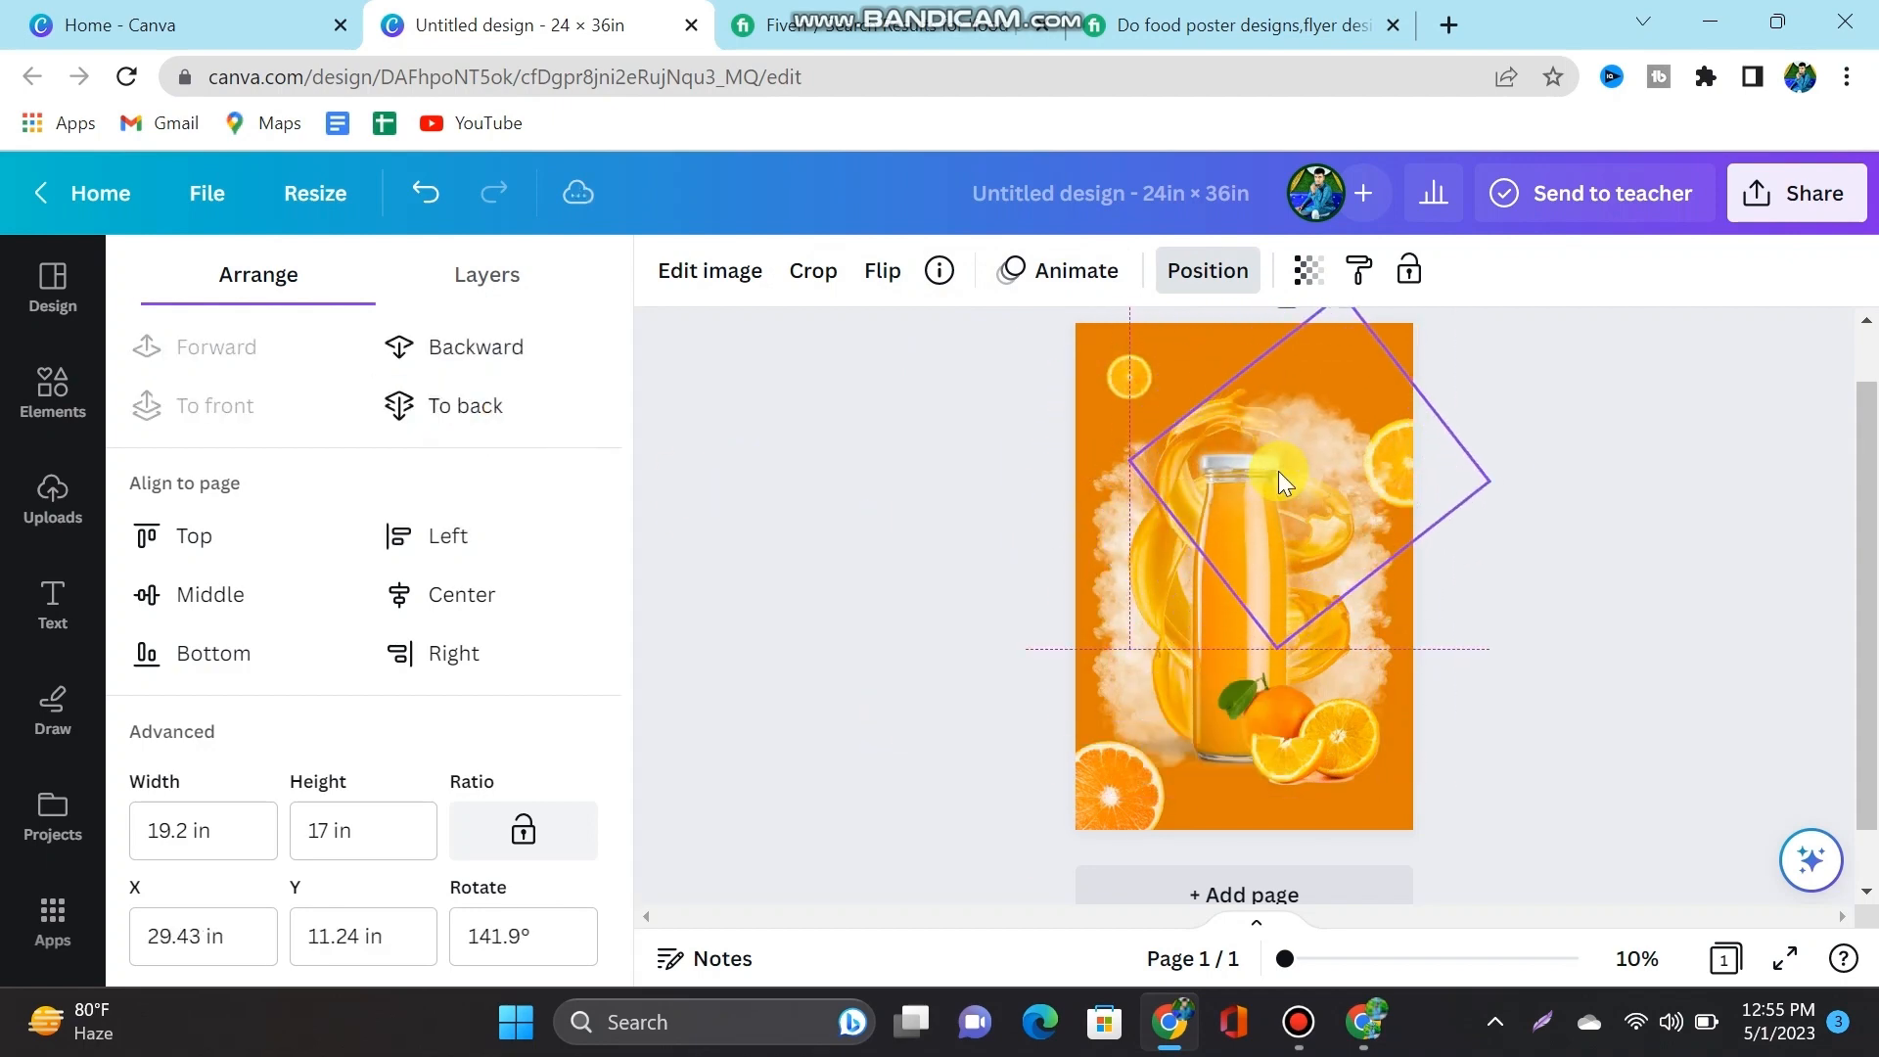
left_click(587, 405)
Step: Duplicate the smoke once more, rotate the copy to about 82.1°, place it above the bottle's upper left, and send it to the back
left_click(1264, 738)
left_click_drag(1400, 426, 1175, 512)
left_click_drag(1074, 554, 1378, 589)
left_click_drag(1269, 533, 1213, 554)
left_click_drag(1040, 575, 991, 477)
mouse_move(1115, 486)
left_mouse_down()
mouse_move(1139, 462)
mouse_move(1146, 479)
left_mouse_up()
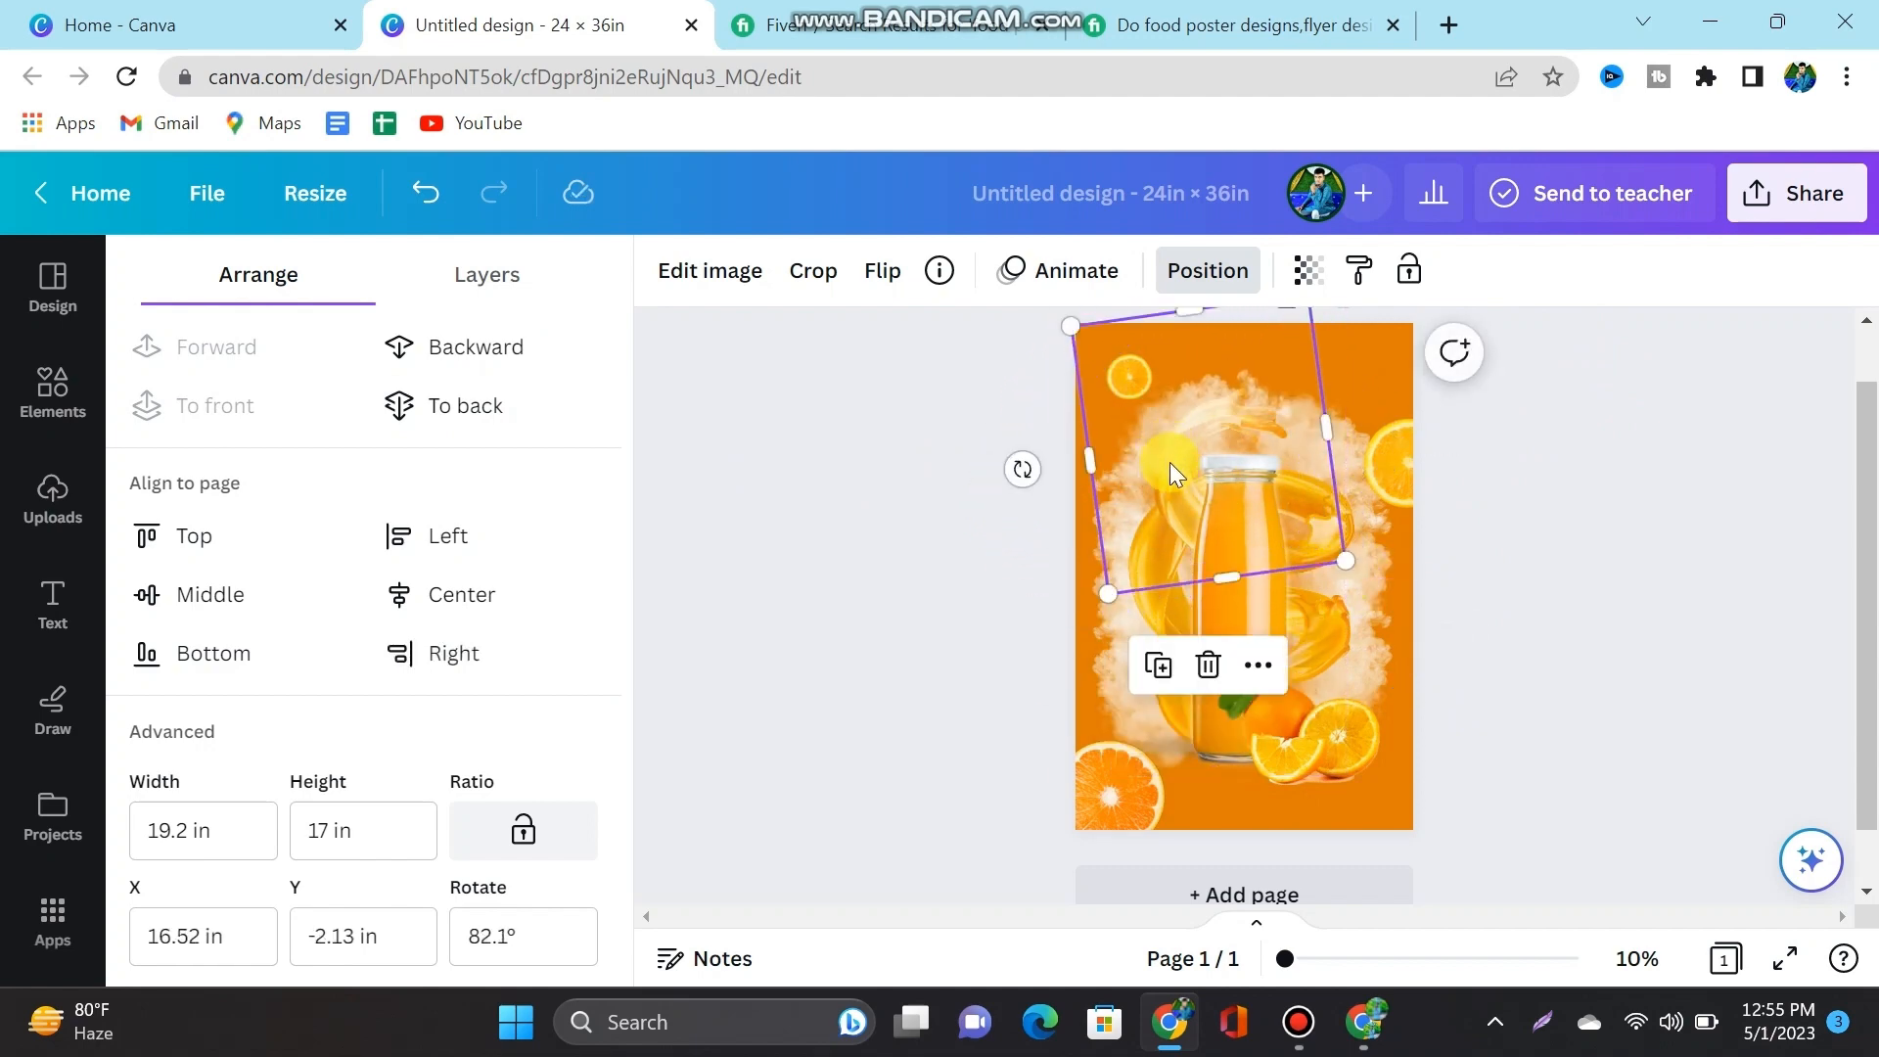
left_click(465, 407)
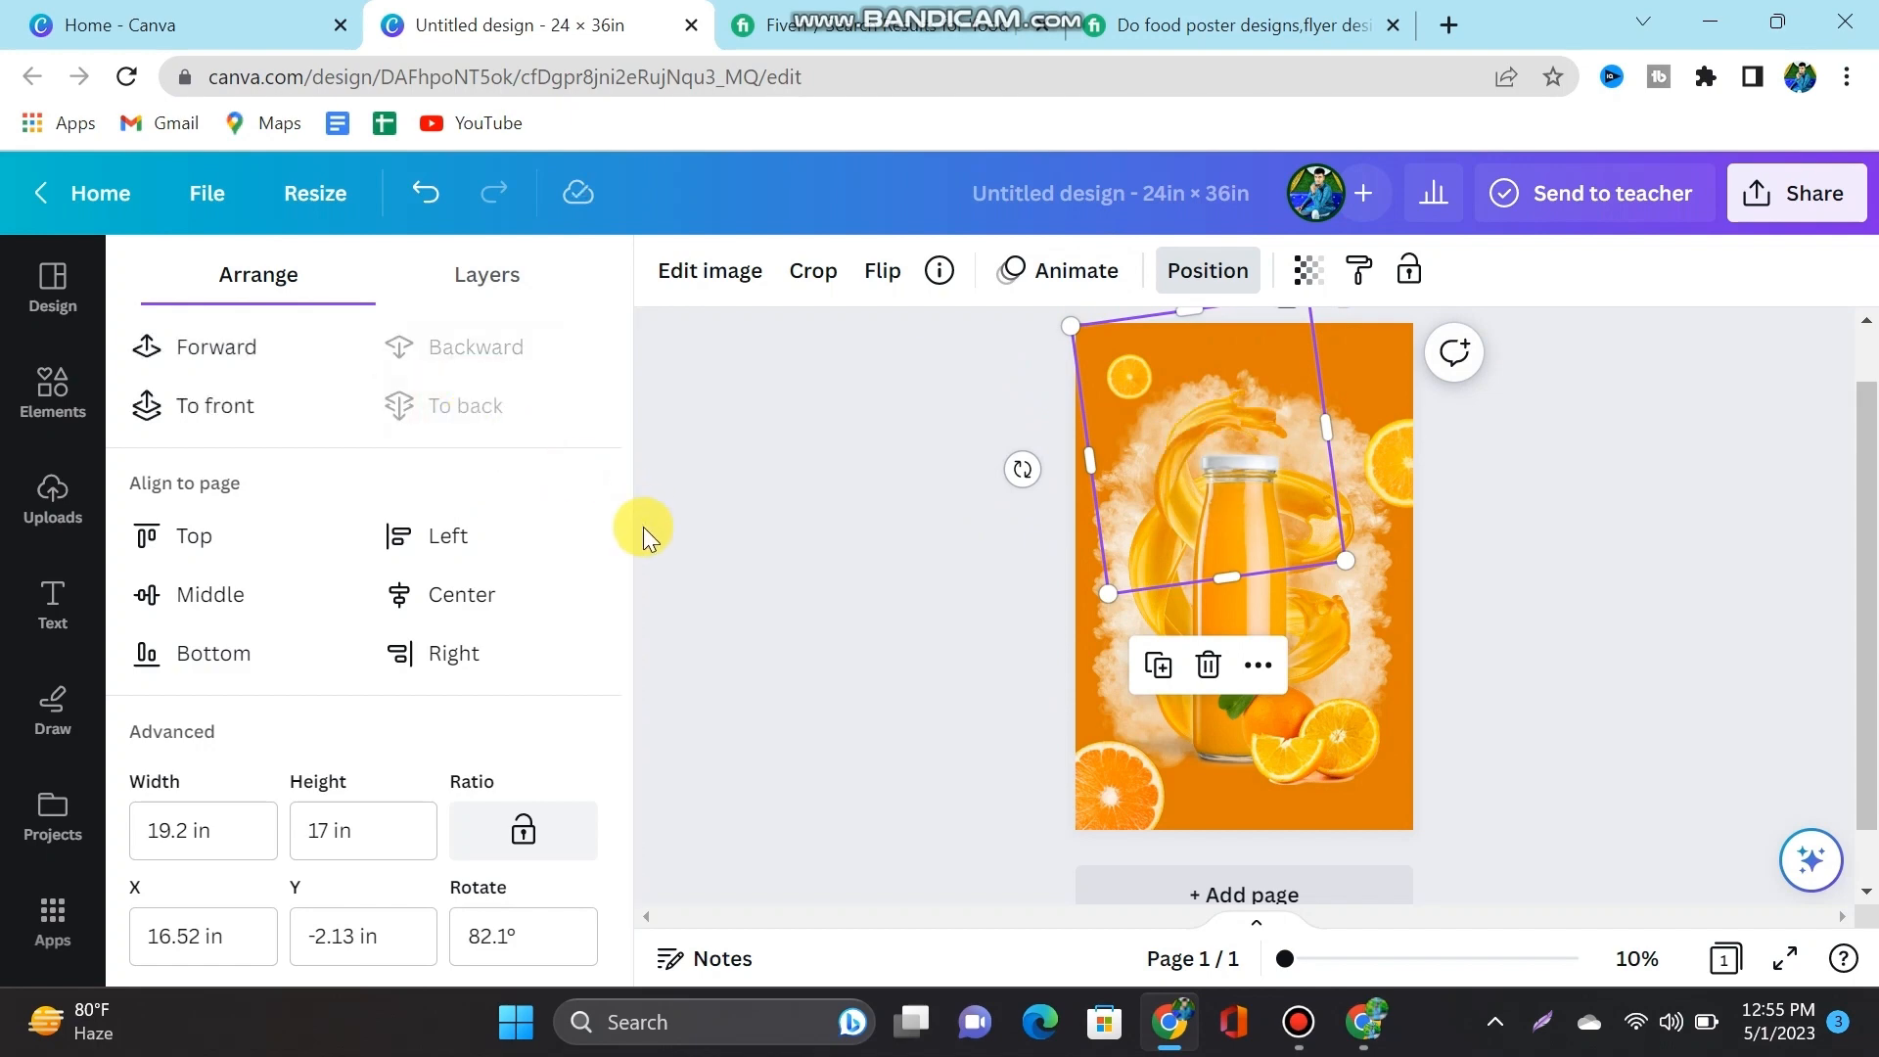
left_click(808, 637)
Step: Search the elements for "leaf", show all photos, and add the photo of small scattered green leaves
left_click(53, 391)
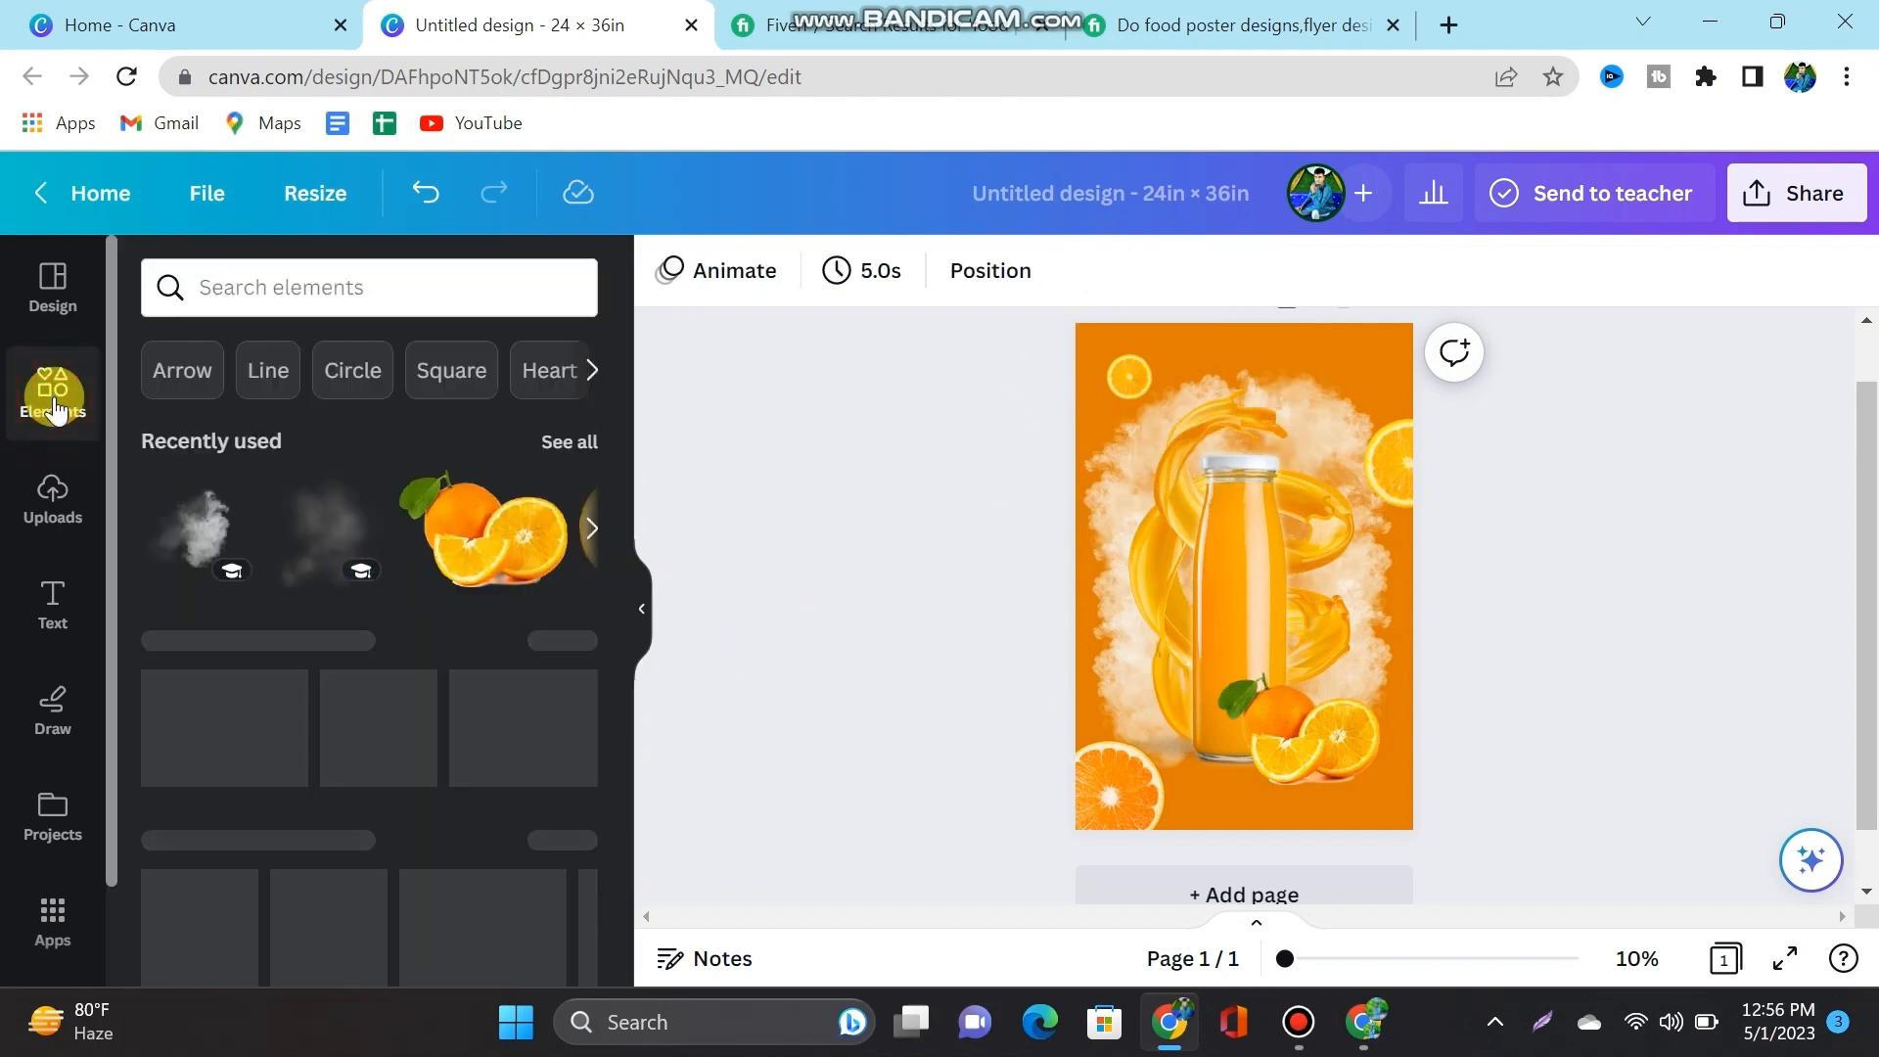
left_click(266, 294)
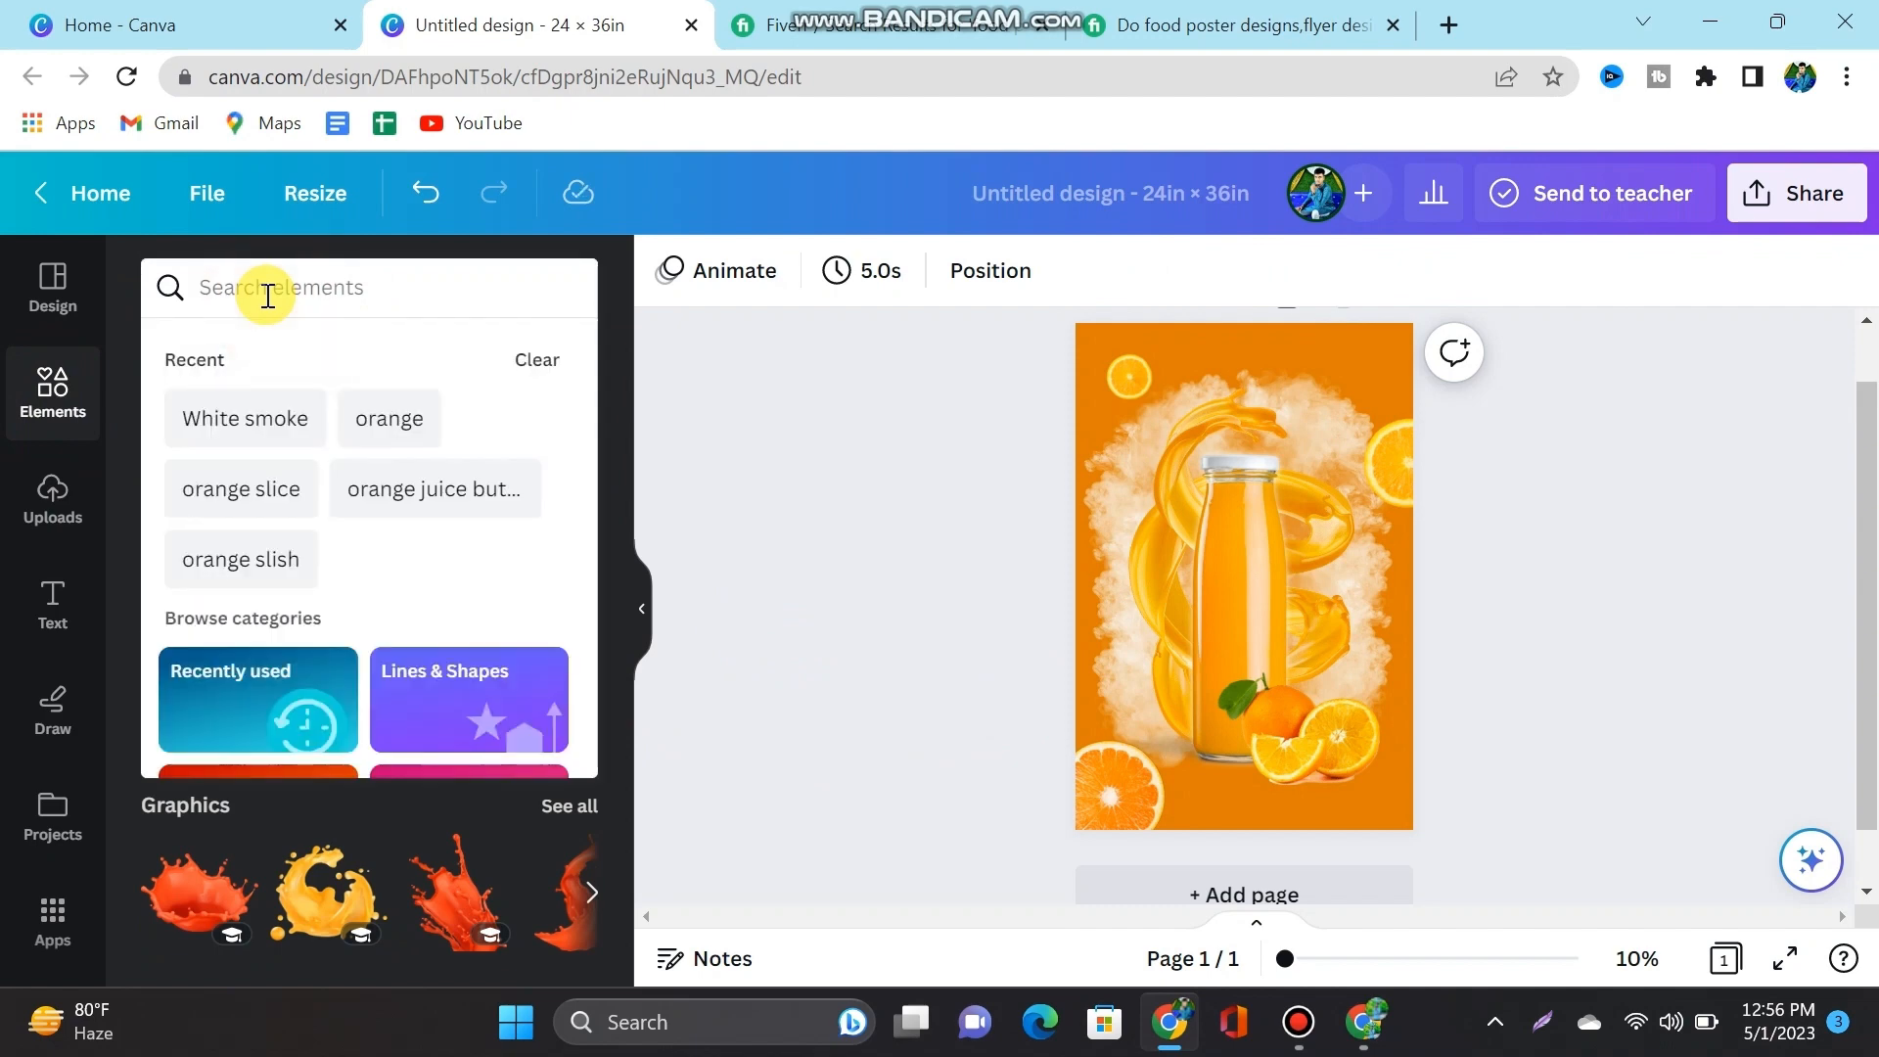
type("l")
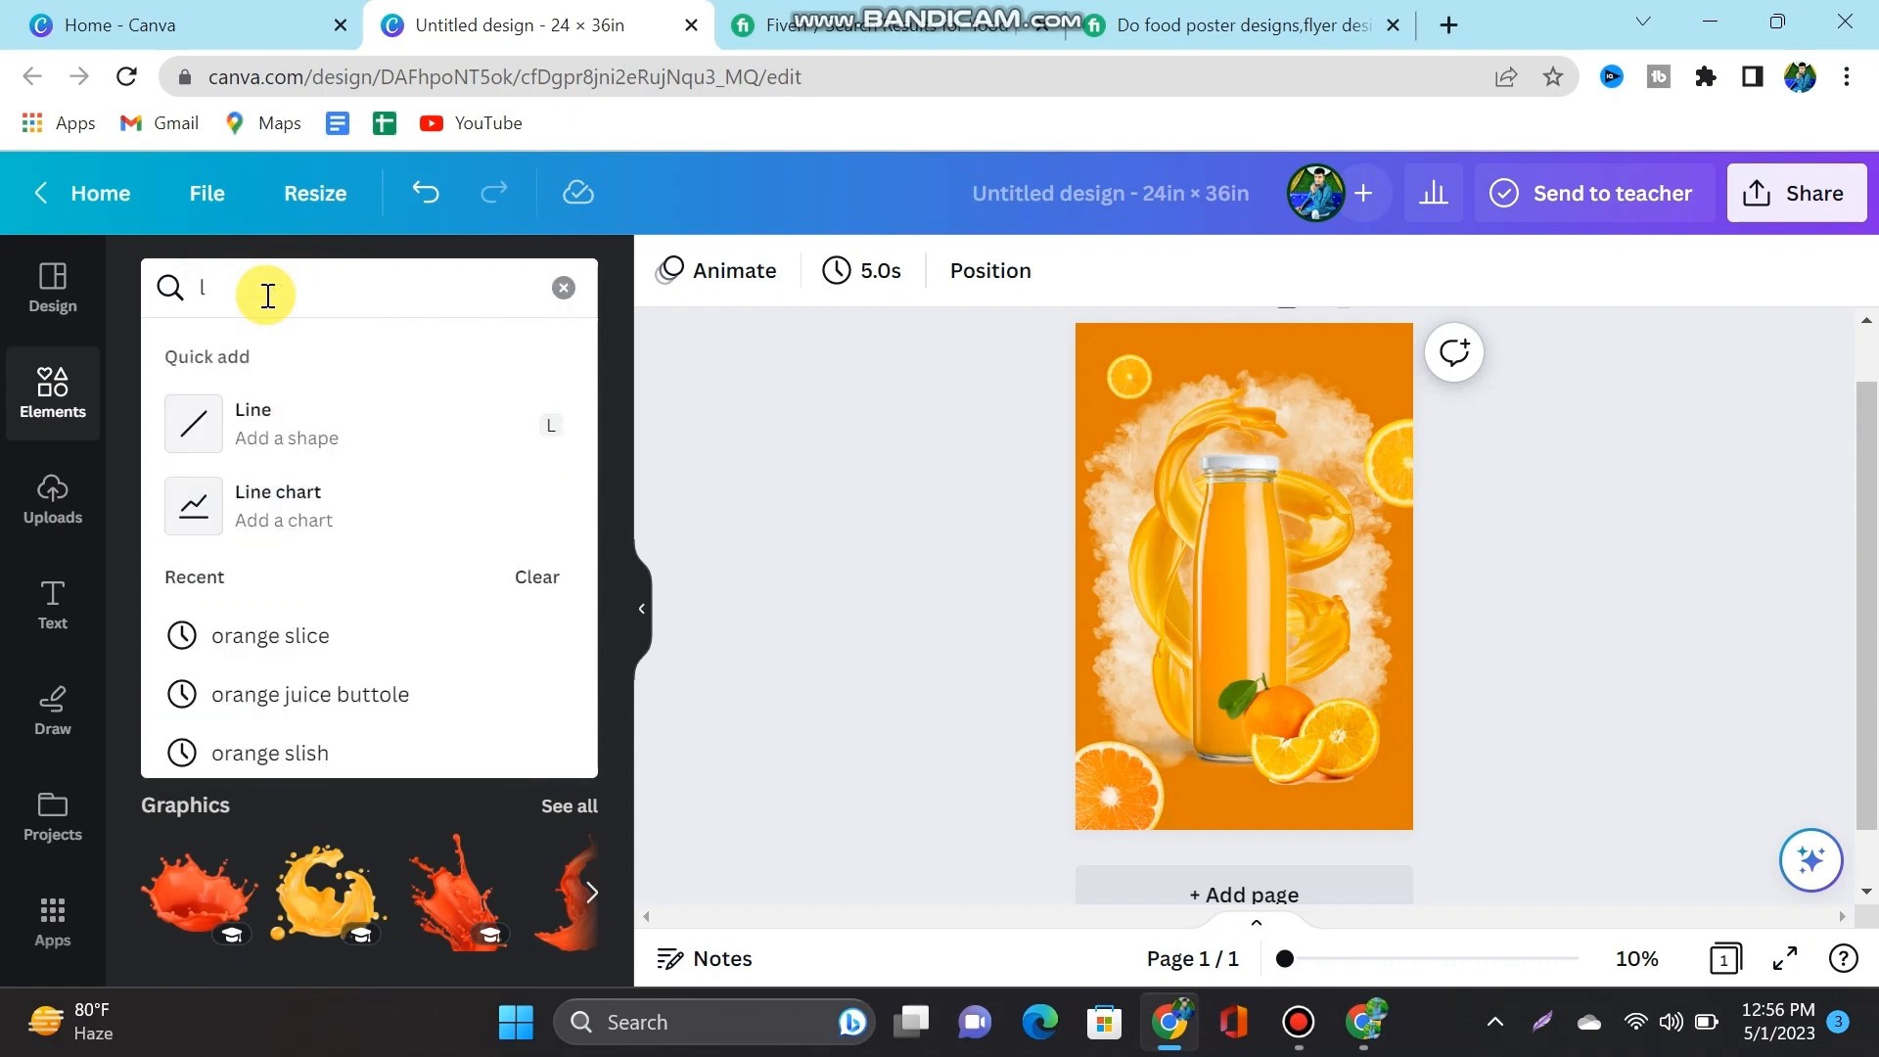
type("ea")
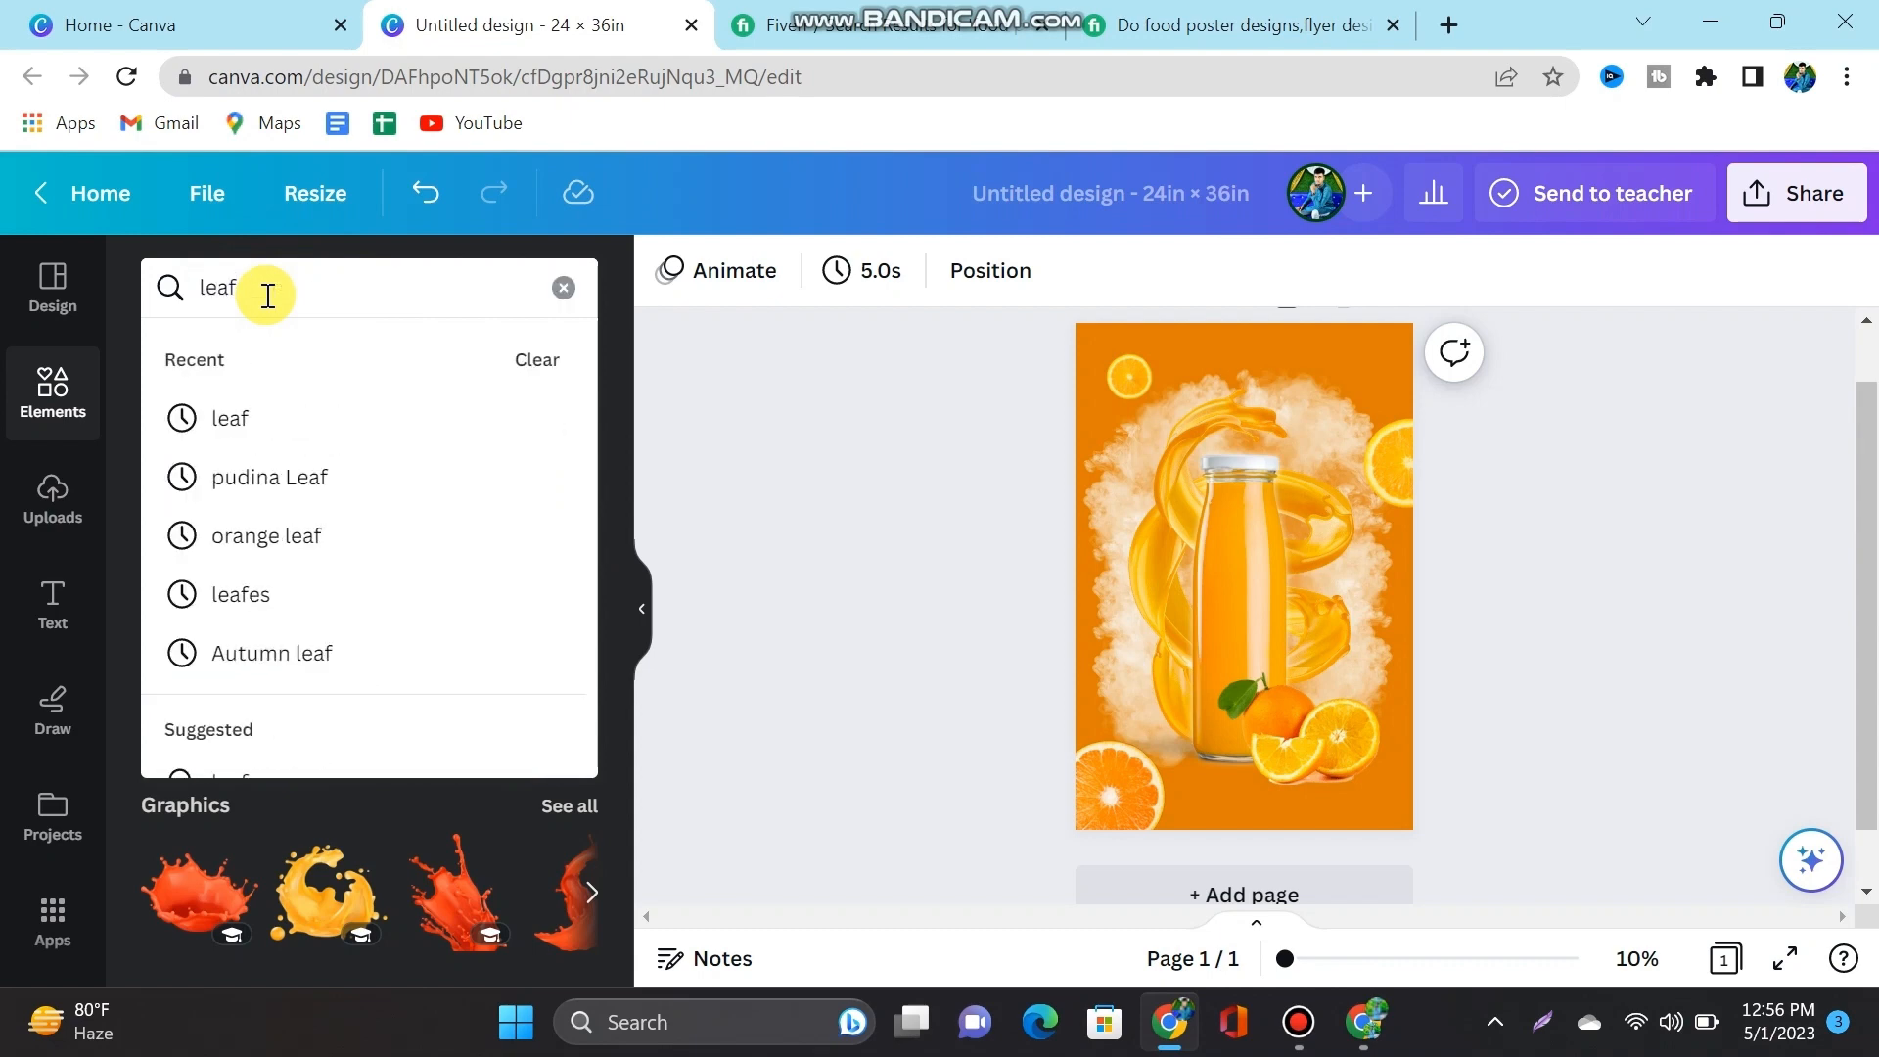
type("f")
key("Return")
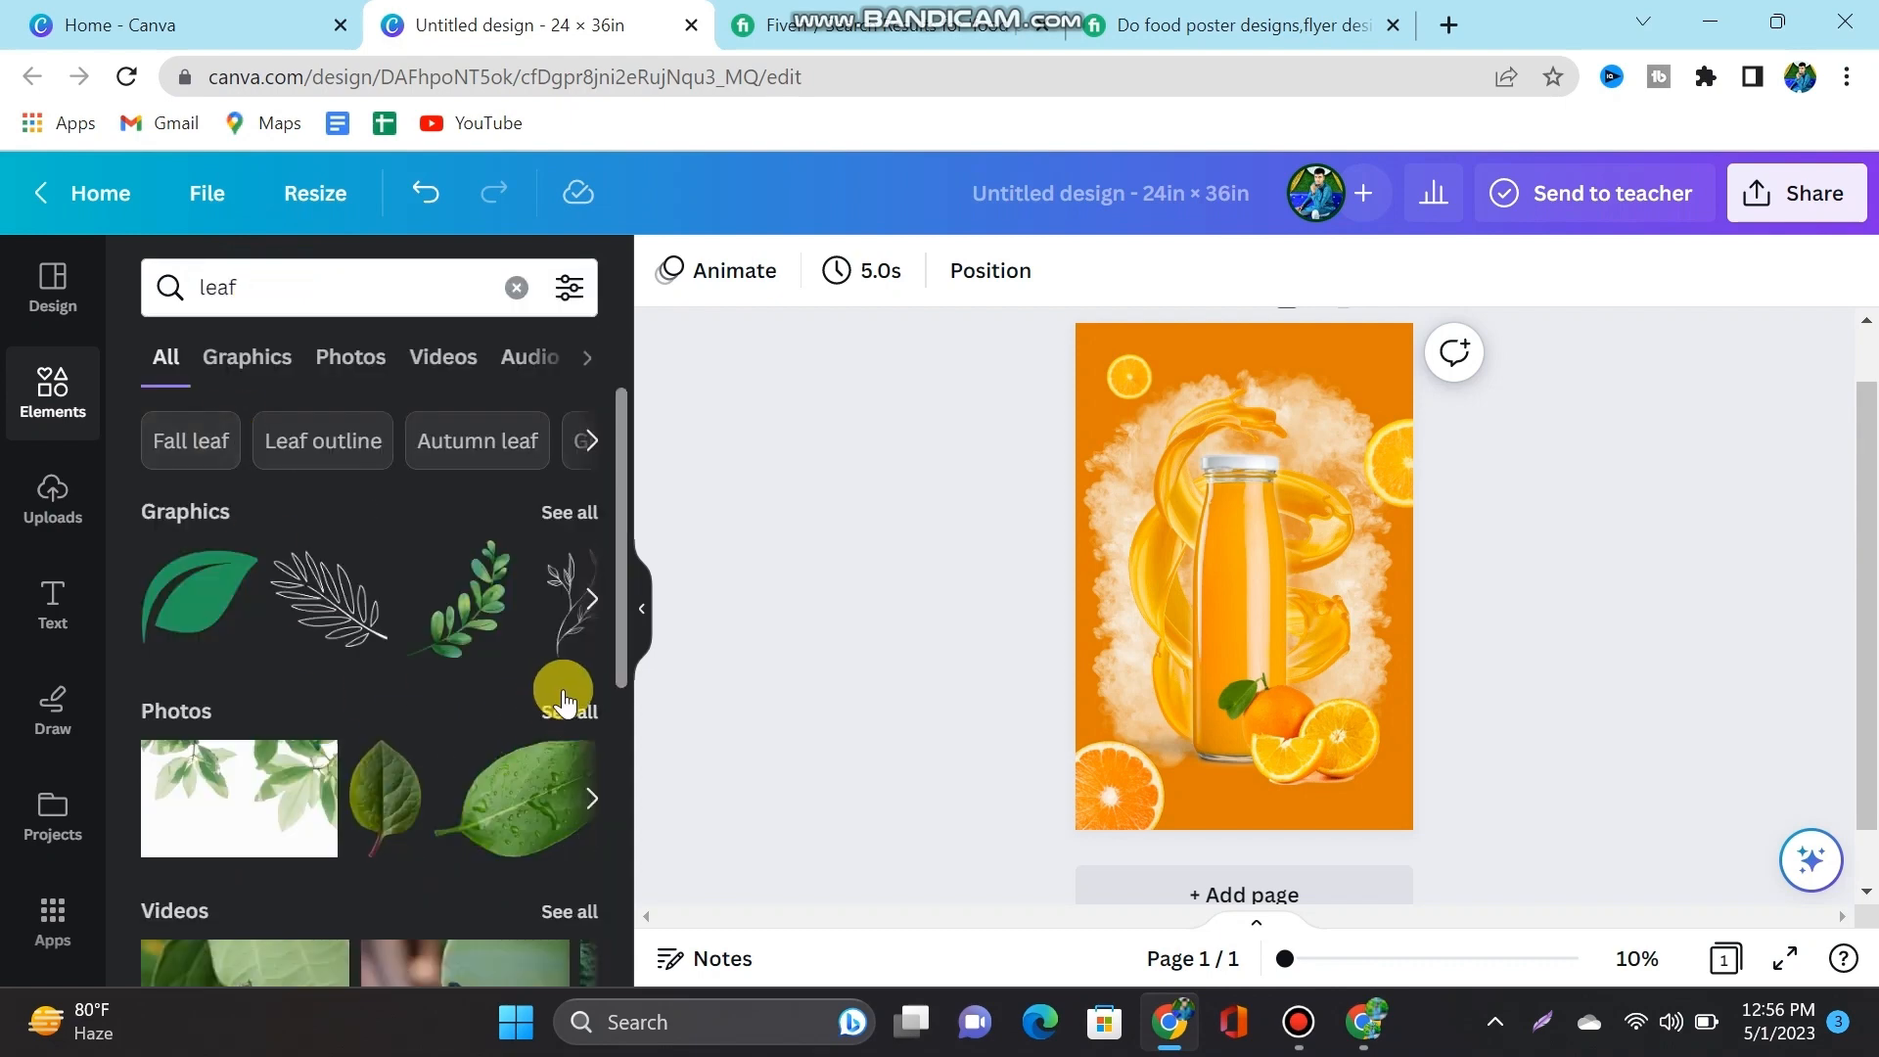
left_click(562, 706)
left_click(442, 736)
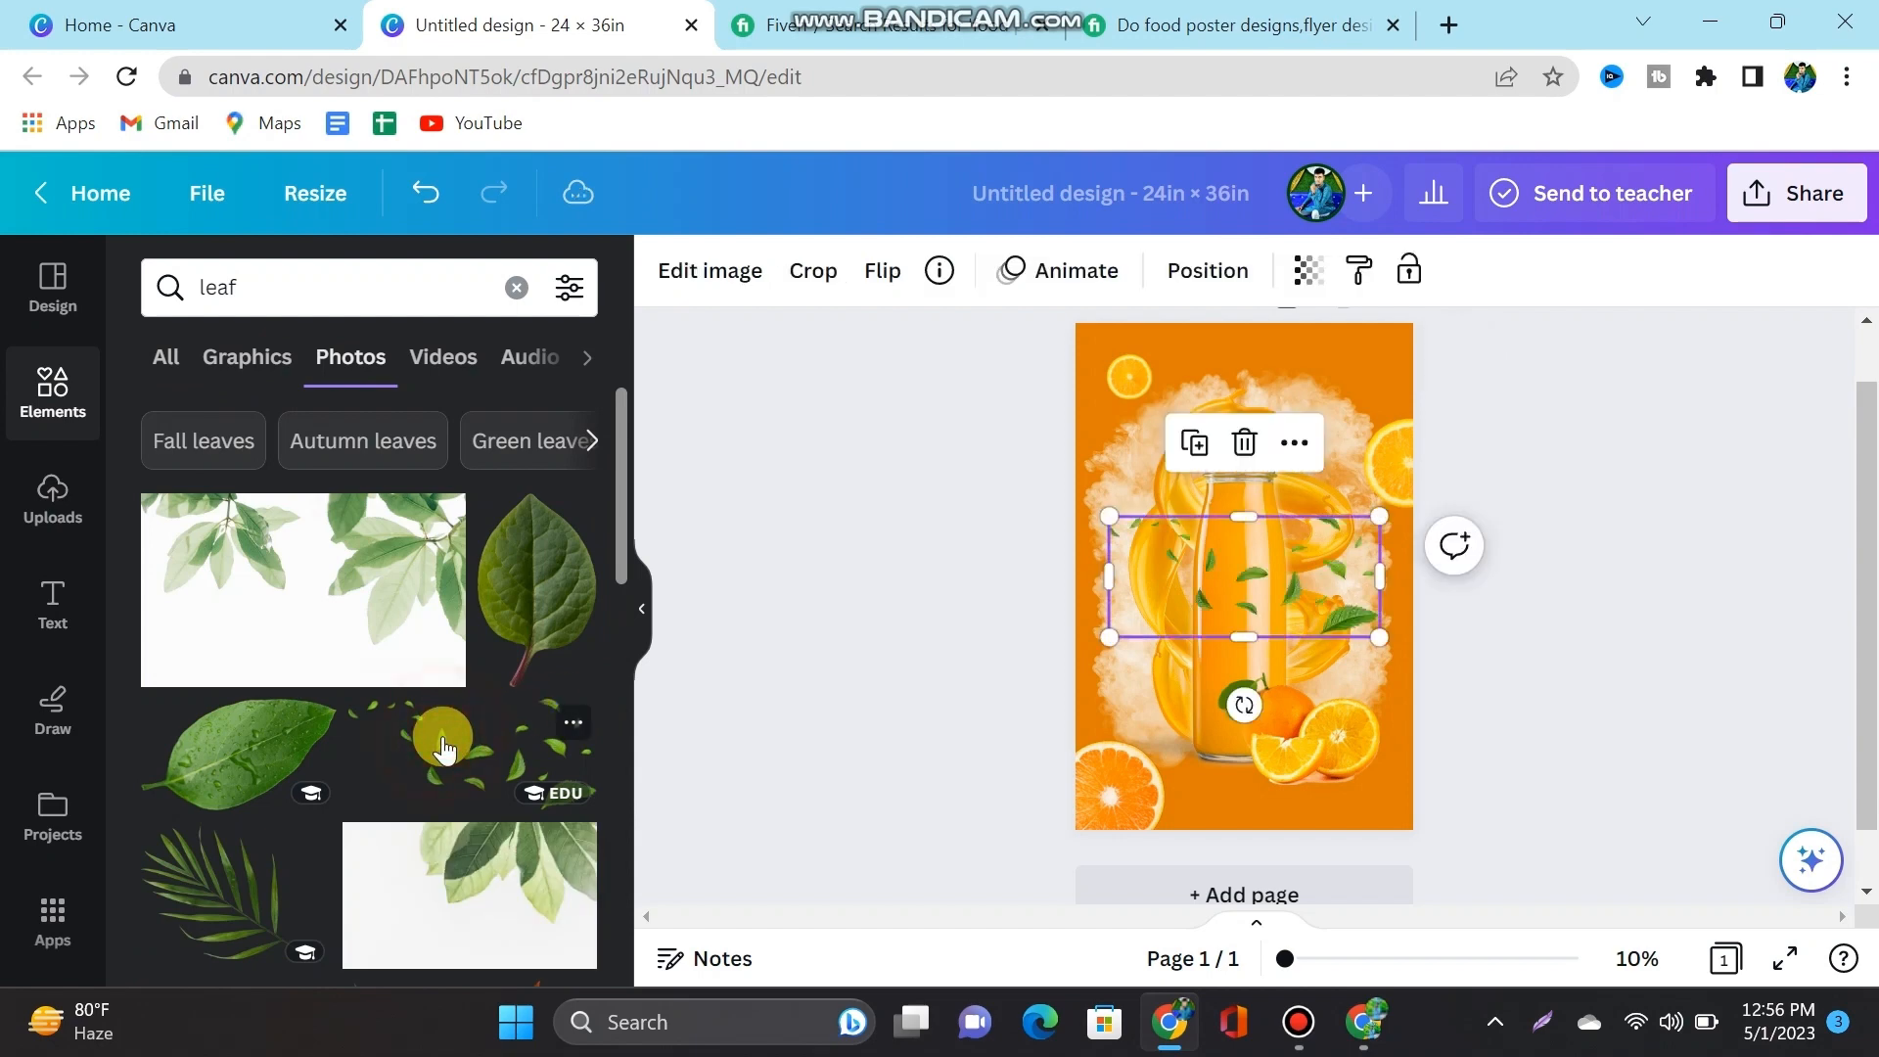
Step: Enlarge and rotate the upper-left orange slice, and place it partly outside the page's upper-left corner
left_click(1124, 362)
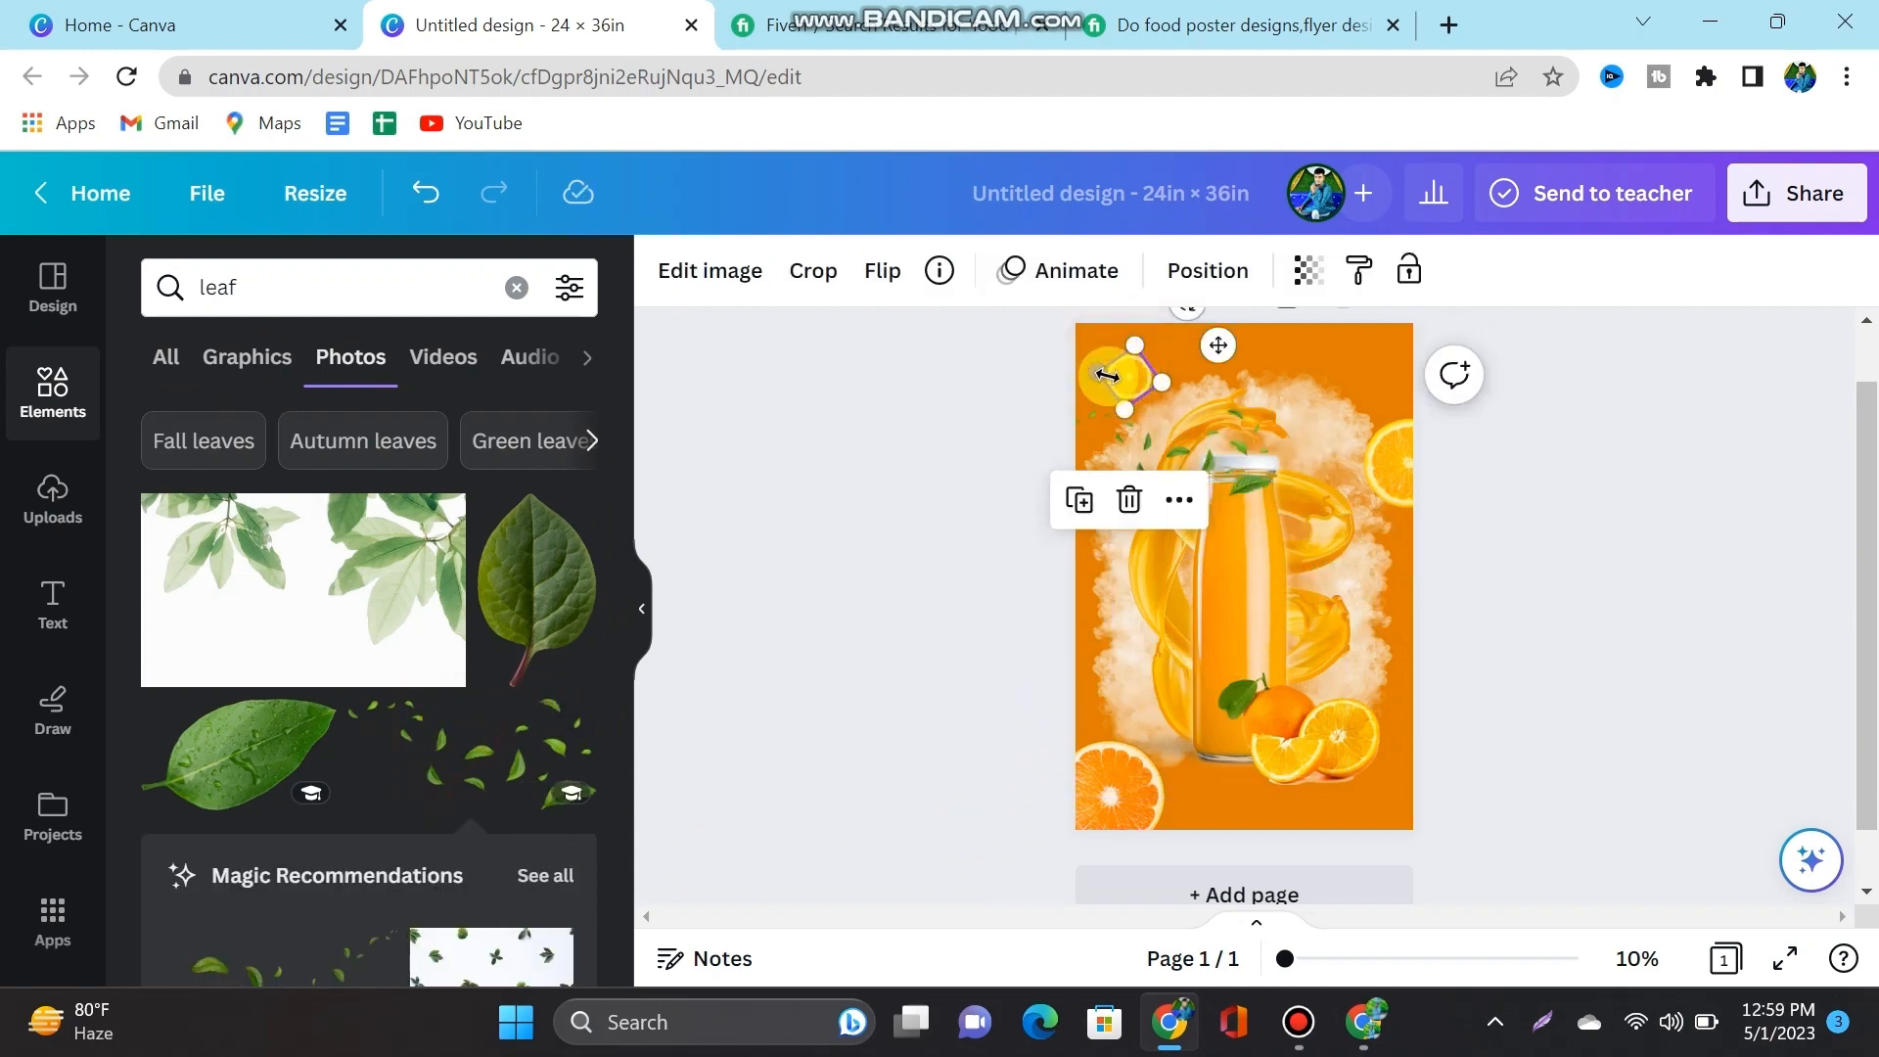
left_click_drag(1106, 375, 1017, 335)
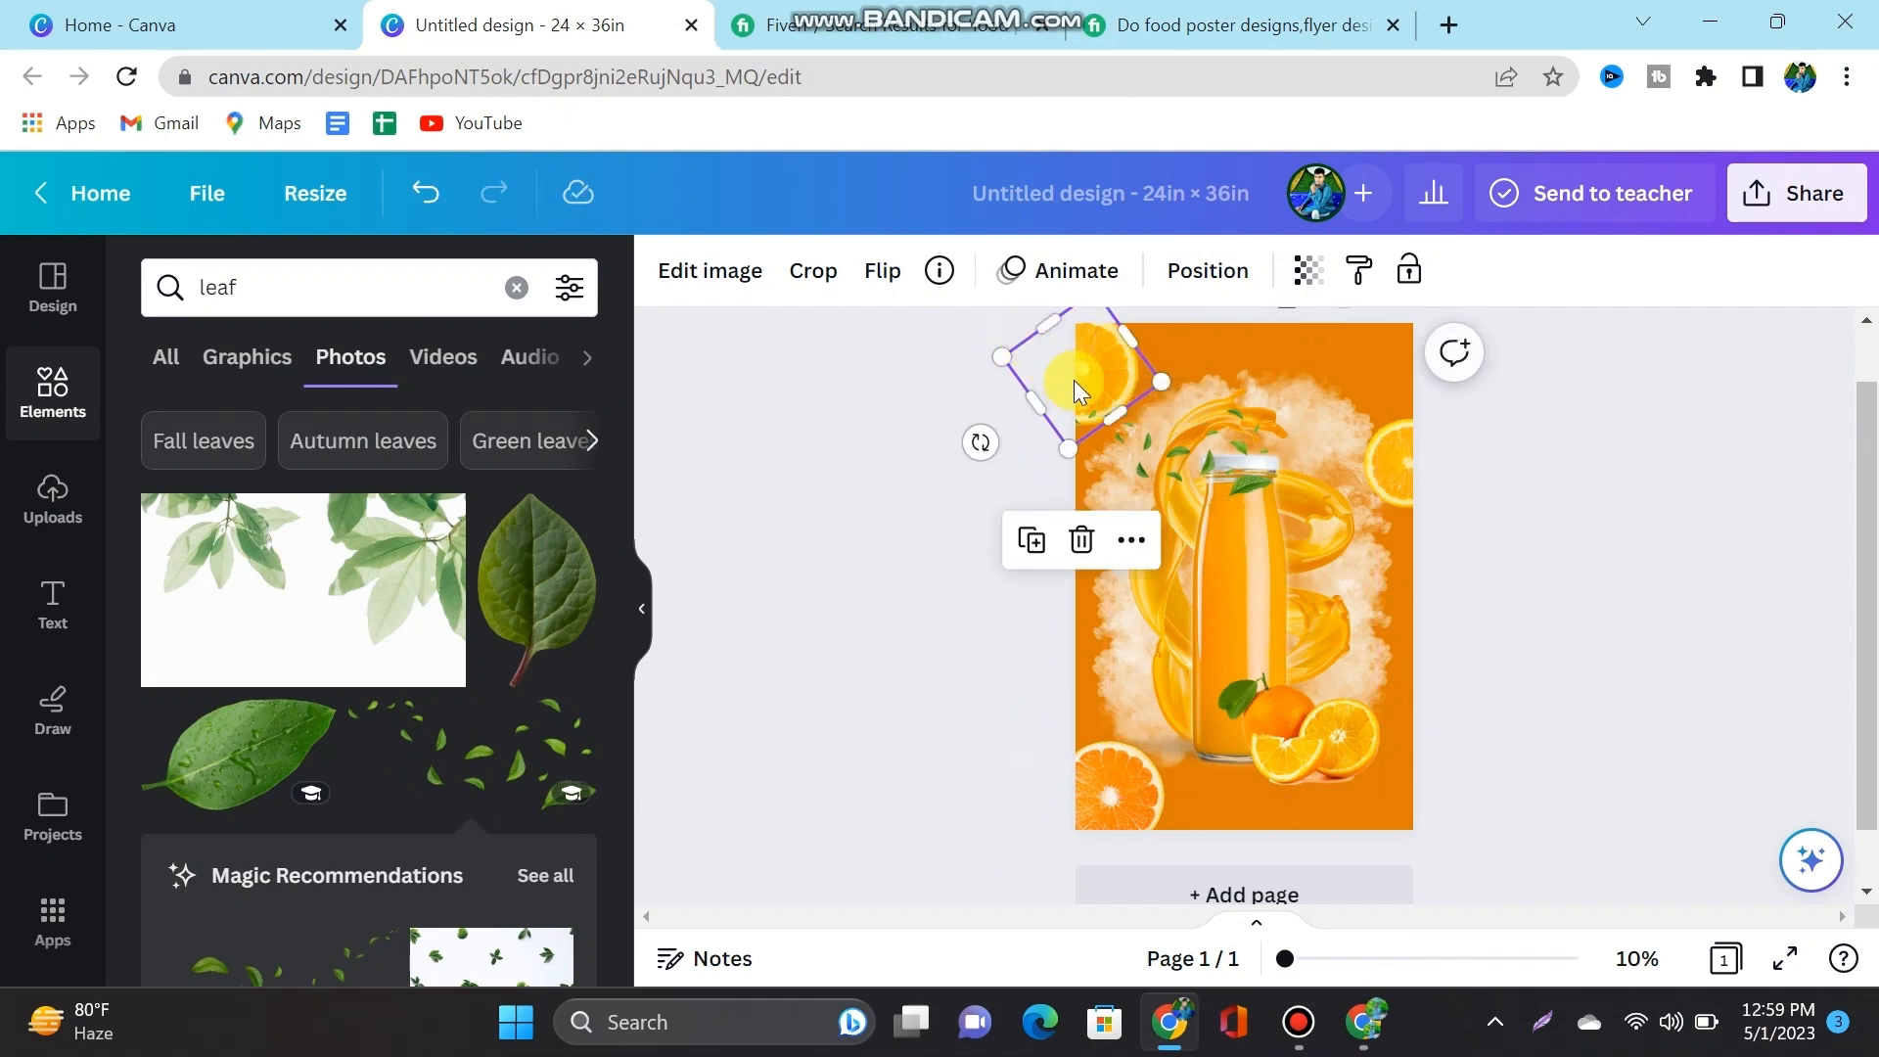
left_click_drag(977, 450, 925, 327)
left_click_drag(1076, 374, 1103, 347)
left_click(935, 432)
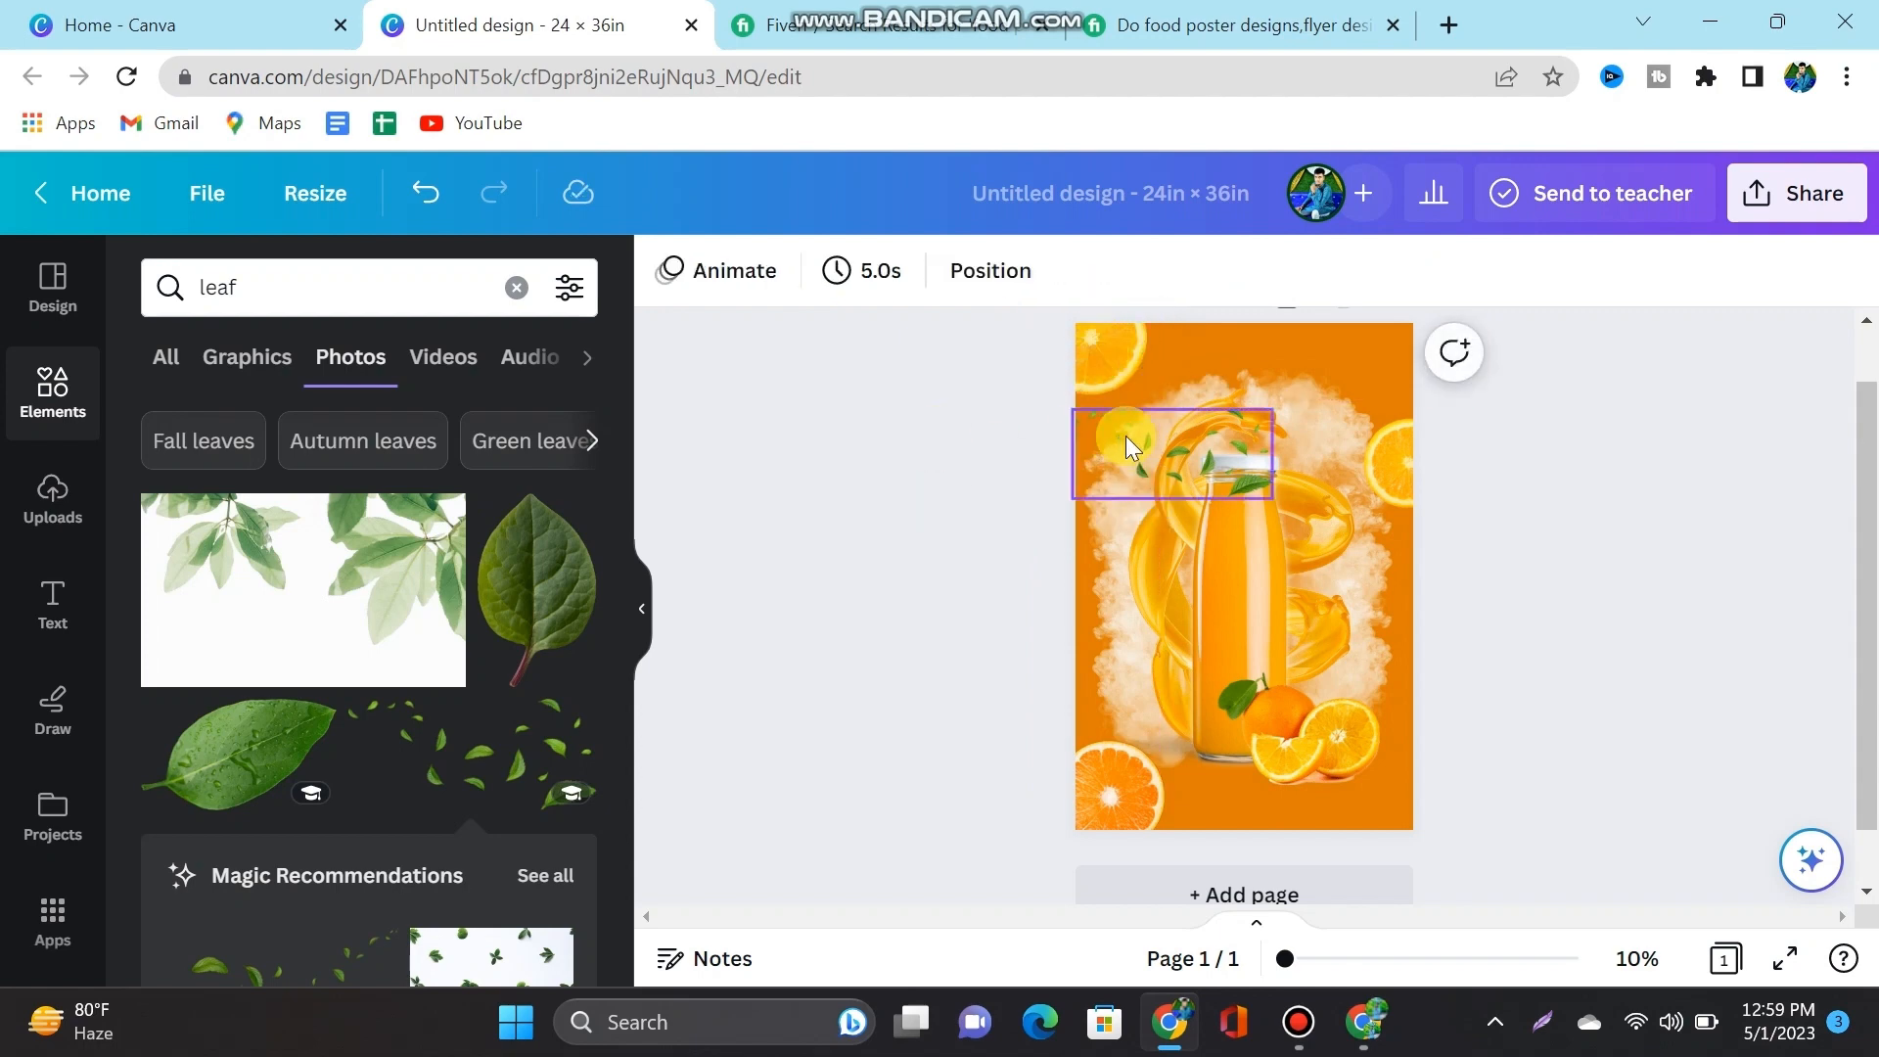
Step: Rotate the scattered leaves to about -33.5° and place them just below the upper-left orange slice, crossing the page's left edge
left_click(1156, 452)
left_click_drag(1173, 523, 1138, 447)
left_click_drag(1183, 531, 1180, 529)
left_click_drag(1120, 443, 1120, 440)
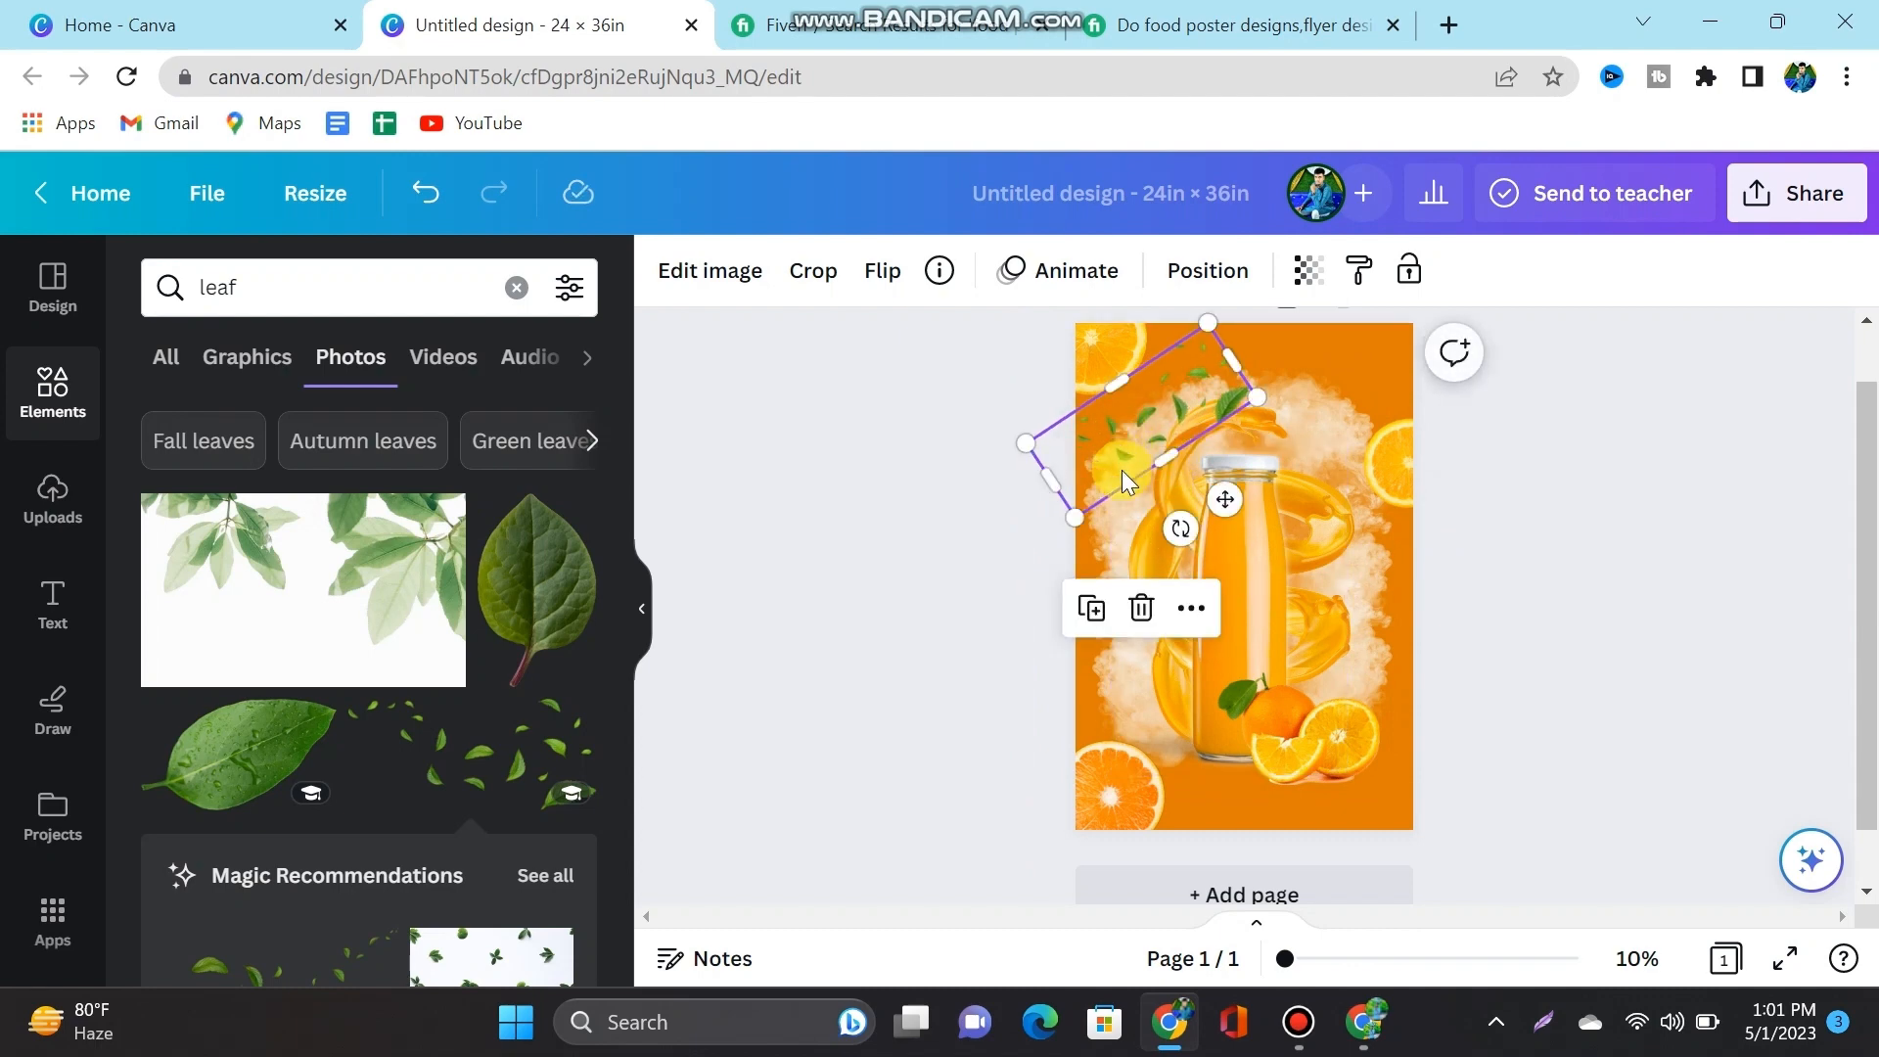
Step: Send the scattered leaves near the upper-left orange slice to the back of the layer order
left_click(1368, 278)
left_click(1207, 270)
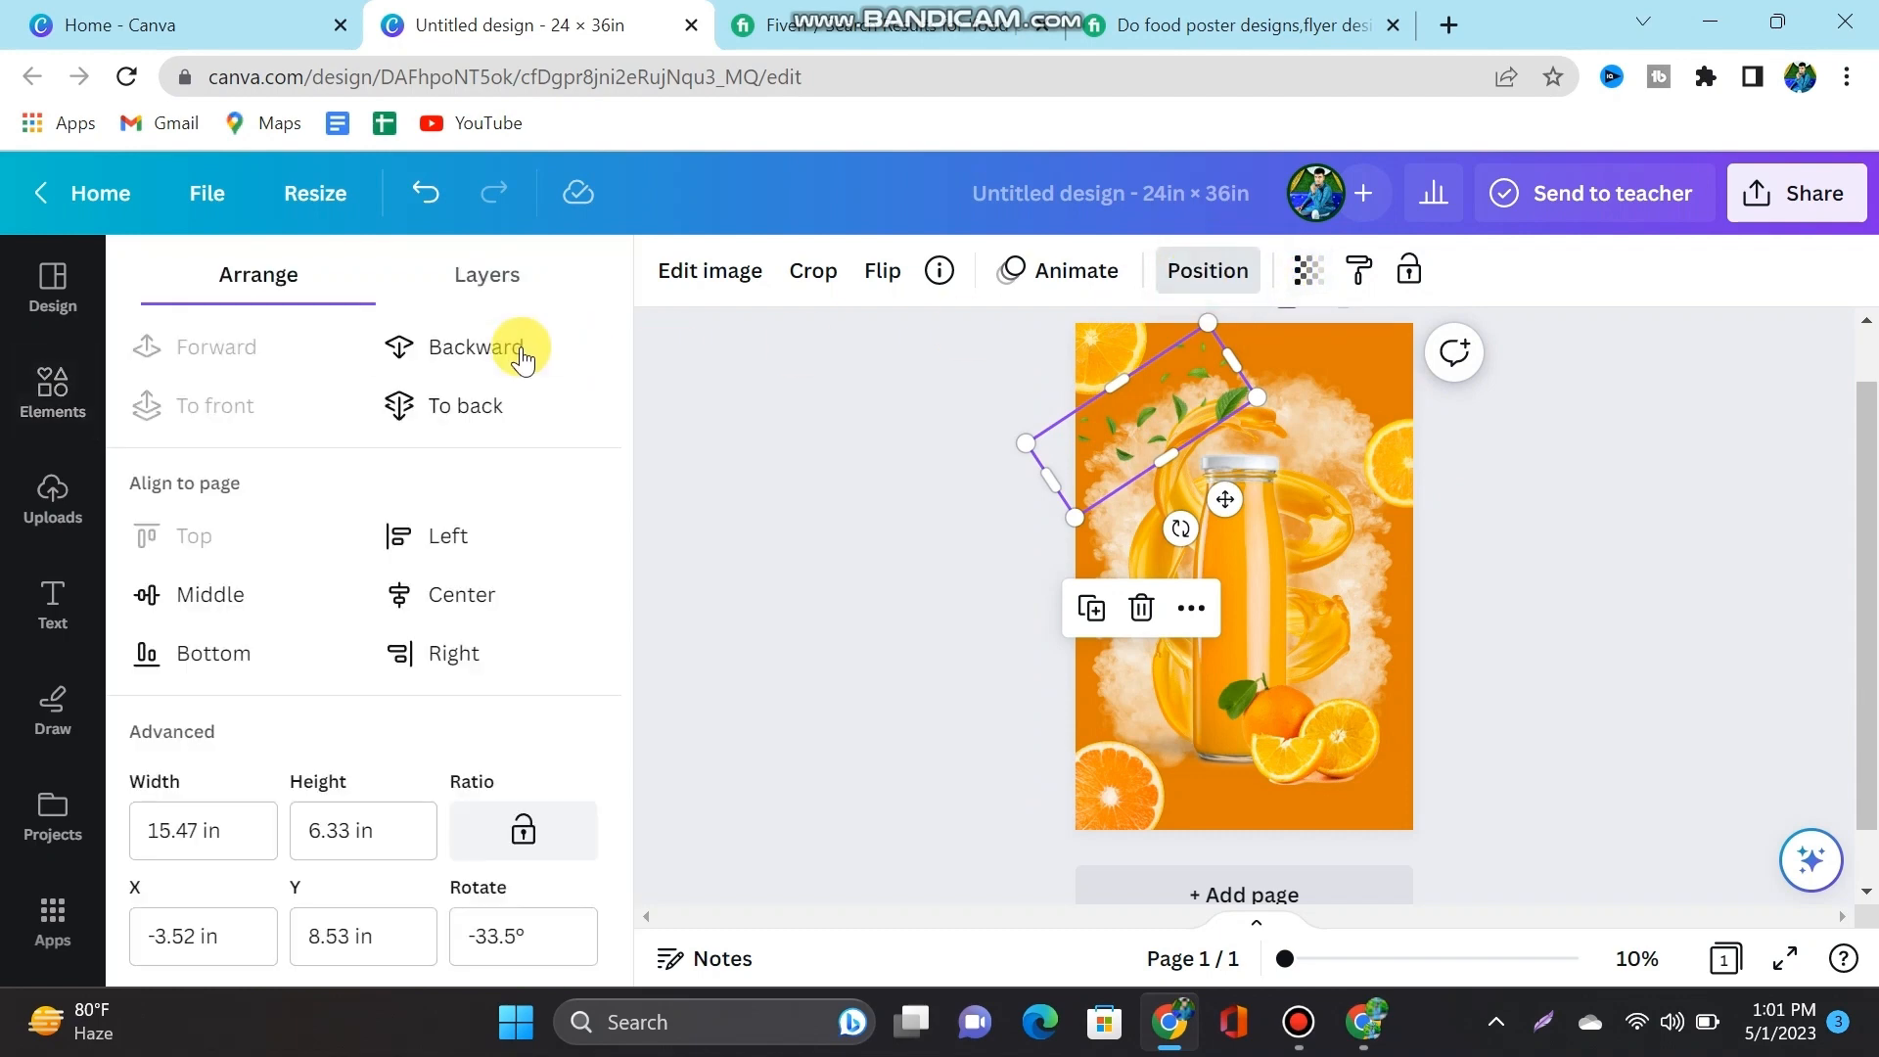
left_click(482, 368)
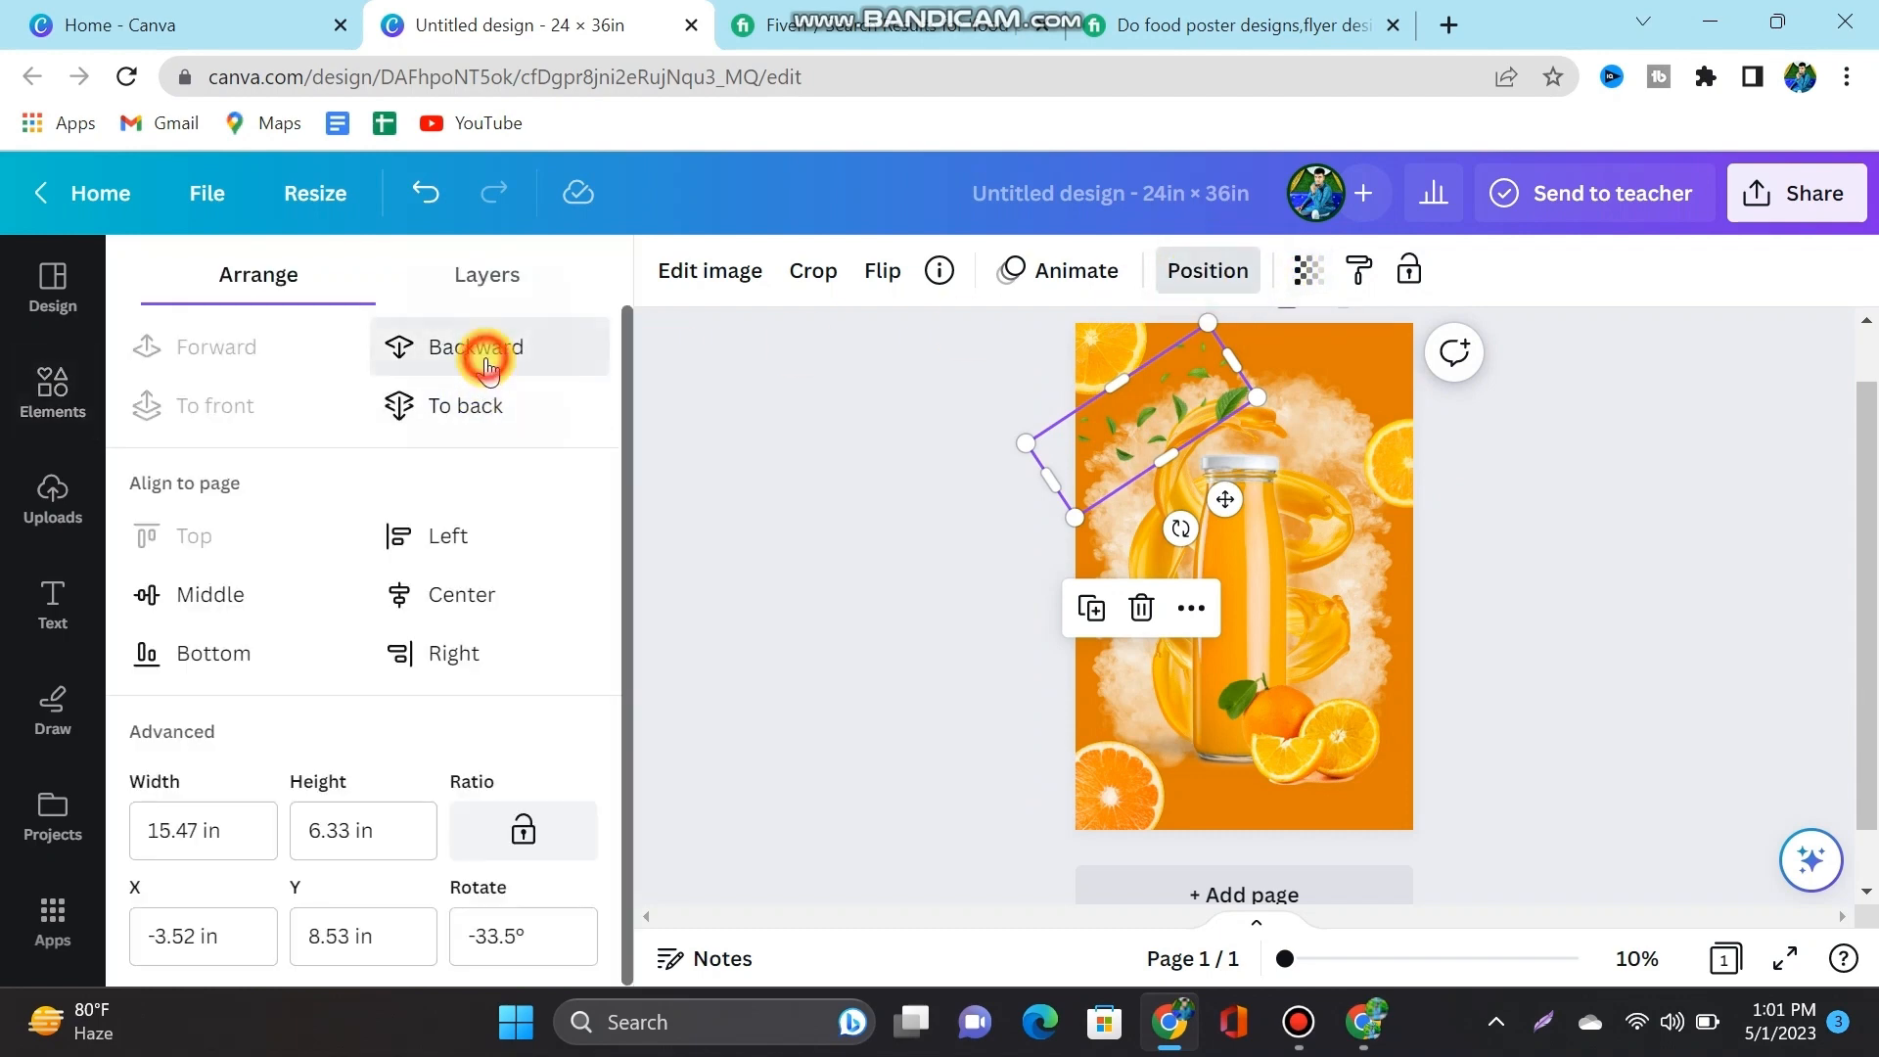
left_click(486, 403)
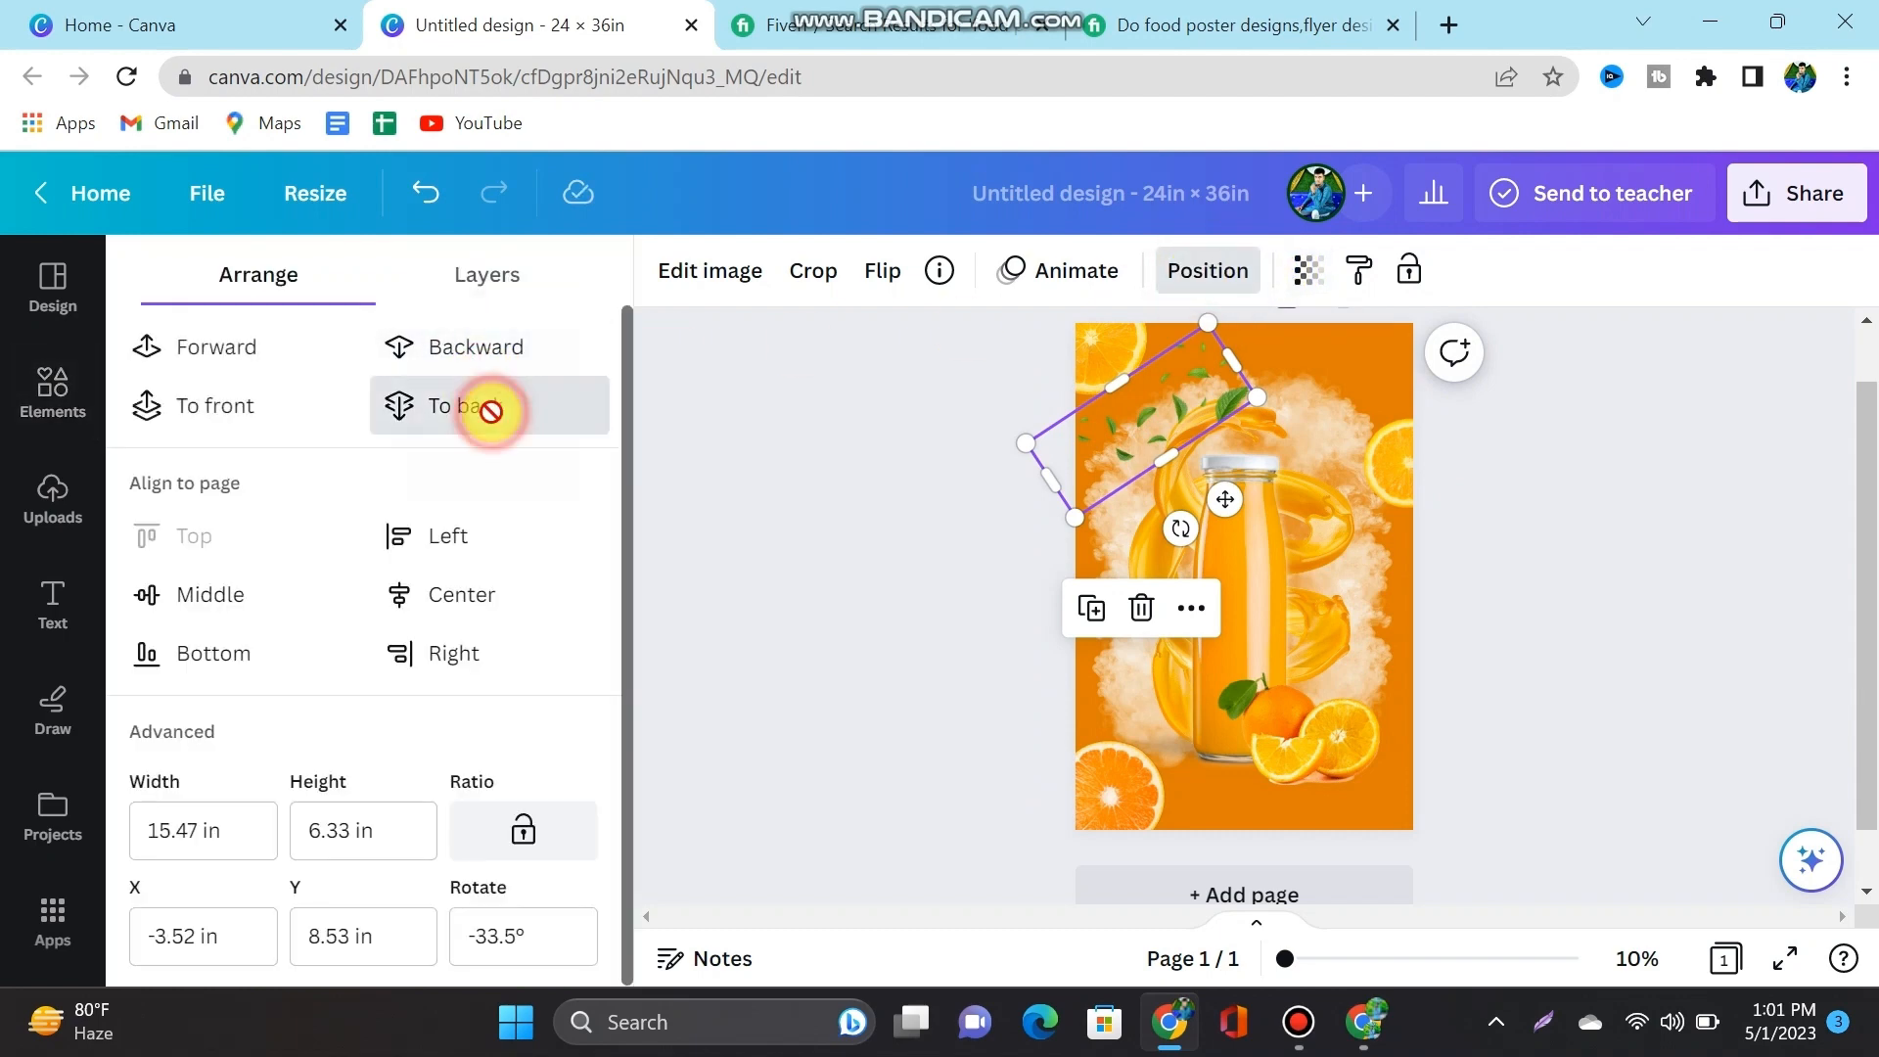
Step: Duplicate the scattered leaves and crop the copy to the leaves at its right end
left_click(1089, 607)
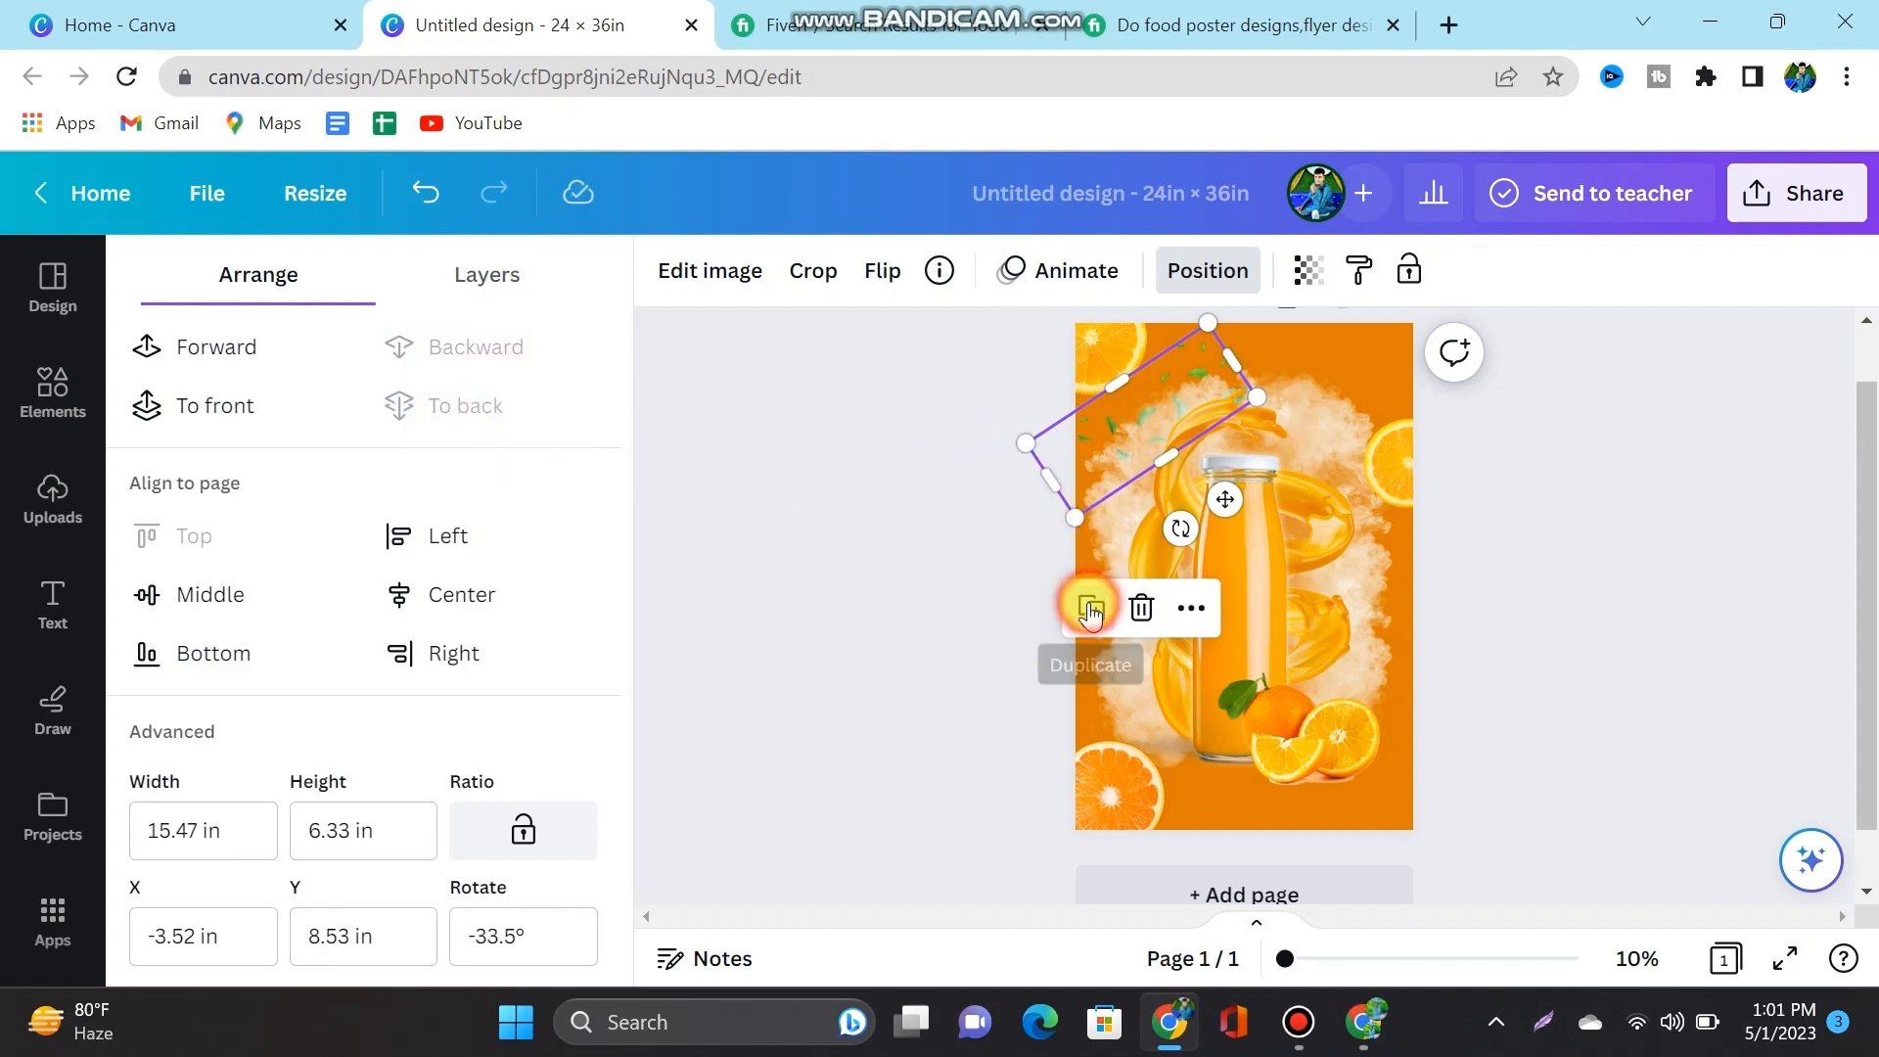
left_click_drag(1141, 455, 1158, 403)
left_click(1511, 471)
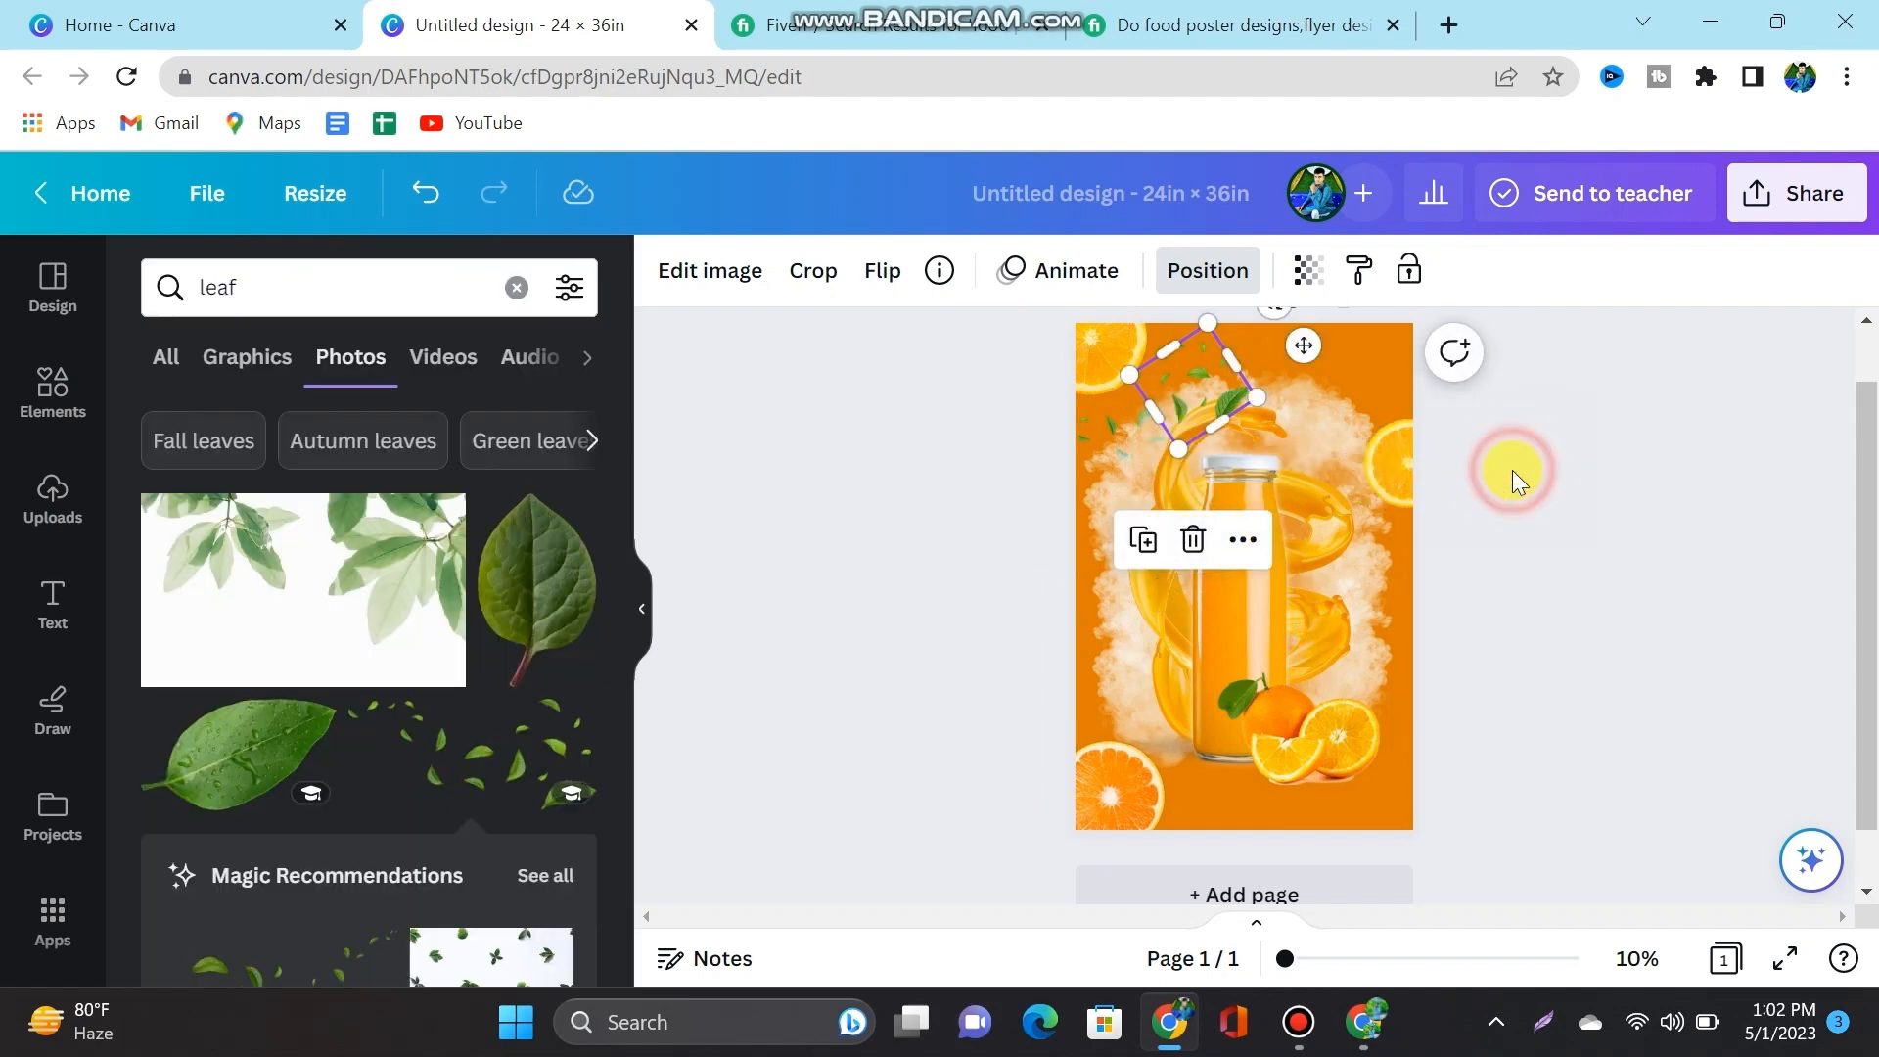
Step: Move the cropped leaf copy to the right of the bottle, enlarge it, and crop it to the single large leaf
left_click(1213, 411)
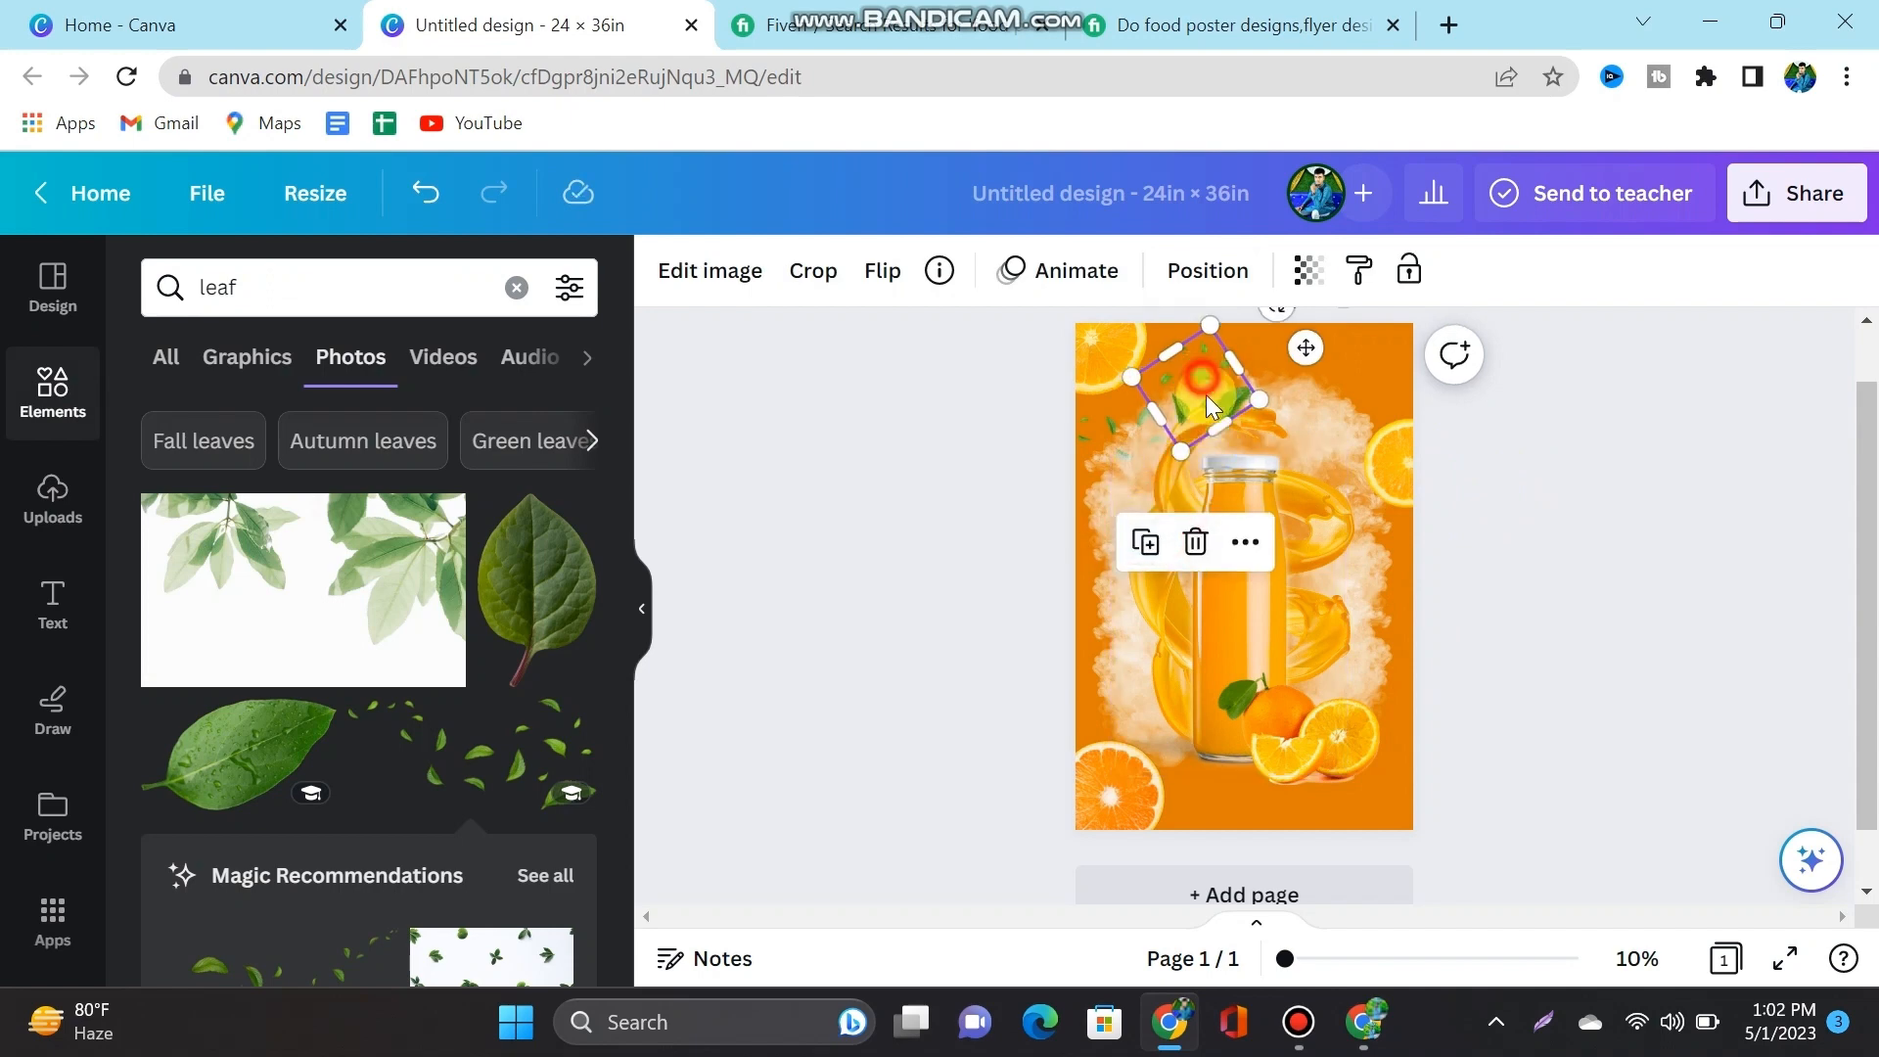
left_click_drag(1213, 411, 1311, 504)
left_click_drag(1306, 435, 1324, 577)
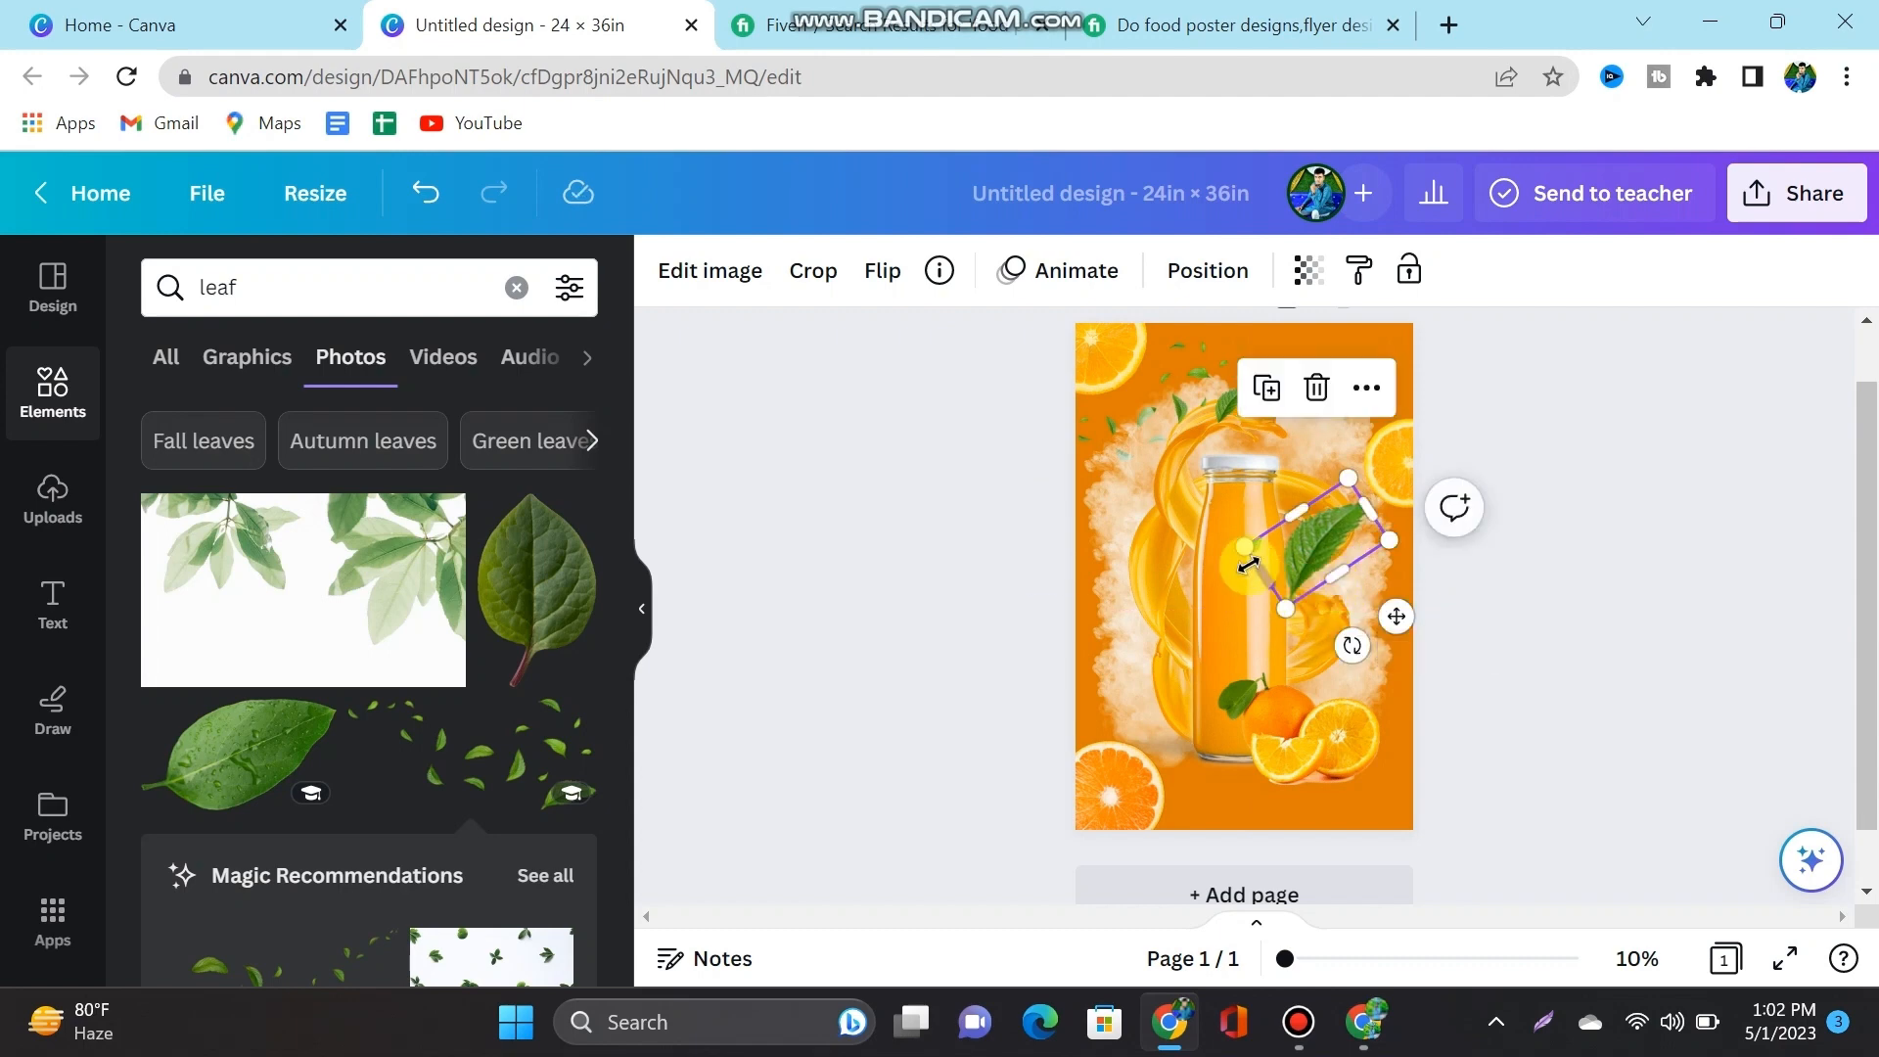
left_click_drag(1296, 513, 1296, 513)
Step: Enlarge and rotate the single leaf, and place it partly outside the page's upper-right corner
left_click_drag(1298, 631, 1231, 733)
left_click_drag(1368, 721, 1505, 402)
left_click_drag(1300, 576, 1405, 369)
left_click_drag(1501, 495, 1525, 489)
left_click_drag(1382, 388, 1387, 388)
left_click(1541, 644)
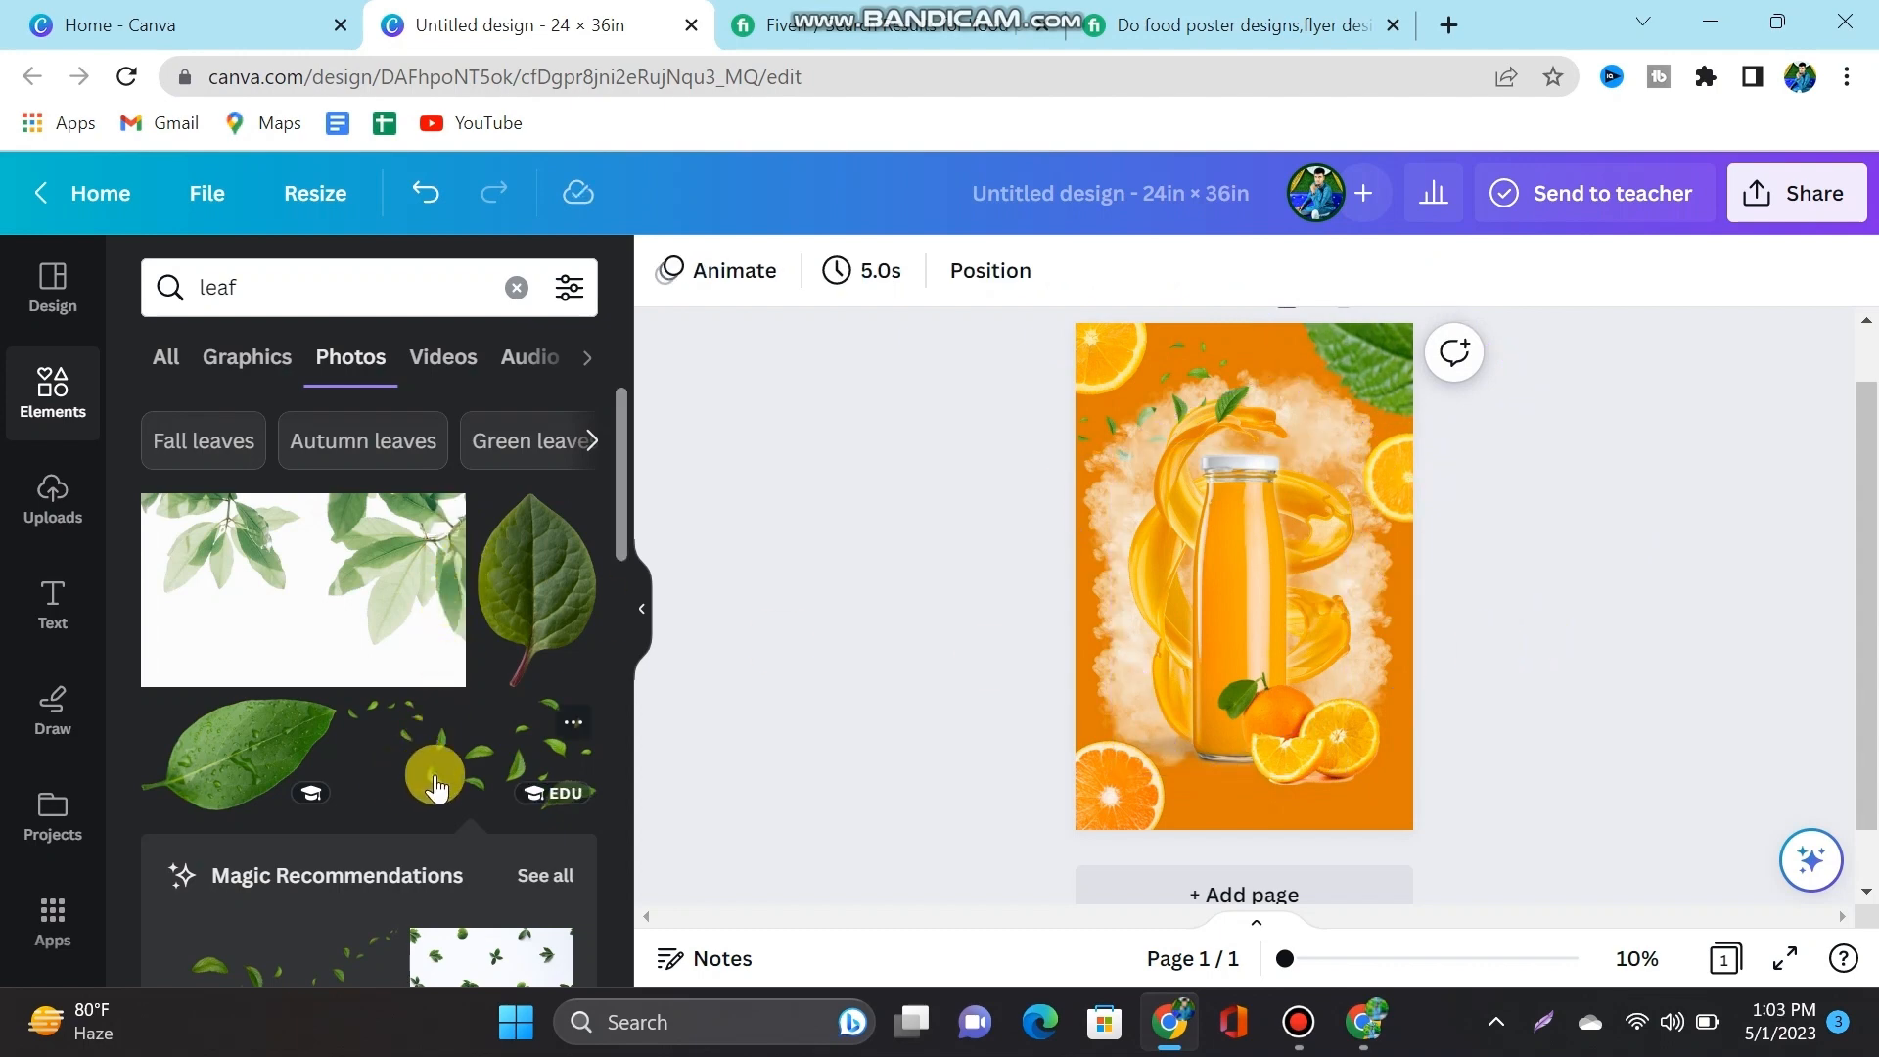
Step: Add the mint leaves photo from the recently used elements, shrink it to about 12.92 × 4.21 in, and place it at the bottle's base
left_click(310, 382)
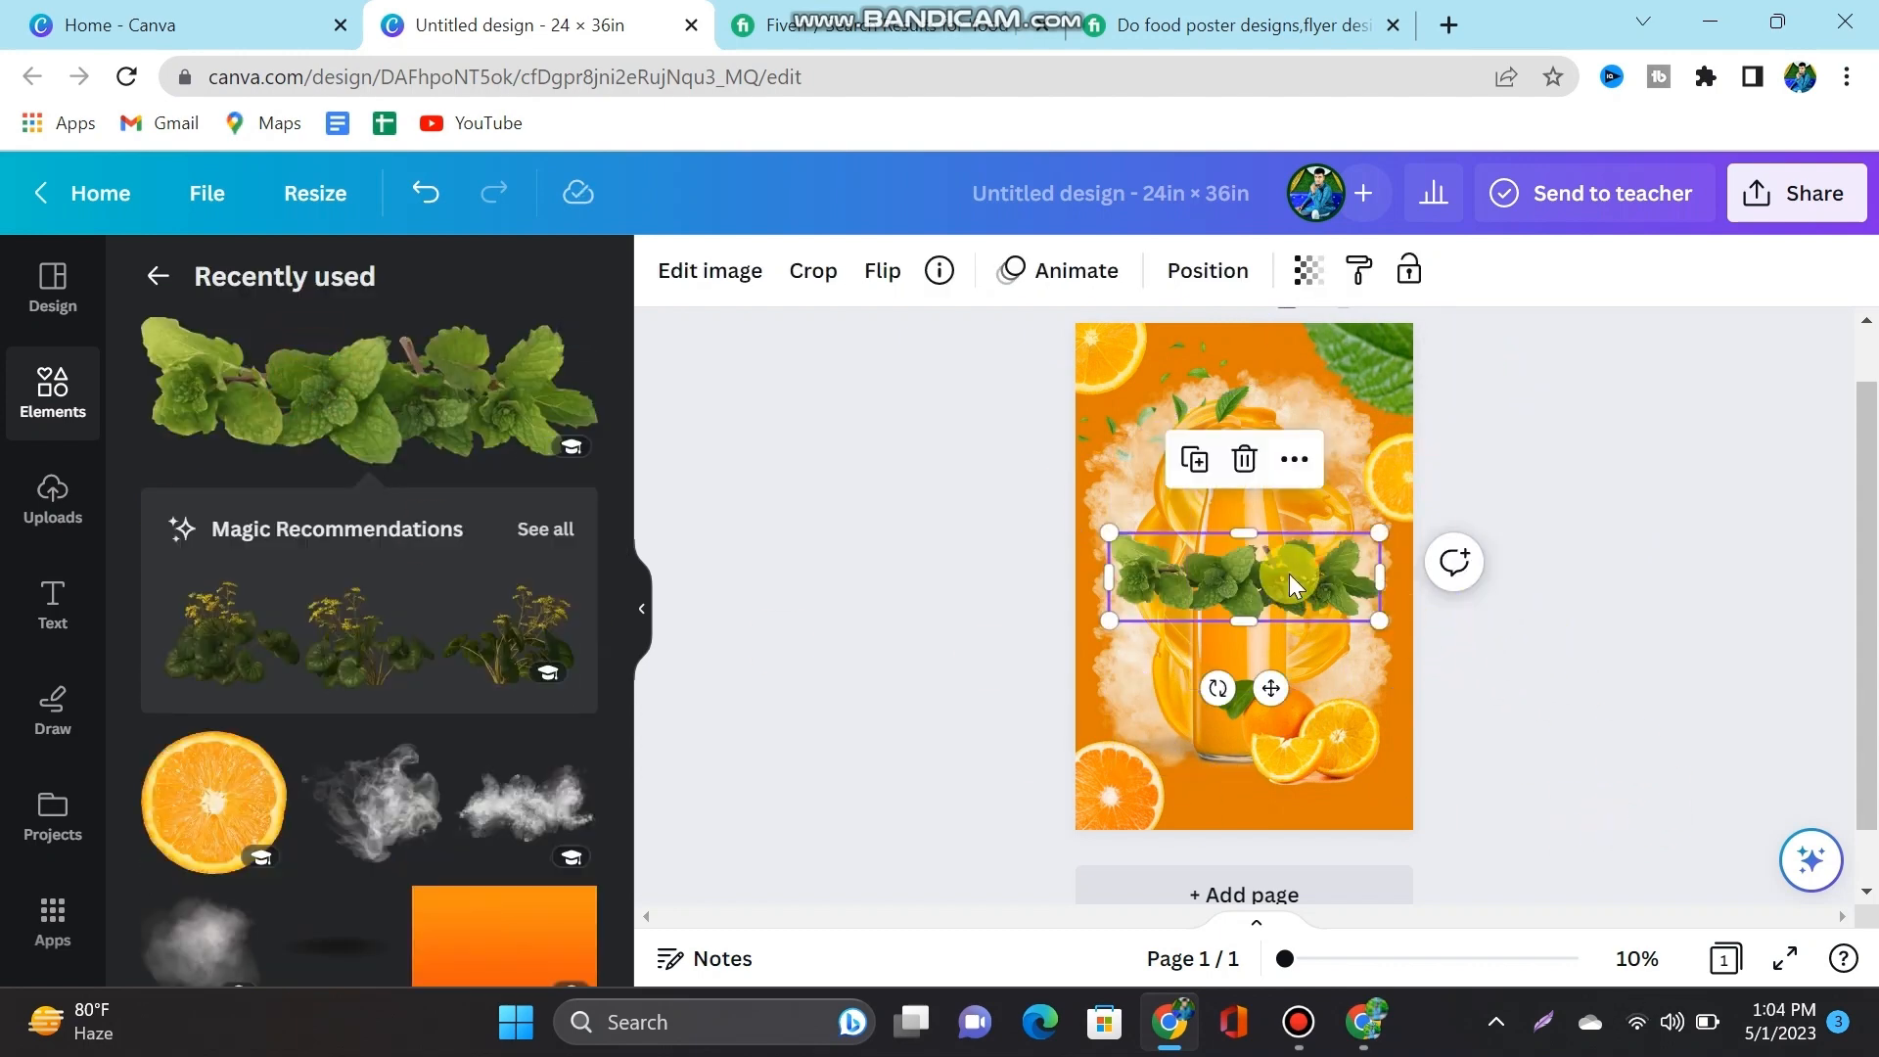
left_click_drag(1287, 572, 1281, 738)
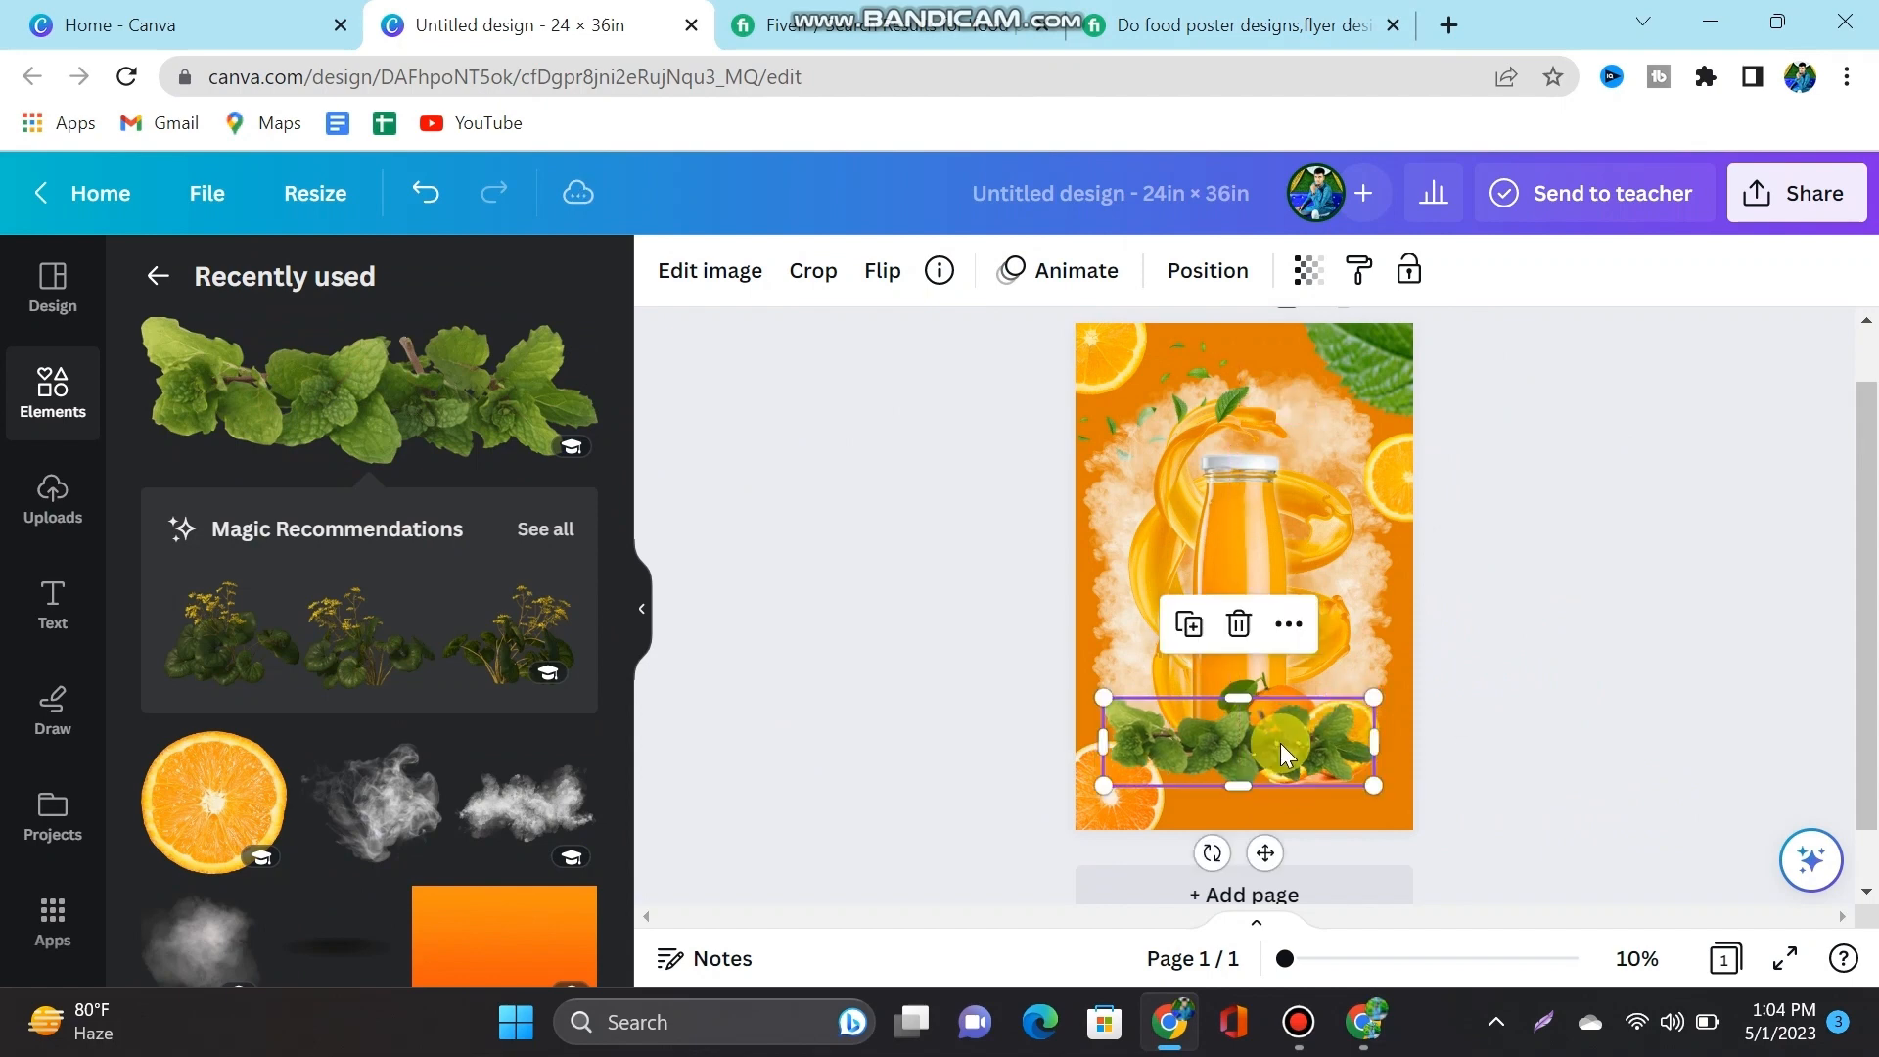
left_click_drag(1374, 700, 1321, 733)
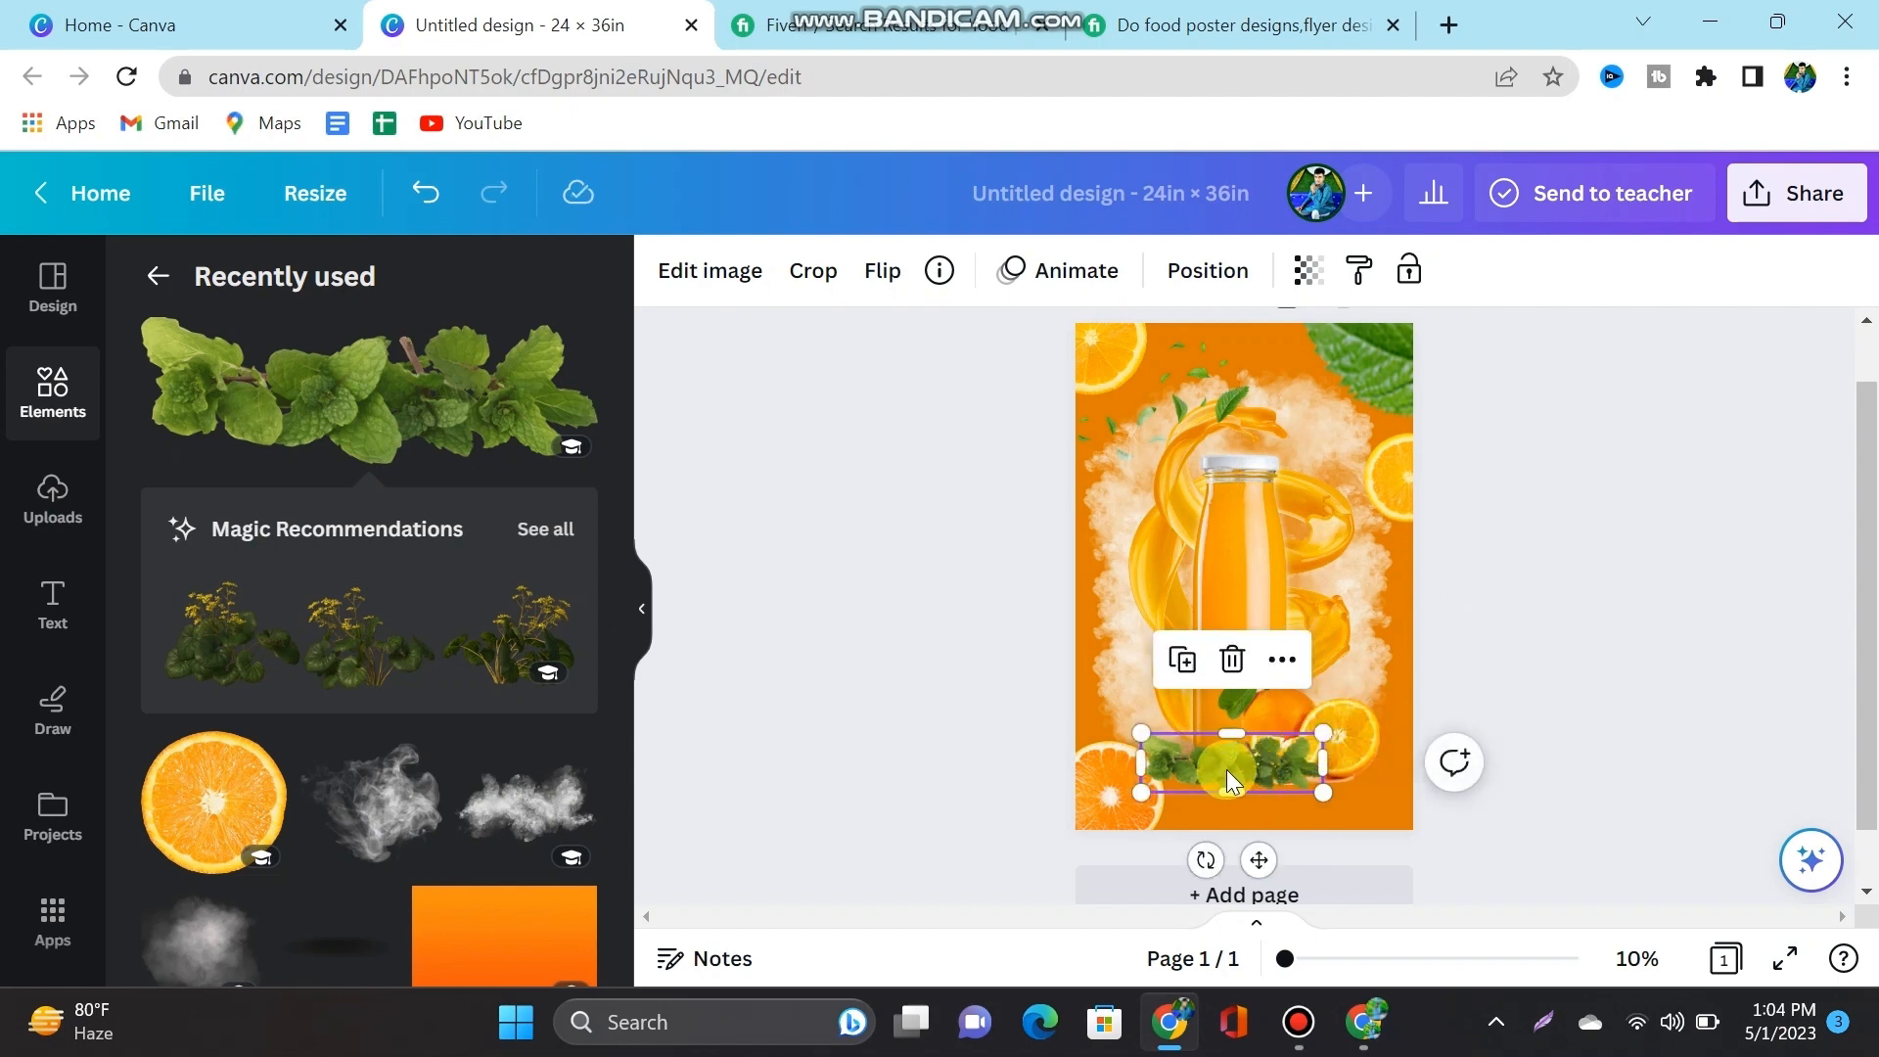
Step: Move the white smoke behind the bottle's lower left backward to the bottom of the layer order
left_click(1215, 281)
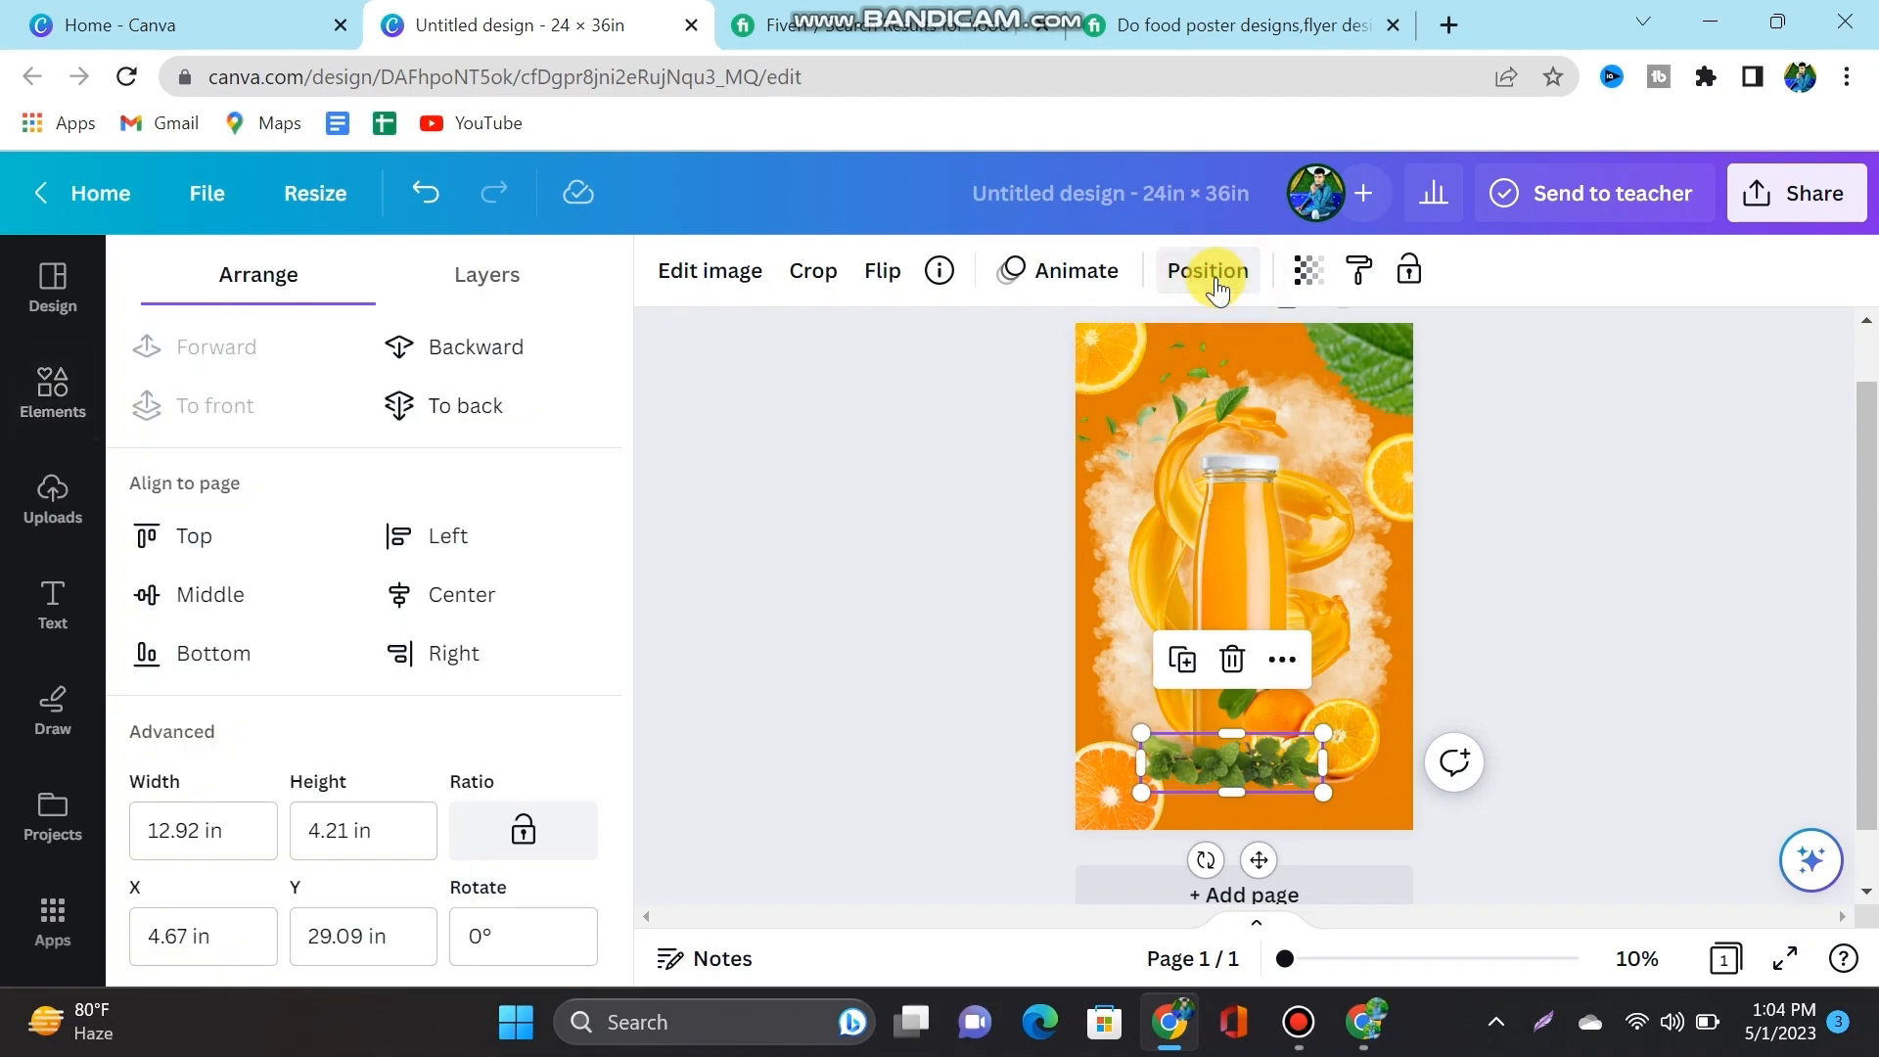
left_click(1287, 589)
left_click(518, 363)
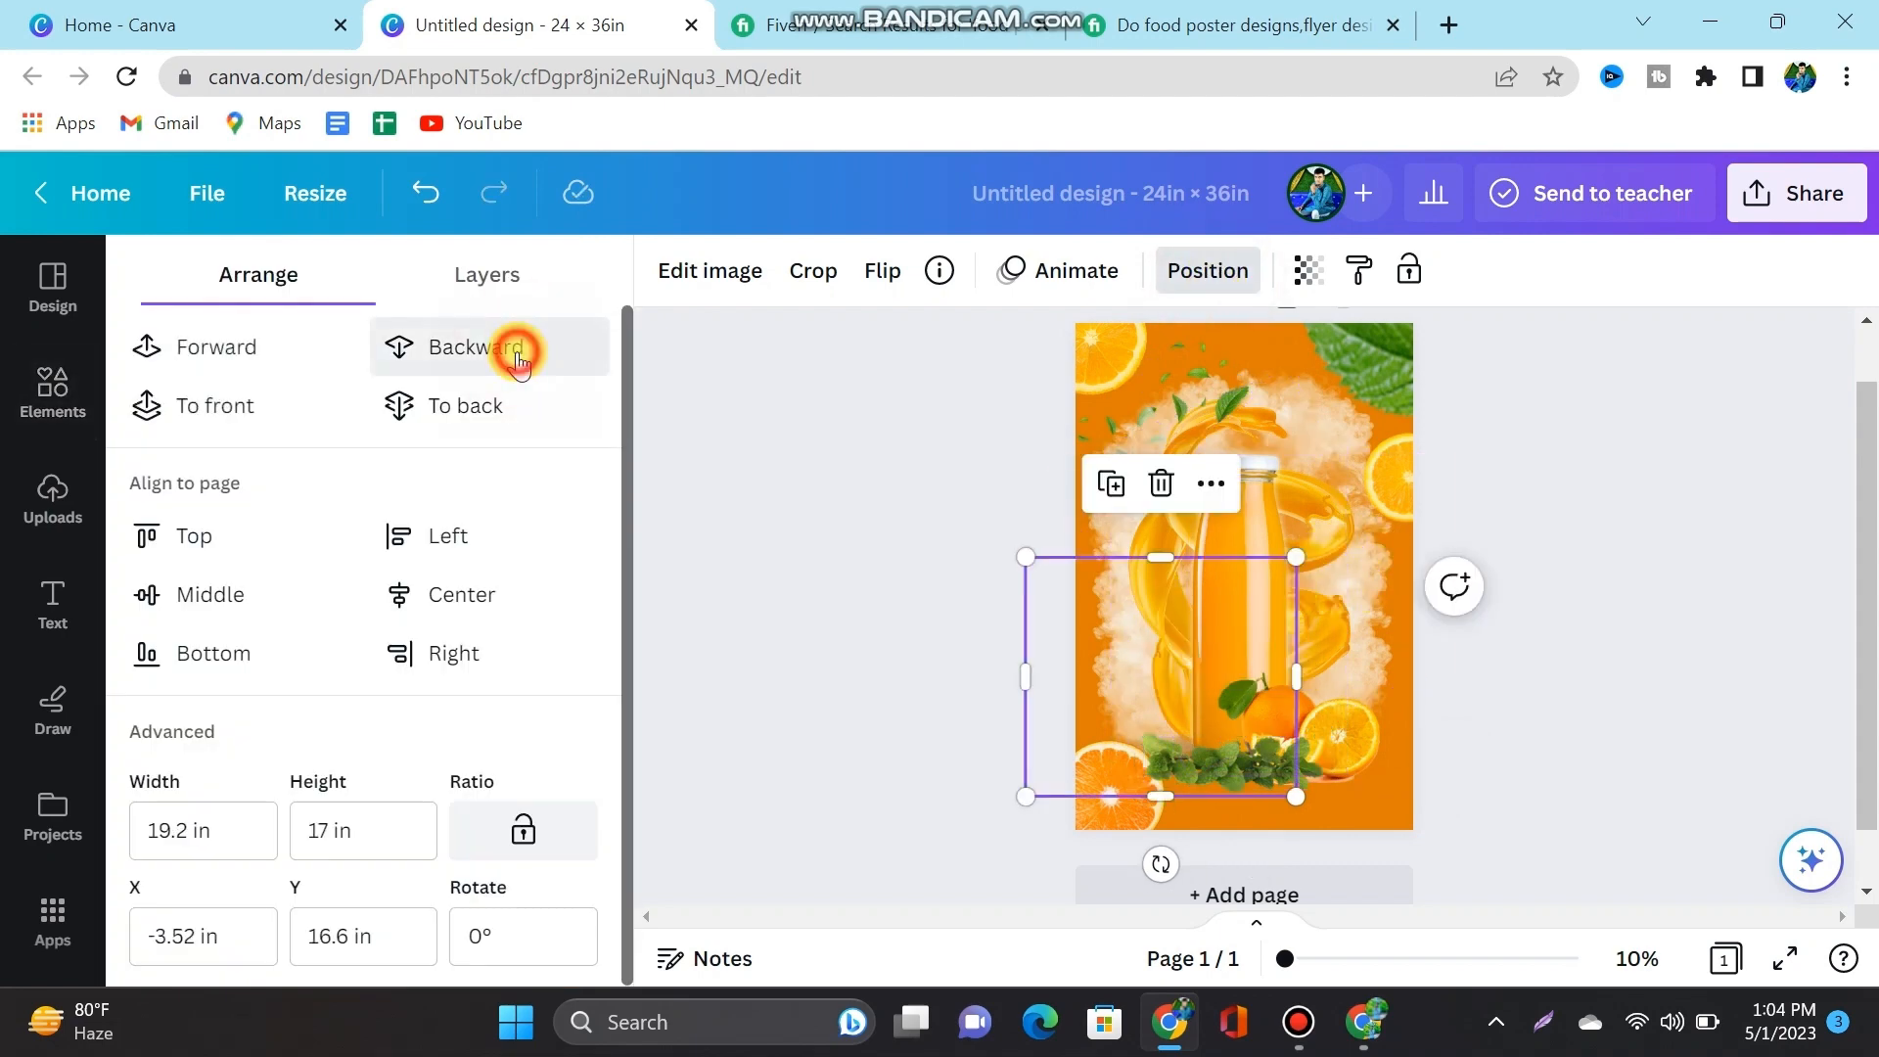
left_click(518, 357)
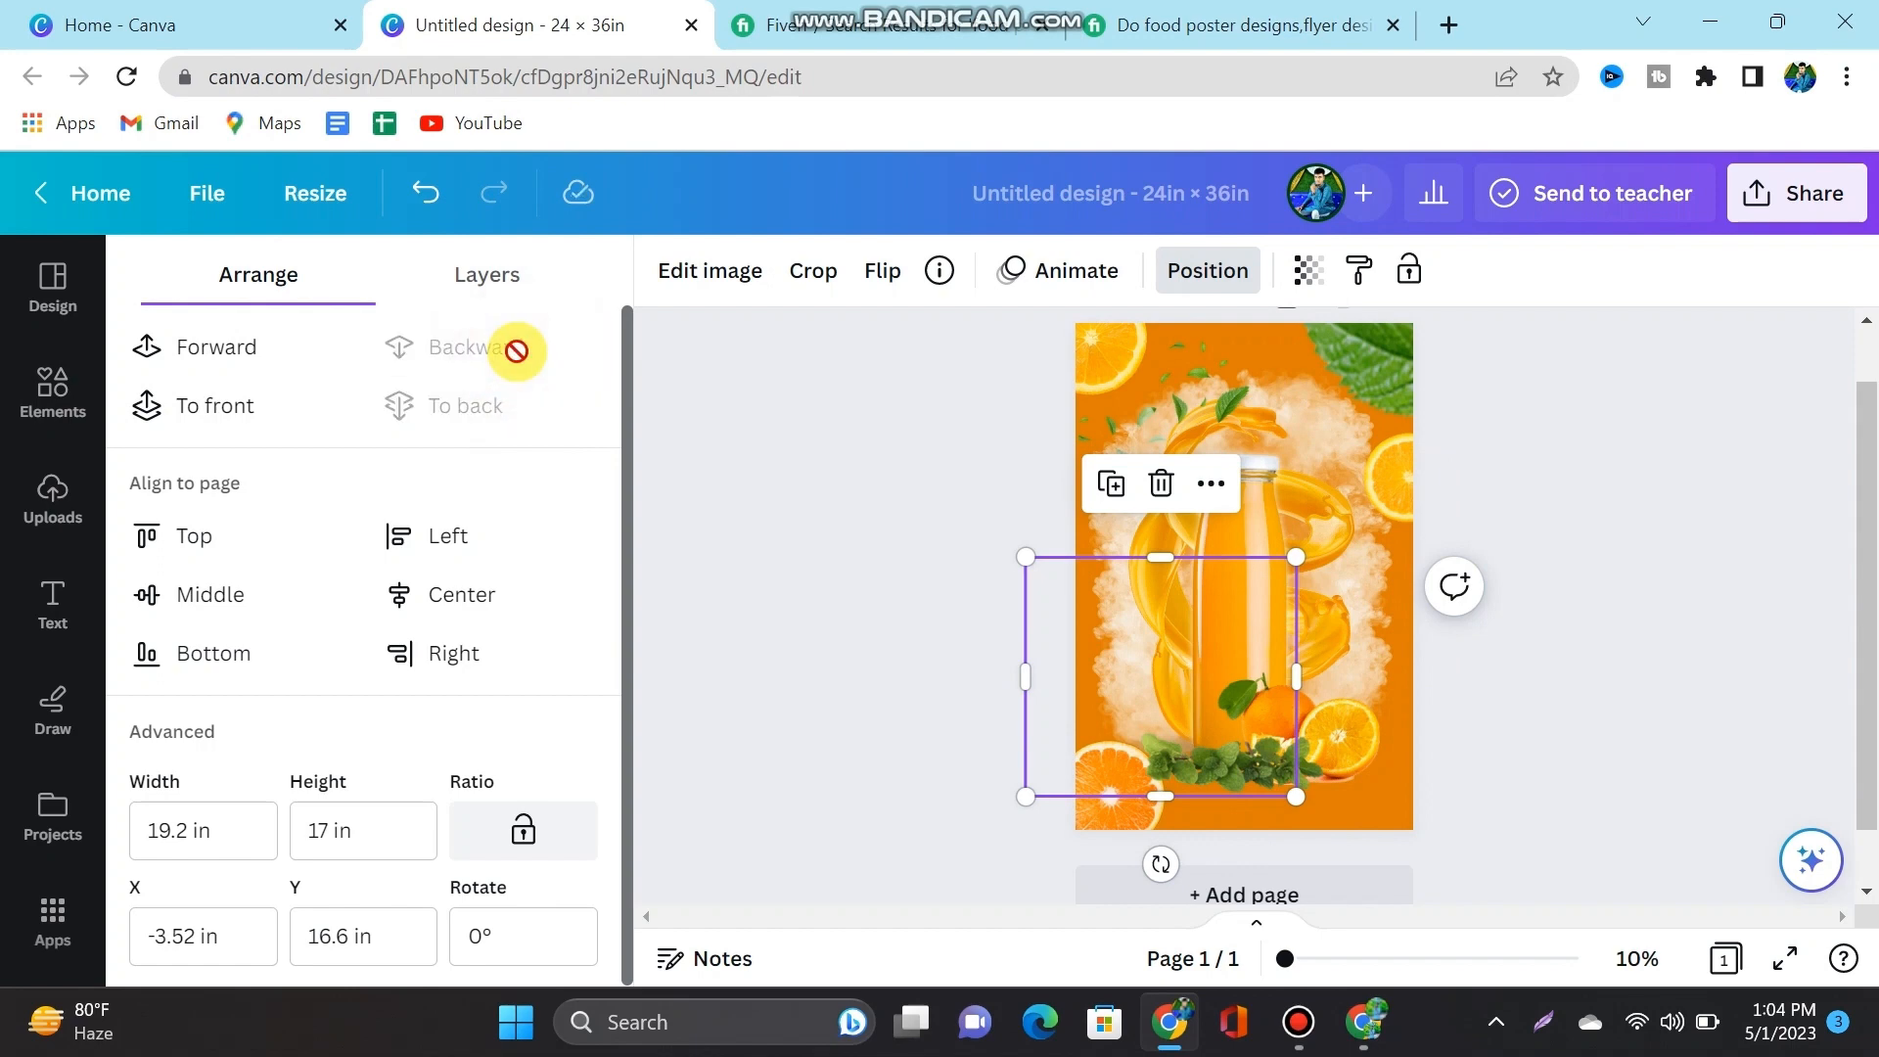
left_click(897, 680)
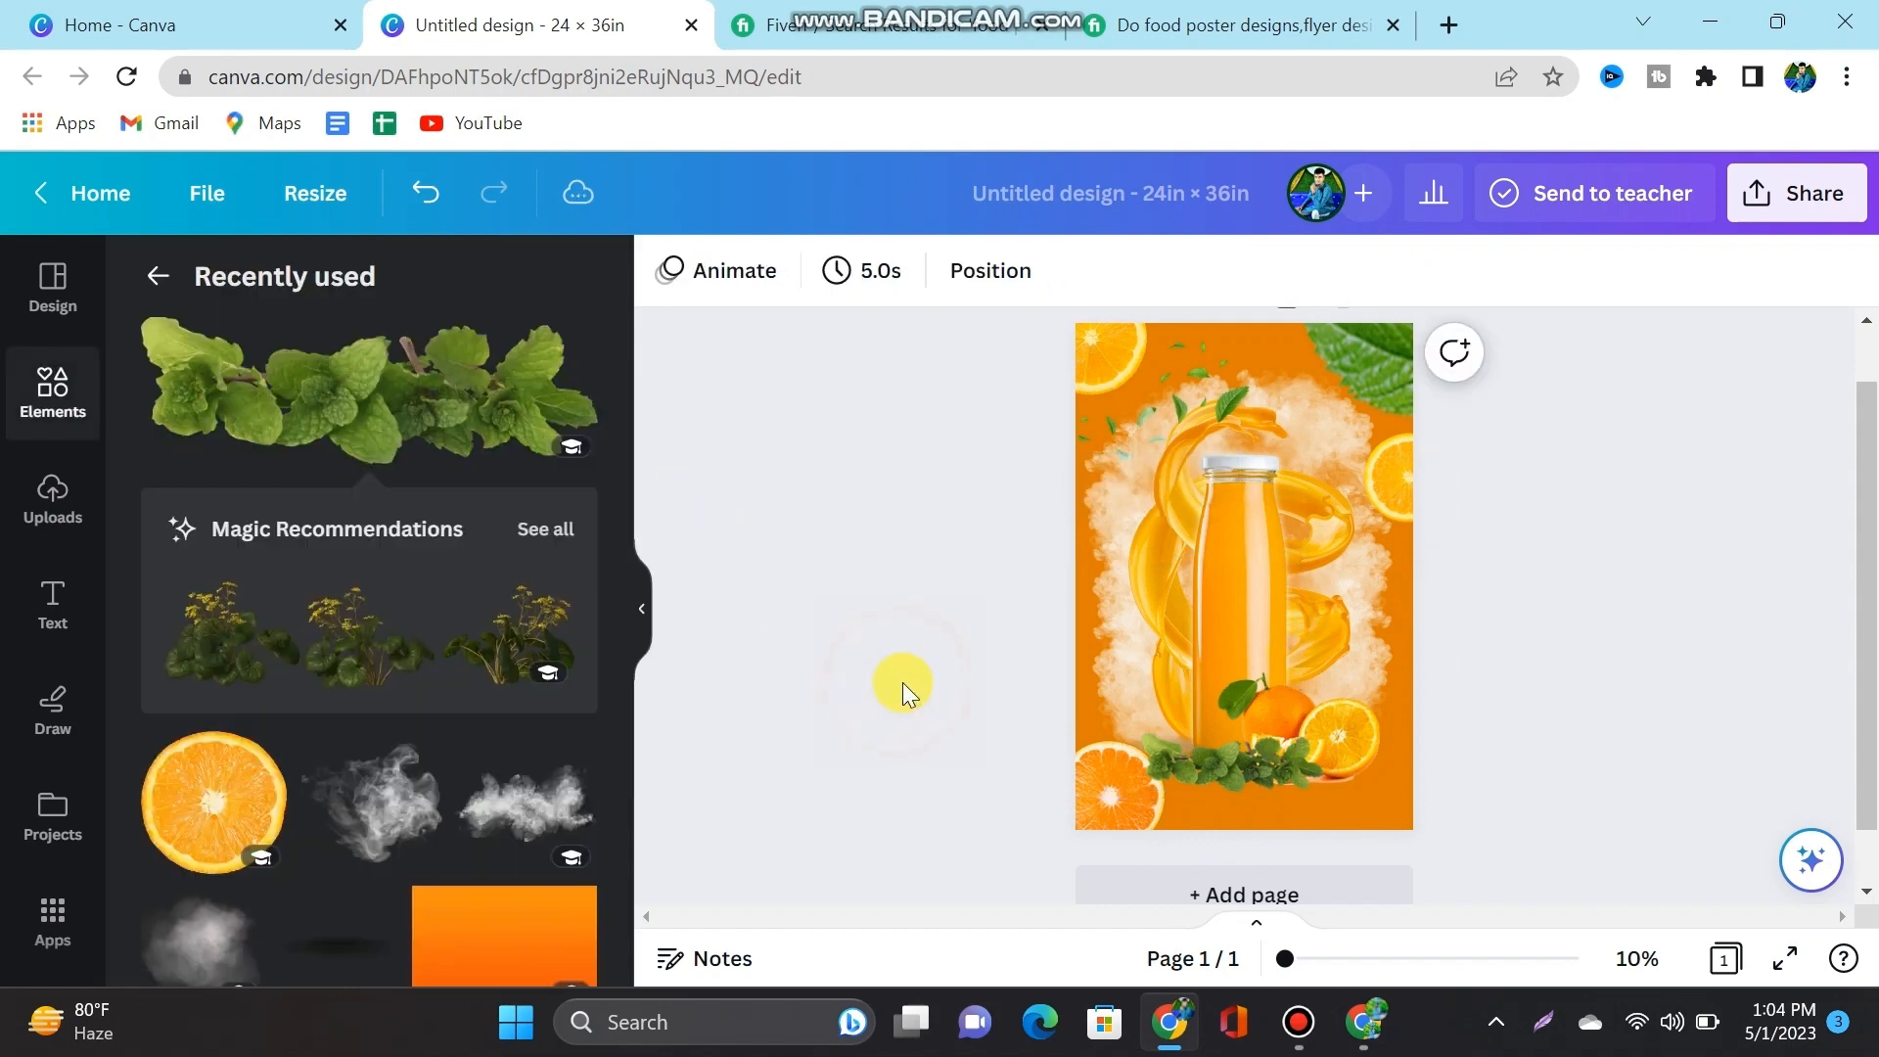
Step: Adjust the mint leaves' position at the bottle's base and bring the group of oranges forward in front of them
left_click(1215, 755)
left_click_drag(1214, 755, 1215, 762)
left_click(1352, 746)
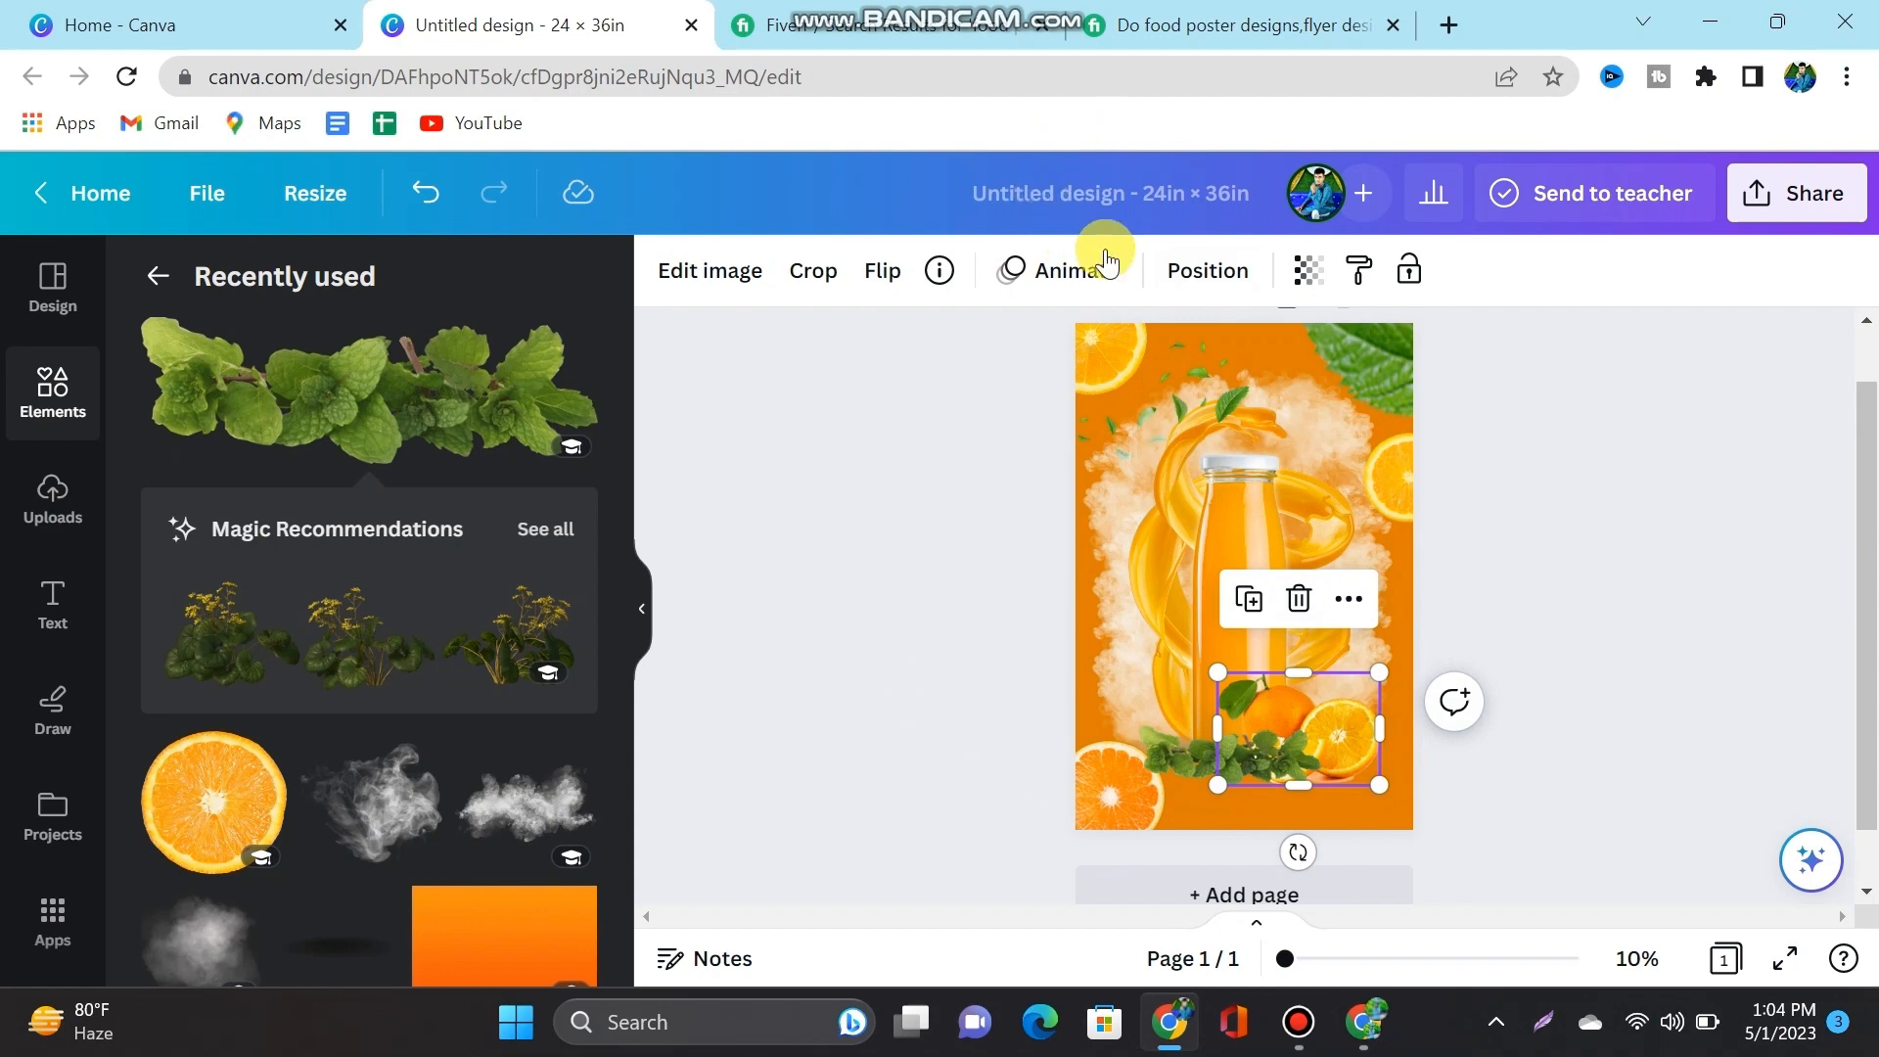
left_click(1207, 270)
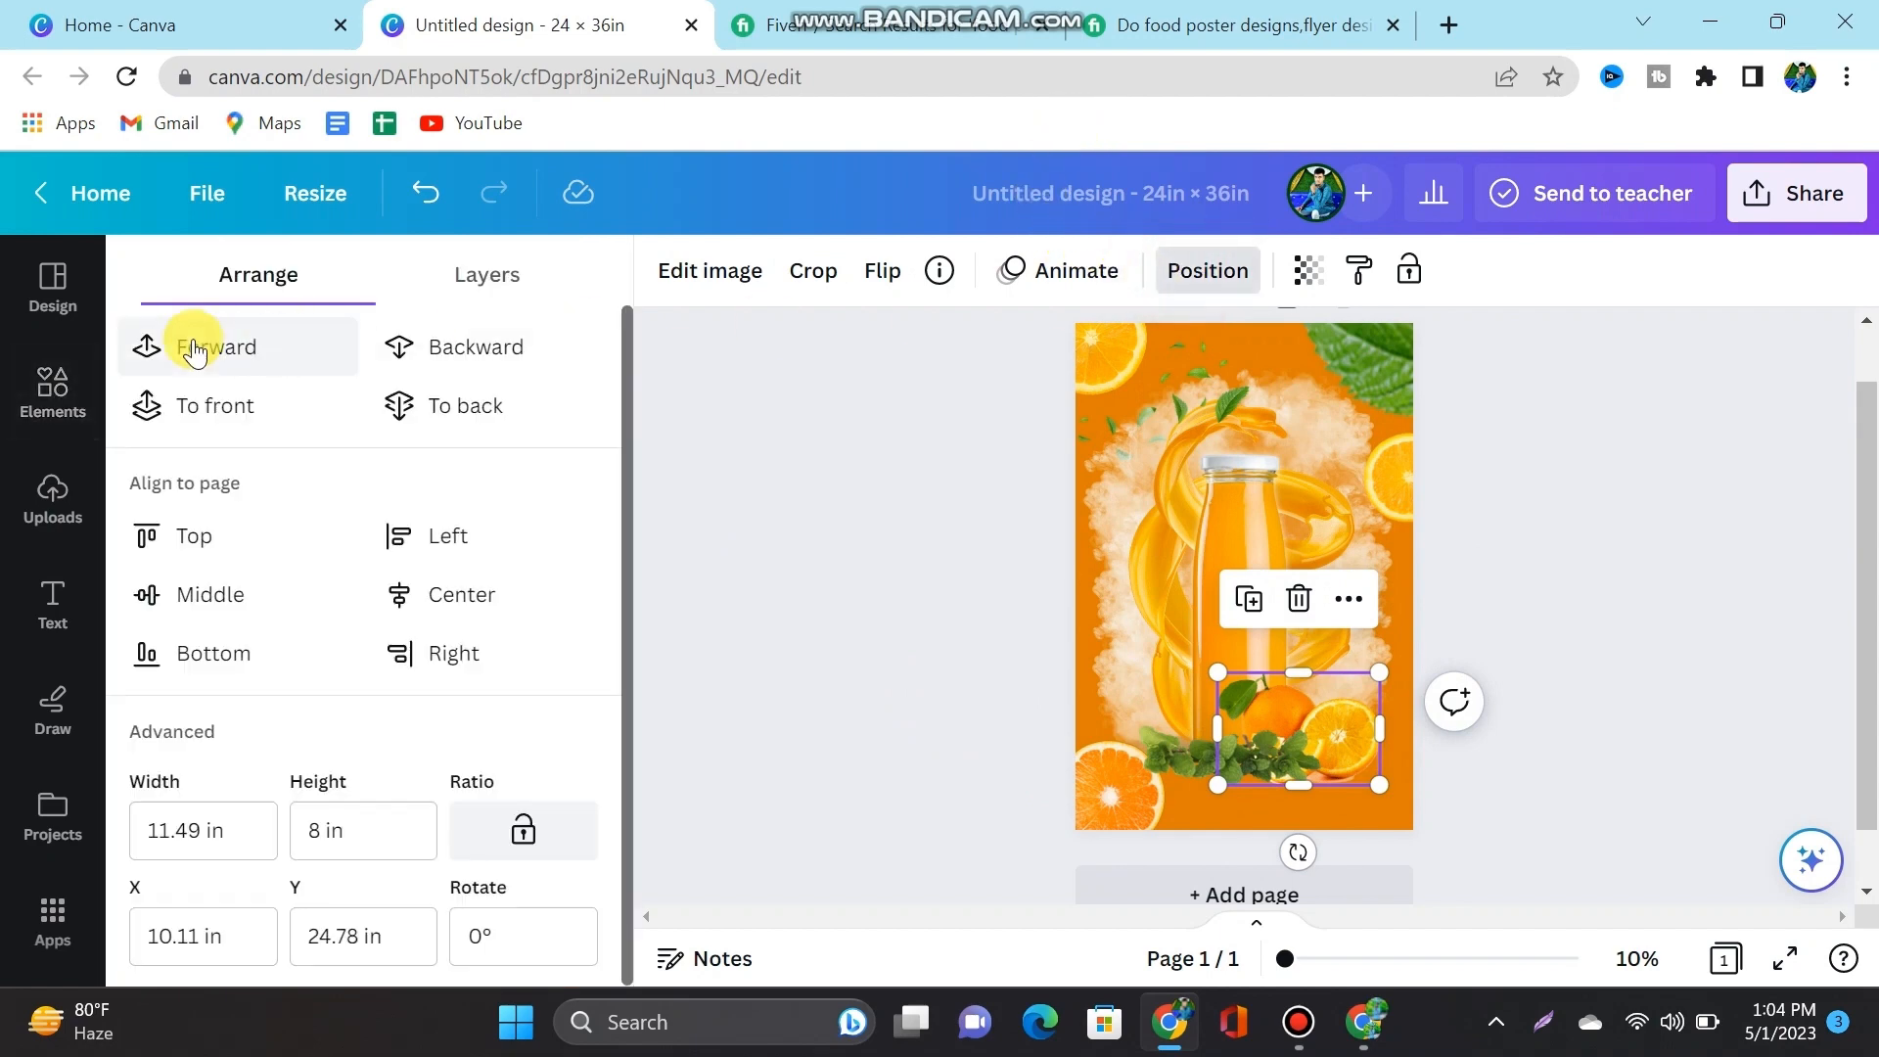
left_click(285, 350)
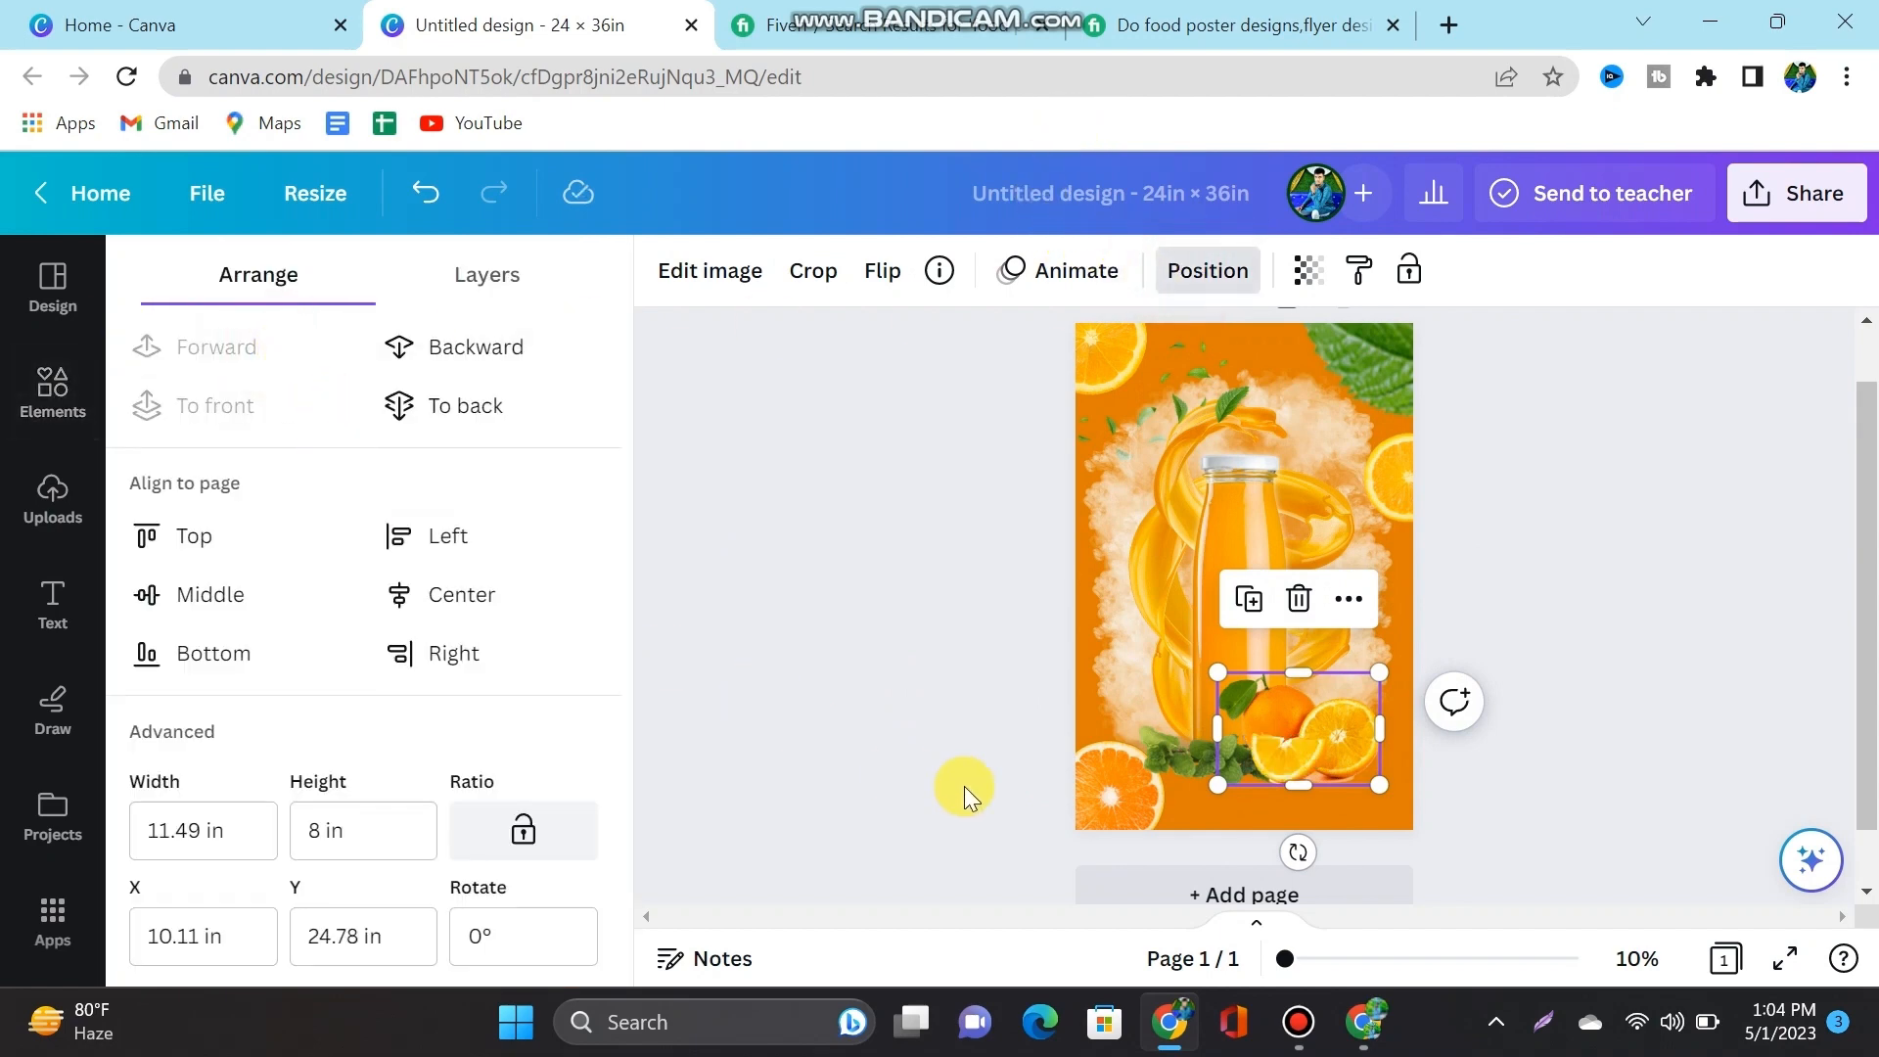
Step: Bring the lower-left orange slice forward to the top of the layer order
left_click(1131, 808)
left_click(235, 354)
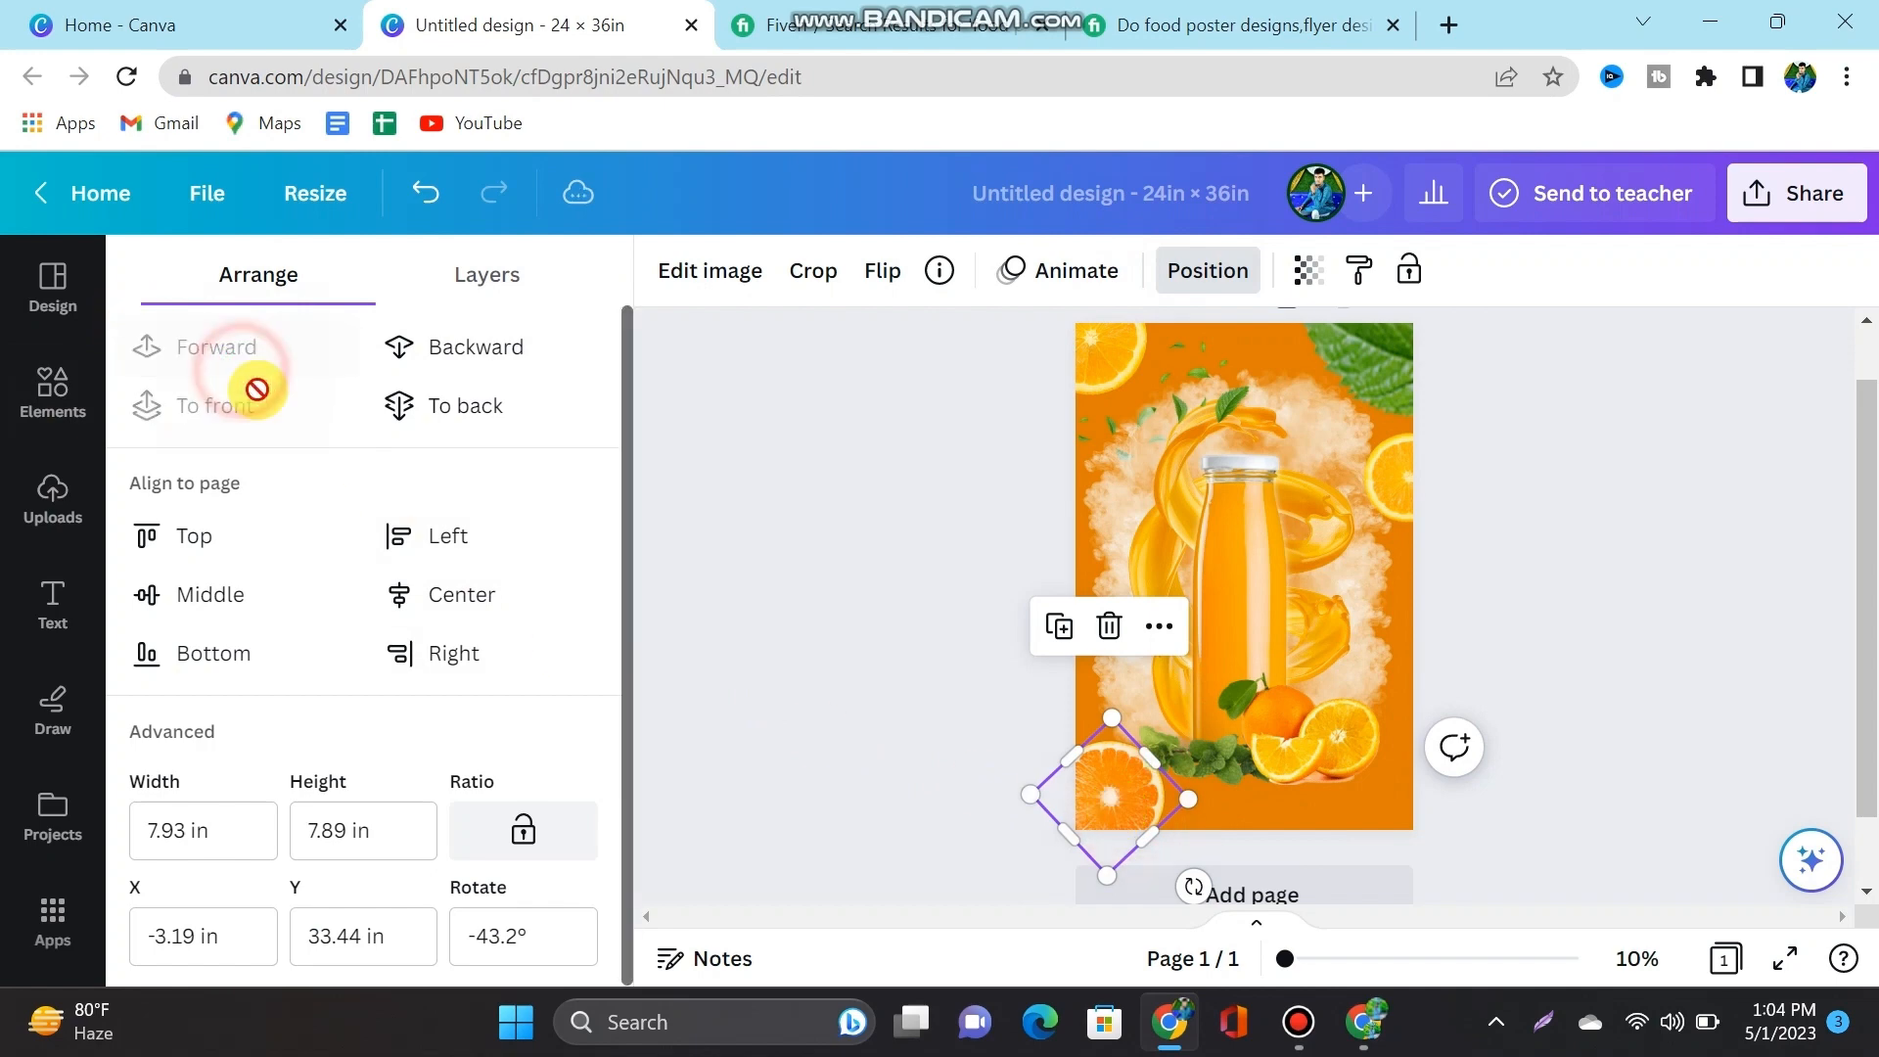
left_click(744, 615)
left_click(775, 607)
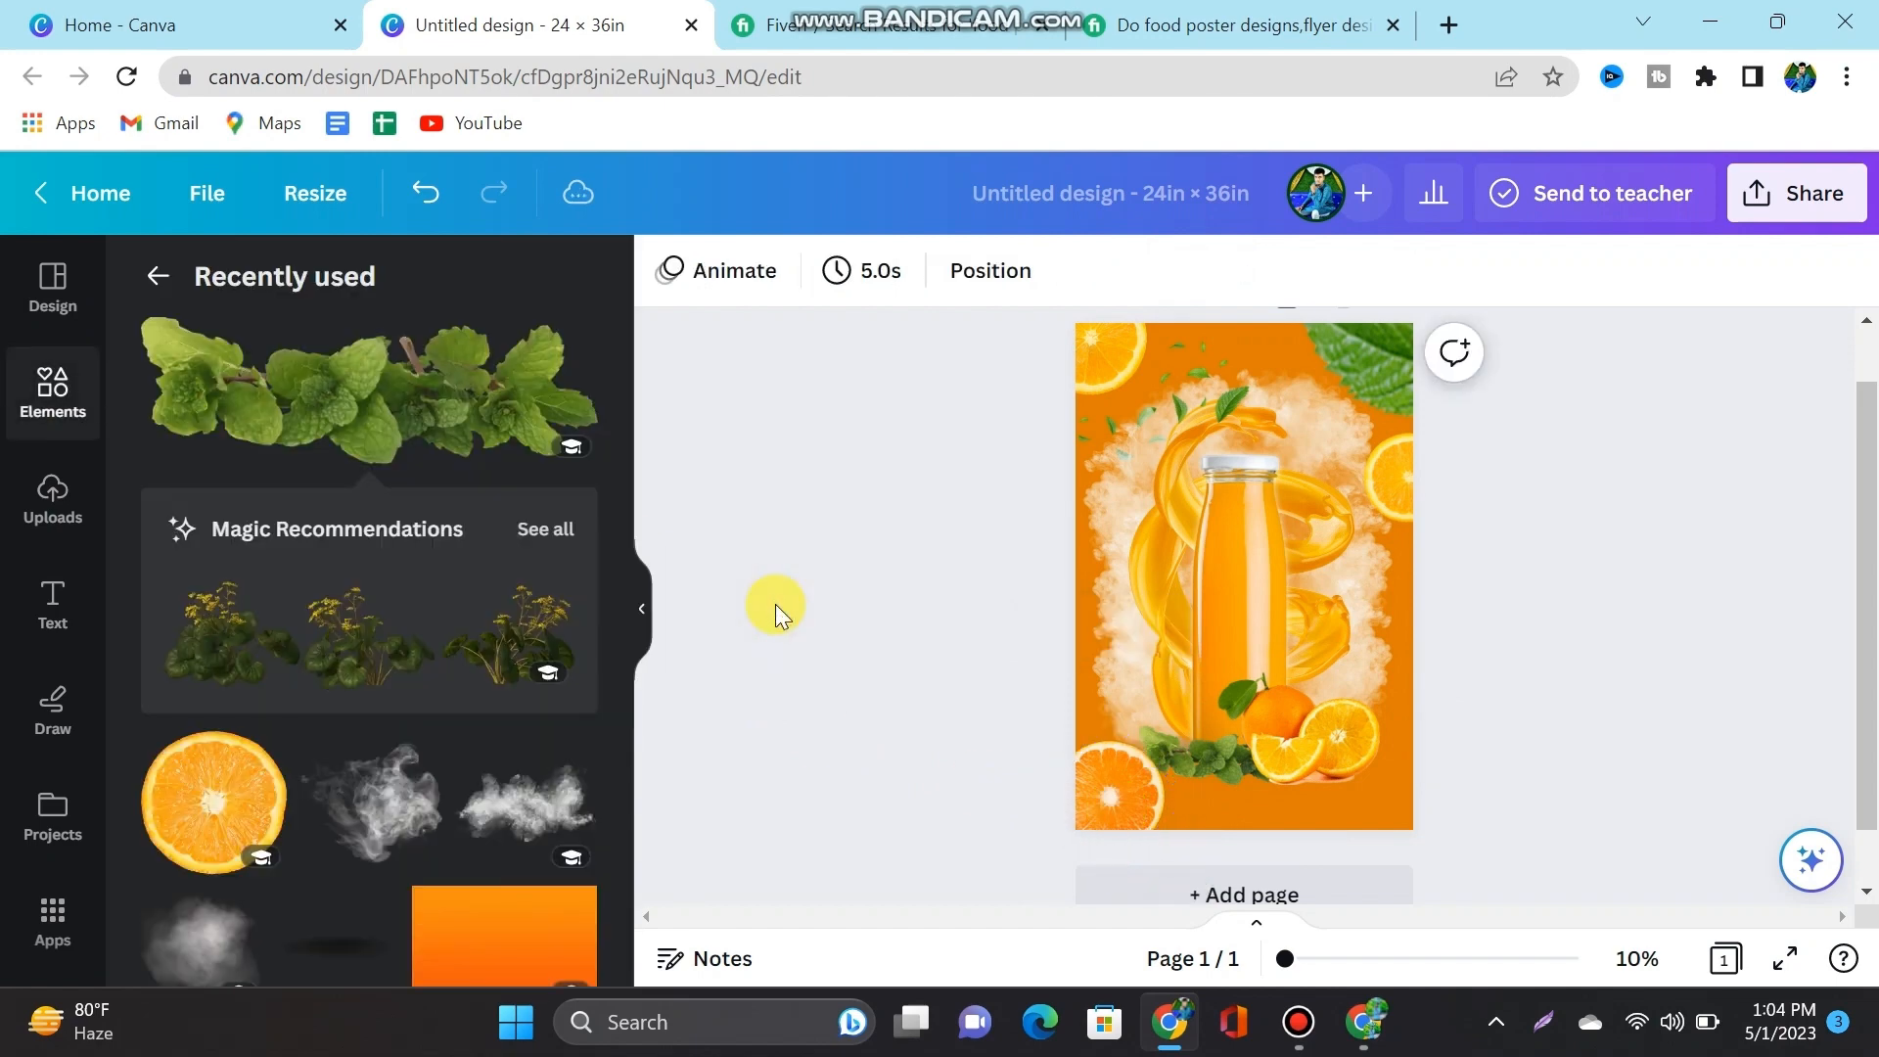
Step: Nudge the mint leaves slightly upward so they sit against the bottle's base
left_click(1195, 767)
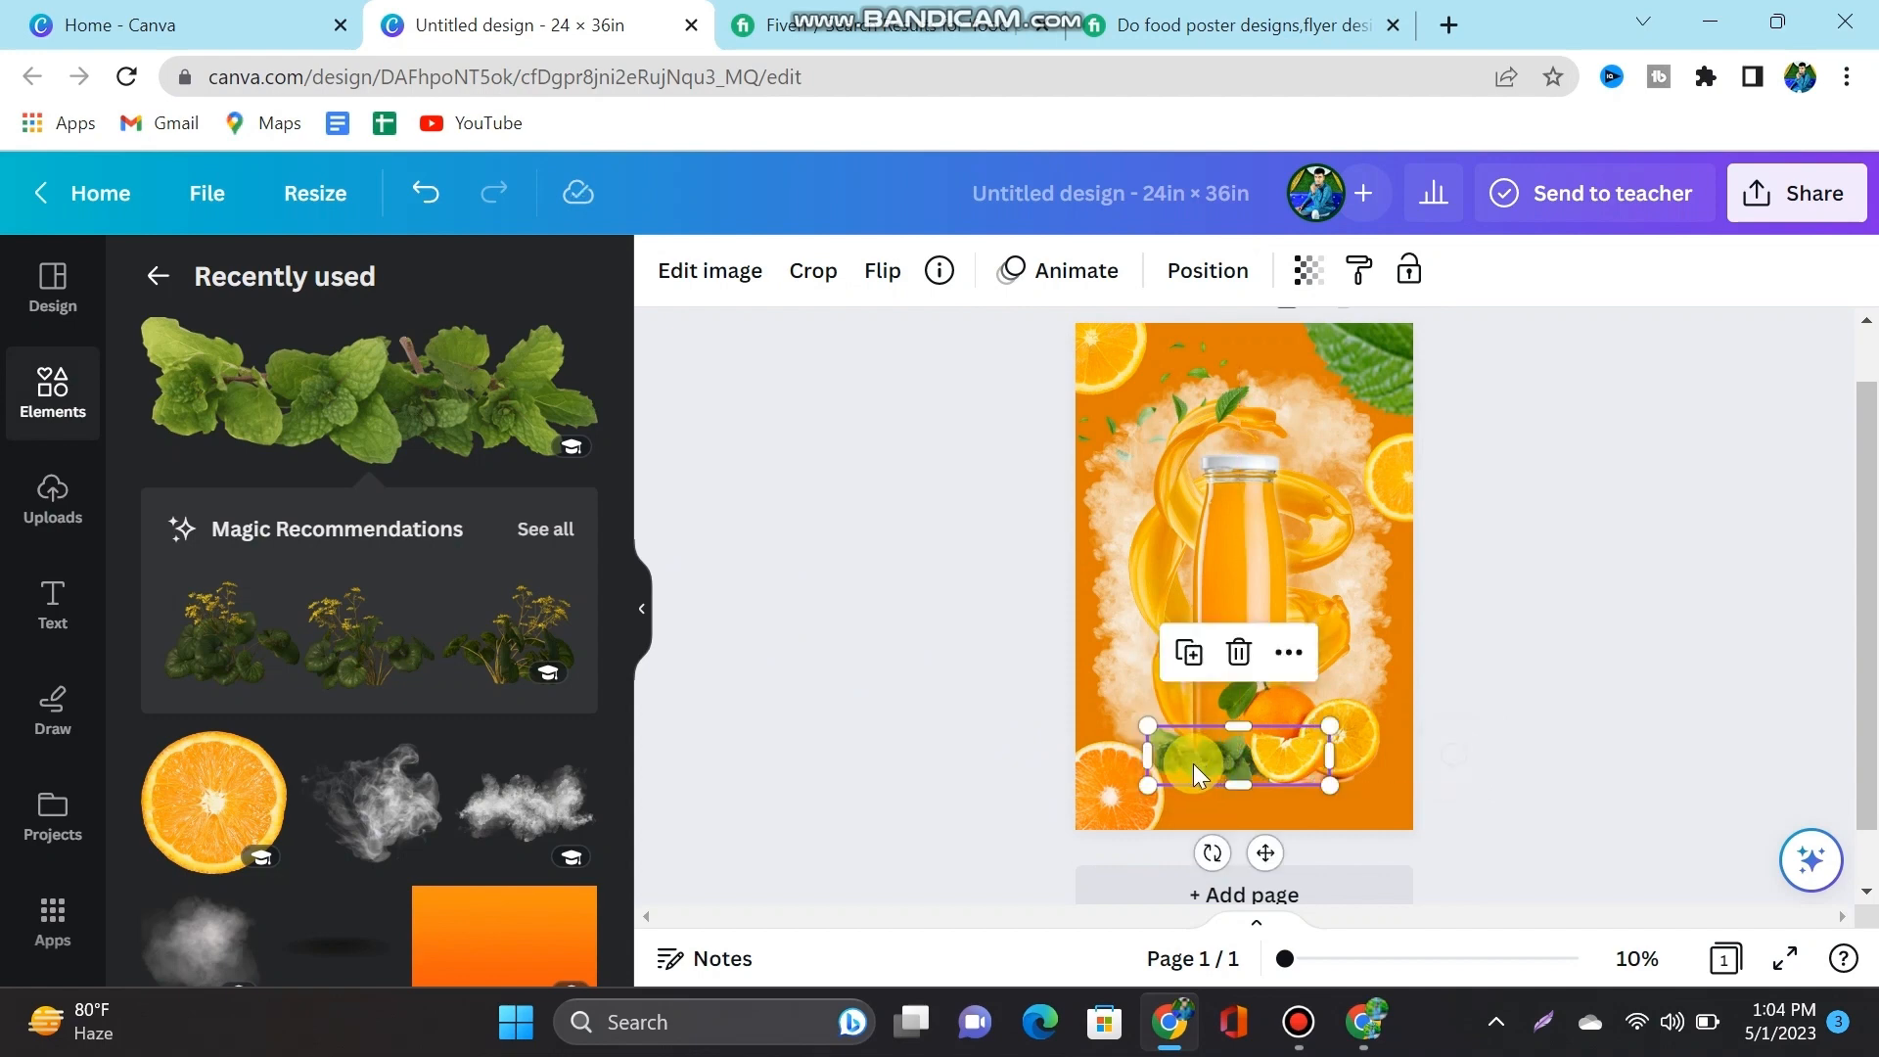
left_click(992, 747)
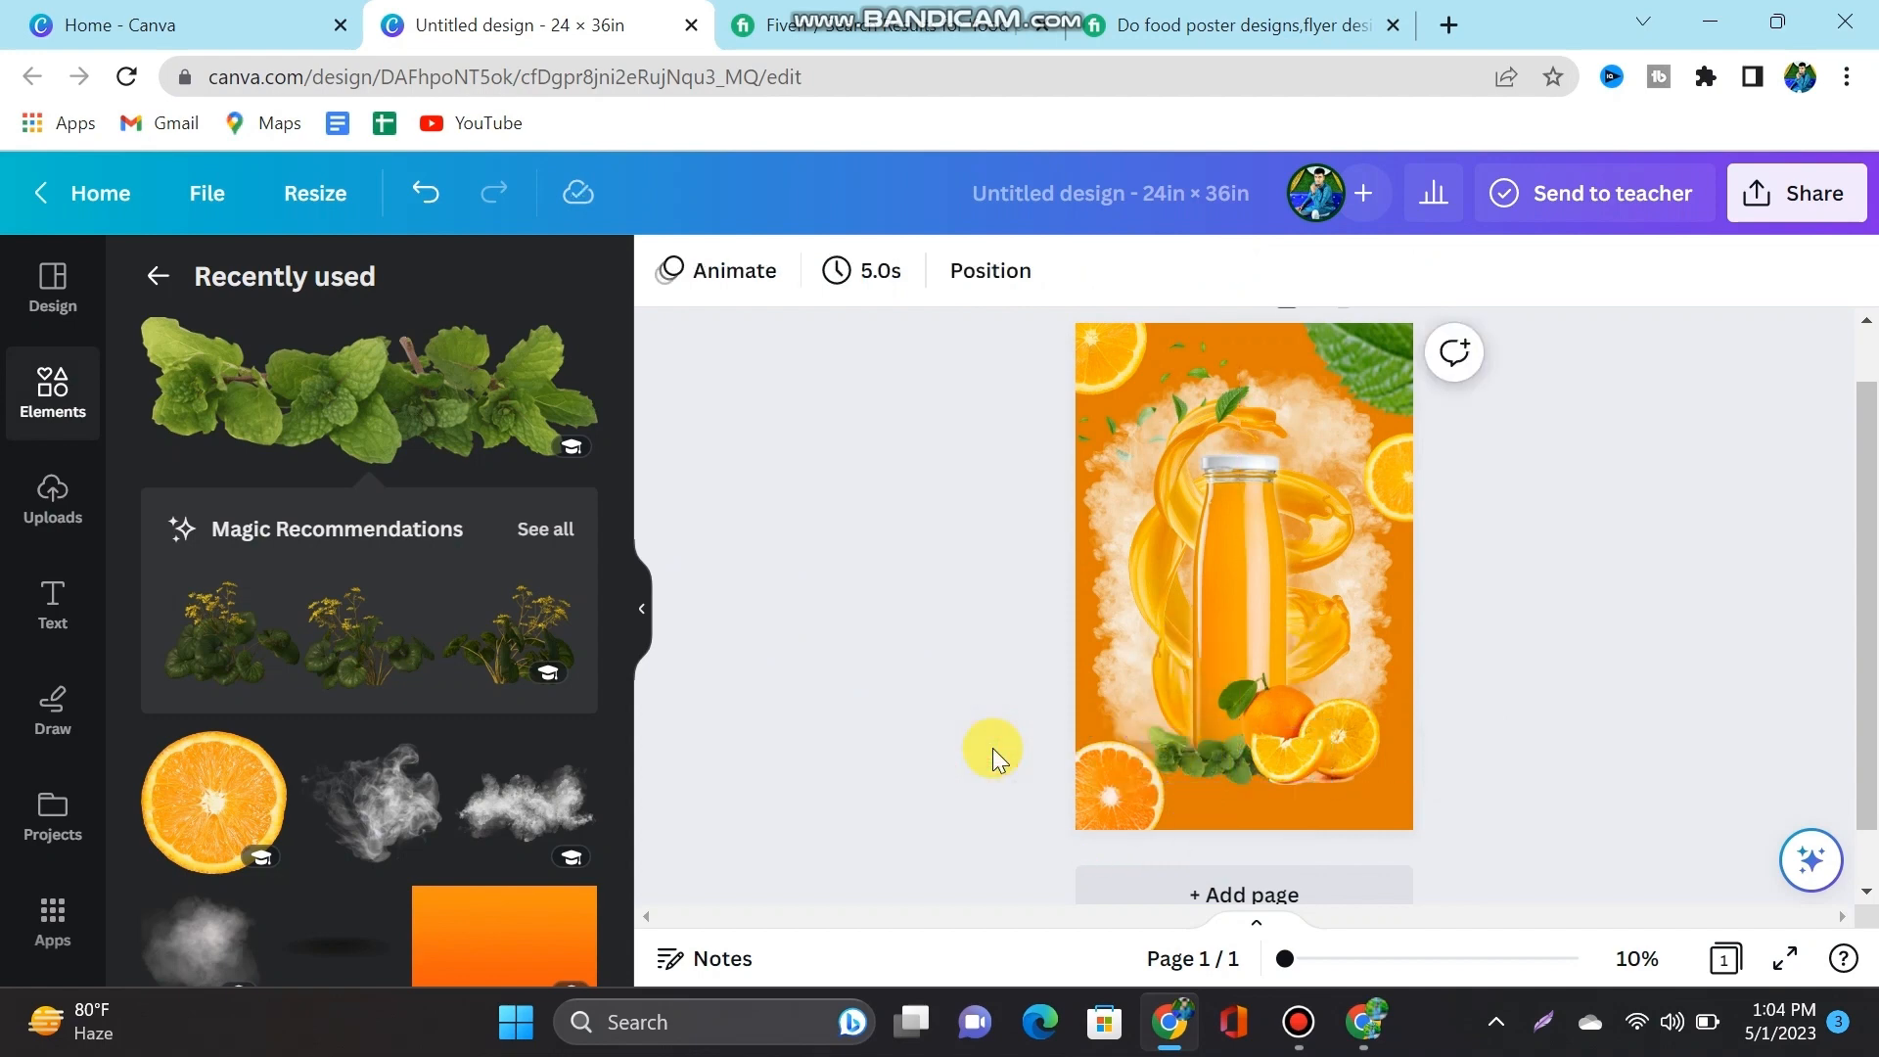
left_click(1195, 768)
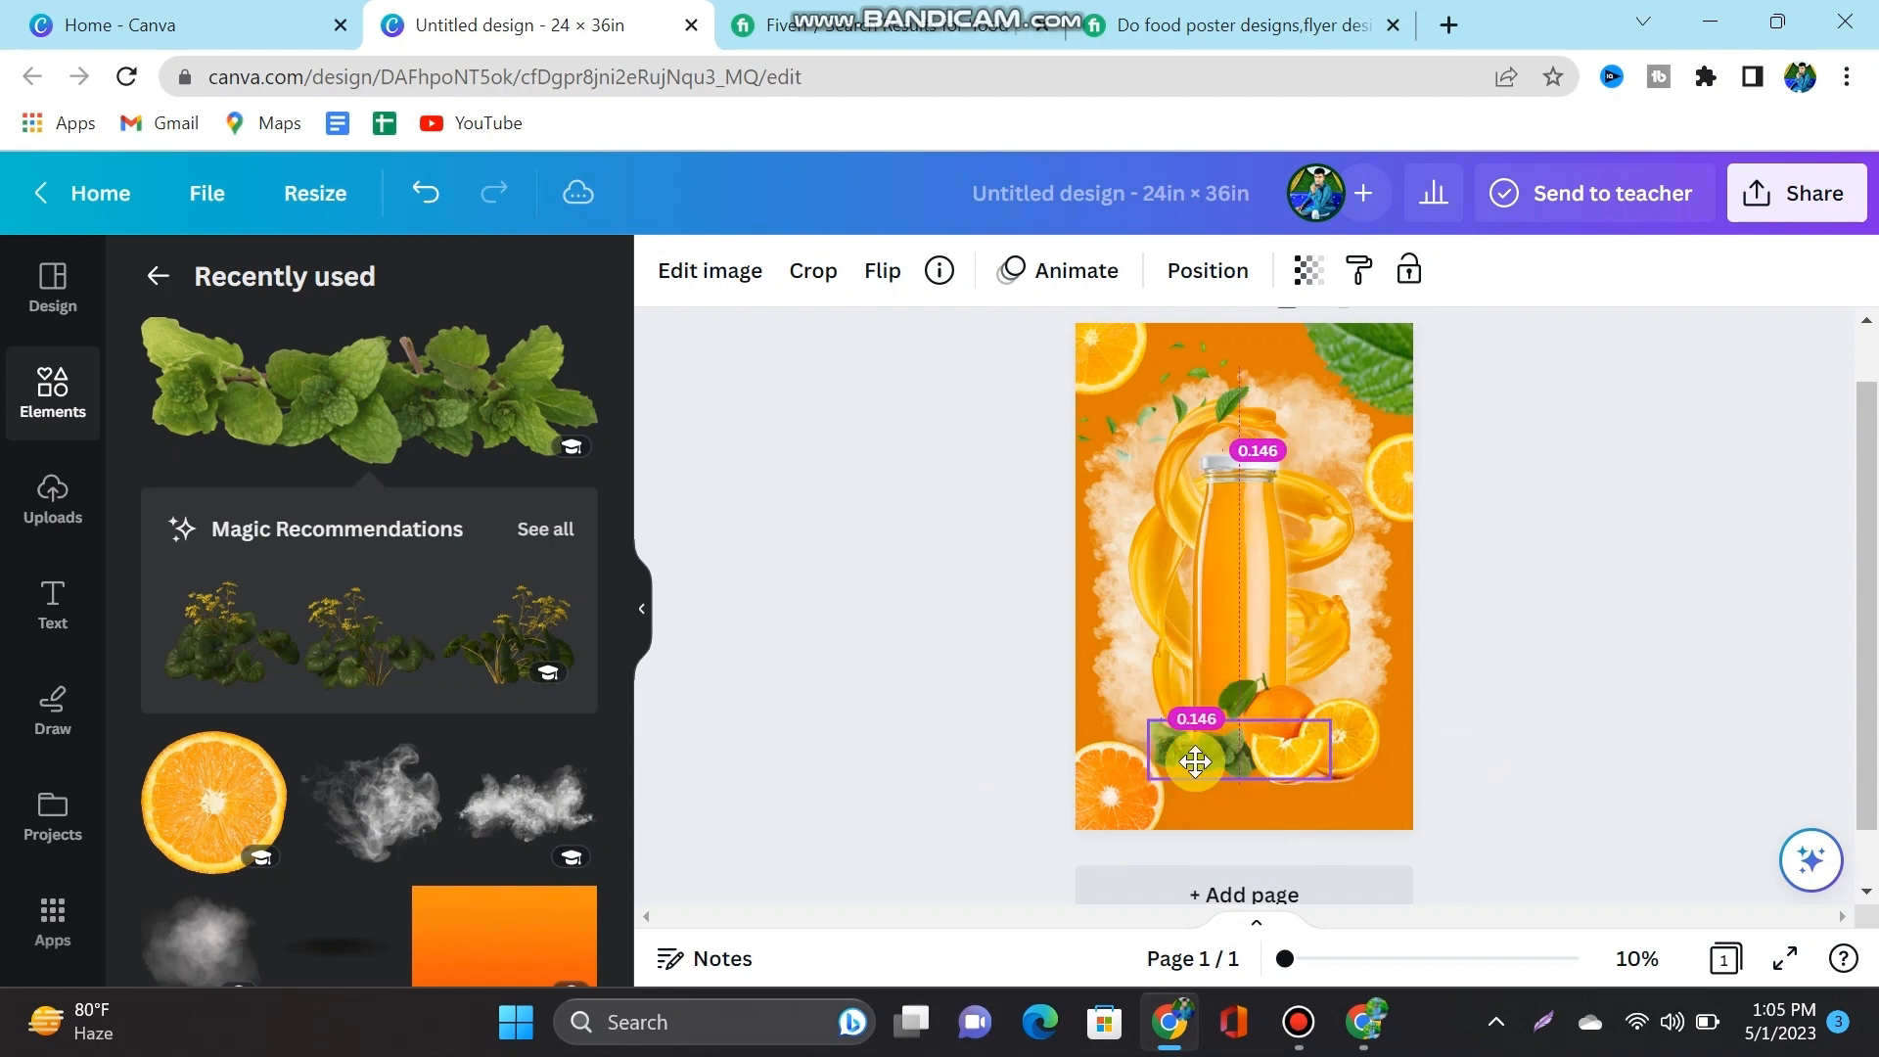
left_click(955, 773)
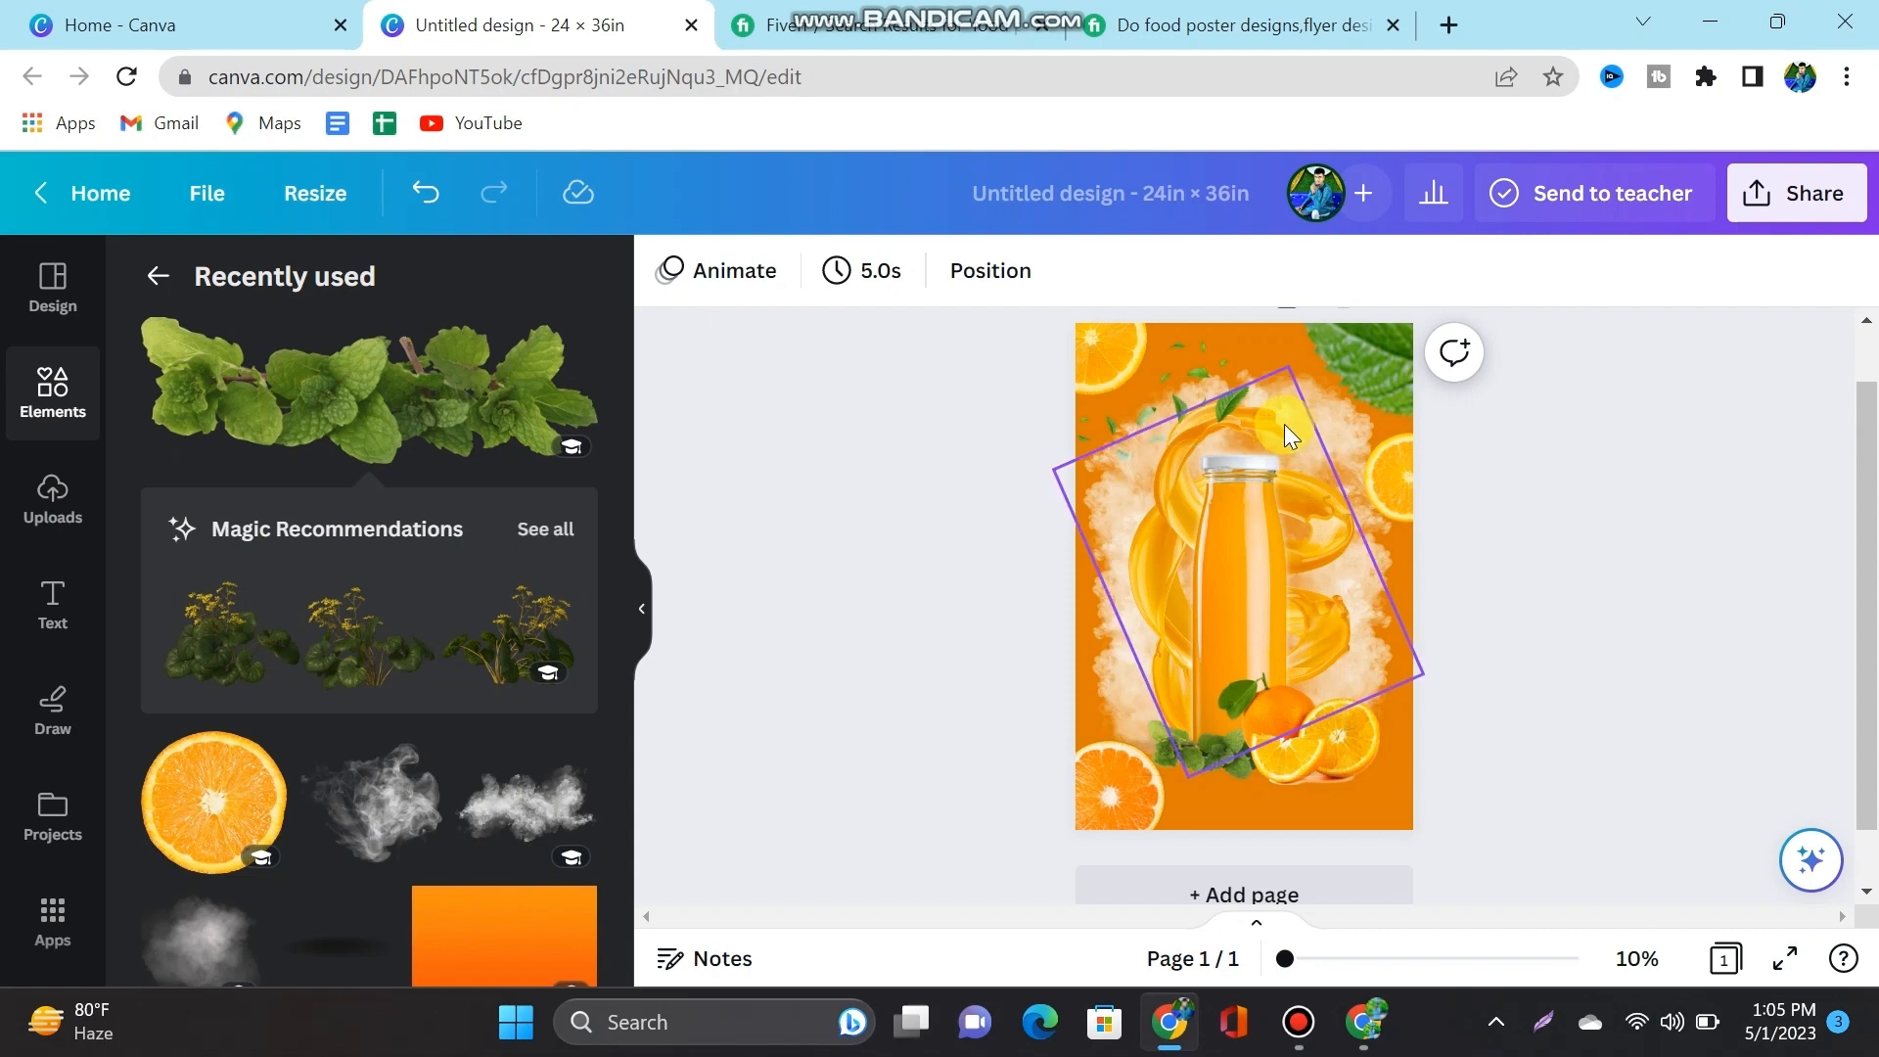
Step: Apply the Glow shadow effect to the juice splash around the bottle
left_click(1283, 424)
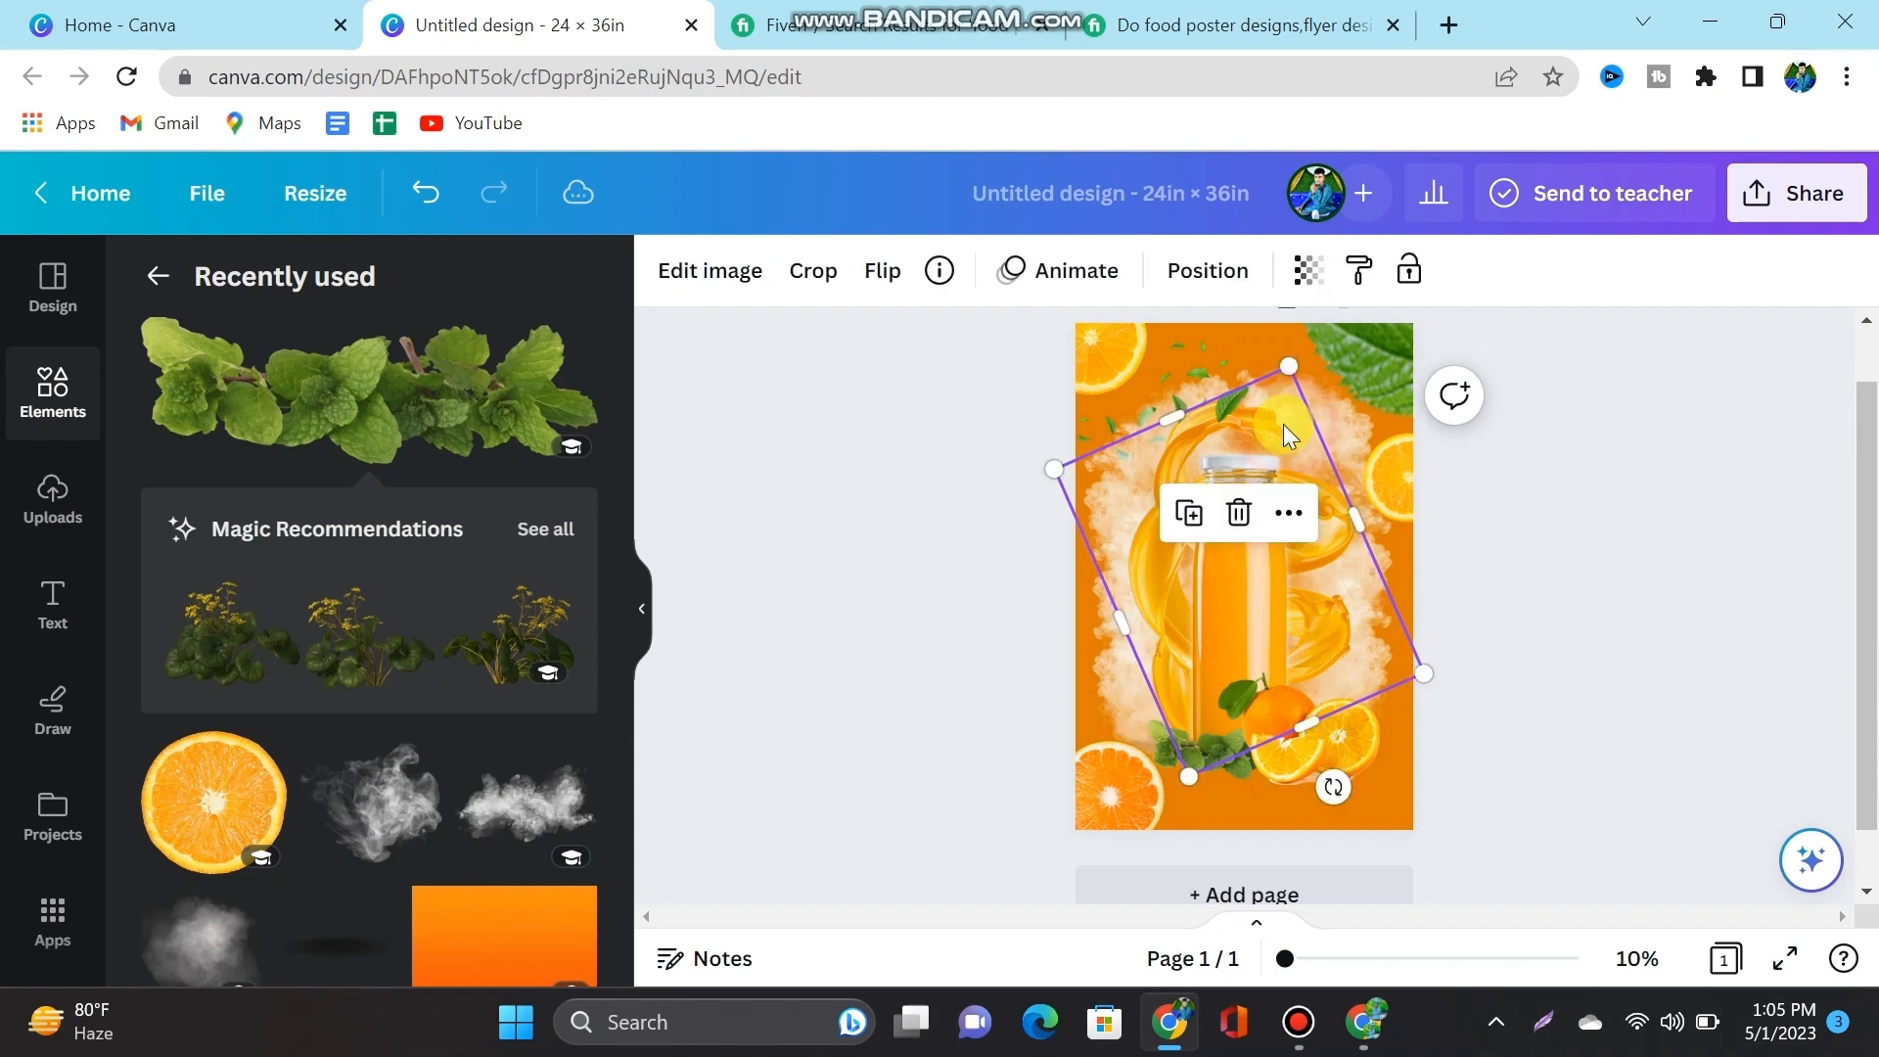
left_click(747, 277)
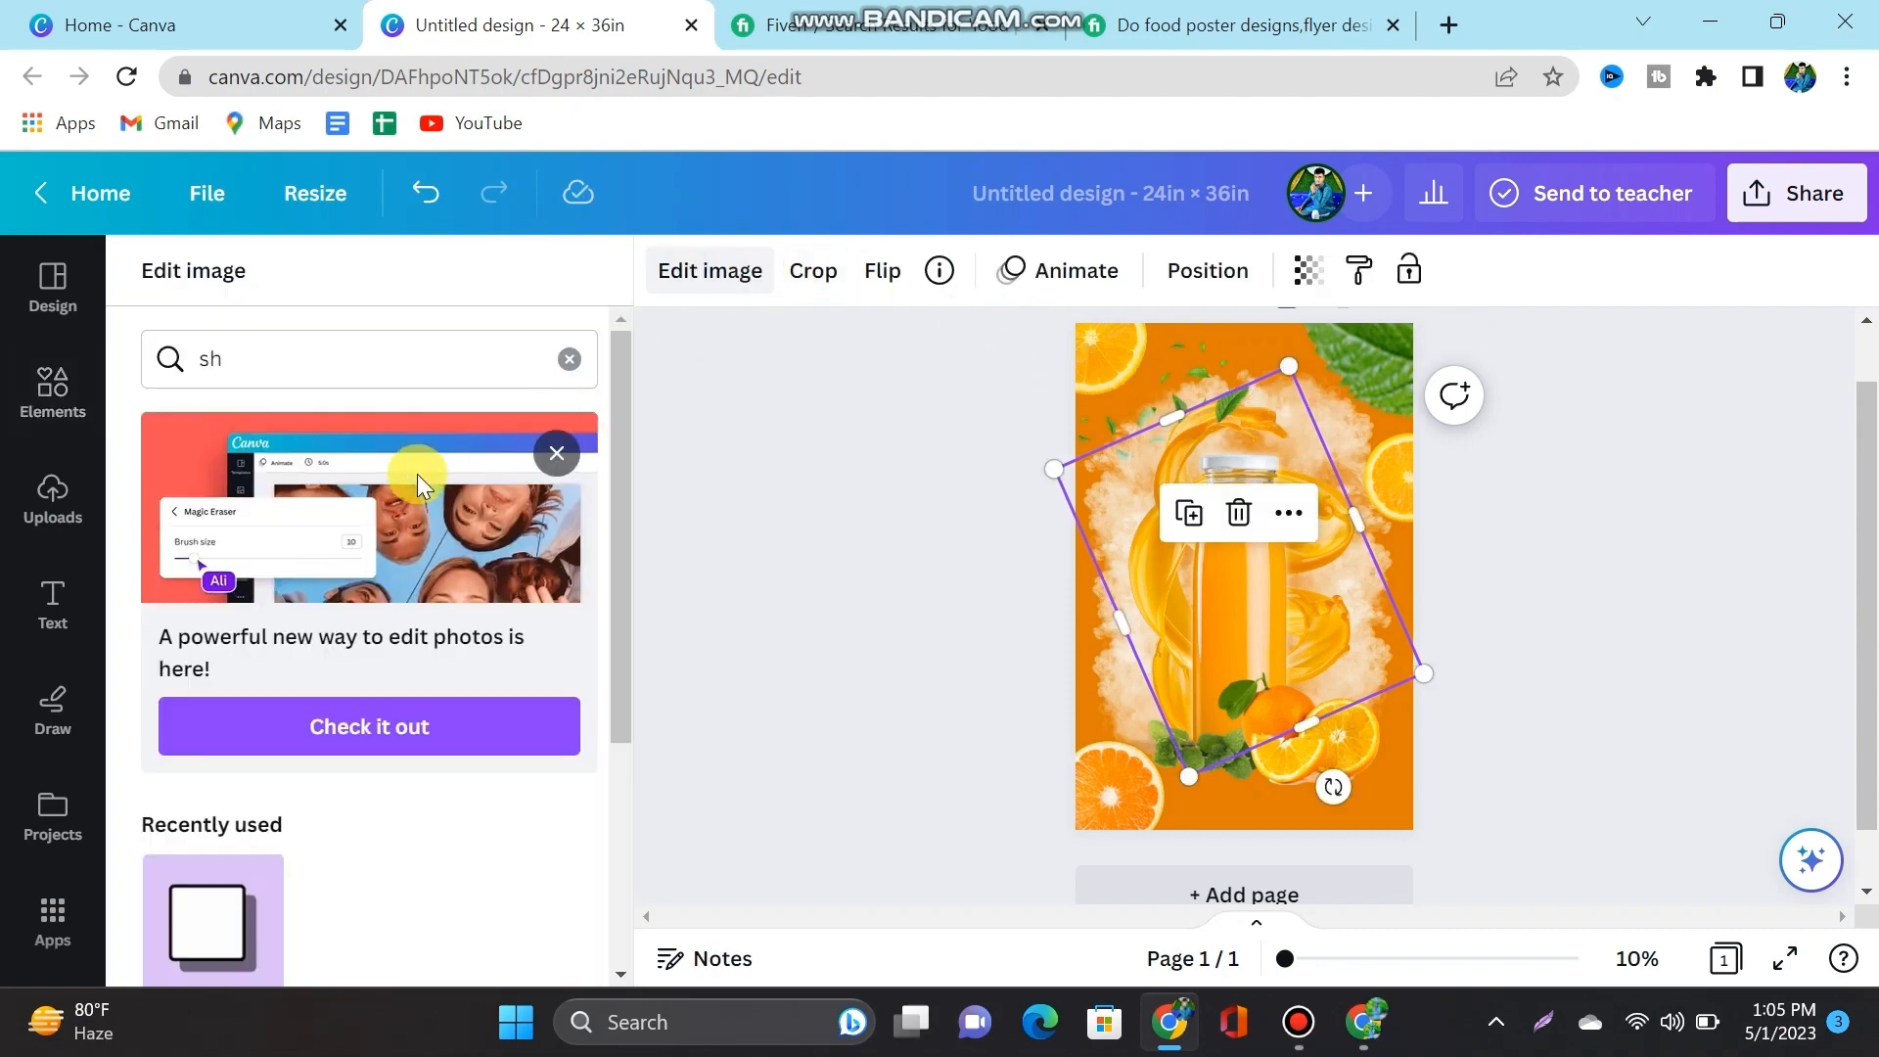
scroll(355, 642, "down", 3)
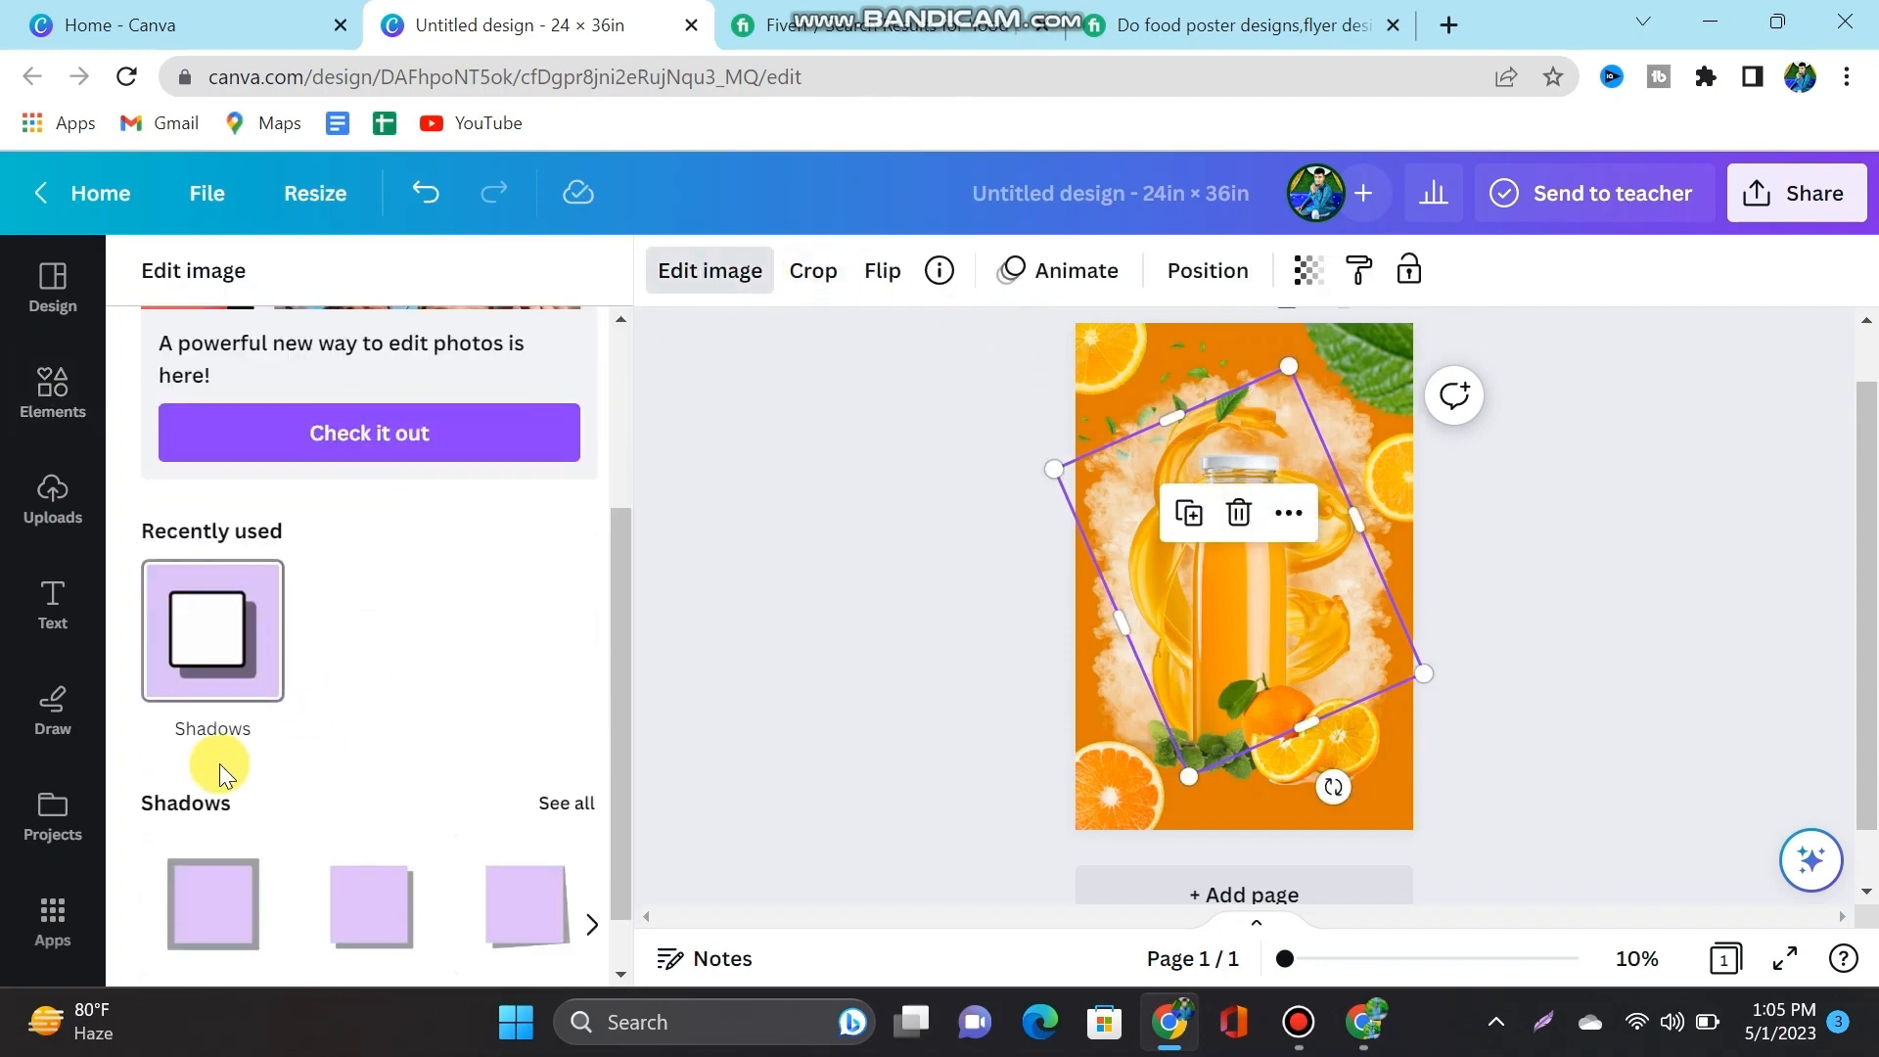
left_click(219, 793)
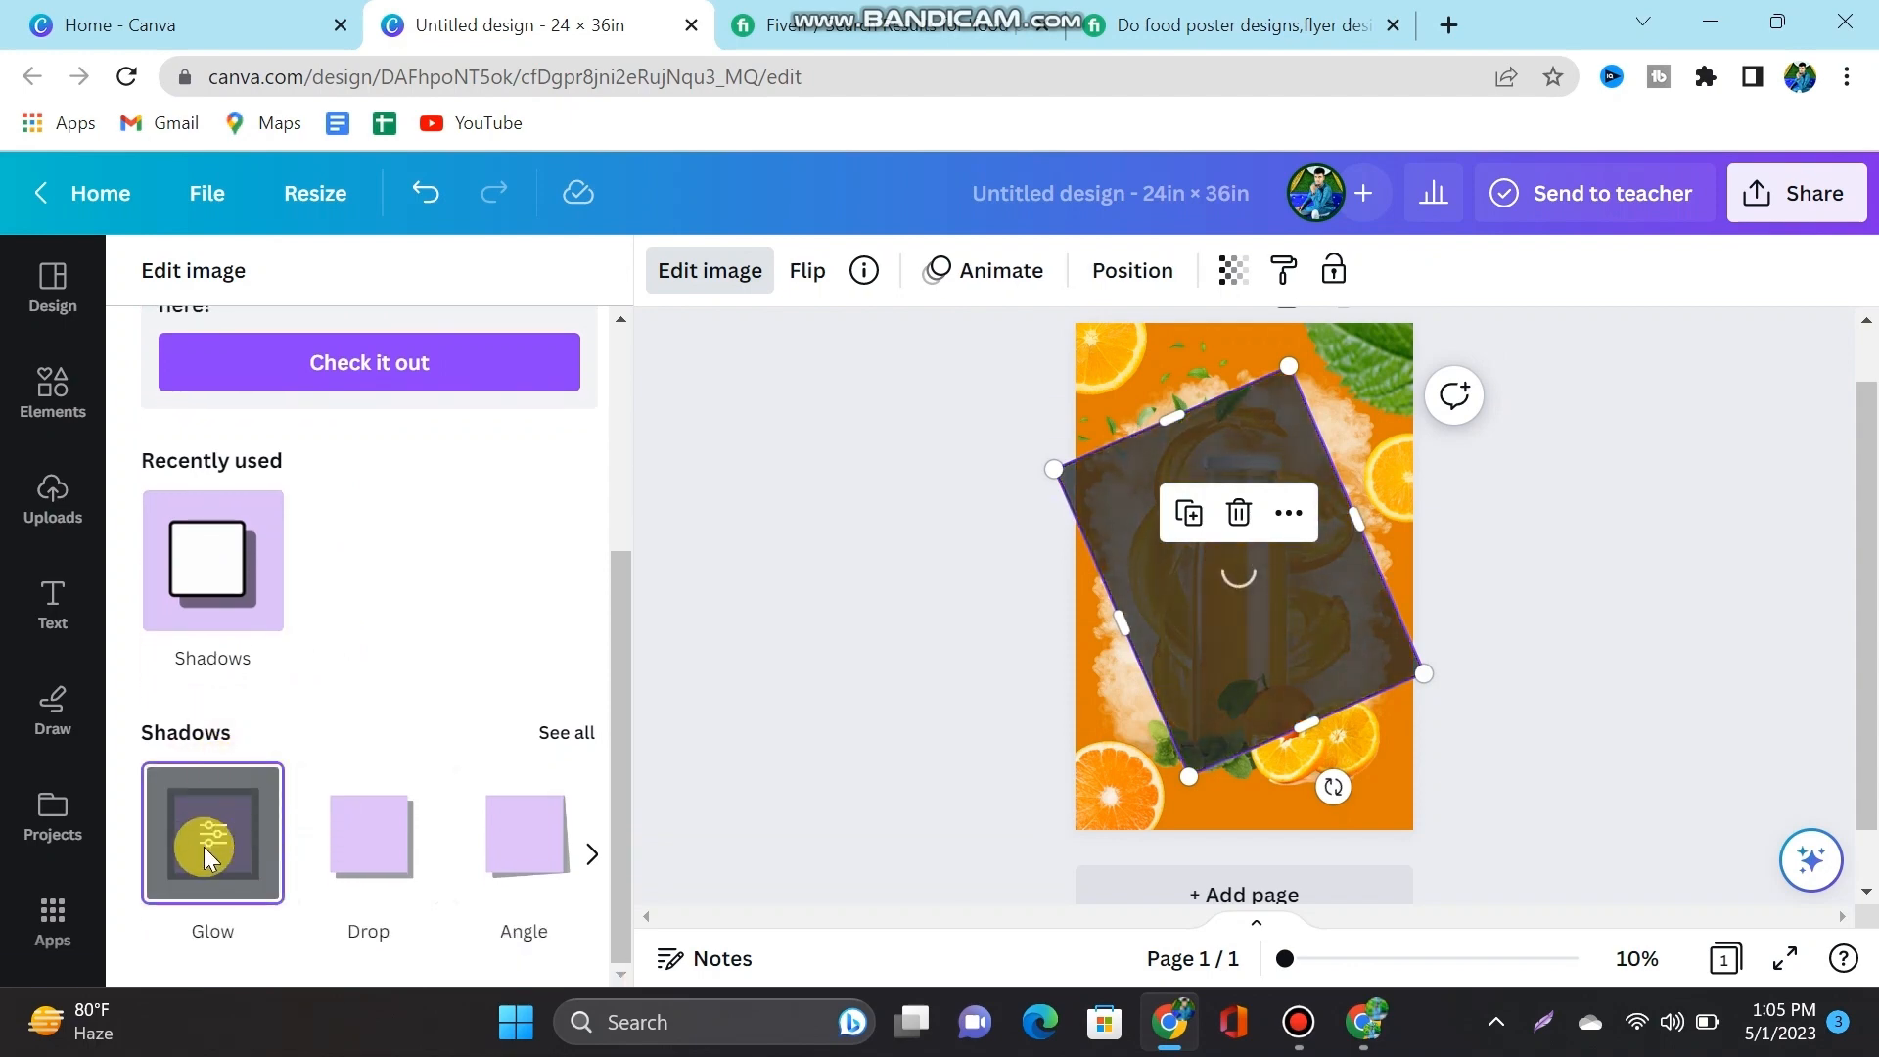
Step: Set the juice splash's glow to a yellow colour with size 7, transparency 46 and blur 17
left_click(204, 847)
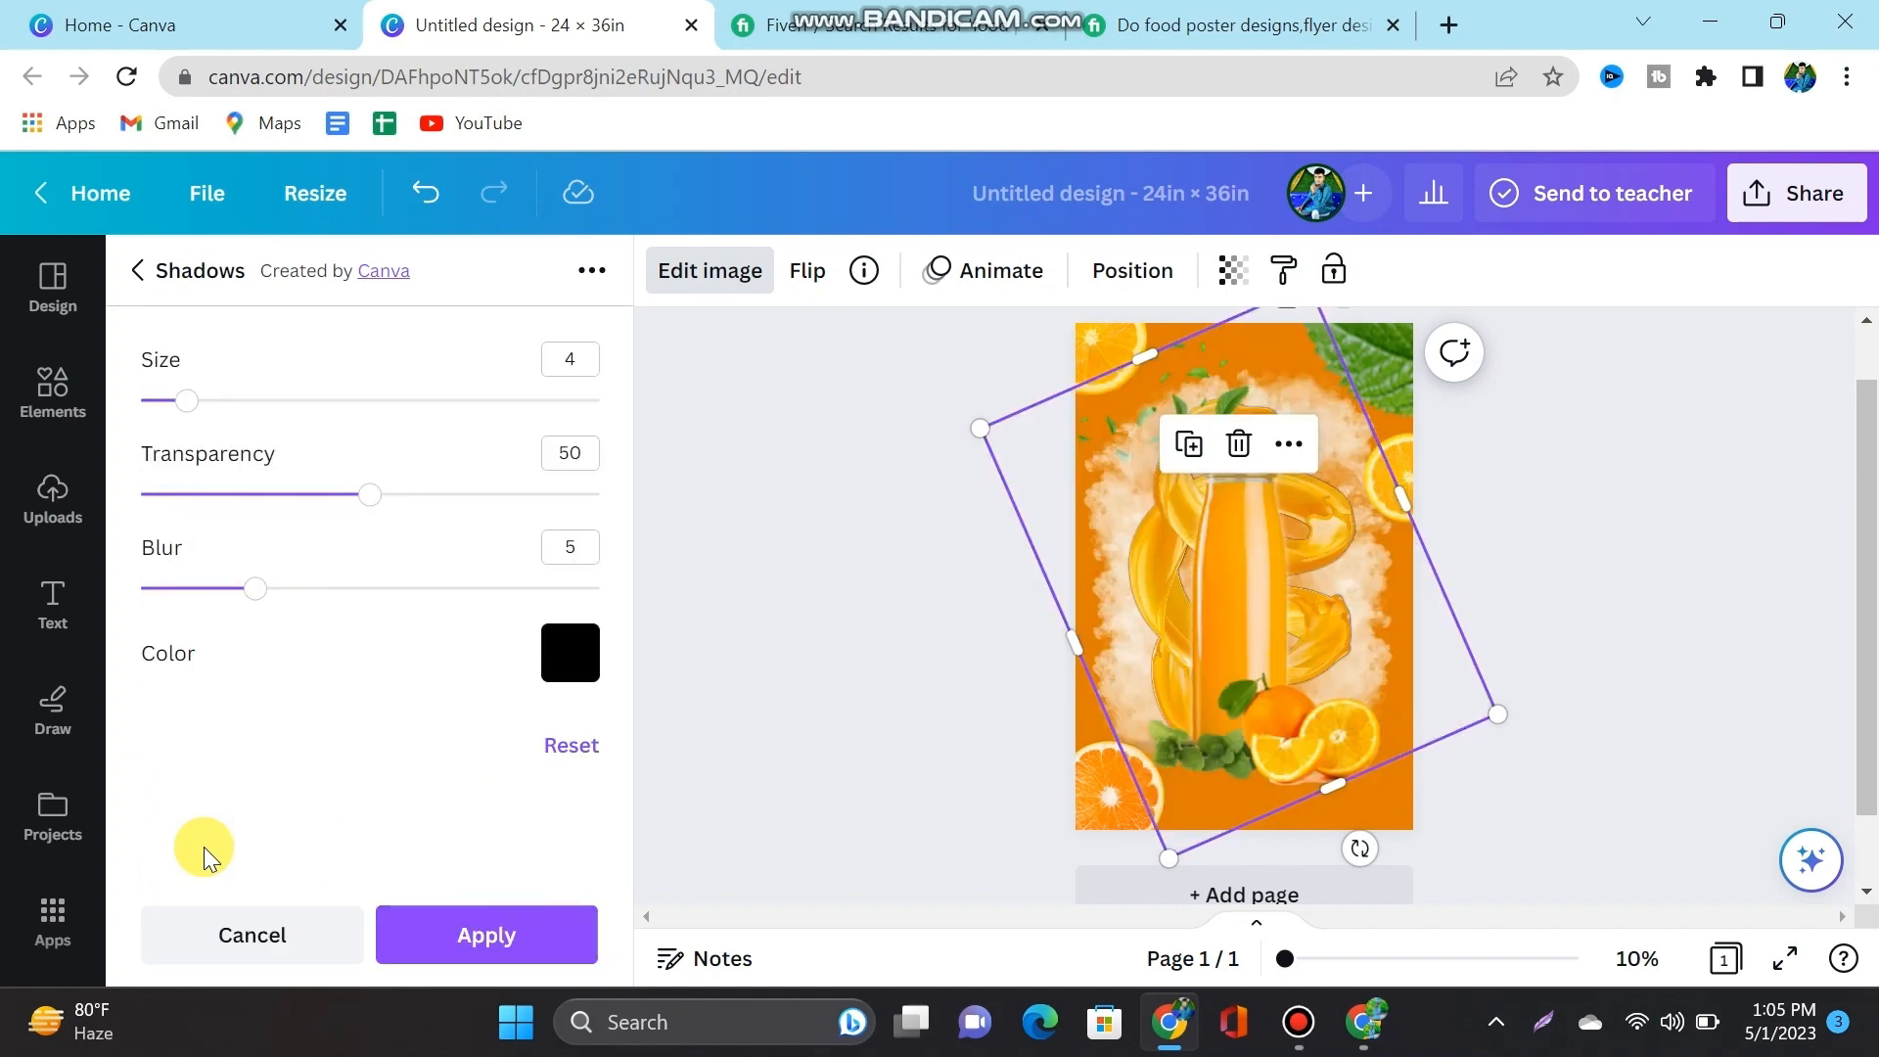
left_click(567, 651)
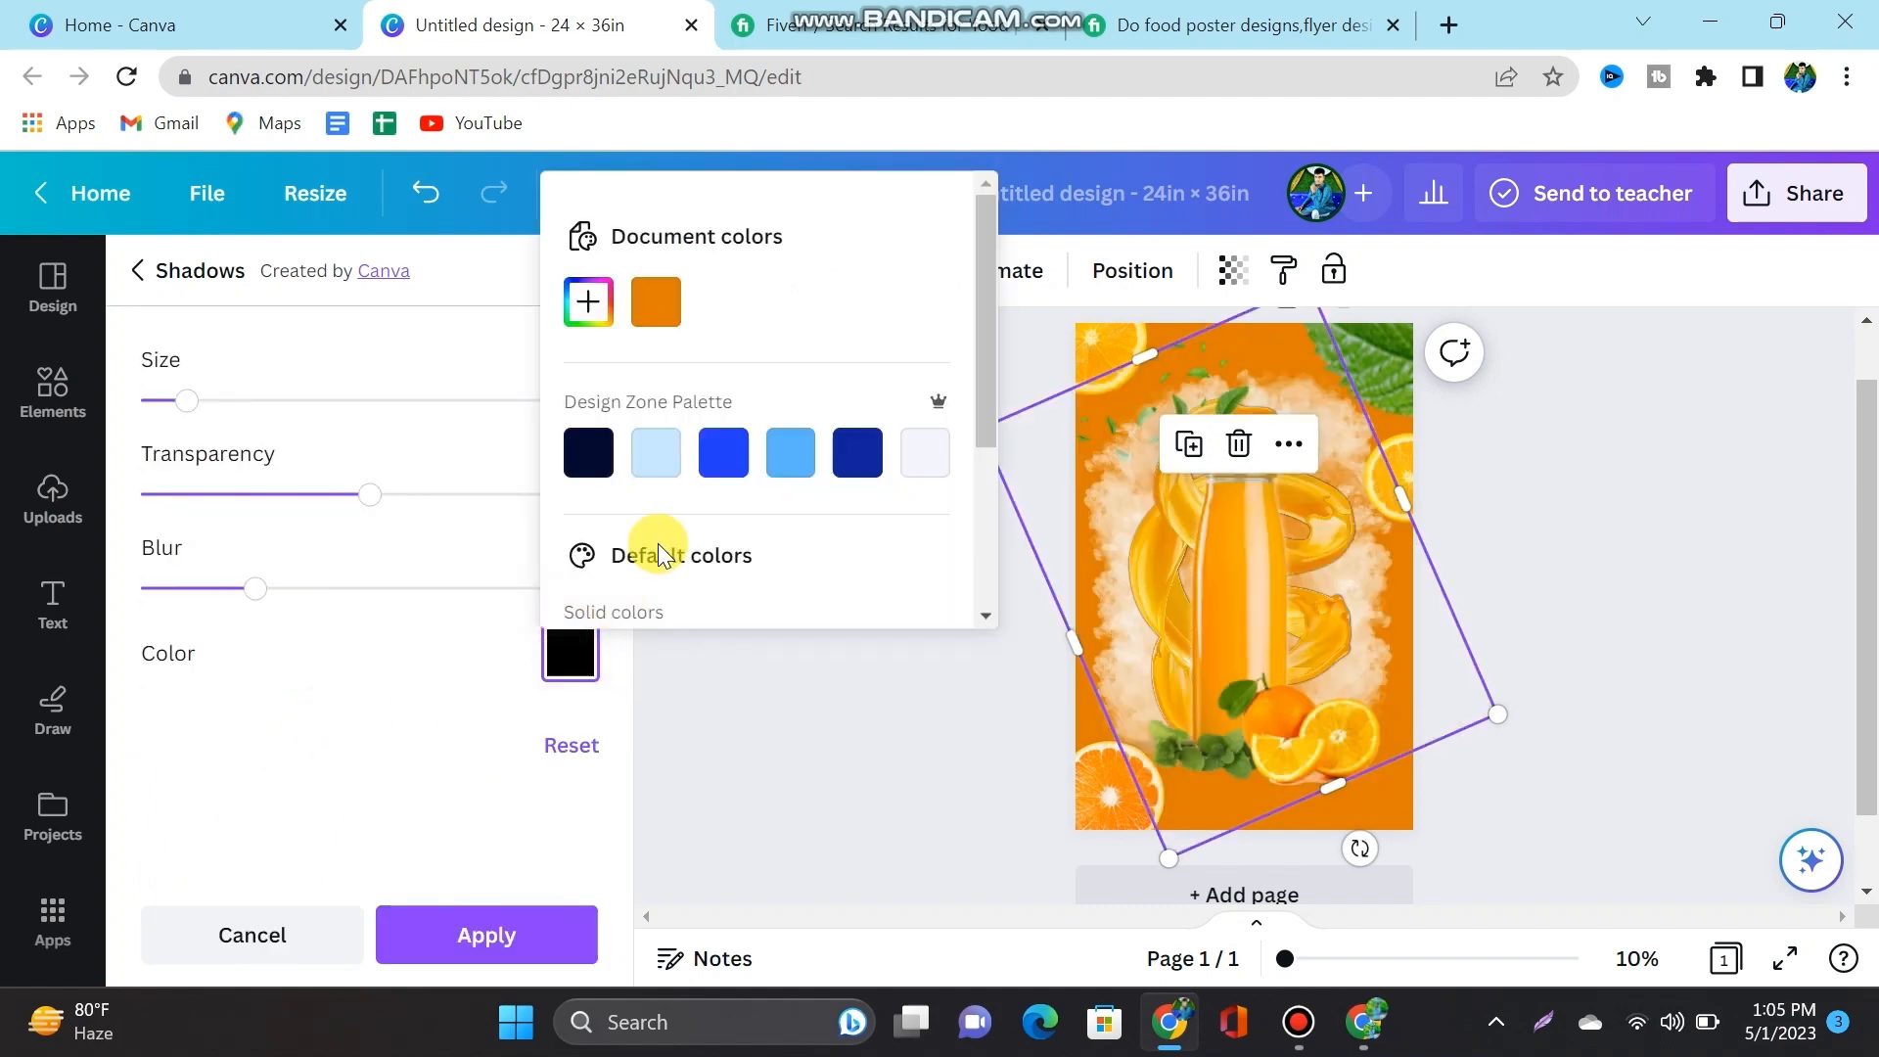
scroll(820, 425, "down", 3)
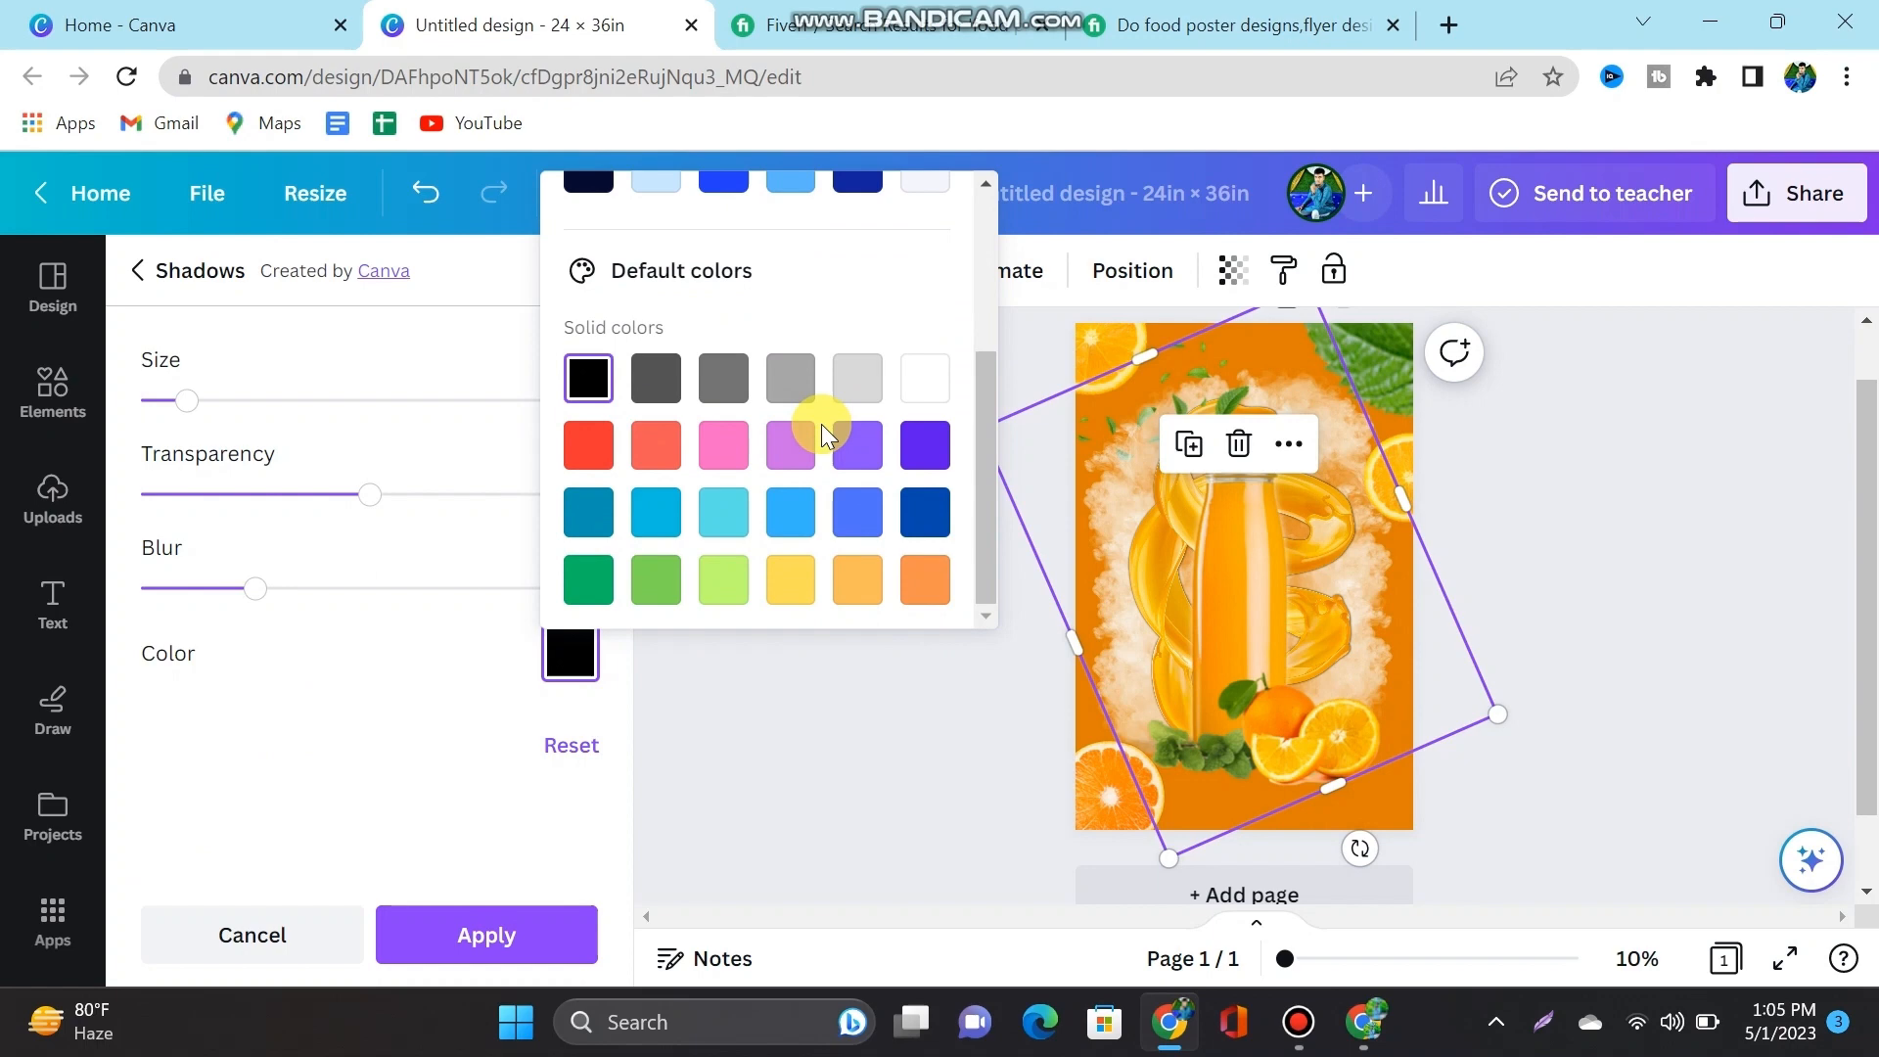
left_click(791, 585)
left_click_drag(253, 588, 365, 612)
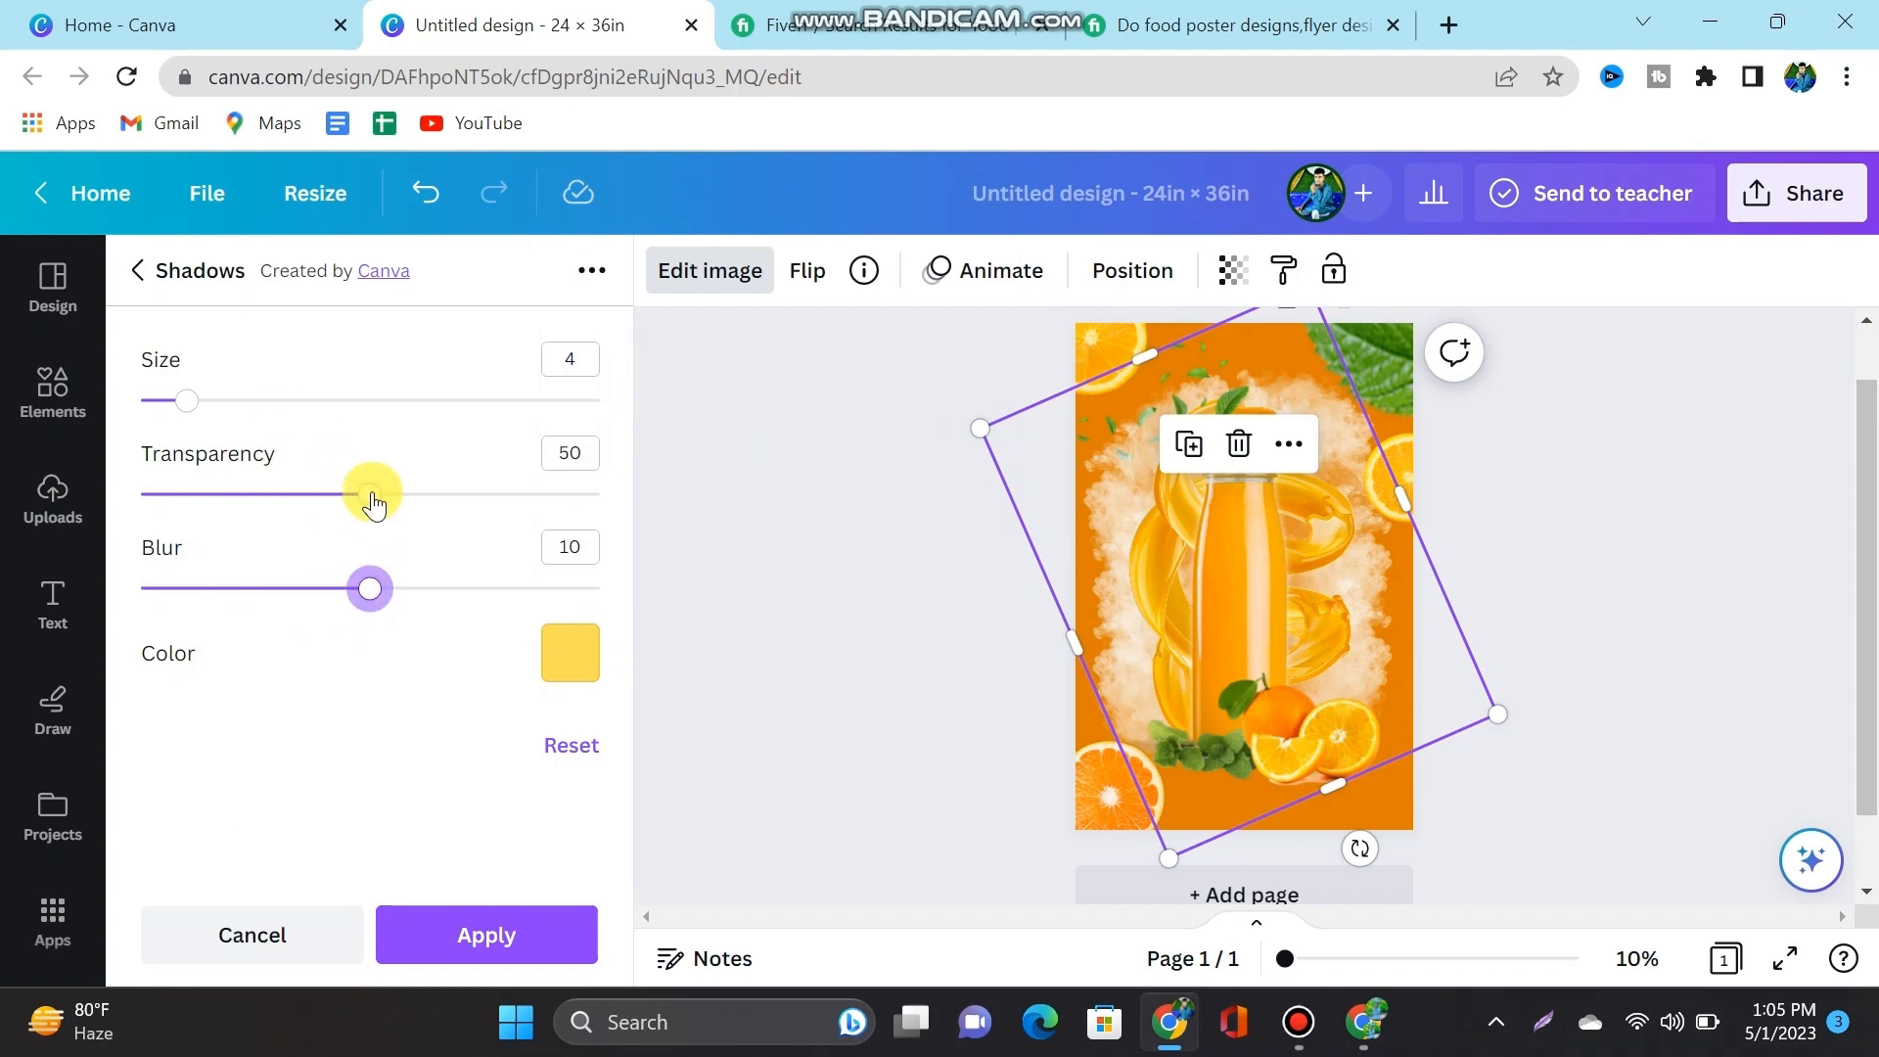
left_click_drag(369, 499, 355, 526)
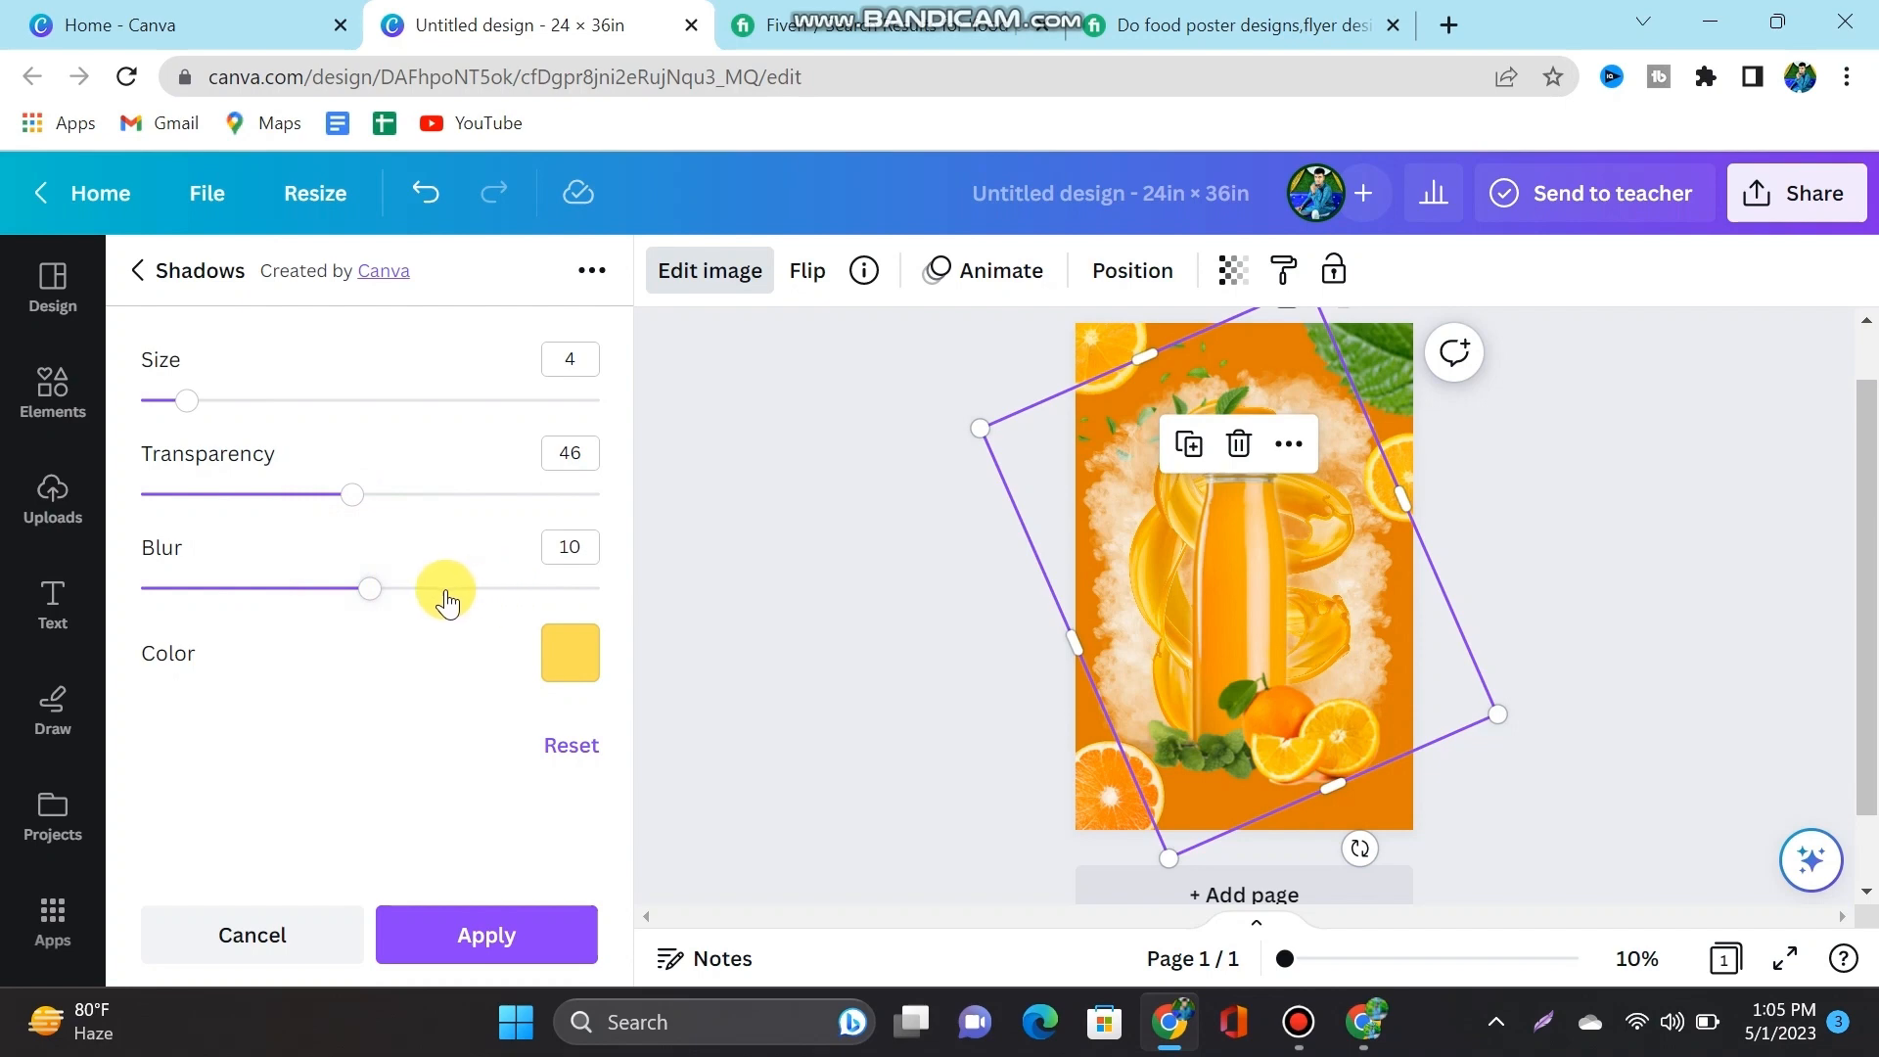
left_click_drag(442, 589, 526, 593)
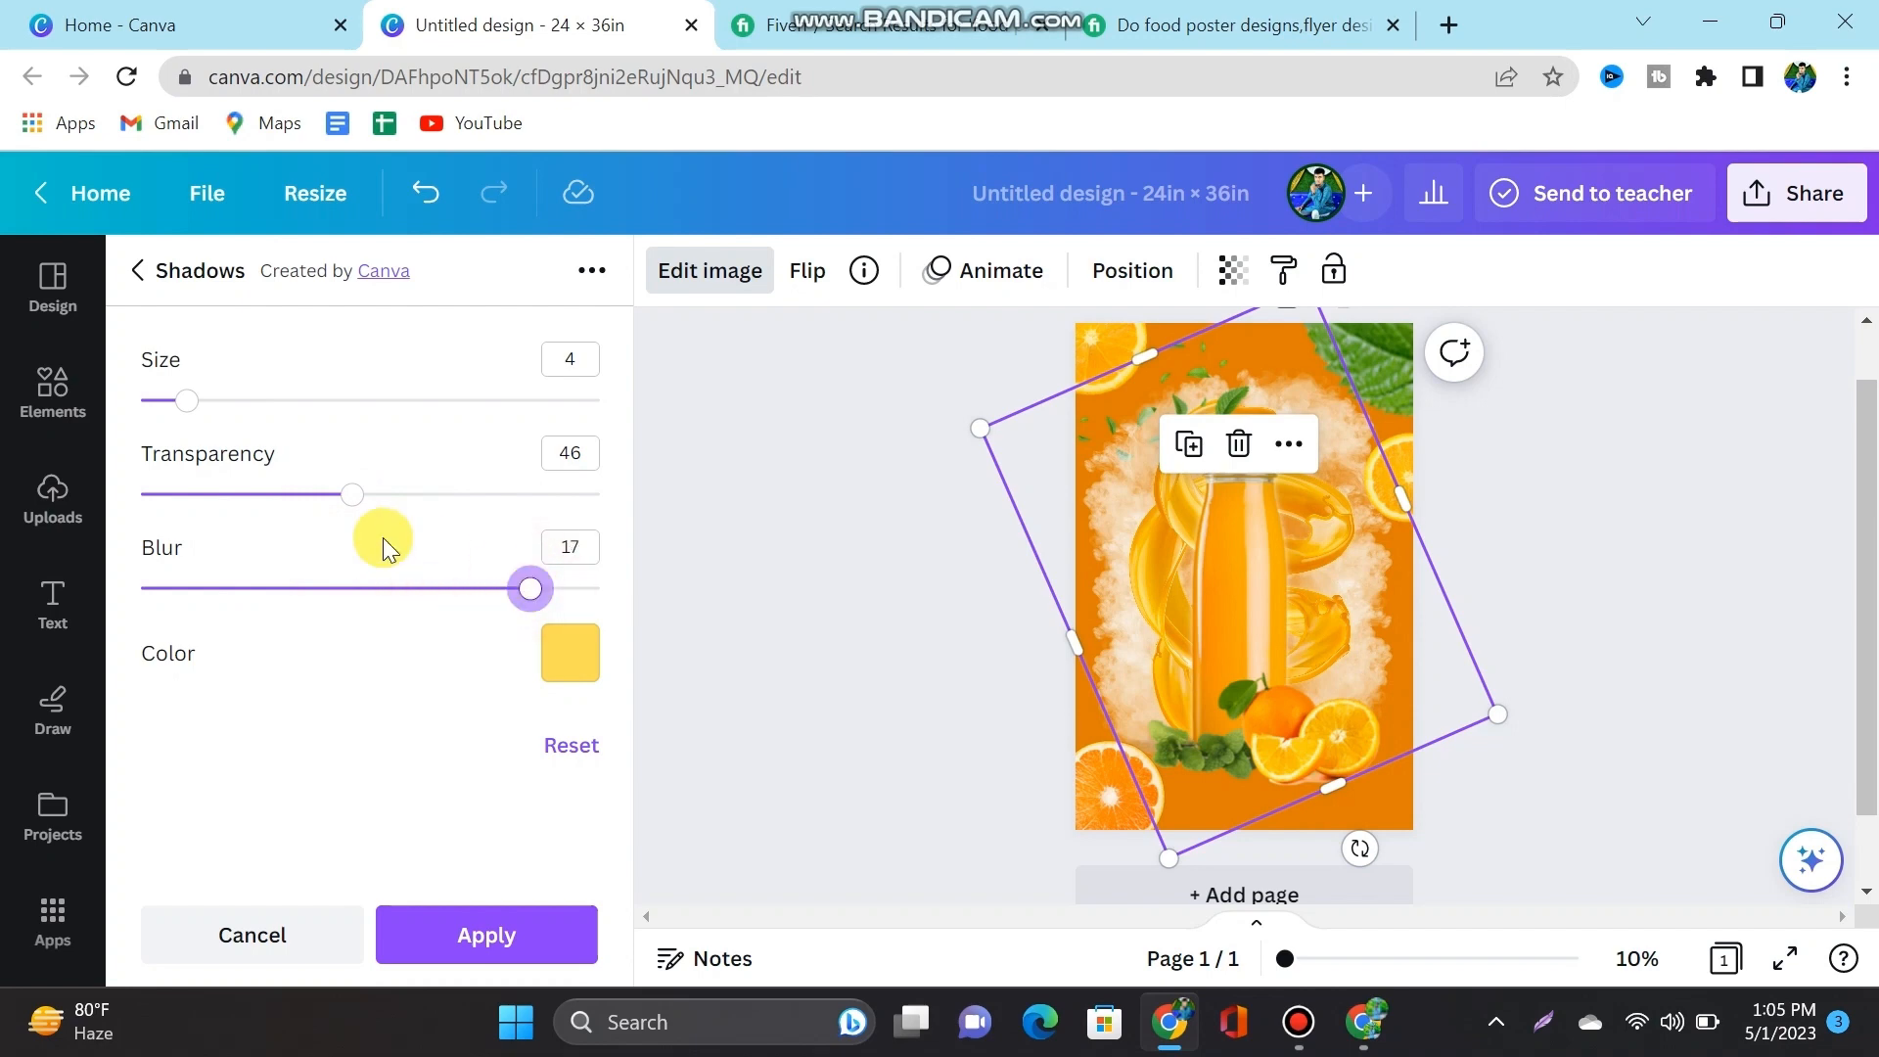
left_click_drag(198, 406, 224, 420)
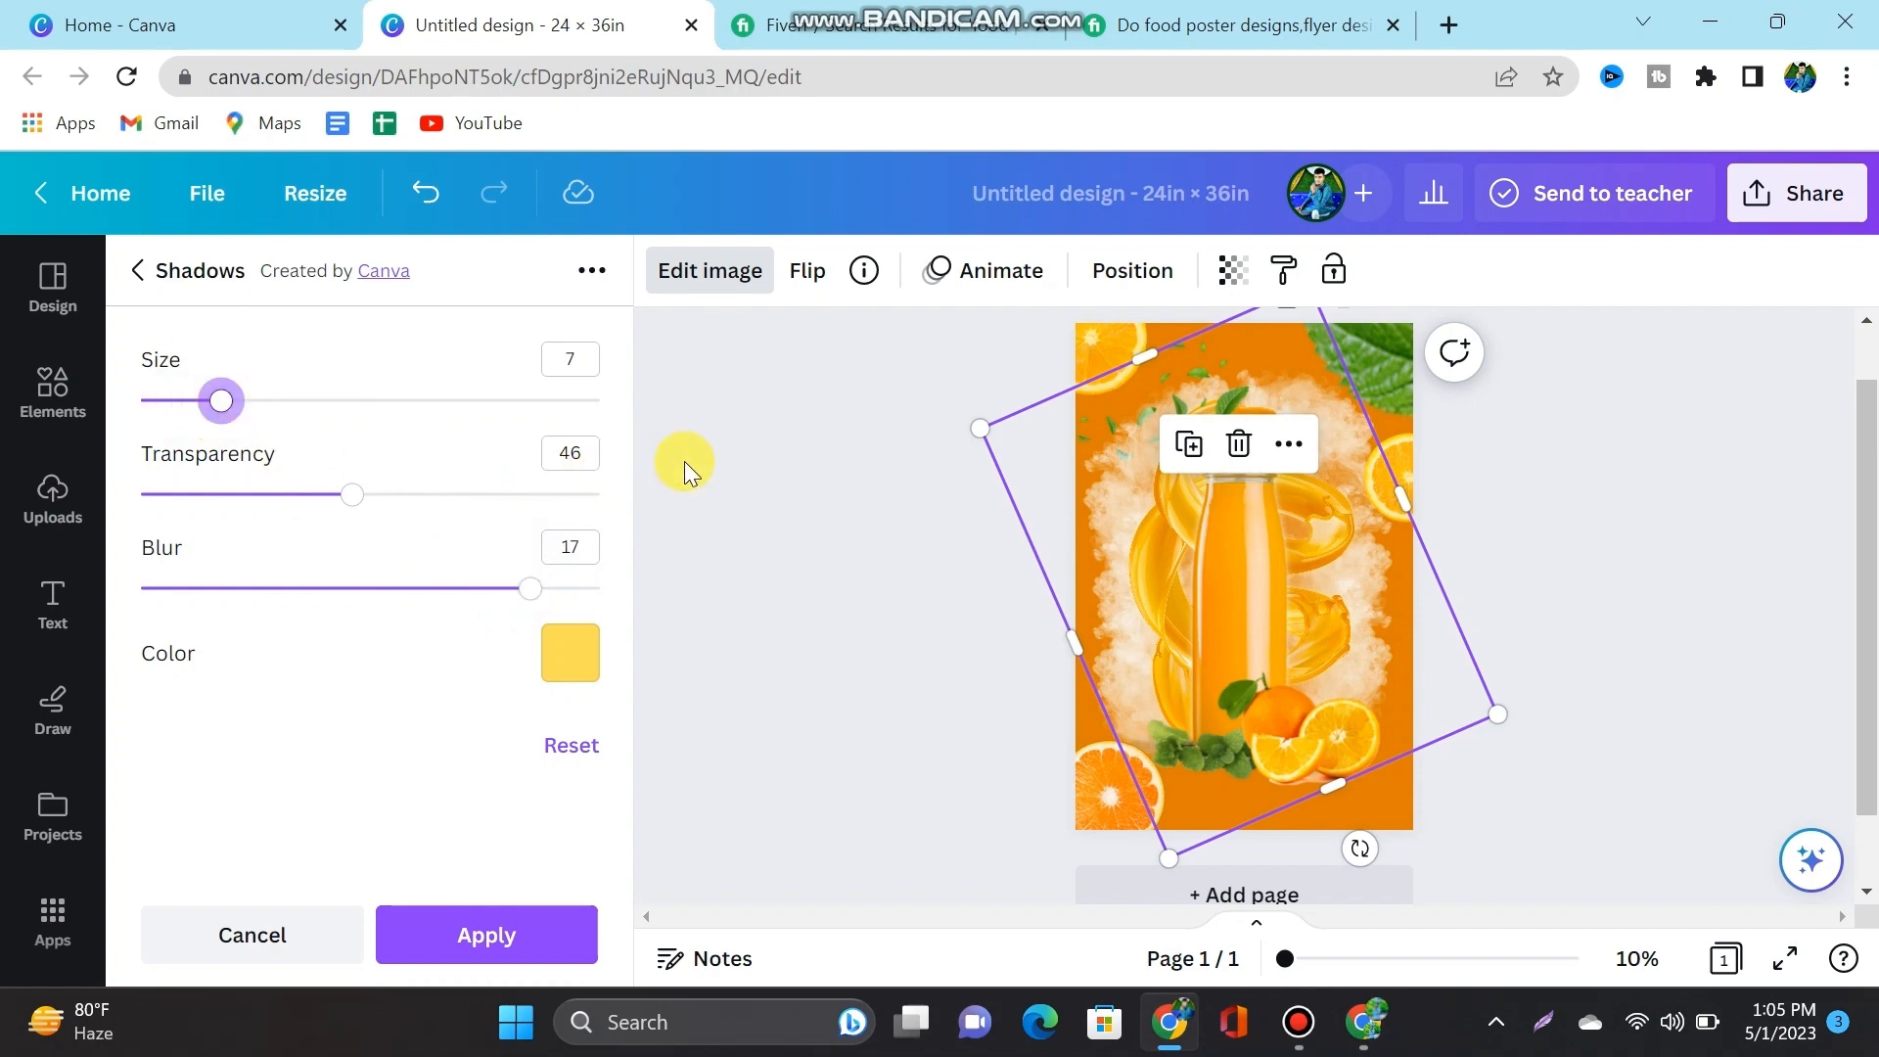
left_click(790, 485)
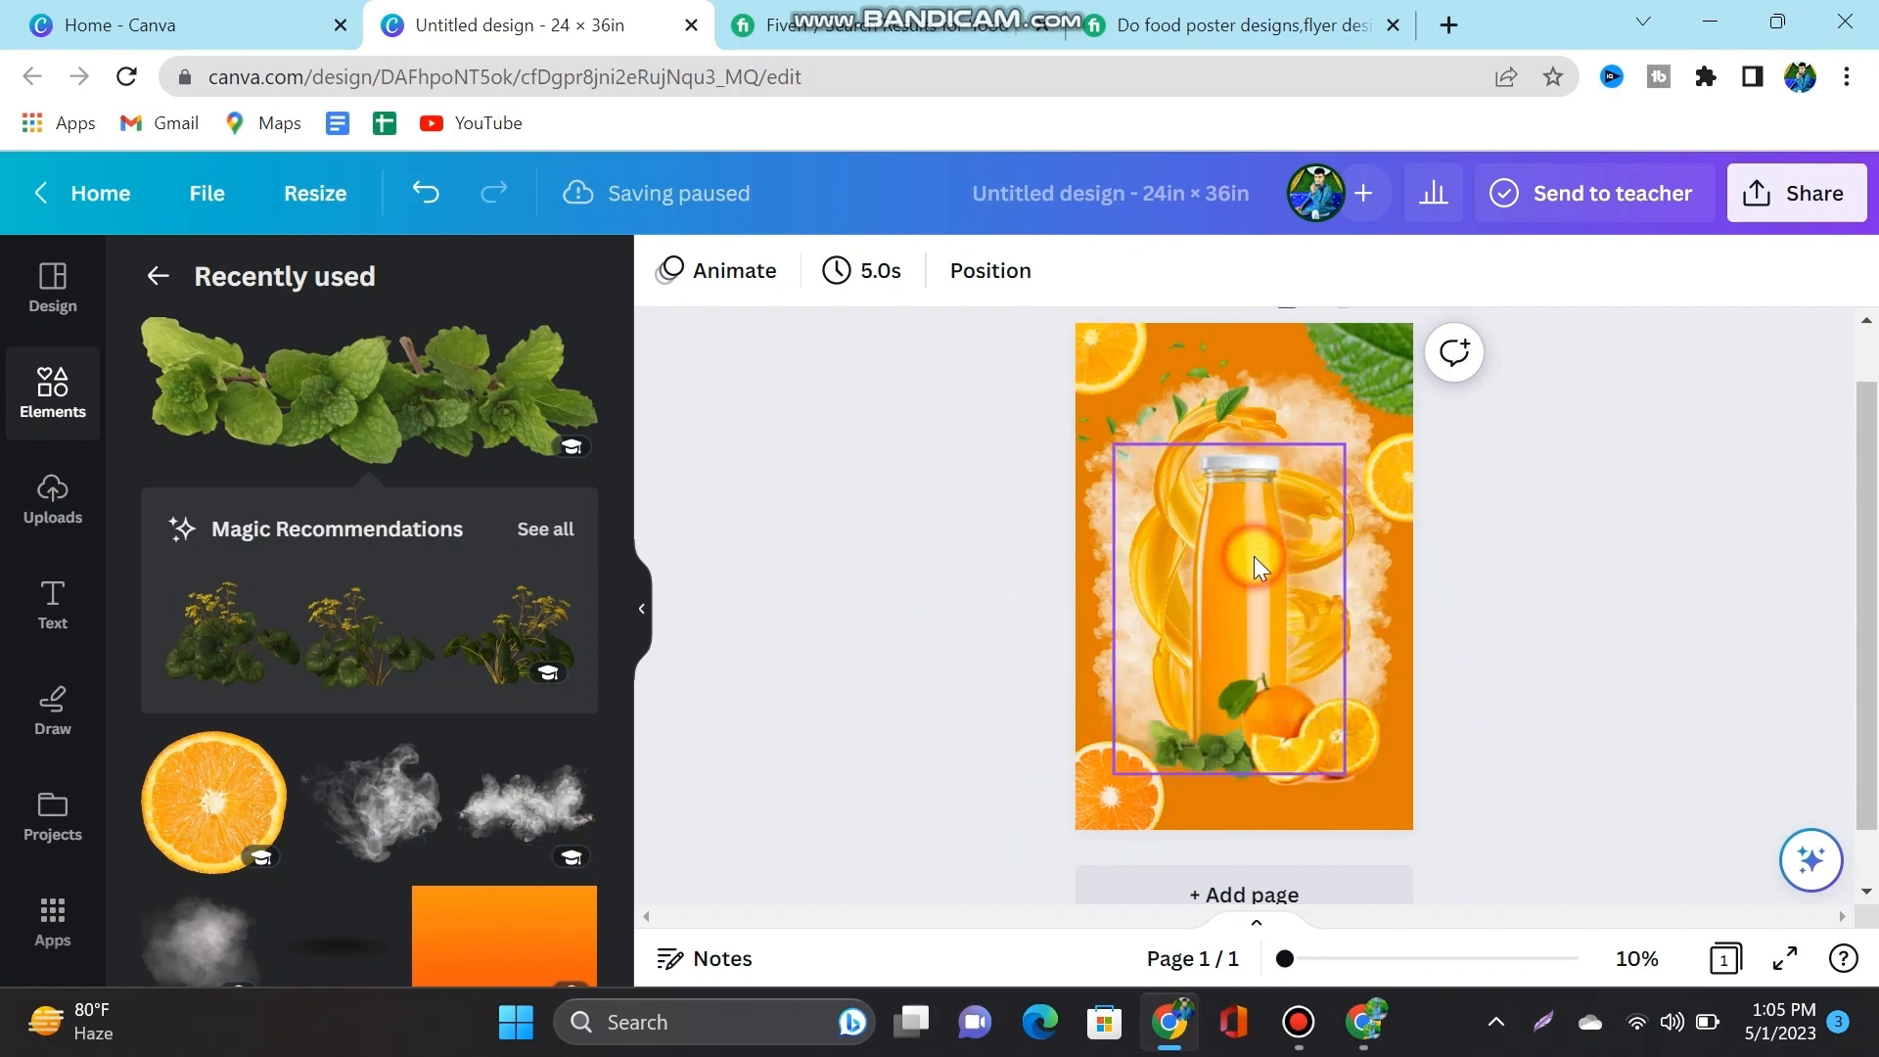
Step: Apply the Glow shadow effect to the juice bottle
left_click(1189, 631)
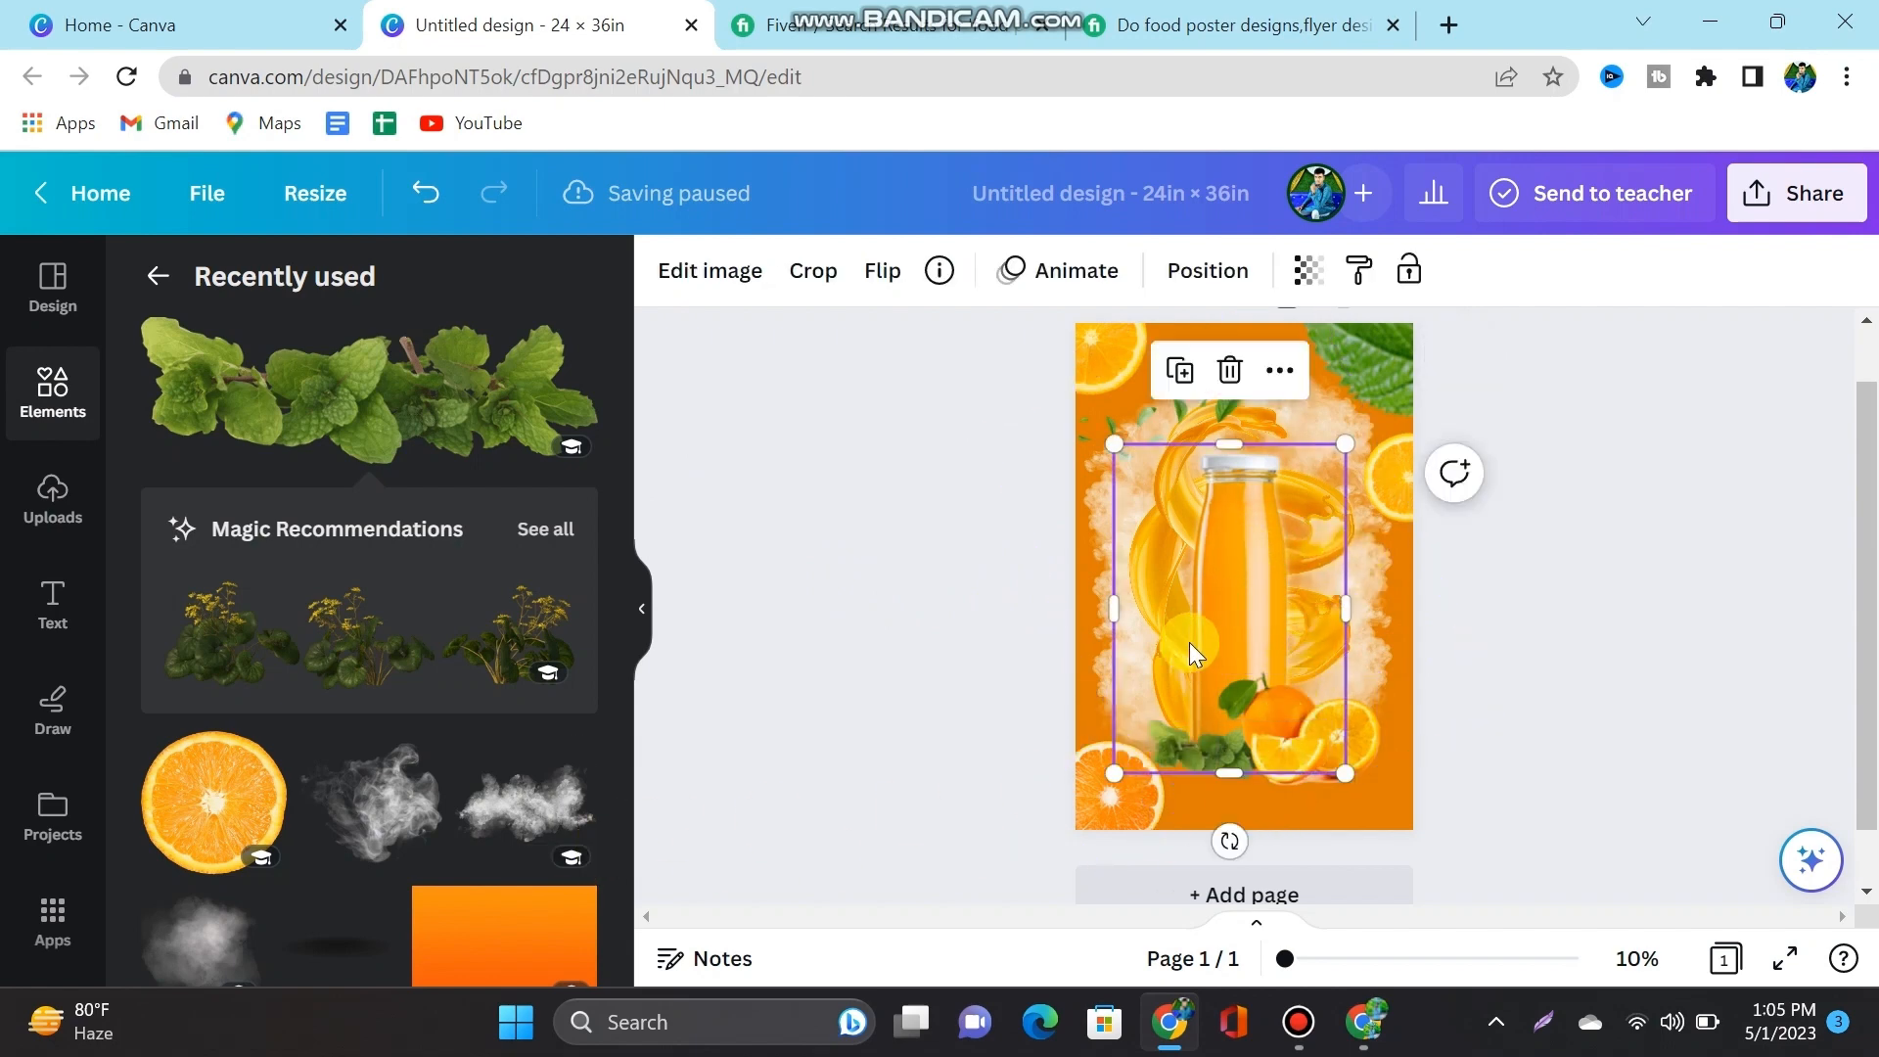
left_click(728, 284)
scroll(309, 772, "down", 3)
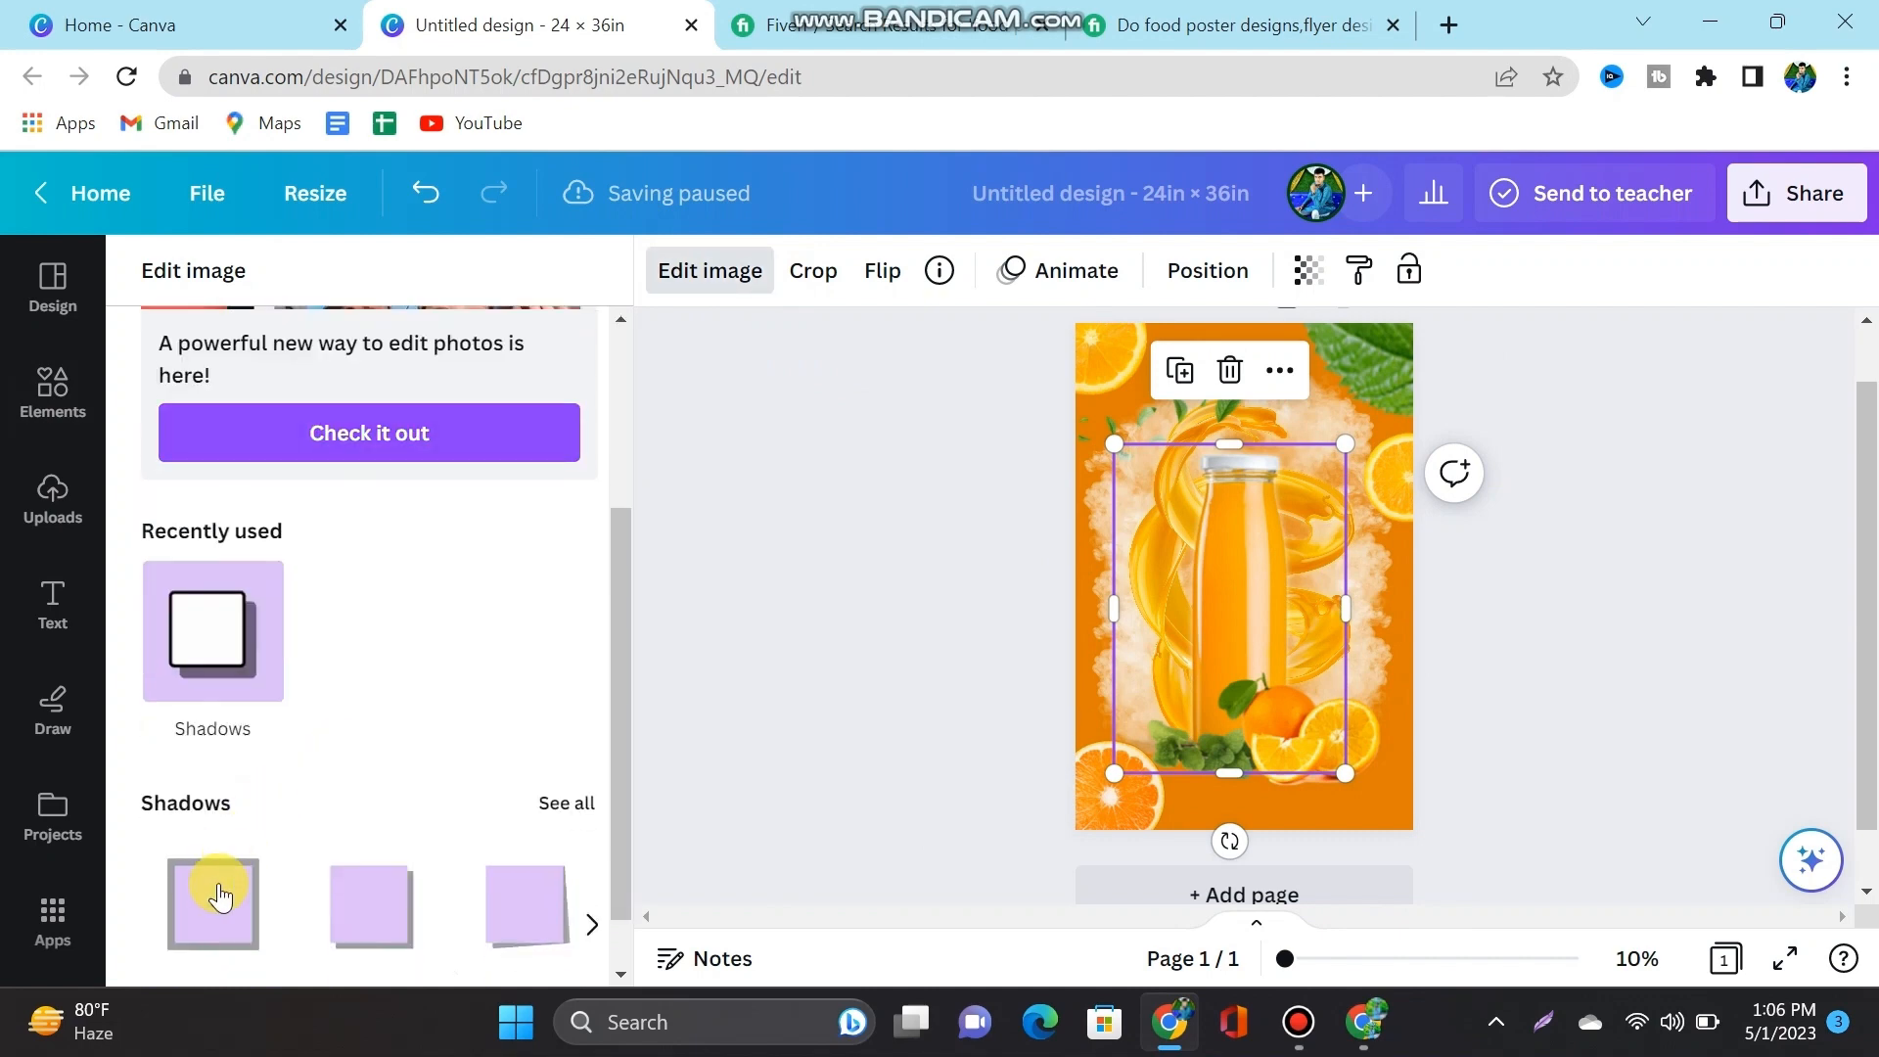
left_click(217, 894)
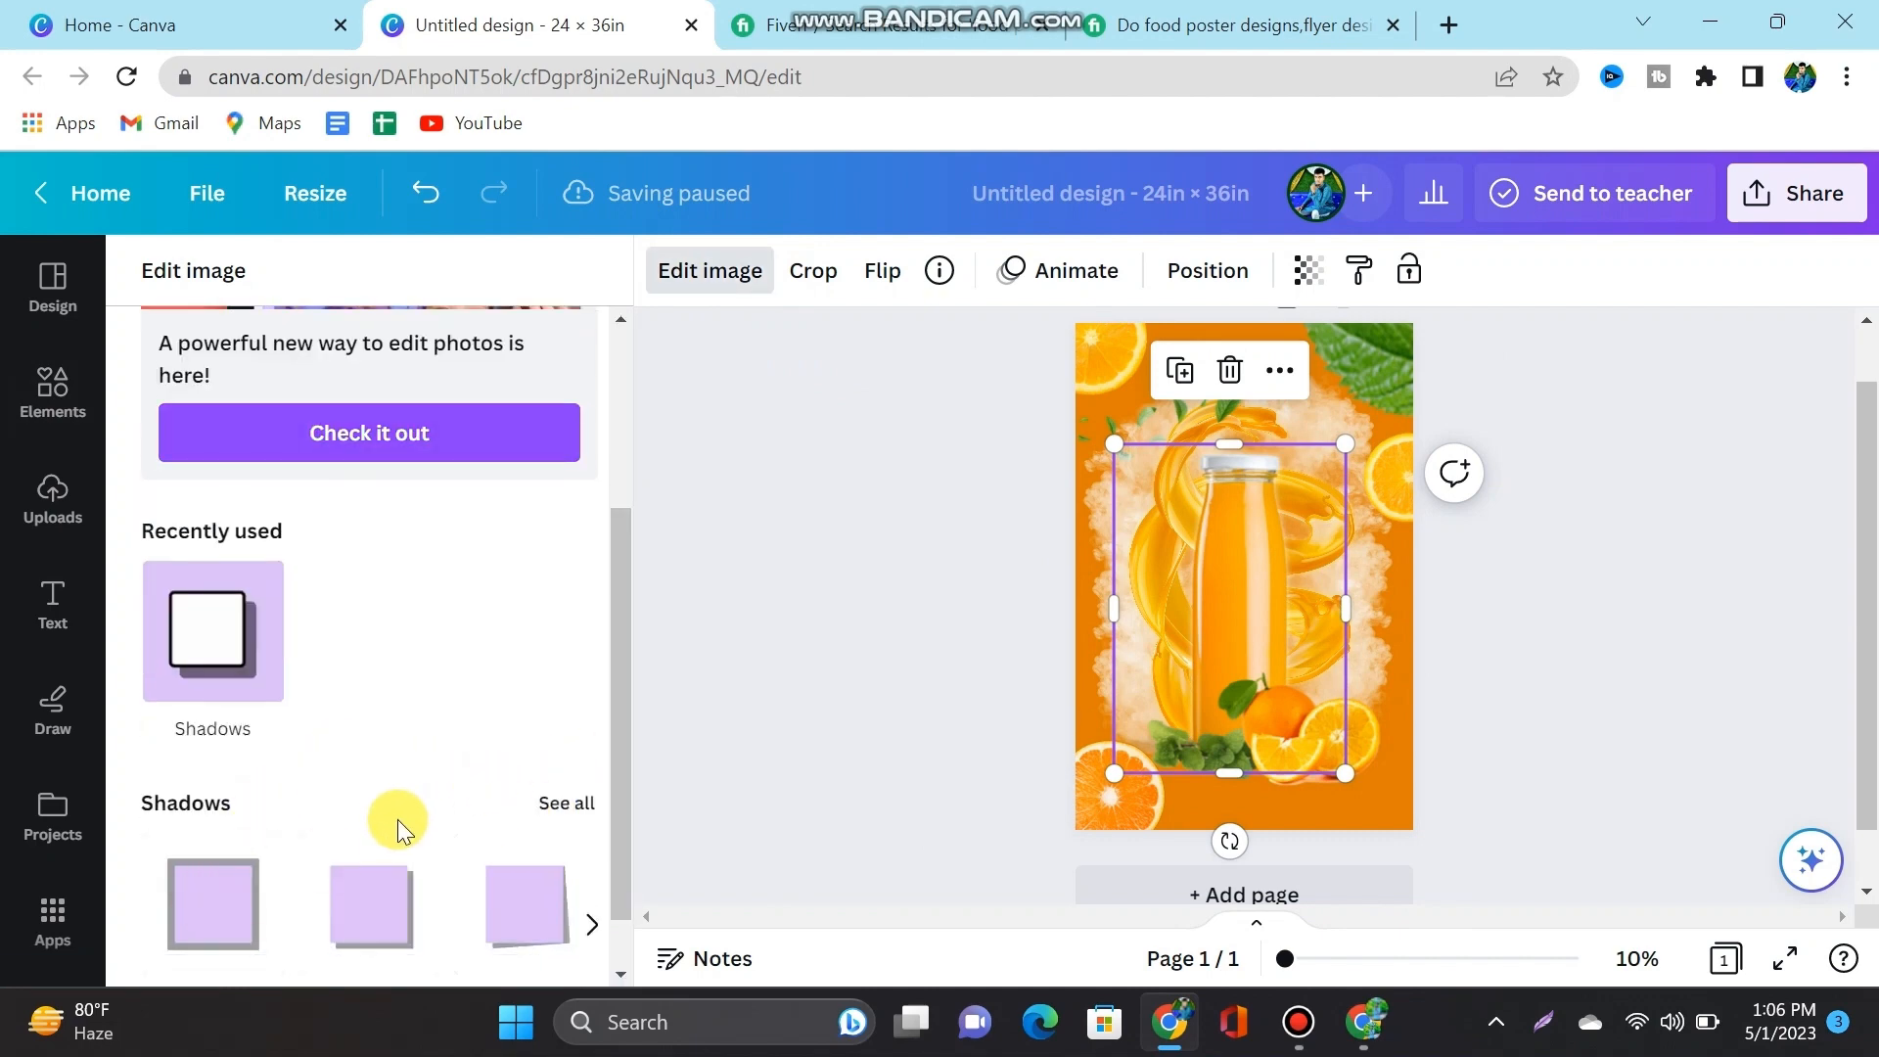
scroll(397, 819, "down", 1)
left_click(239, 823)
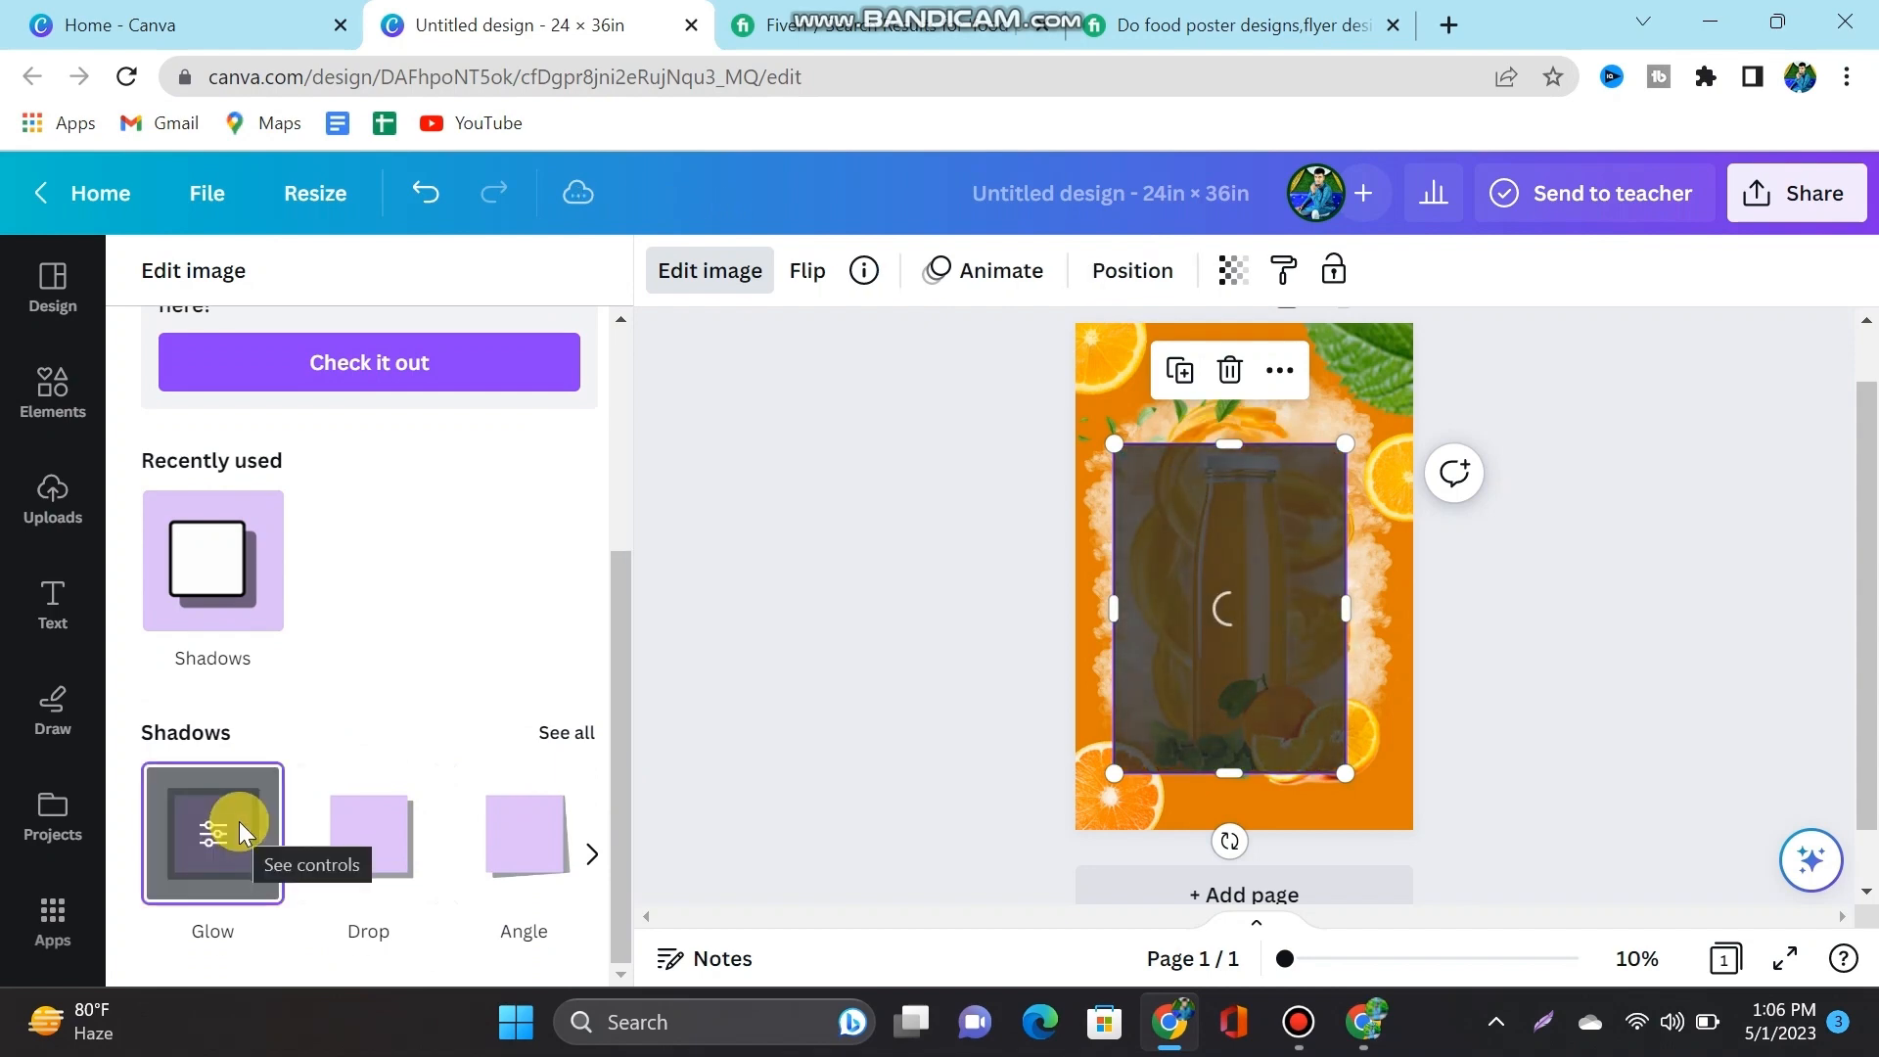
Step: Keep the bottle's glow black and set its blur to 20, transparency to 60 and size to 8
left_click(213, 822)
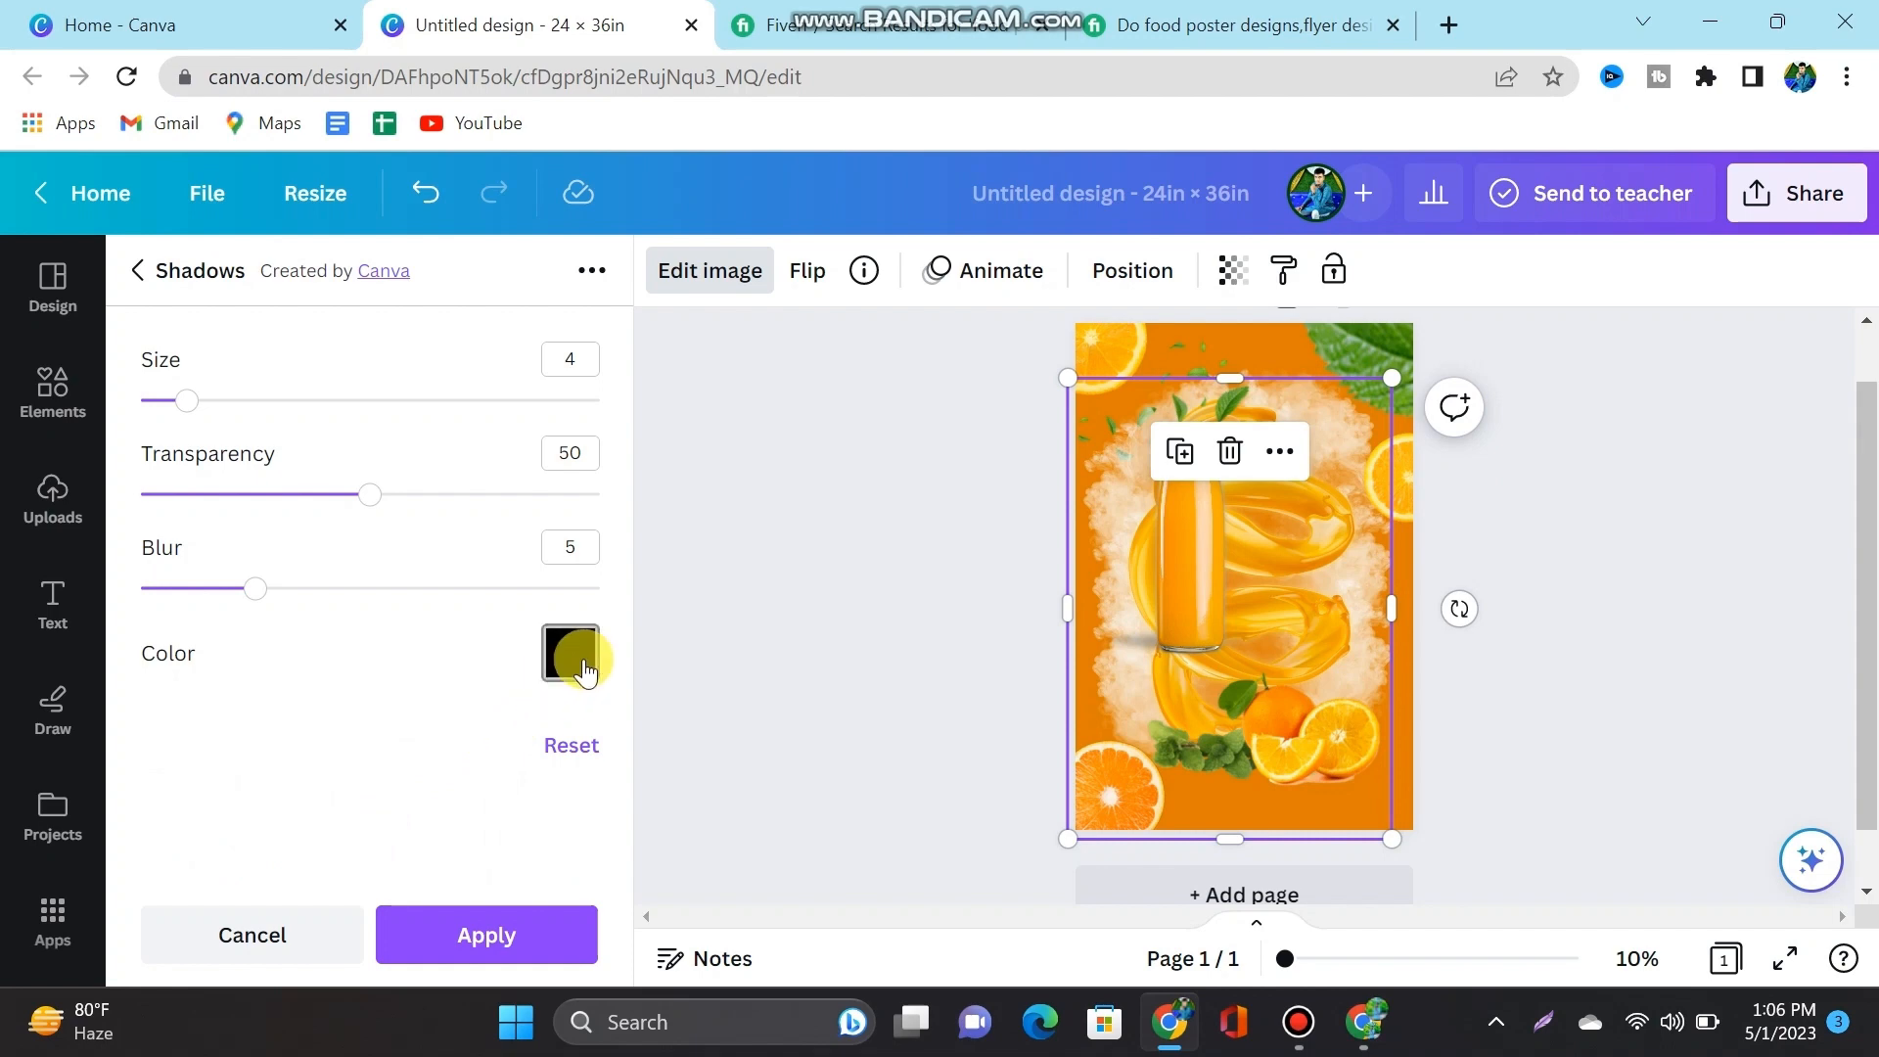
left_click(585, 671)
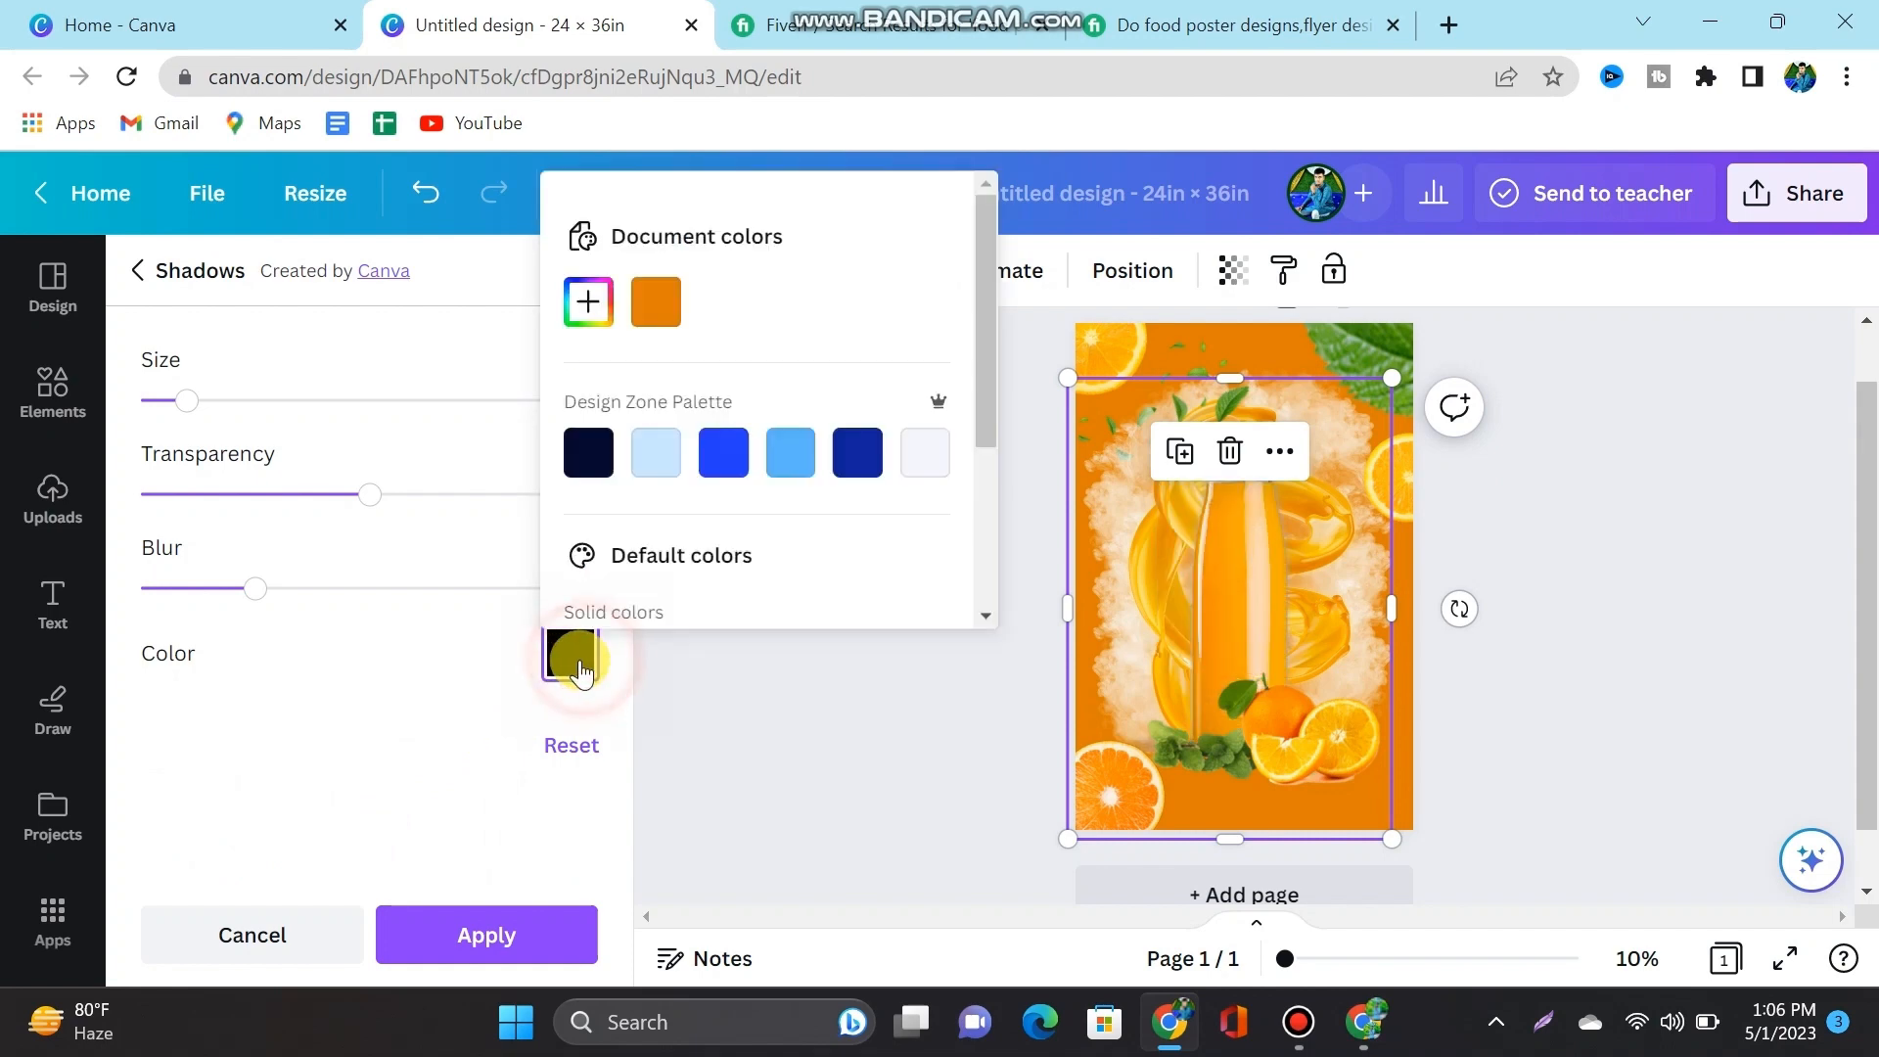
left_click_drag(252, 588, 599, 591)
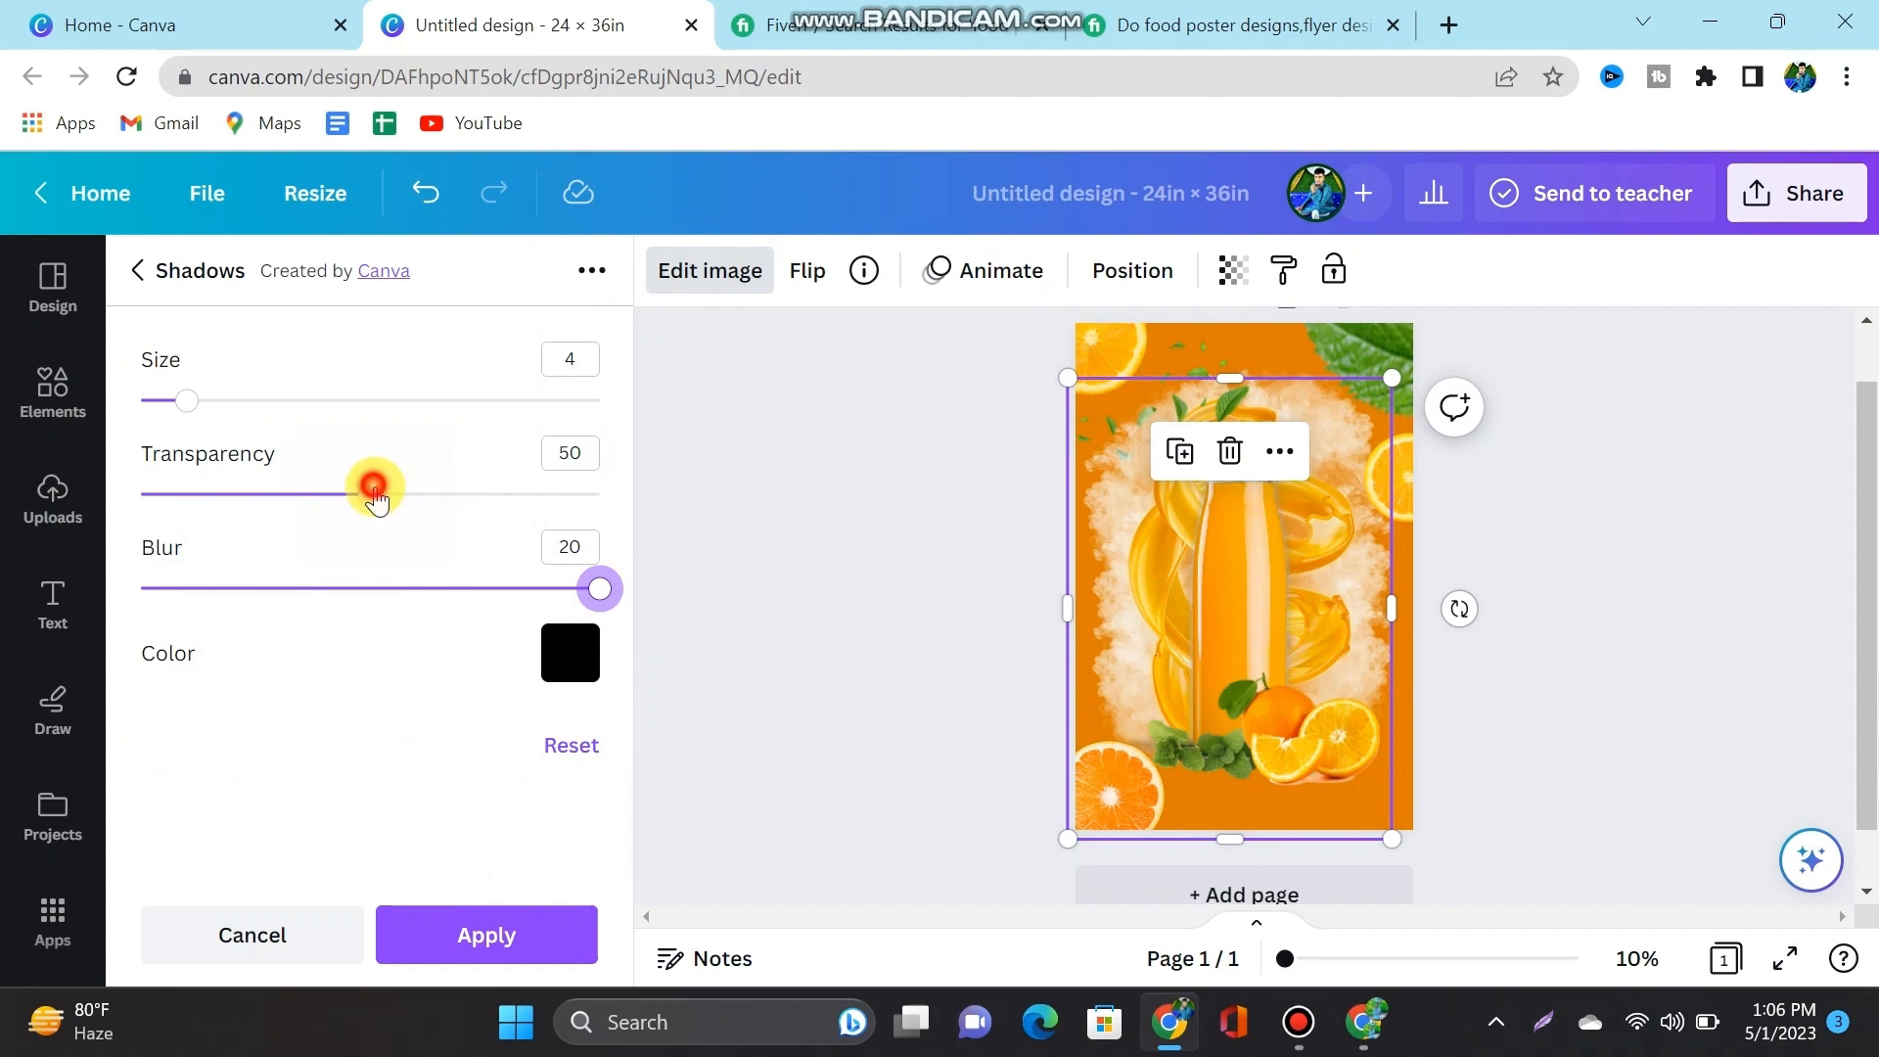
left_click_drag(374, 499, 387, 499)
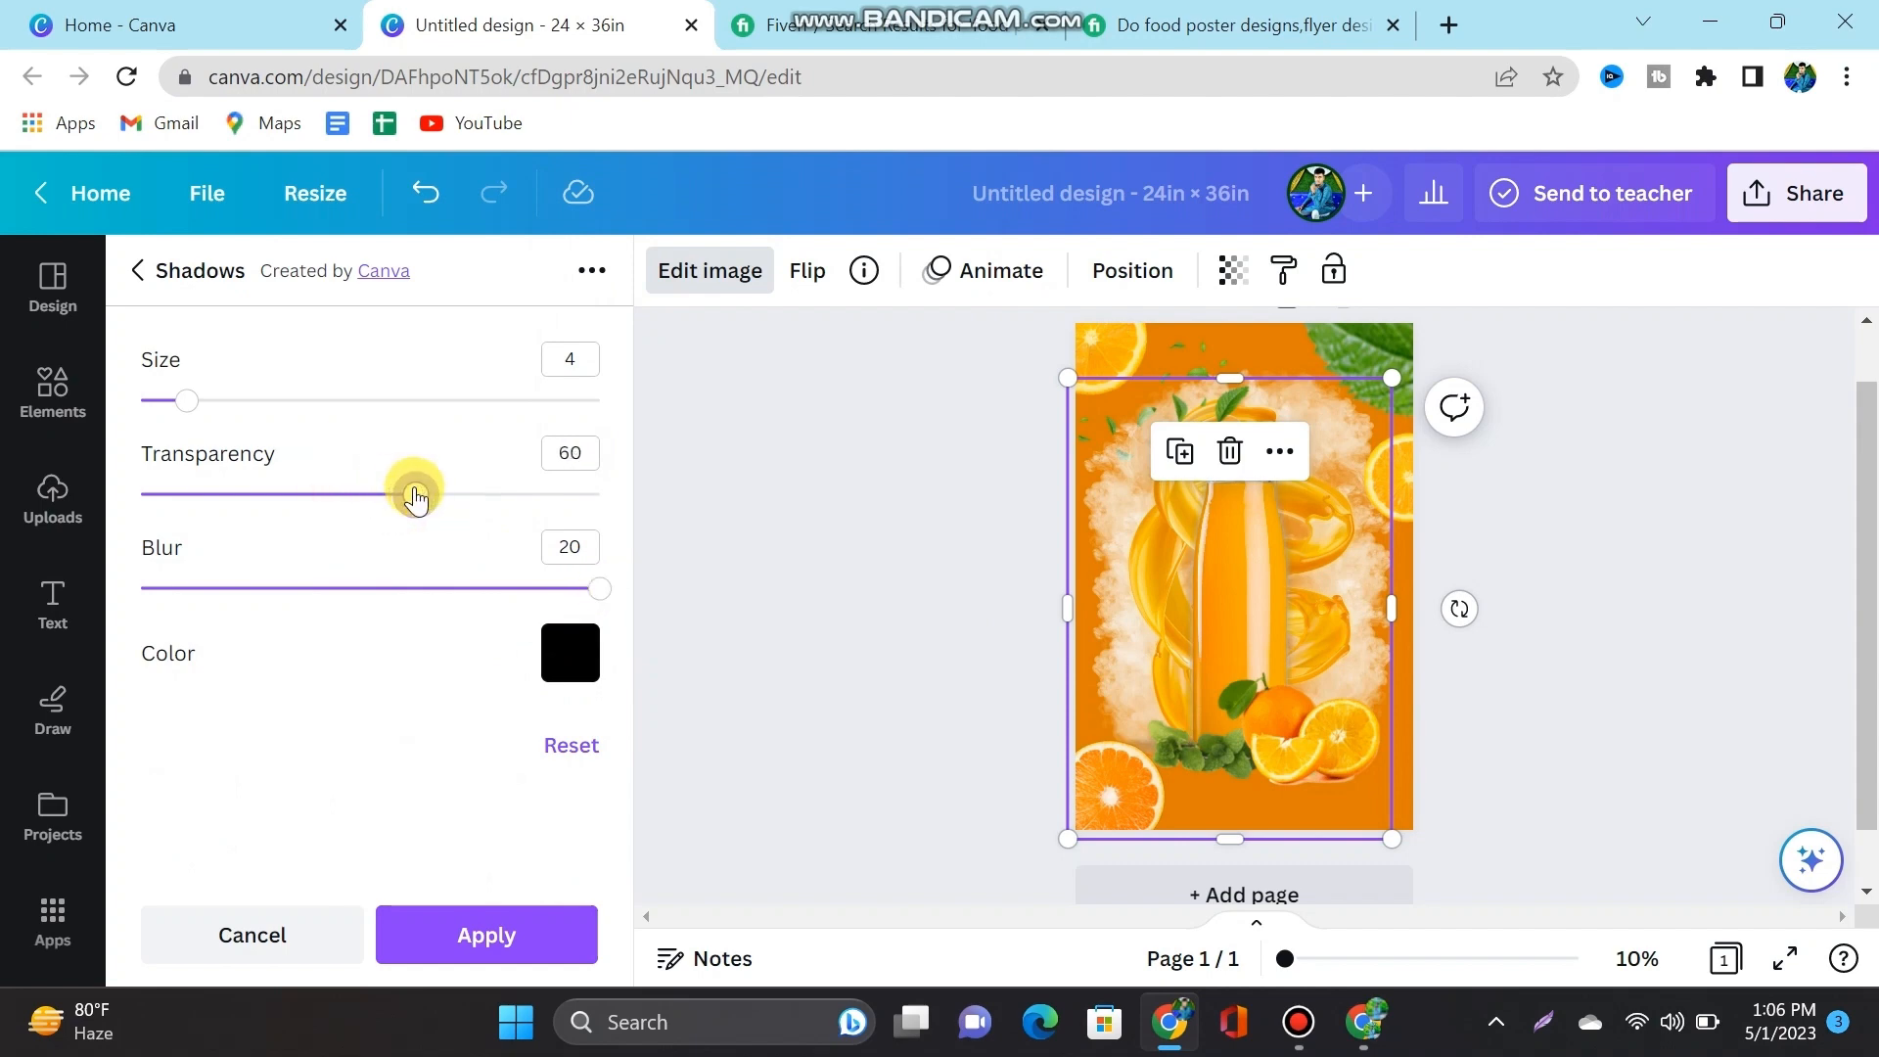
left_click_drag(195, 415, 232, 405)
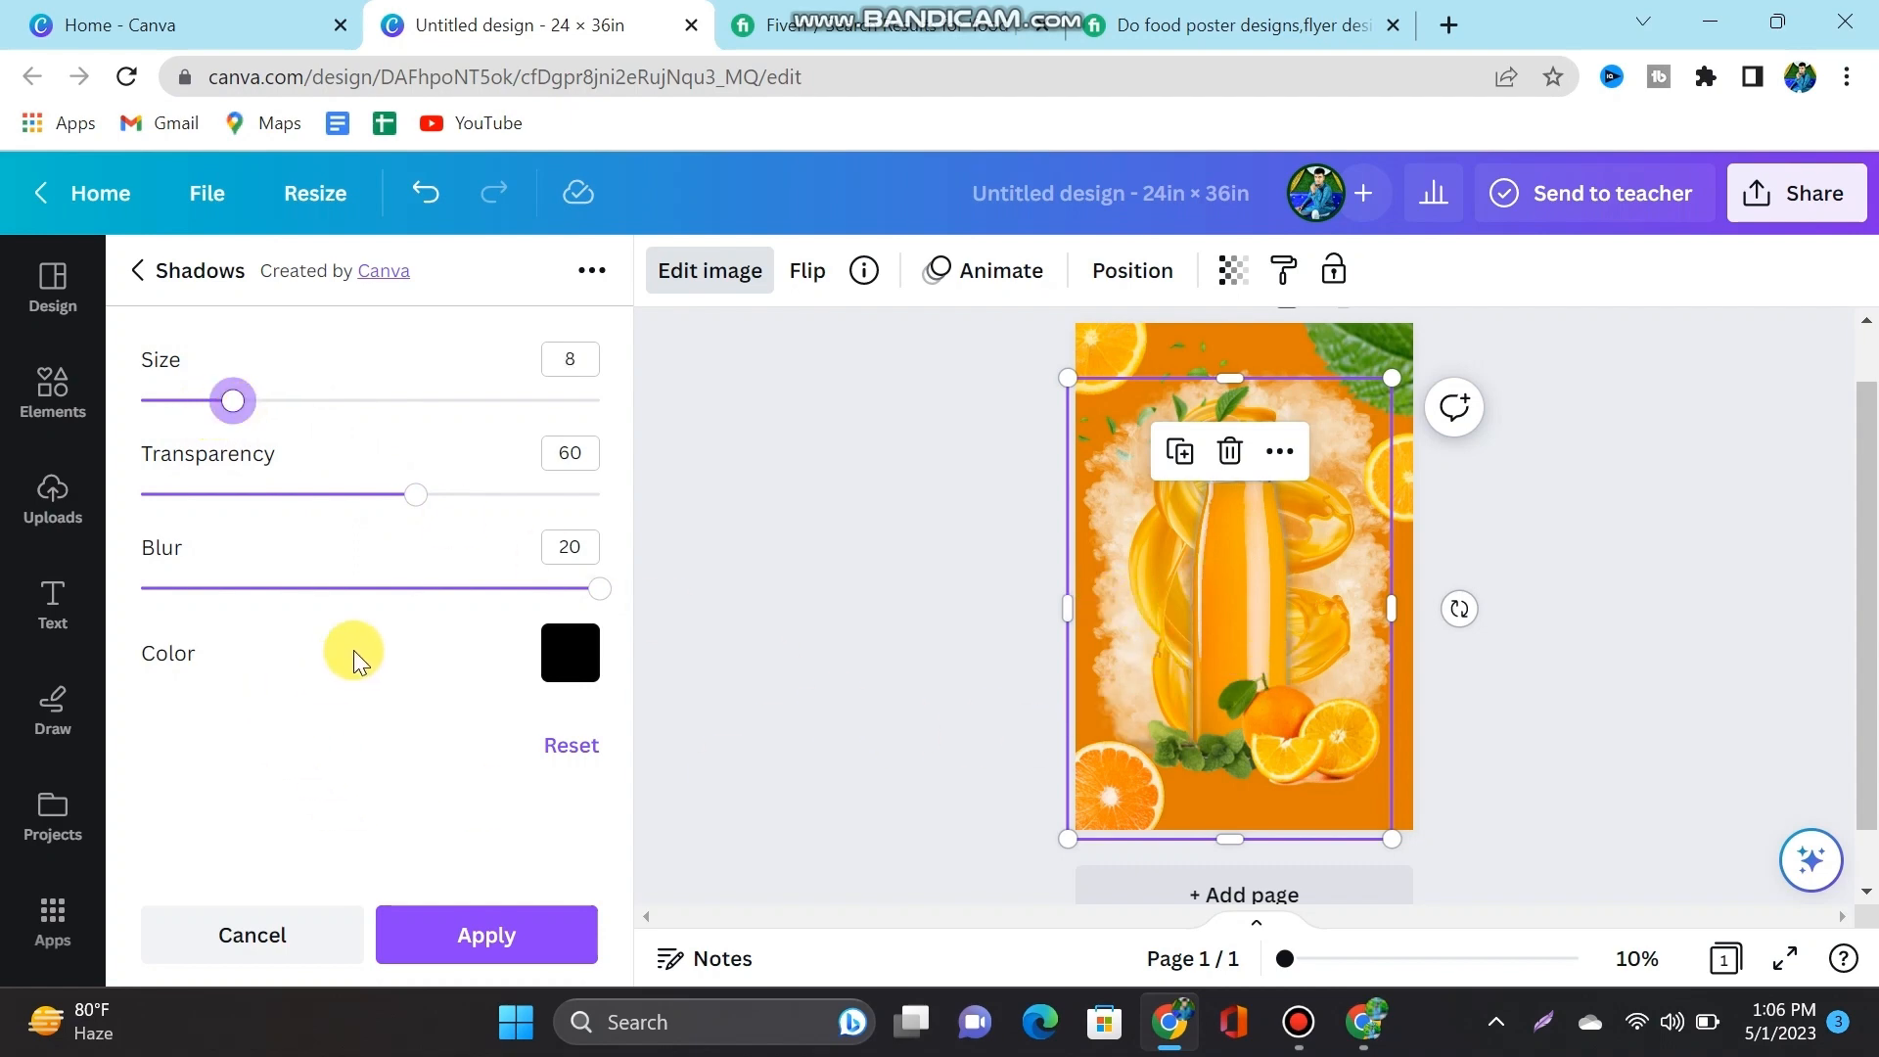
Step: Reduce the bottle glow's blur to 13 and its transparency to 44, and apply the effect
left_click(526, 588)
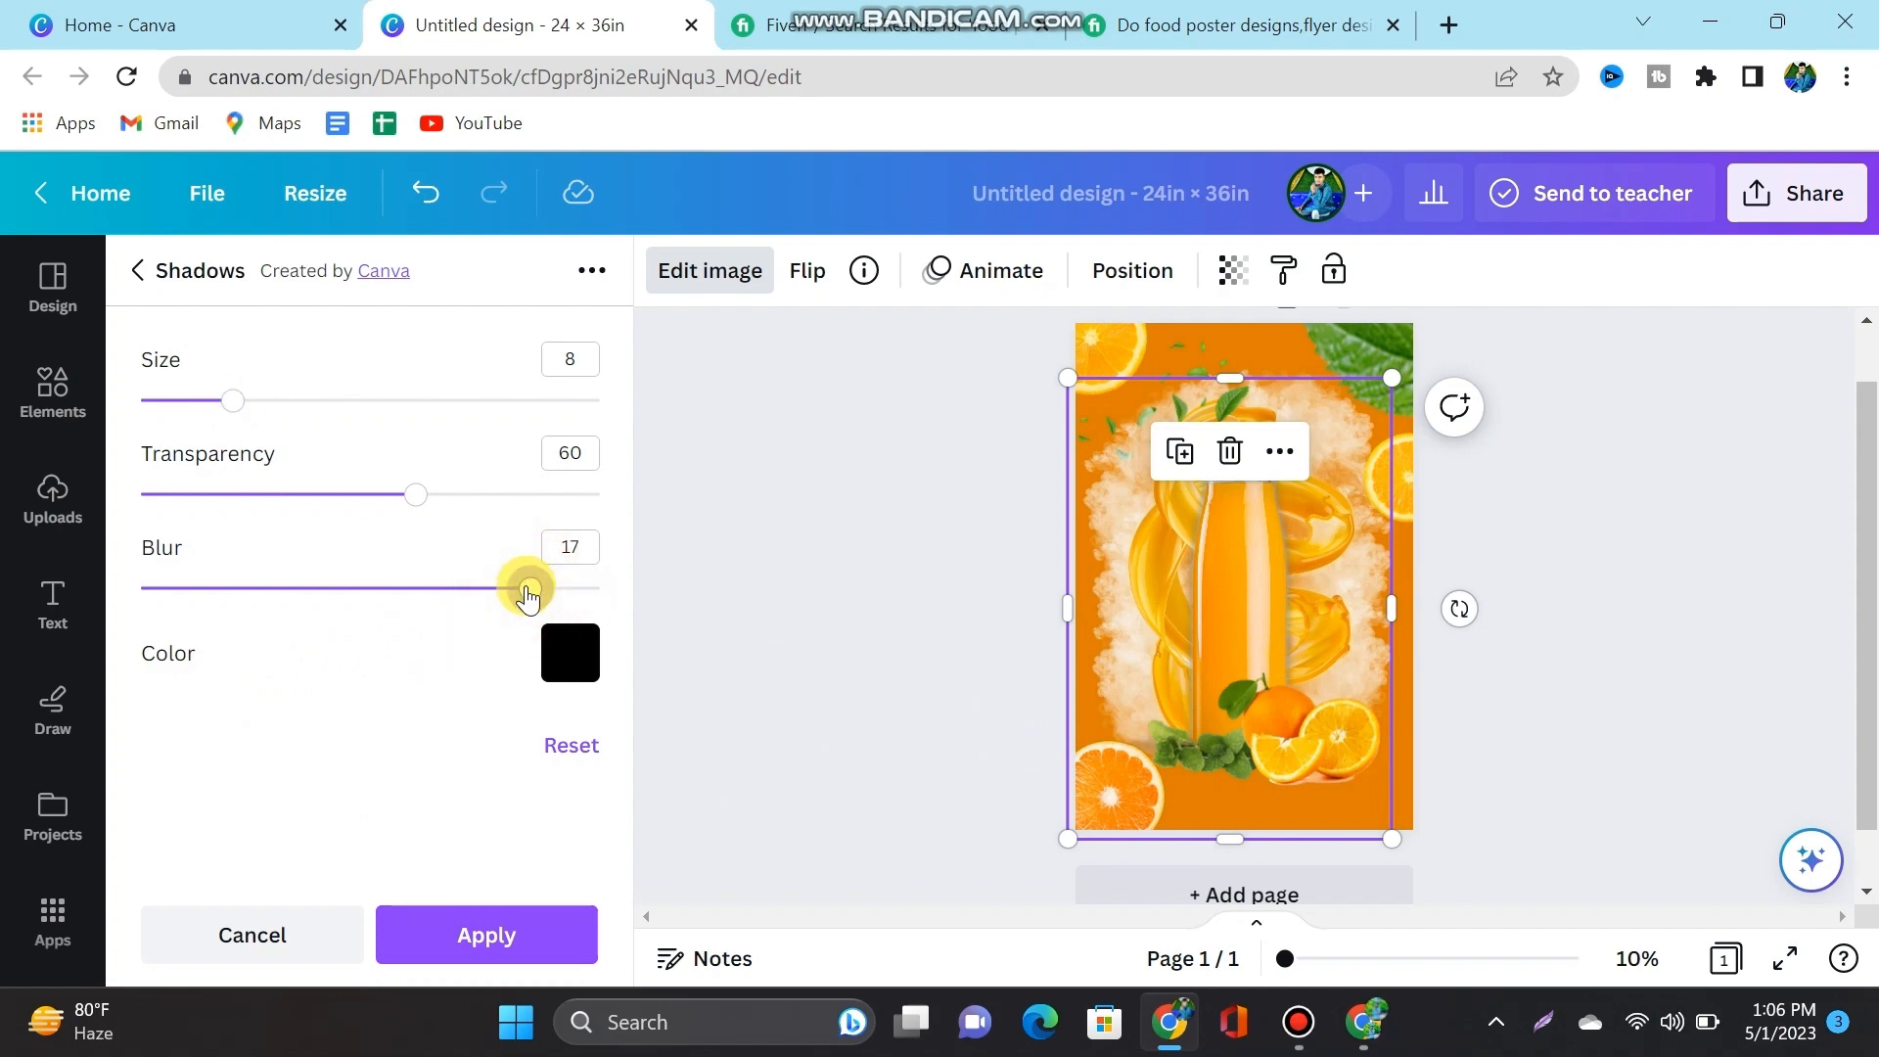
left_click_drag(516, 599, 432, 631)
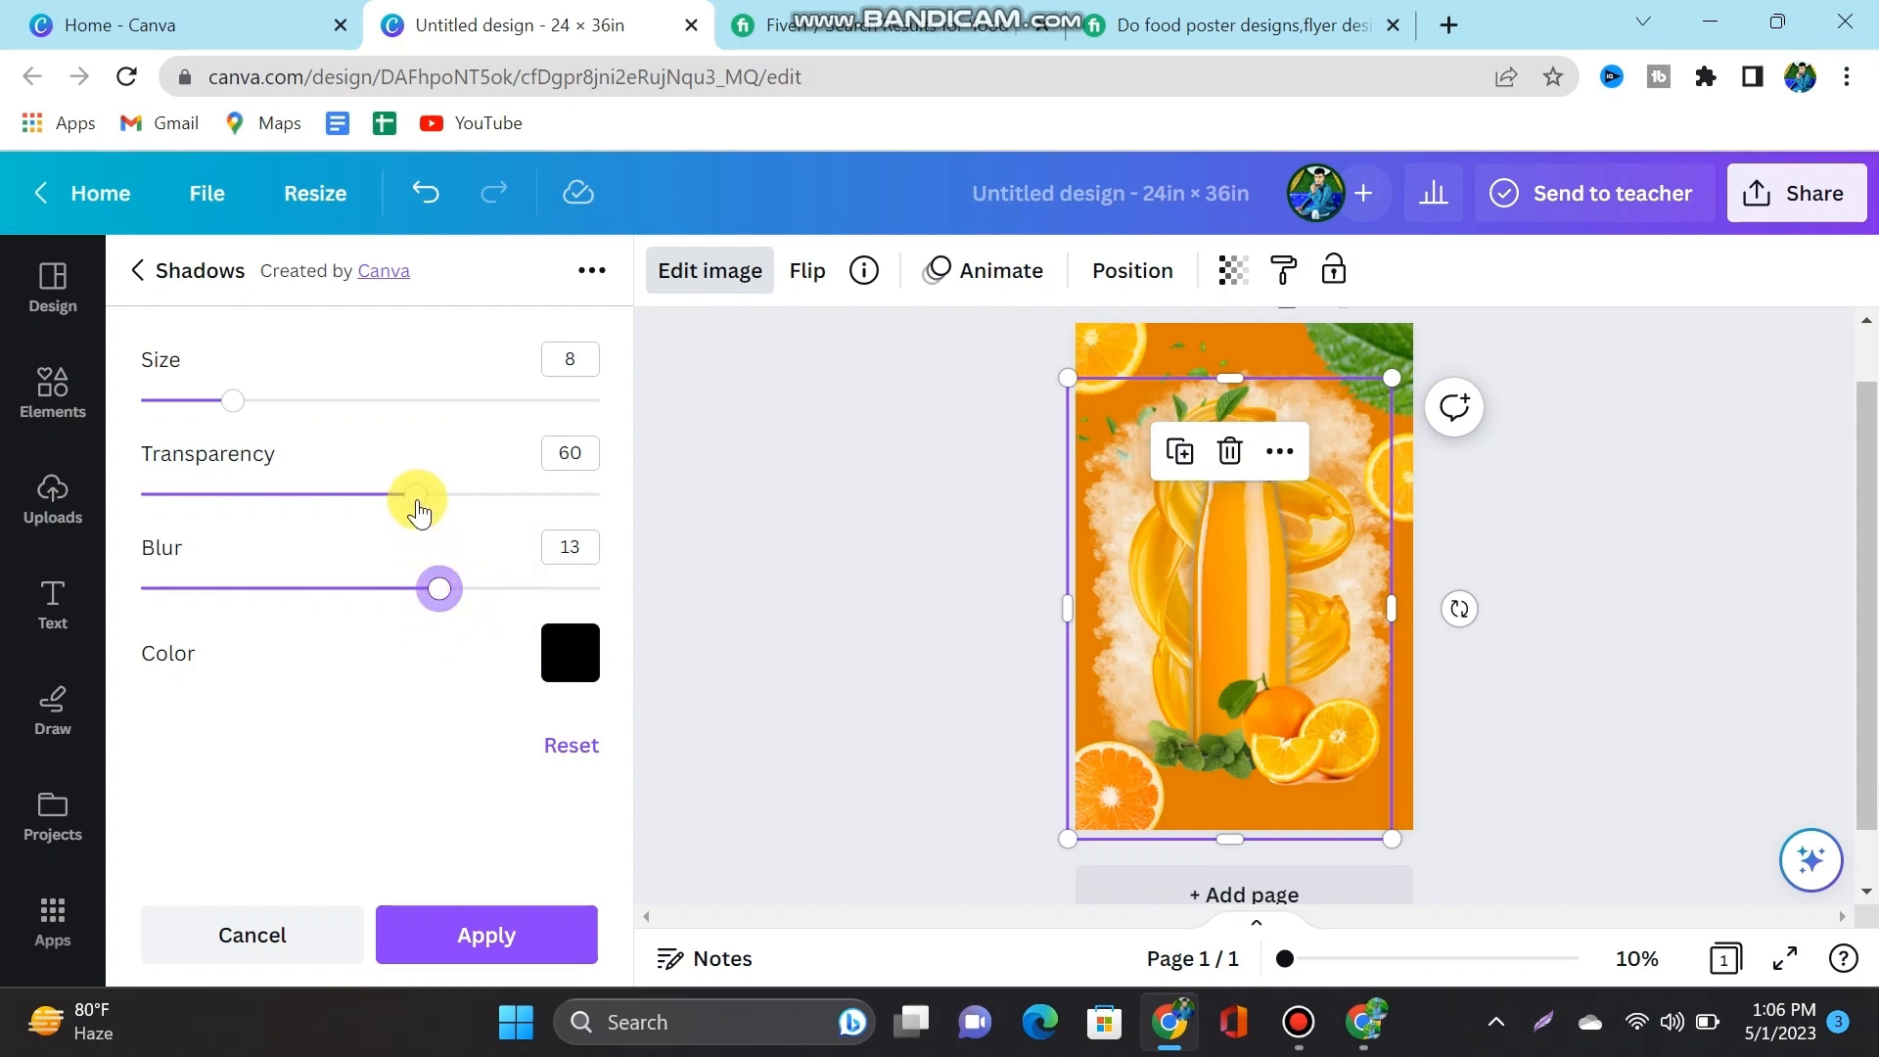
left_click_drag(415, 496, 360, 533)
left_click_drag(350, 550, 342, 551)
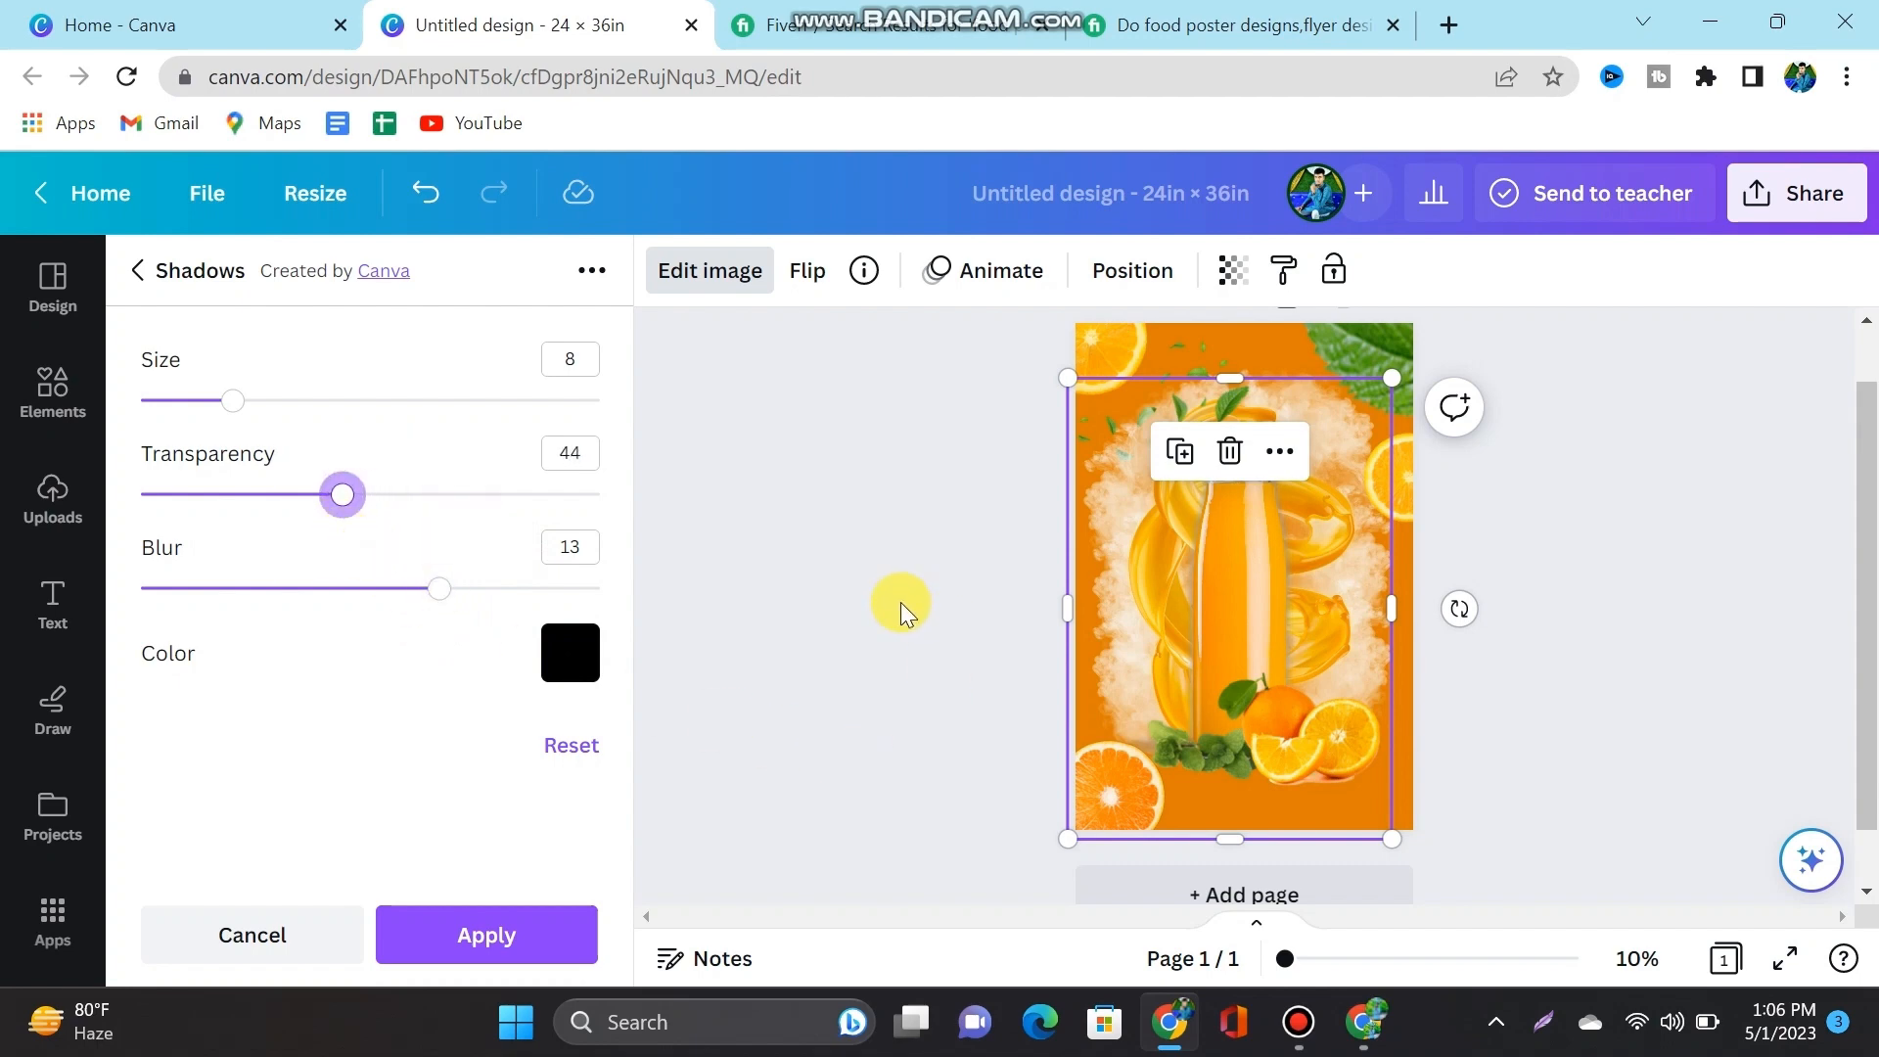
left_click(448, 942)
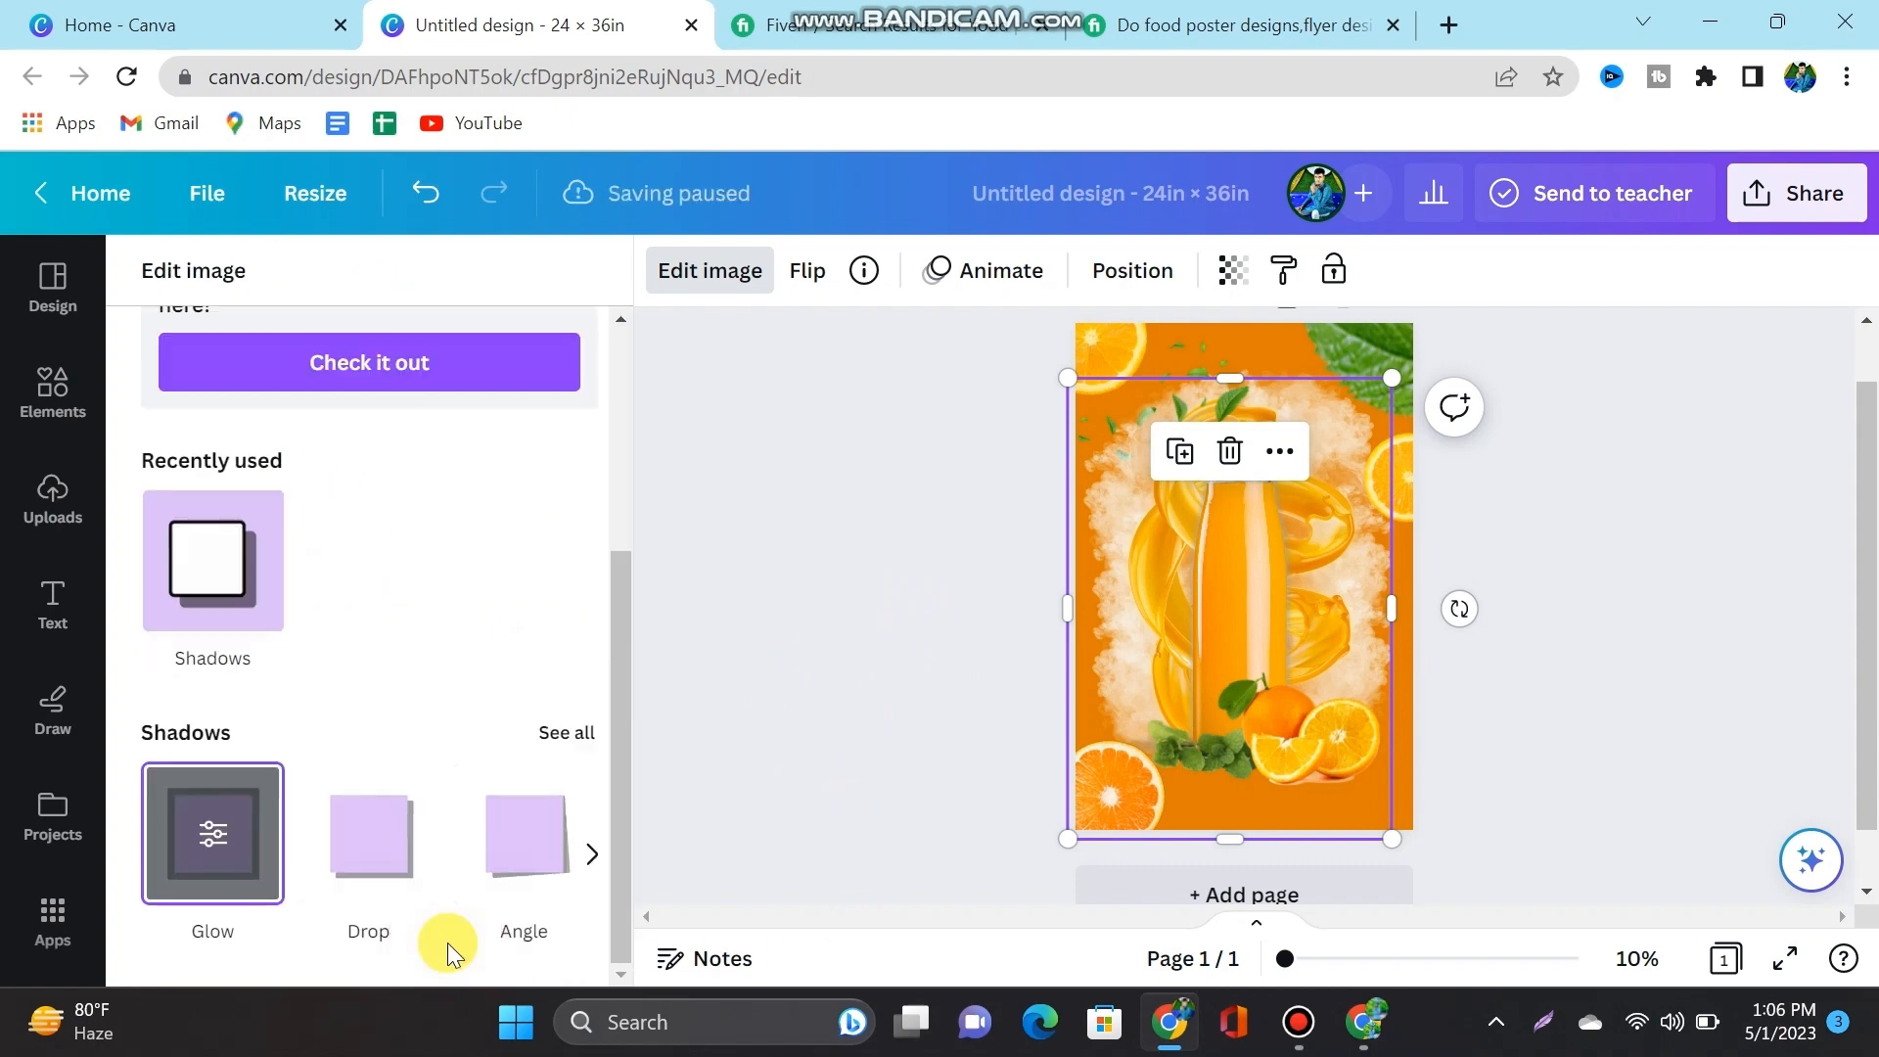
left_click(804, 736)
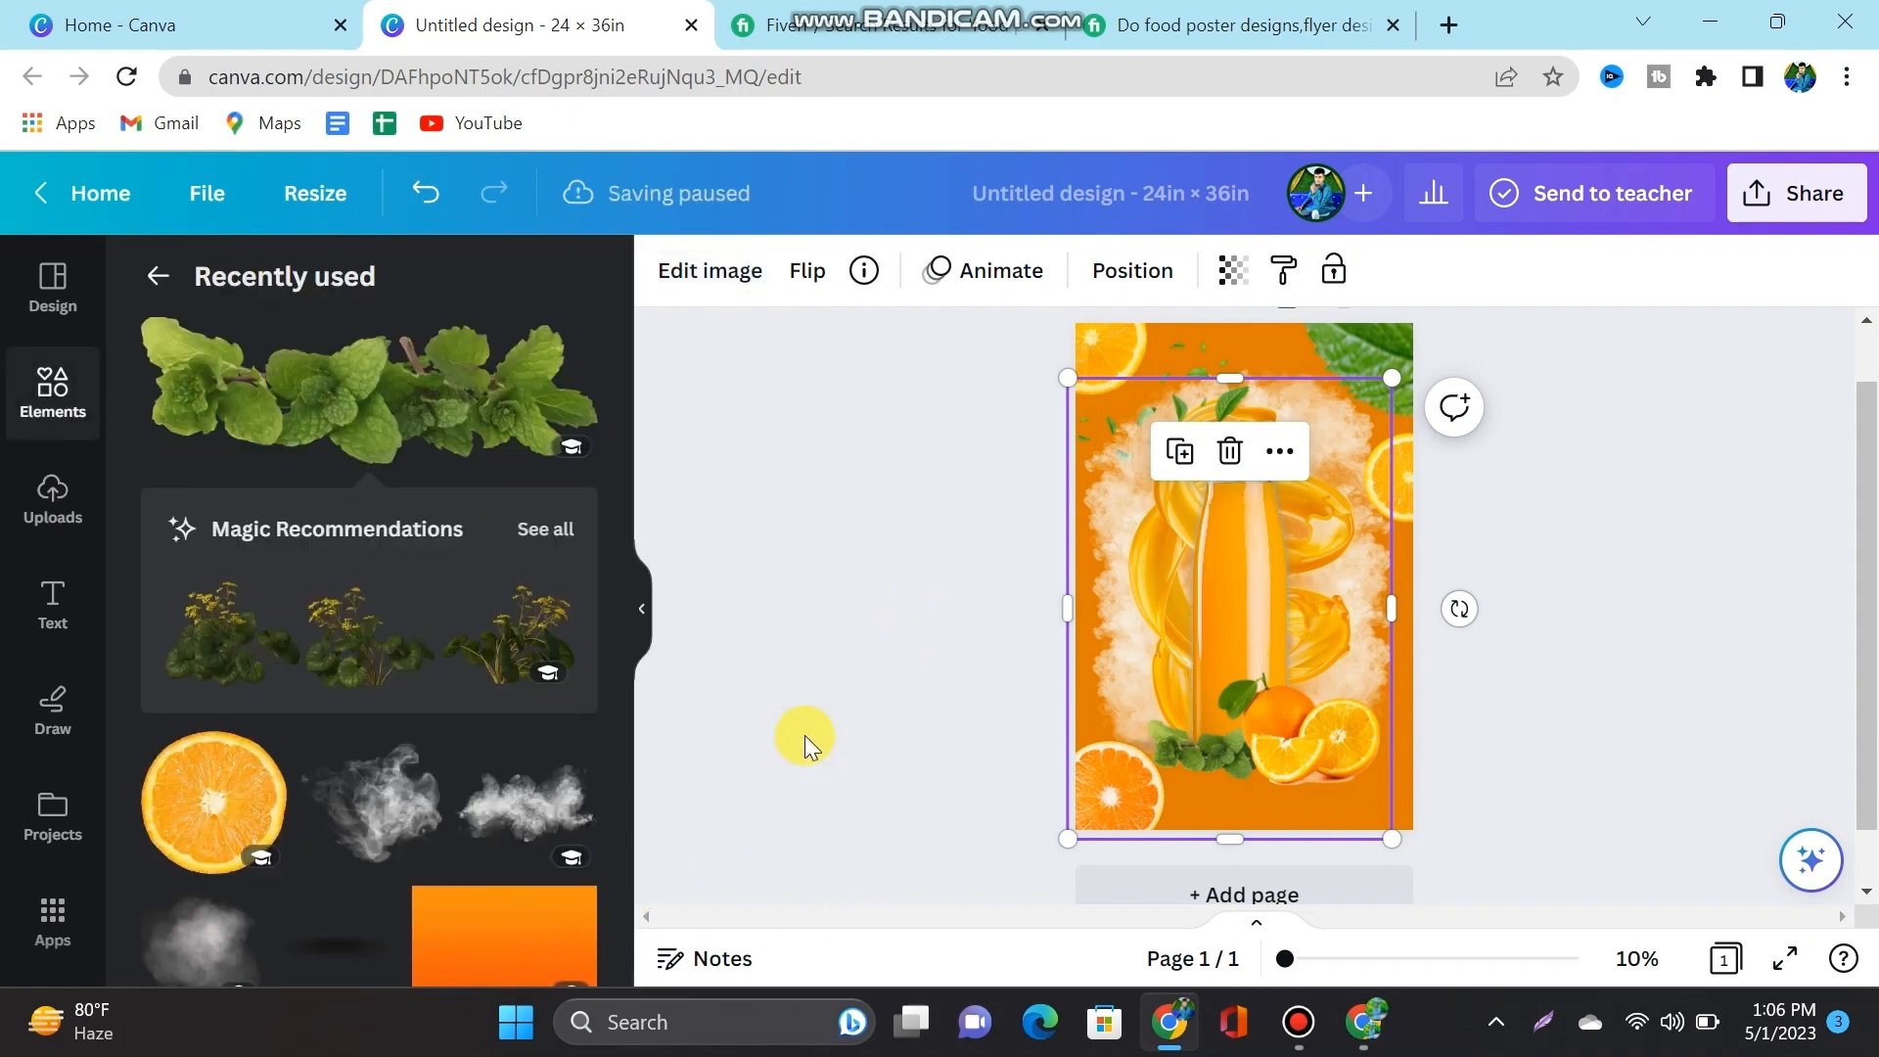
left_click(804, 736)
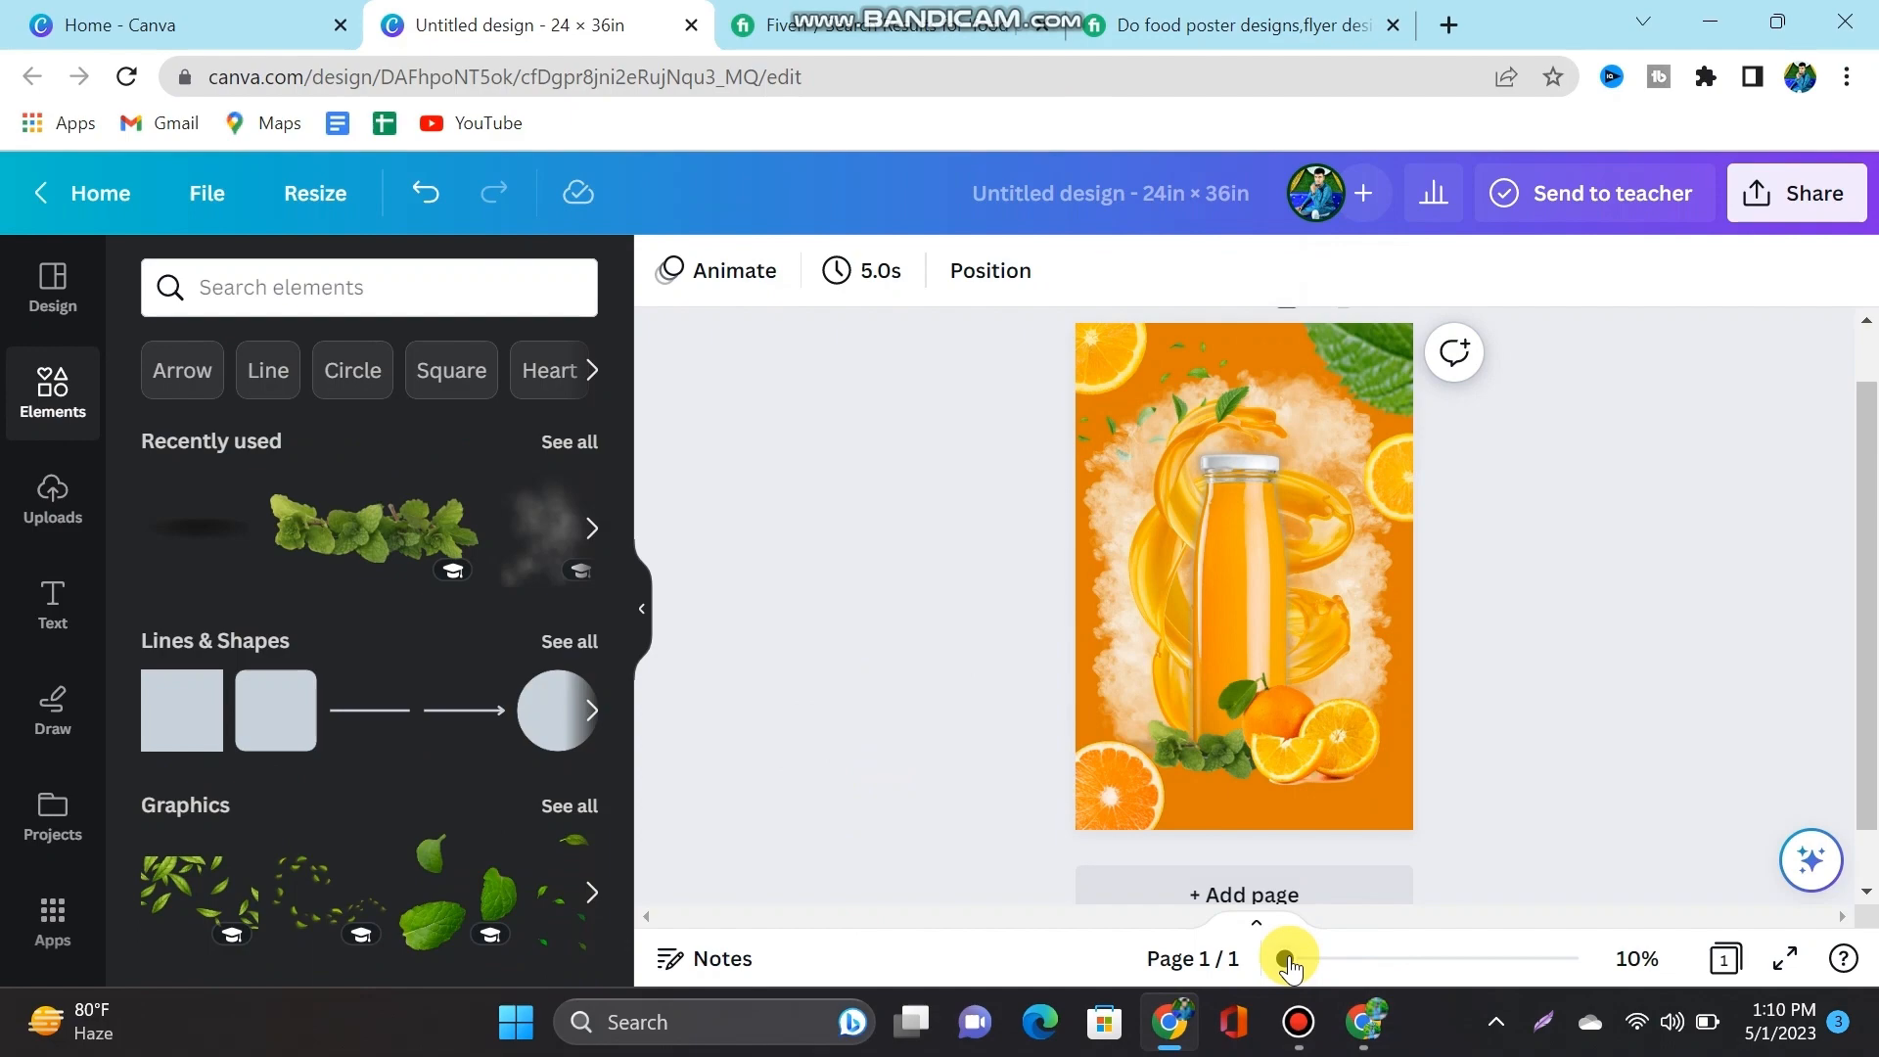
Step: Search the elements for "shadow" and place a soft oval shadow, about 10.8 × 2.1 in, beneath the mint leaves at the bottle's base
left_click_drag(1288, 963, 1400, 959)
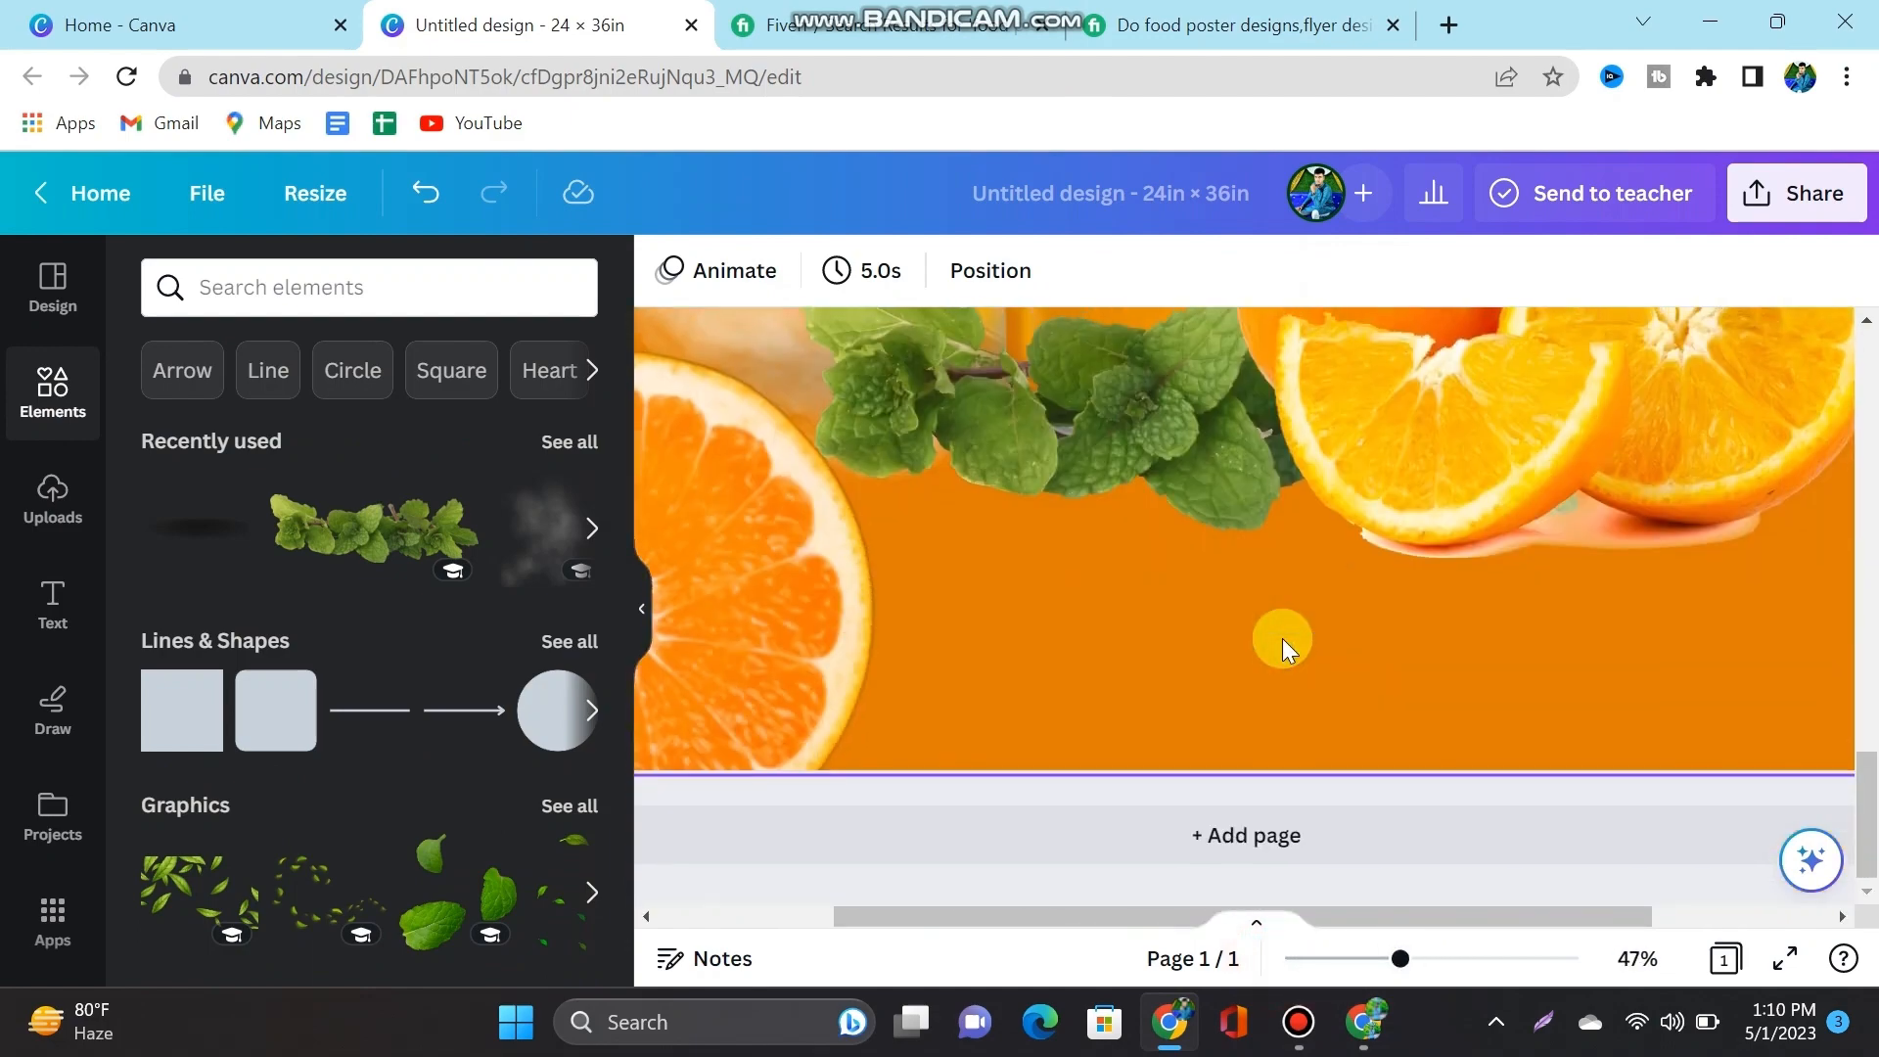
scroll(1282, 638, "up", 3)
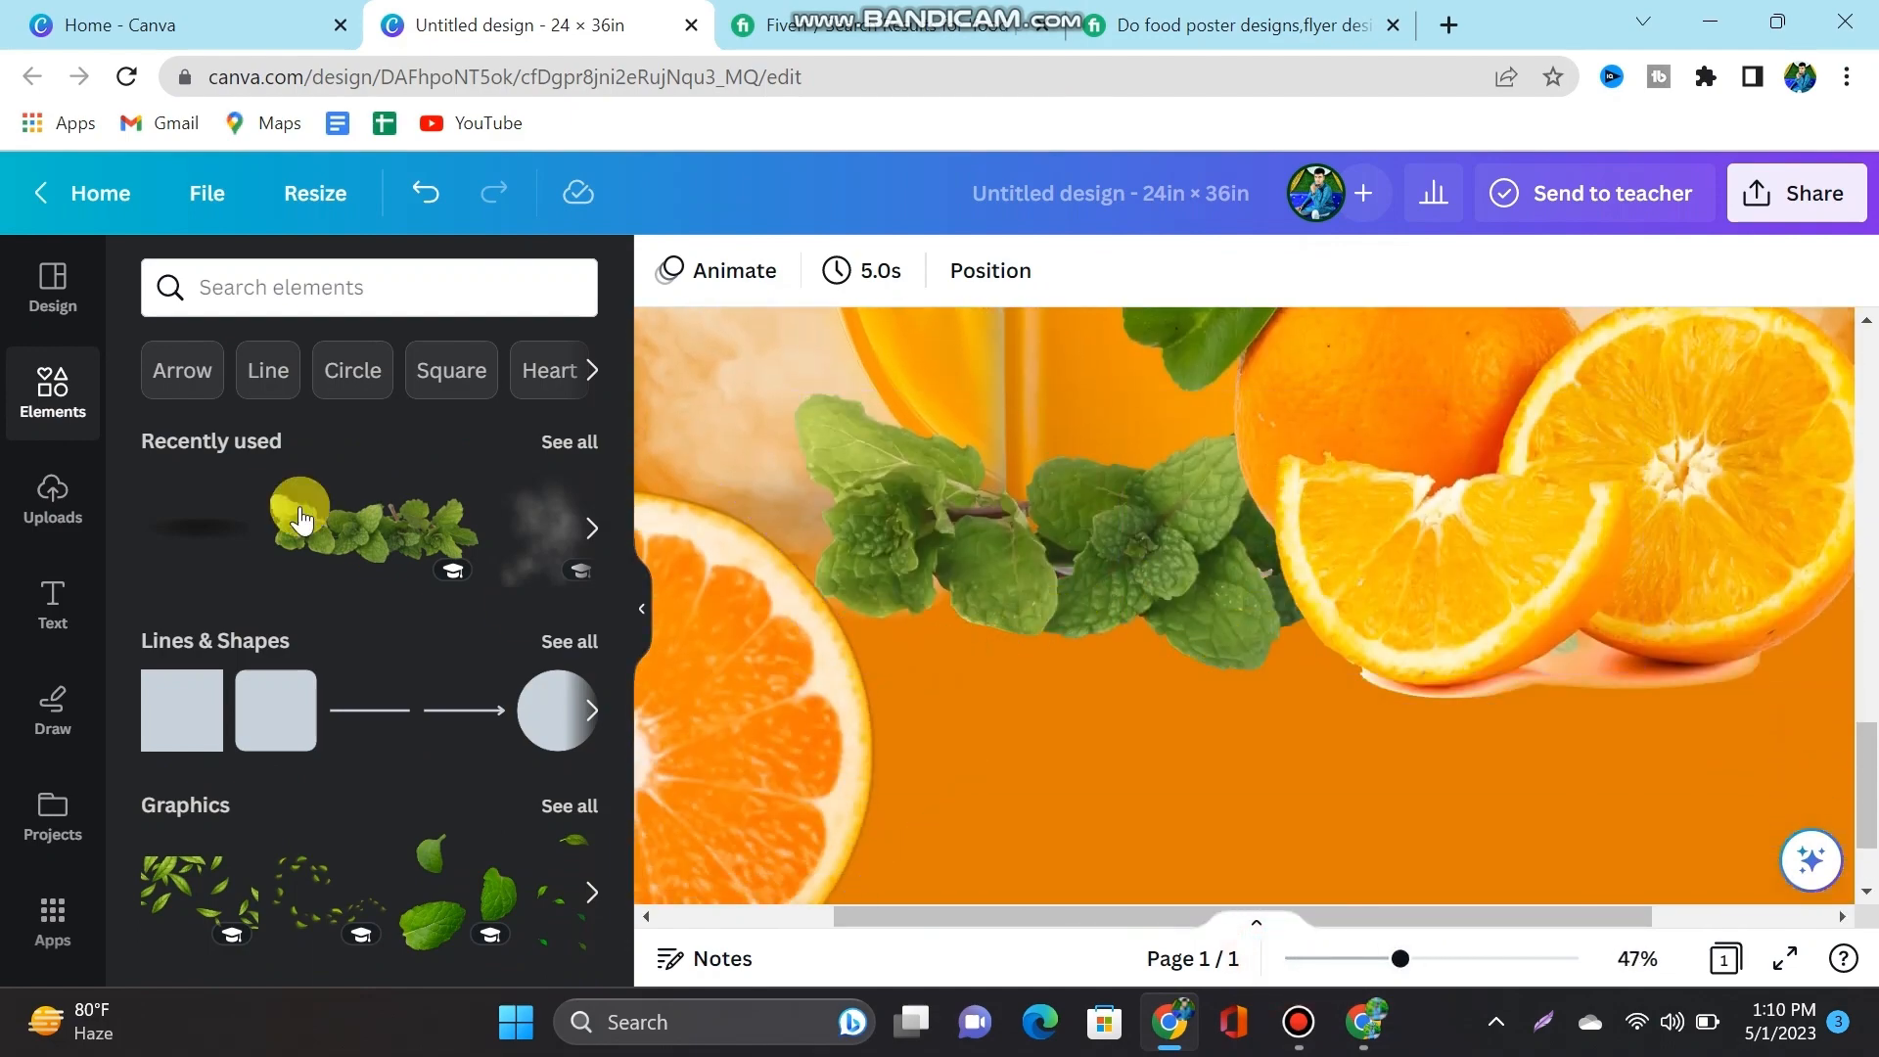
left_click(284, 287)
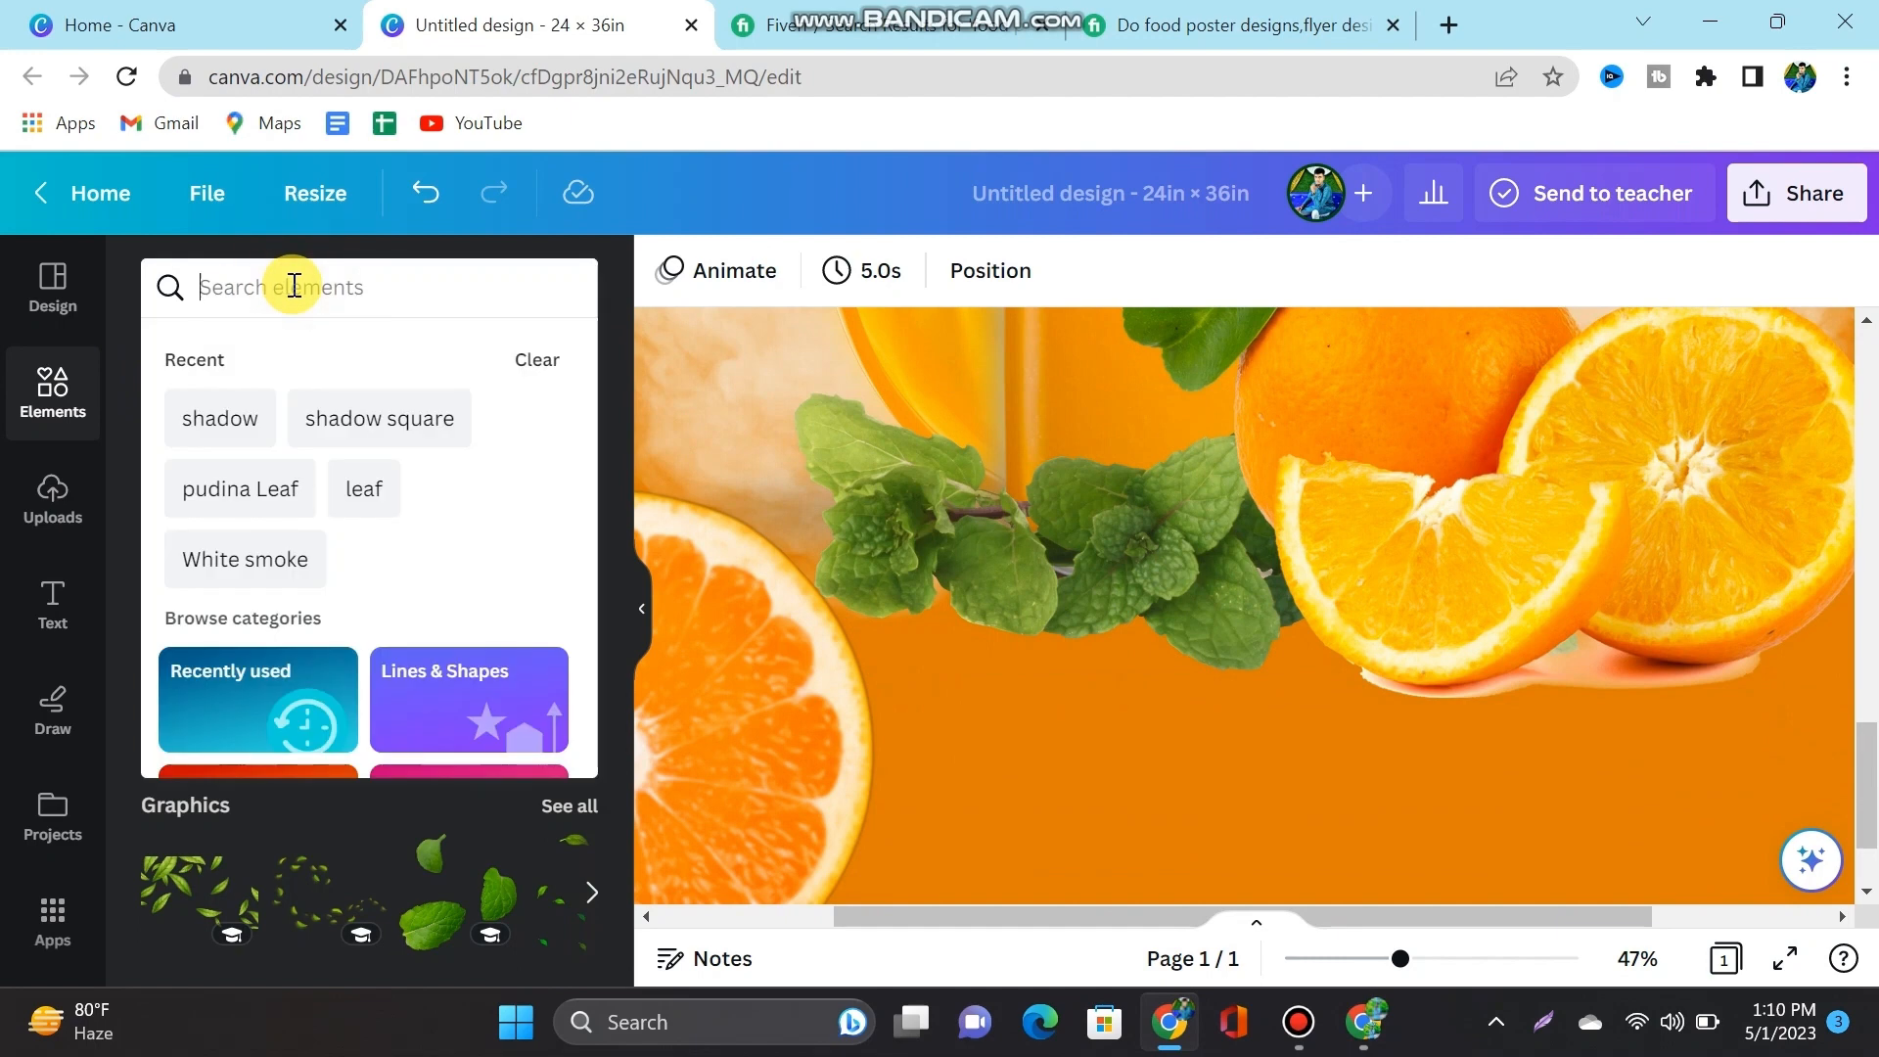
left_click(230, 401)
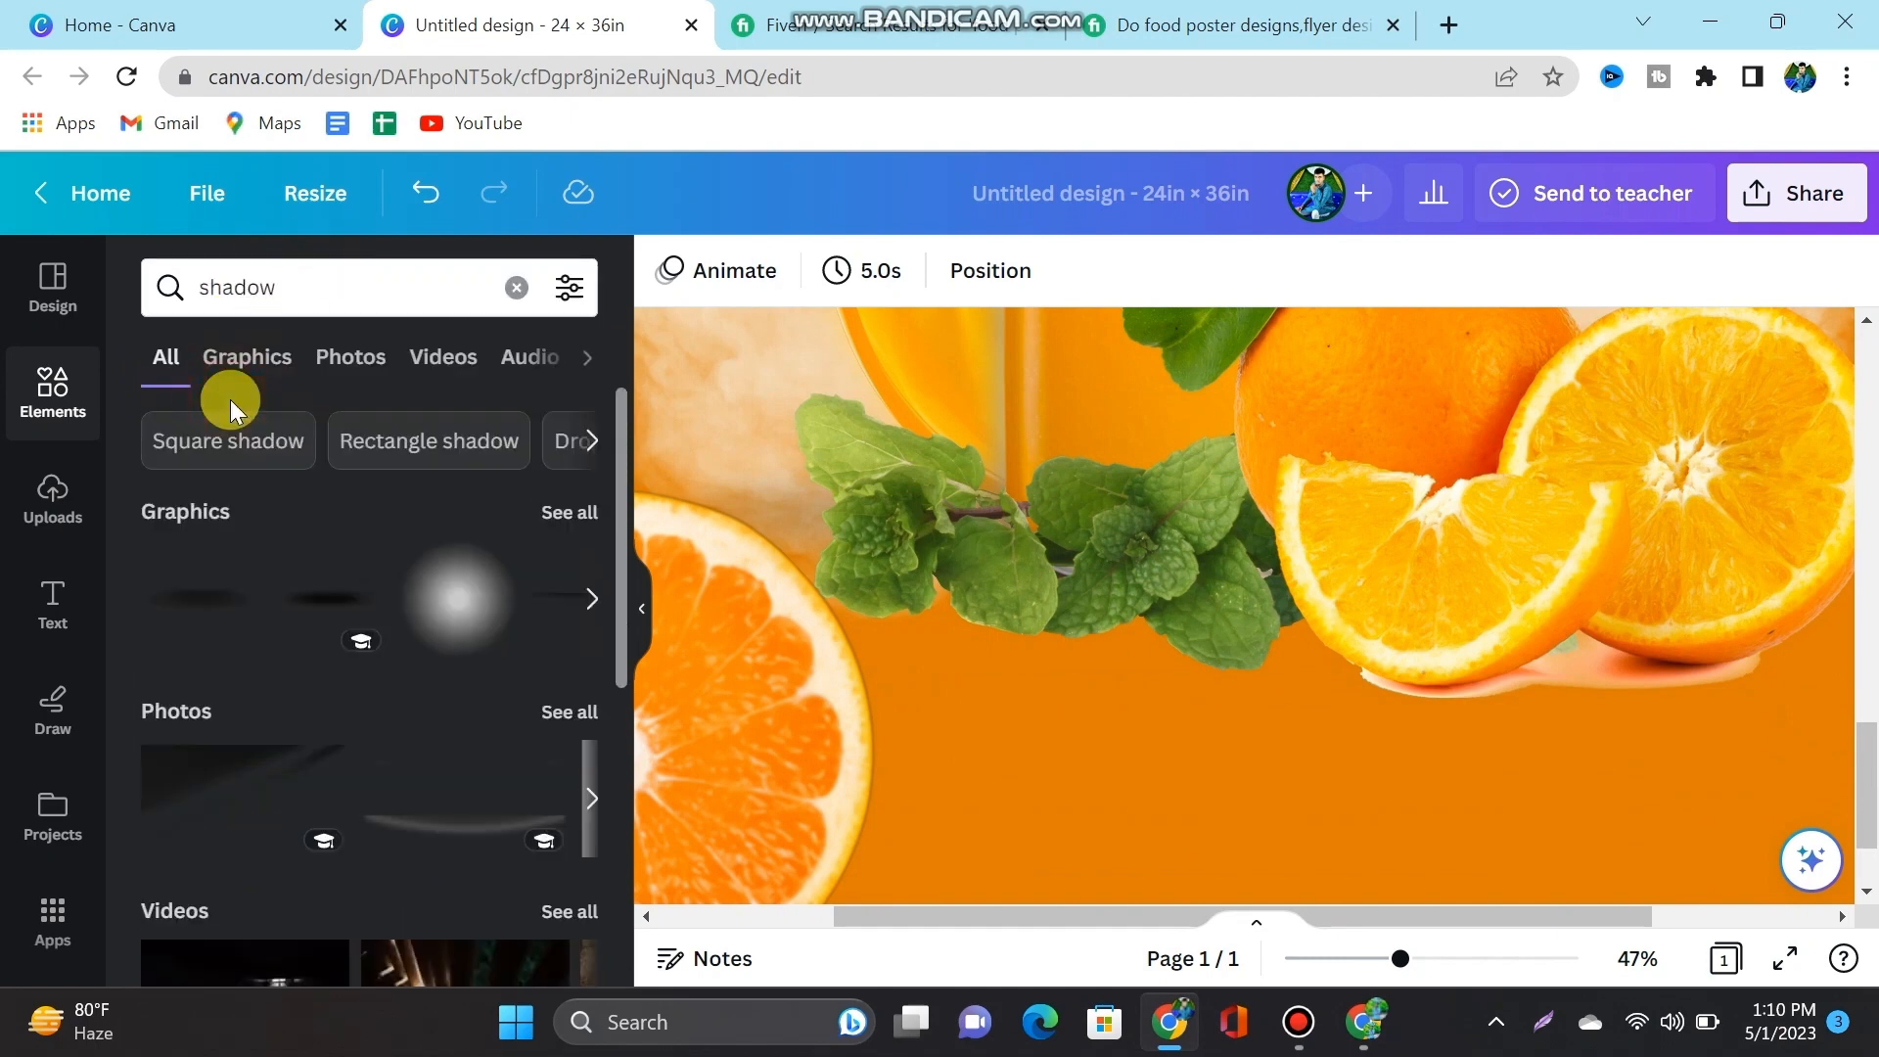
left_click(202, 595)
left_click_drag(1558, 623, 1460, 643)
left_click_drag(1223, 719, 1217, 672)
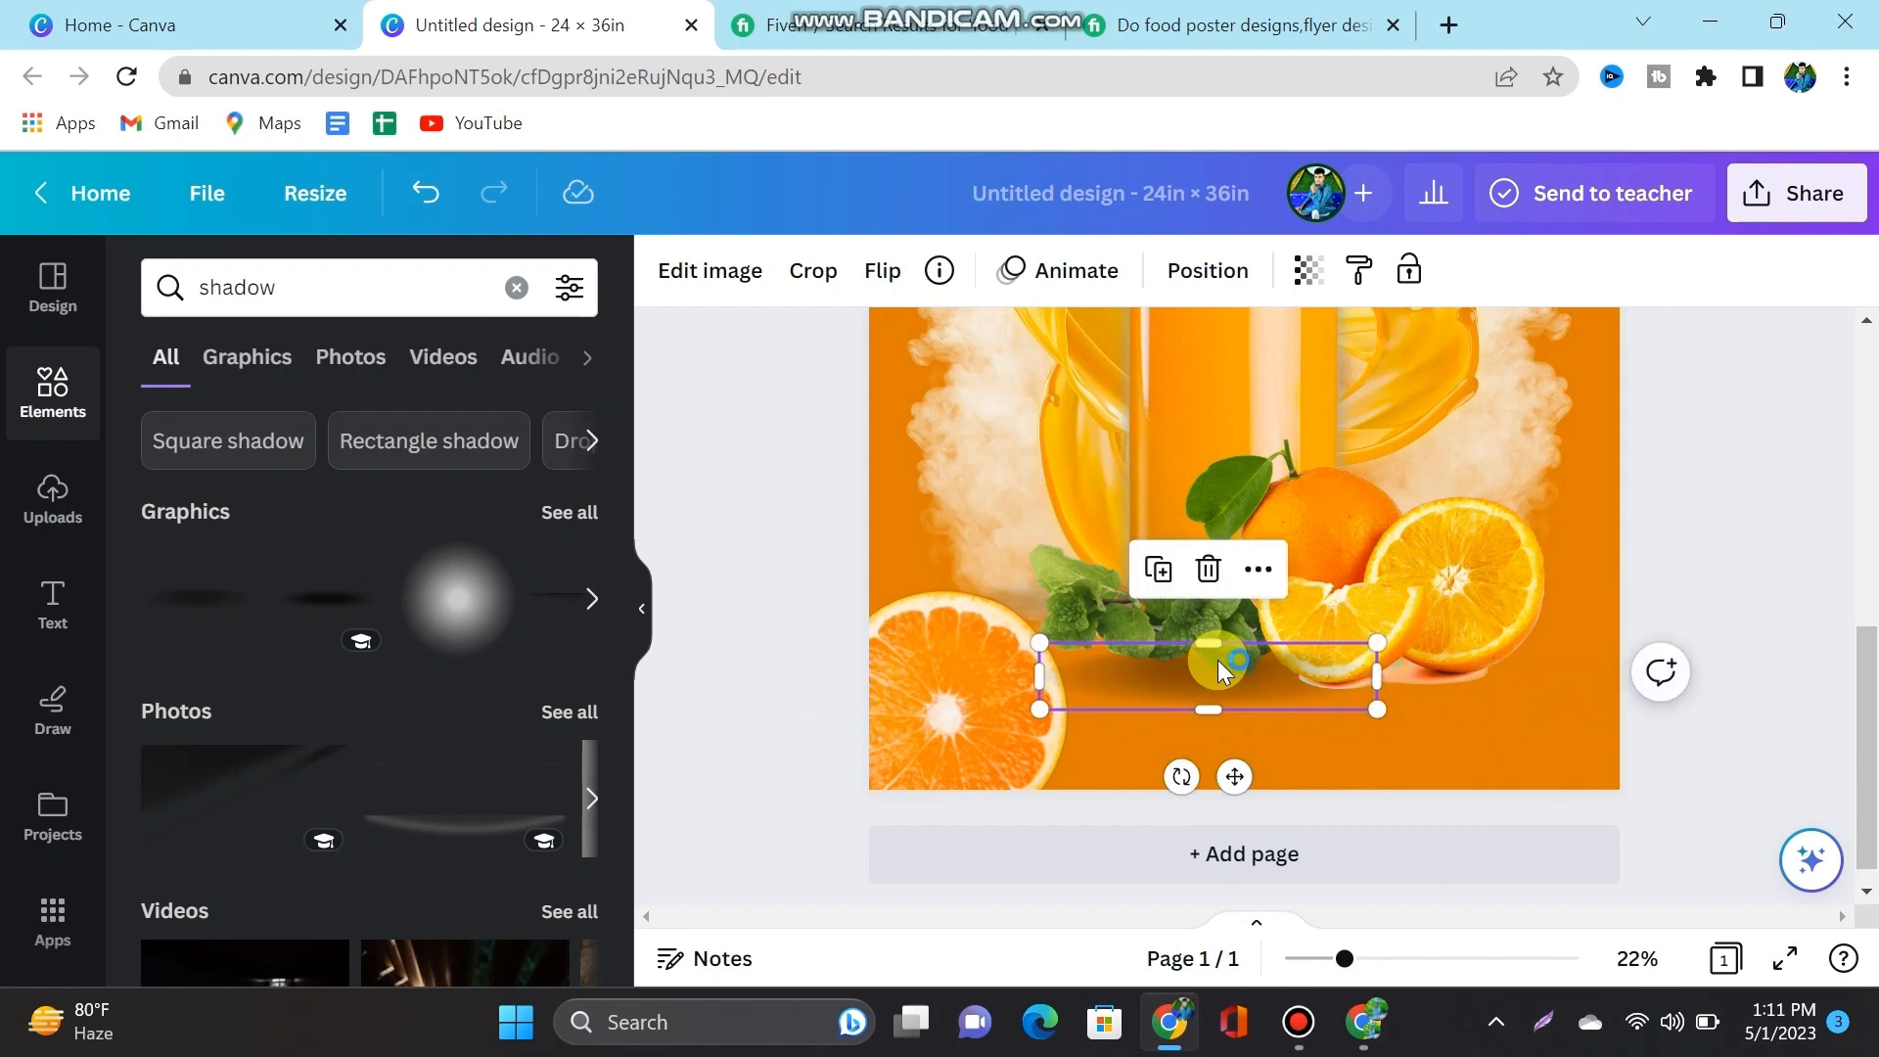
Step: Send the oval shadow backward behind the oranges and mint leaves, and nudge it slightly up toward the bottle's base
left_click(1196, 277)
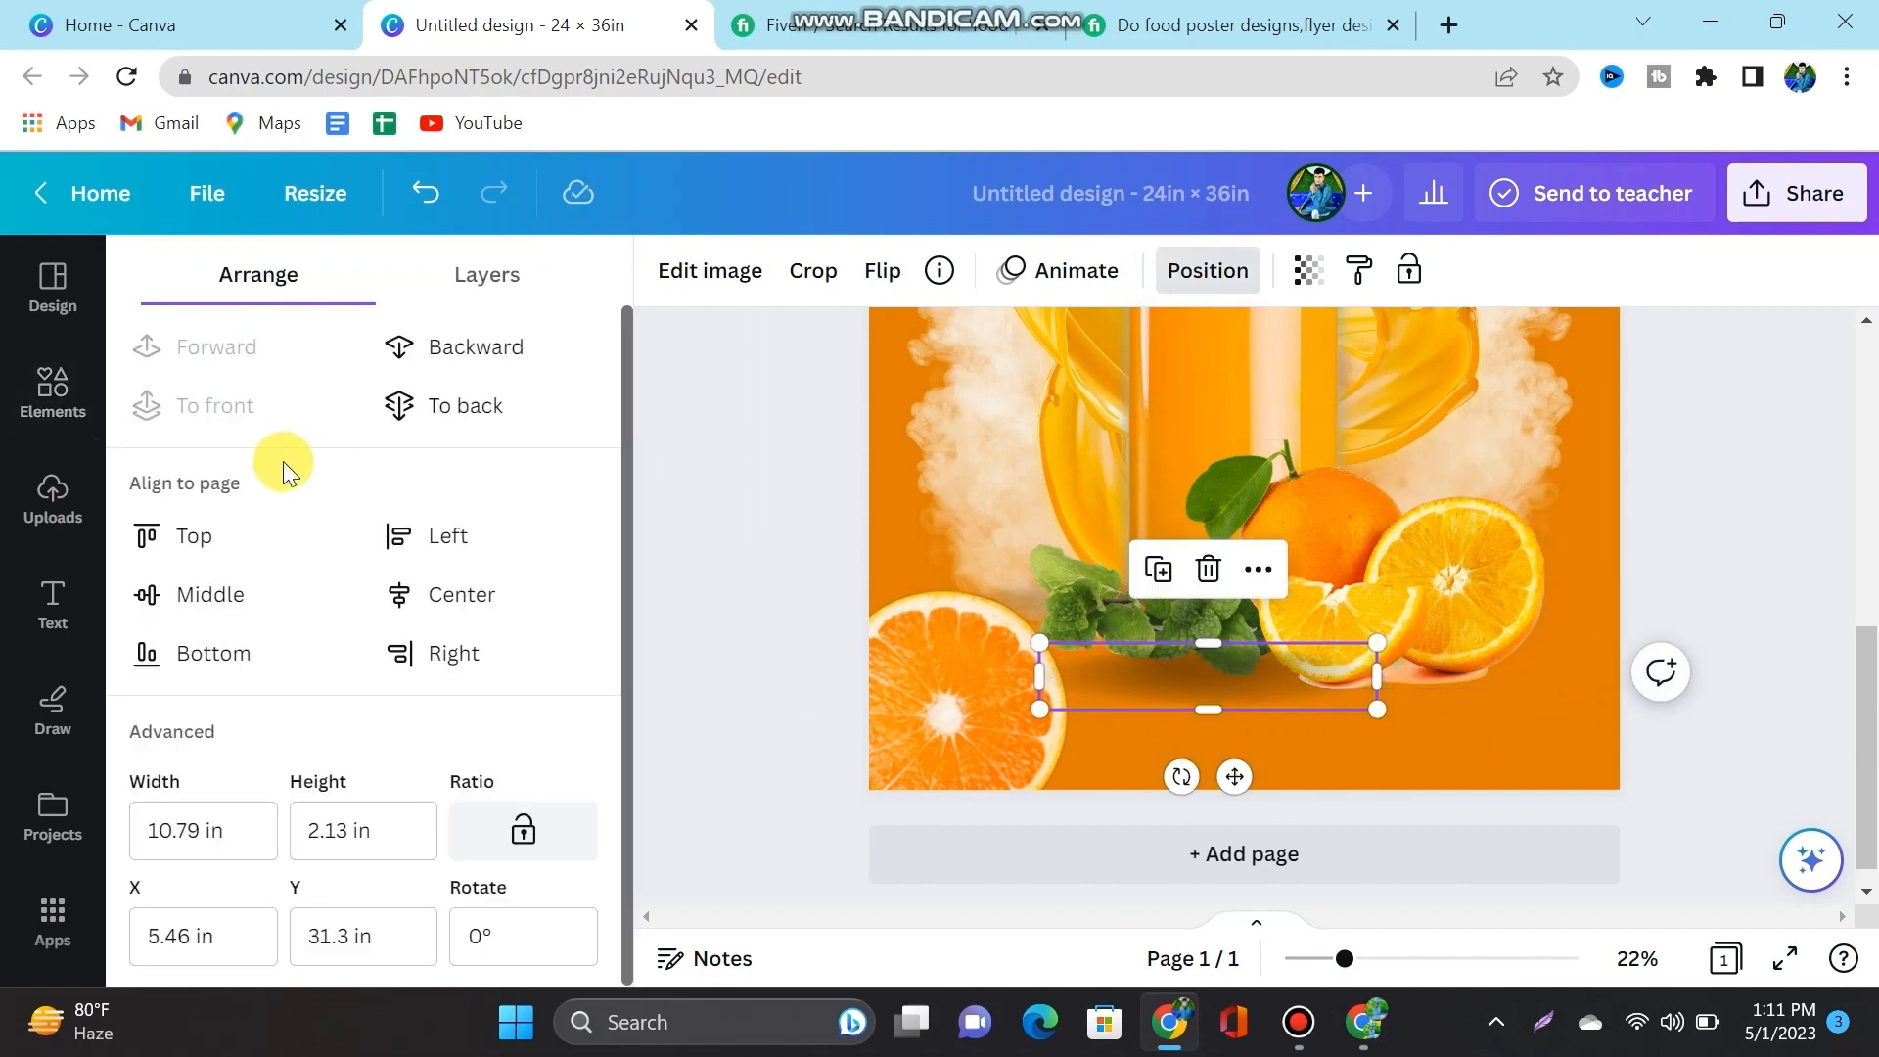
left_click(492, 363)
left_click(493, 358)
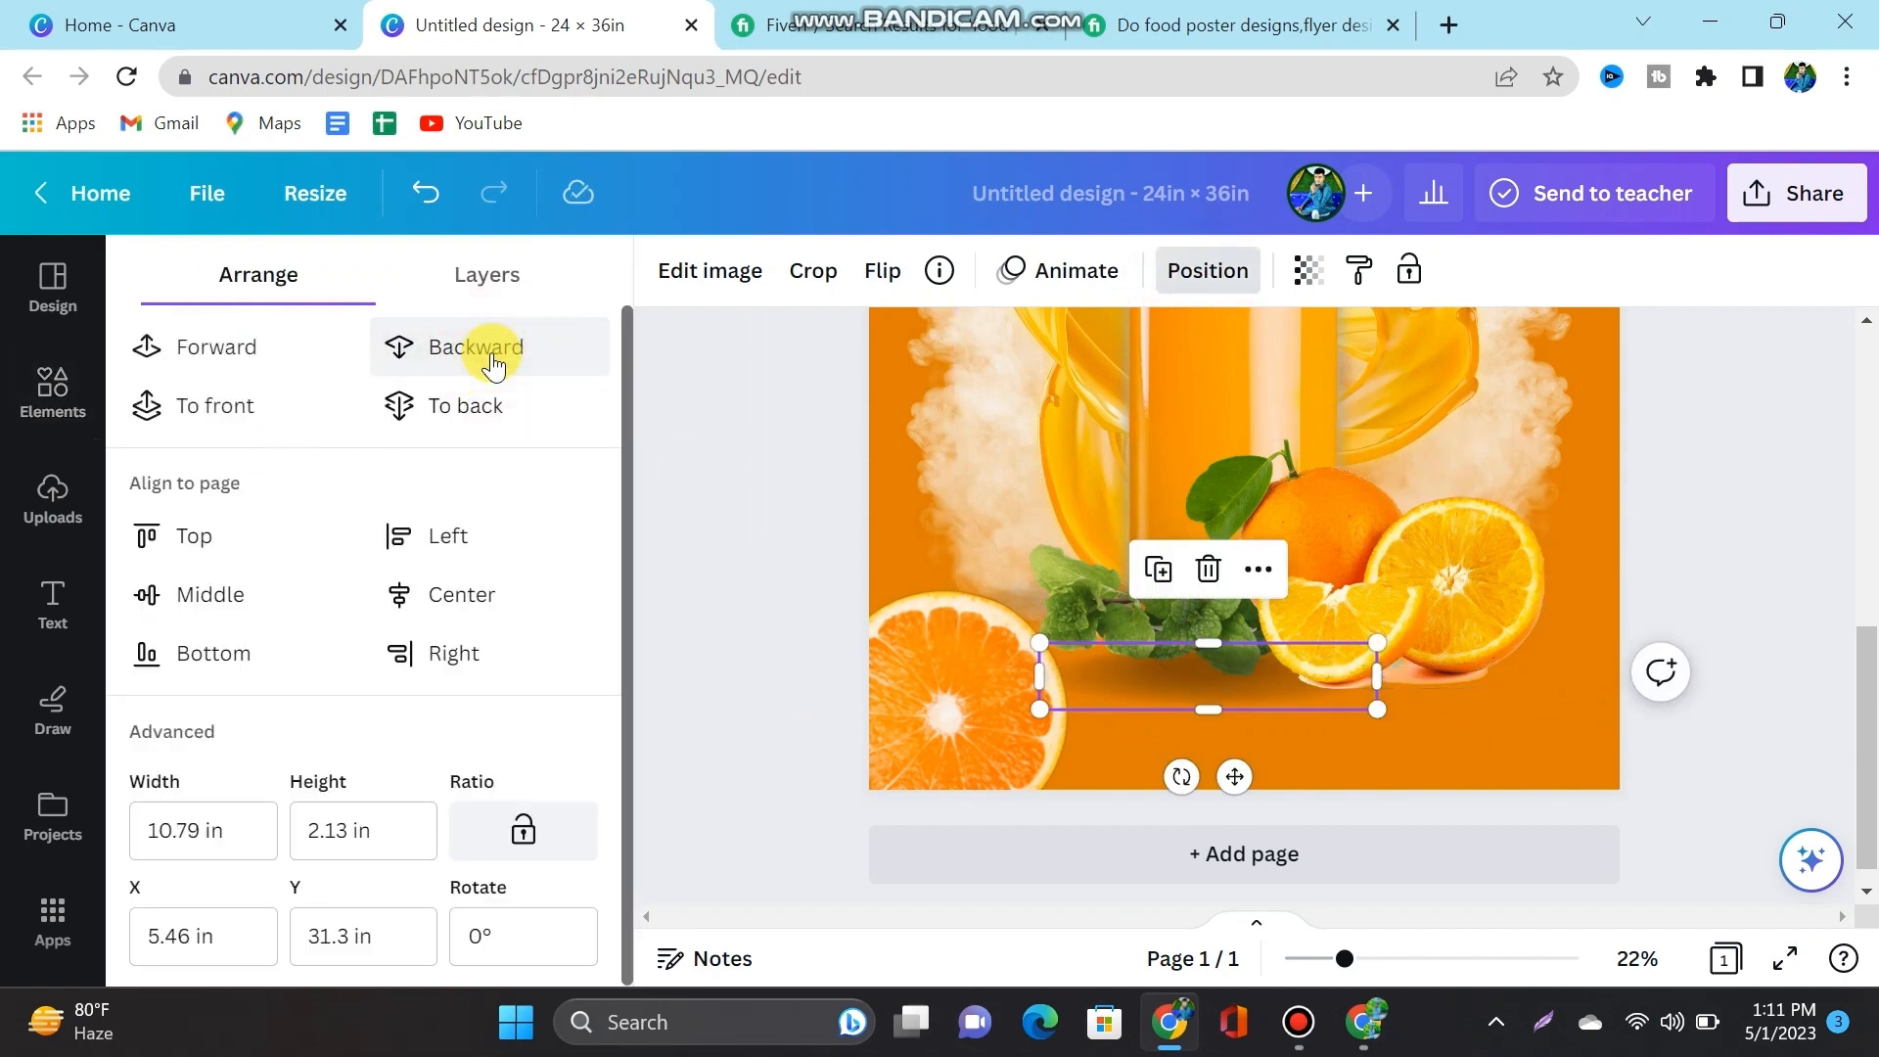
left_click(492, 358)
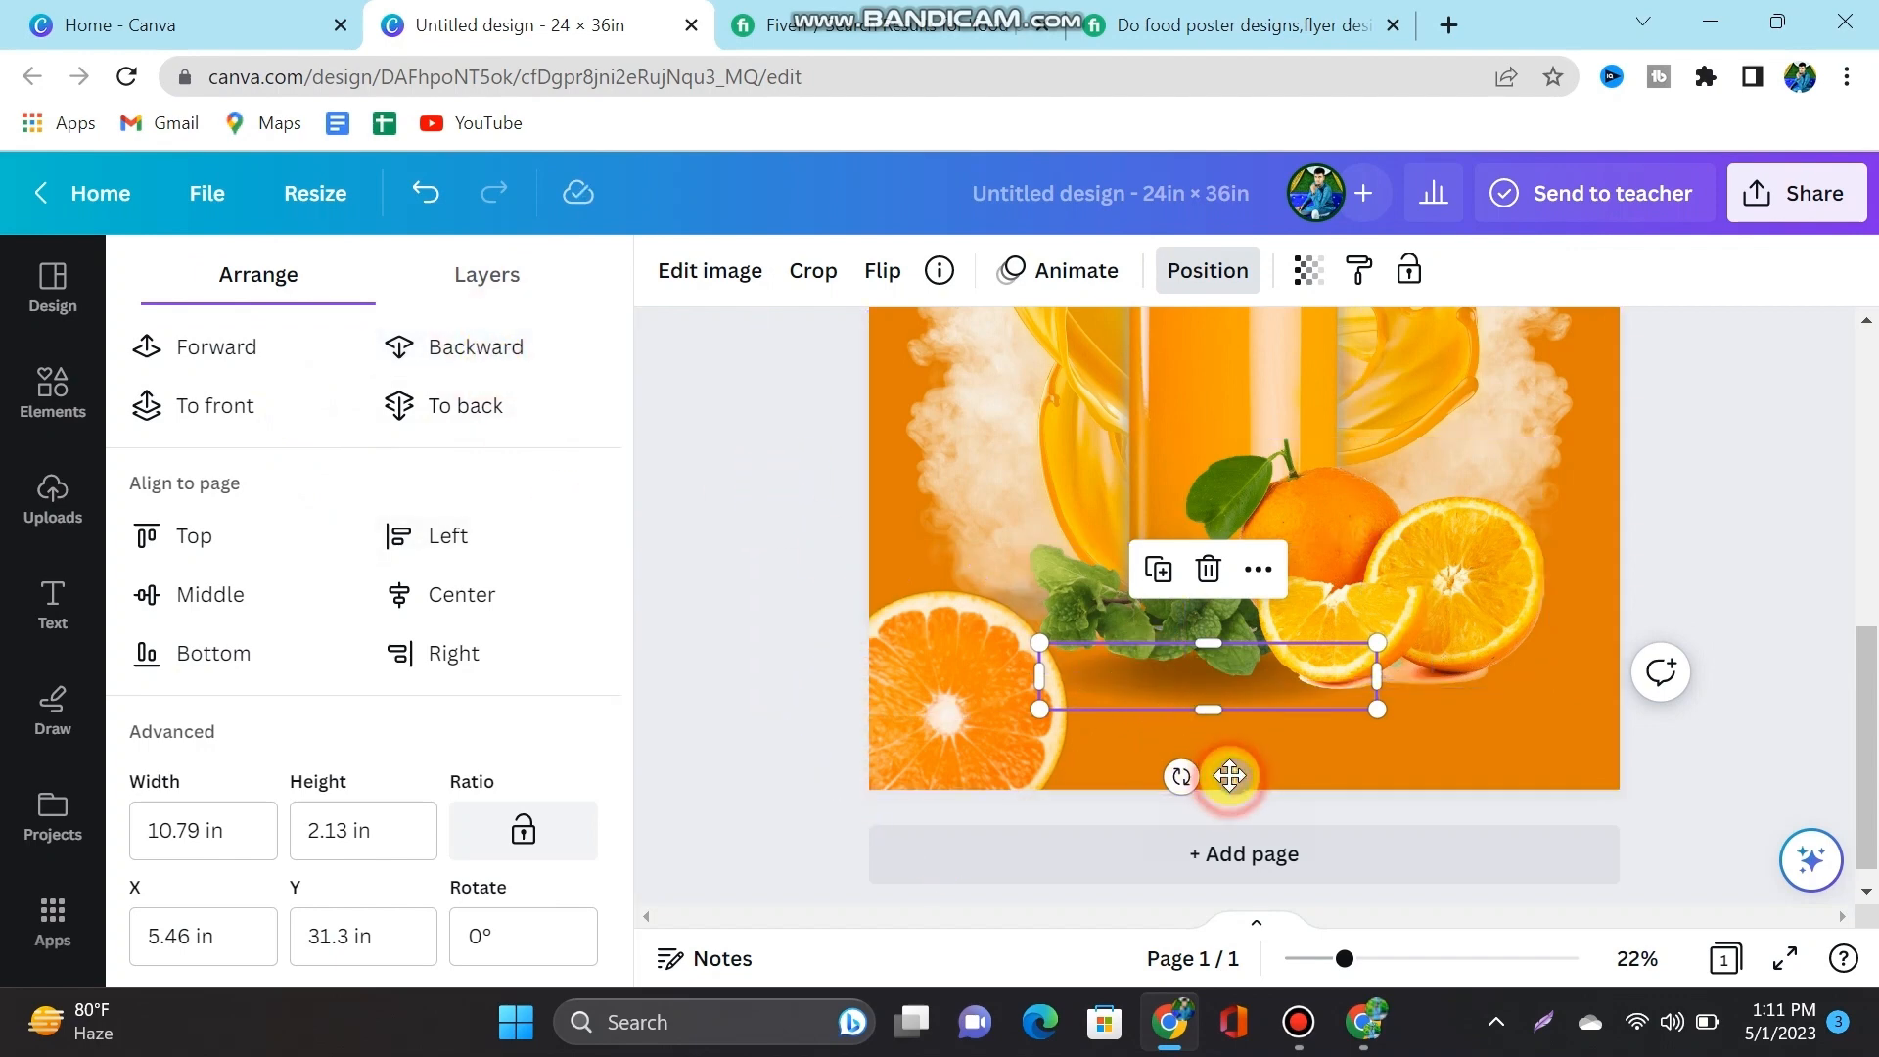
left_click_drag(1228, 778, 1229, 767)
left_click(694, 661)
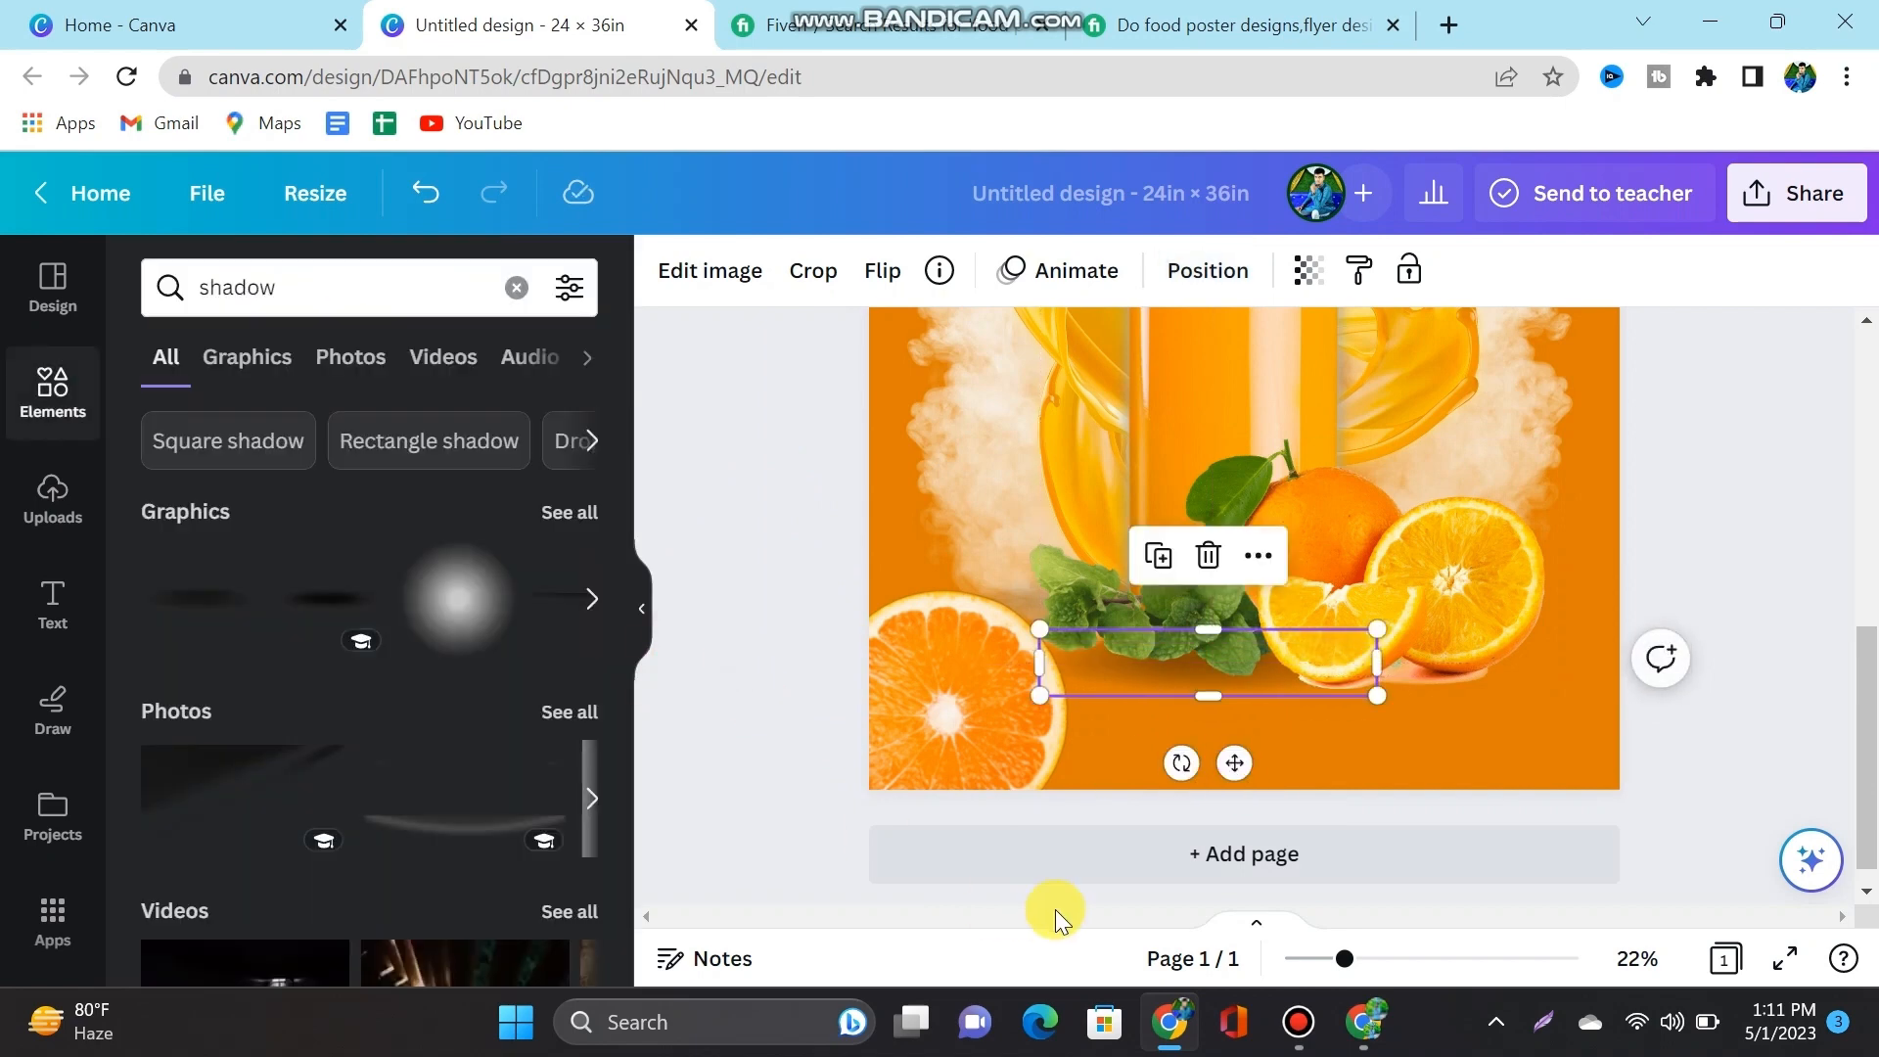
left_click_drag(1347, 970, 1294, 977)
scroll(1017, 772, "up", 3)
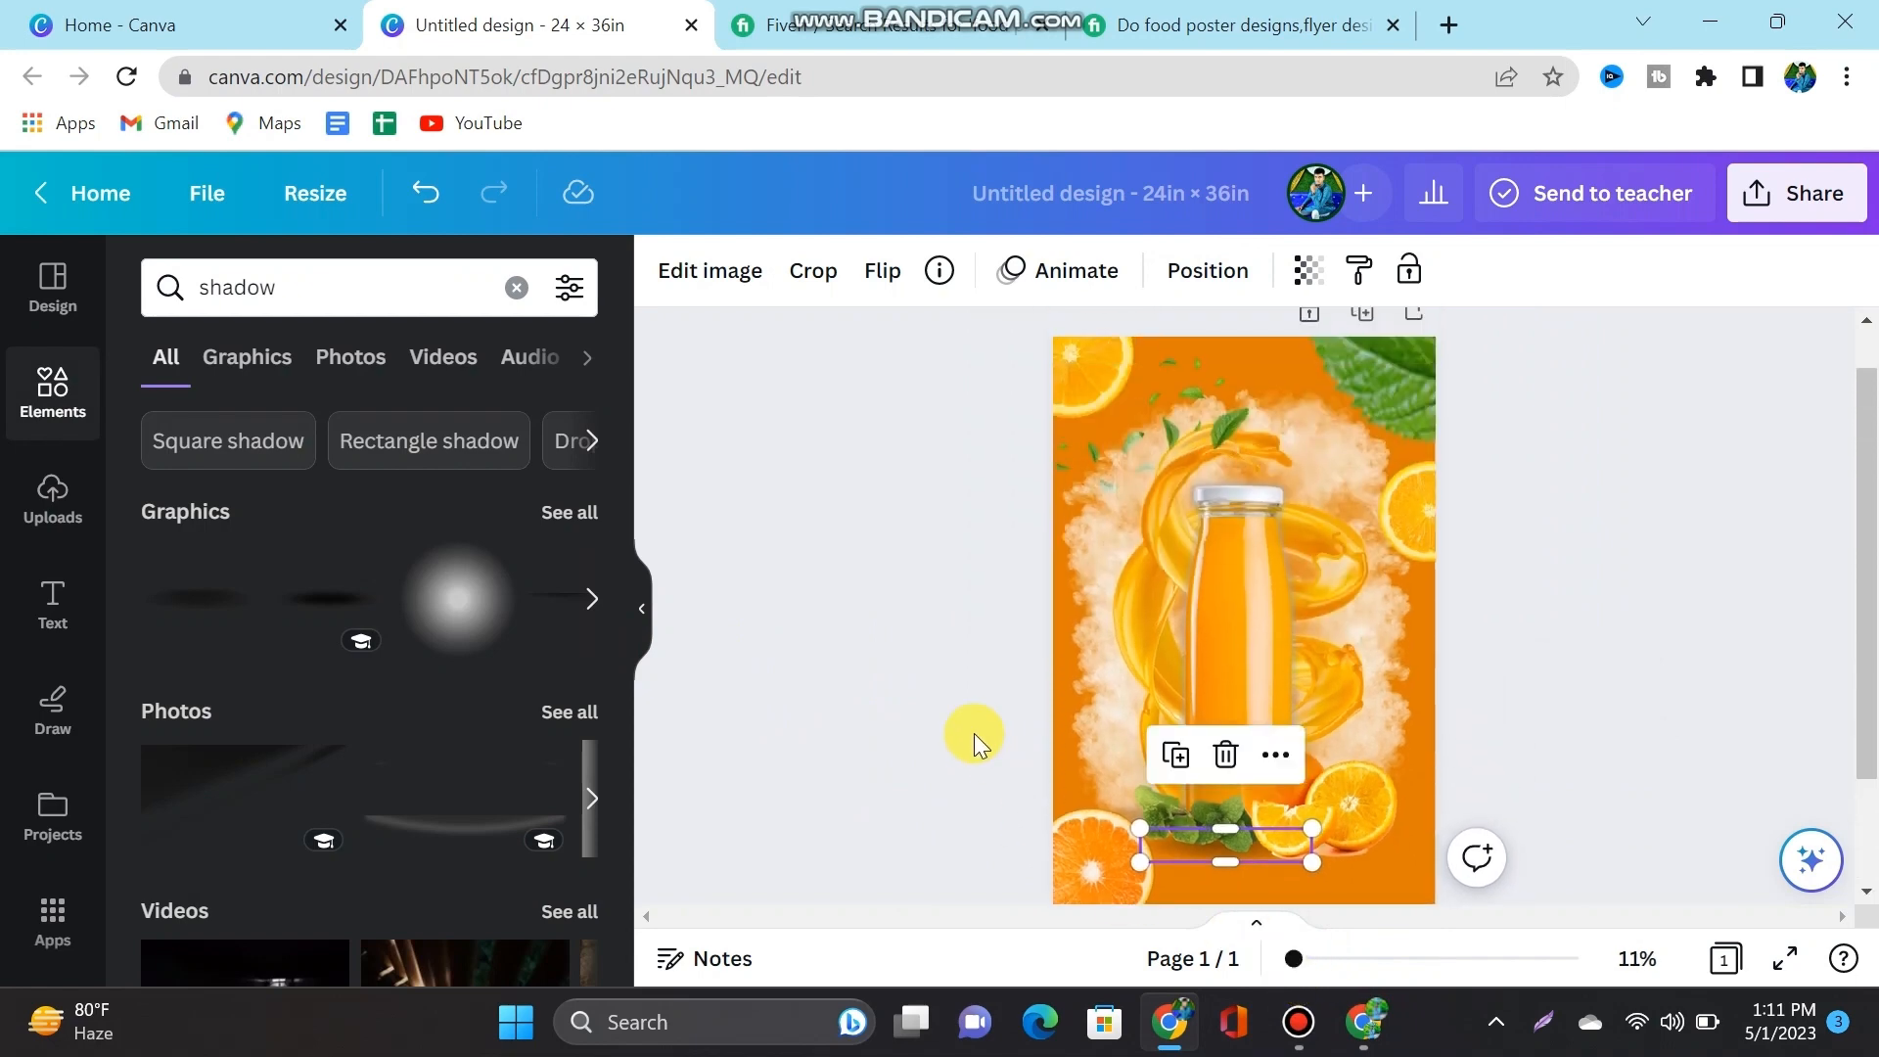
left_click(967, 736)
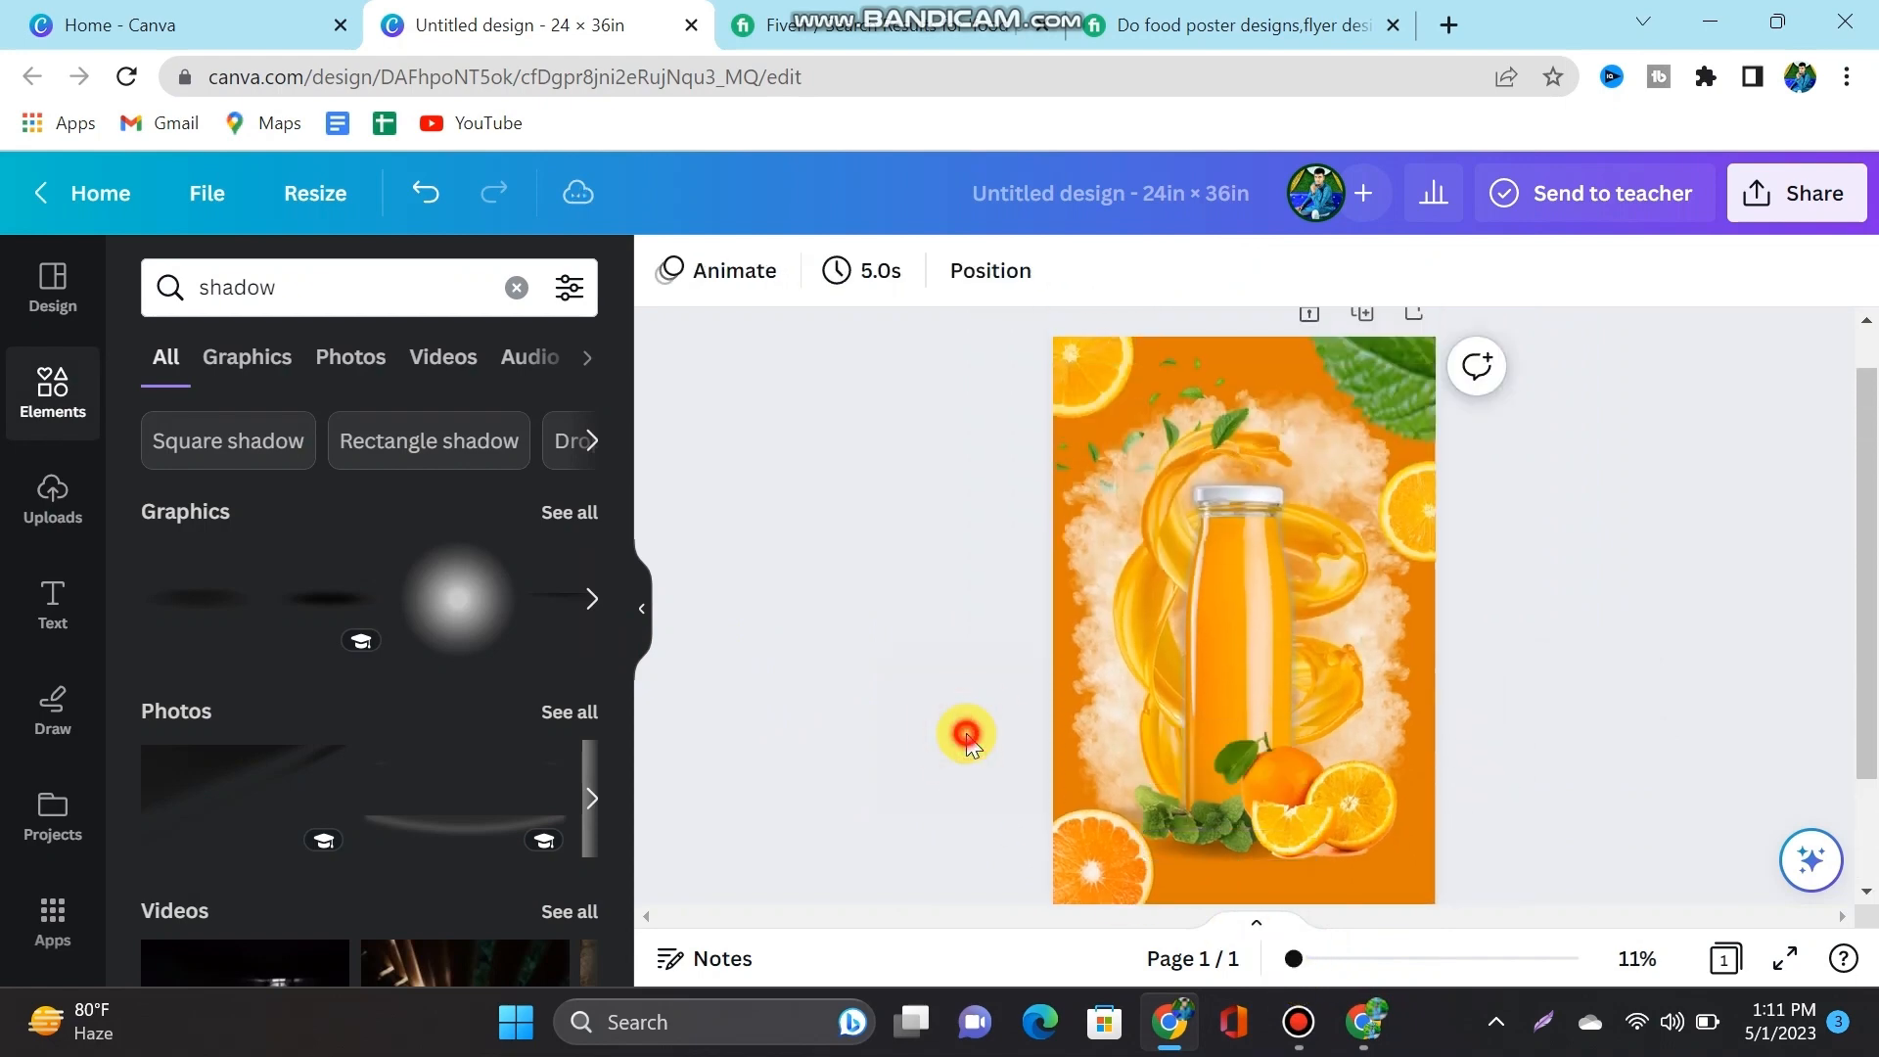
left_click(61, 385)
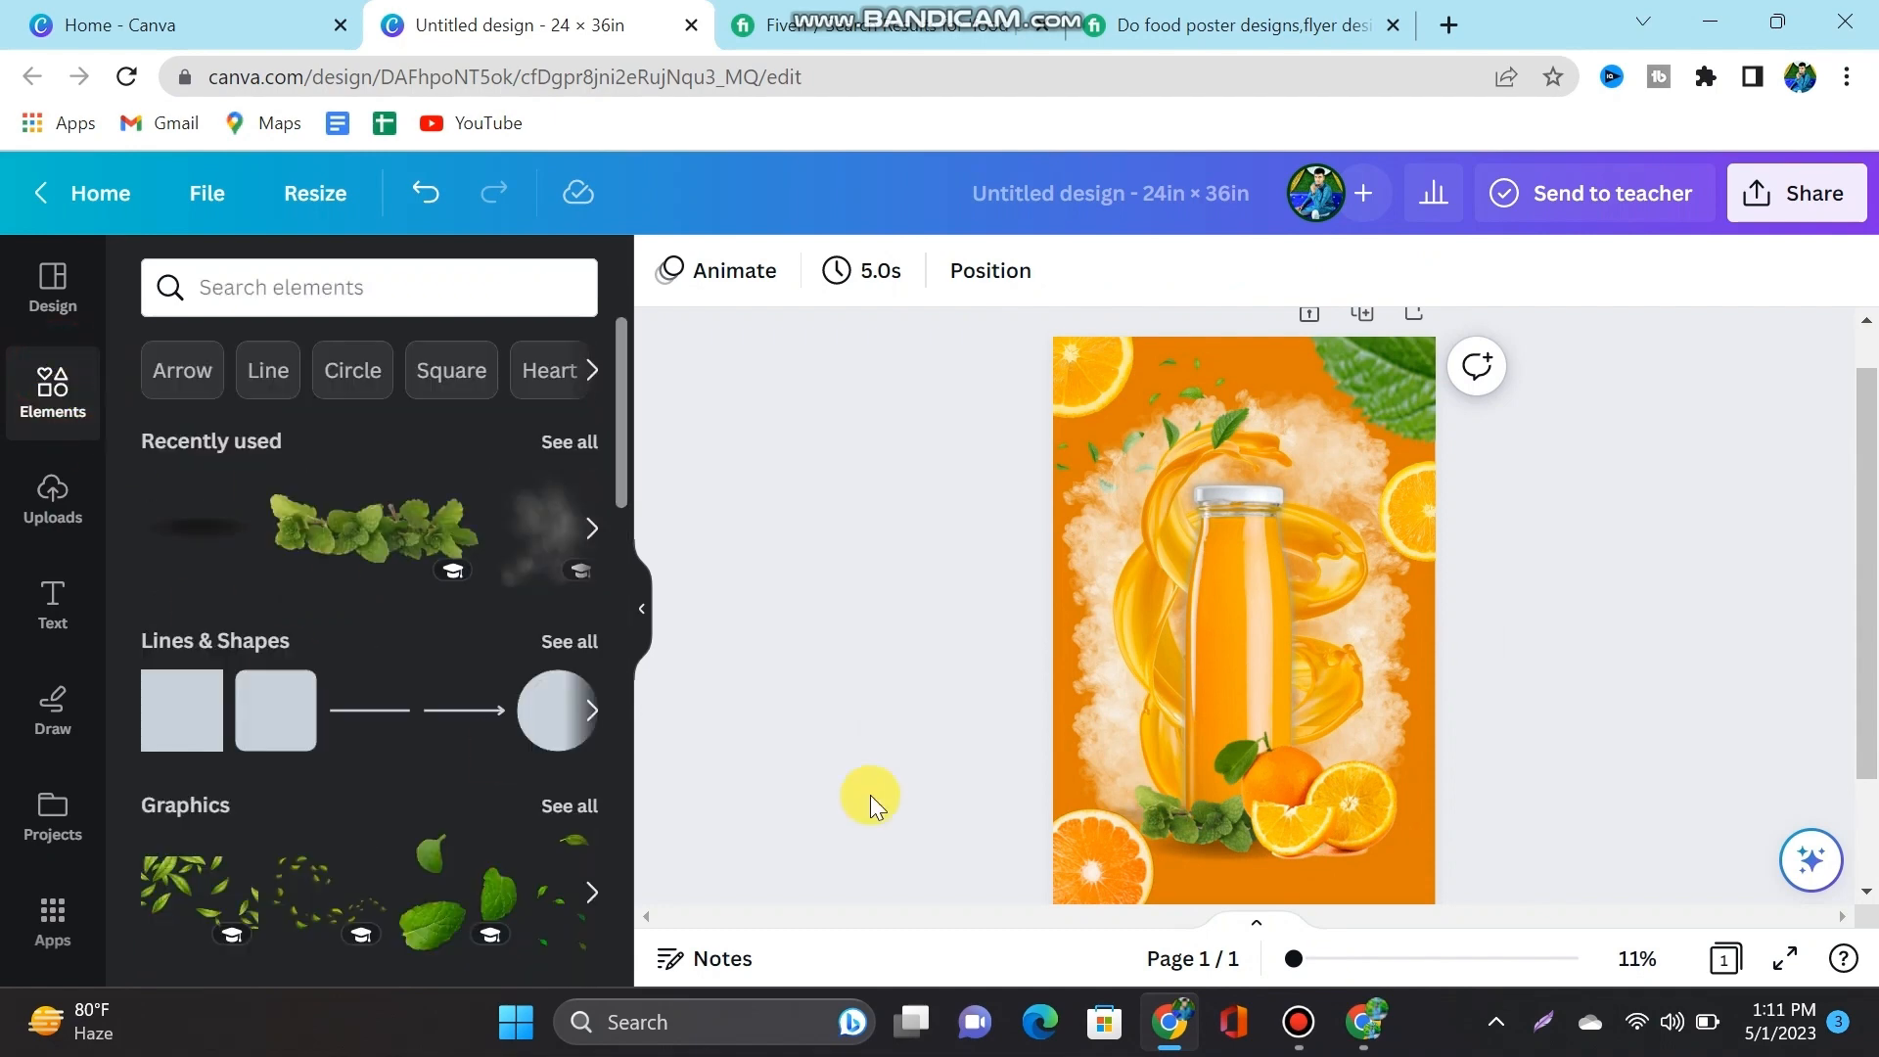
Step: Add the orange gradient from the recently used elements and stretch it over the whole page, about 24 × 39.2 in
left_click(569, 442)
left_click(441, 465)
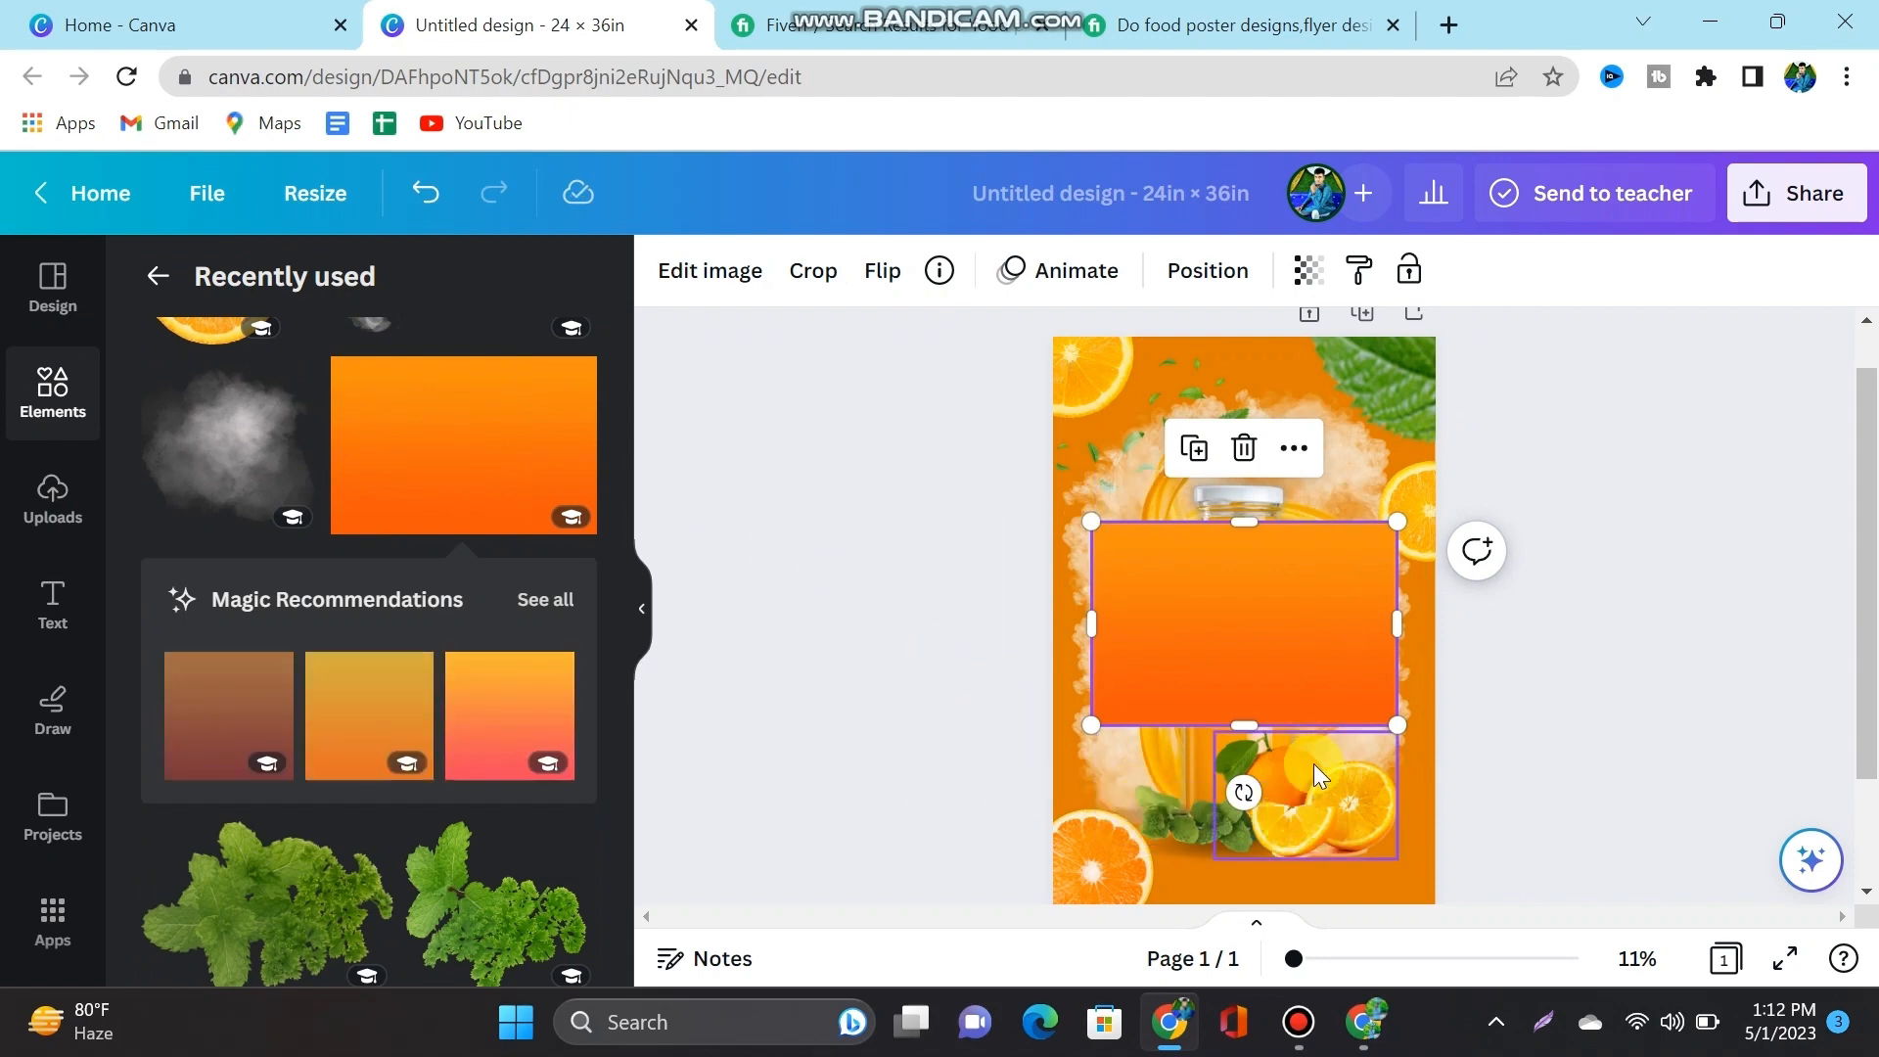
left_click_drag(1259, 615, 1222, 797)
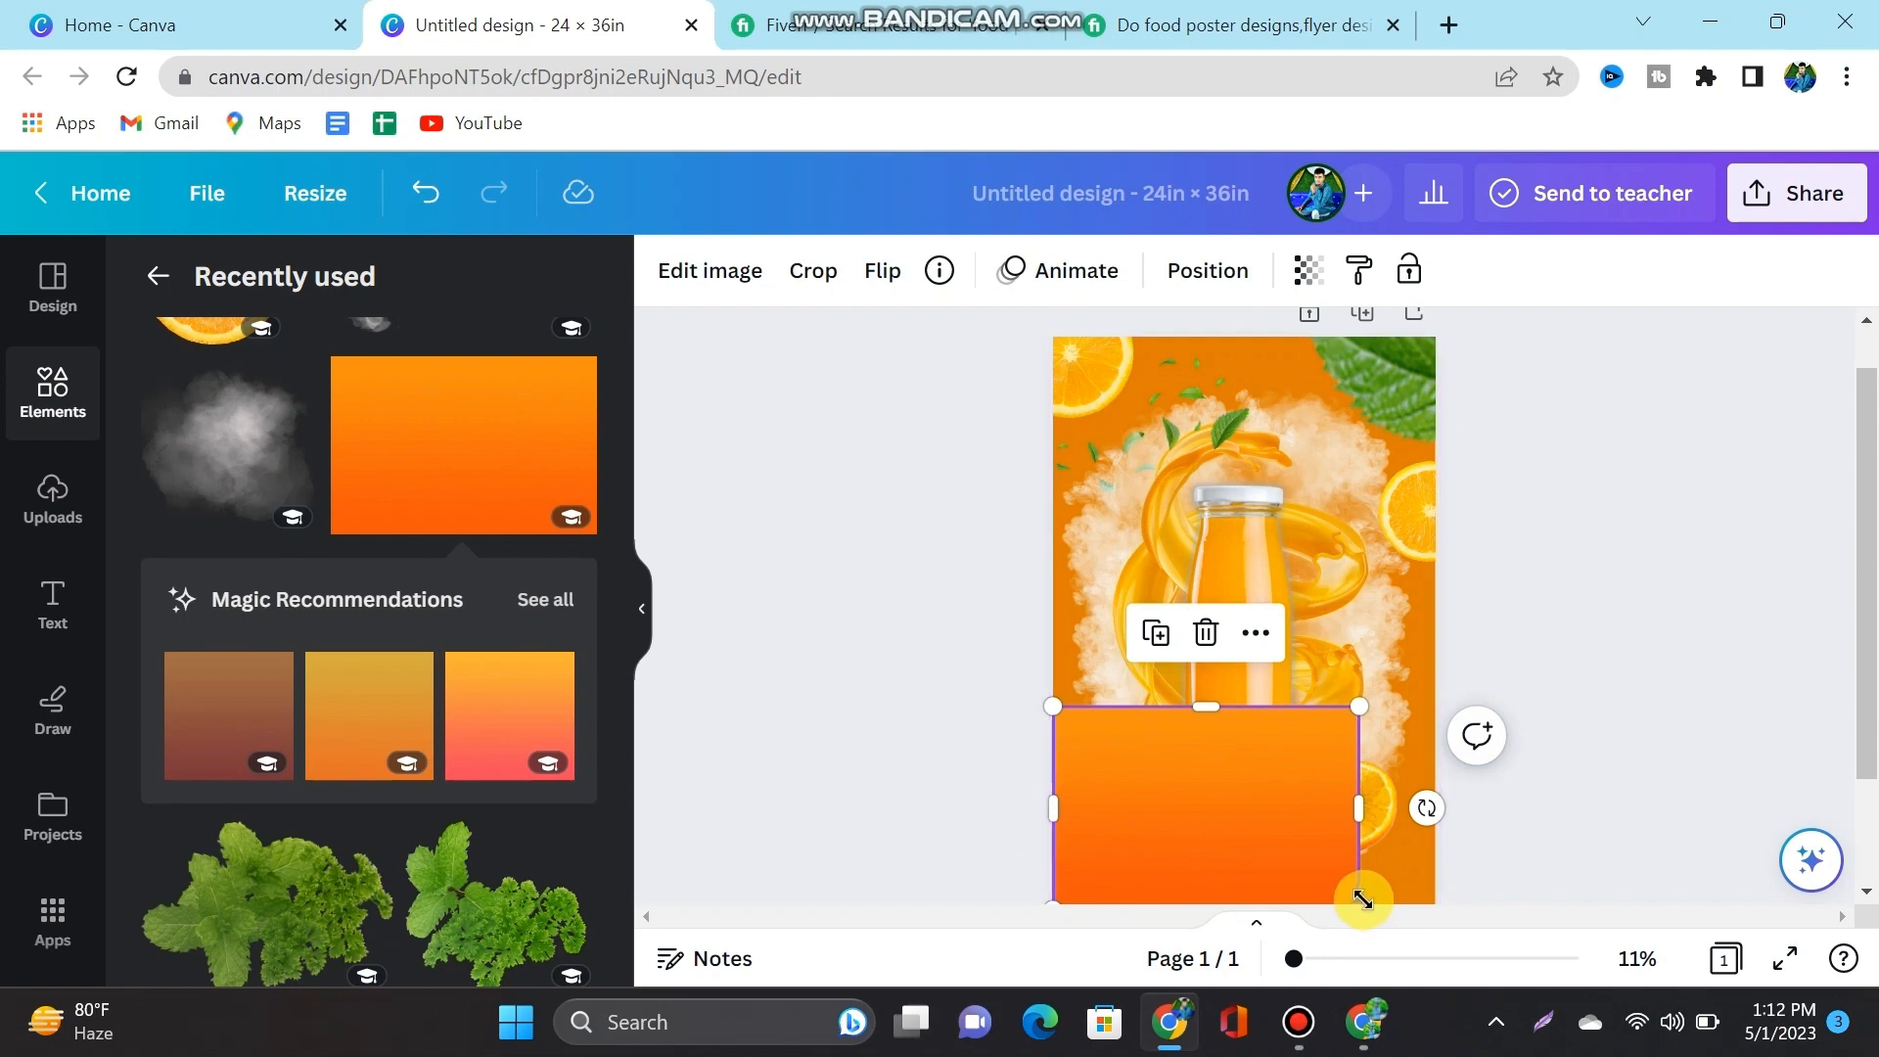
left_click_drag(1359, 897, 1475, 888)
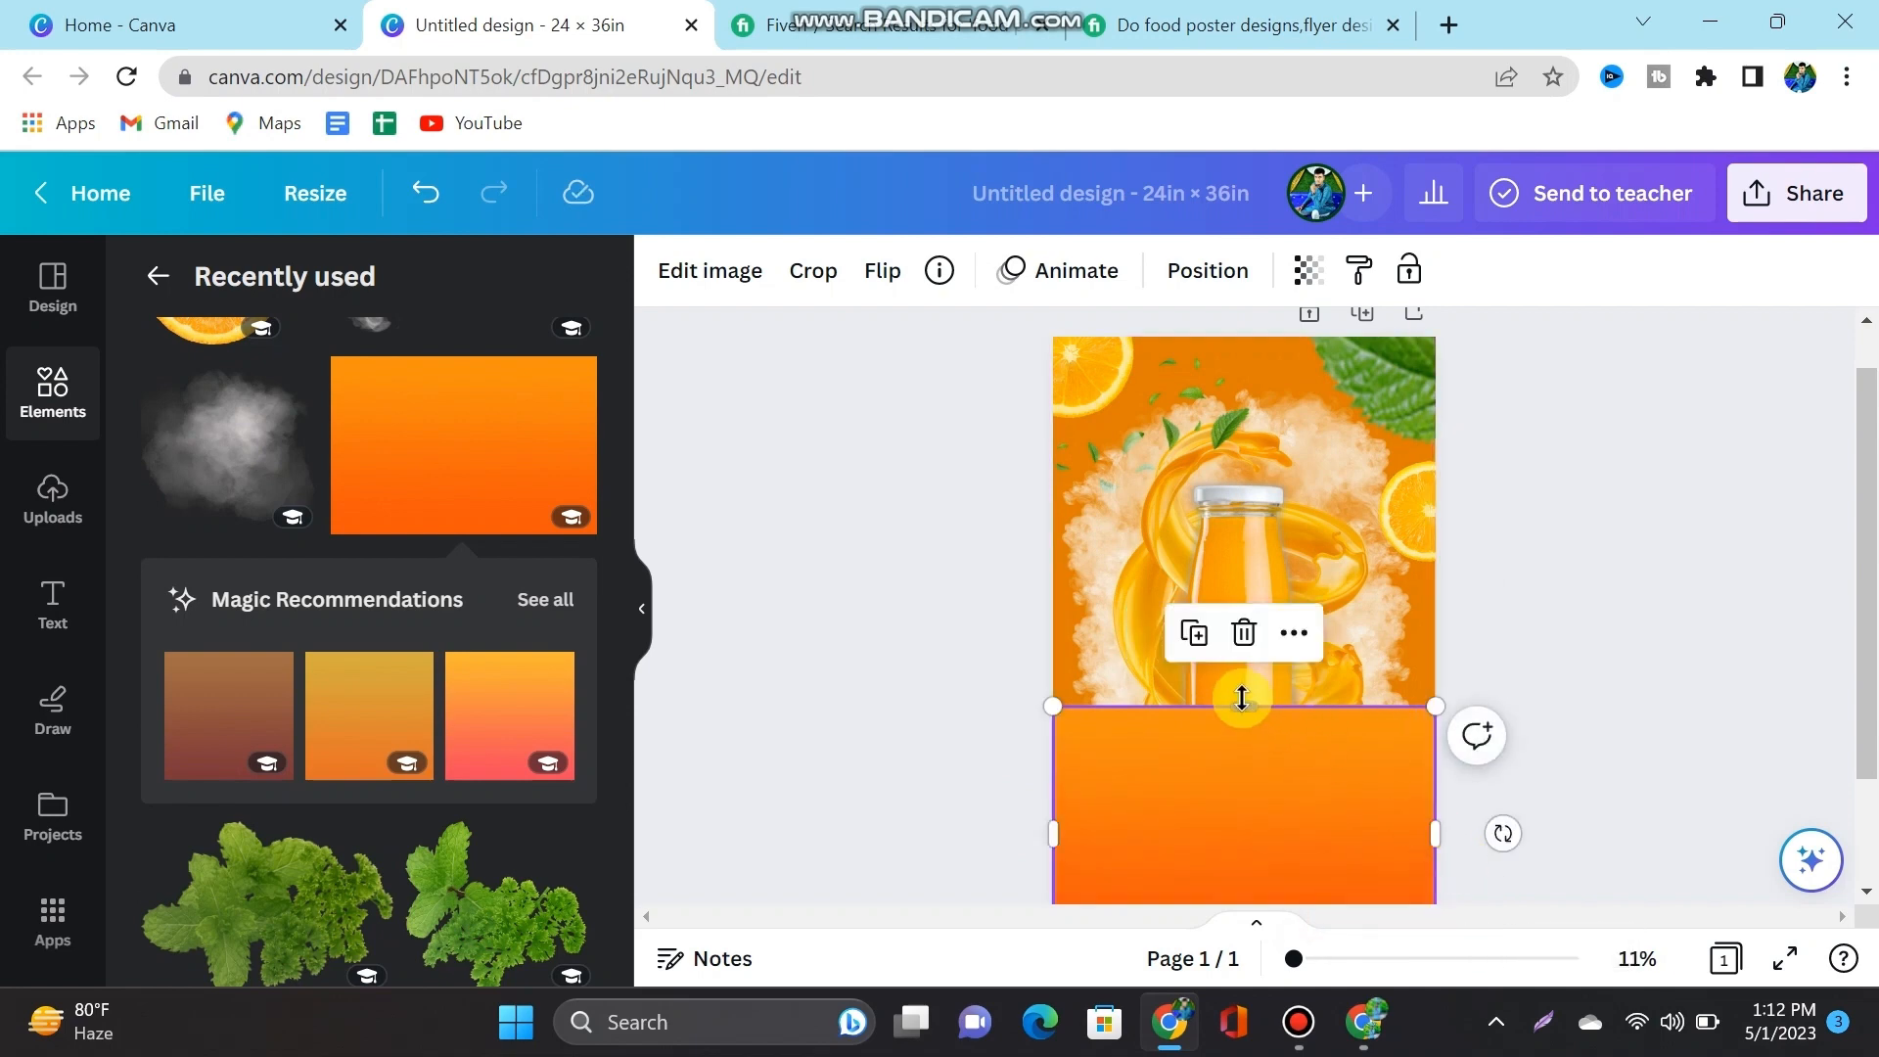
left_click_drag(1242, 706, 1239, 344)
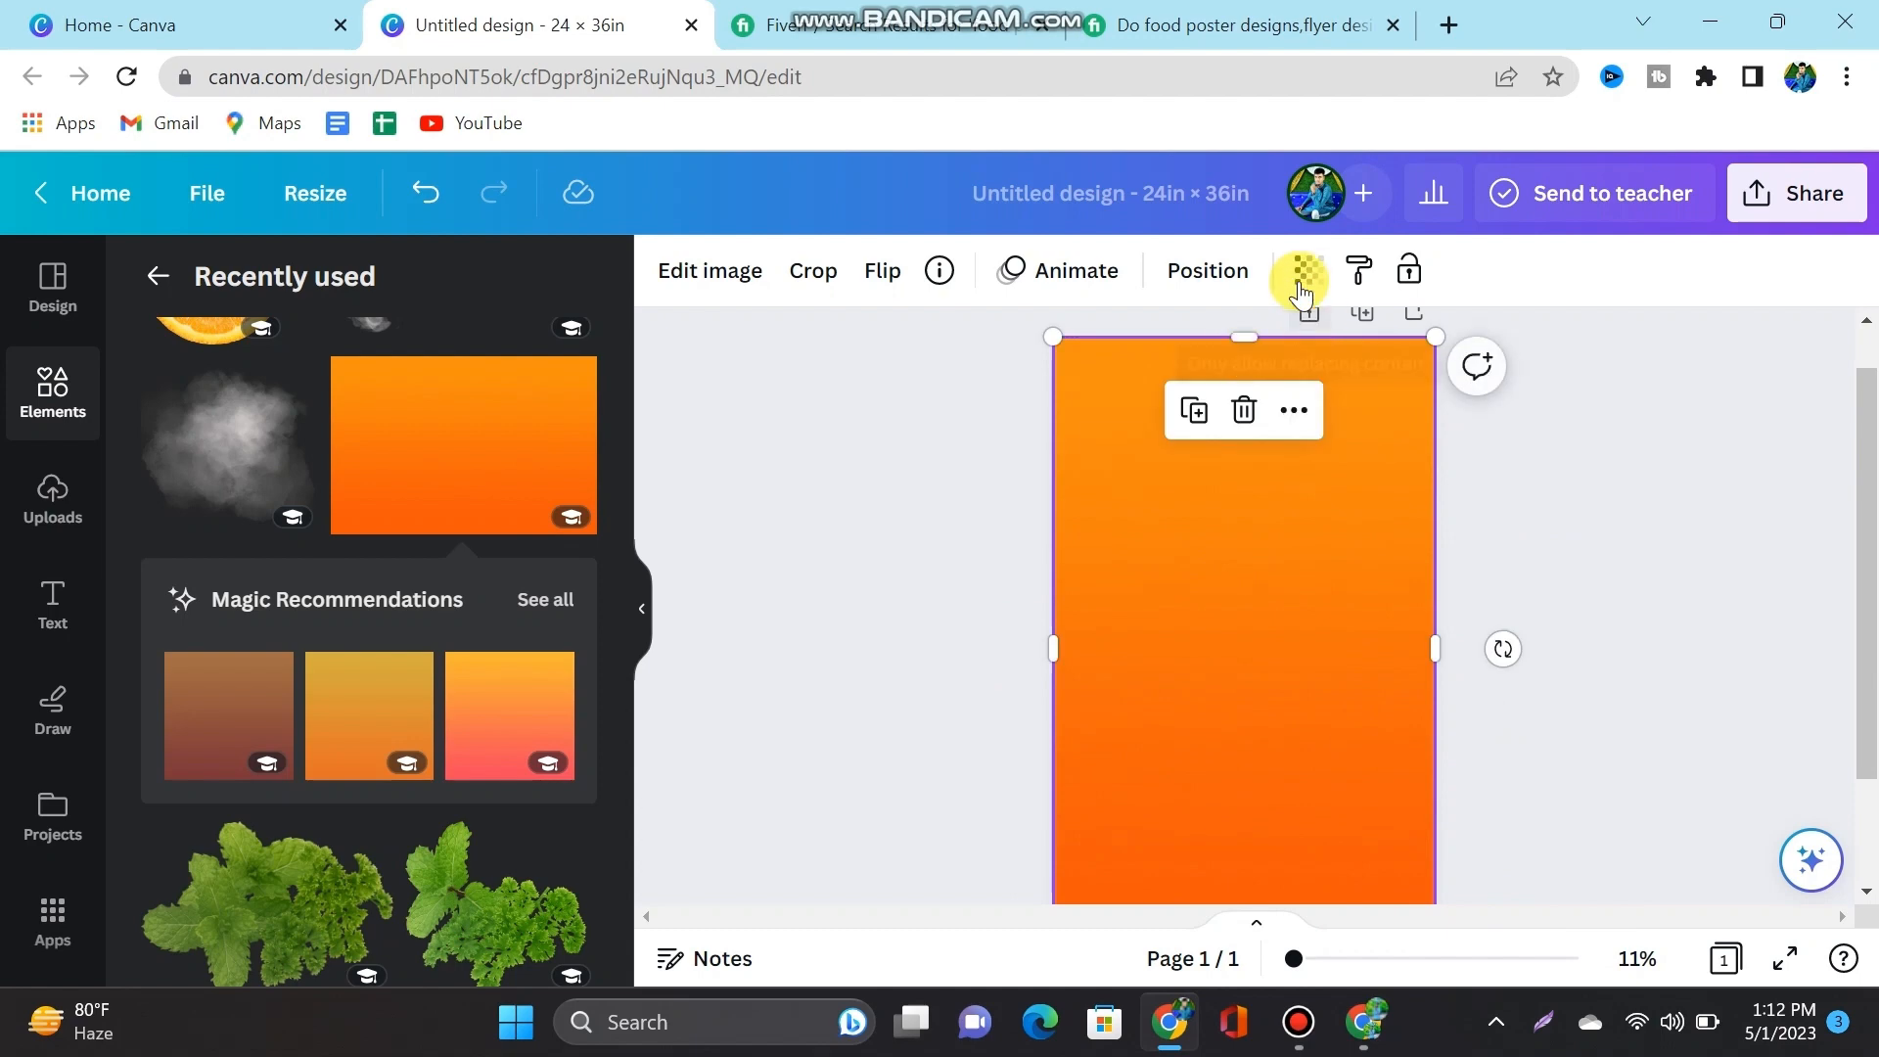
Step: Send the orange gradient to the back of the poster and set its transparency to 52
left_click(1223, 278)
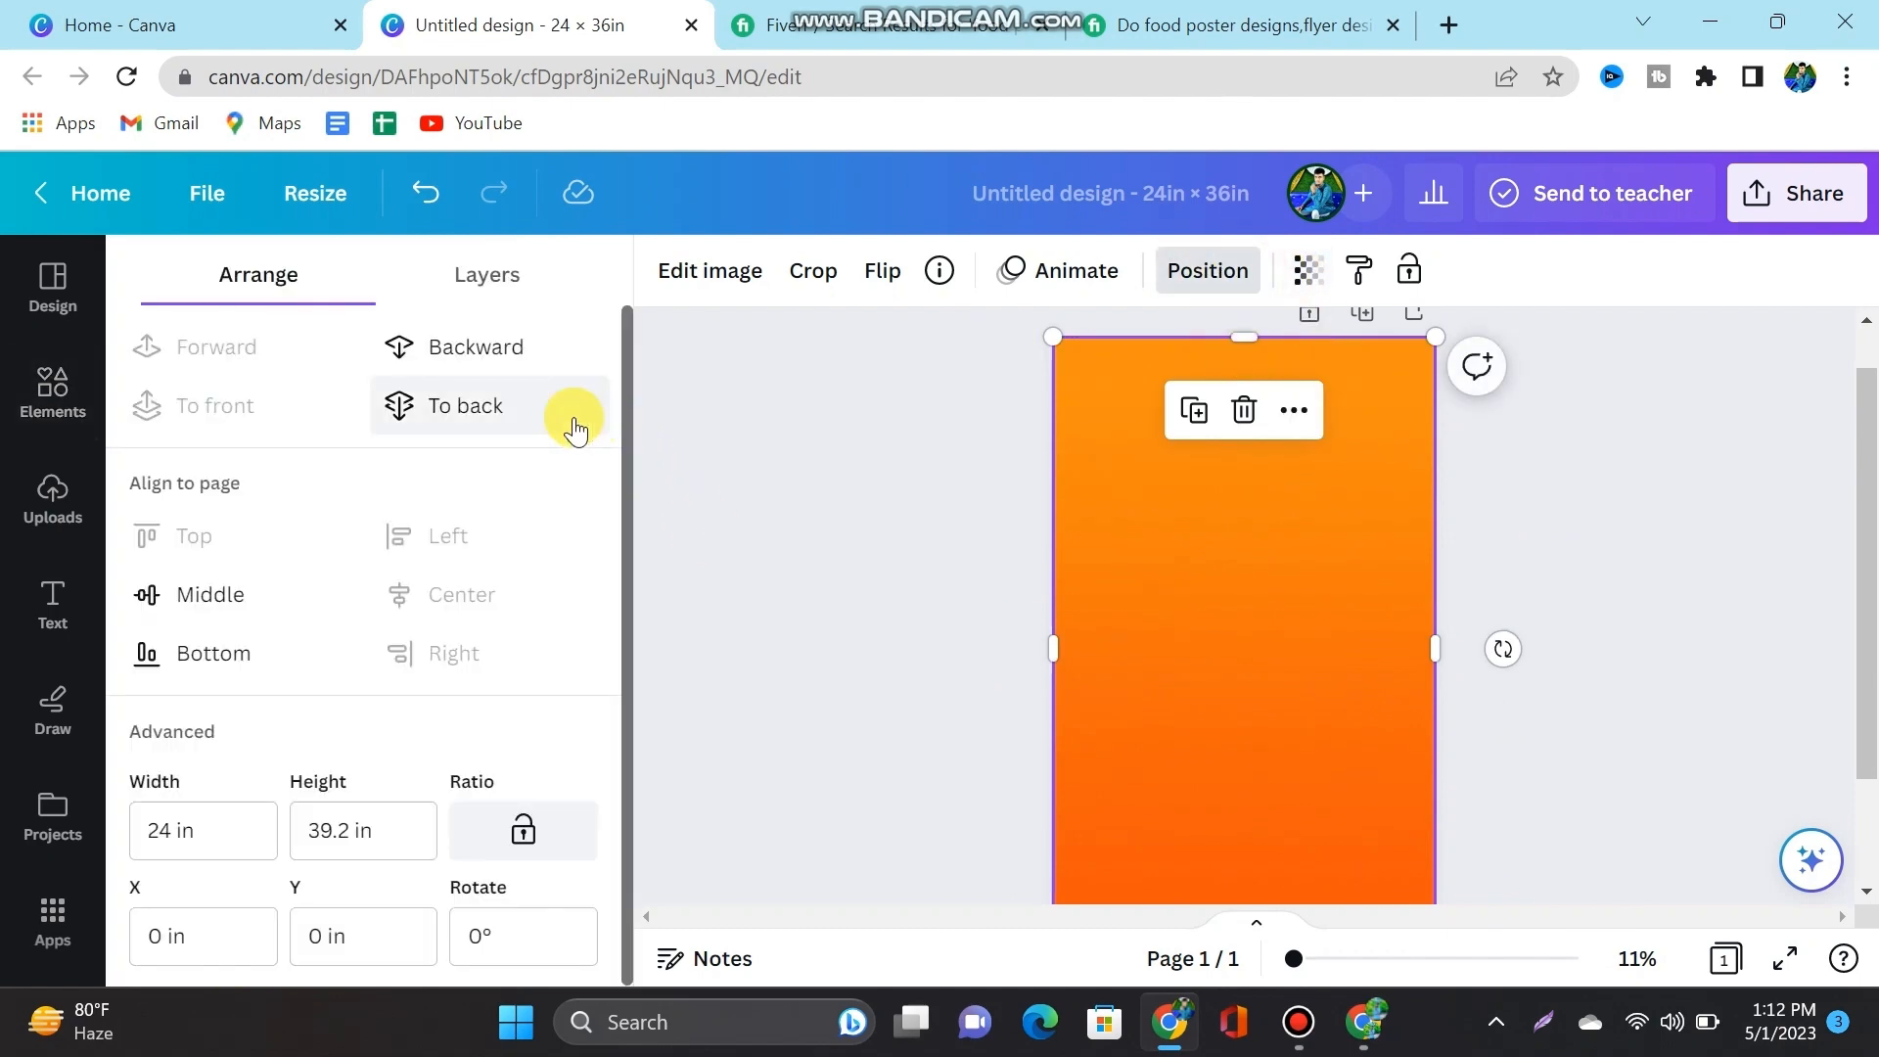
left_click(511, 422)
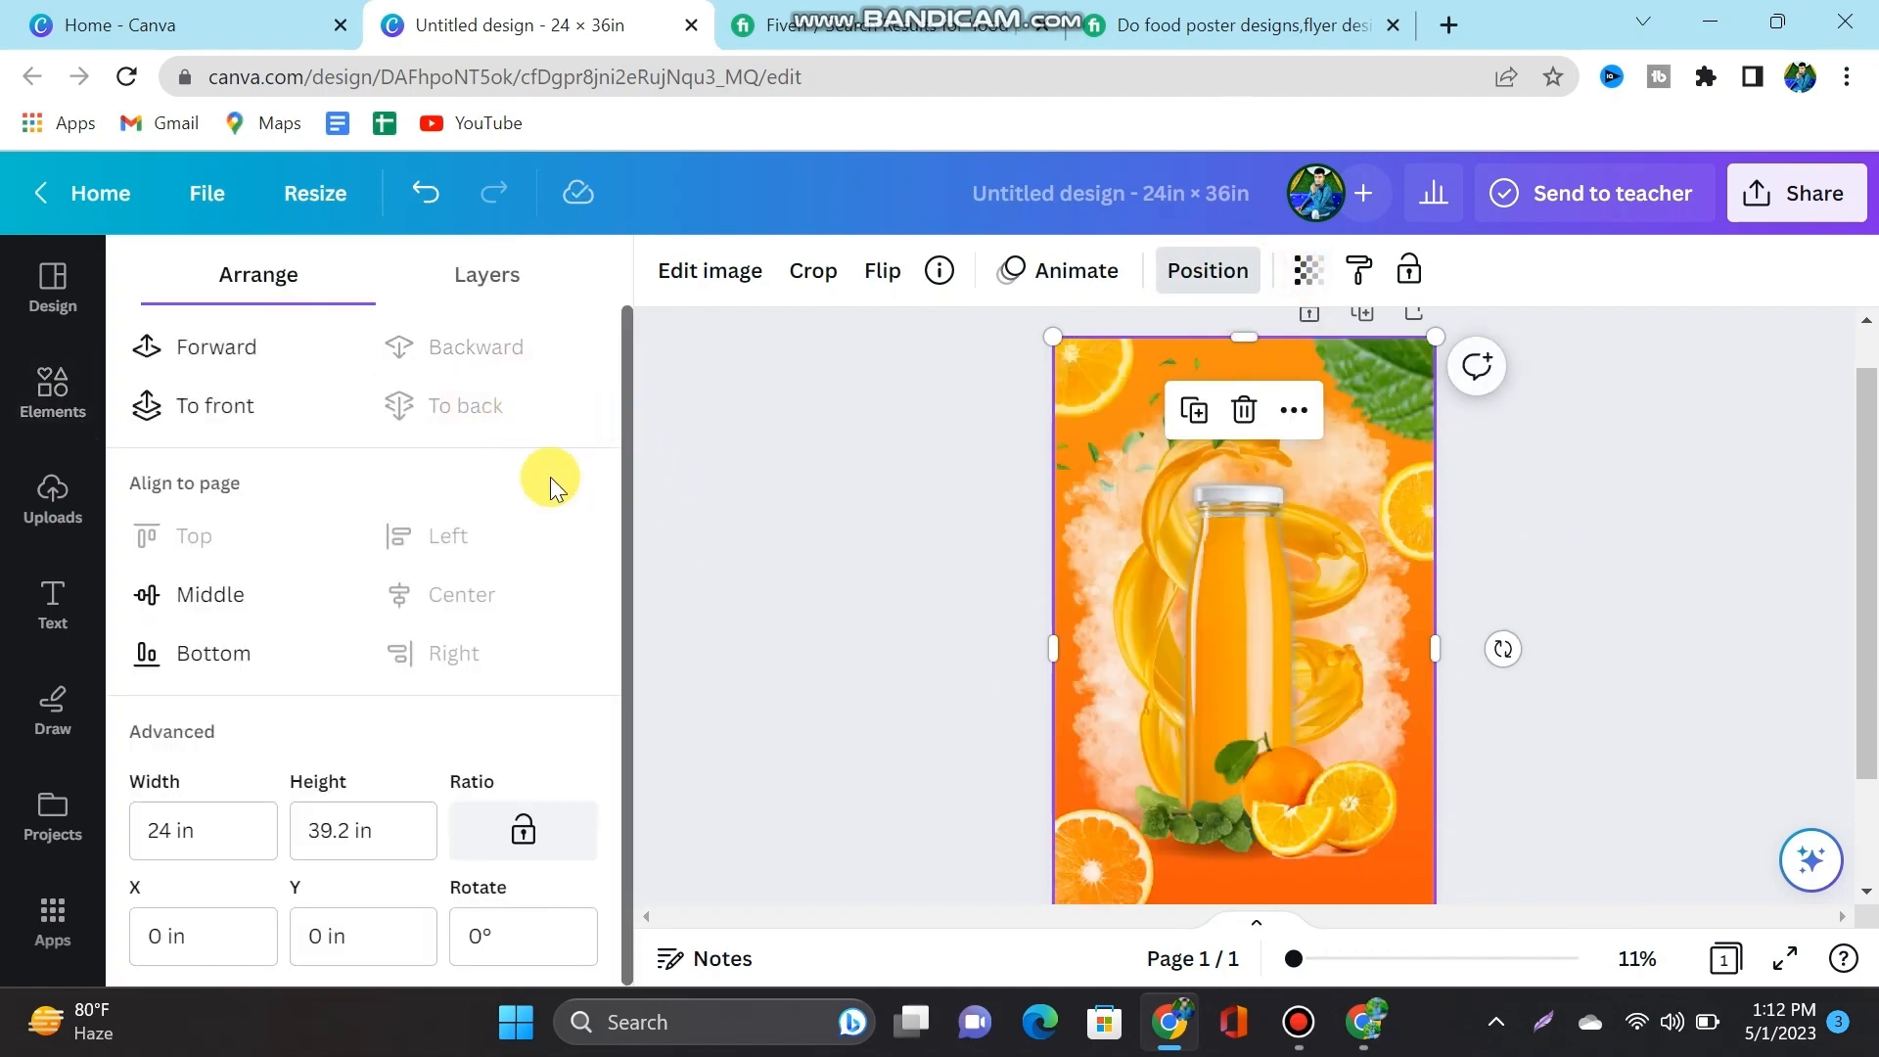
left_click(1311, 272)
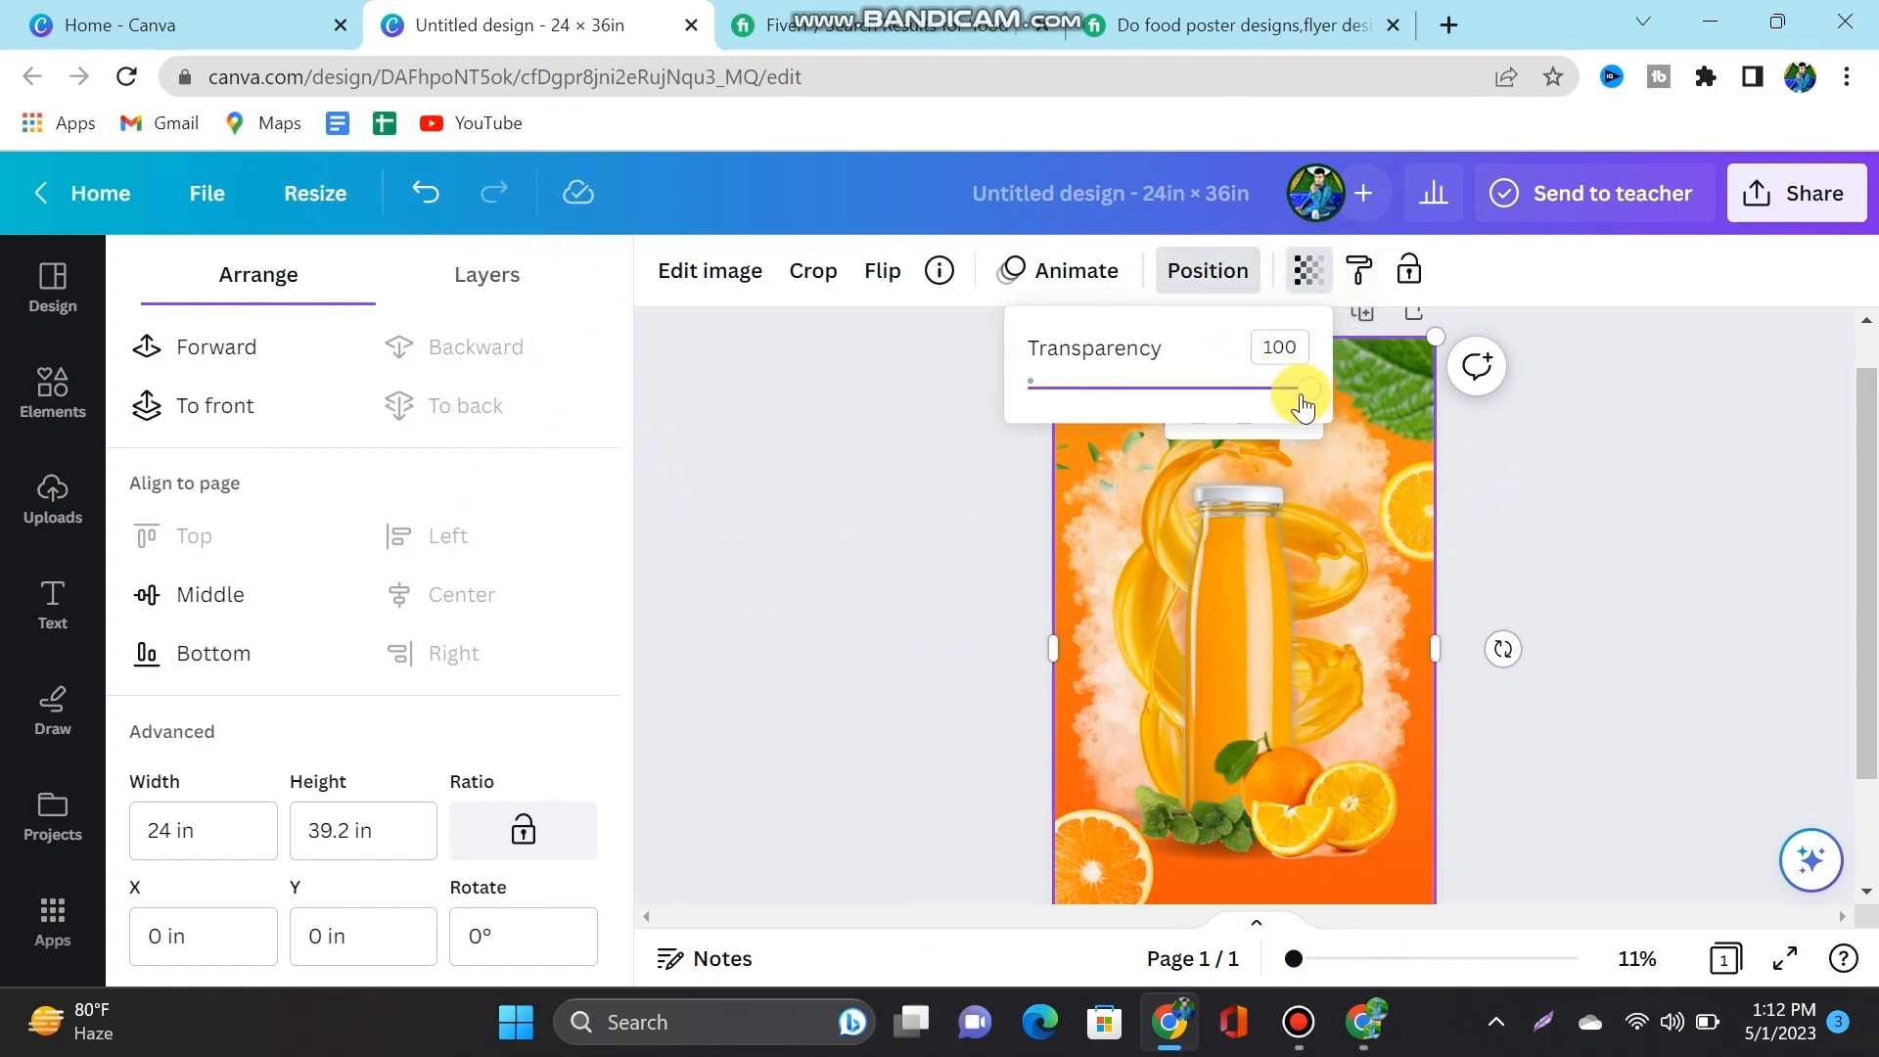
left_click_drag(1311, 394, 1172, 419)
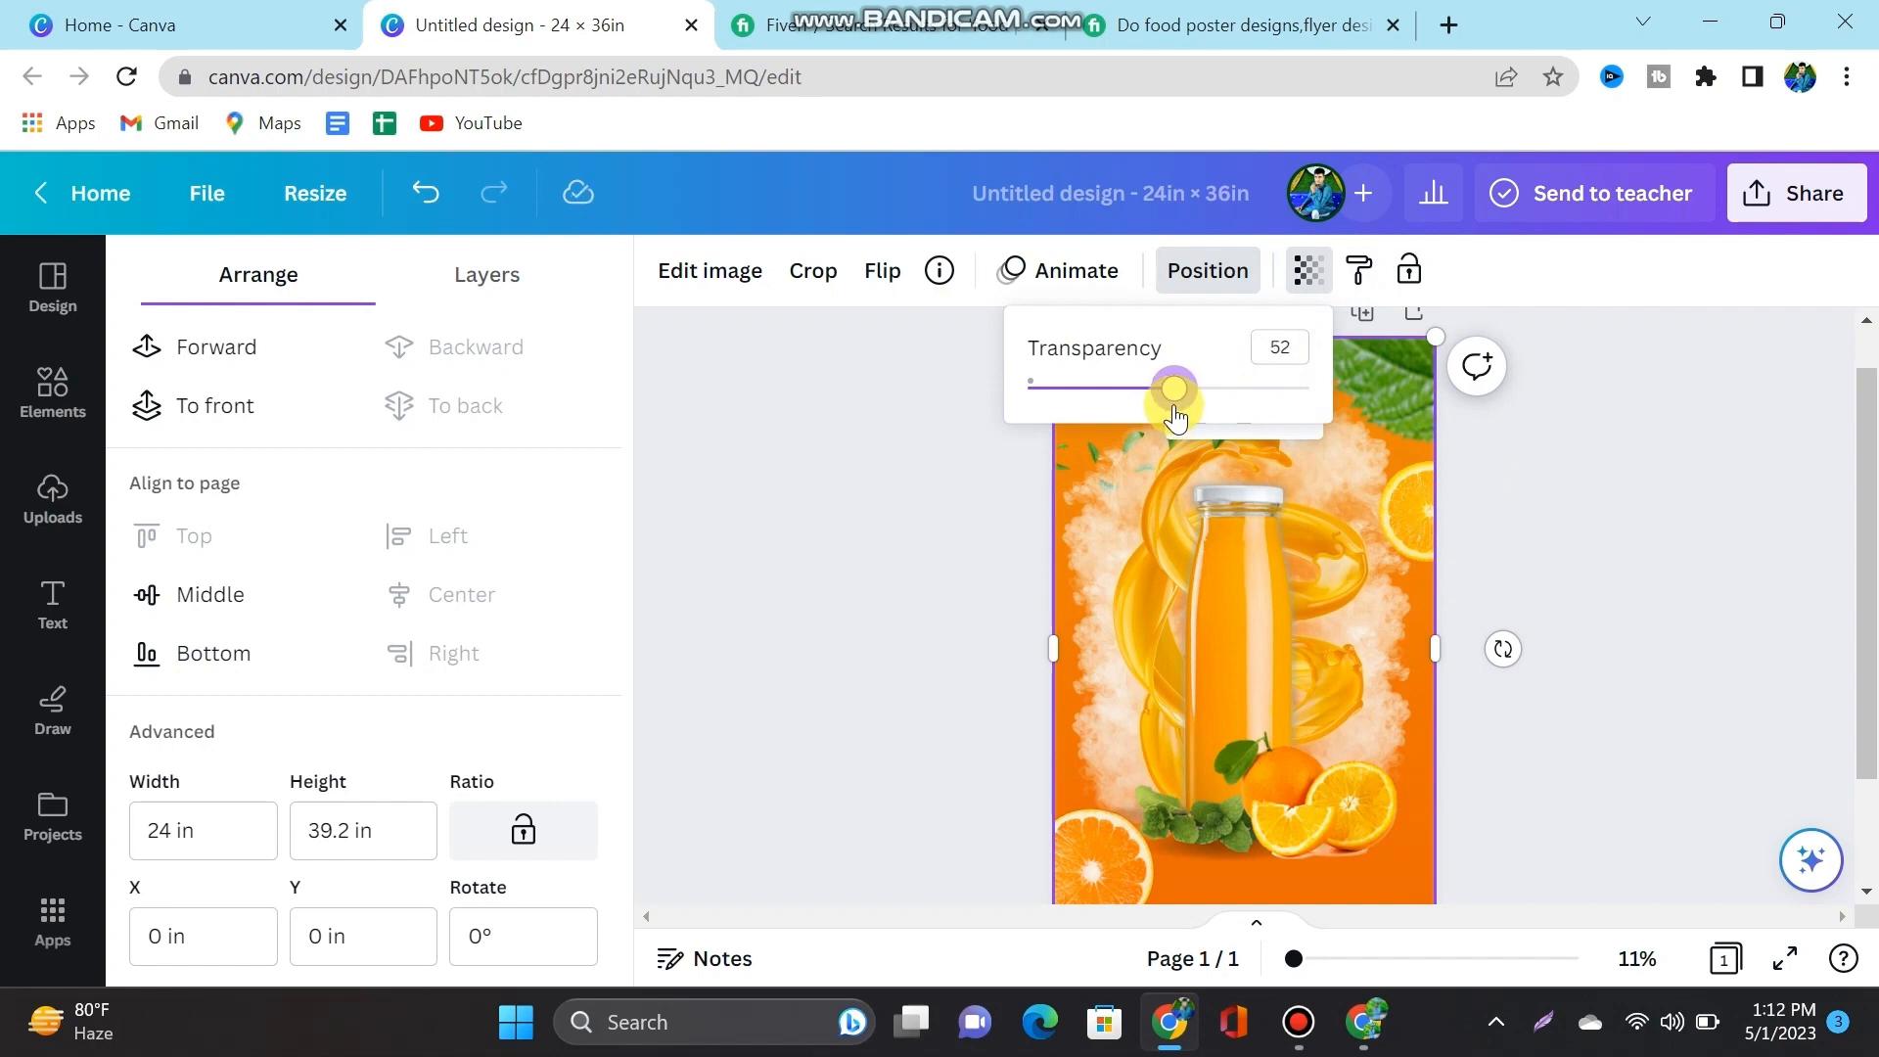
key("Escape")
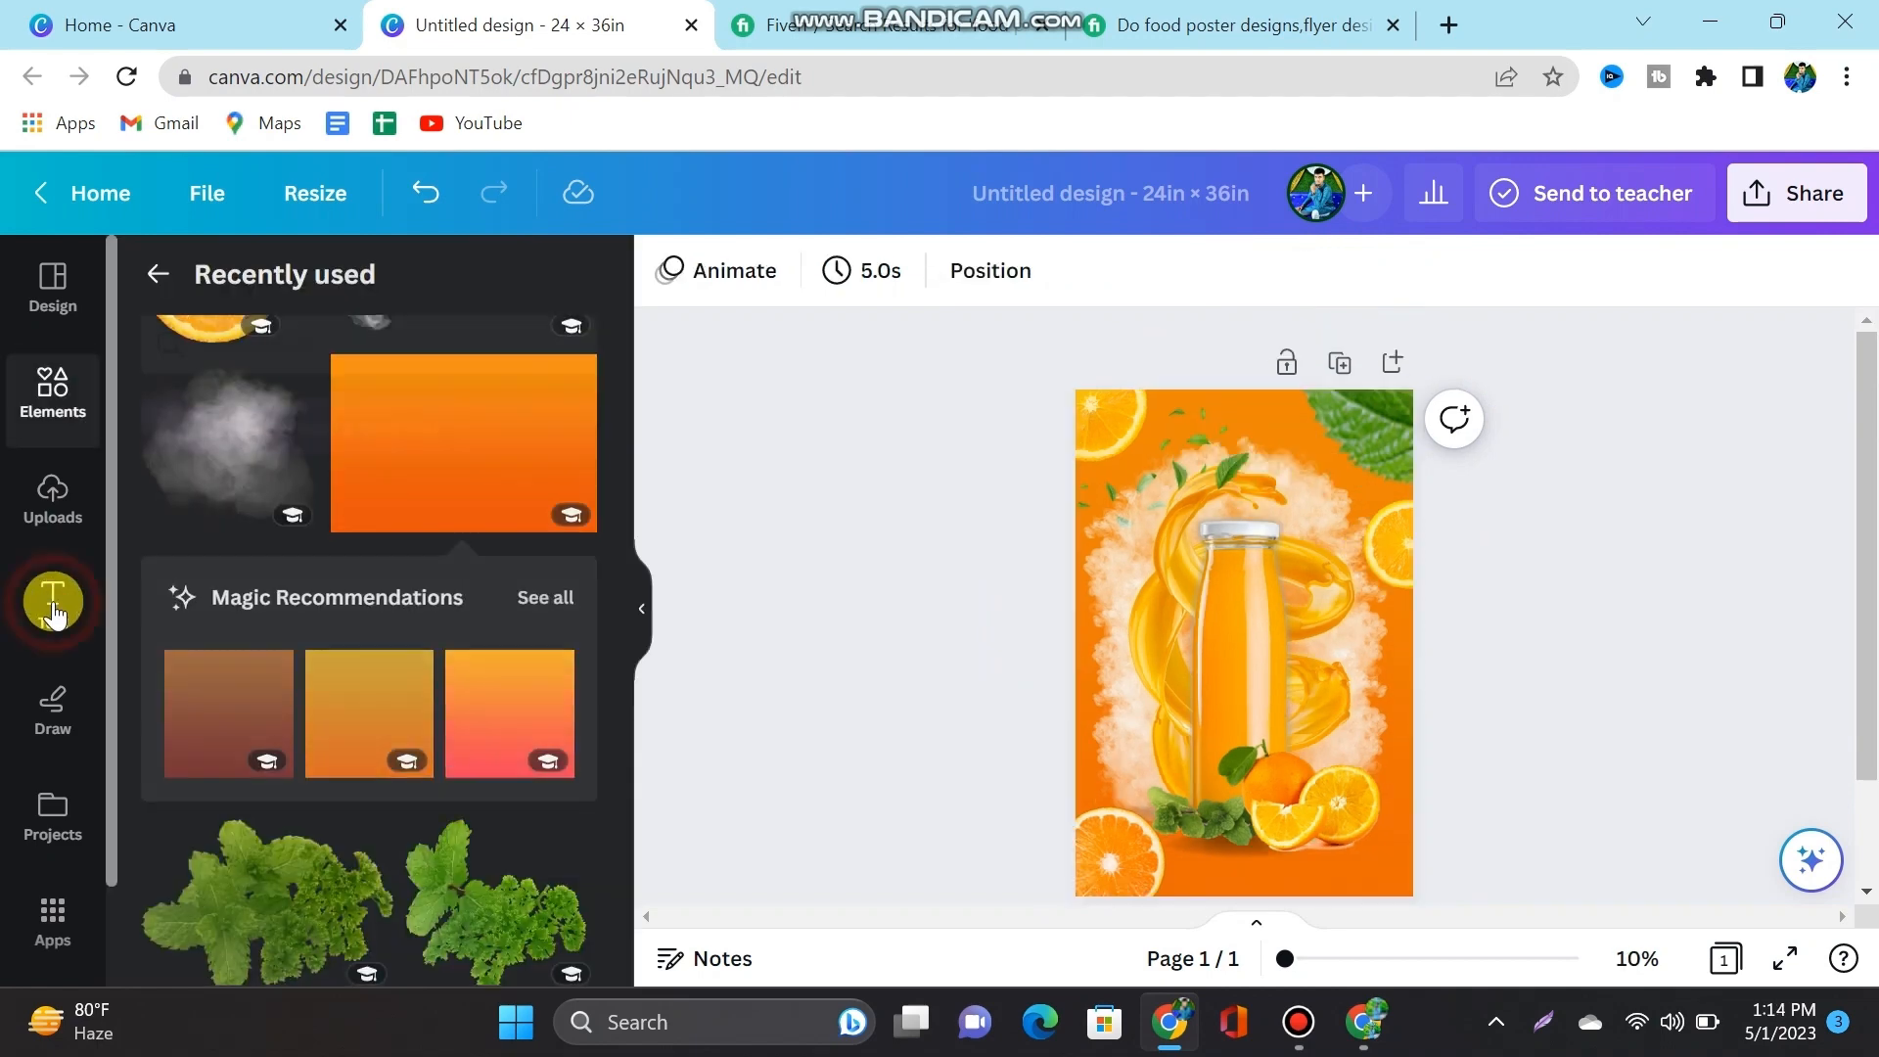
Step: Add a heading in the middle of the poster, enlarge it to size 136 and replace its text with "ORANGE"
left_click(52, 595)
left_click(281, 508)
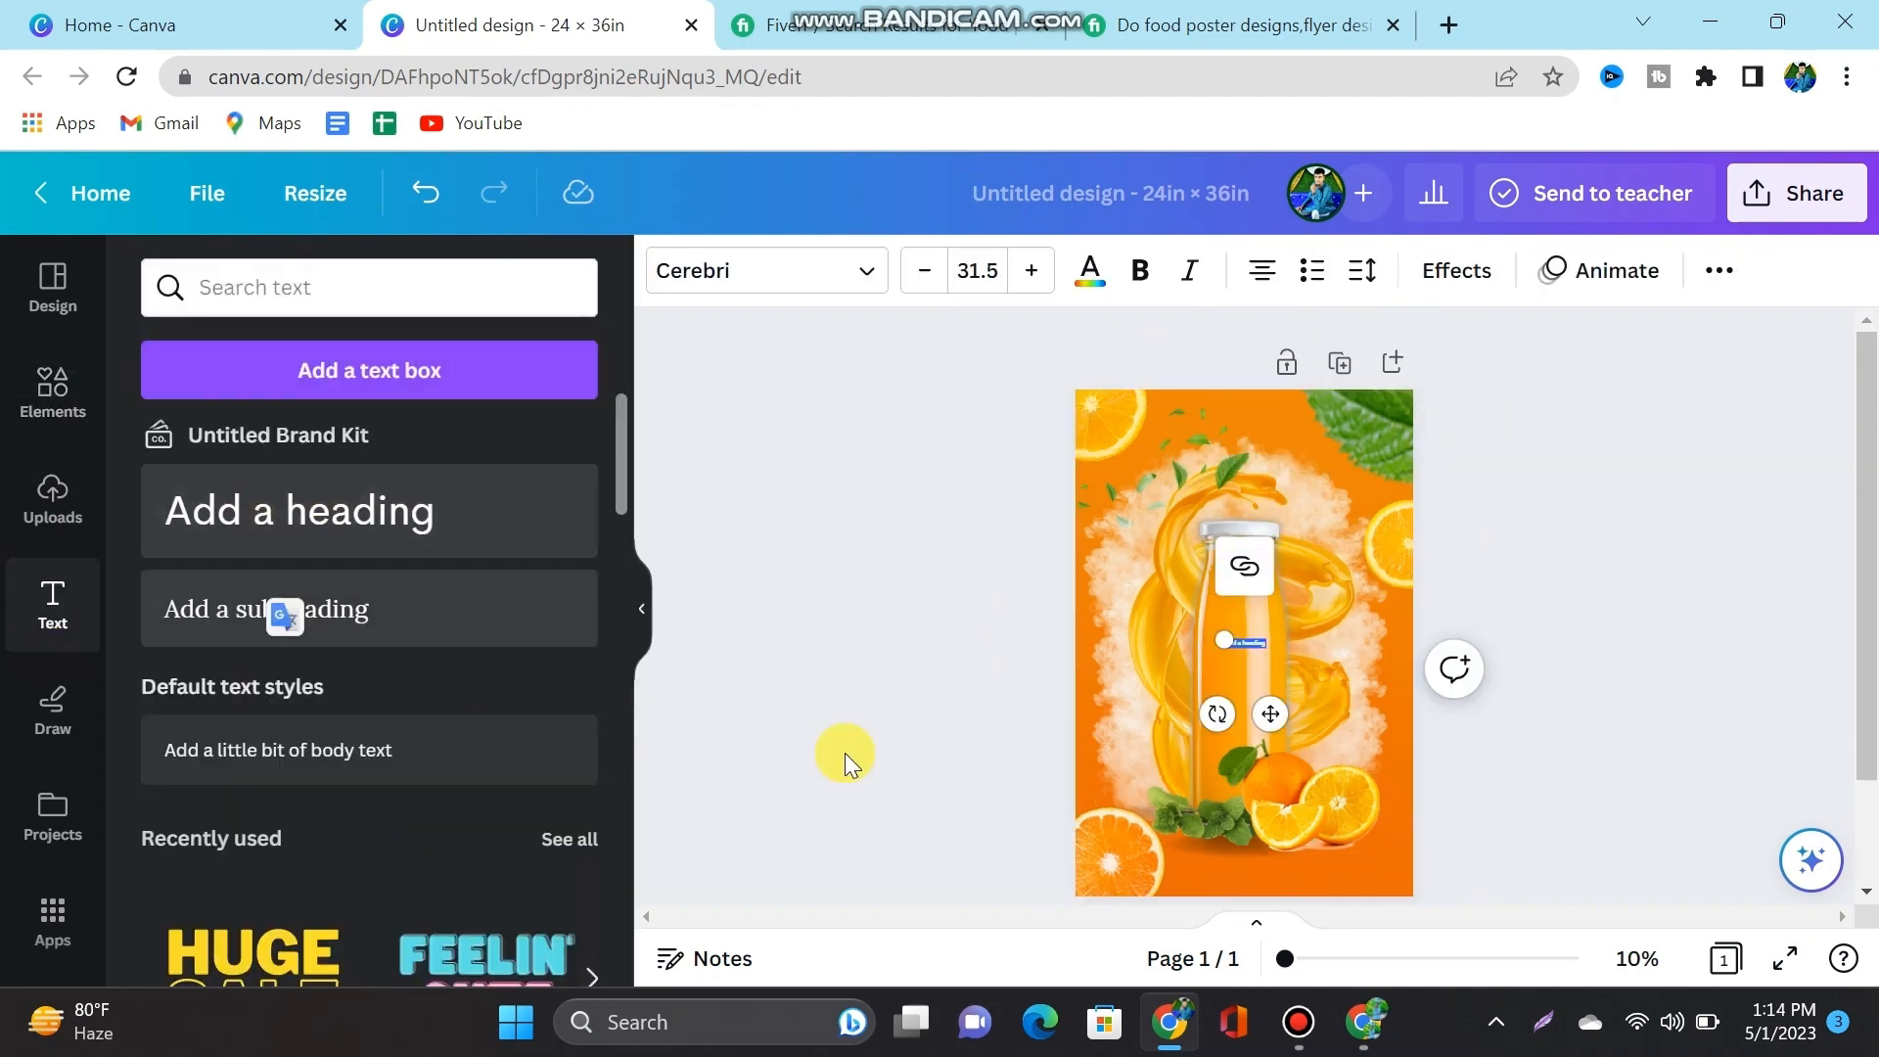
mouse_move(1223, 639)
left_mouse_down()
mouse_move(1091, 619)
mouse_move(1217, 644)
left_mouse_up()
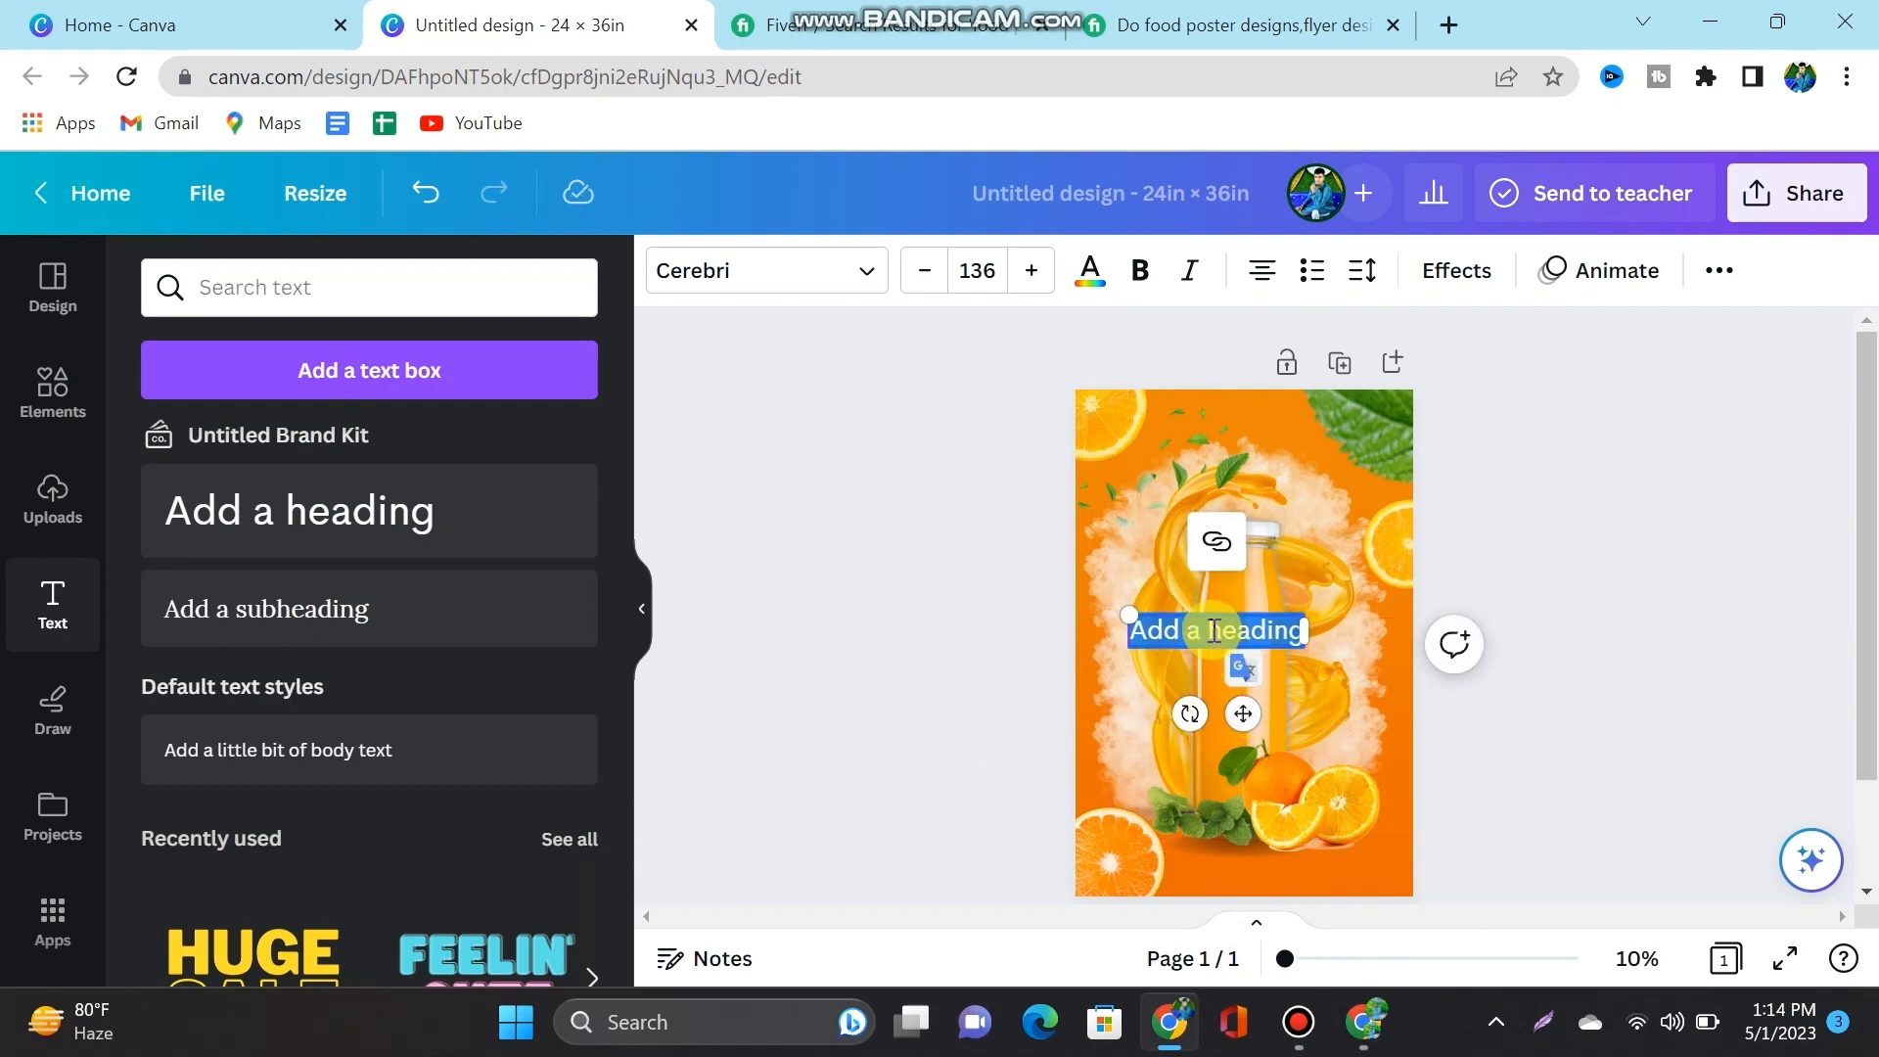
key("BackSpace")
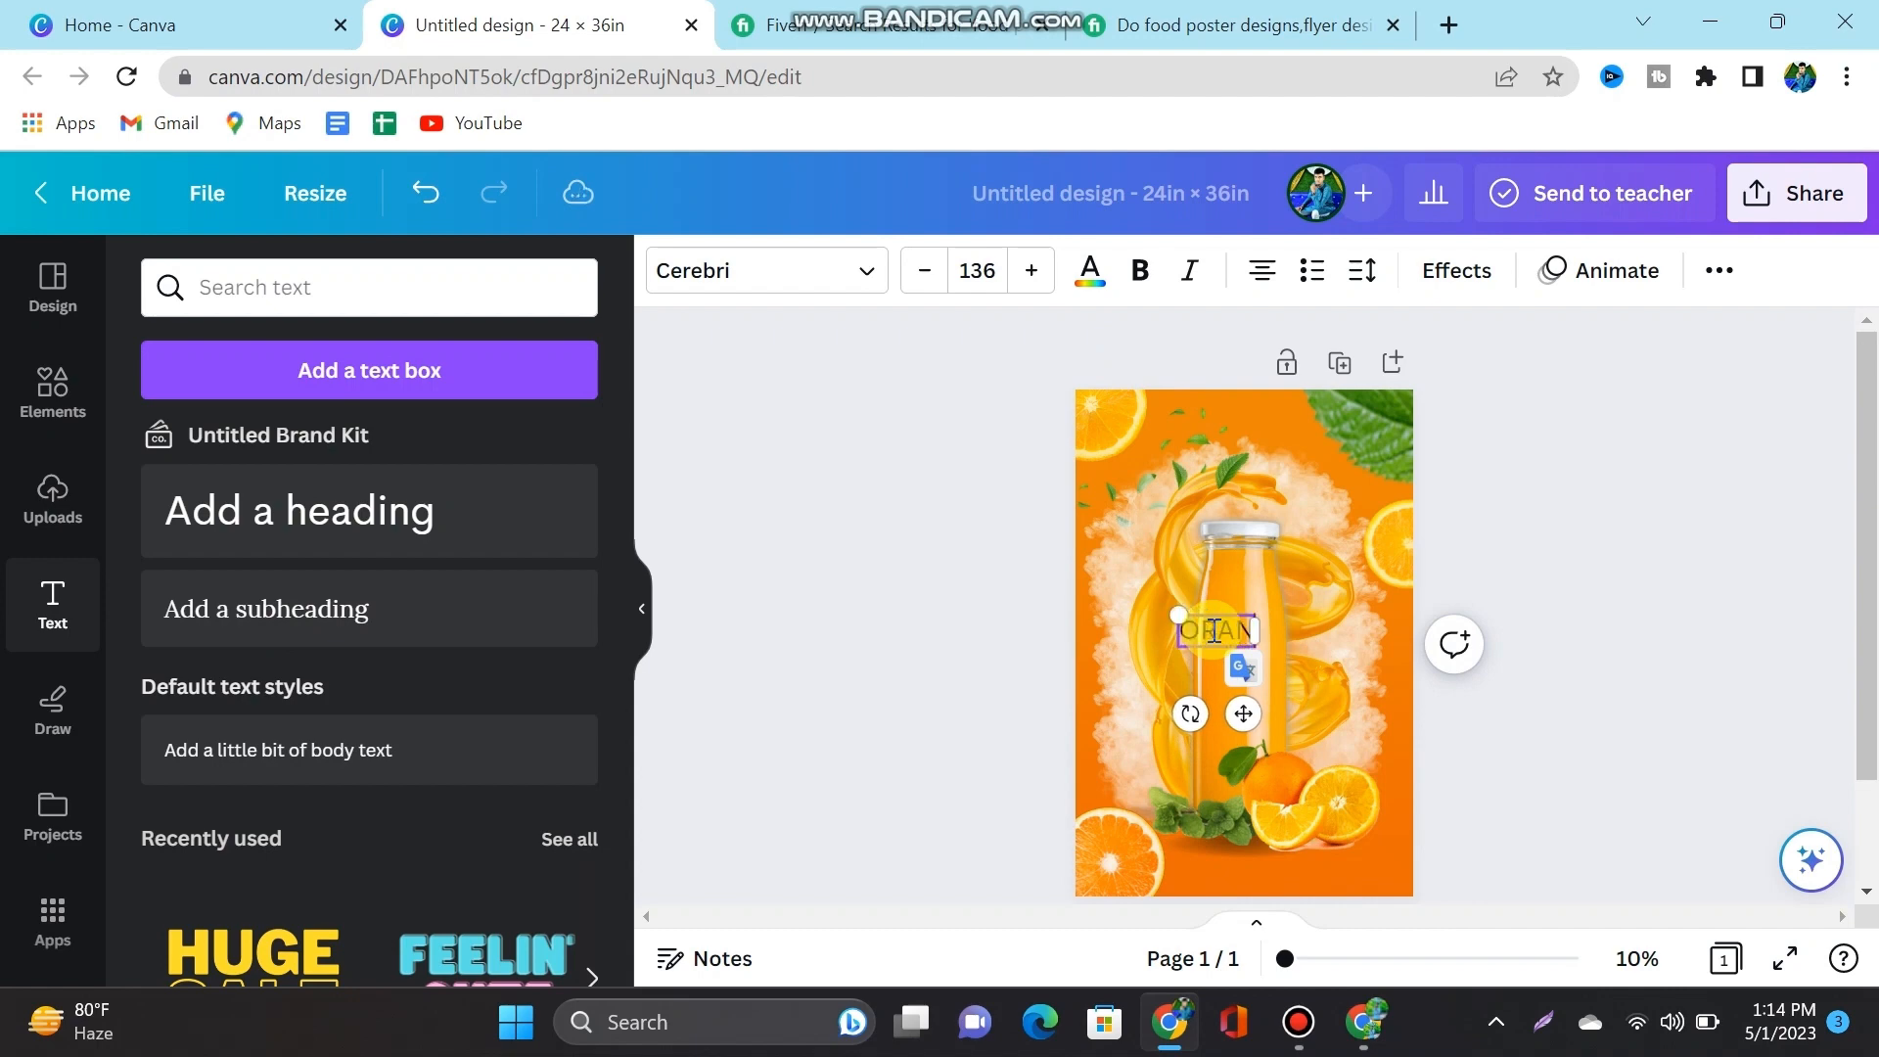
type("ORANGE")
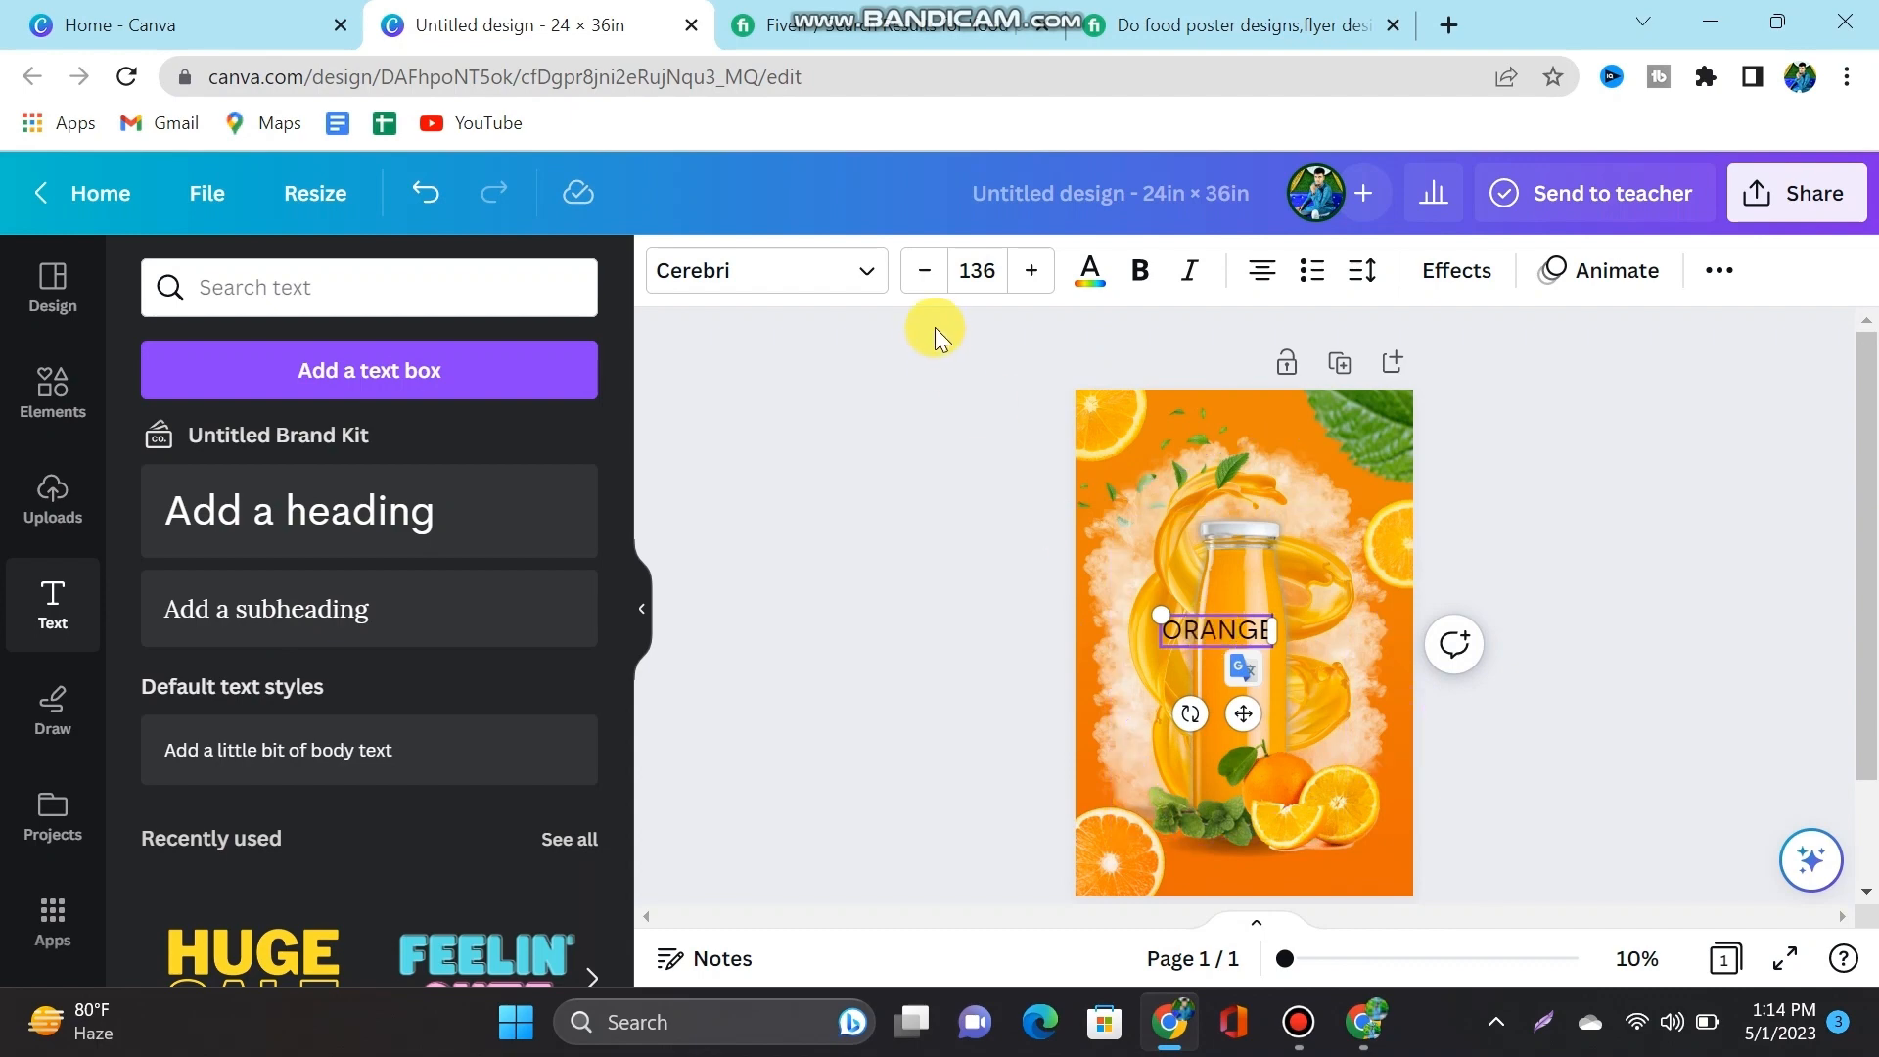
Step: Try the Berkshire Swash font on the ORANGE heading and browse the popular fonts for an alternative
left_click(860, 268)
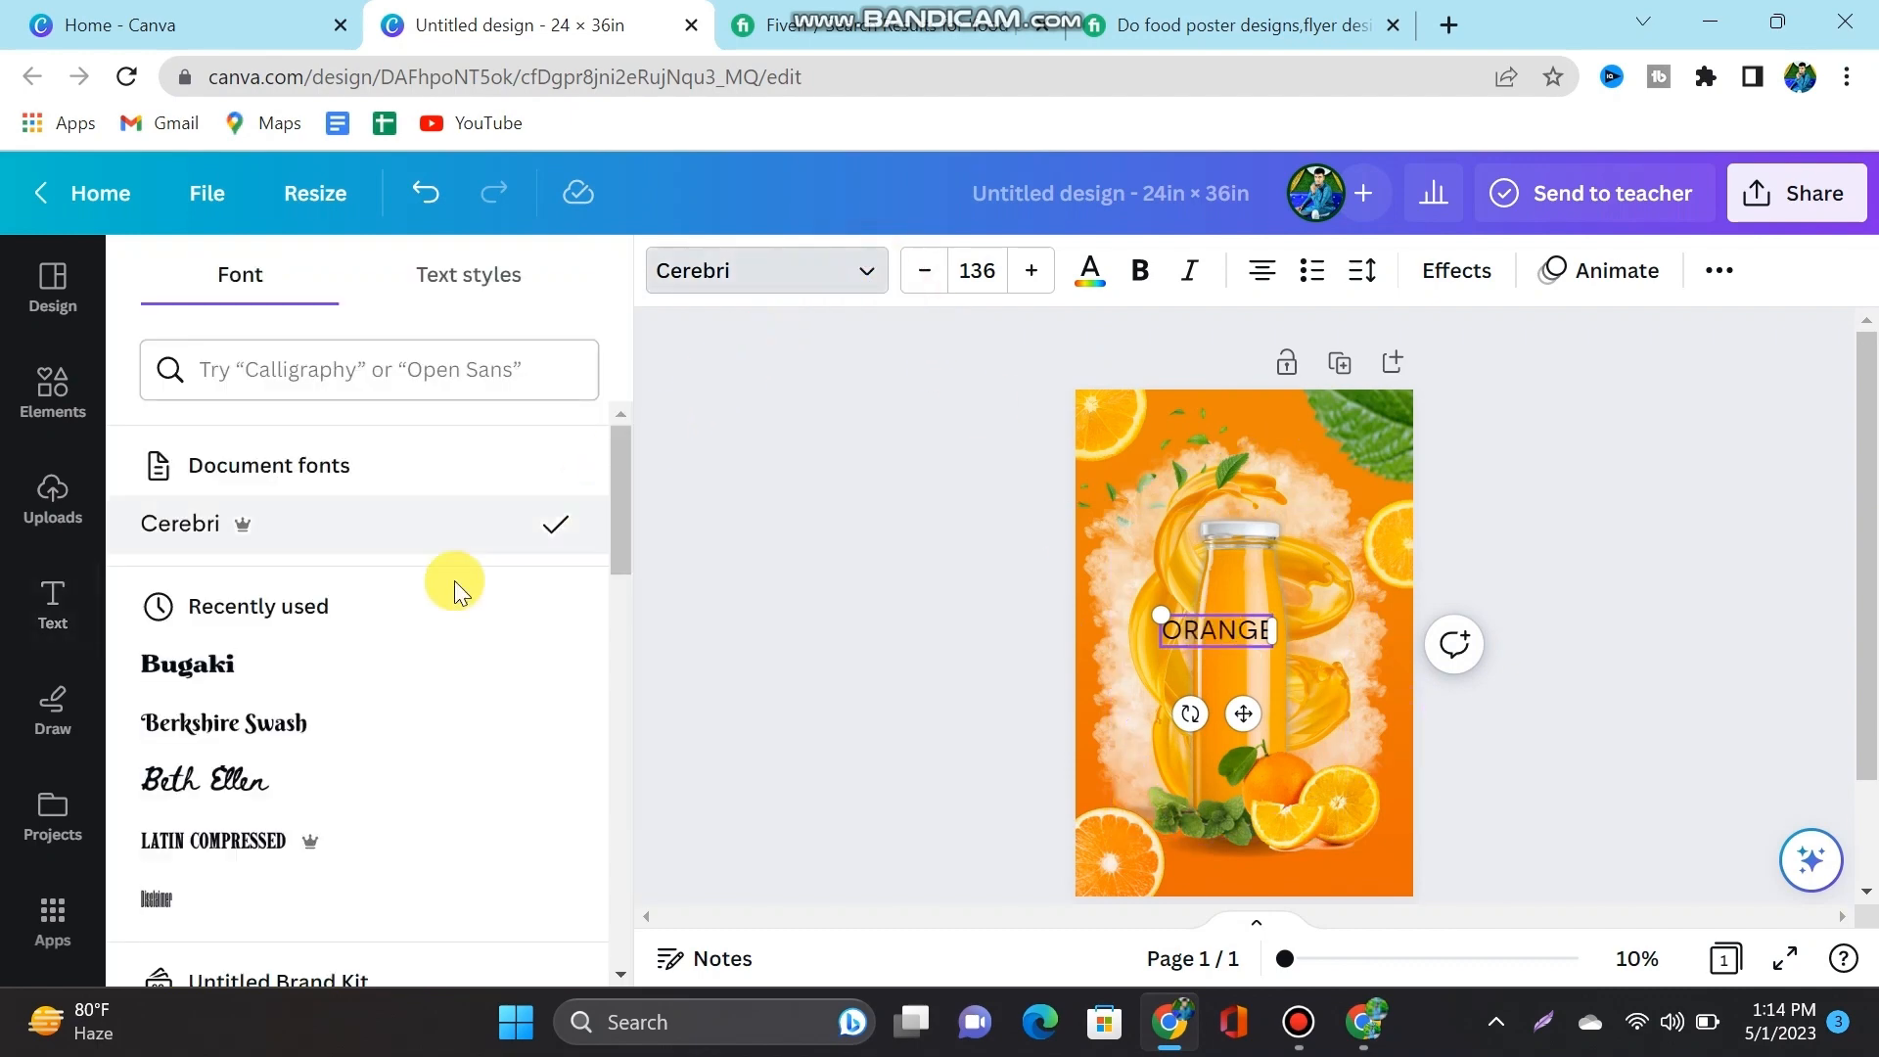
left_click(265, 726)
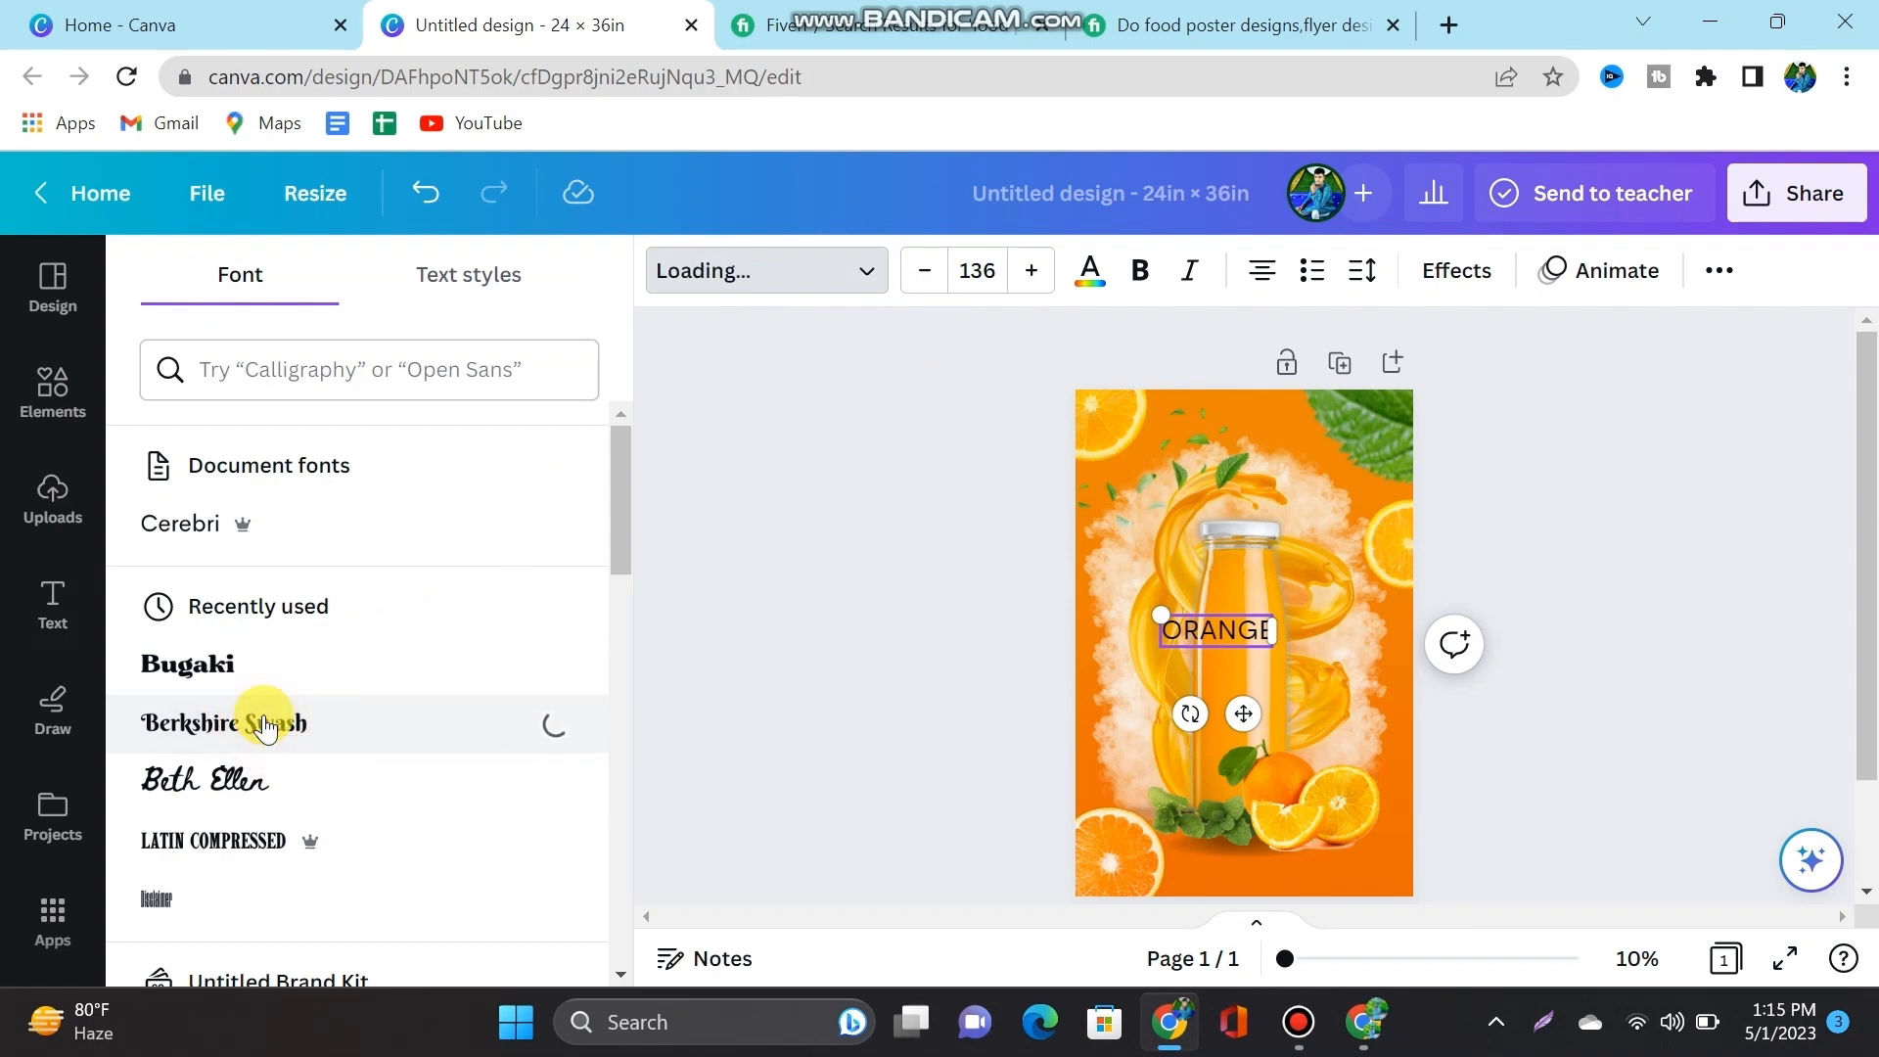
scroll(210, 751, "down", 5)
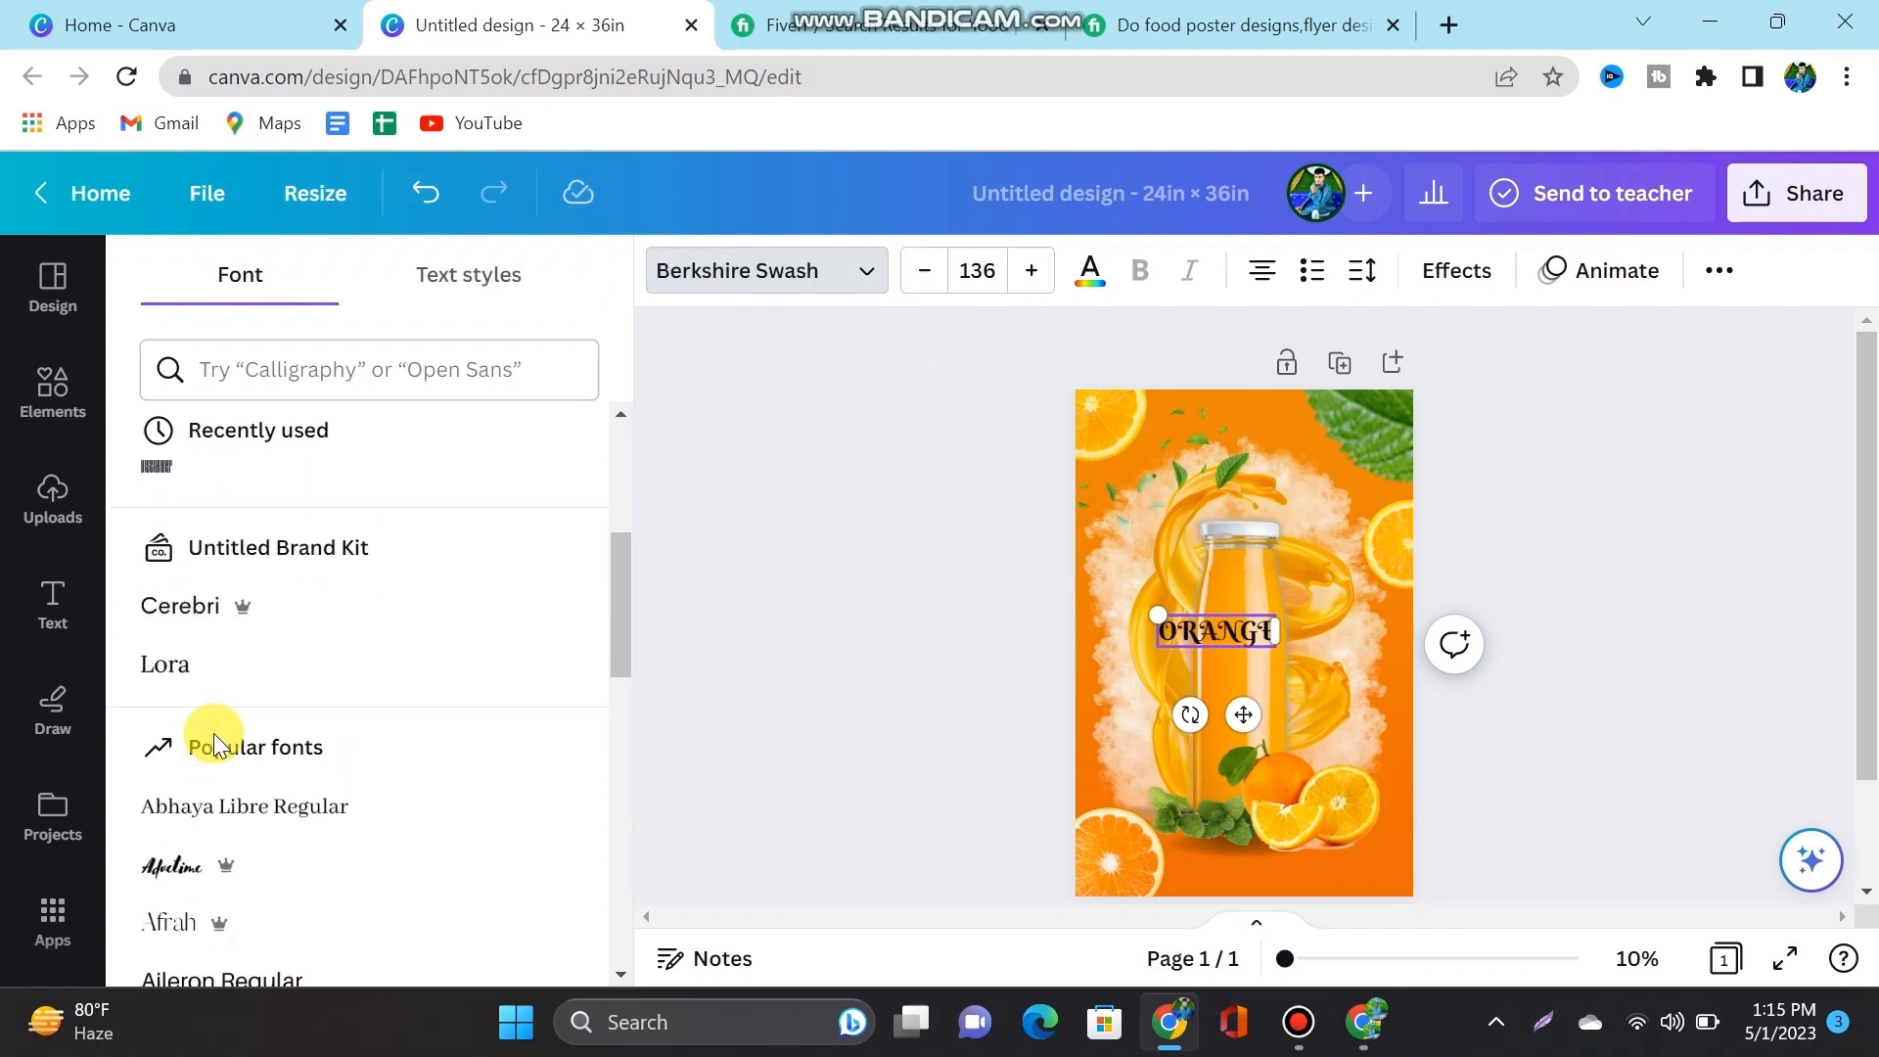
scroll(216, 746, "down", 2)
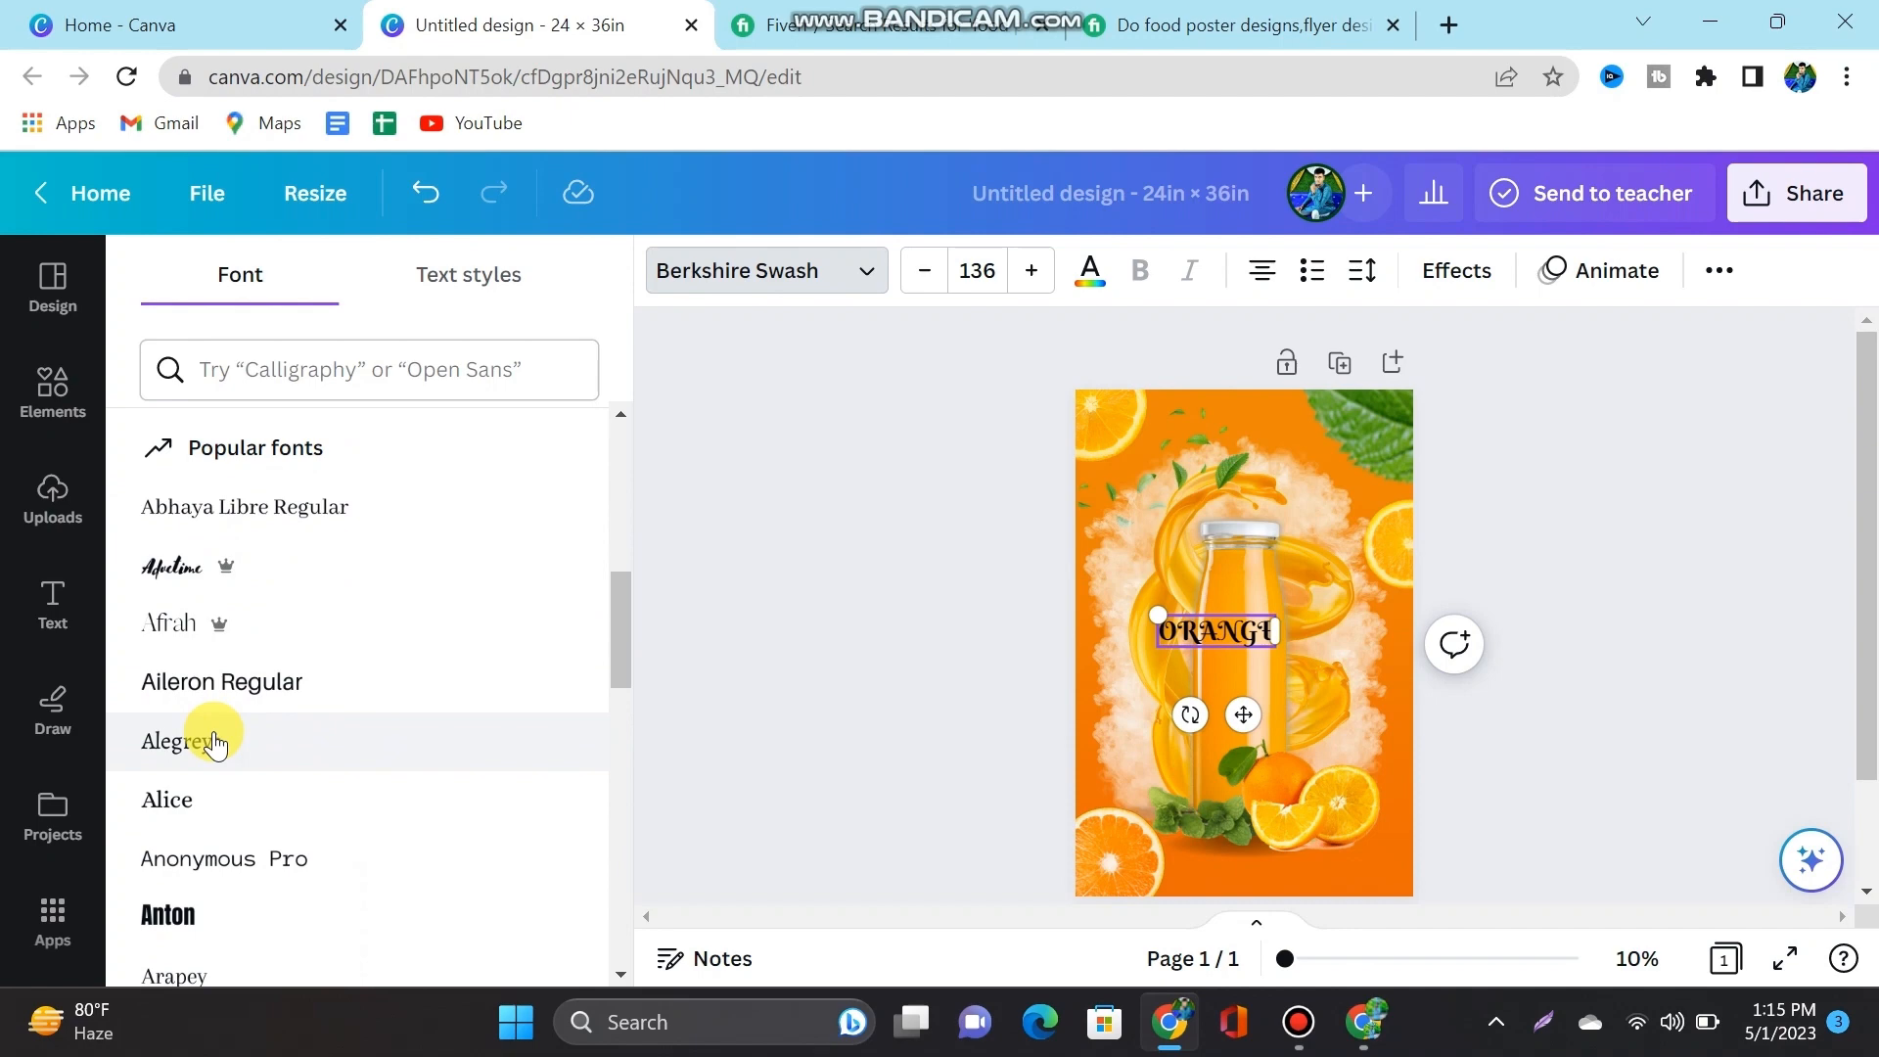
scroll(215, 745, "down", 5)
scroll(215, 746, "down", 3)
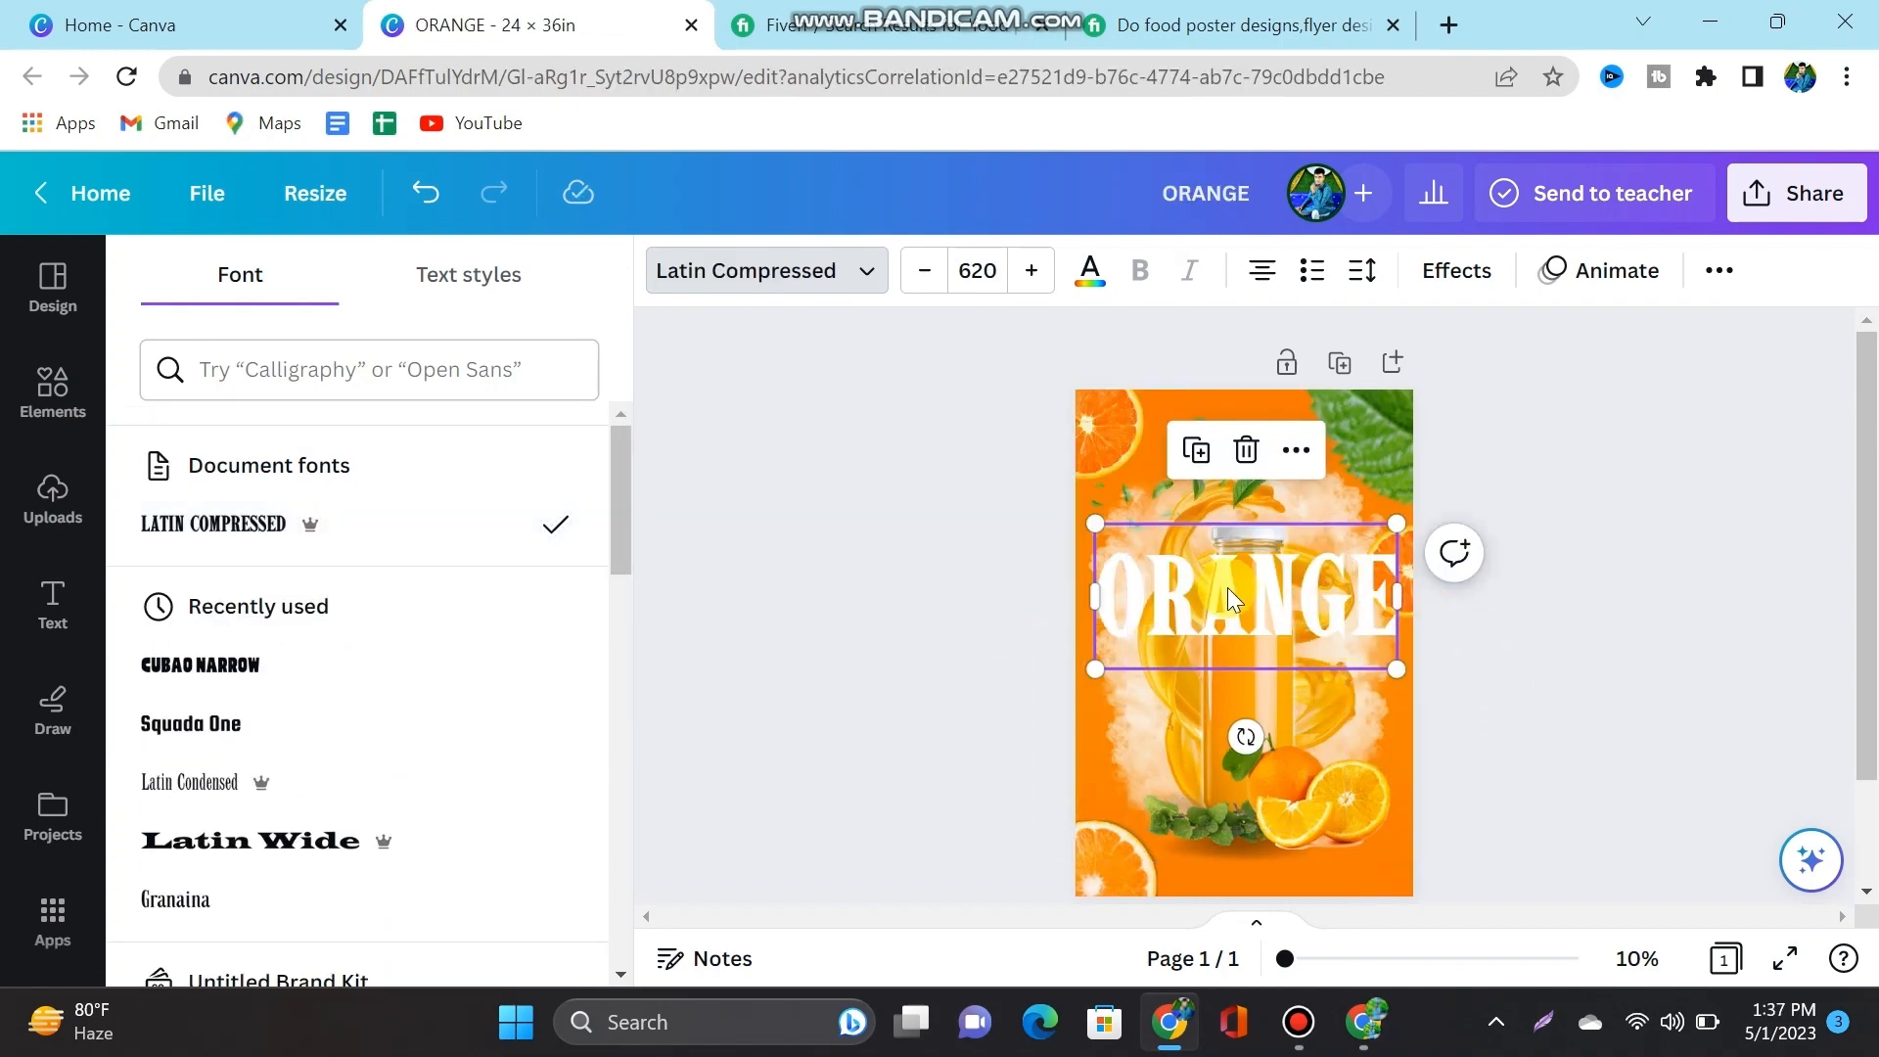
Step: Send the white ORANGE heading backward behind the juice bottle and move it up so it sits around the bottle cap
left_click(1720, 273)
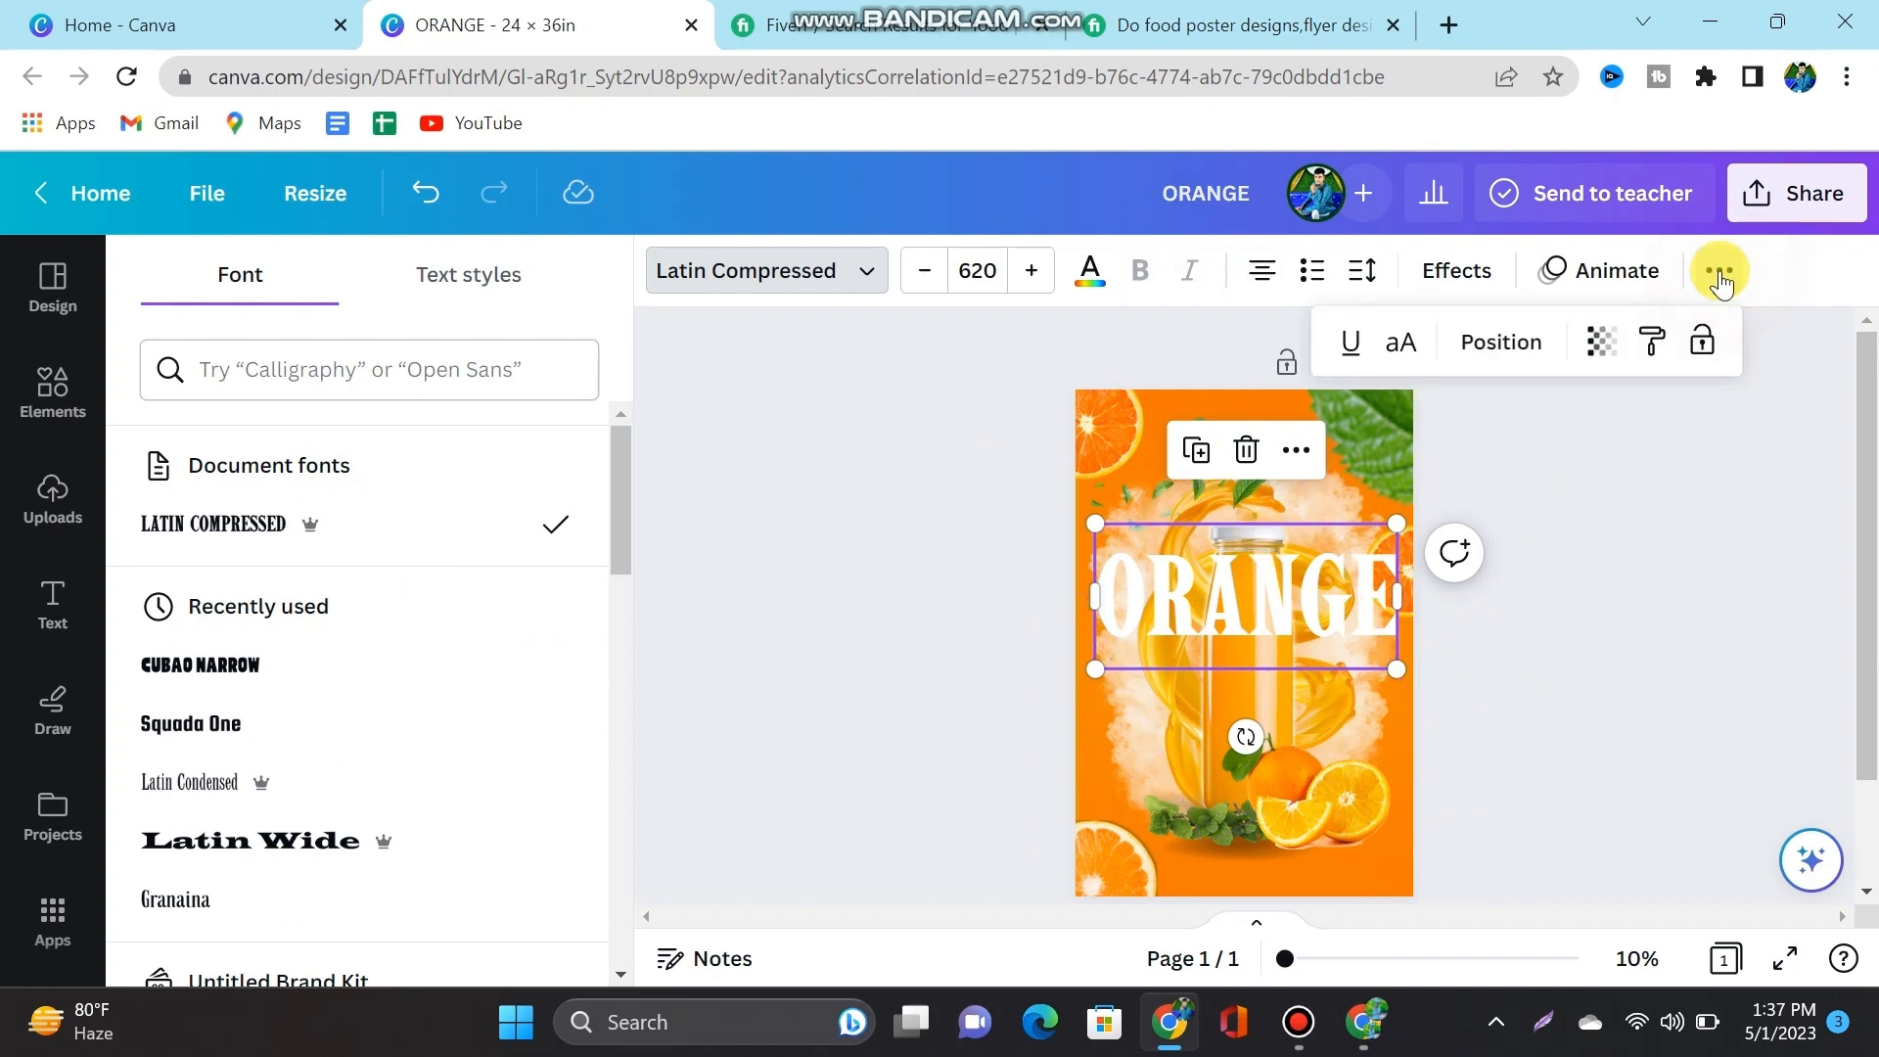
left_click(1504, 364)
left_click(470, 359)
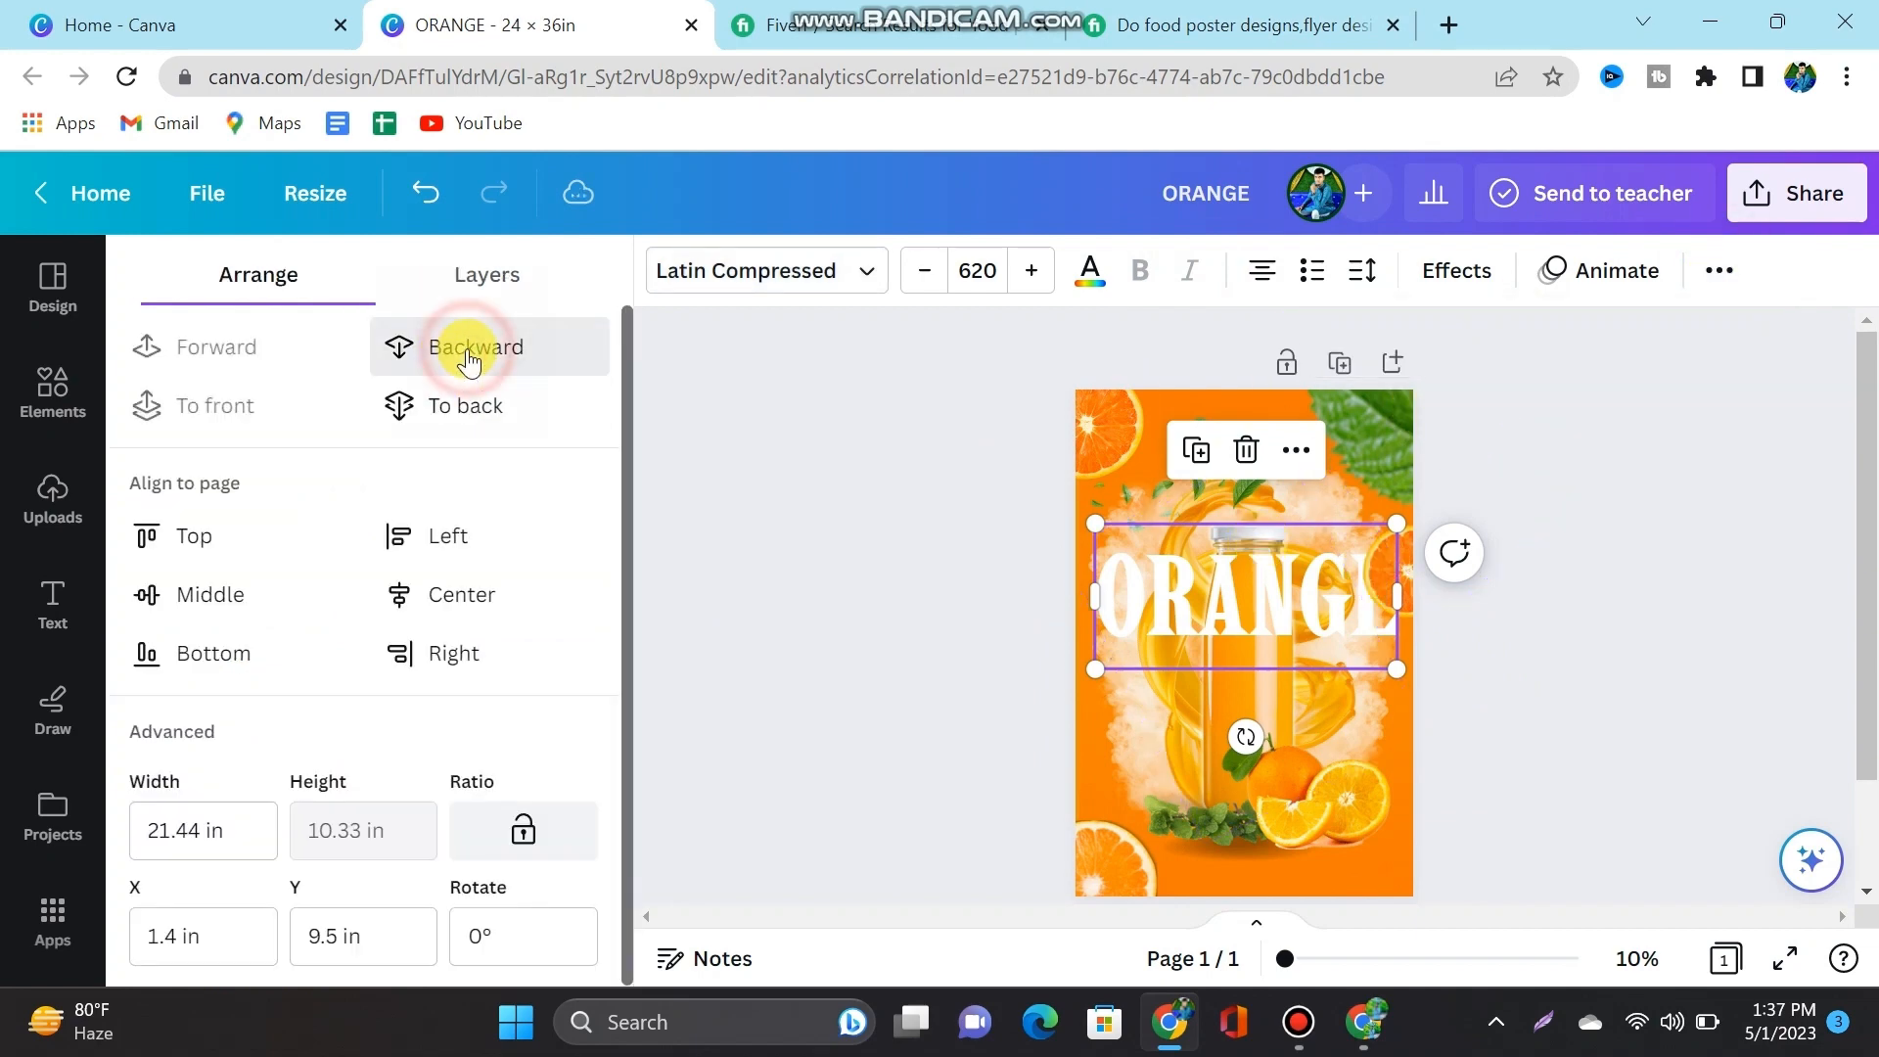
left_click(470, 358)
left_click(470, 358)
left_click(470, 358)
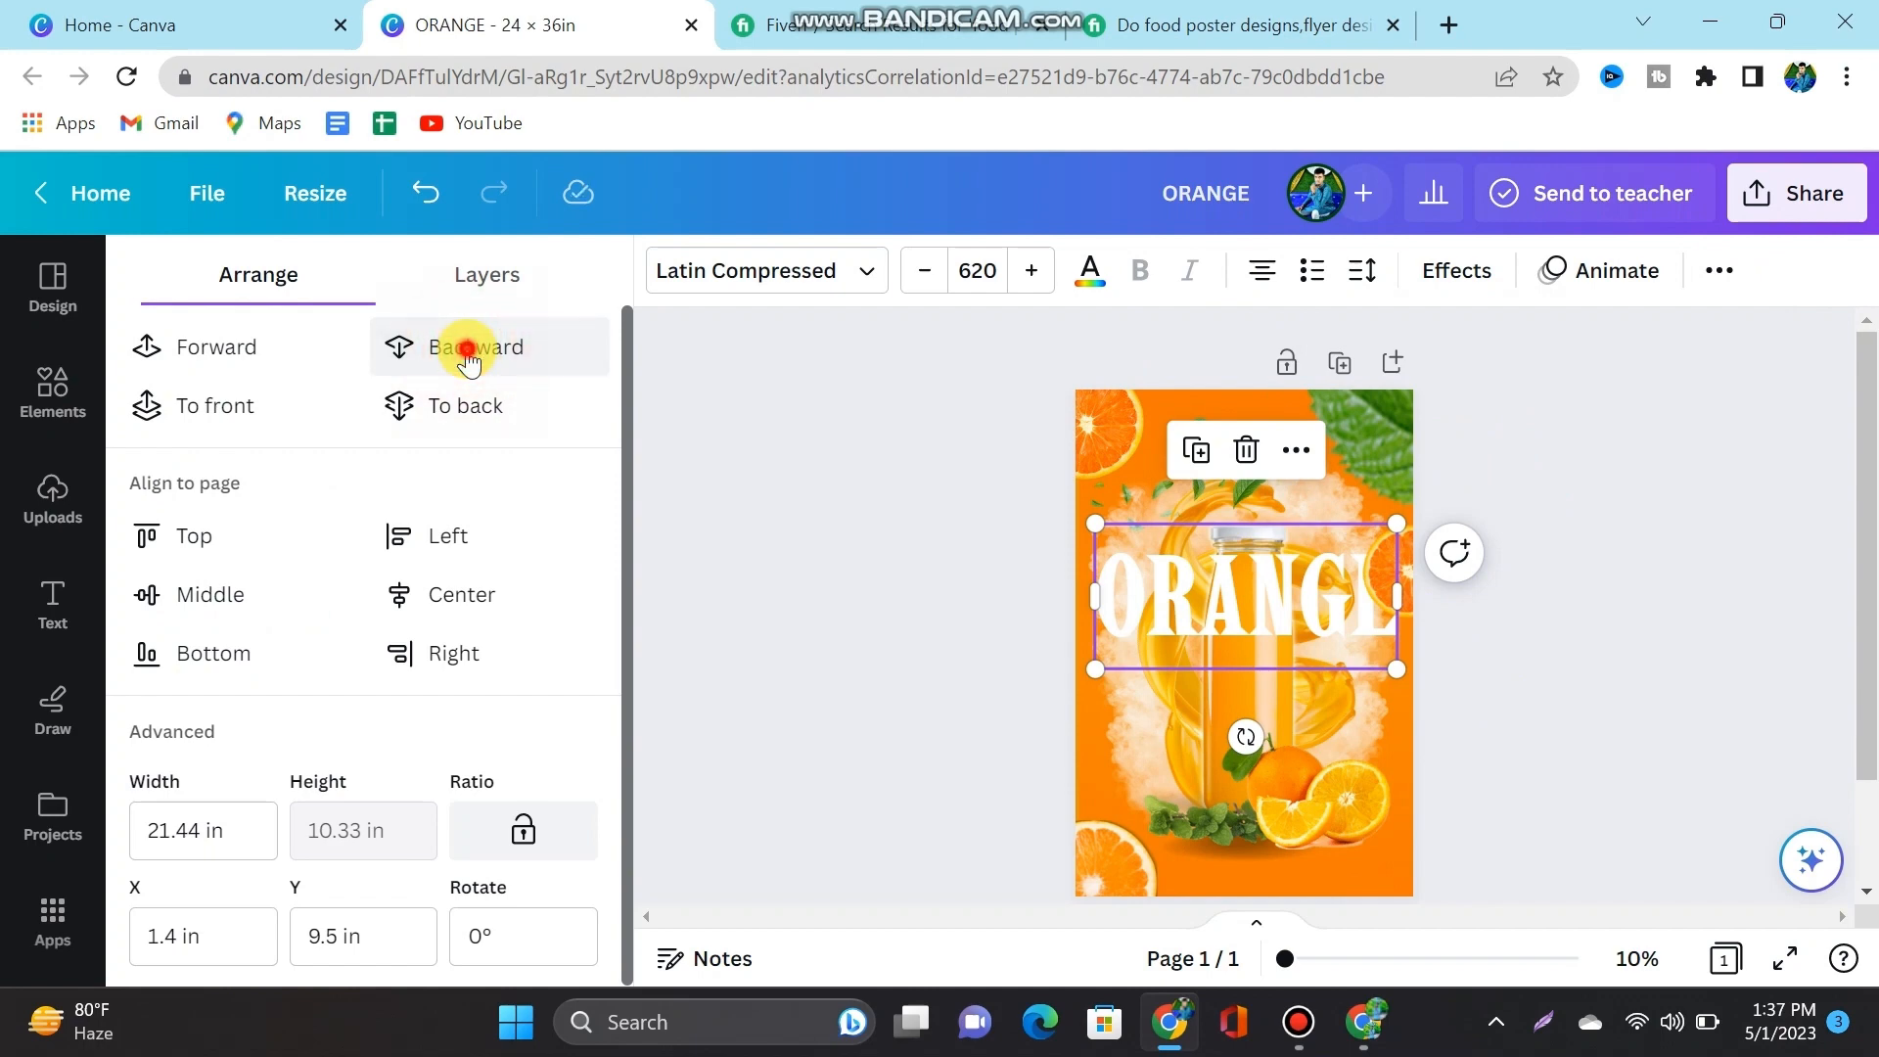
left_click(469, 358)
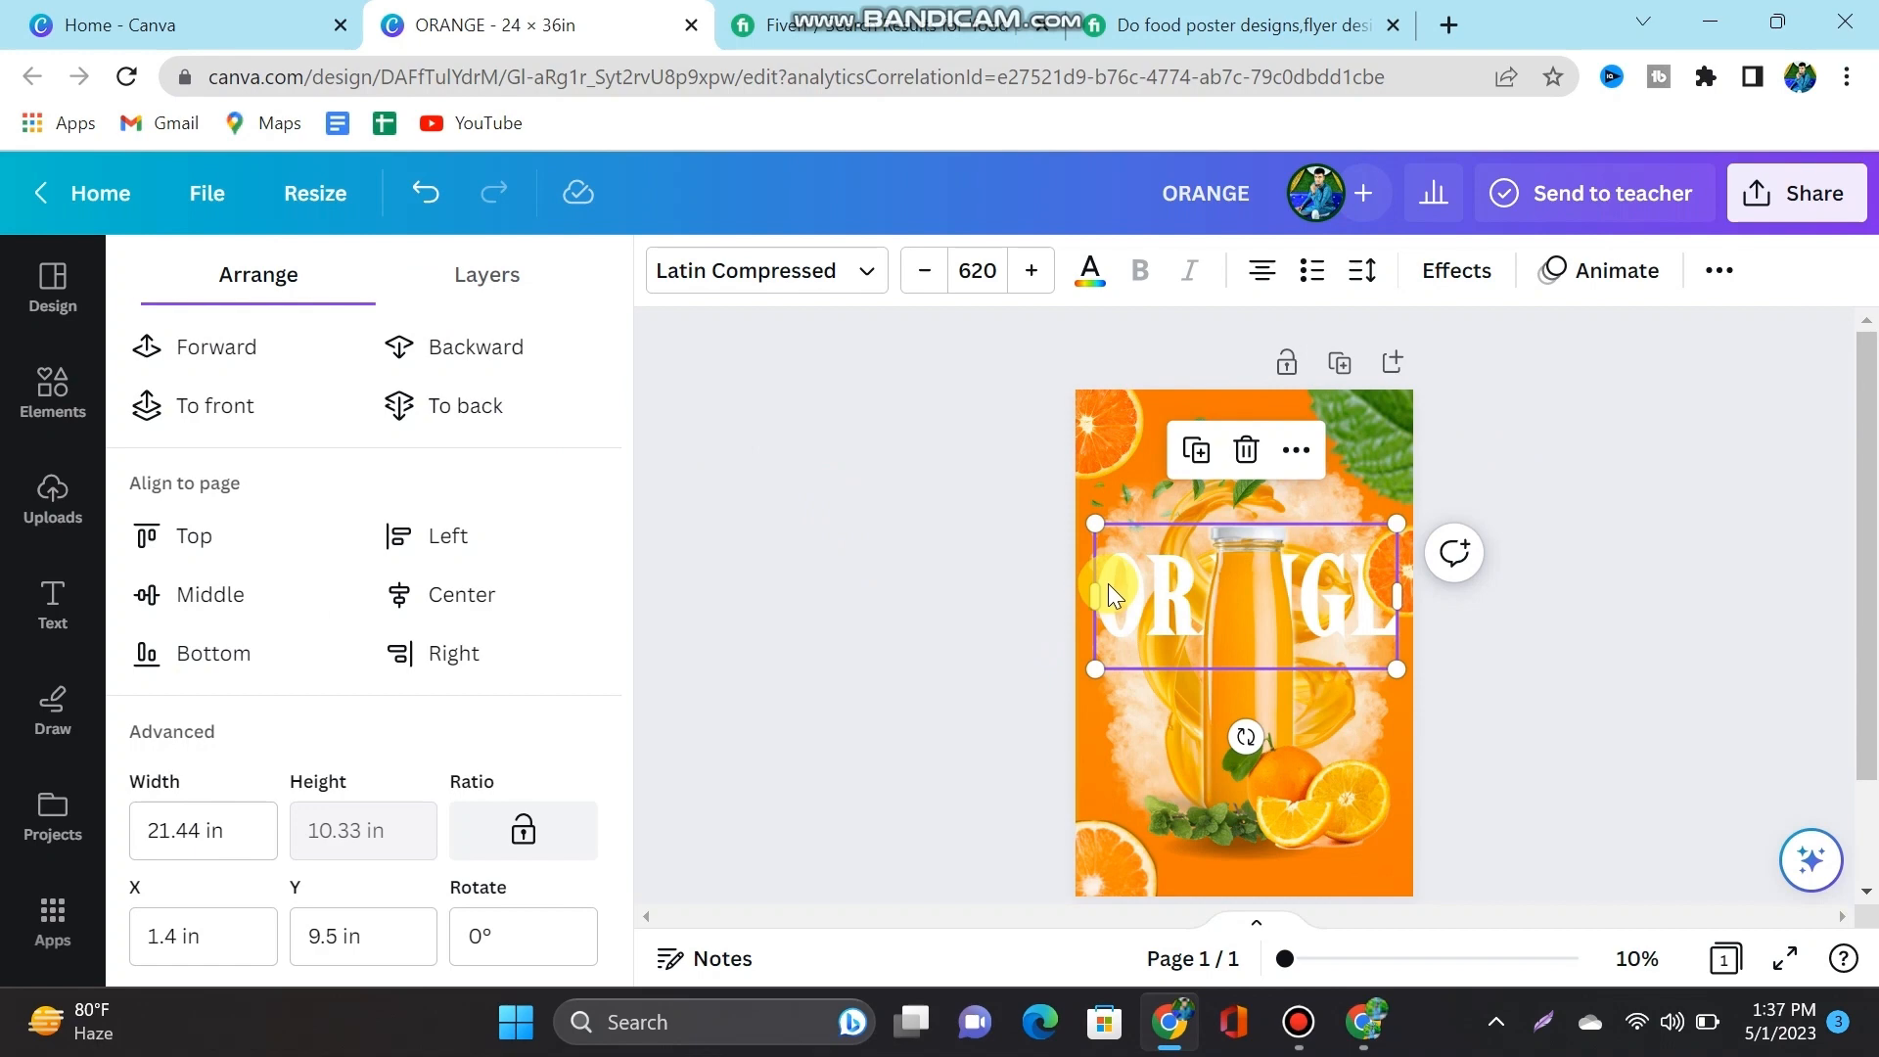
left_click_drag(1114, 595, 1108, 499)
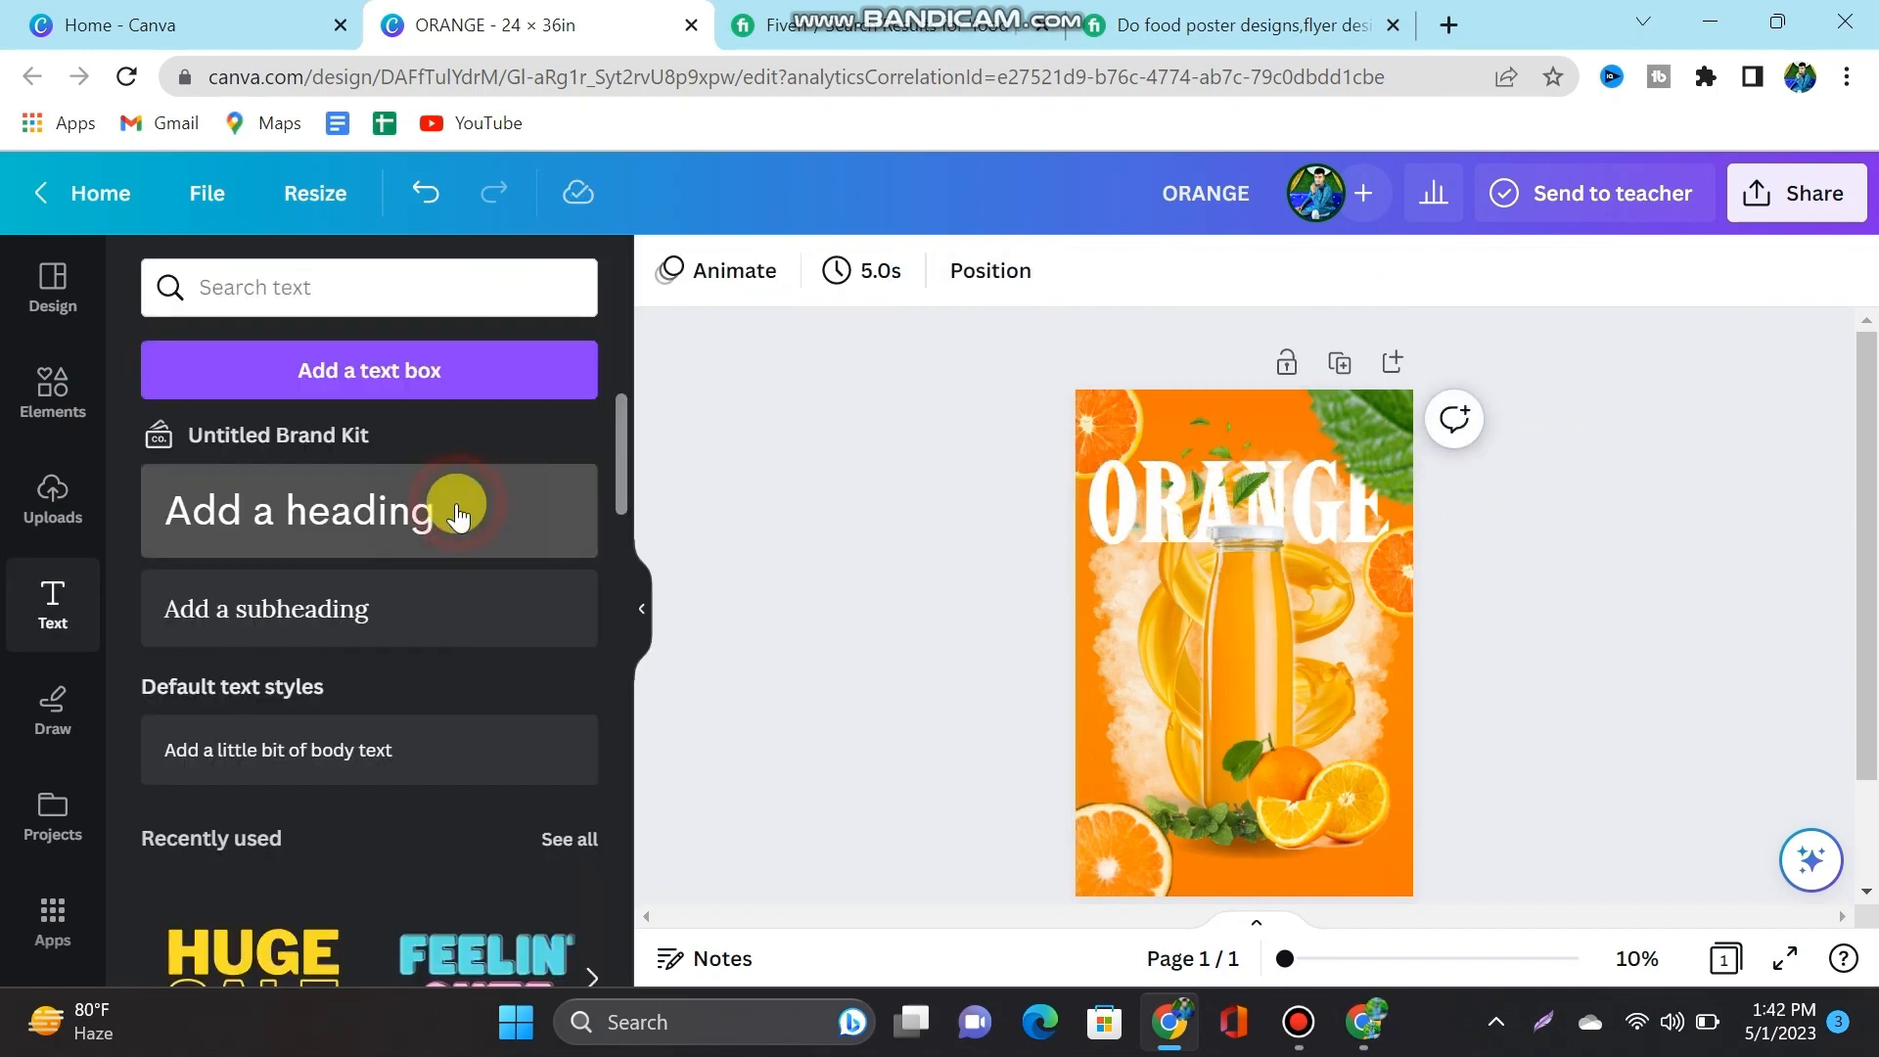
Step: Add another heading over the bottle, enlarge it to size 148 and replace its text with "juice"
left_click(446, 506)
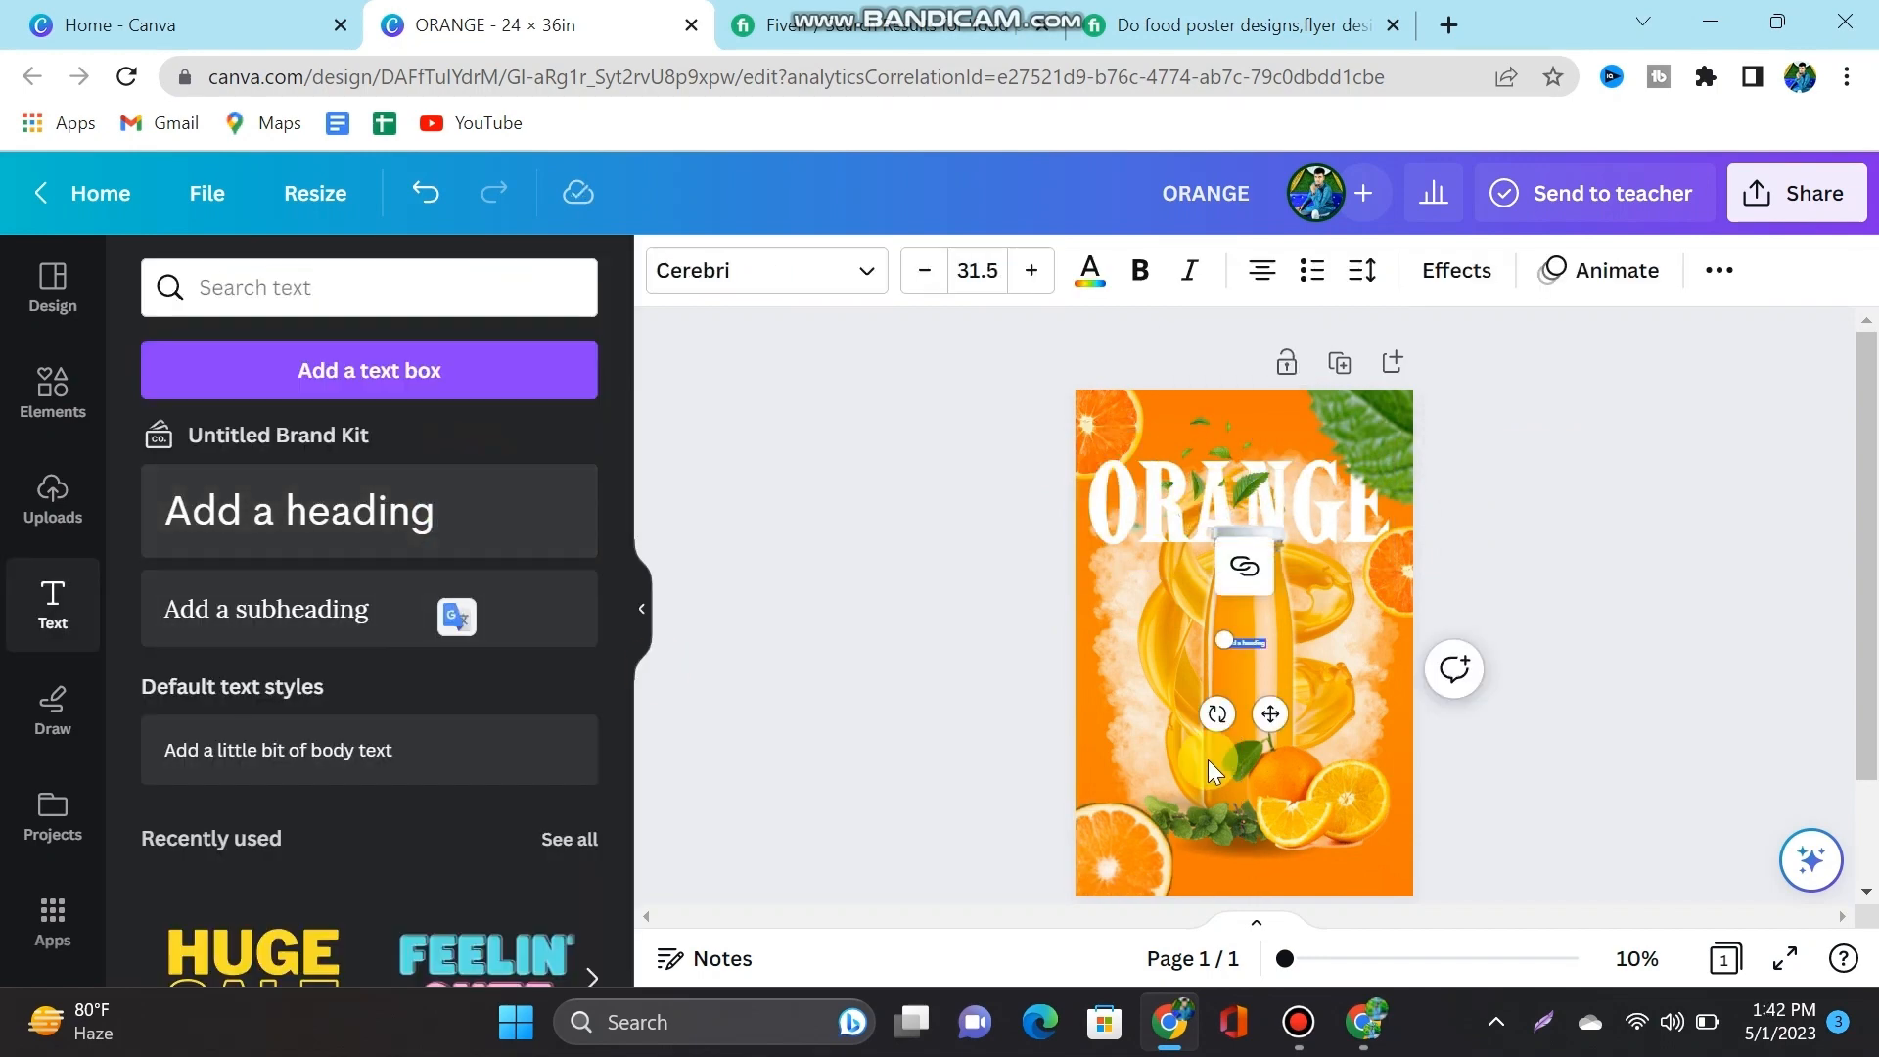
left_click(1236, 645)
left_click_drag(1226, 639, 1073, 608)
left_click_drag(1197, 713, 1246, 712)
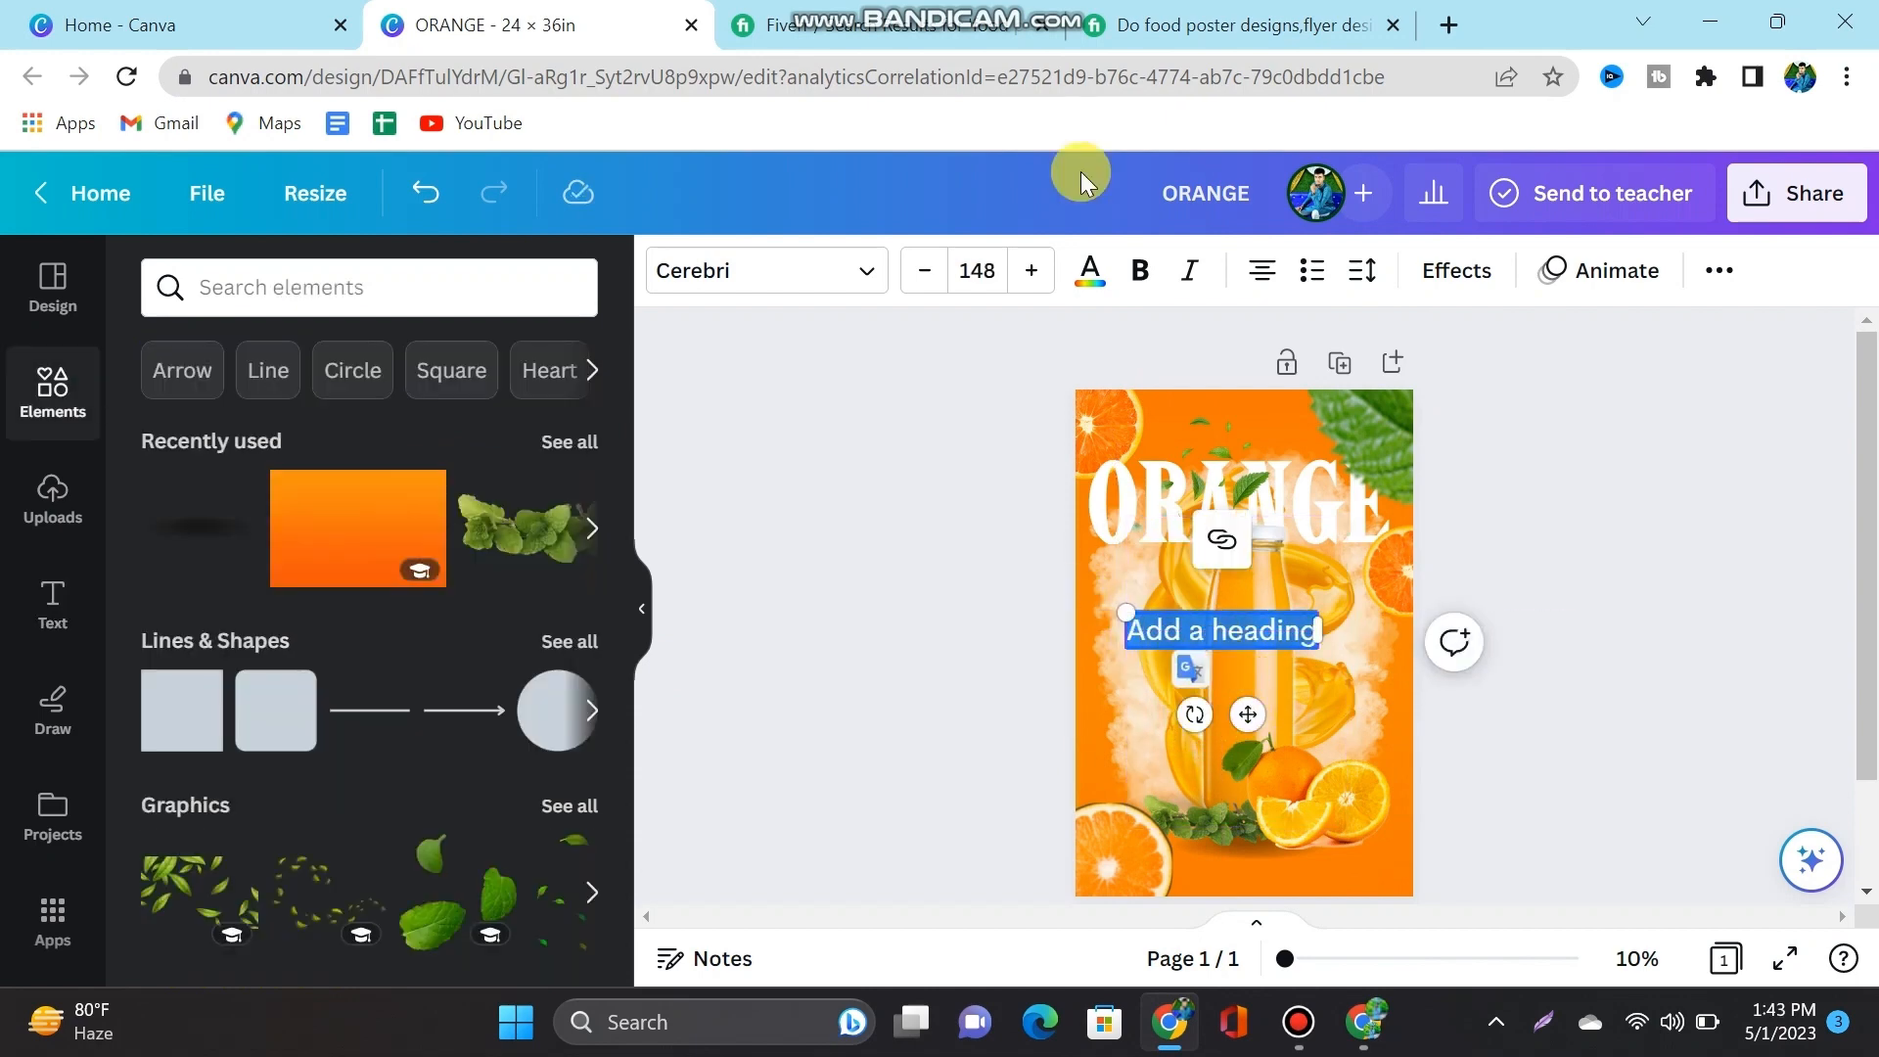
type("juice")
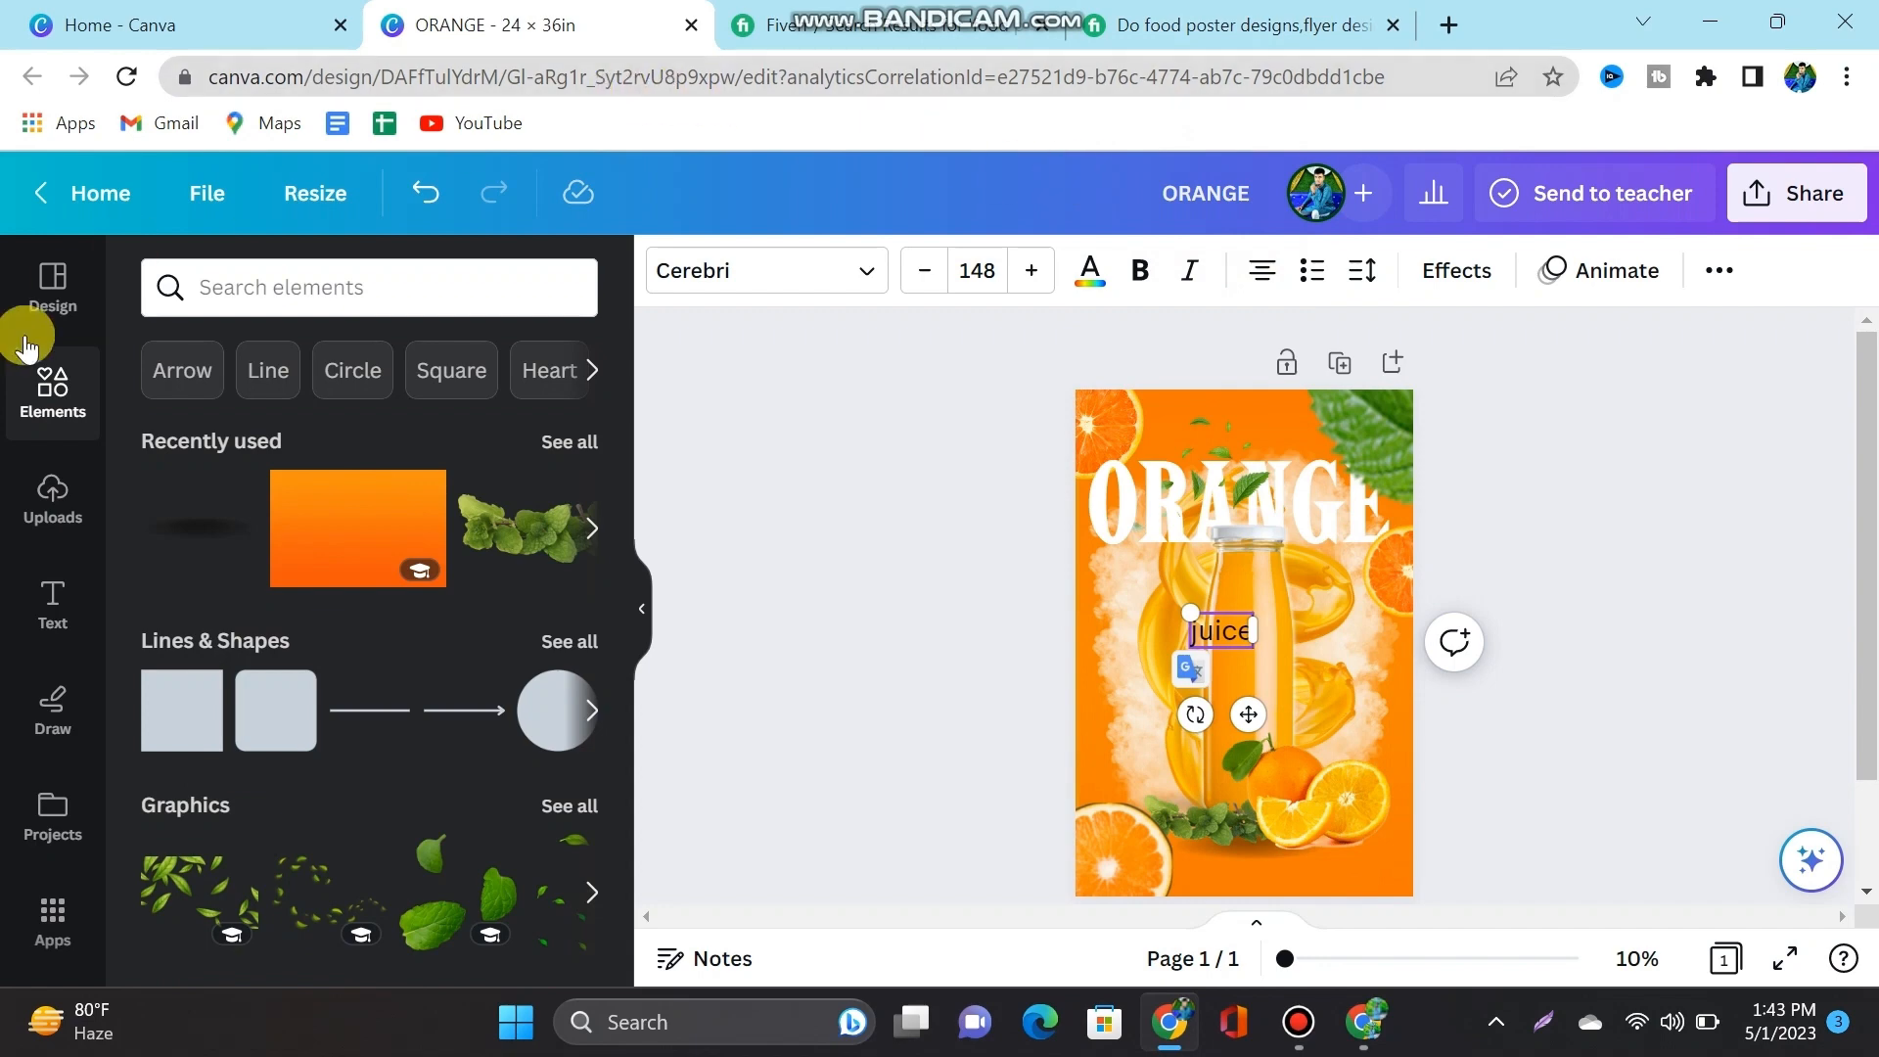
Step: Set the juice text's font to Eczar SemiBold and its size to 200
left_click(841, 269)
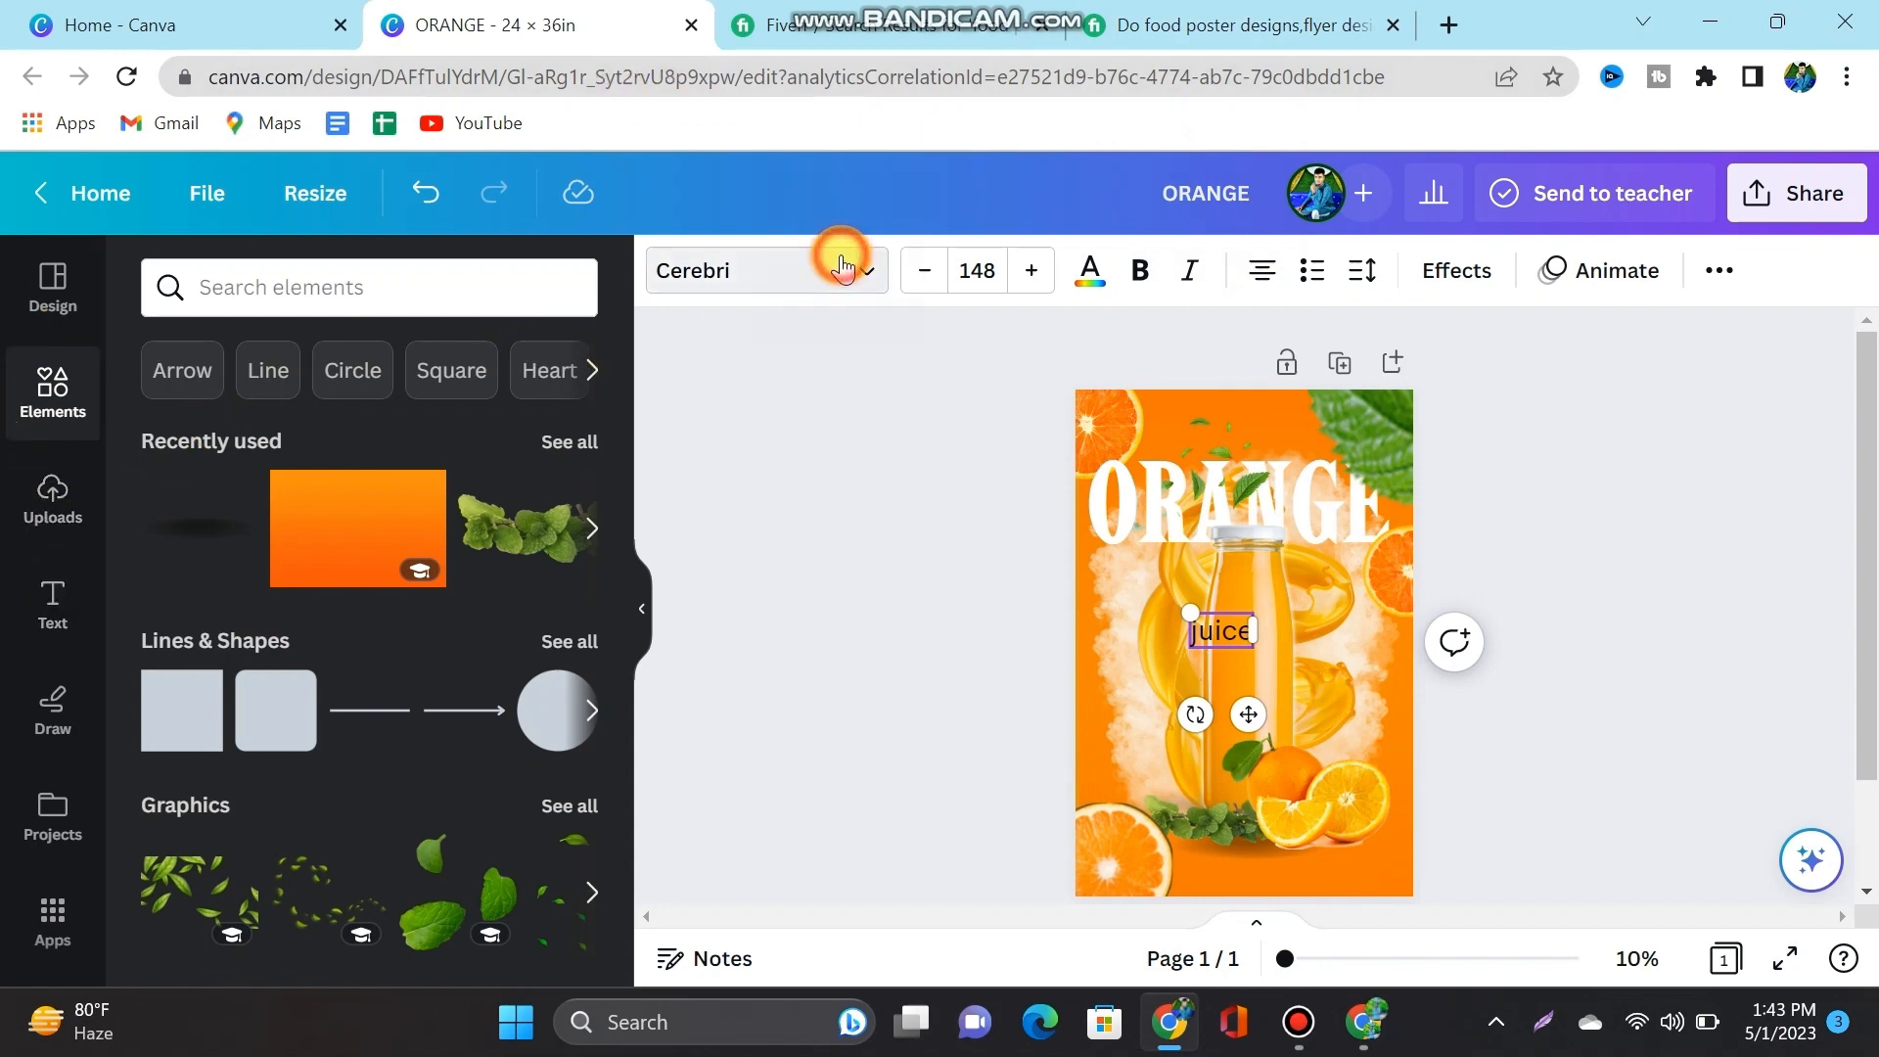
left_click(336, 746)
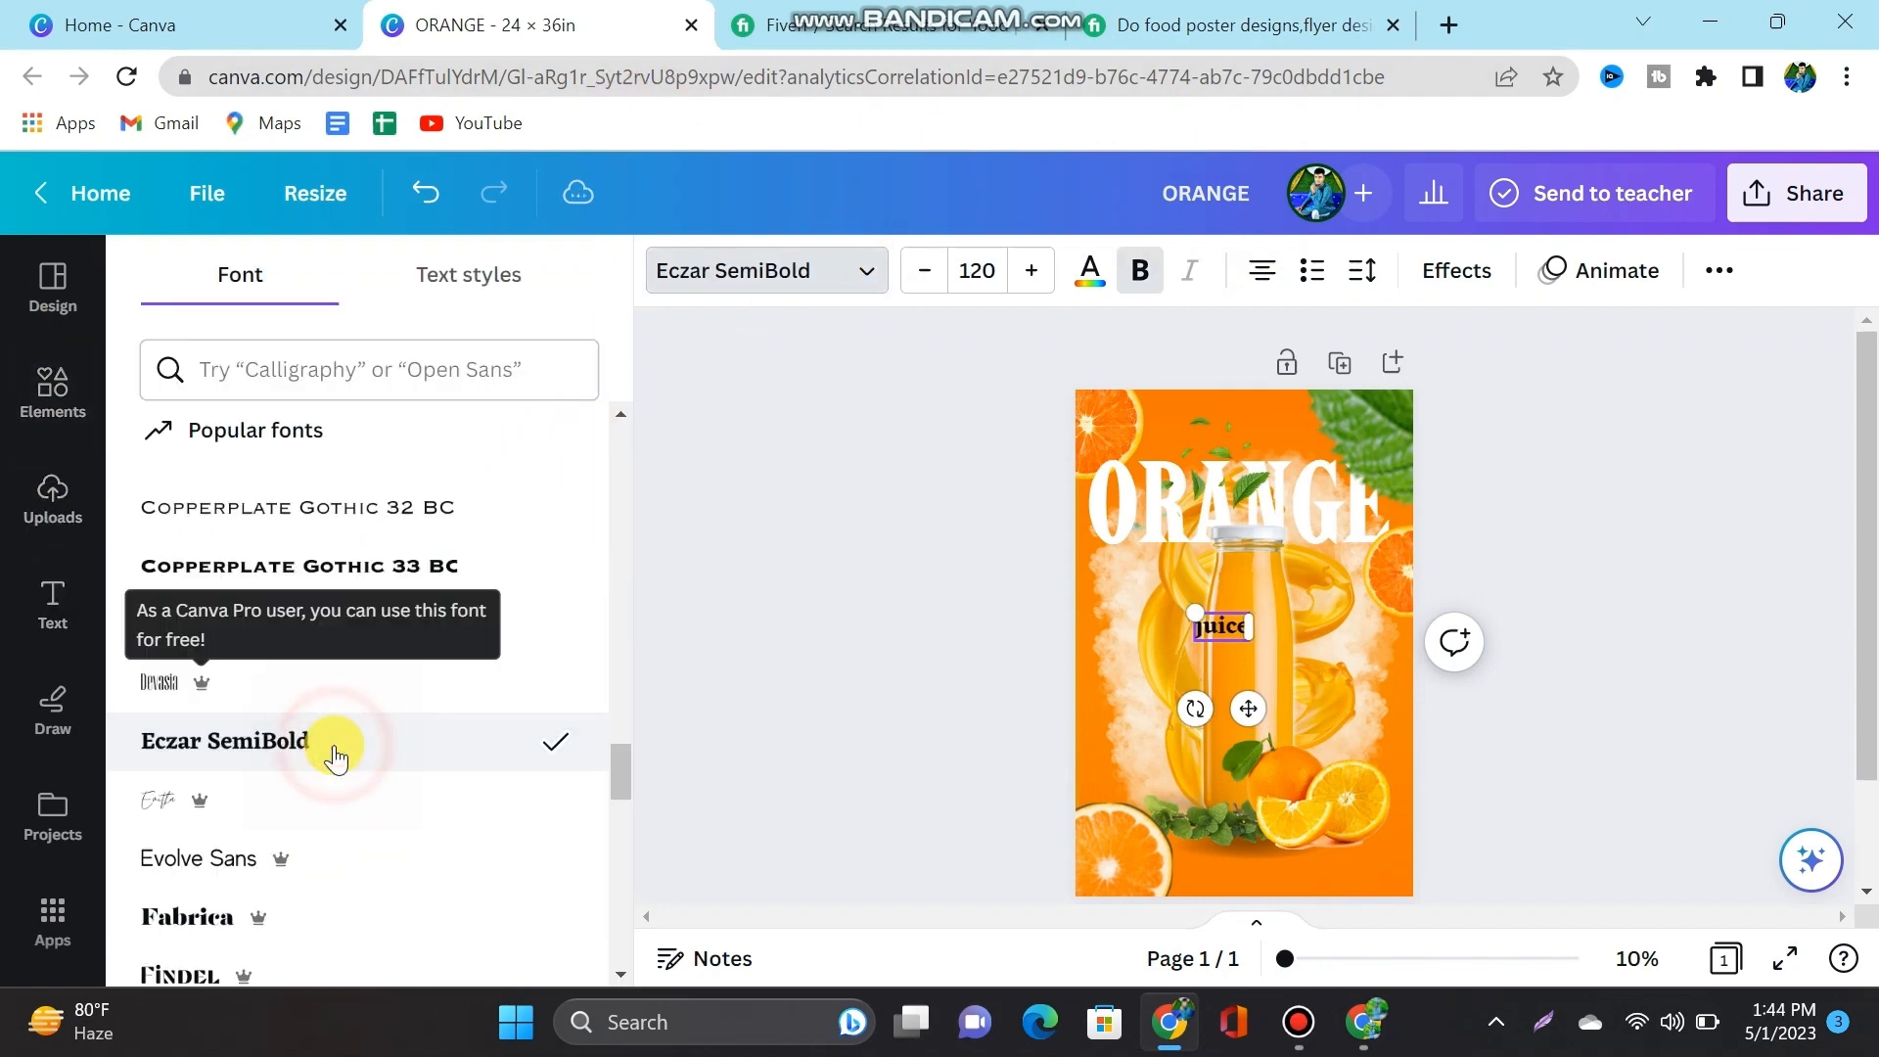
left_click(971, 275)
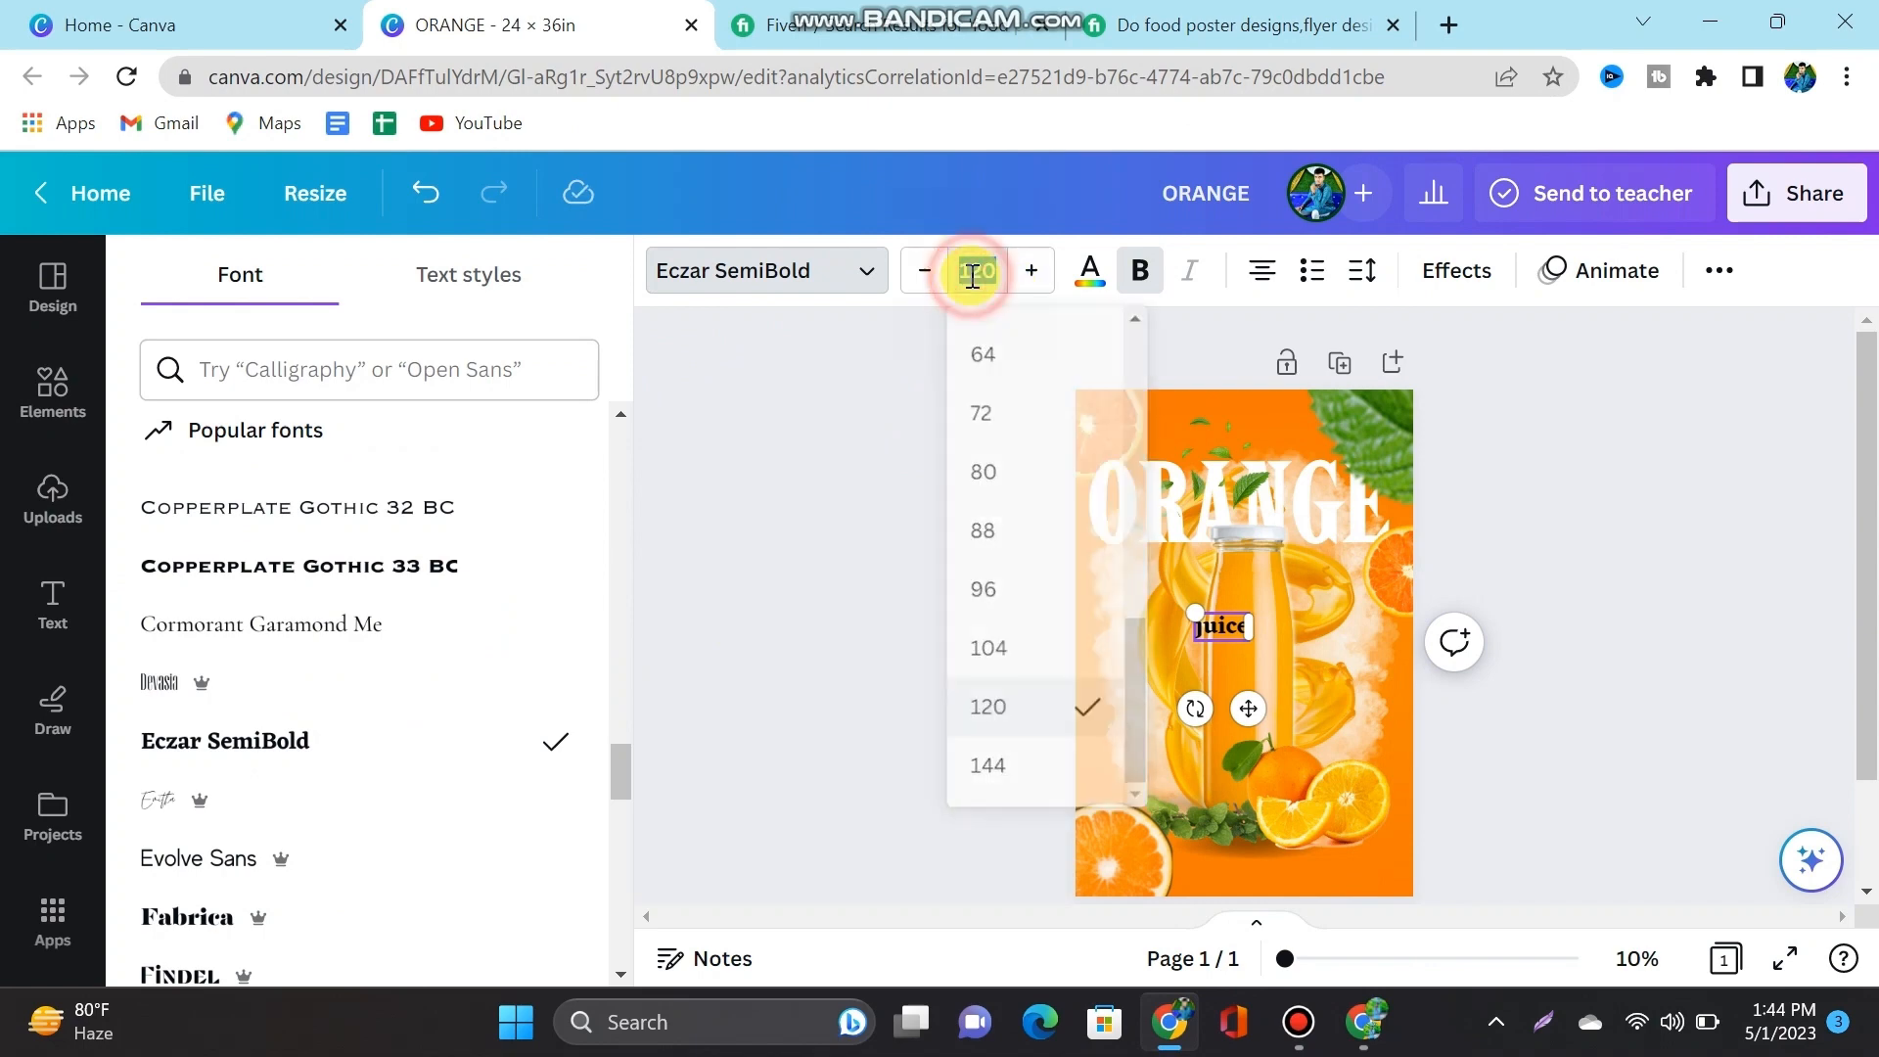
left_click(971, 275)
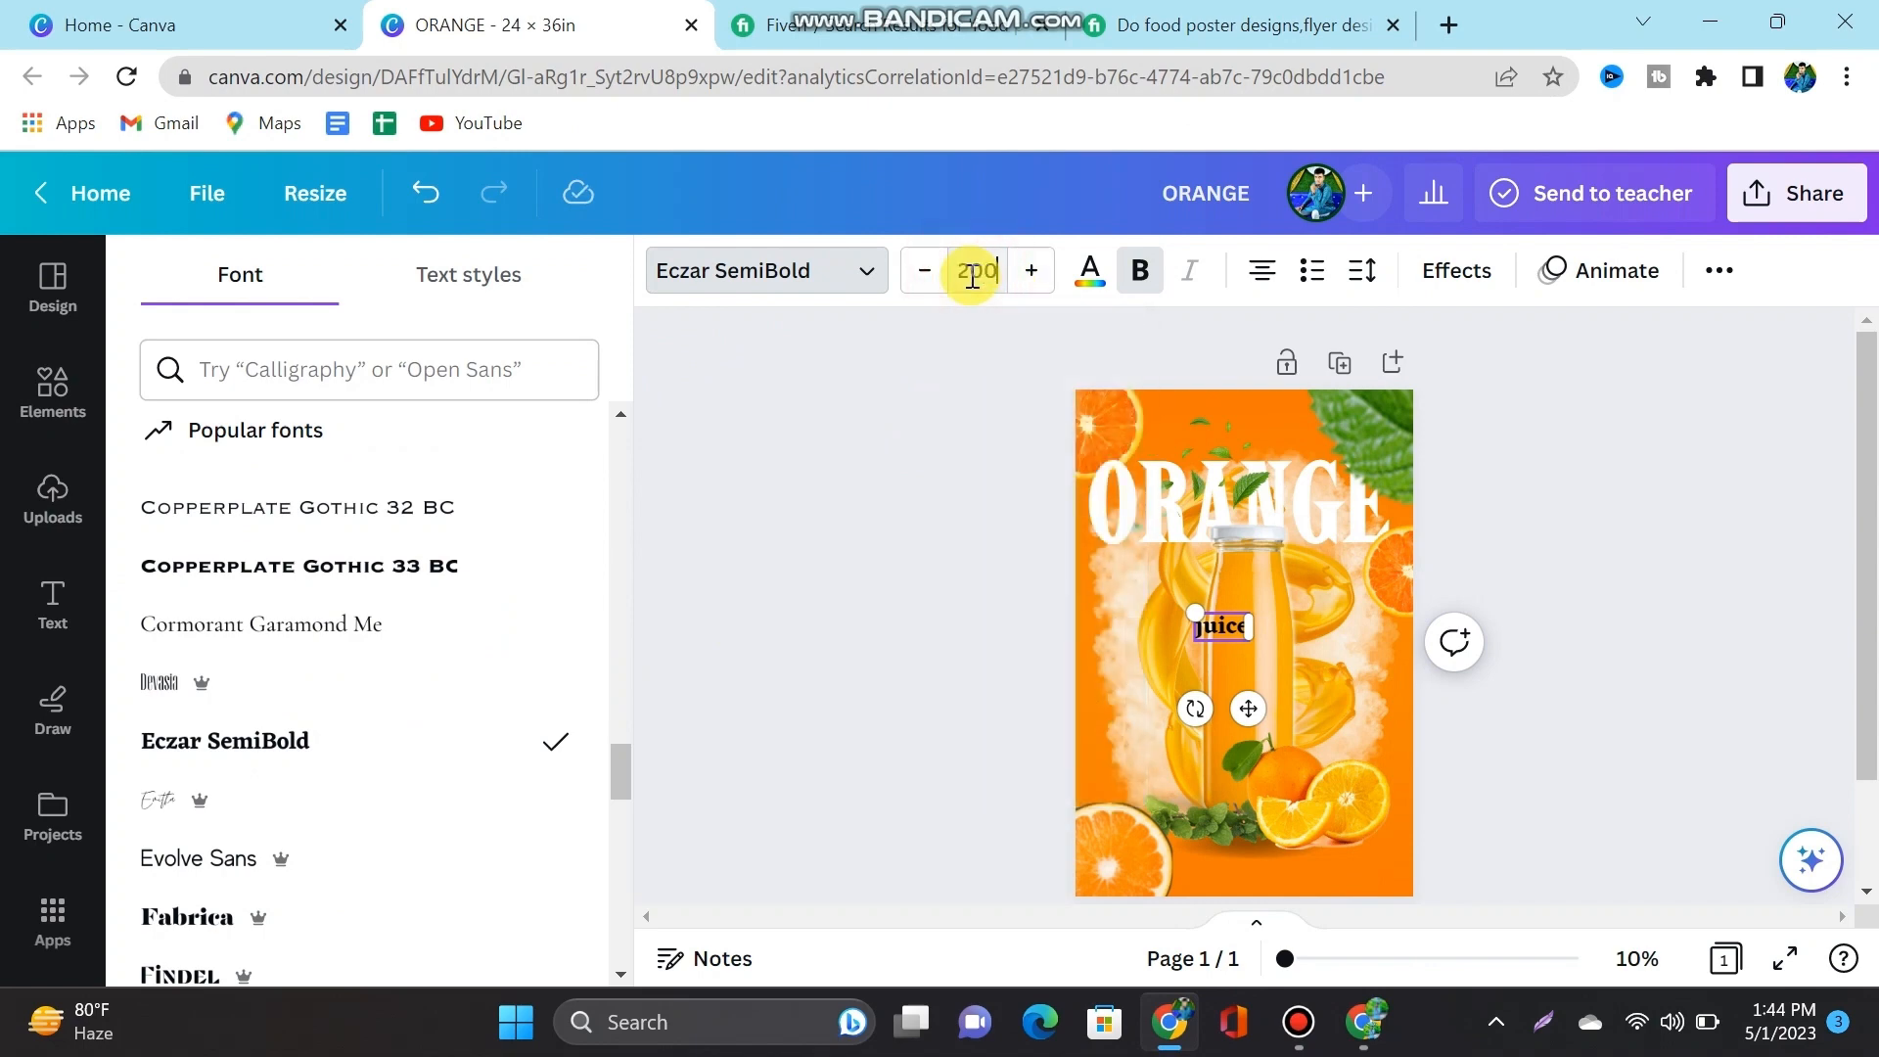
type("200")
key("Return")
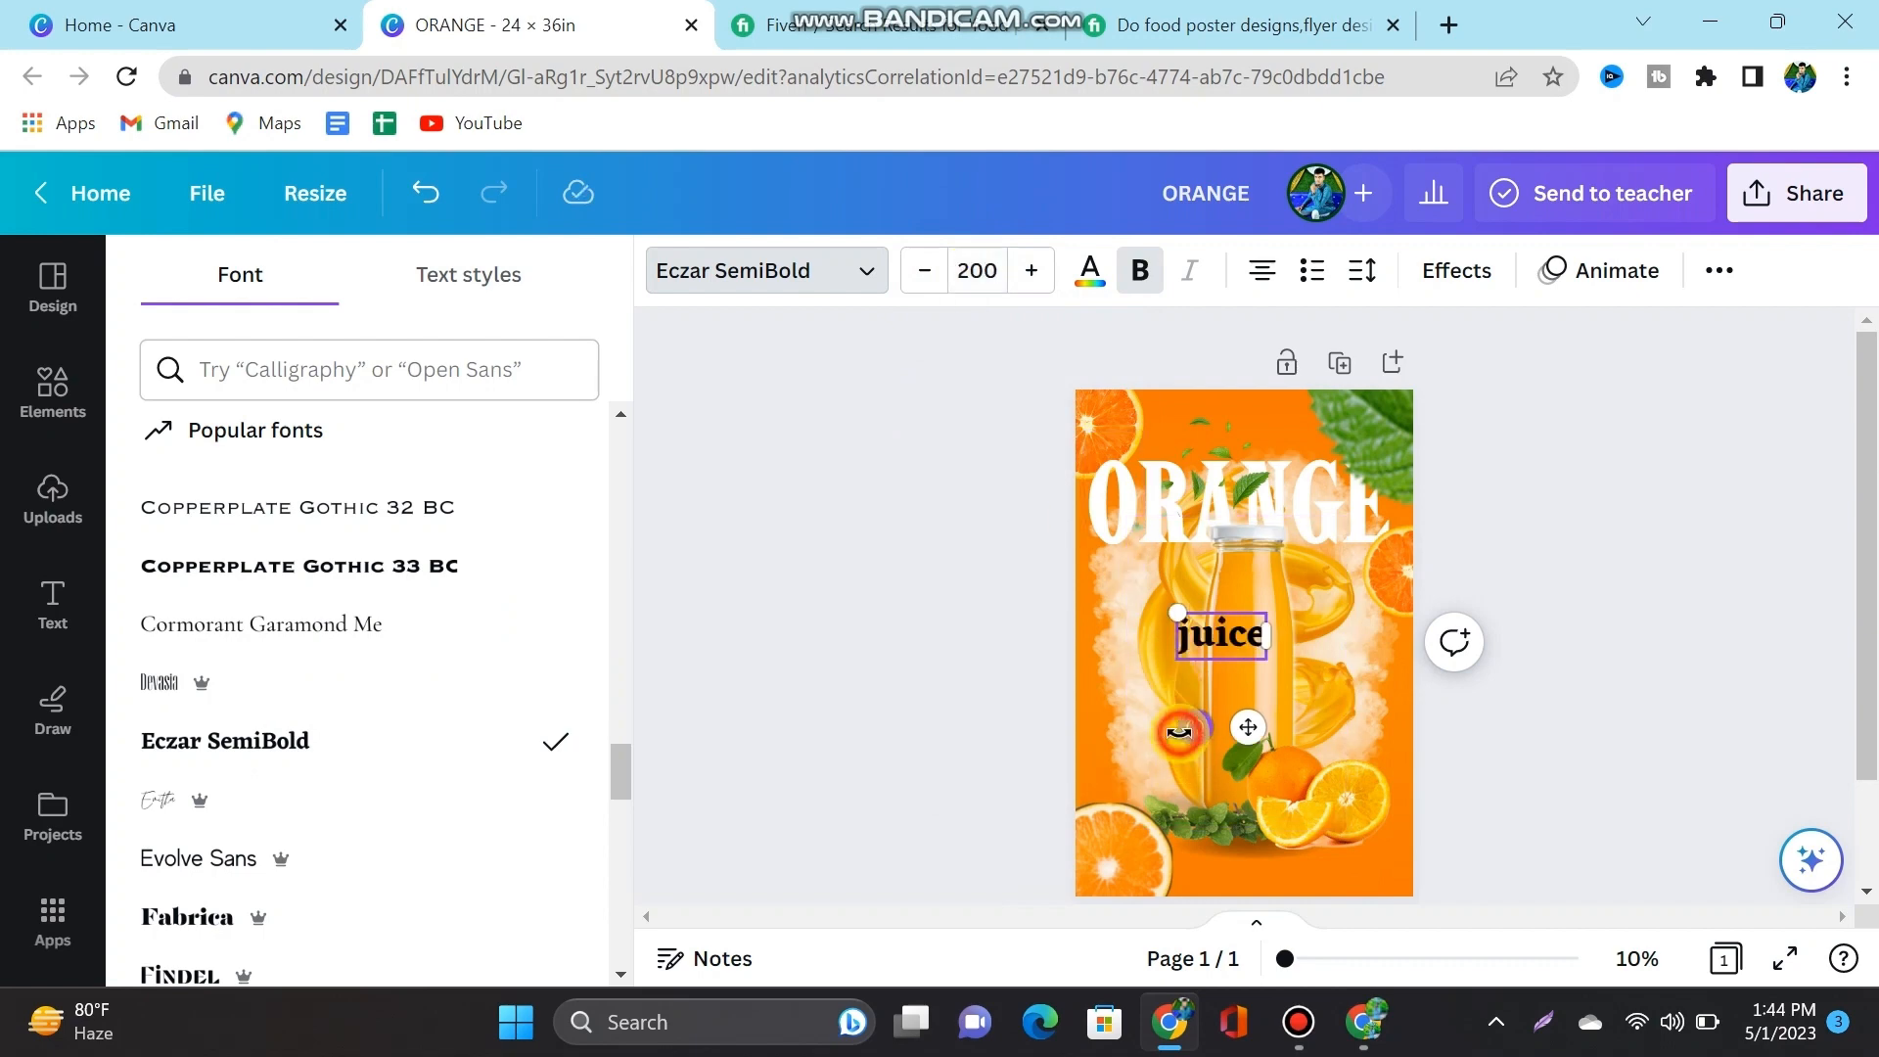
Step: Tilt the juice text slightly upward, place it beneath the last letters of ORANGE and reduce its font size to 180
left_click_drag(1179, 731, 1400, 637)
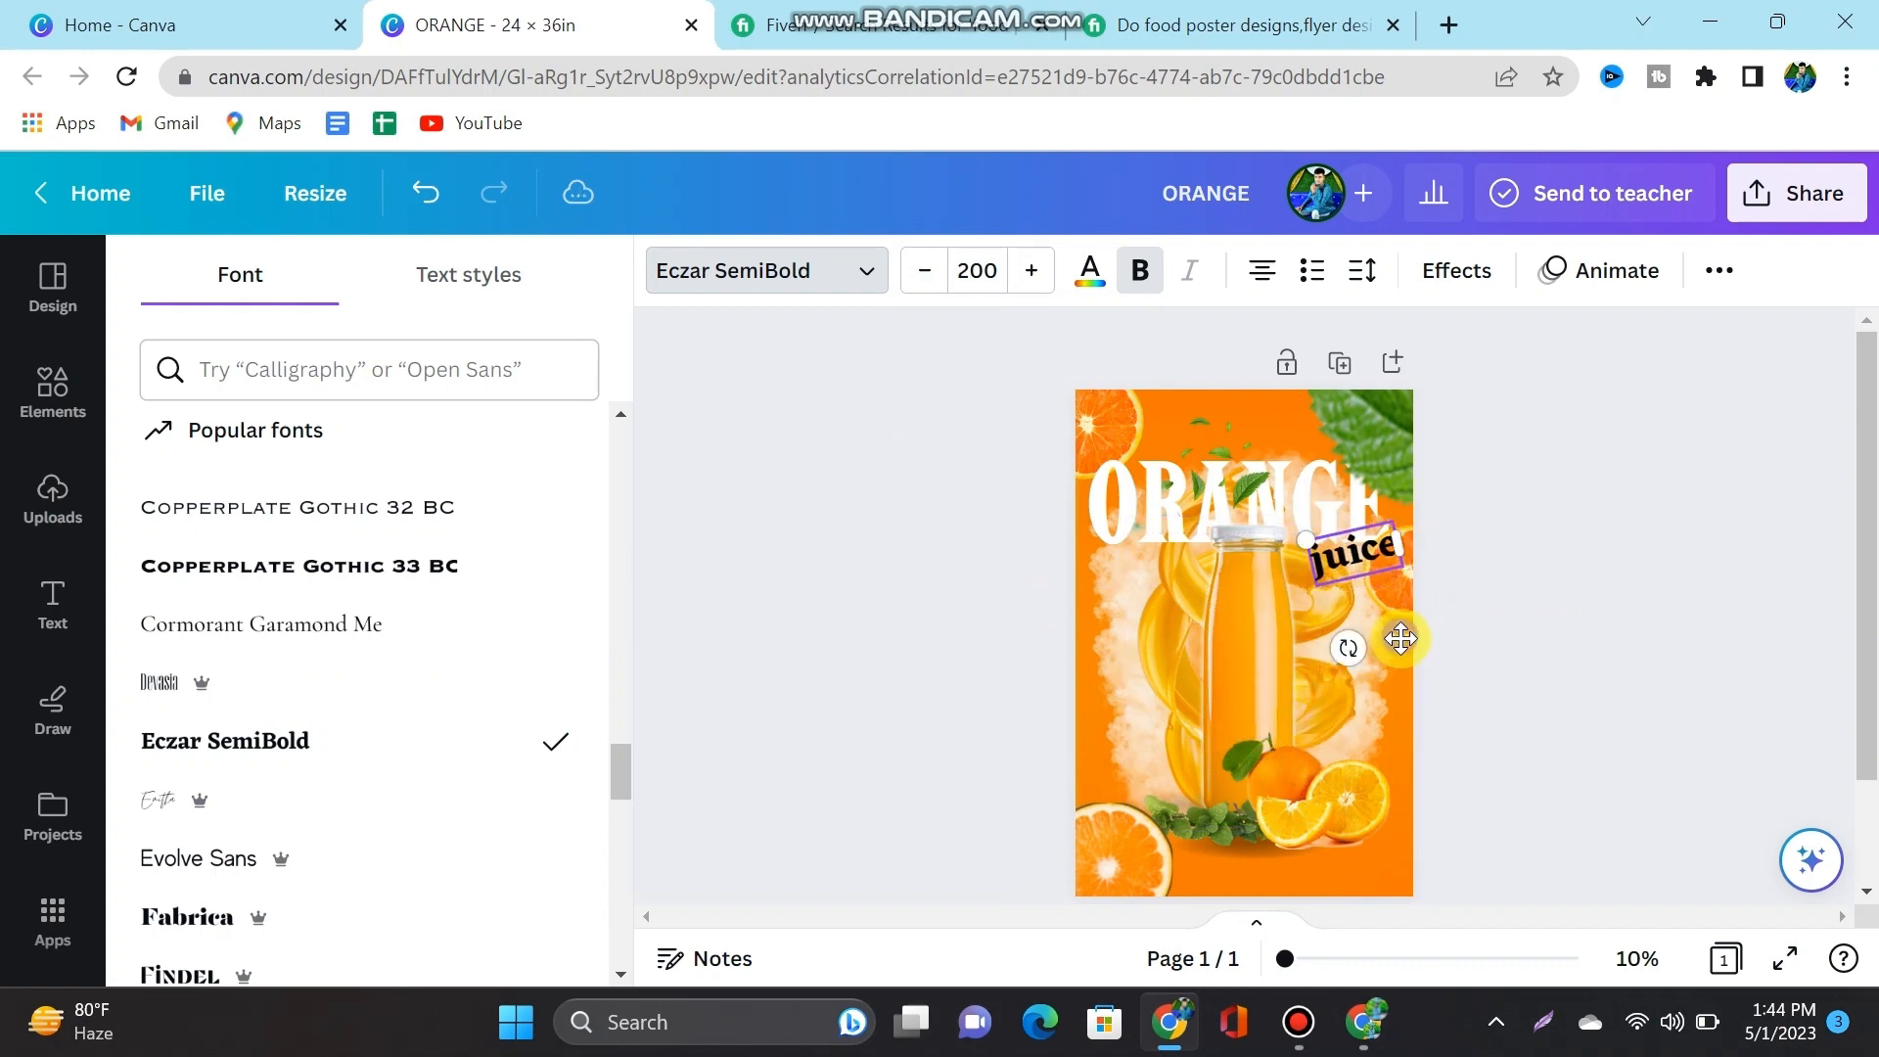
left_click(1001, 273)
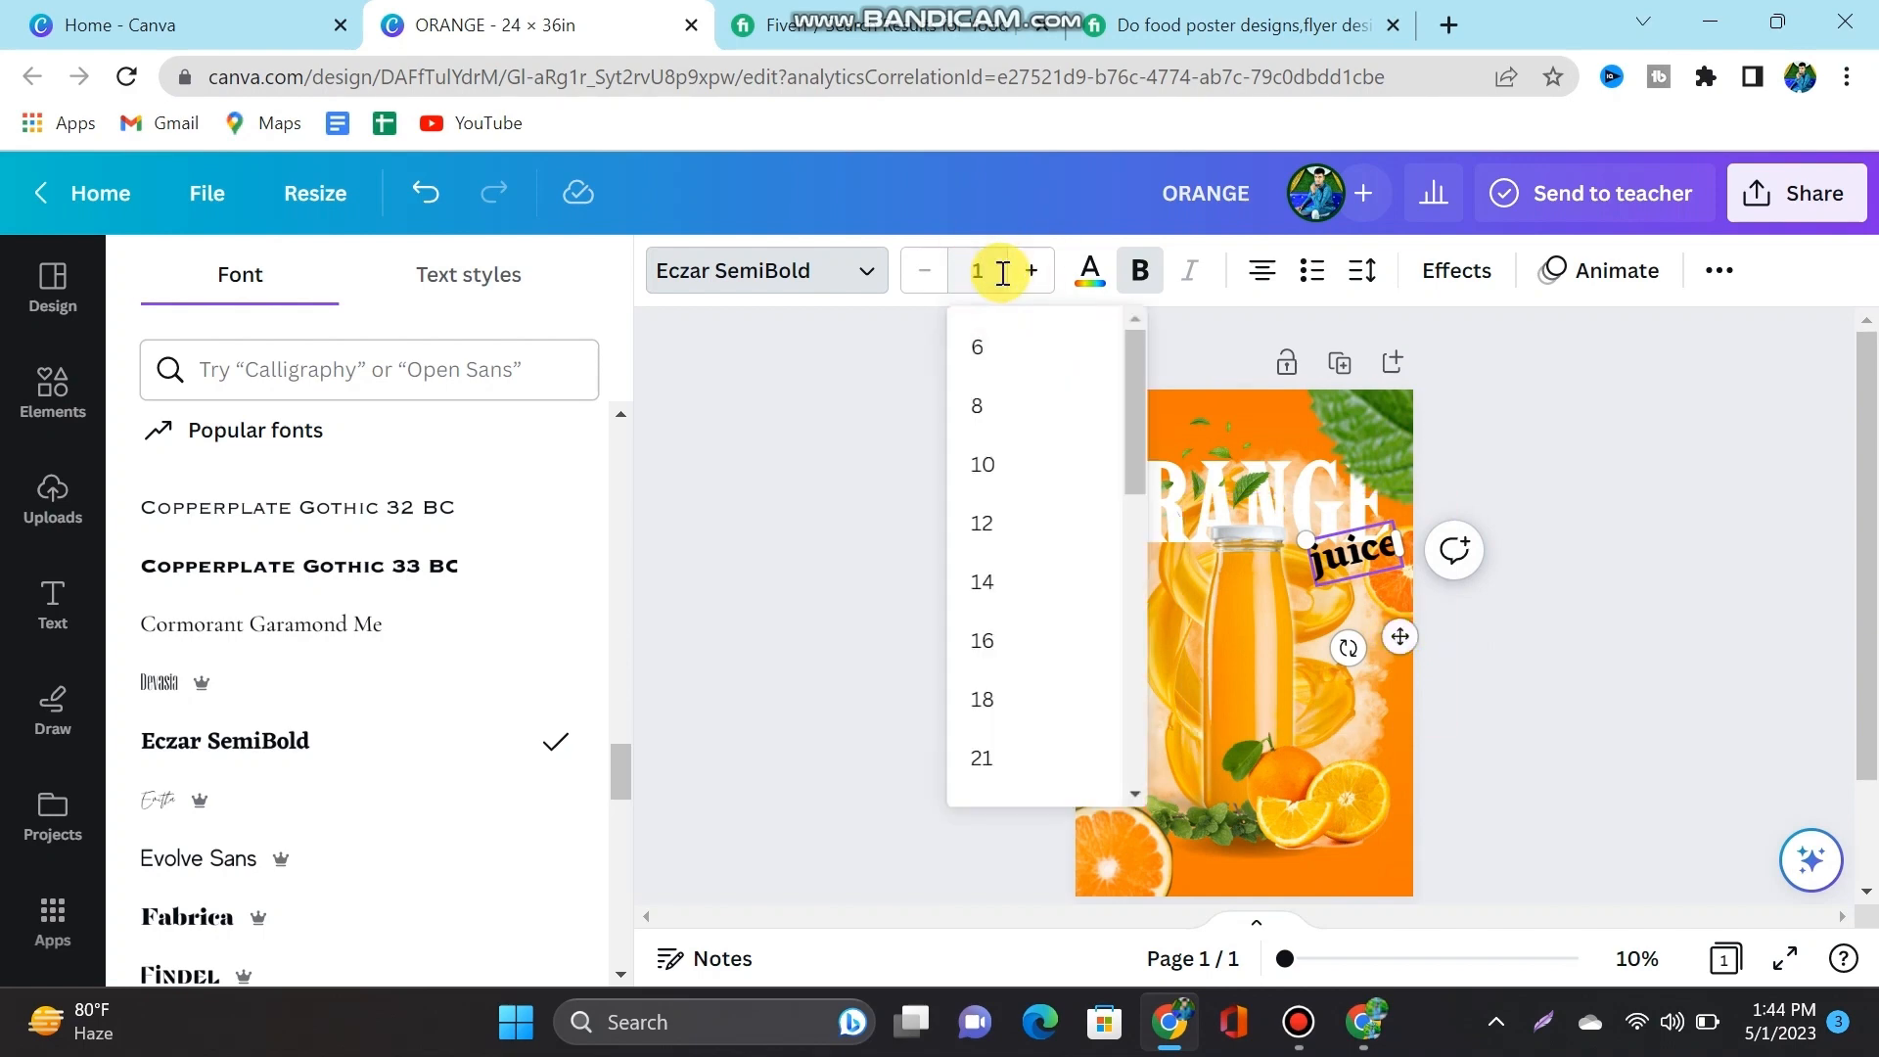
key("Return")
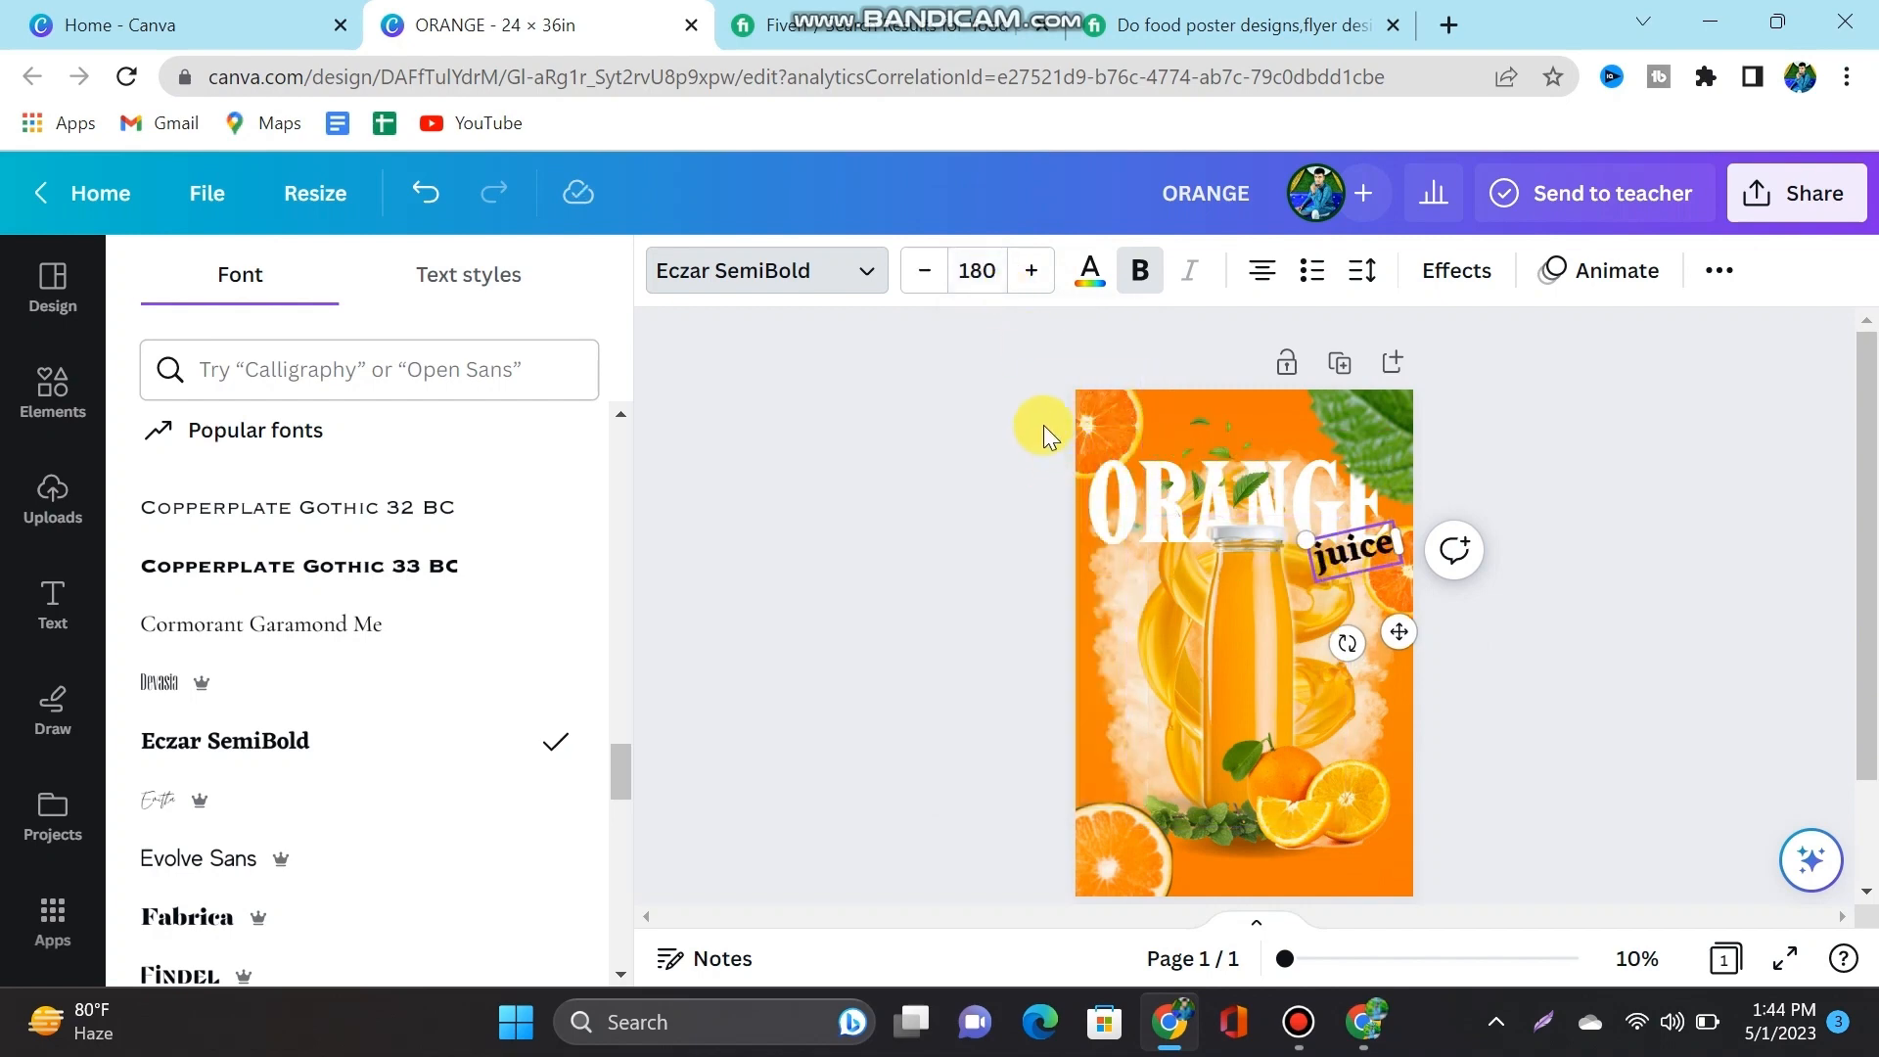
Step: Recolor the juice text with the dark orange #FF5700 taken from the poster's photo colors
left_click(1090, 266)
left_click(172, 447)
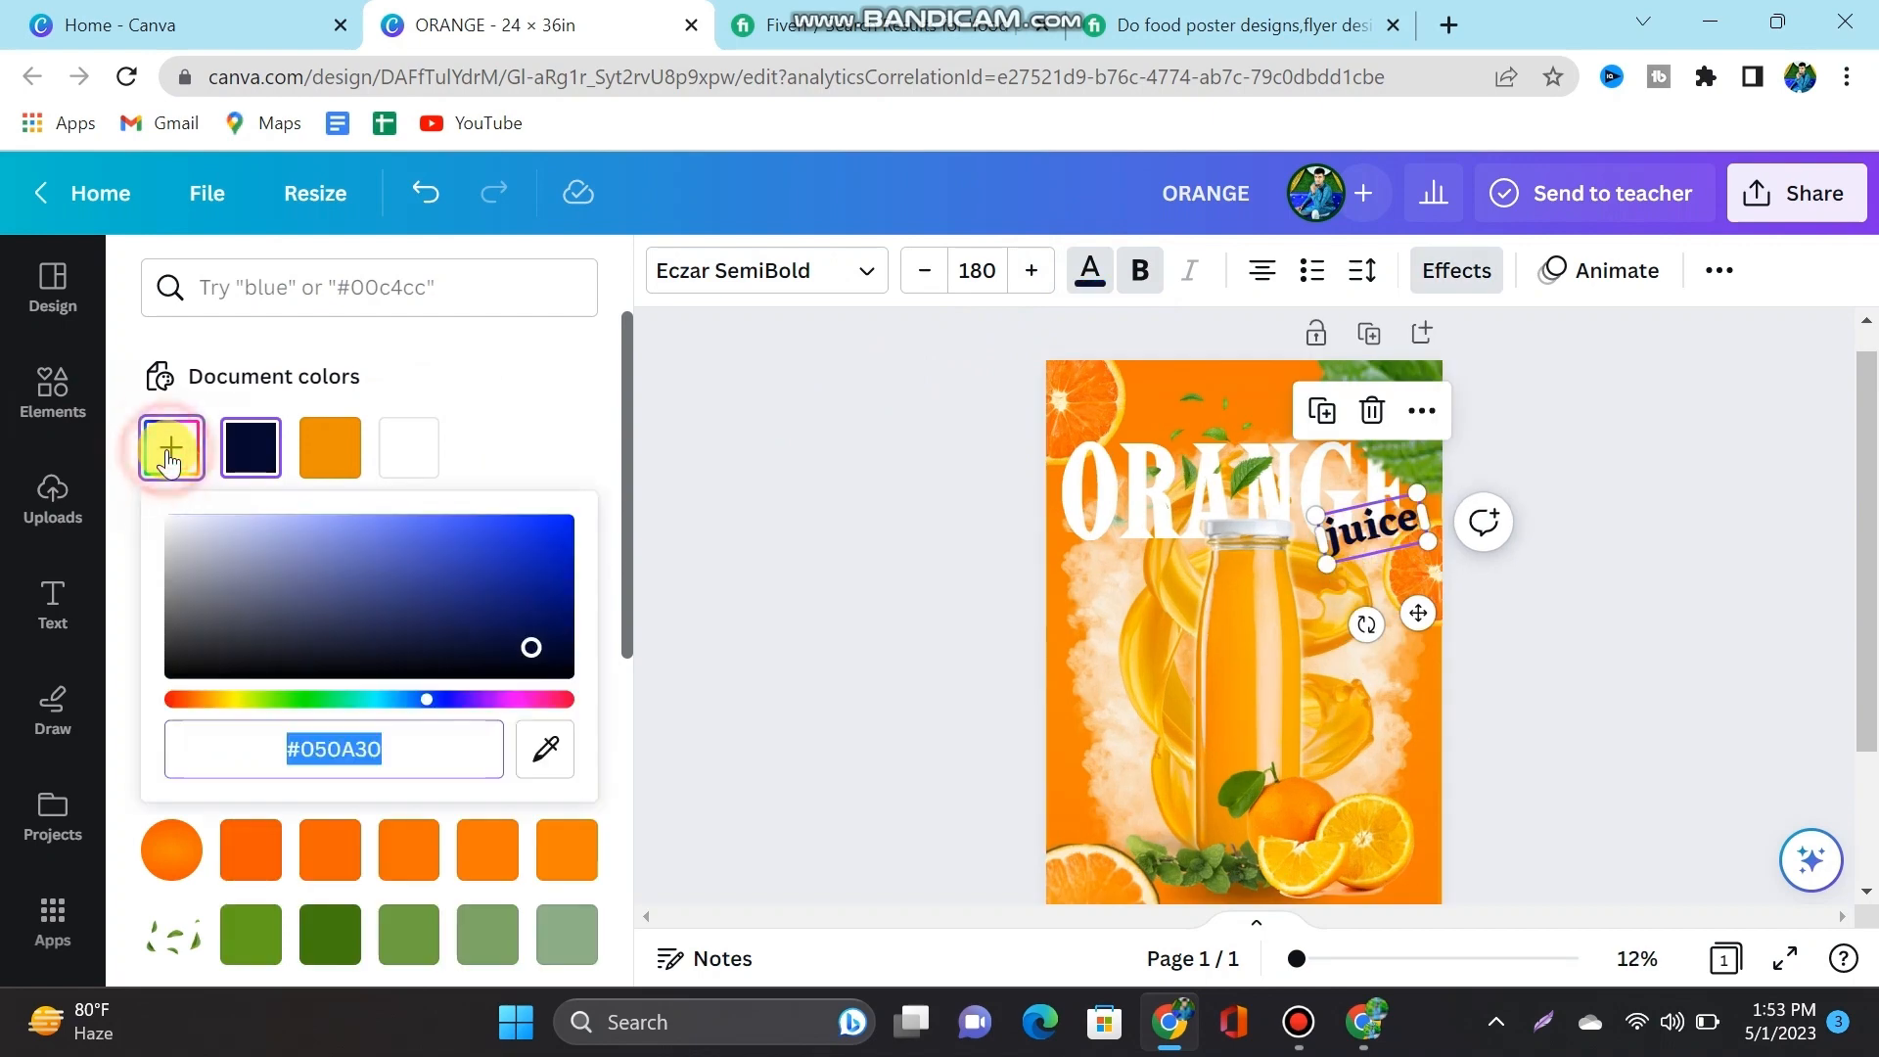
left_click(545, 748)
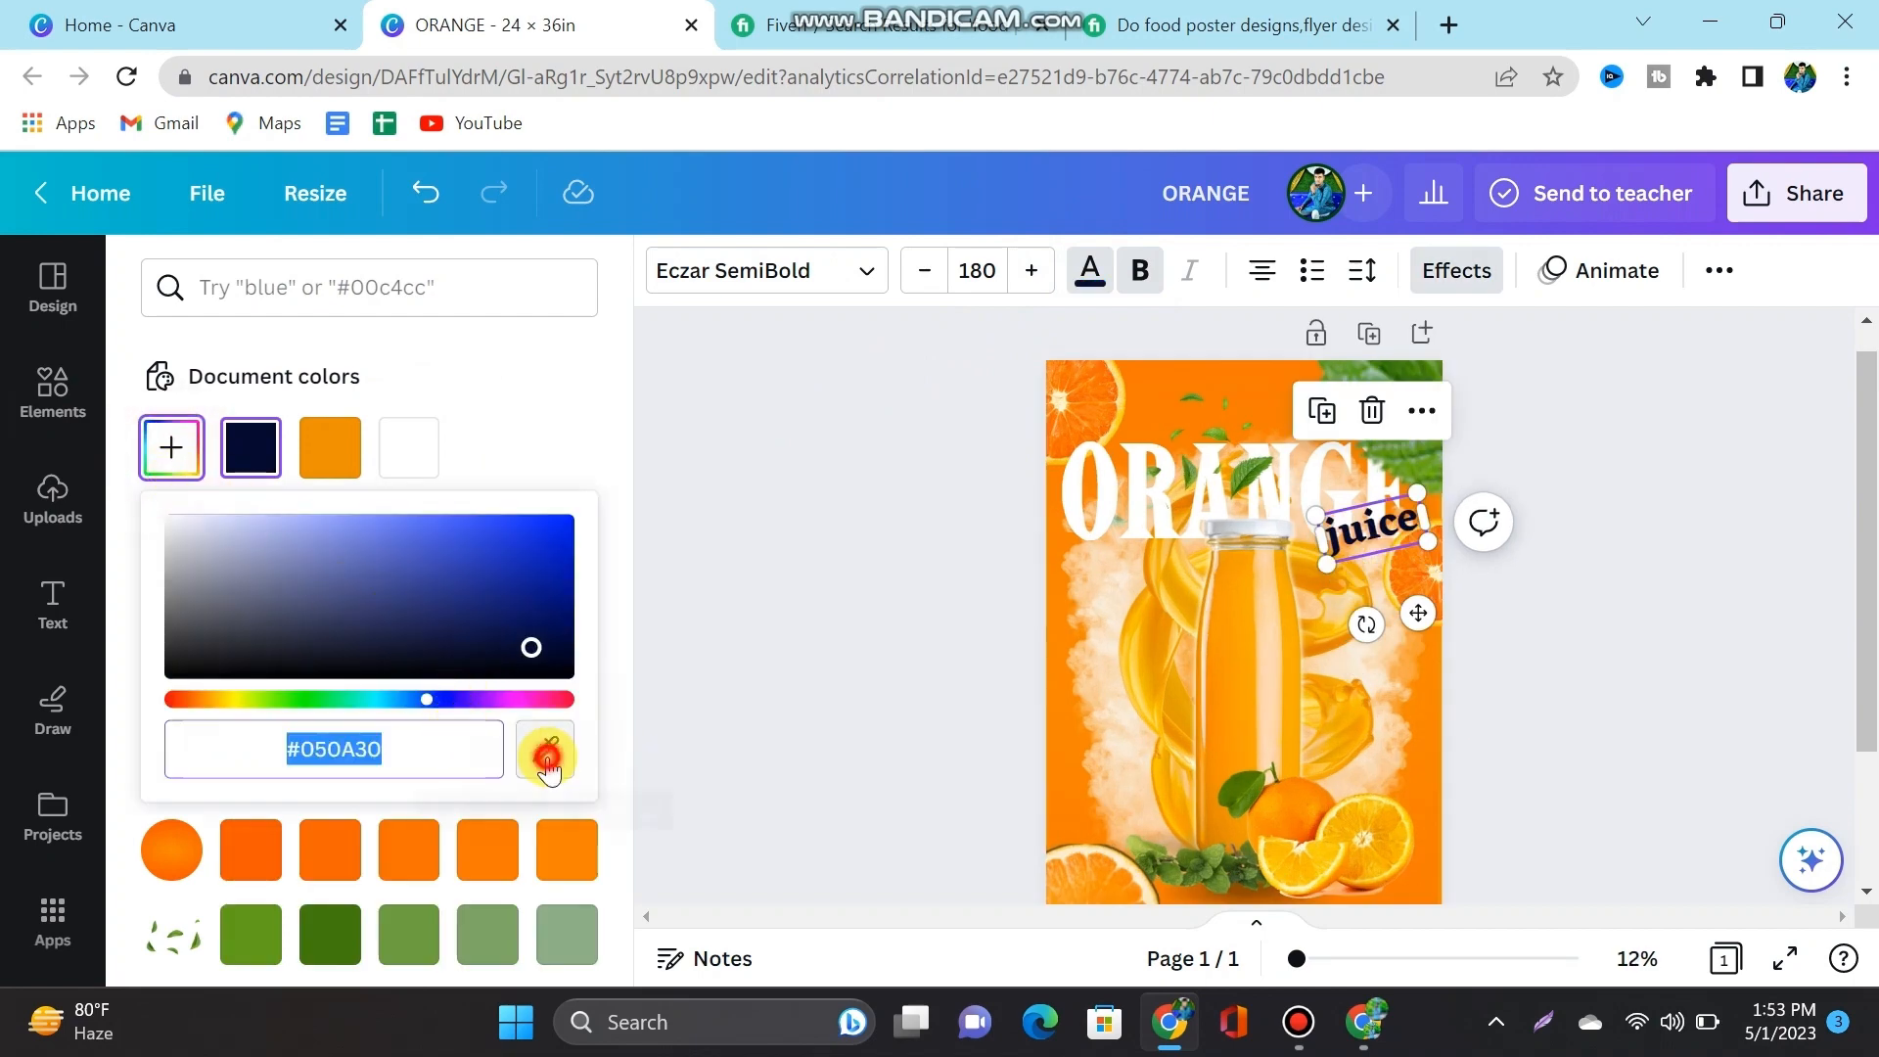
left_click(249, 846)
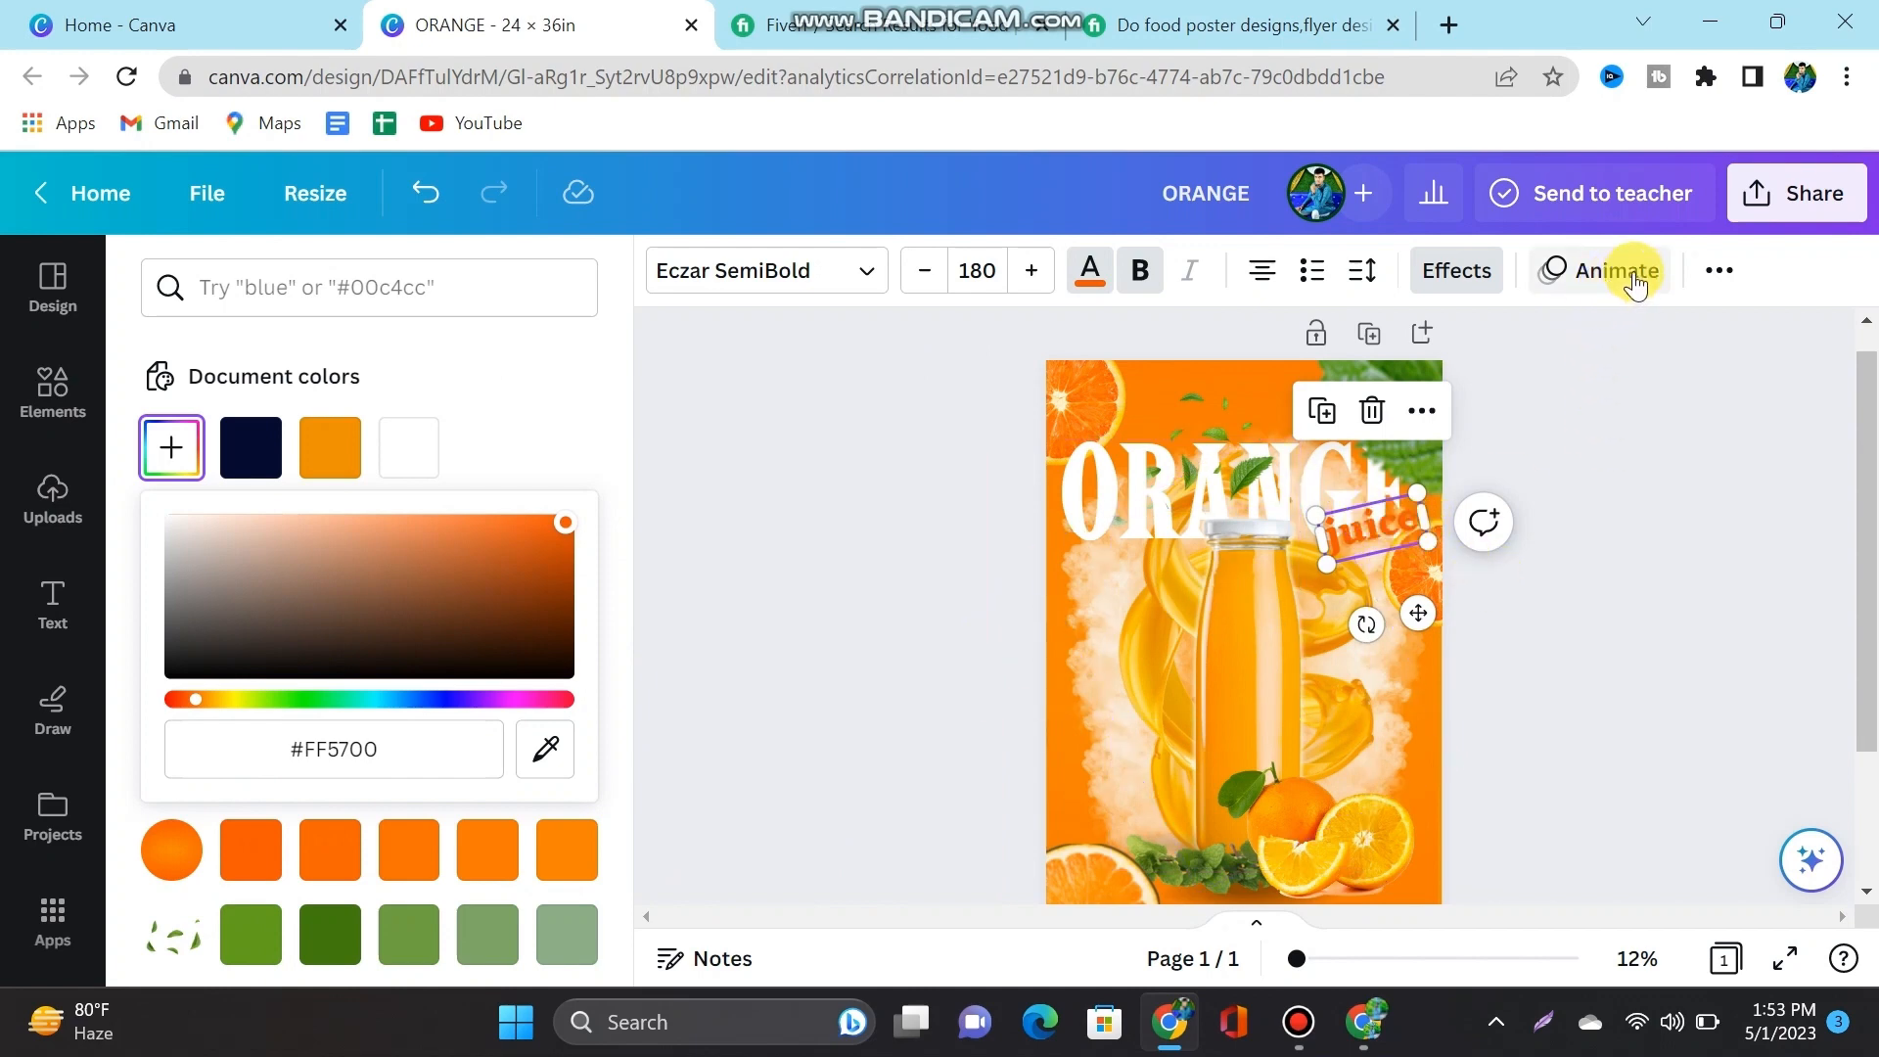
Step: Apply the Shadow effect to the juice text with blur 100 and transparency 100
left_click(1456, 270)
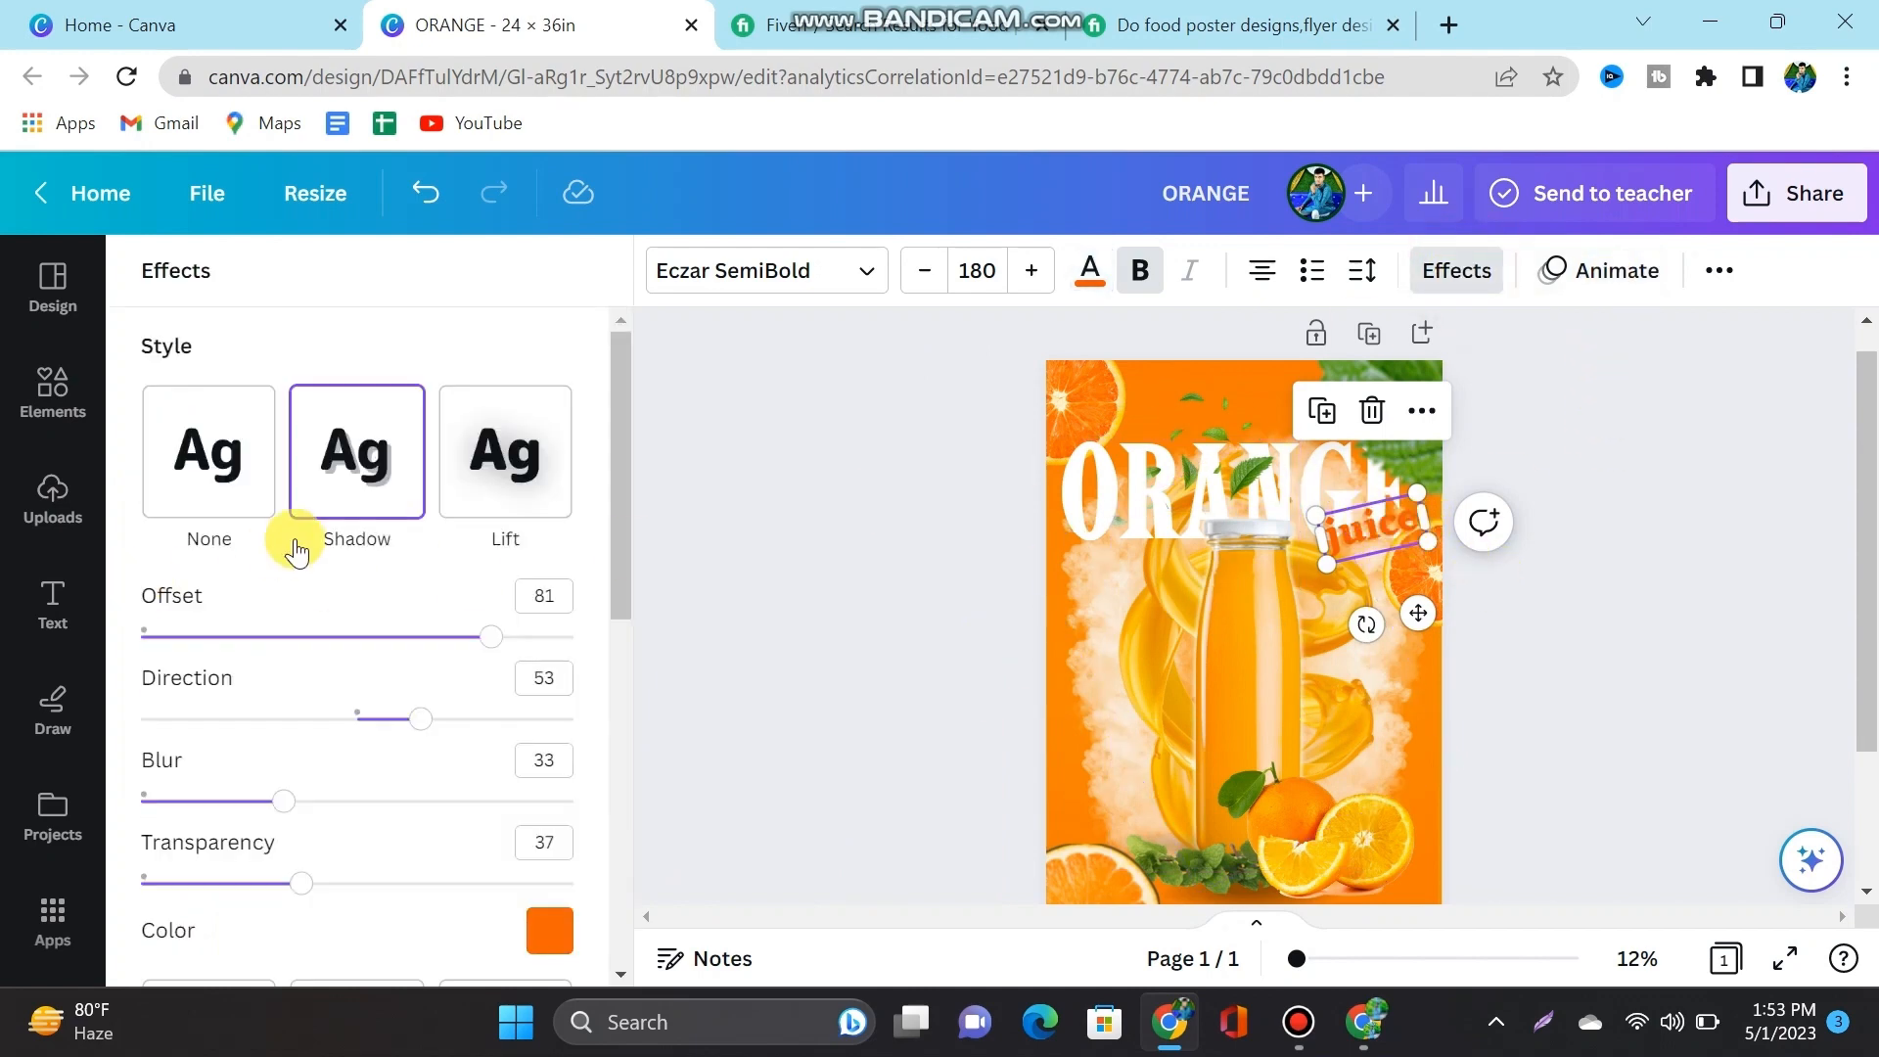
left_click(344, 475)
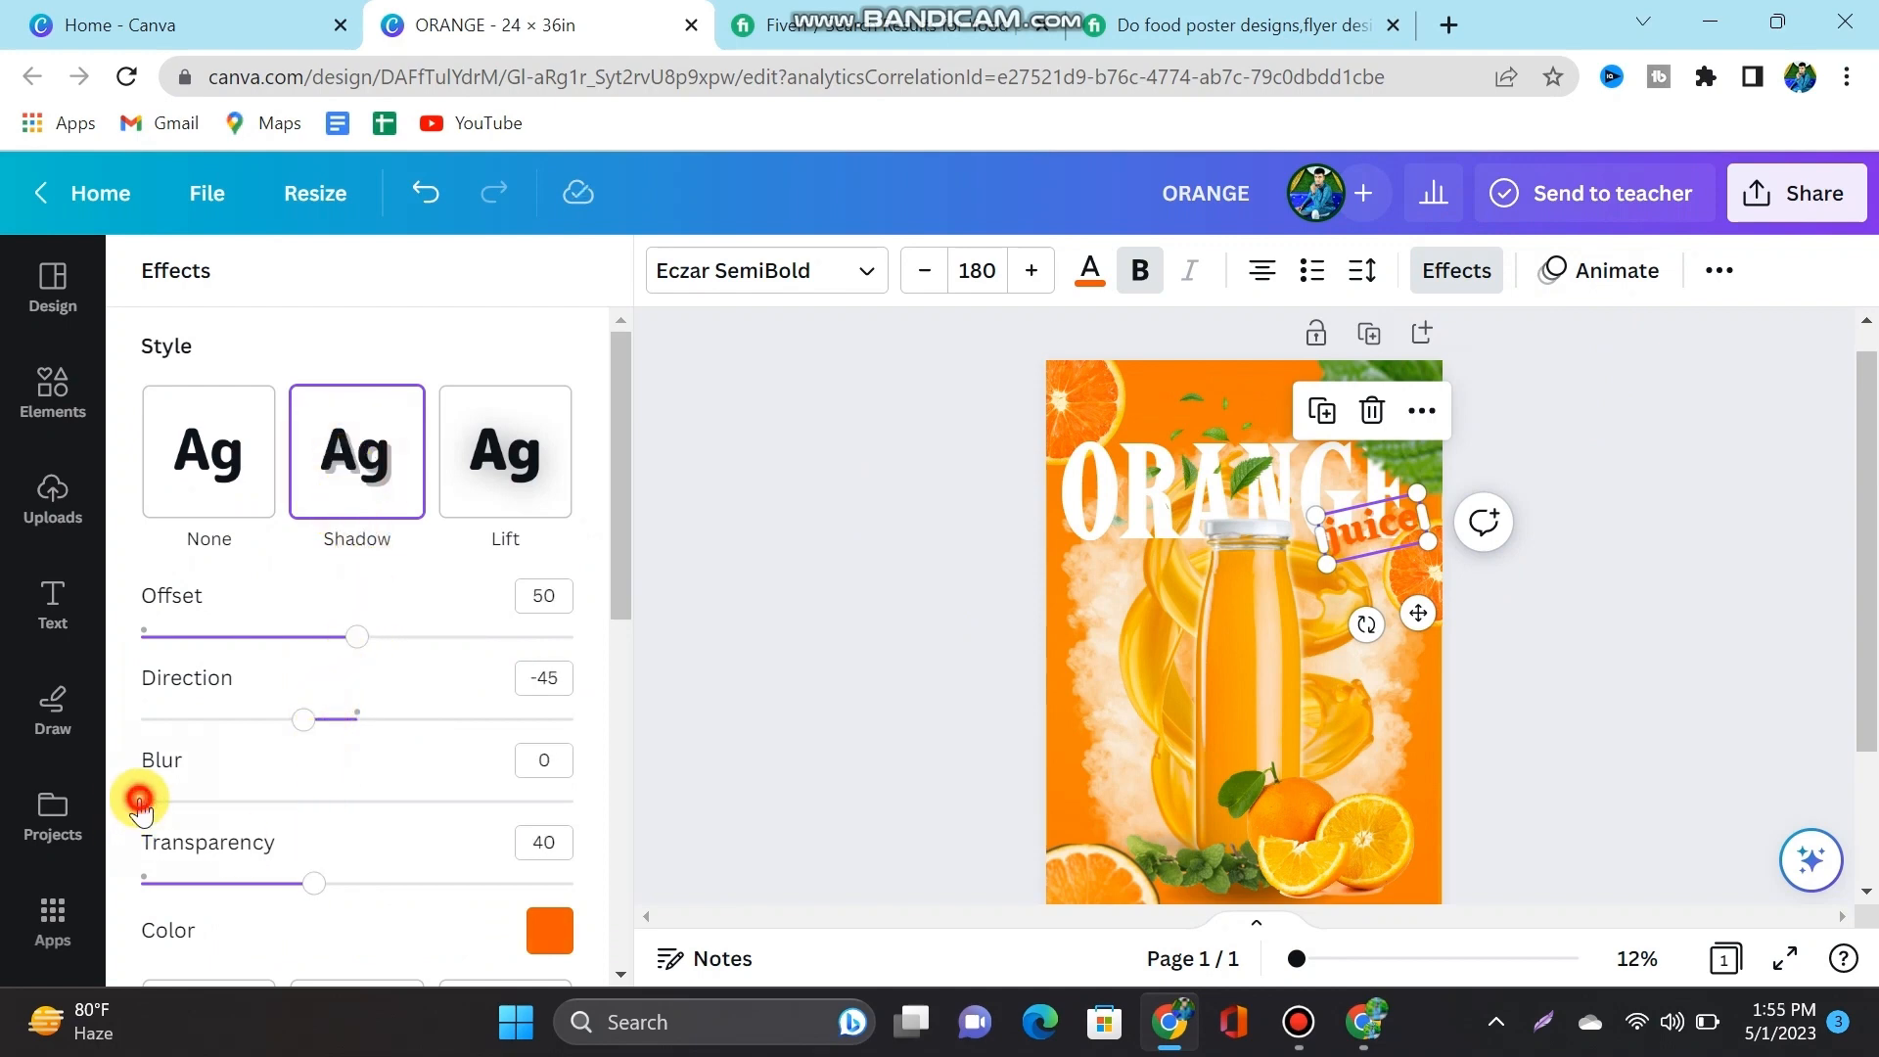
left_click_drag(140, 802, 759, 822)
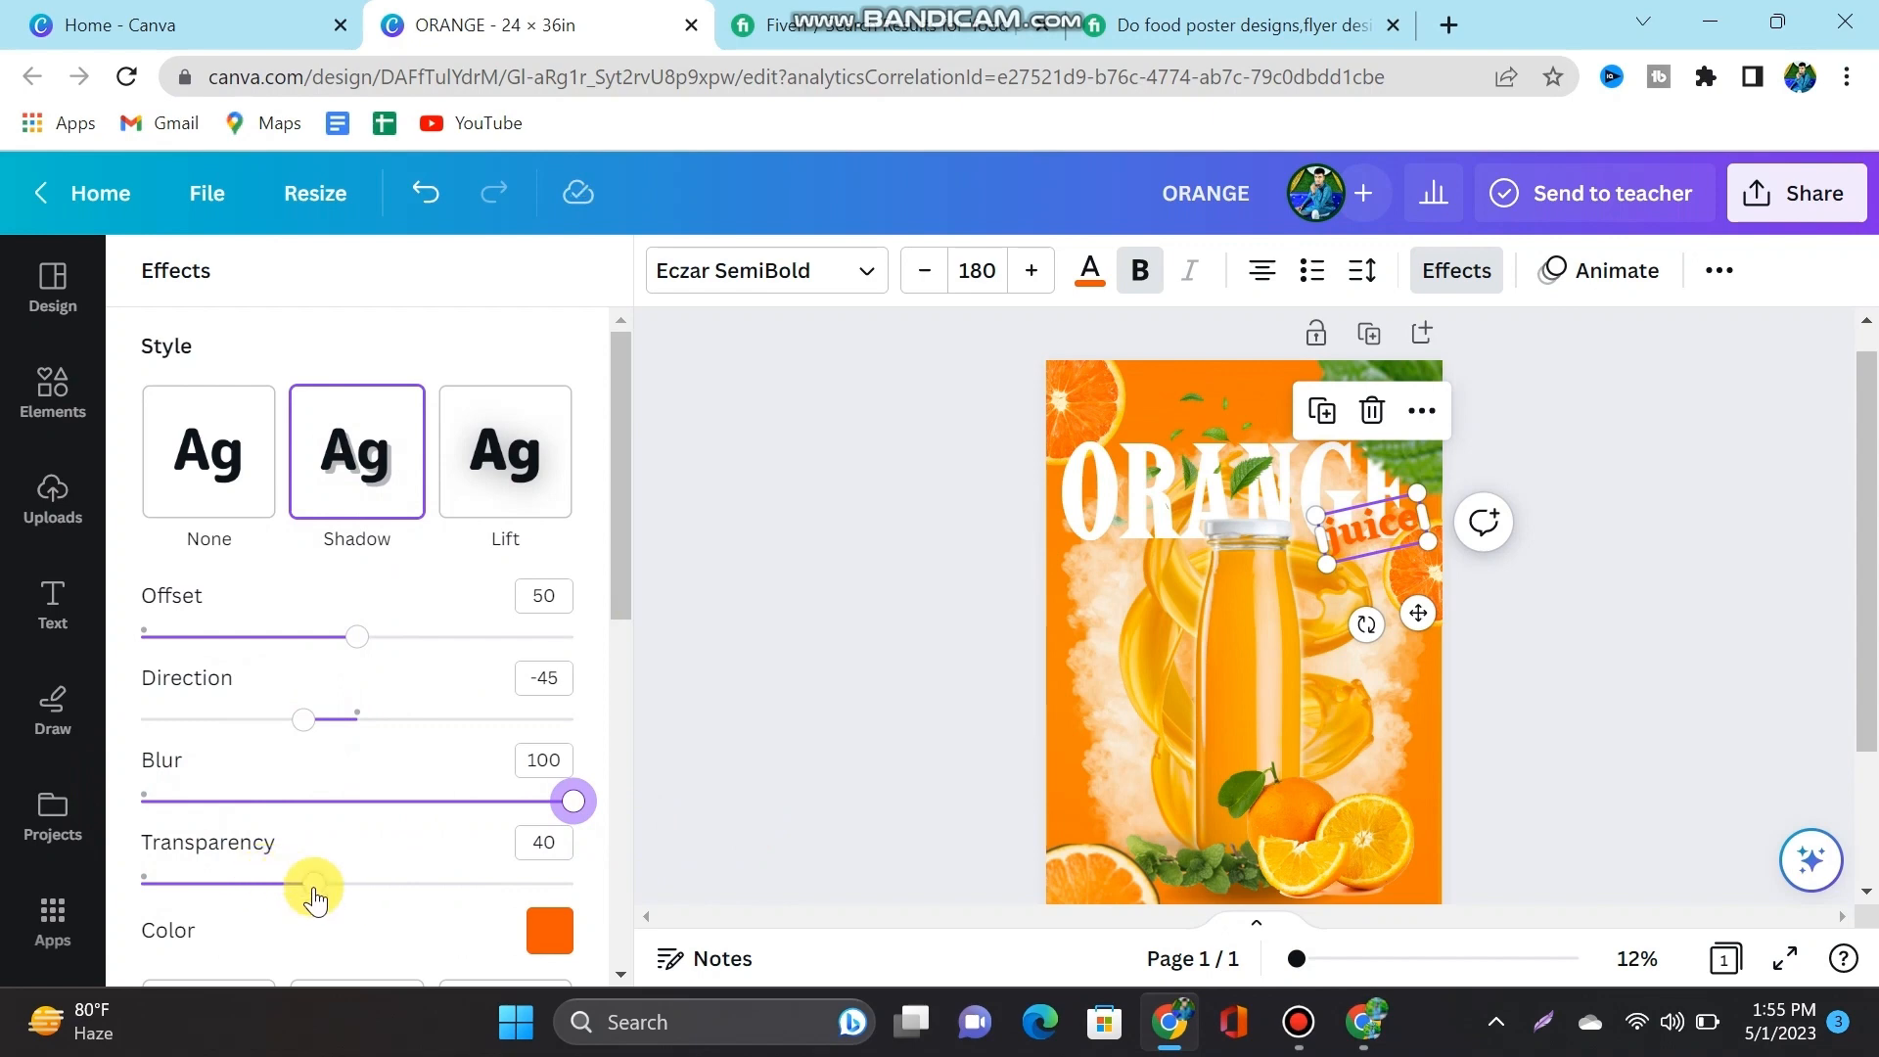
left_click_drag(313, 895, 605, 892)
Step: Set the juice text's shadow color to white from the default solid colors and close the effect settings
scroll(574, 831, "down", 3)
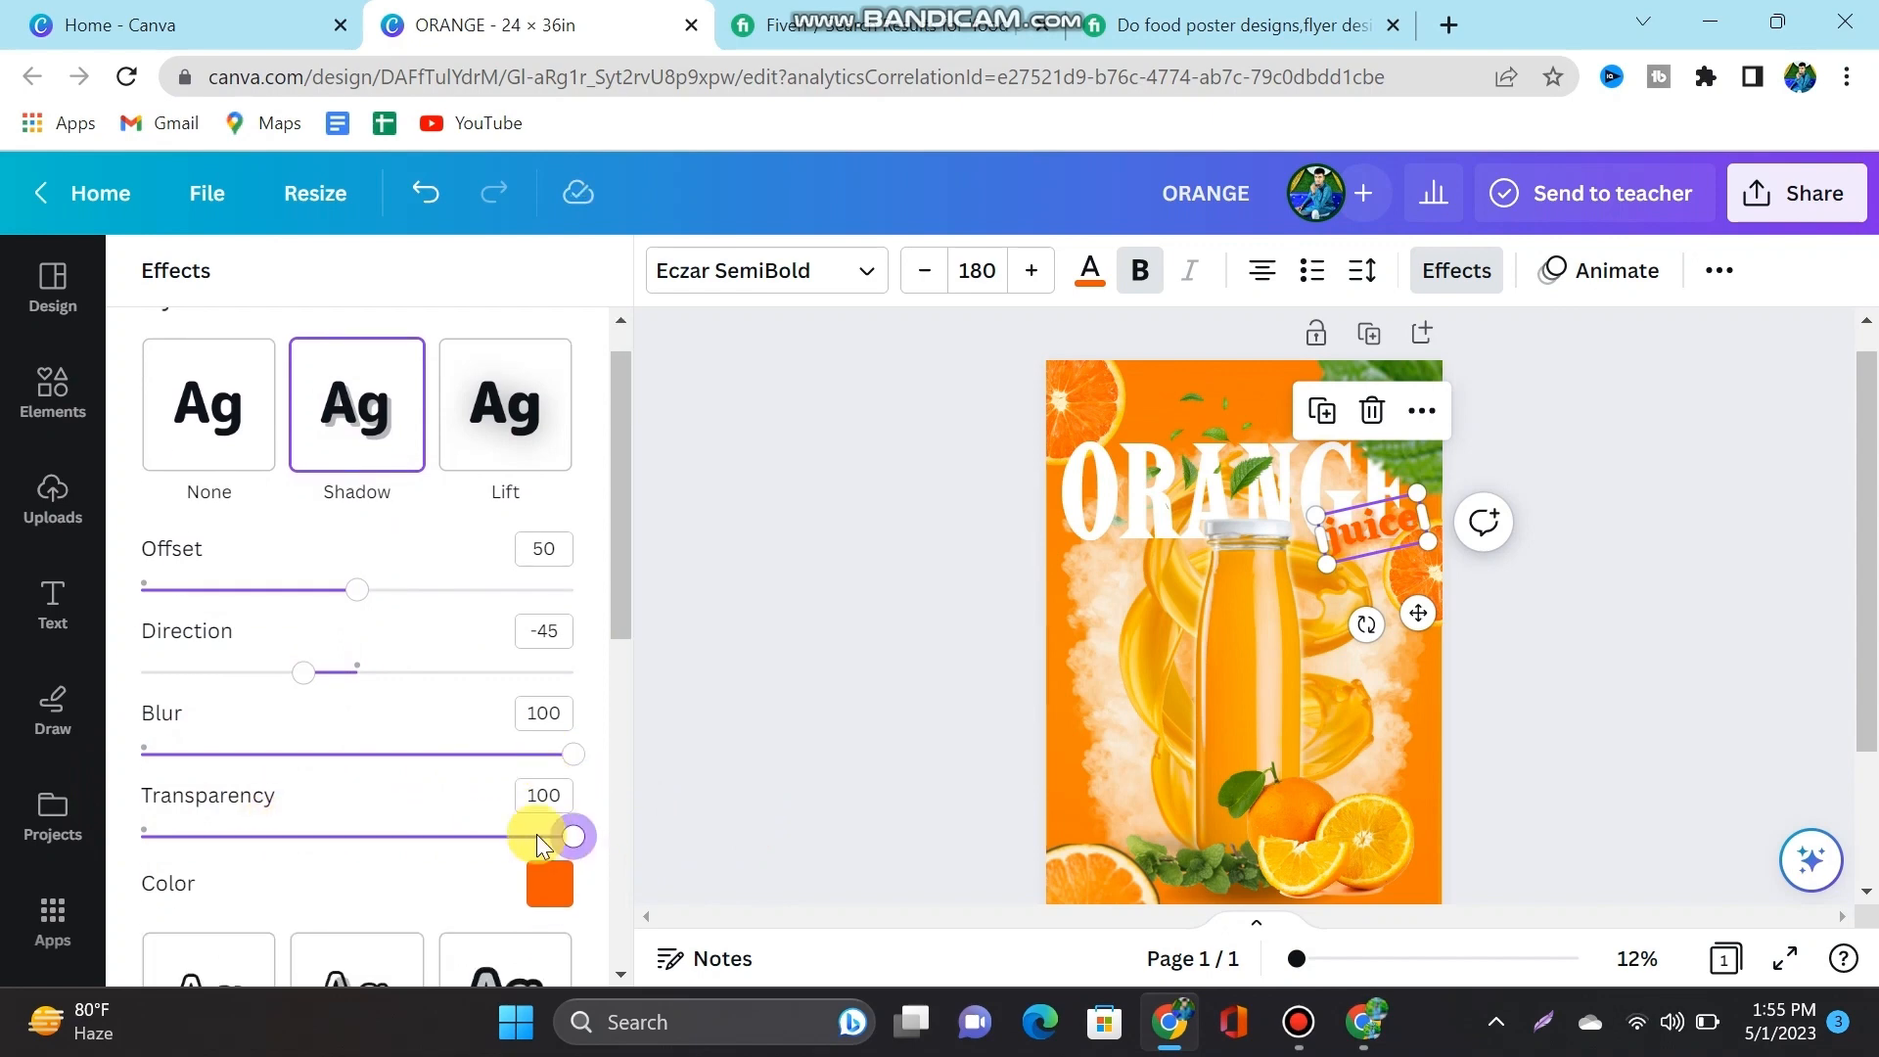
left_click(549, 783)
scroll(529, 665, "down", 5)
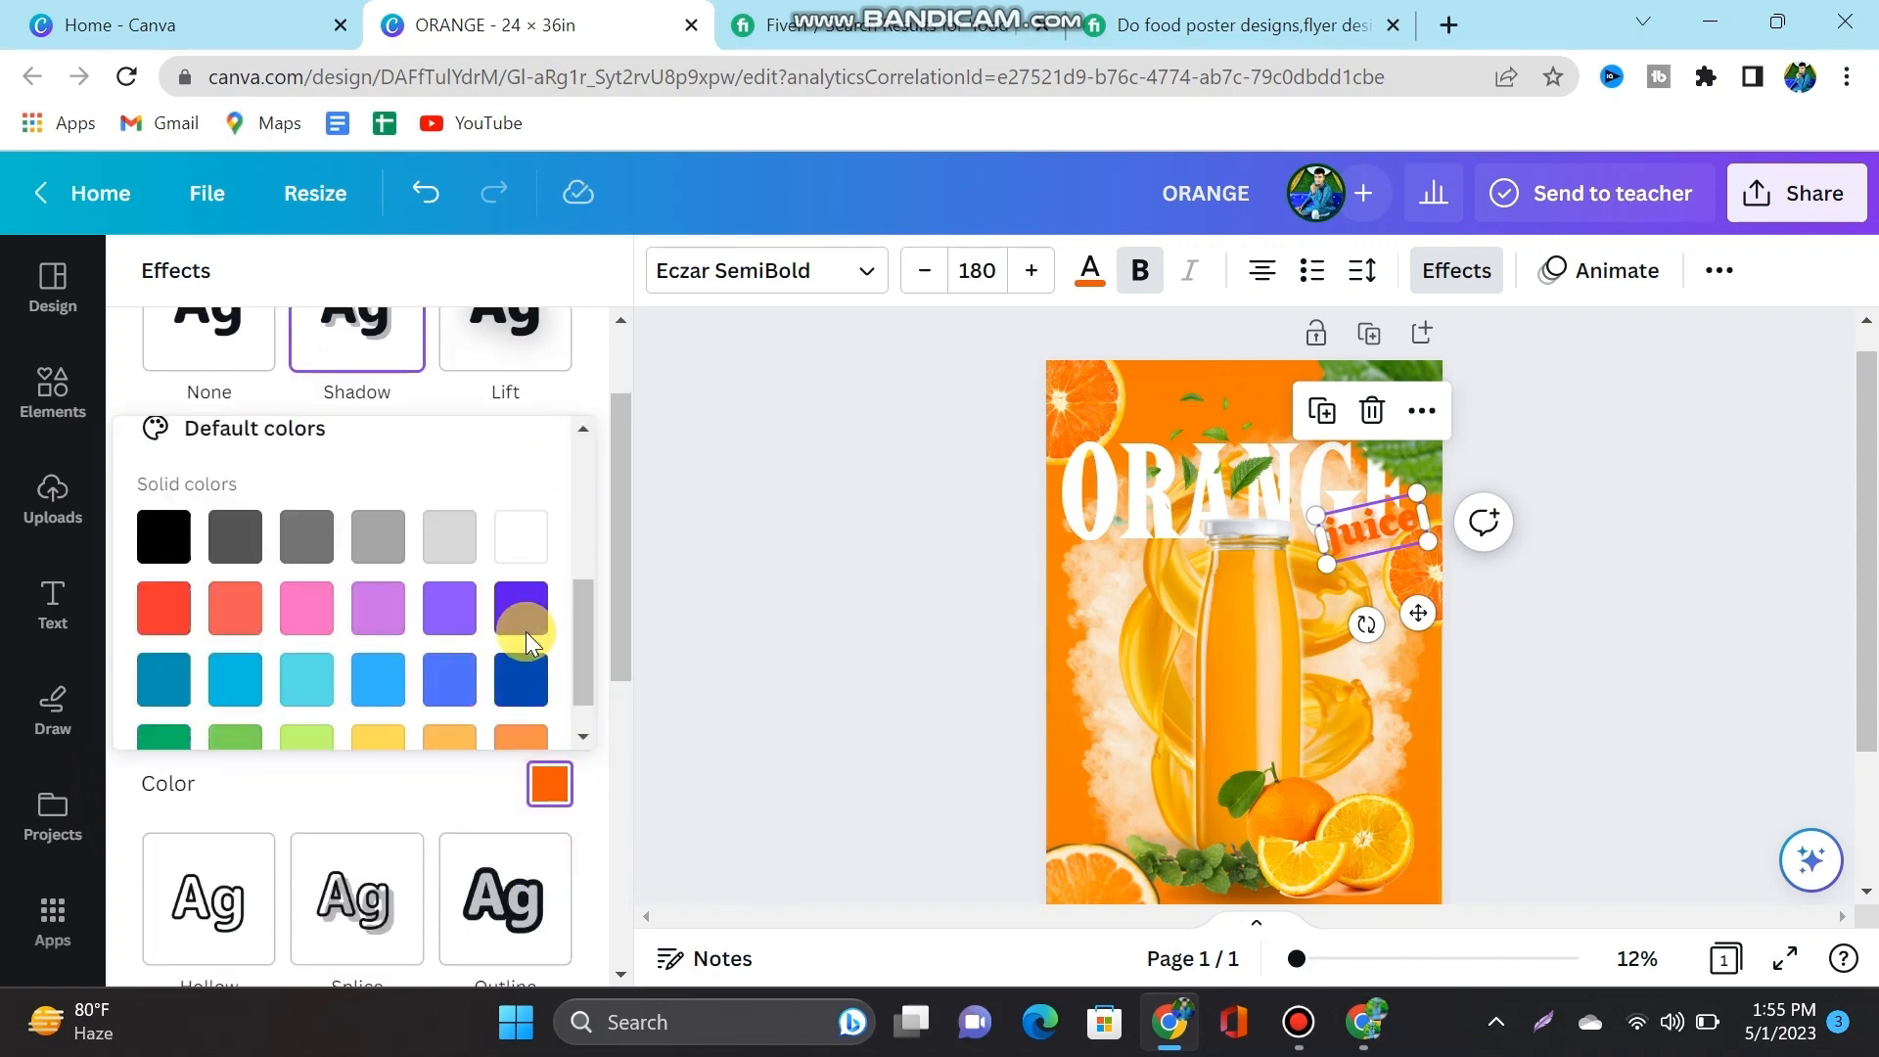
left_click(520, 486)
scroll(506, 705, "up", 5)
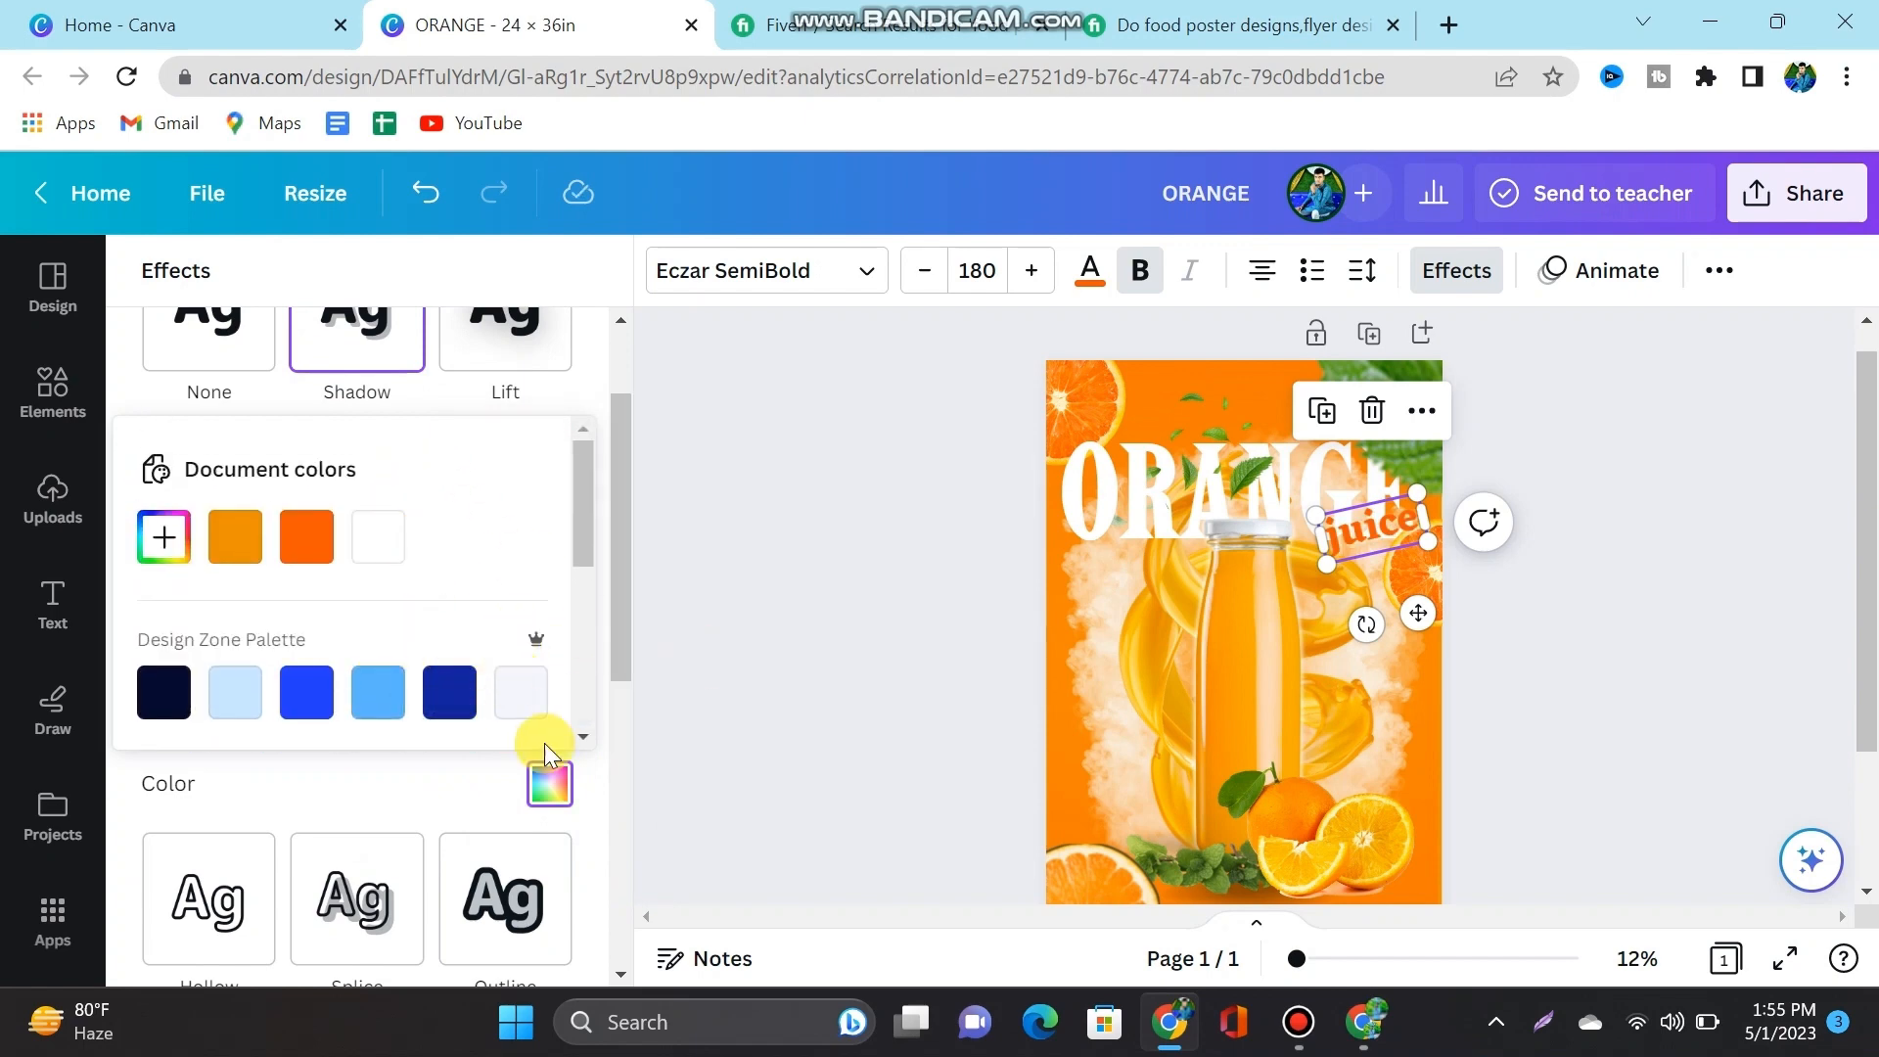
left_click(715, 672)
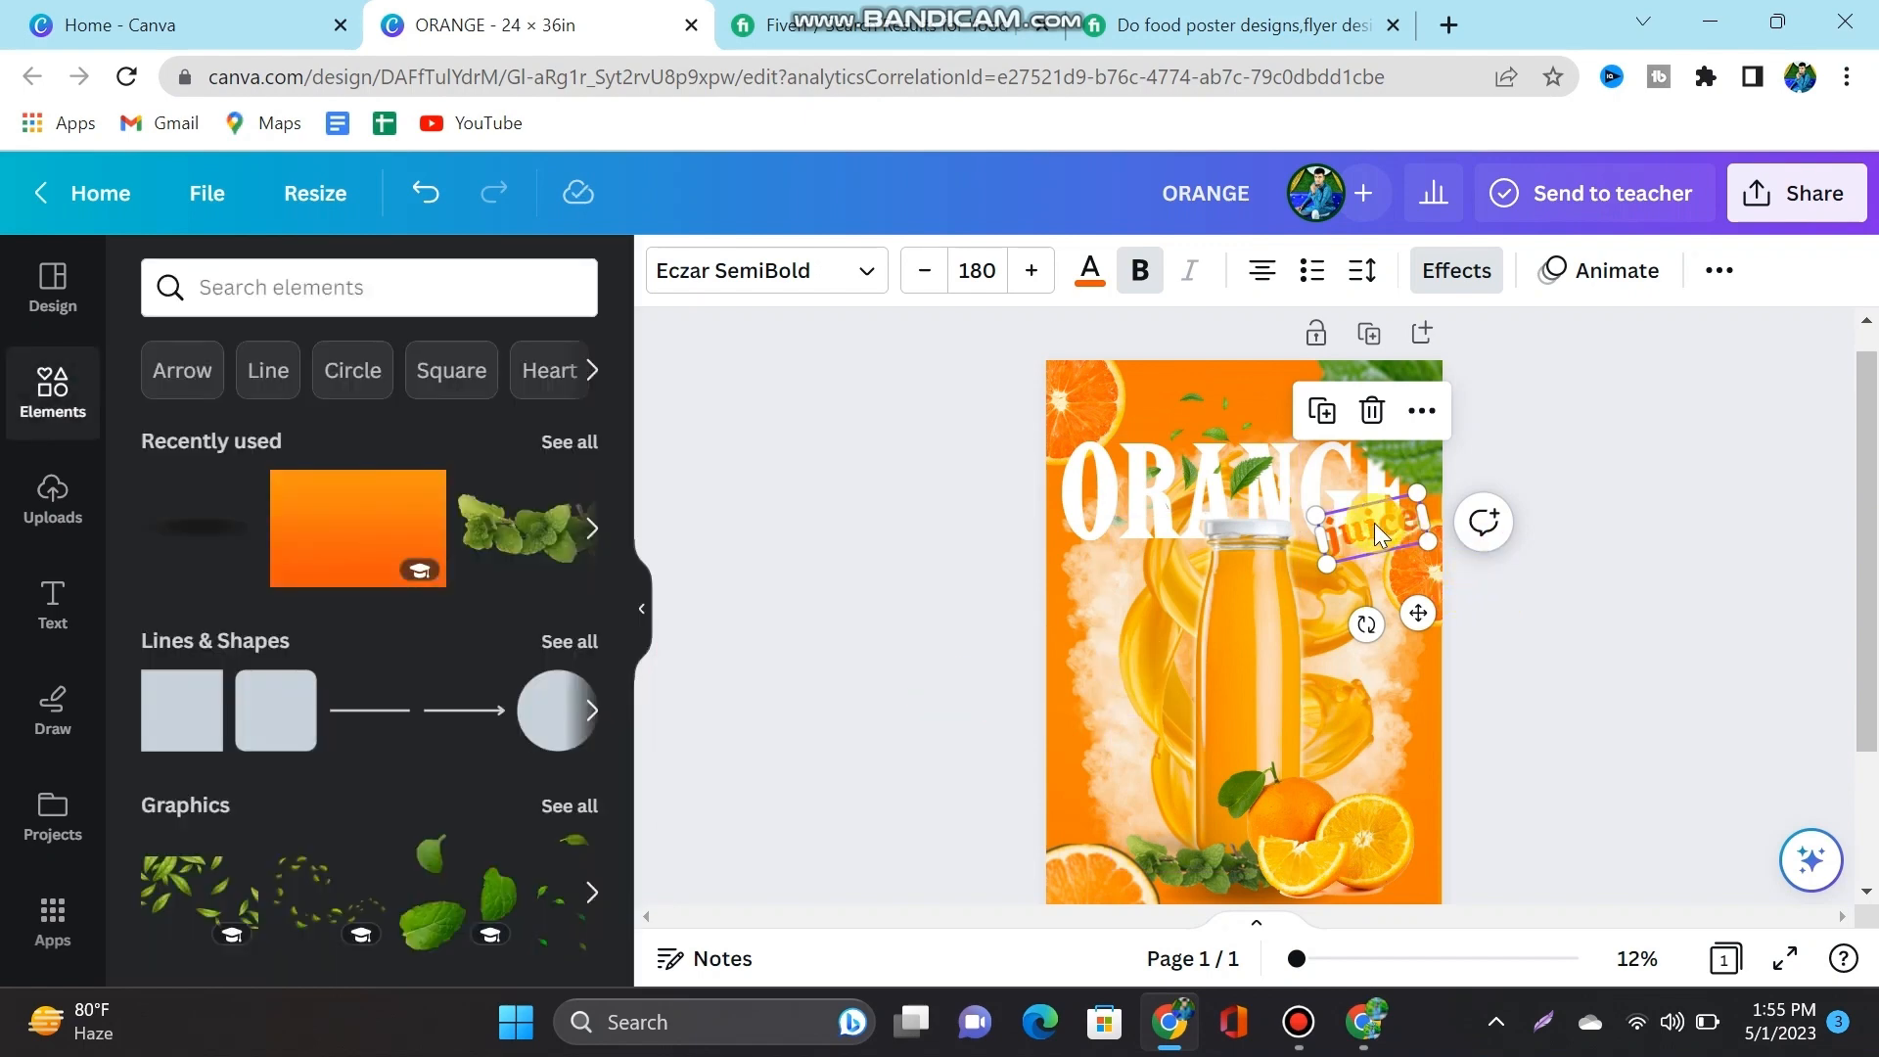
Step: Fine-tune the position of the juice text just beneath the end of ORANGE and deselect it
left_click_drag(1373, 524, 1378, 527)
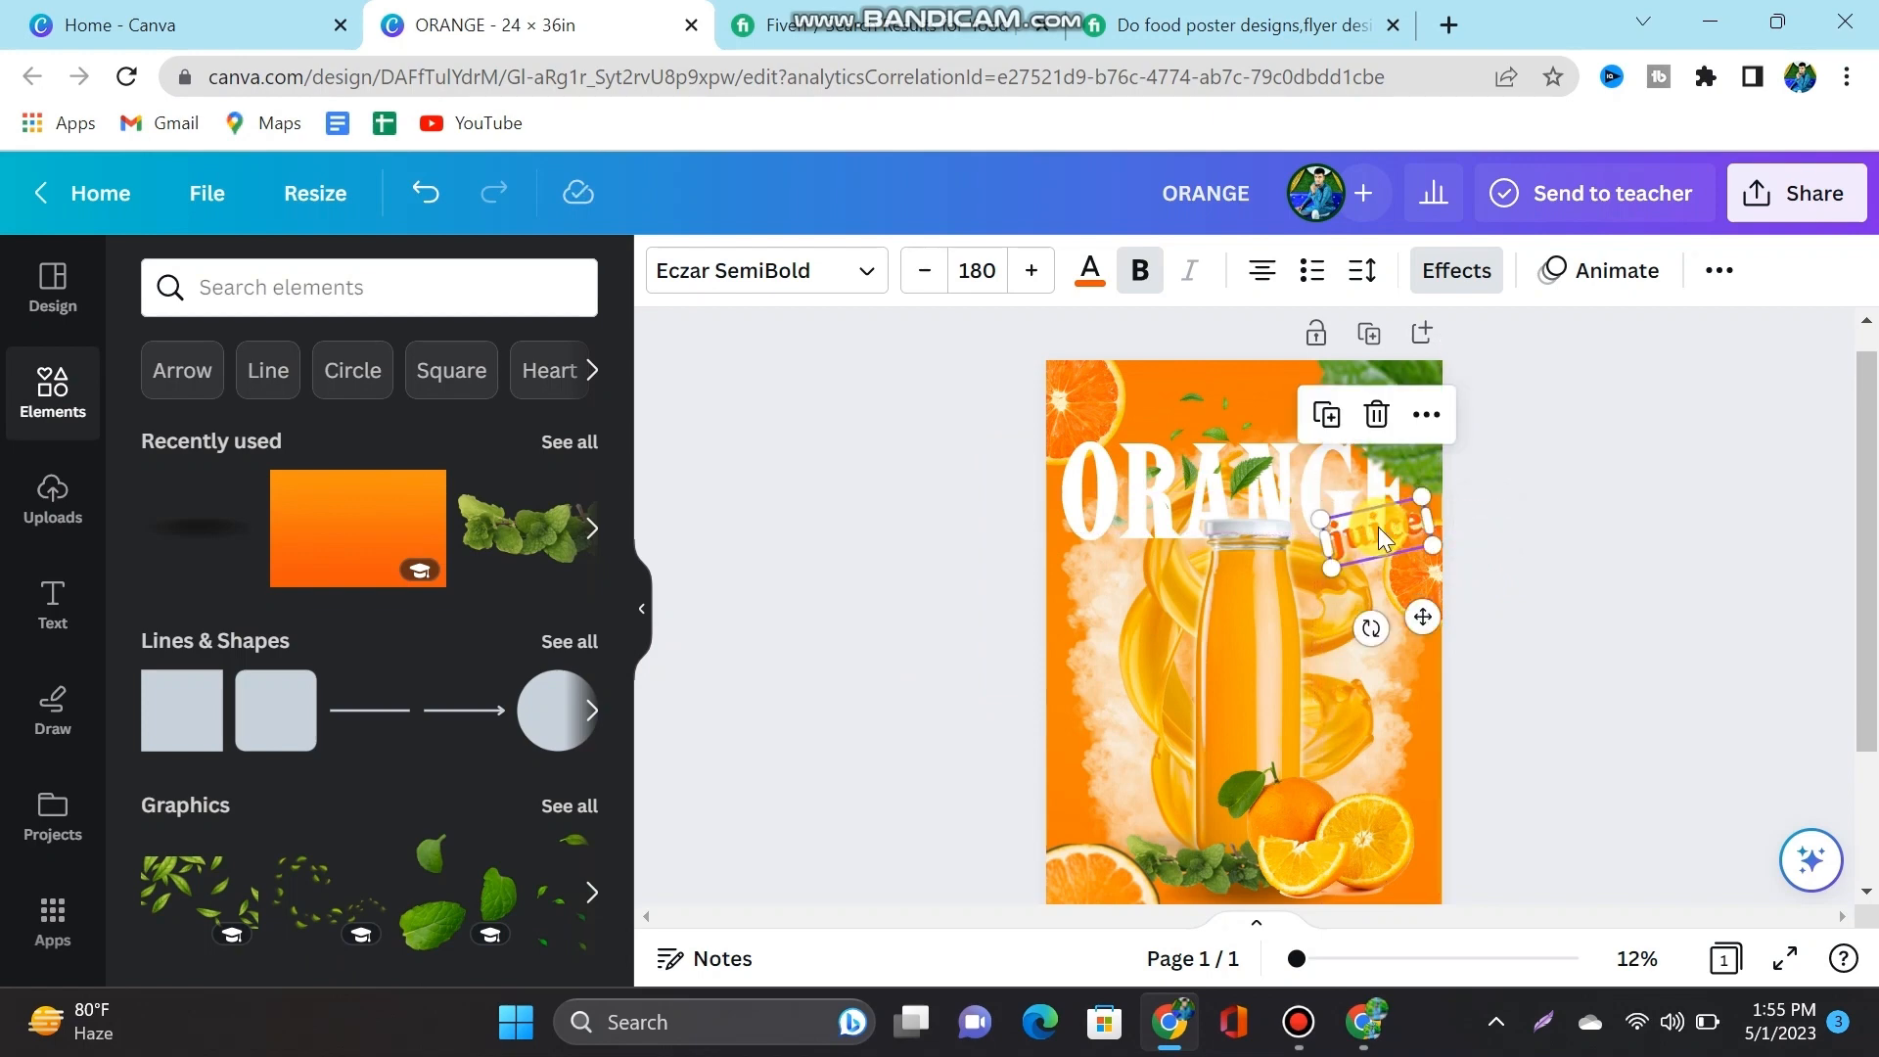
left_click_drag(1378, 526, 1373, 533)
left_click(1585, 575)
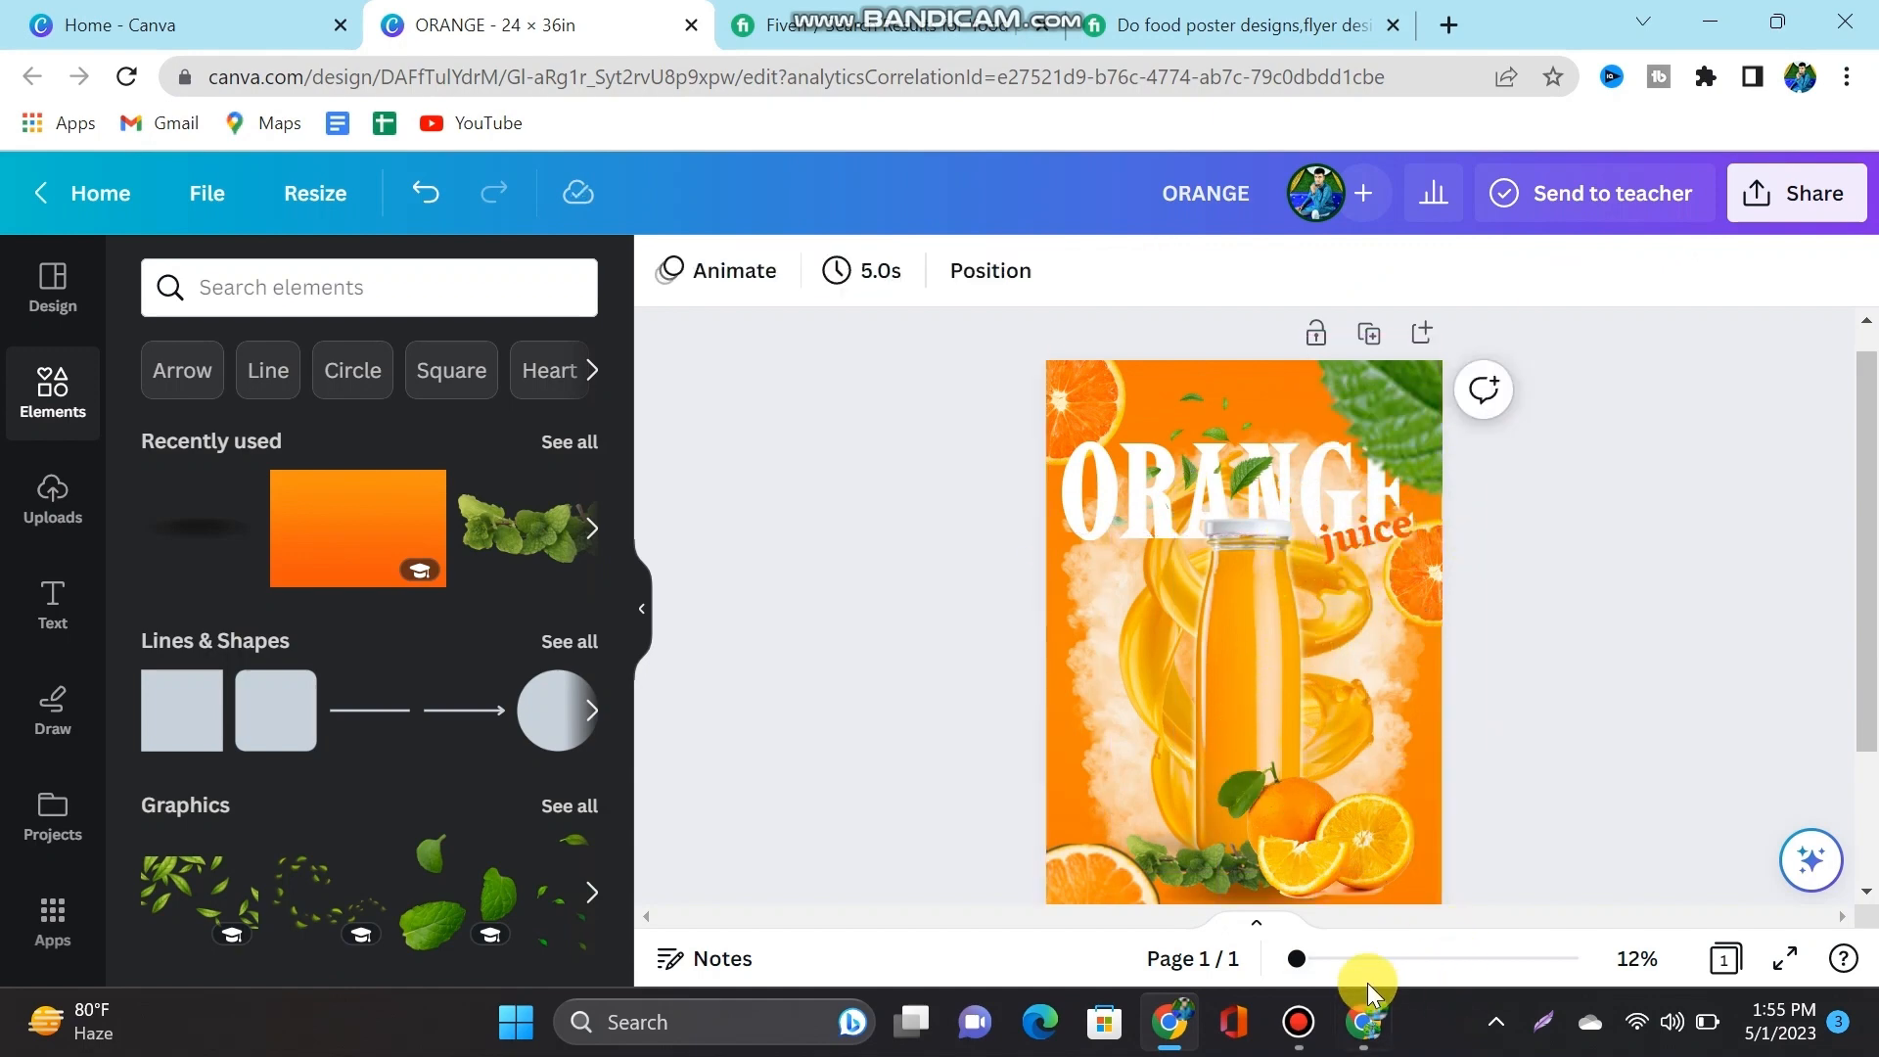
Step: Inspect the ORANGE juice title up close and check the whole poster layout
left_click_drag(1296, 958, 1341, 959)
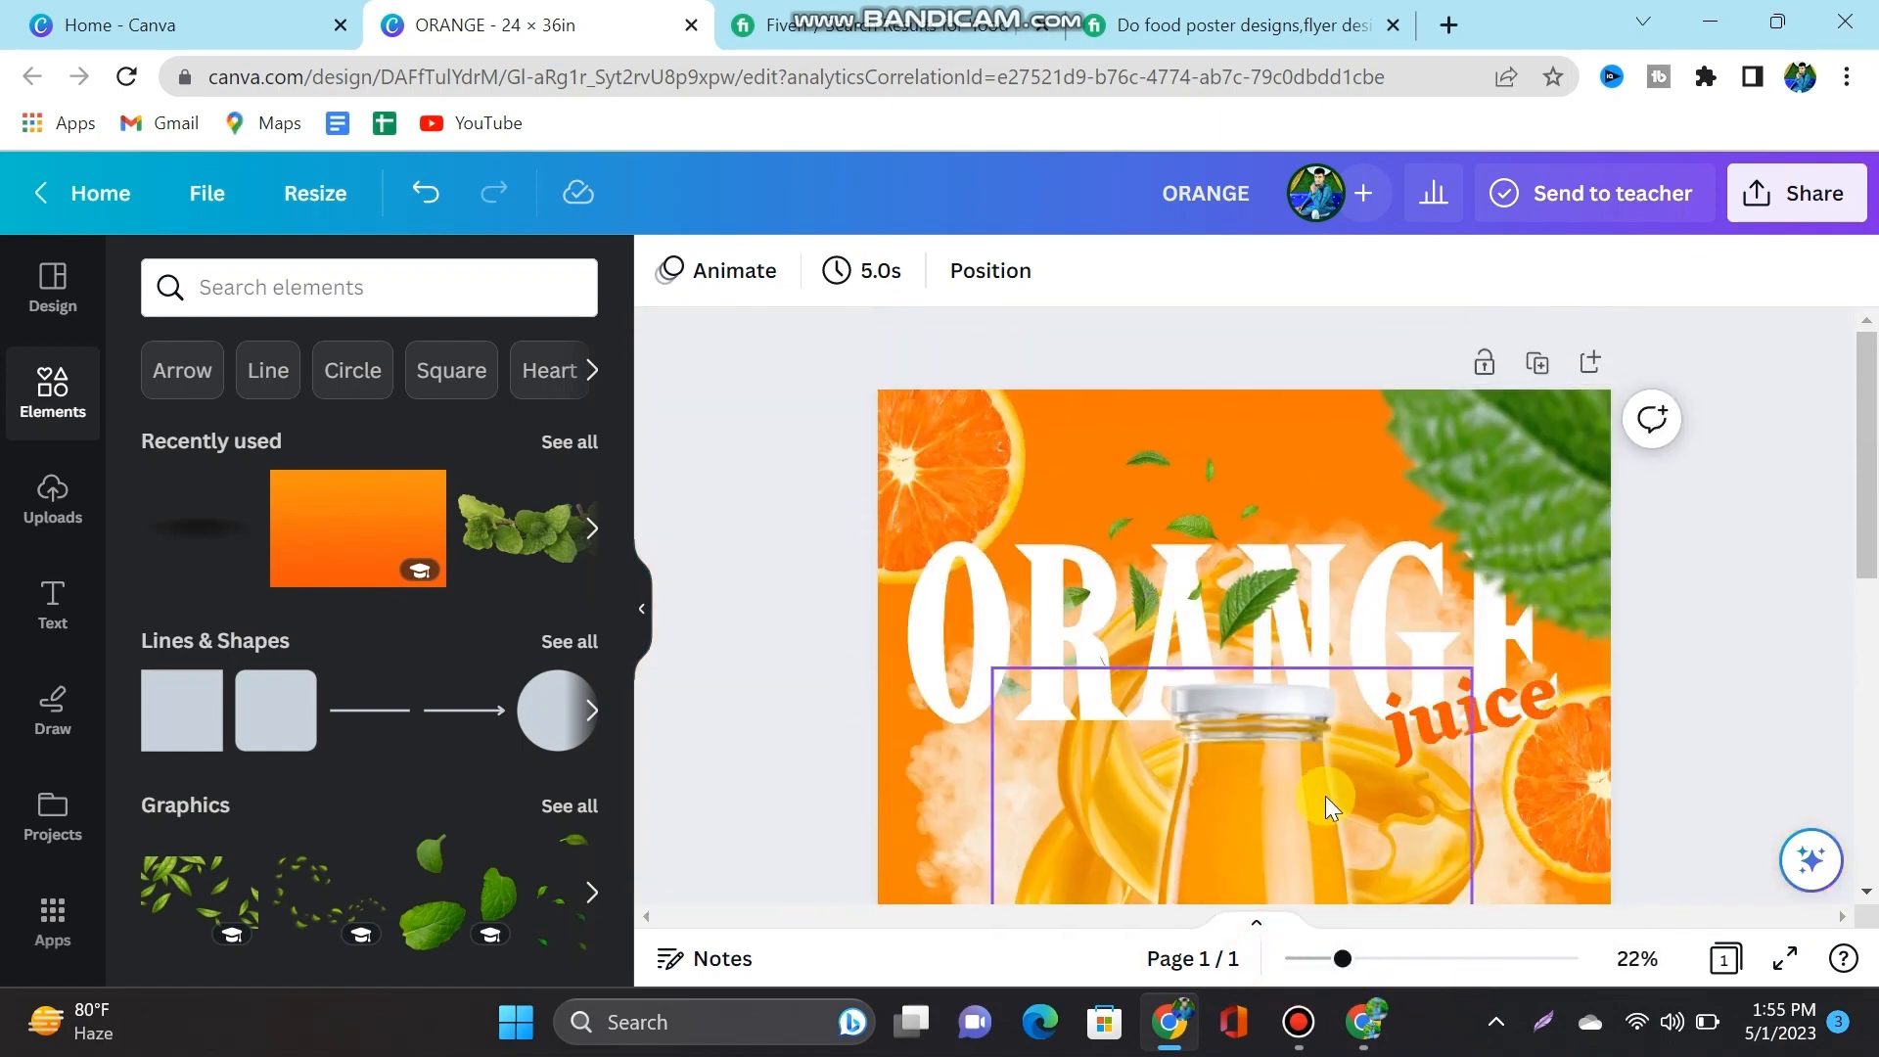
left_click_drag(1348, 964, 1285, 959)
scroll(1506, 734, "down", 2)
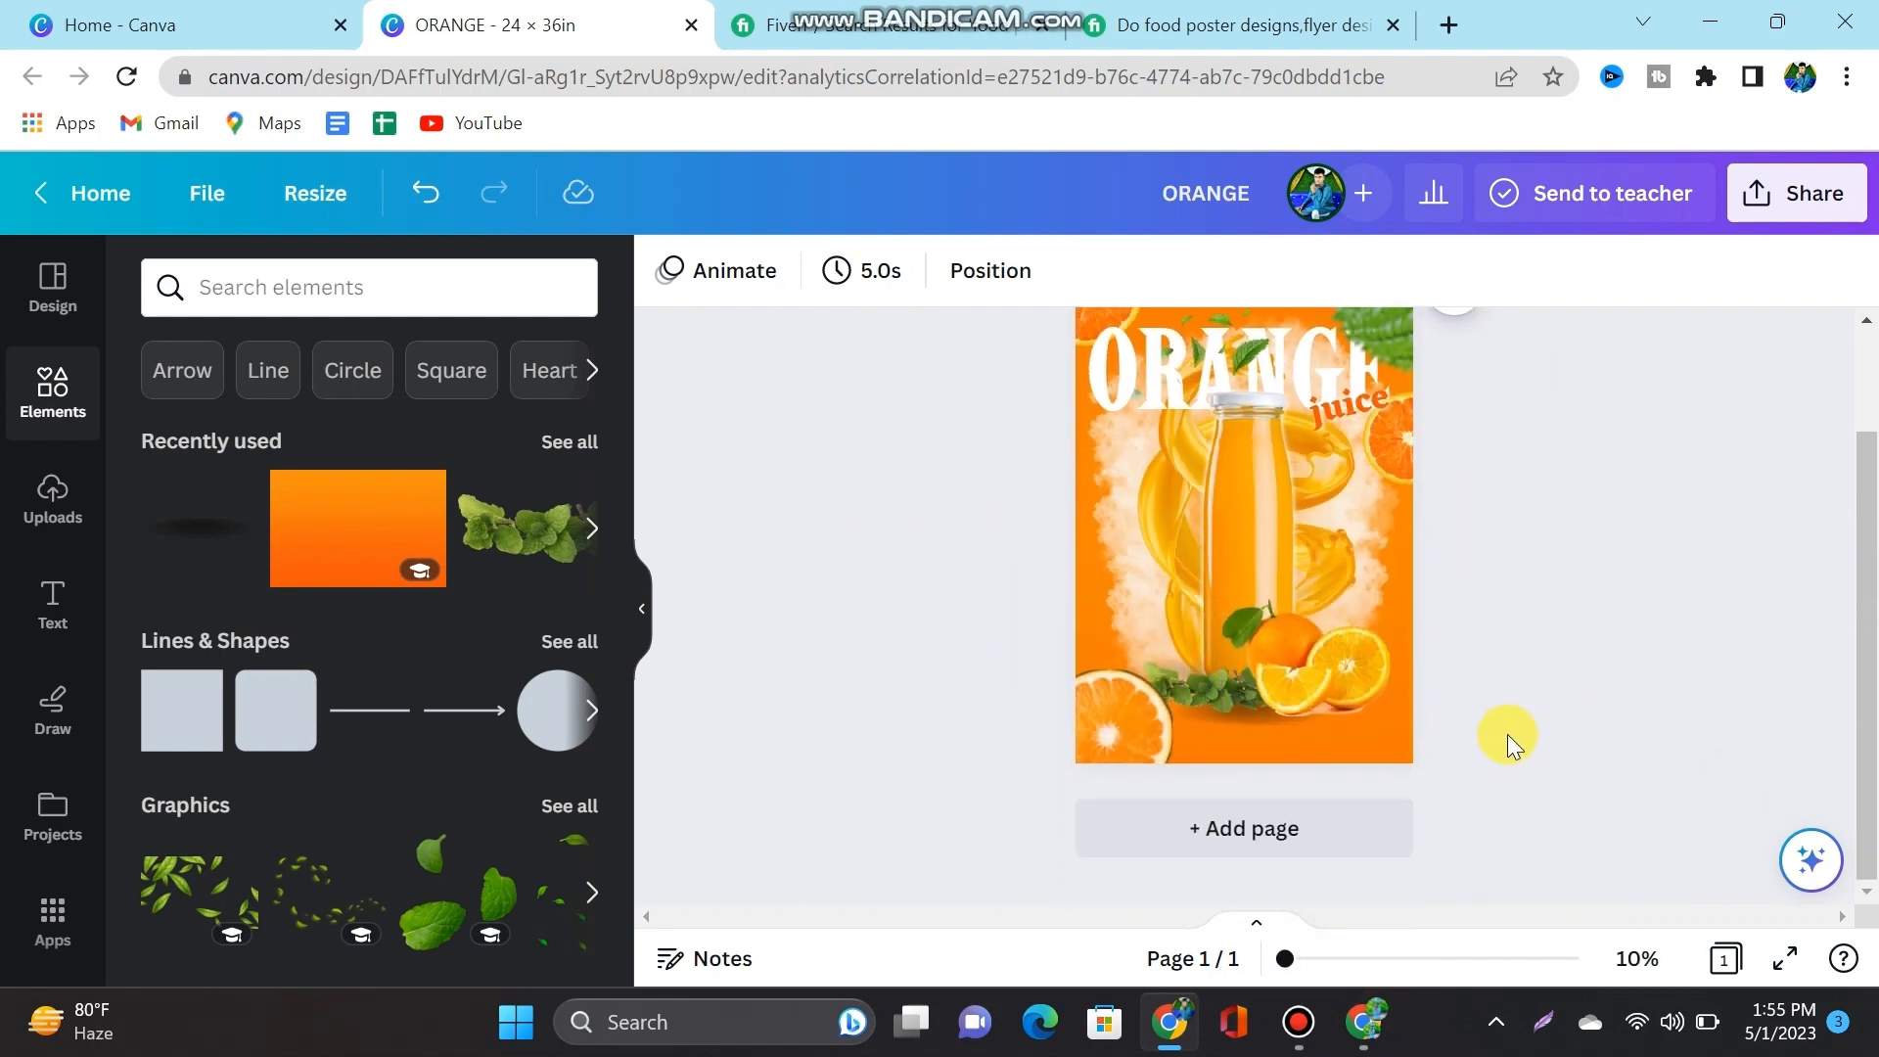
scroll(1501, 736, "up", 2)
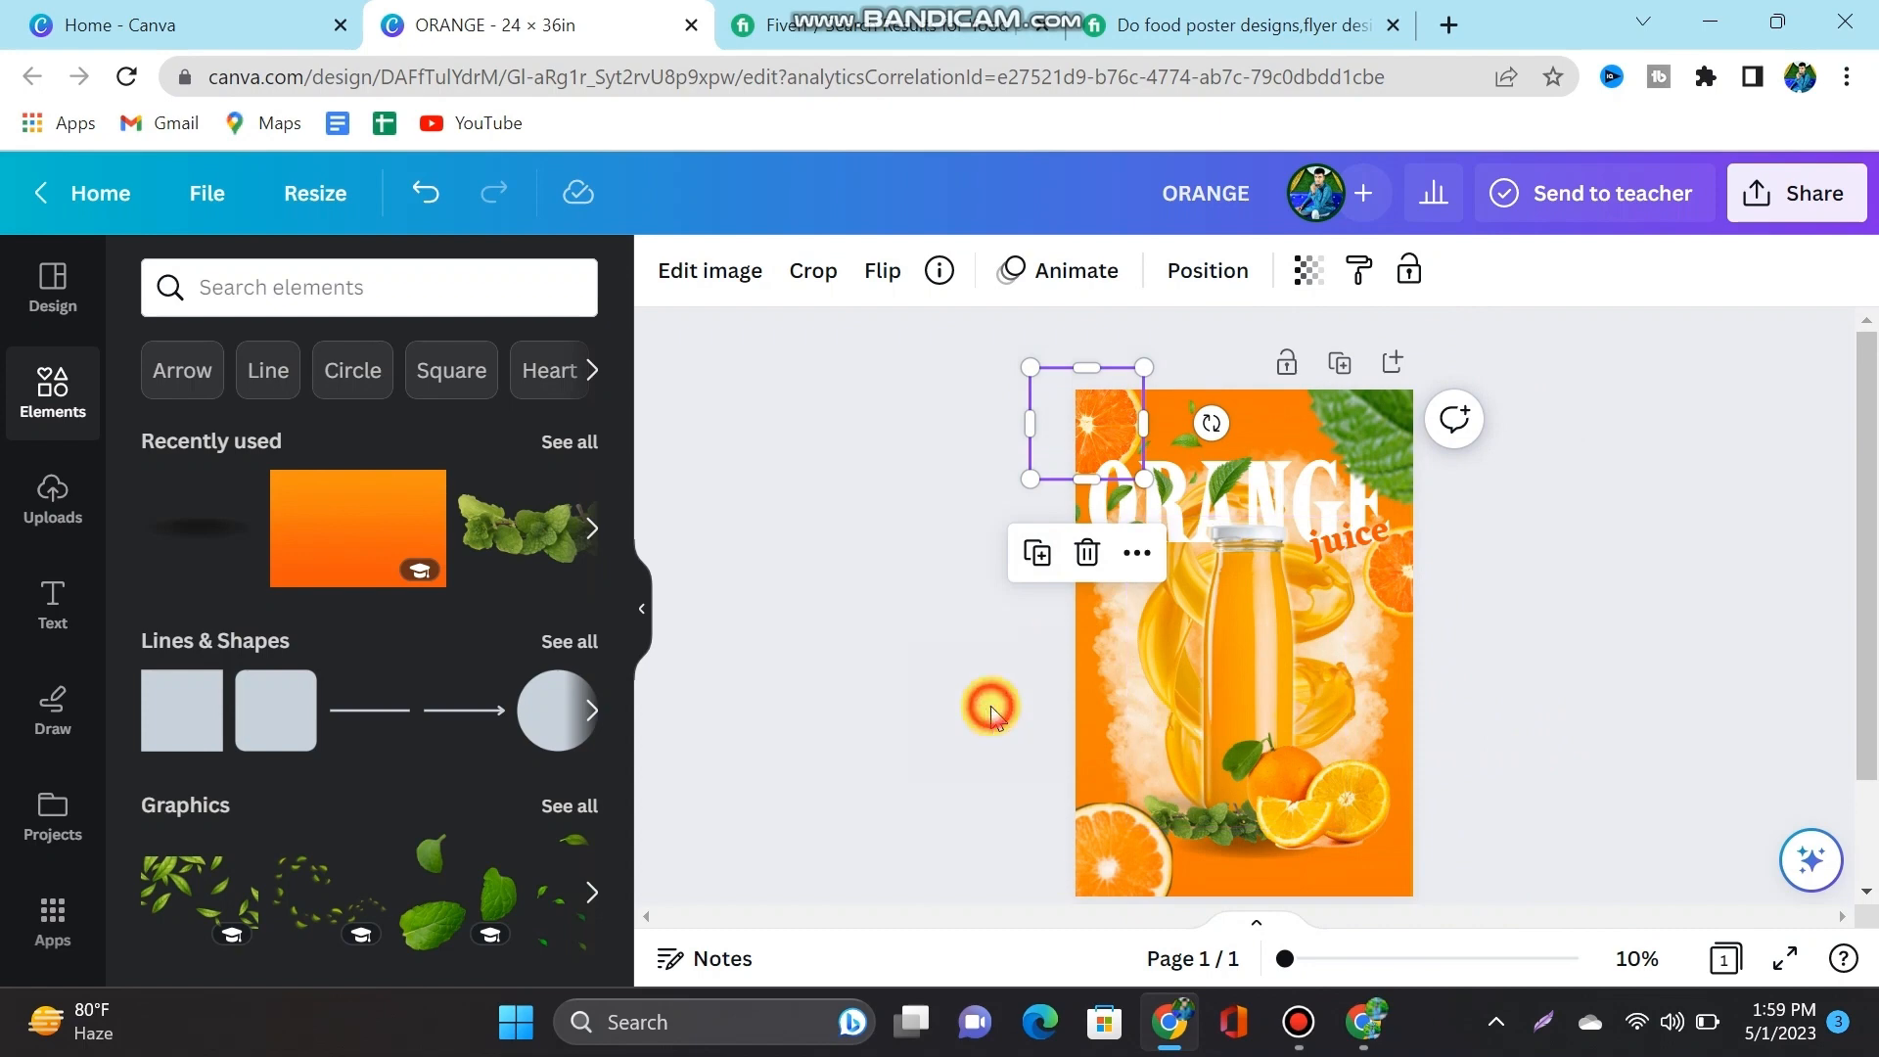
left_click(990, 707)
left_click_drag(1283, 963, 1223, 993)
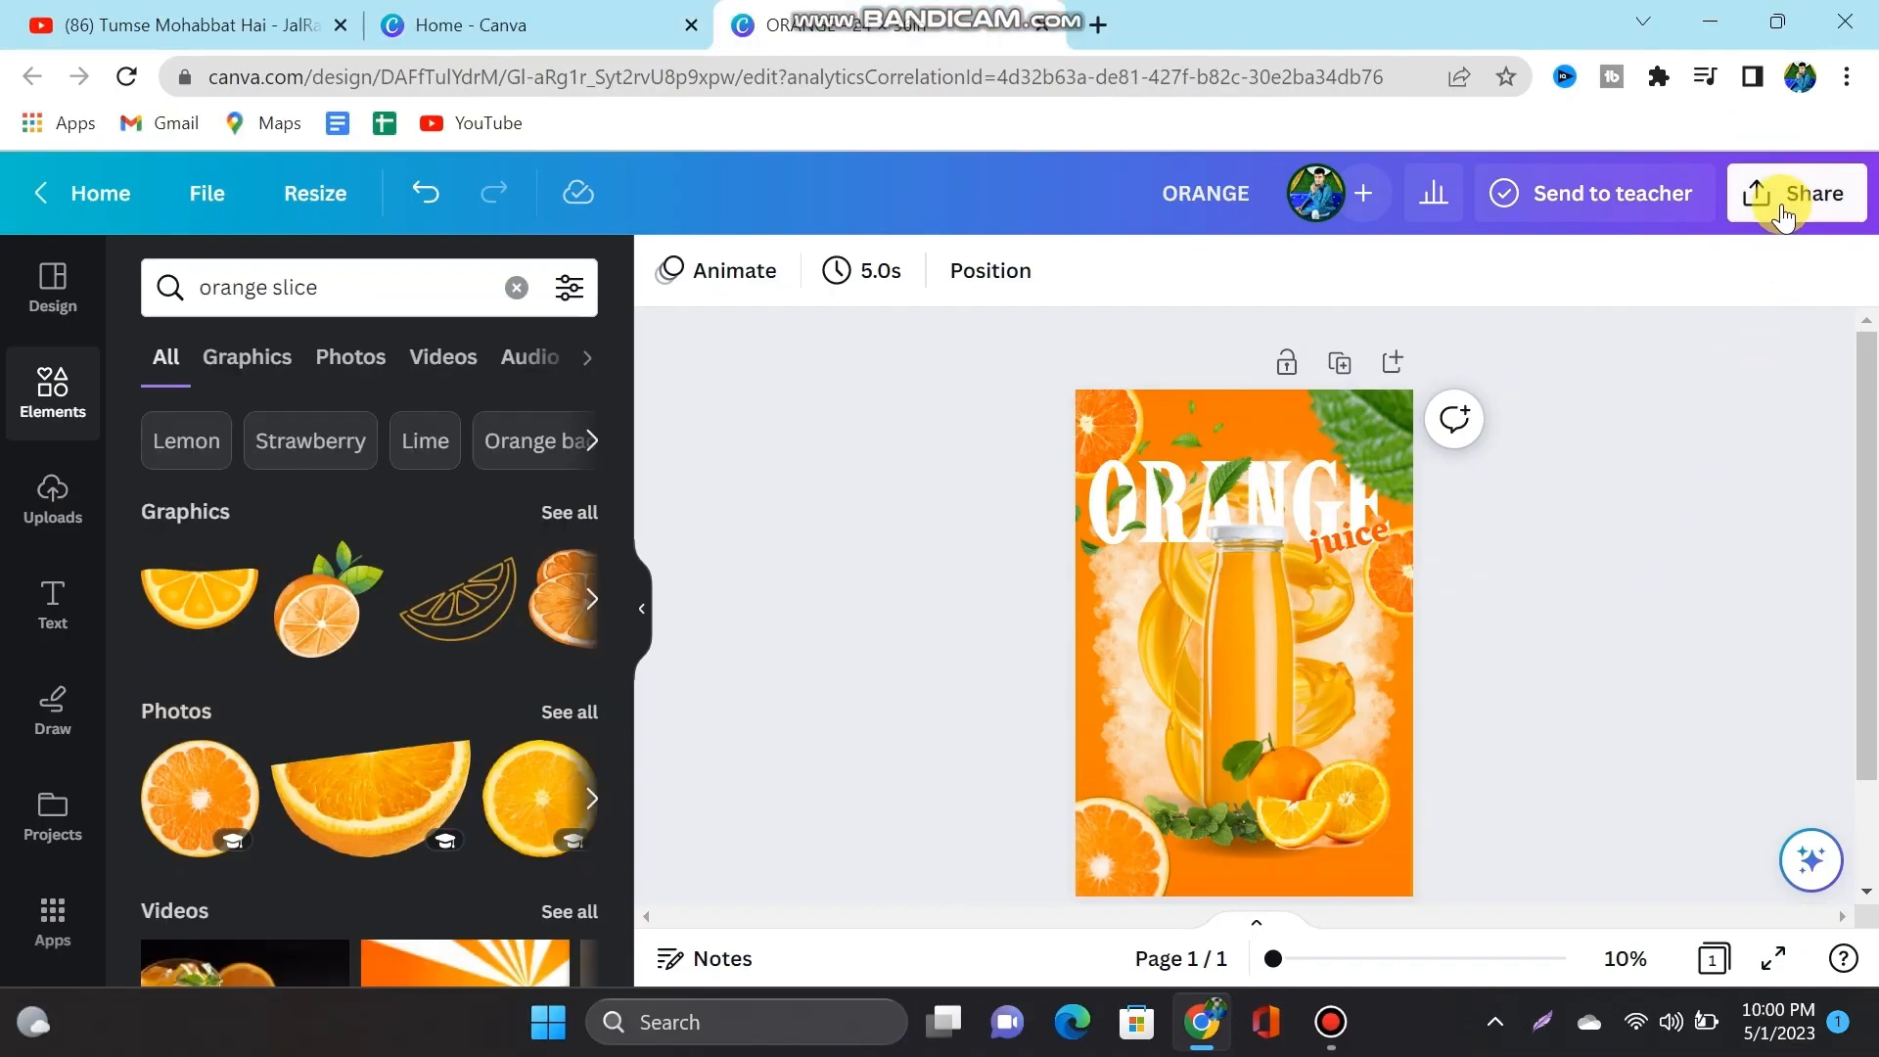
Step: Download the poster as a PNG file with the transparent background option turned off
left_click(1794, 193)
scroll(1566, 685, "down", 3)
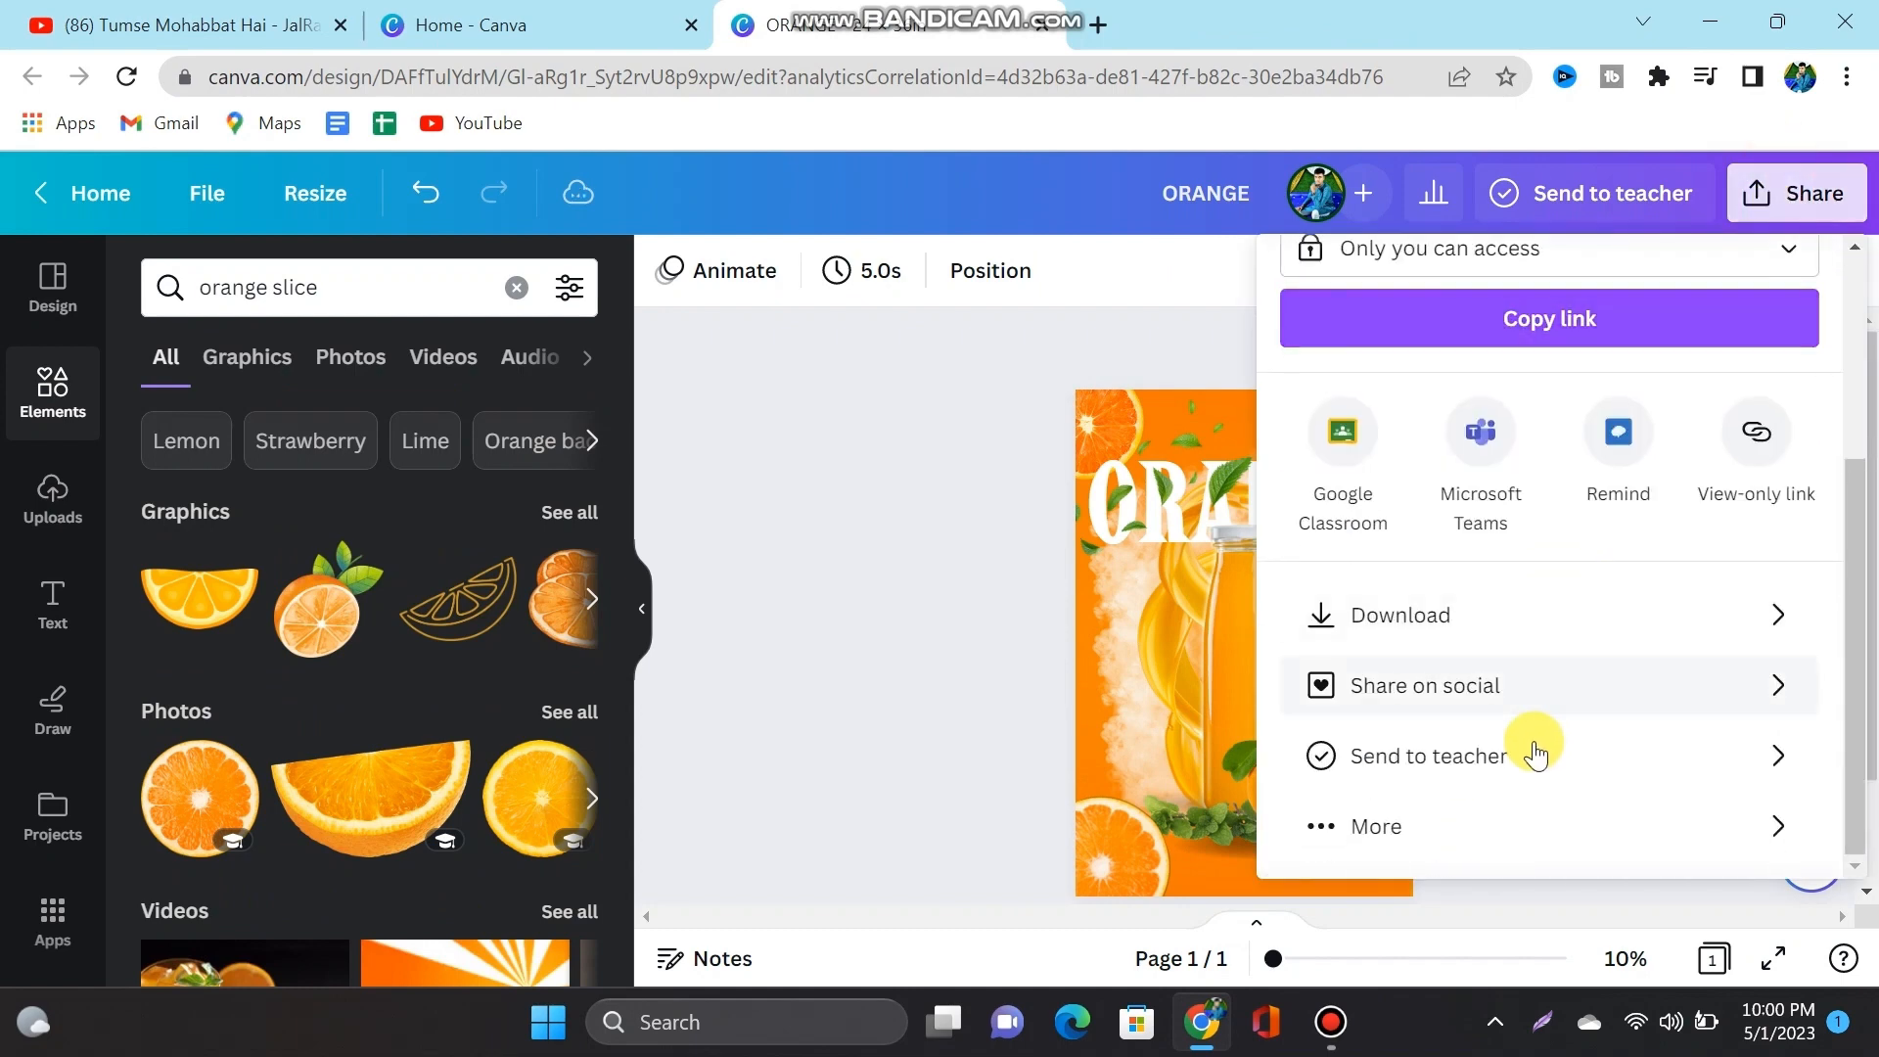
left_click(1544, 646)
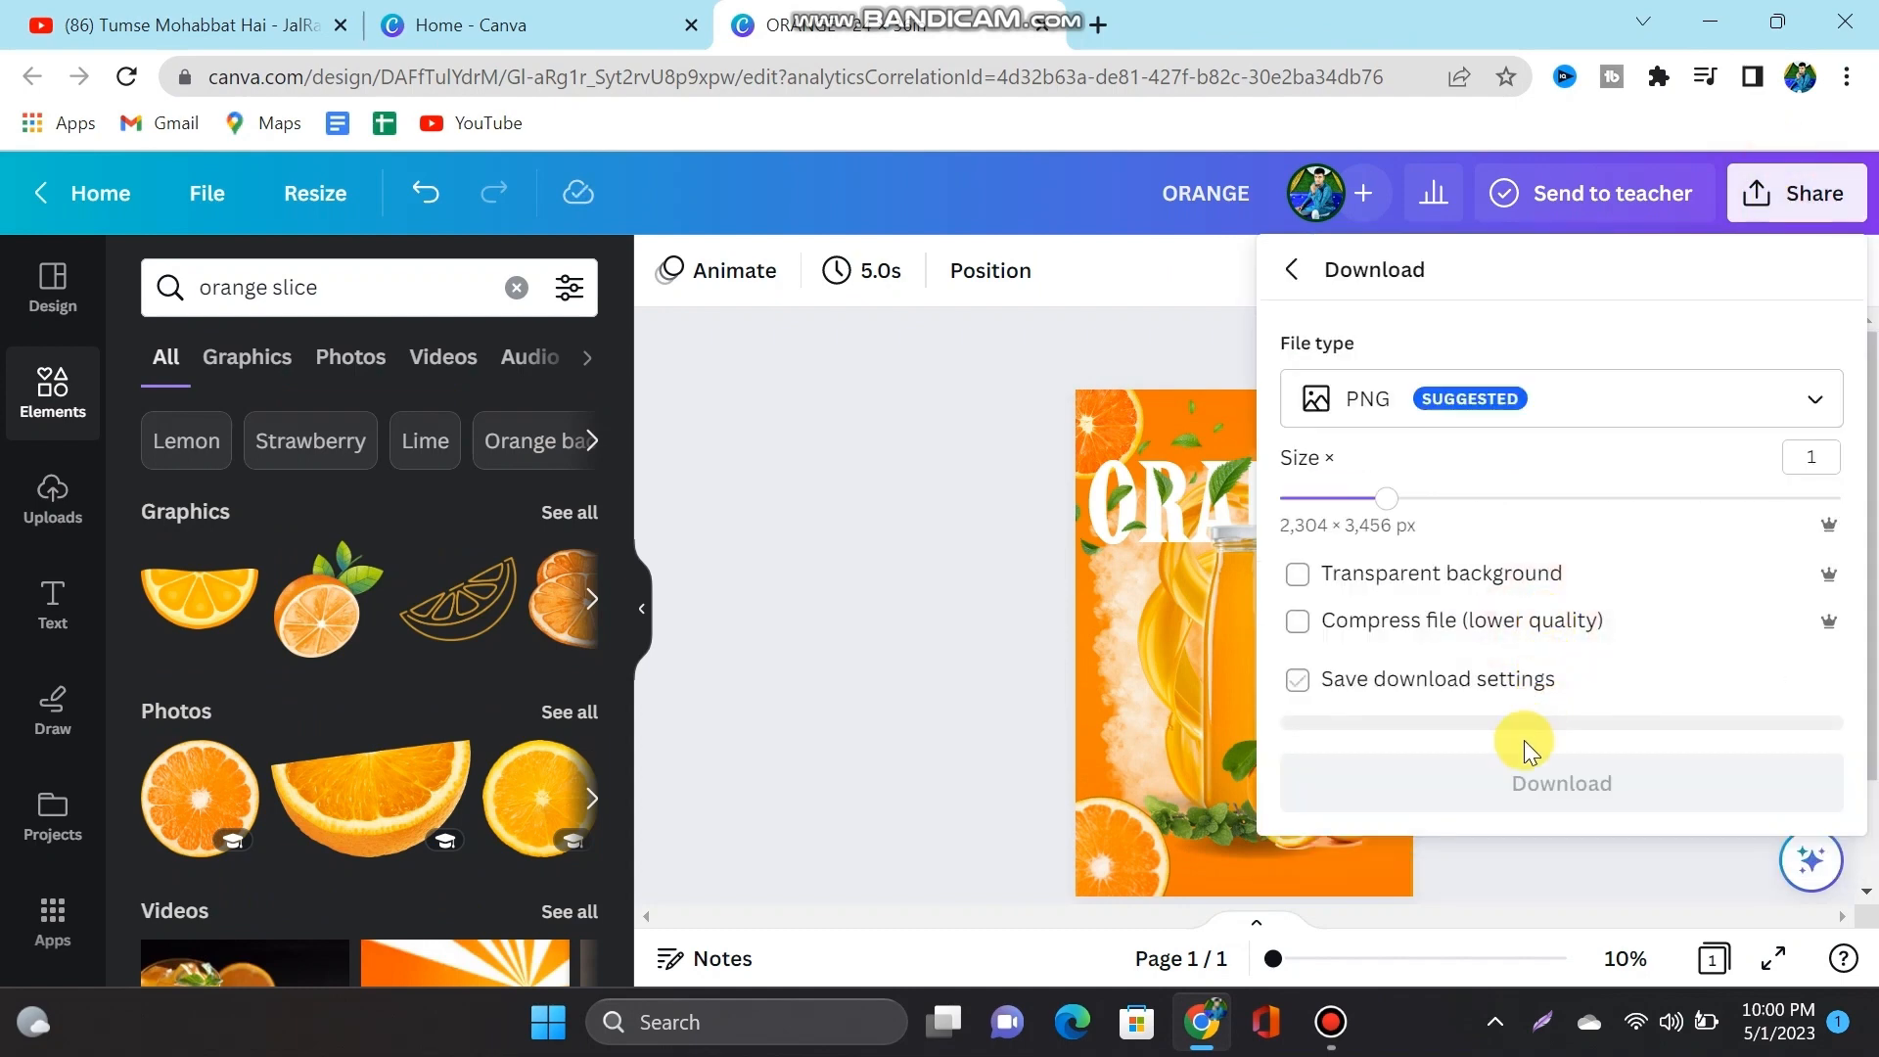
left_click(1298, 574)
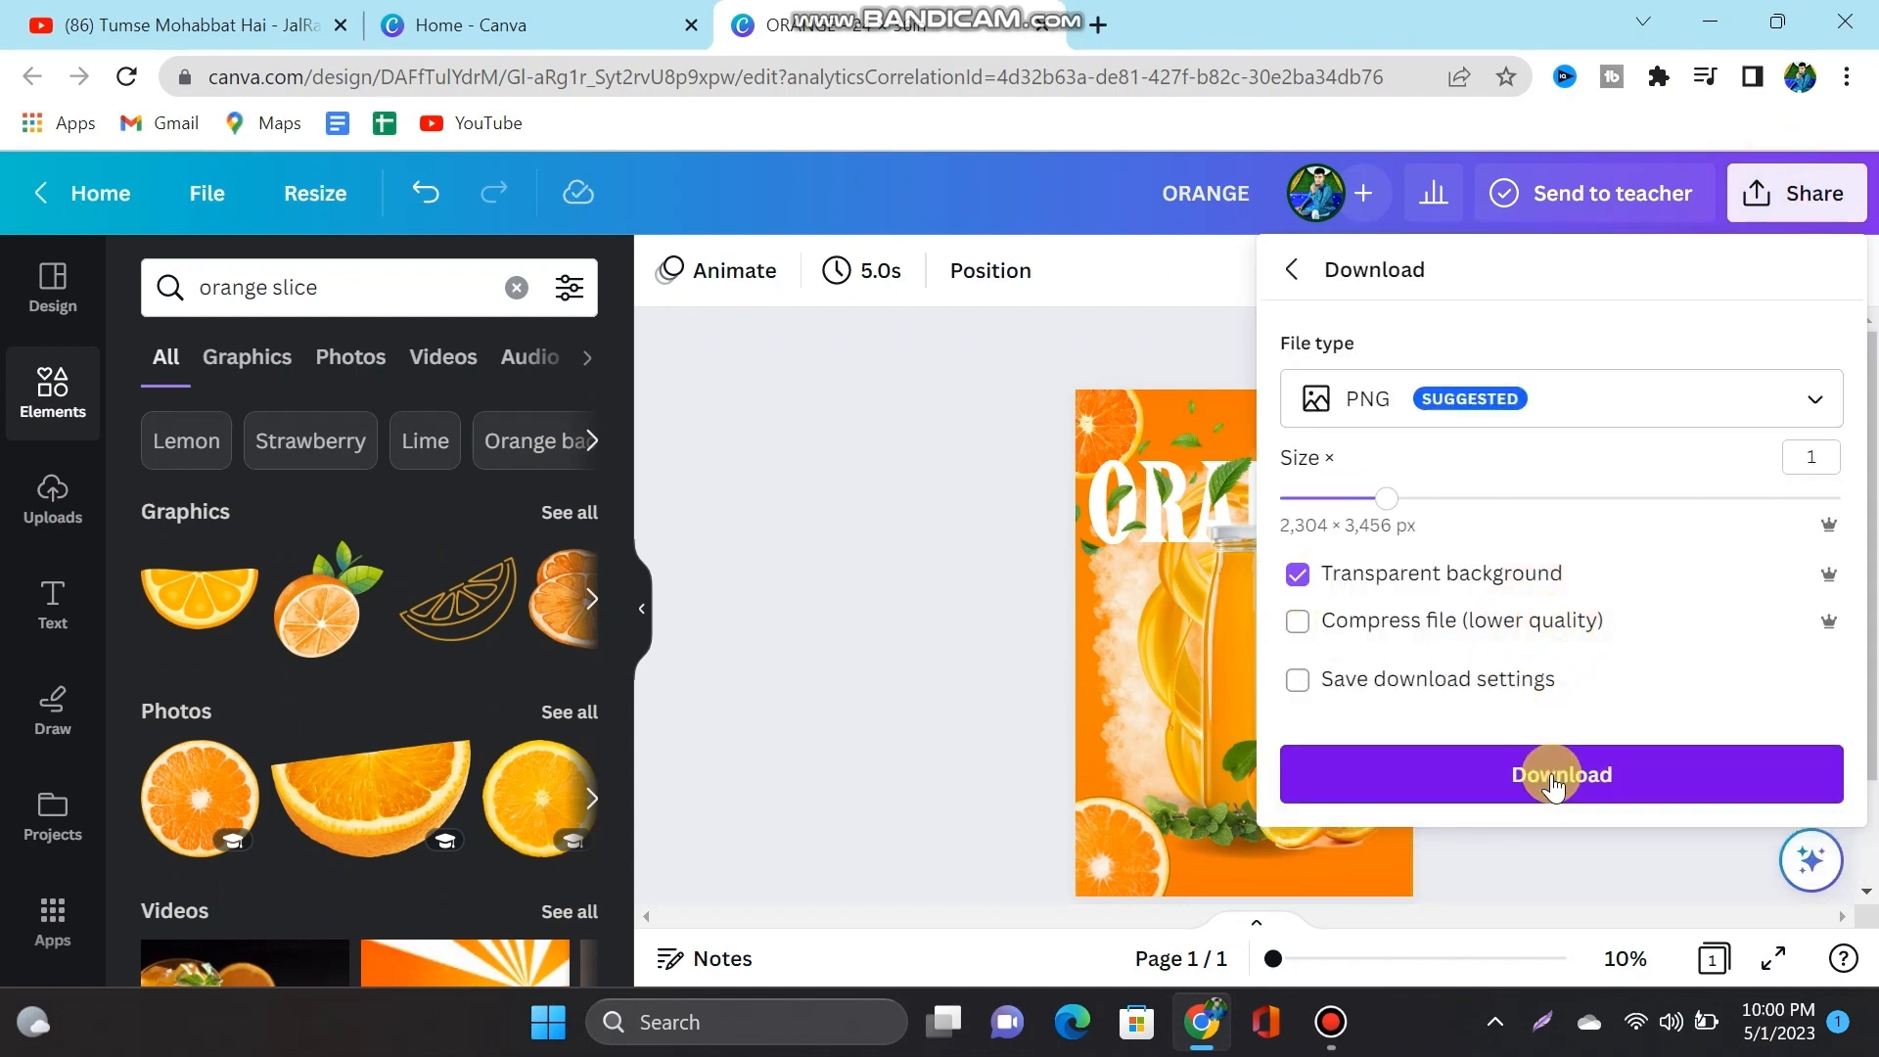
left_click(1297, 574)
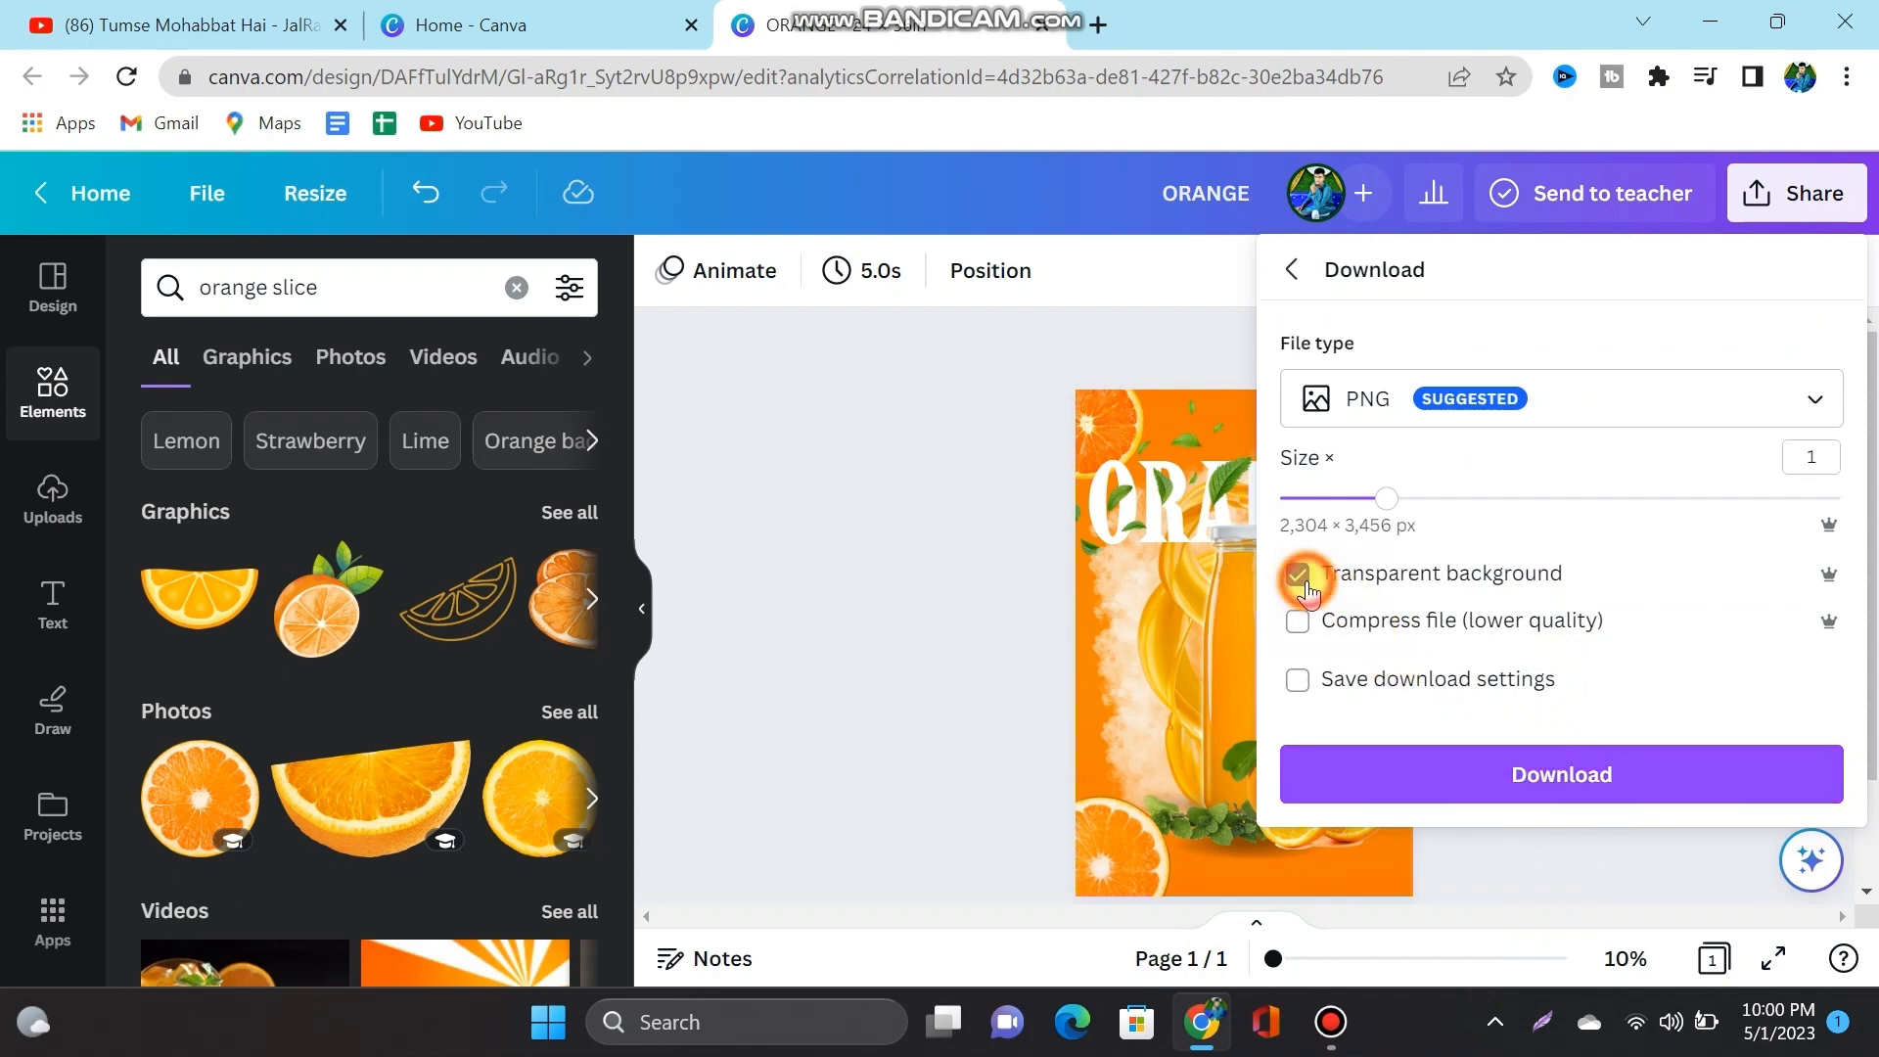
left_click(1563, 797)
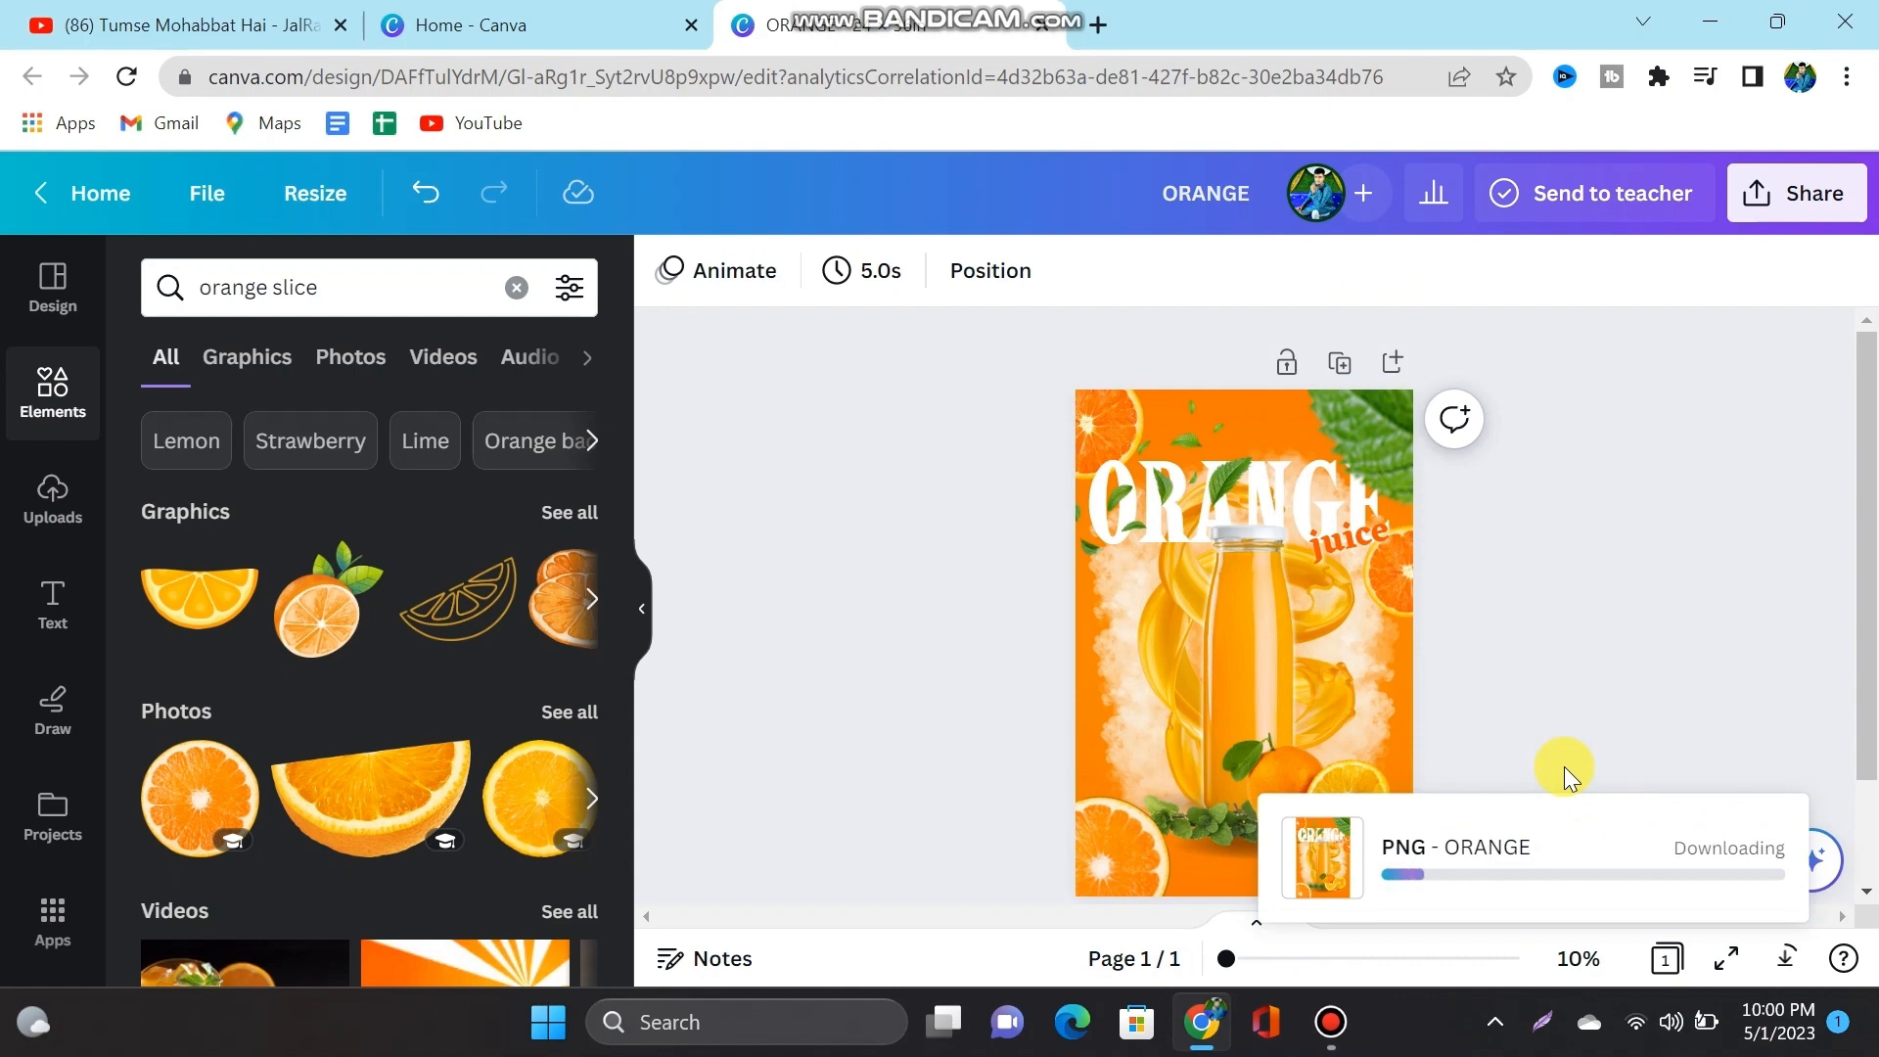
mouse_move(1583, 873)
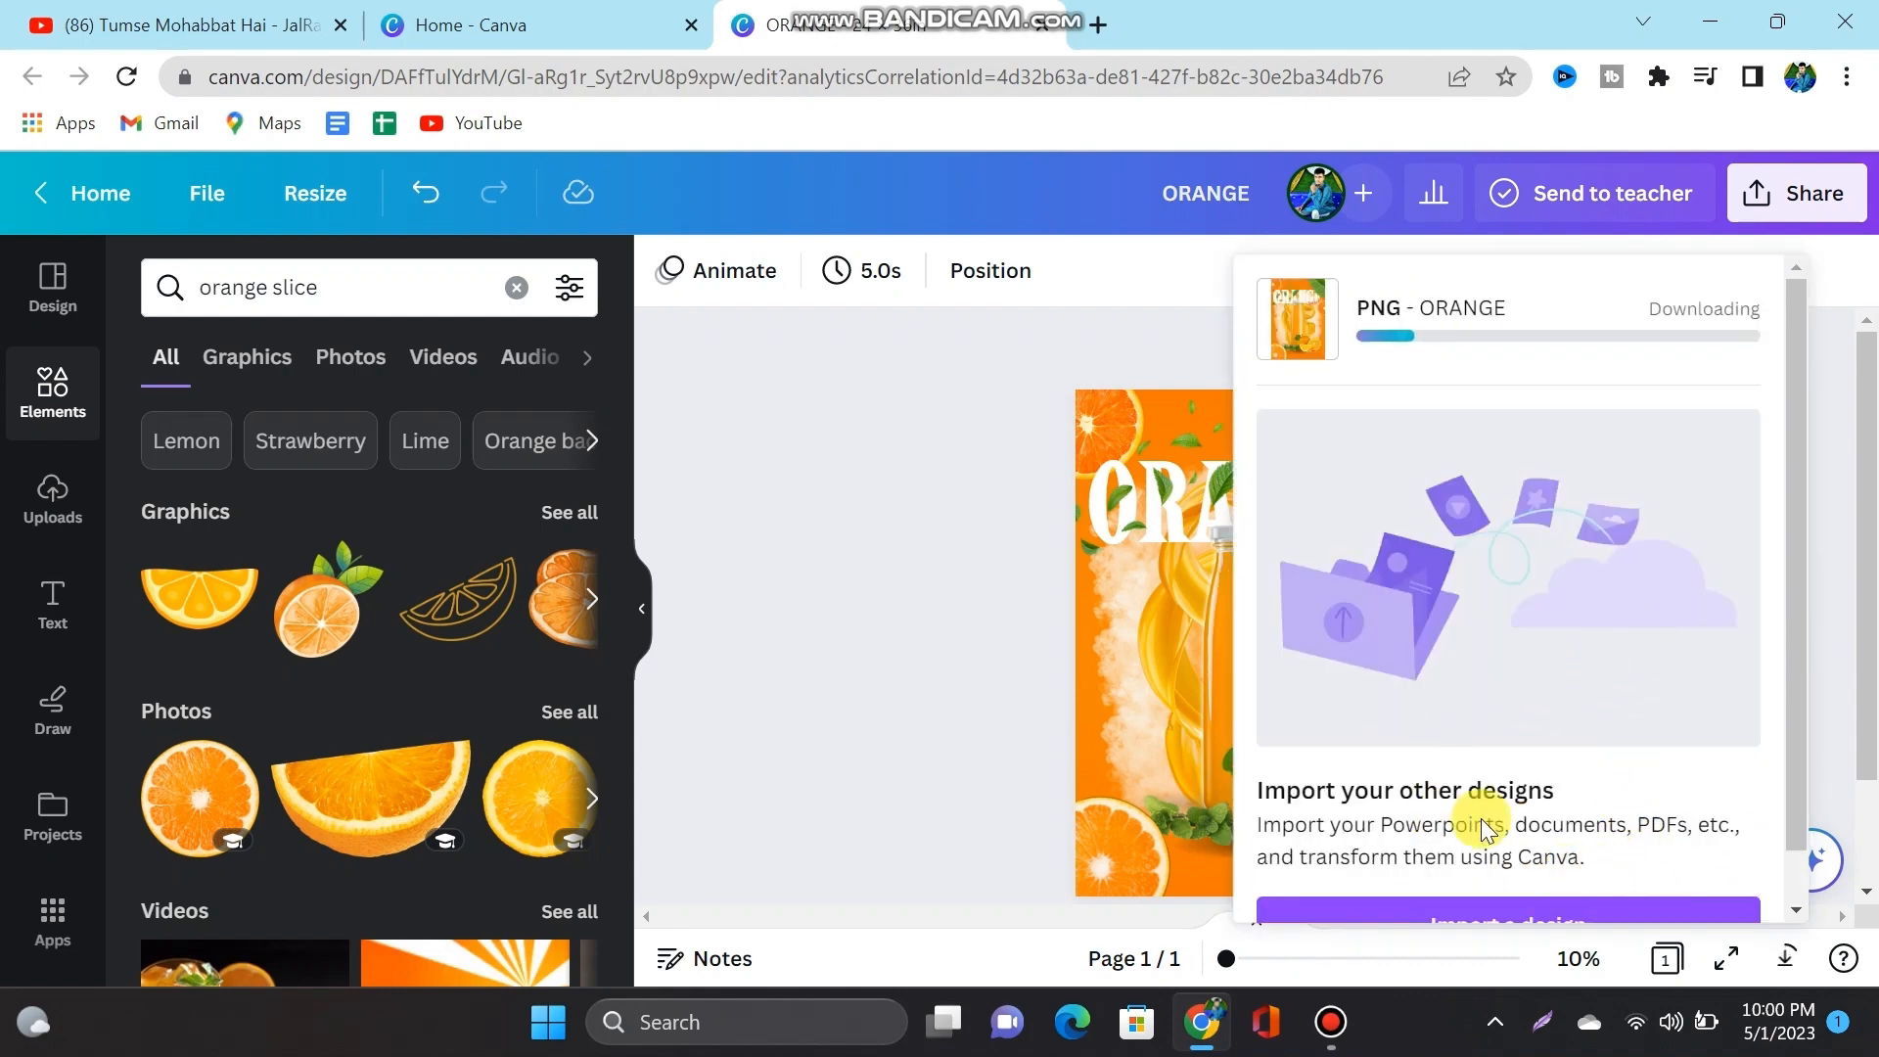
scroll(1515, 808, "down", 1)
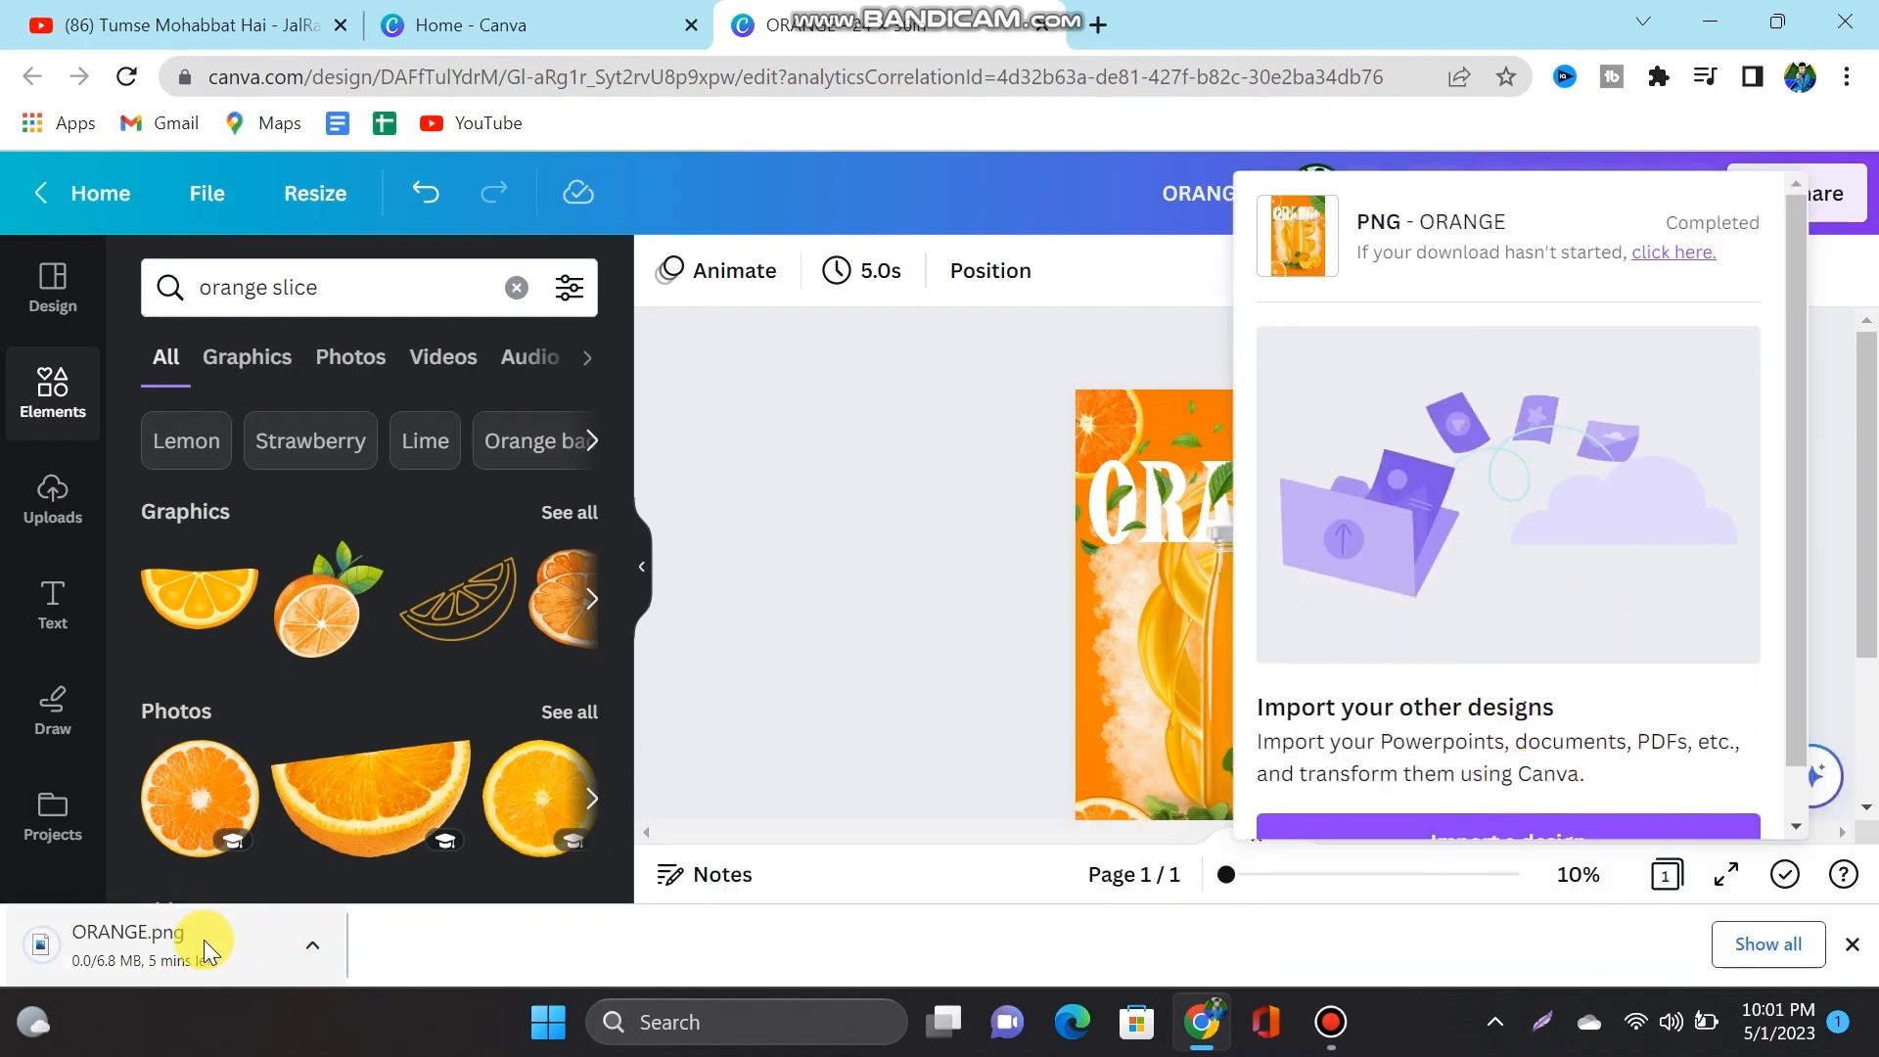